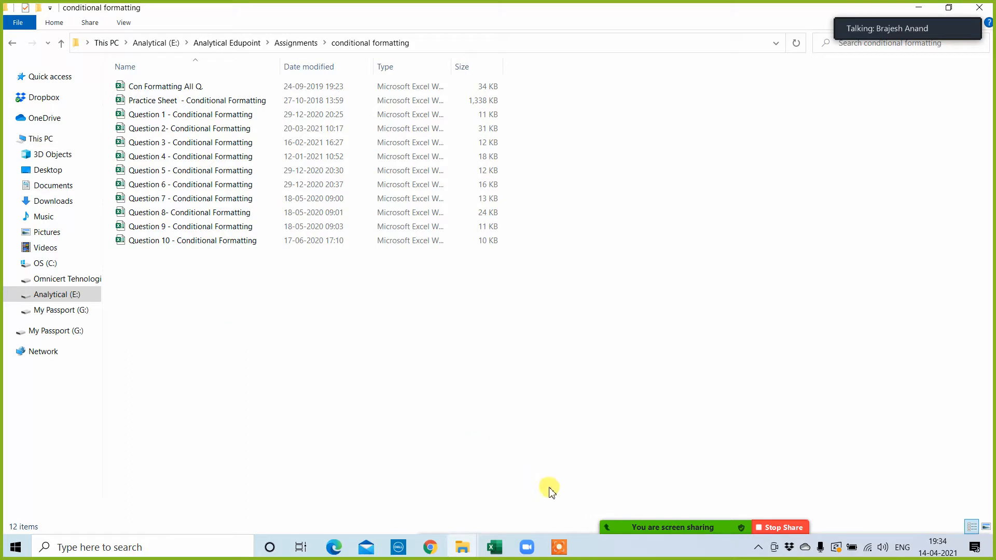
Step: Open the "Question 1 - Conditional Formatting" workbook and go to the task text at the start of the sheet
double_click(158, 116)
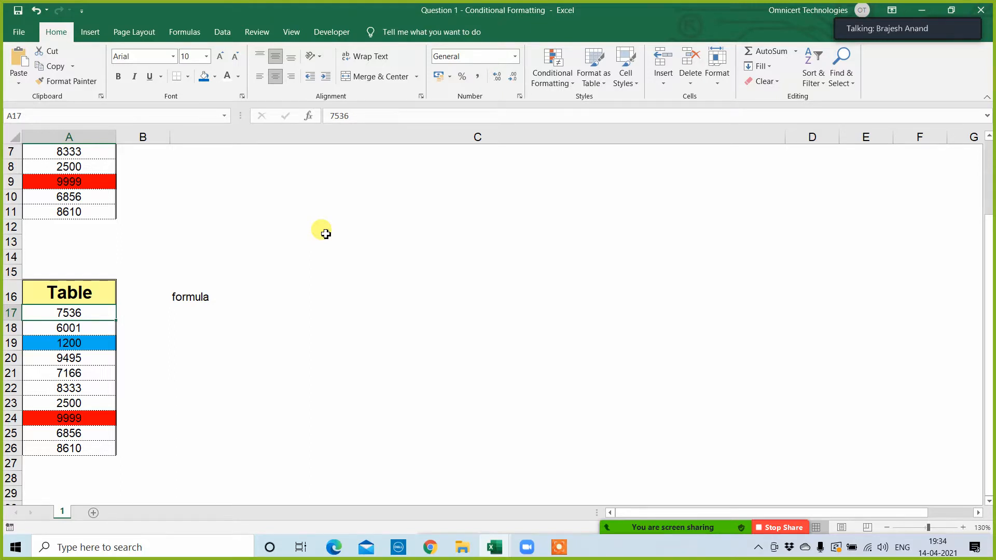
scroll(378, 304, "up", 2)
left_click(335, 320)
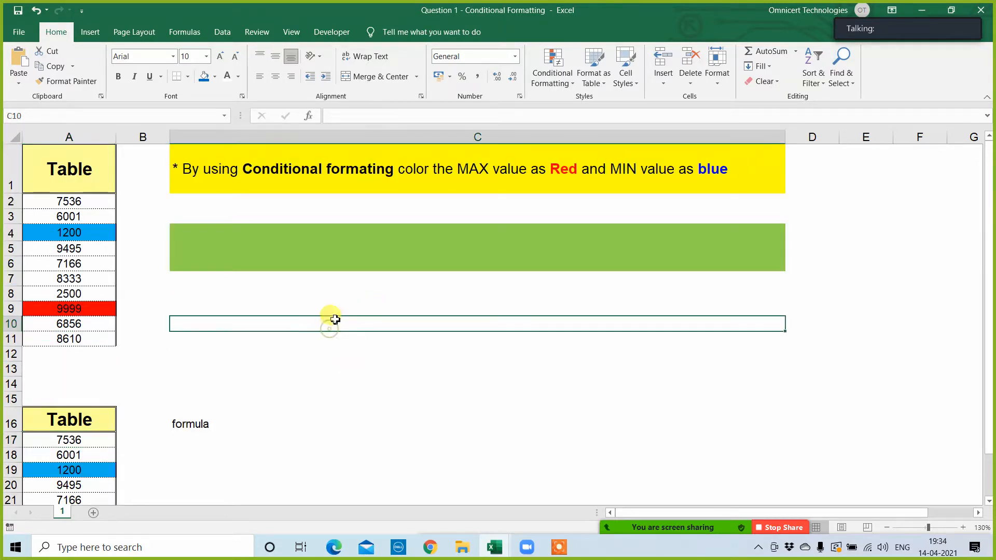
Step: Clear the existing conditional formatting rules from the entire sheet
left_click(552, 67)
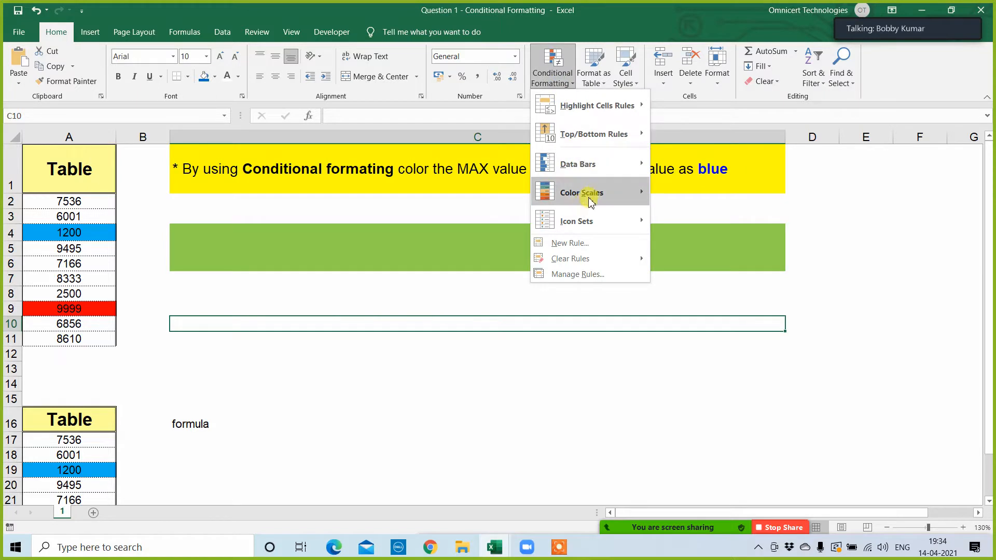
mouse_move(630, 259)
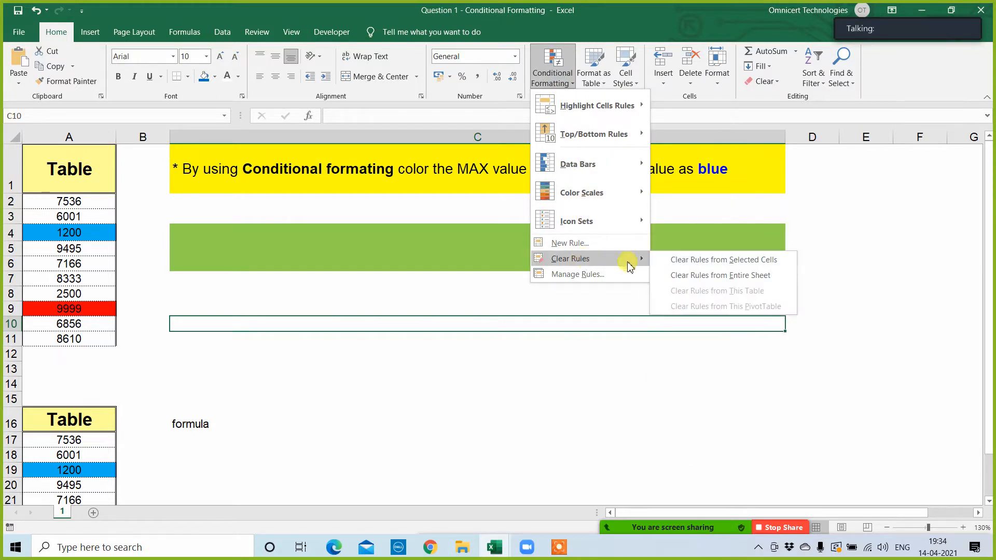
left_click(702, 276)
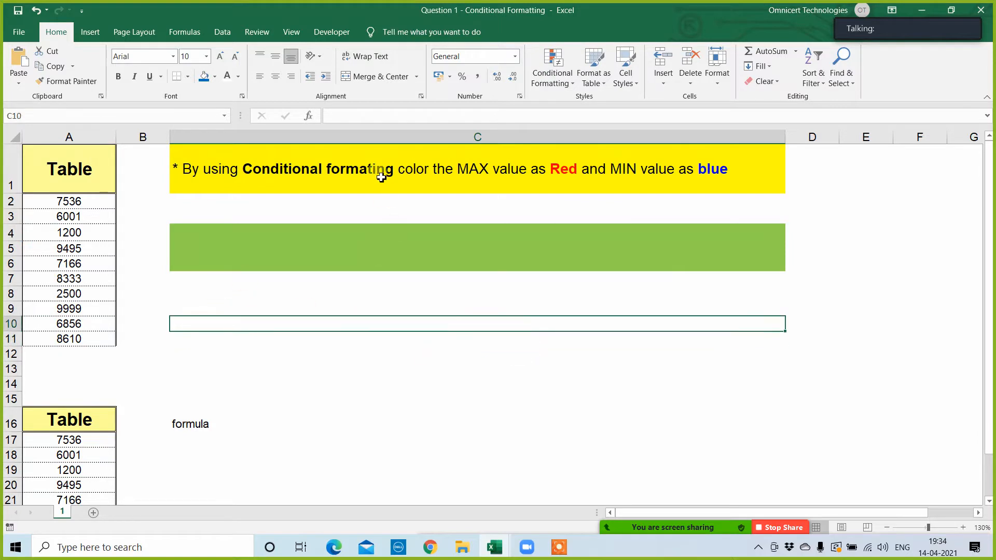
Step: Start a new conditional formatting rule for A2:A11 that uses a formula to determine which cells to format
left_click_drag(94, 199, 72, 340)
left_click(391, 324)
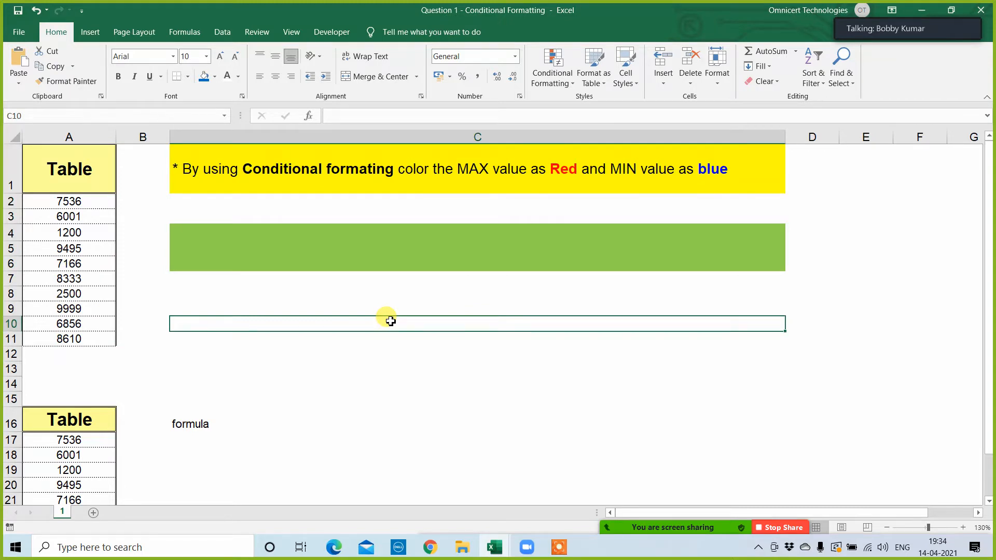
left_click_drag(97, 203, 95, 332)
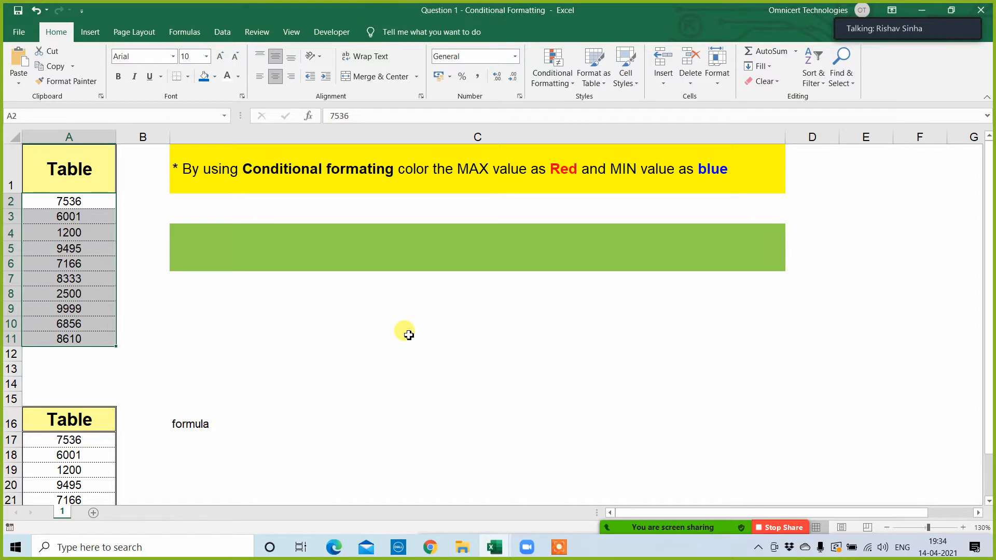
left_click(551, 74)
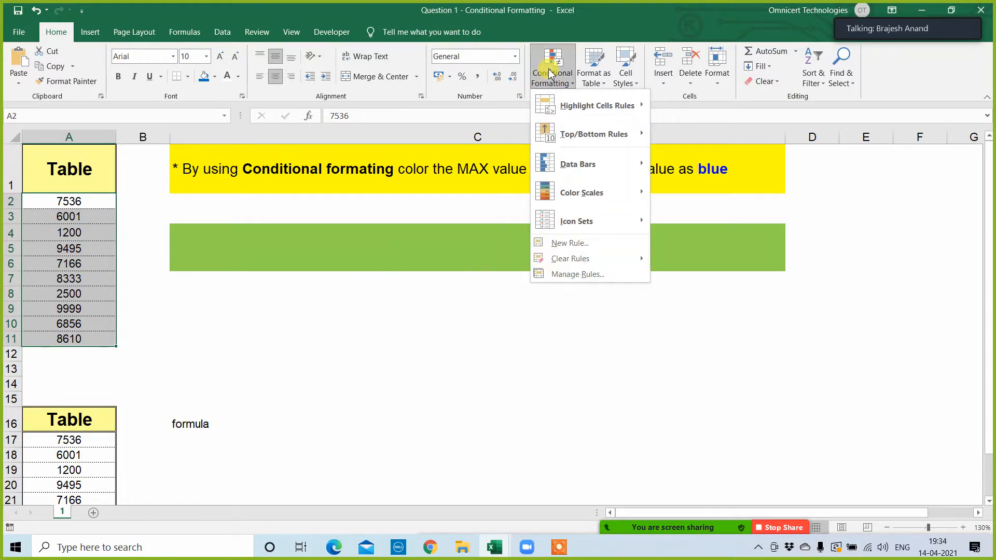
left_click(577, 274)
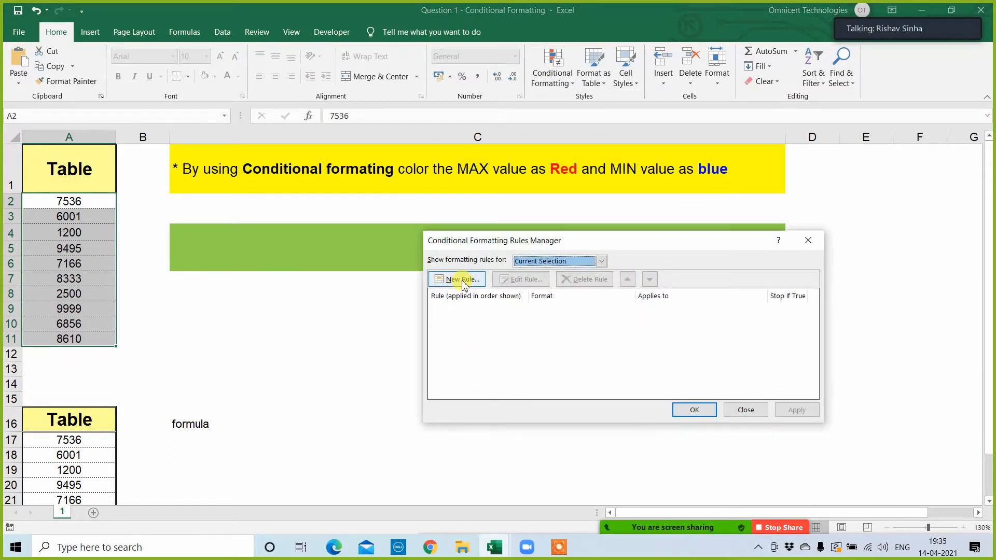
left_click(463, 281)
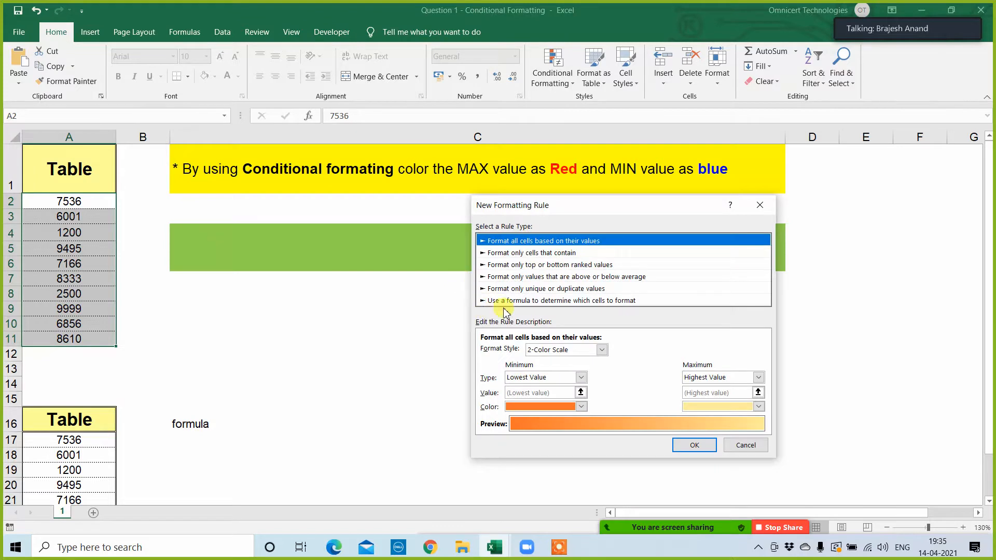
left_click(529, 300)
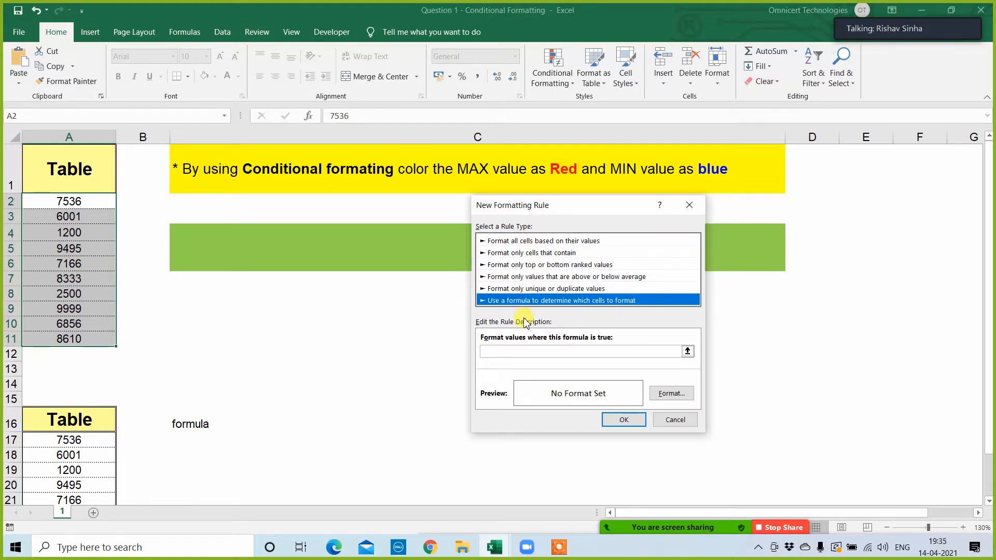
Step: Enter =$A$2=min($A$2:$A$11) as the formula of the new formatting rule
left_click(502, 353)
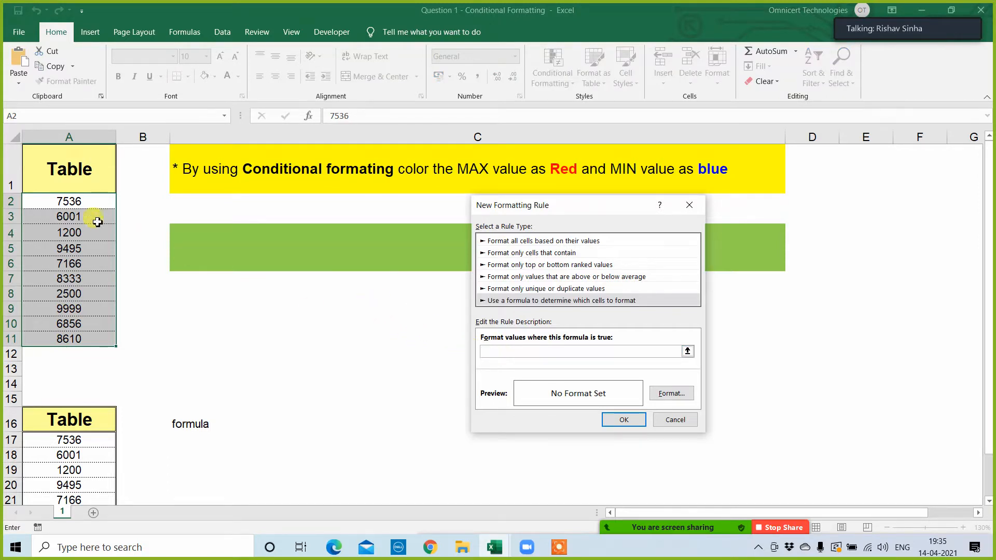
left_click(85, 200)
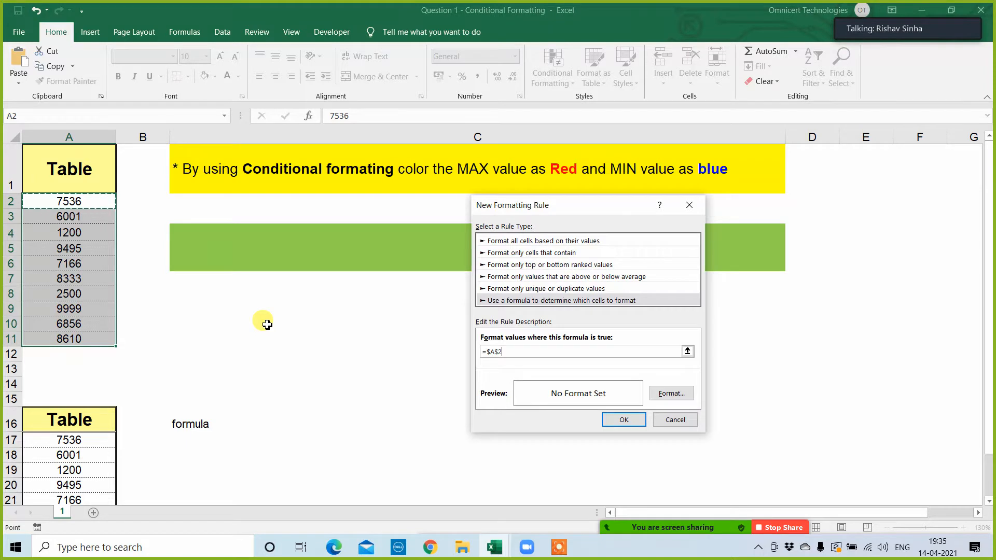
type("=")
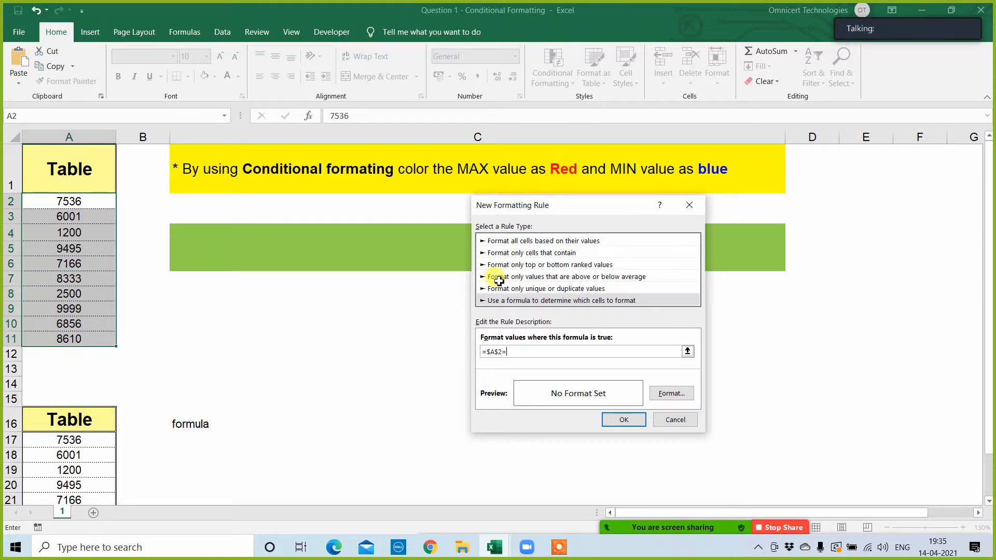
type("min")
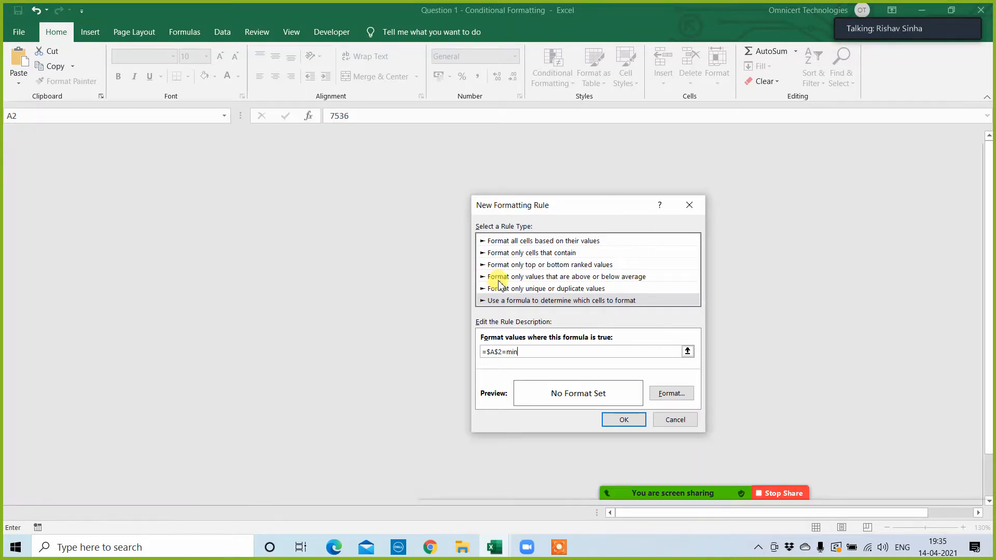
type("(")
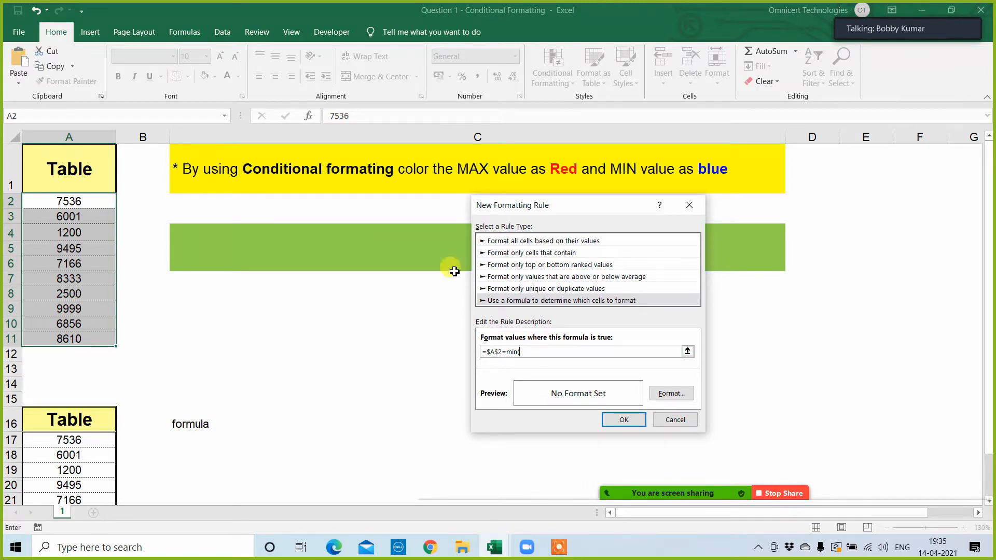
left_click_drag(94, 201, 62, 342)
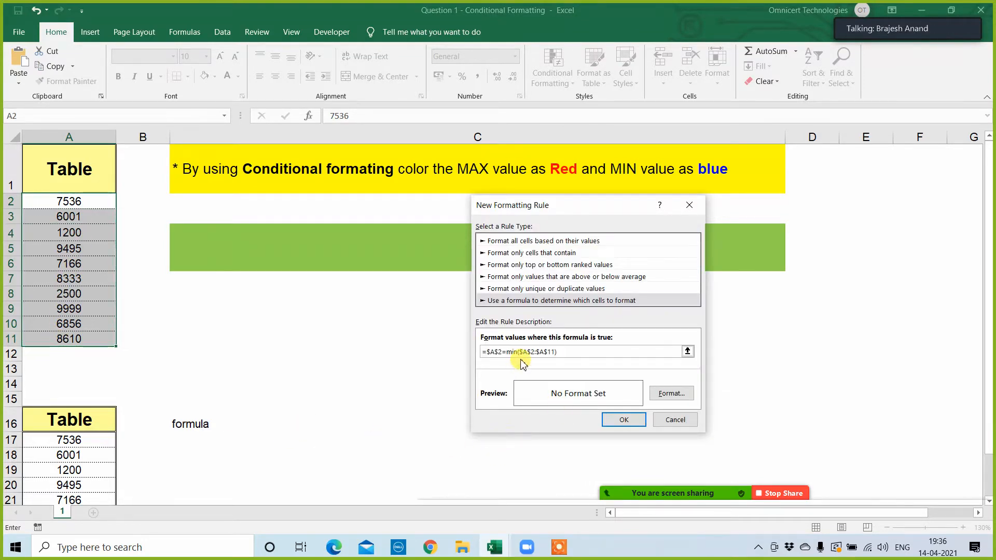
Step: Give the minimum-value rule a light blue background fill and apply it to the first table
left_click(667, 395)
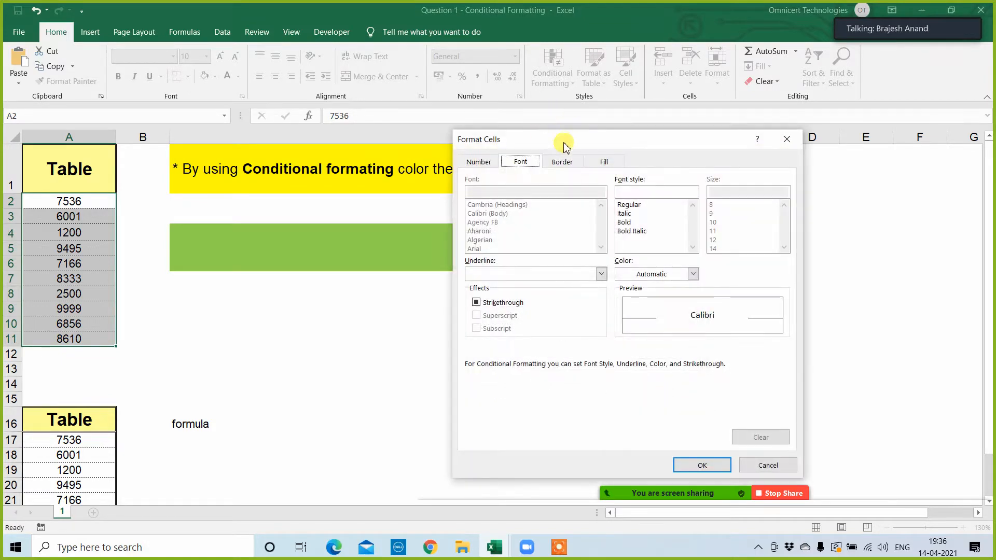
left_click_drag(562, 140, 499, 229)
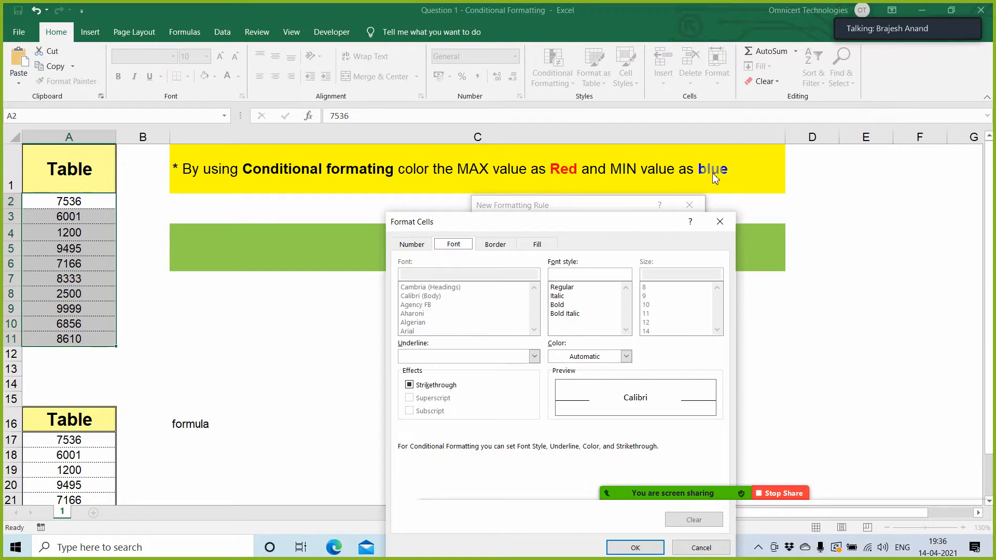
left_click(537, 245)
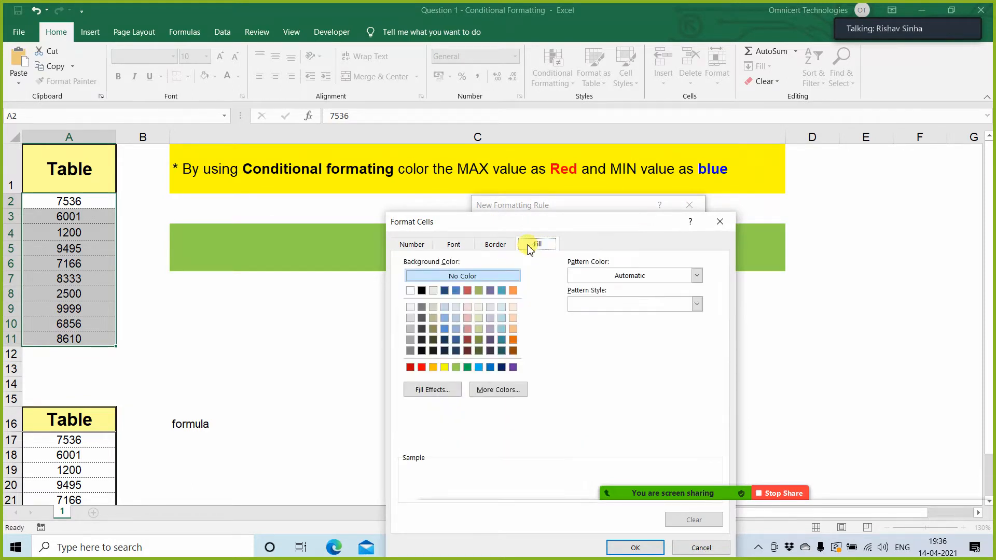
left_click(479, 367)
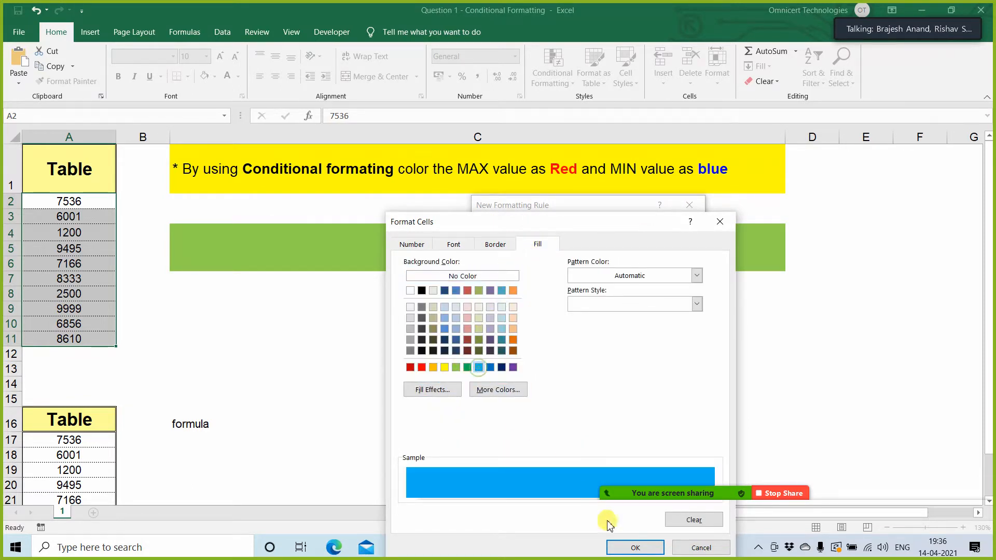
left_click(627, 547)
left_click(630, 418)
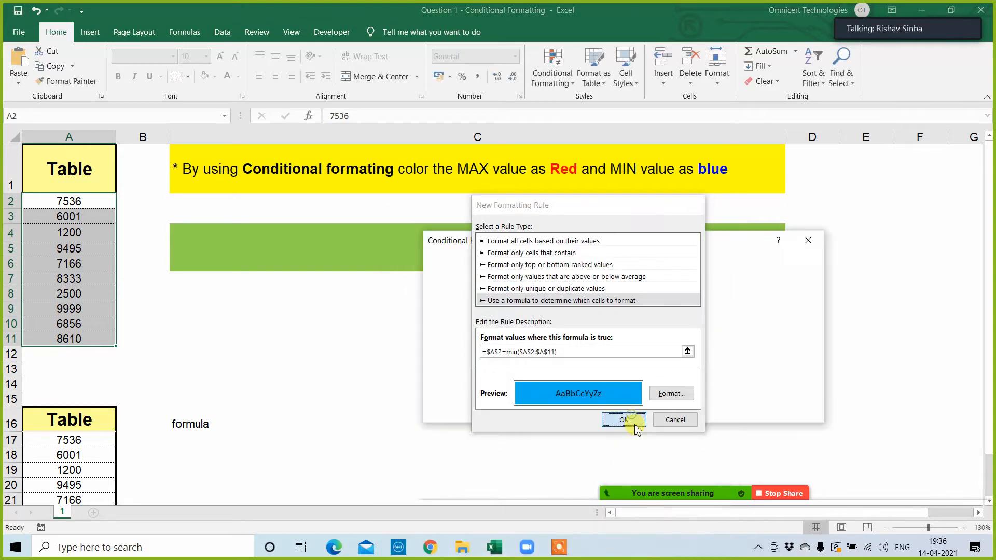
left_click(797, 410)
left_click(703, 410)
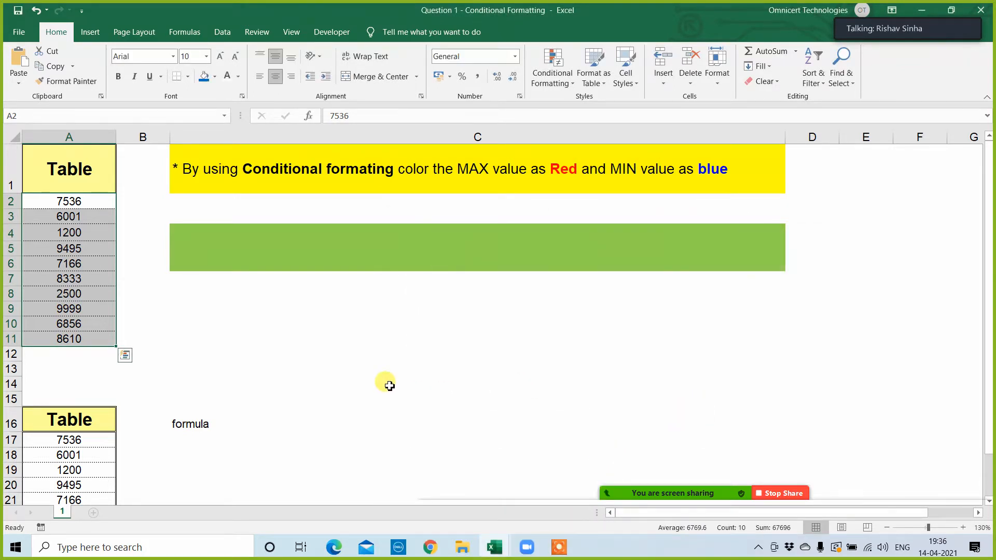
left_click(260, 366)
left_click_drag(66, 208, 53, 337)
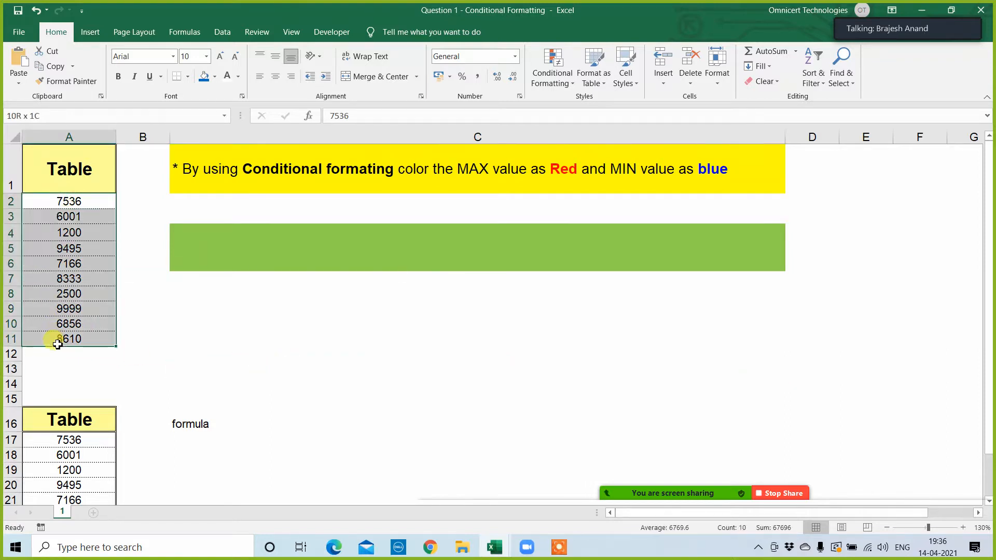
left_click(386, 375)
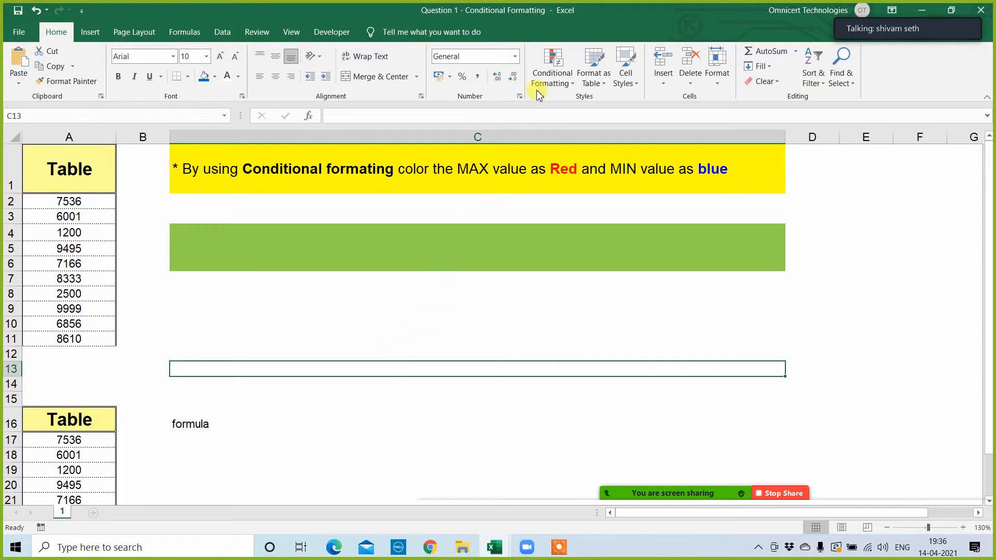
Step: Change the first table's rule formula to =$A2=MIN($A$2:$A$11), making the row reference relative, and apply the rule
left_click(96, 199)
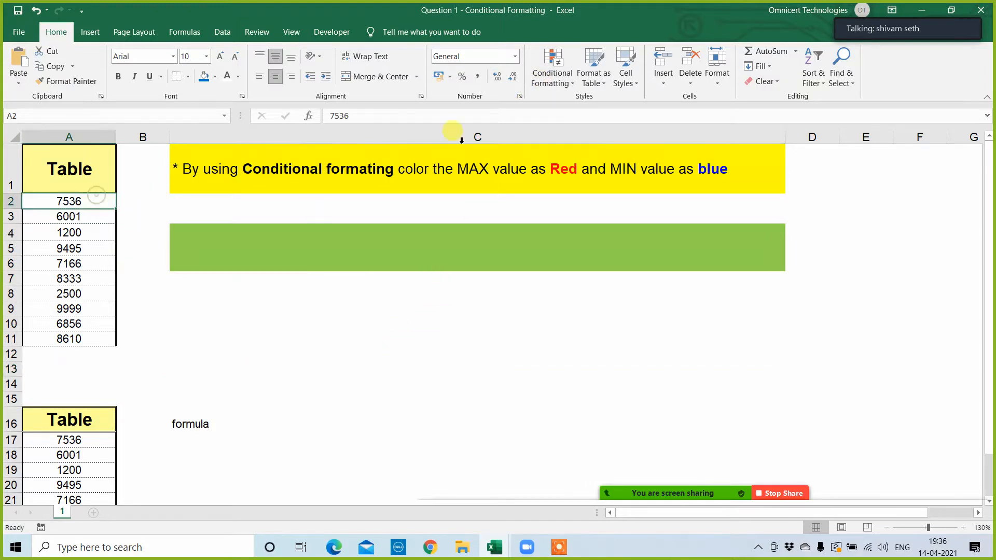
left_click(553, 75)
mouse_move(586, 264)
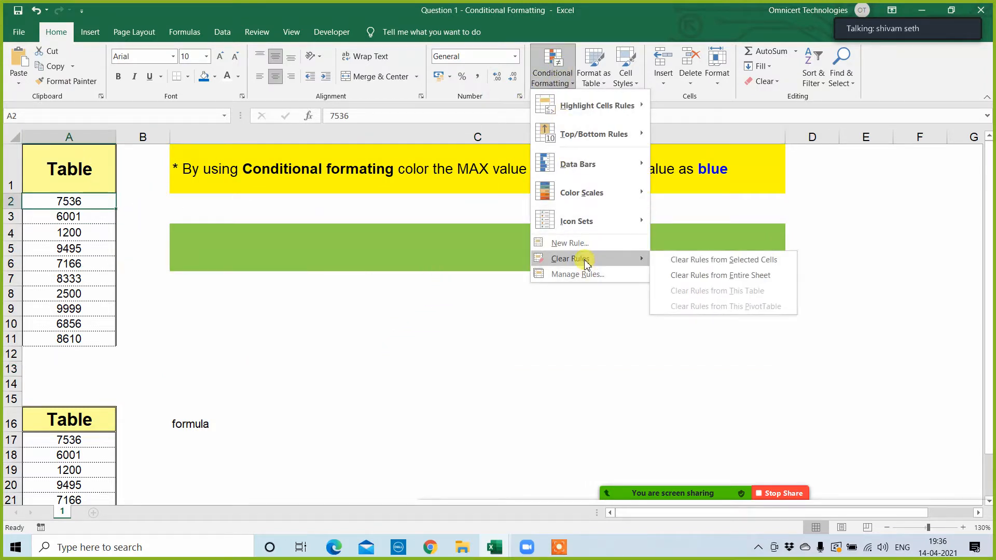
left_click(579, 274)
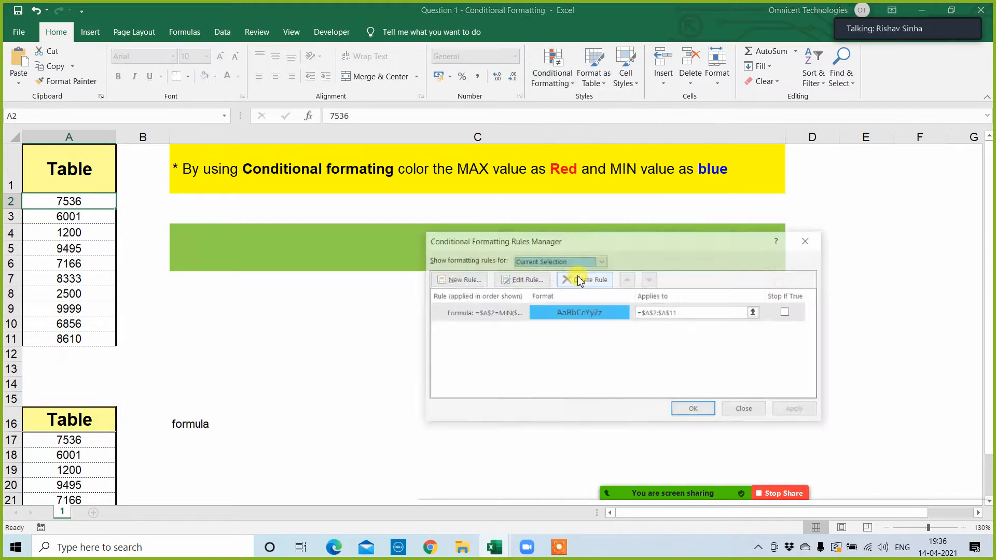
left_click(521, 280)
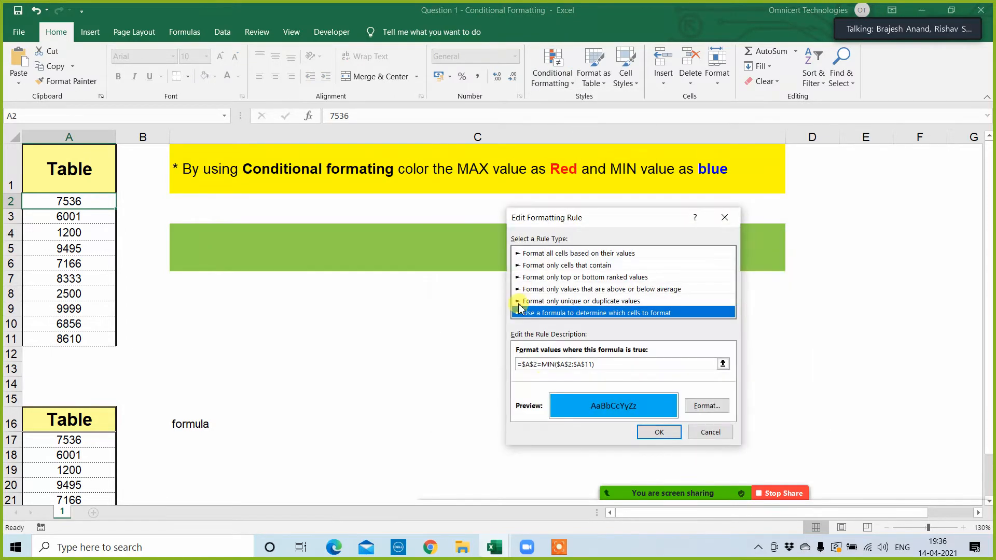
left_click(537, 363)
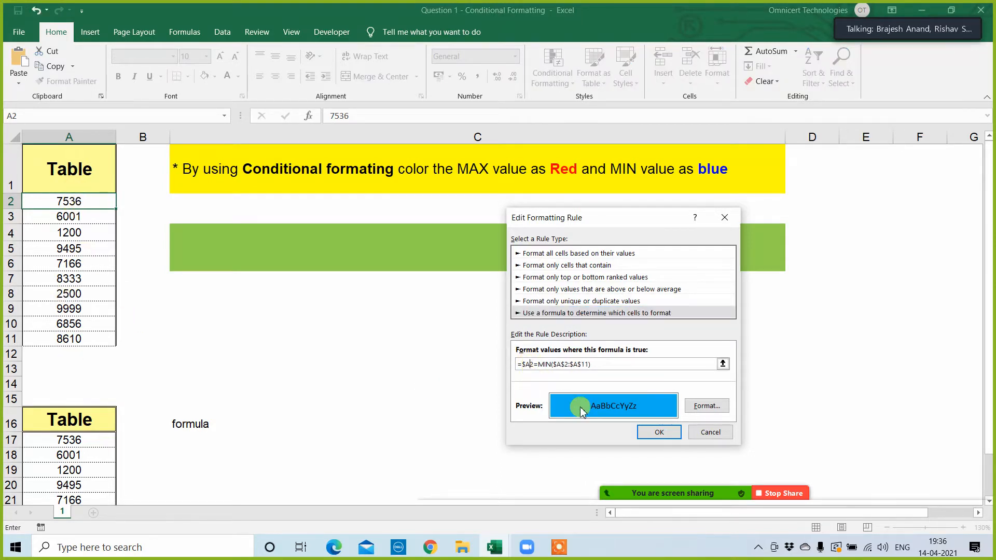
left_click(673, 433)
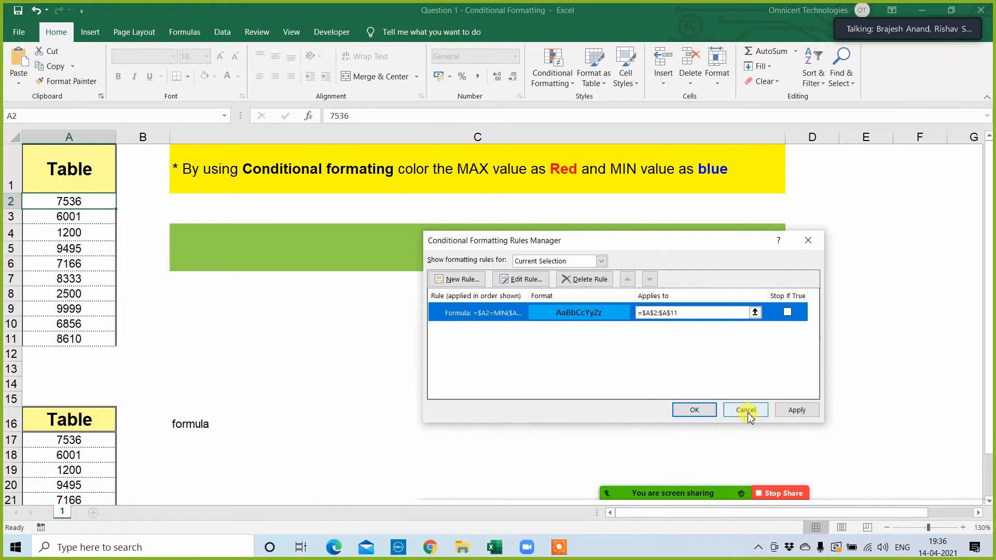
left_click(795, 409)
left_click(695, 409)
left_click(343, 367)
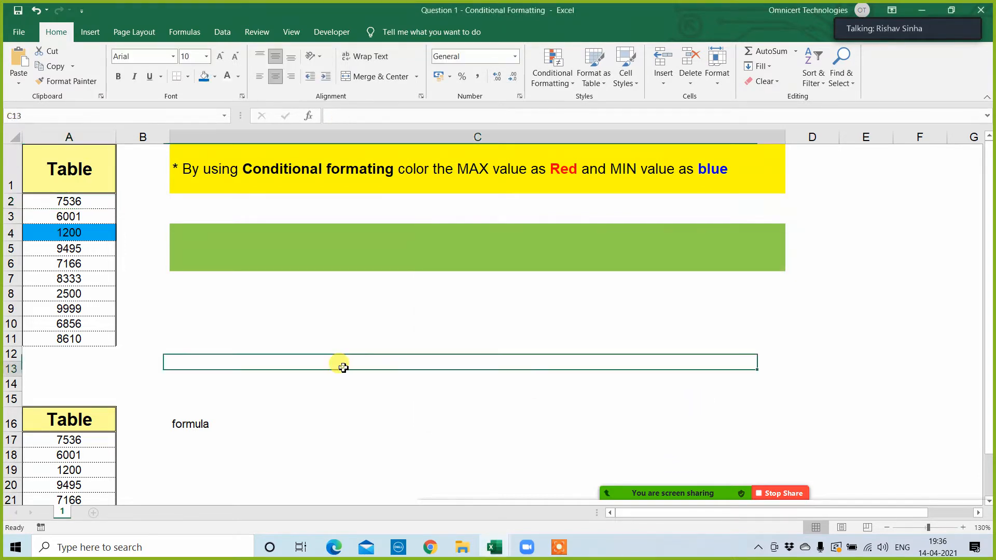
Step: Highlight the top 1 value in A17:A26 of the second table with Light Red Fill with Dark Red Text
scroll(311, 358, "down", 2)
scroll(273, 351, "up", 2)
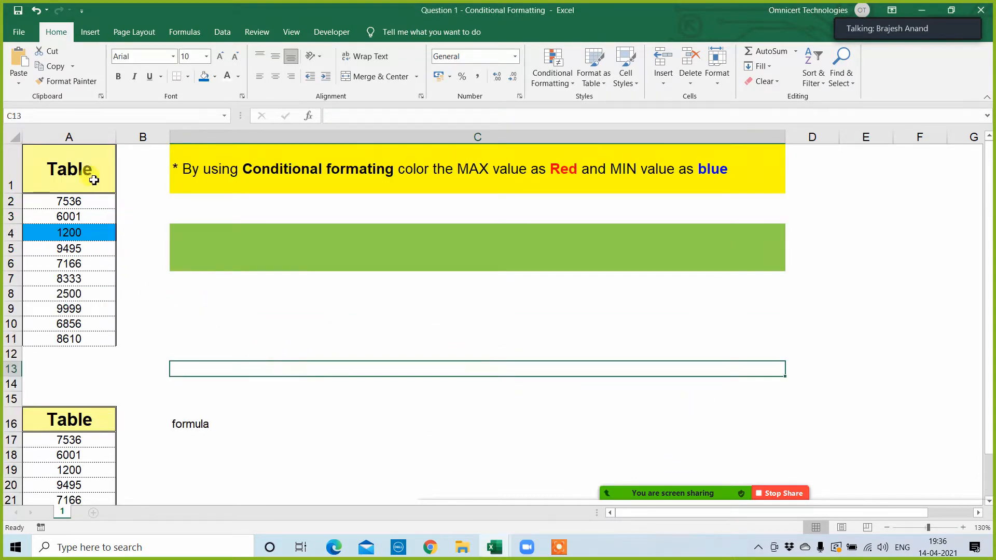
scroll(155, 304, "down", 3)
left_click(91, 269)
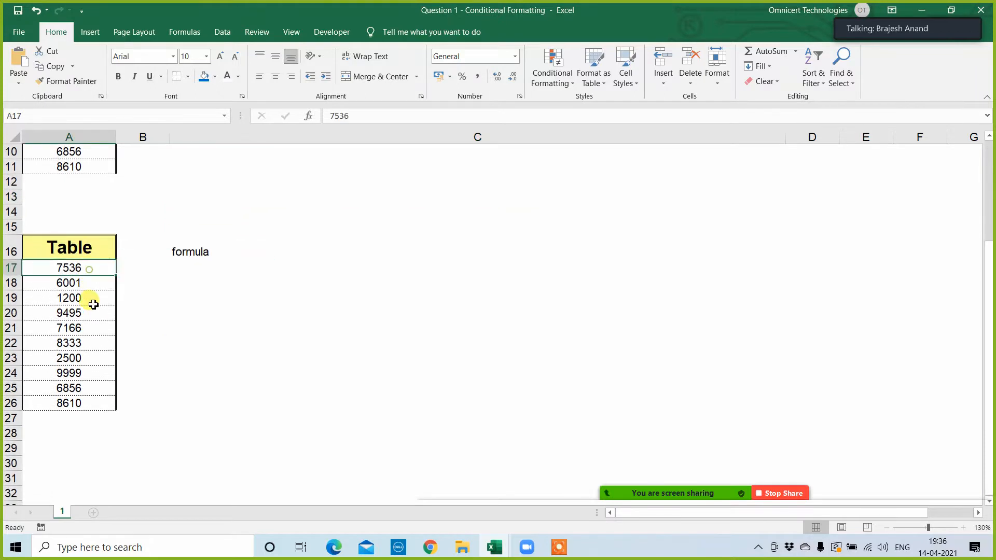
left_click_drag(93, 305, 88, 406)
left_click(554, 77)
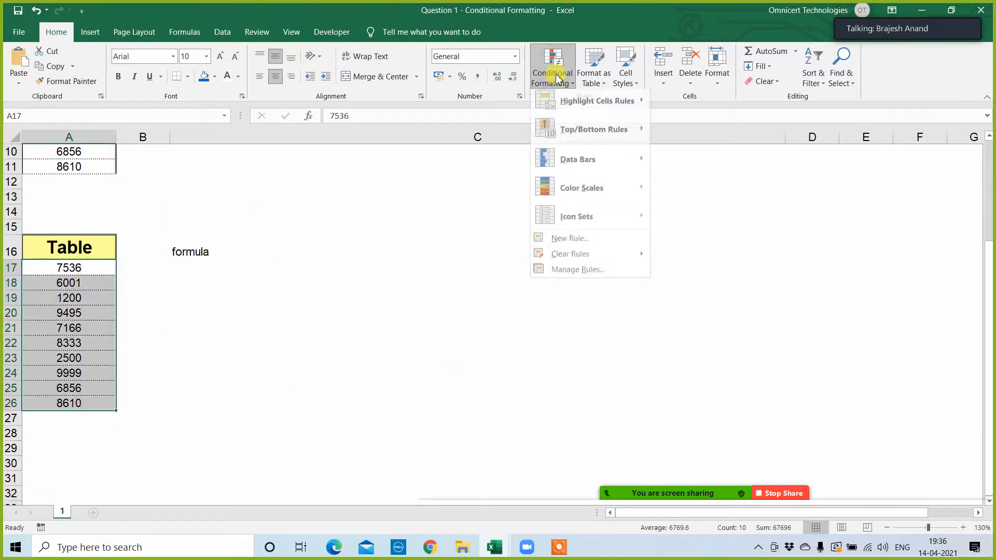
mouse_move(584, 134)
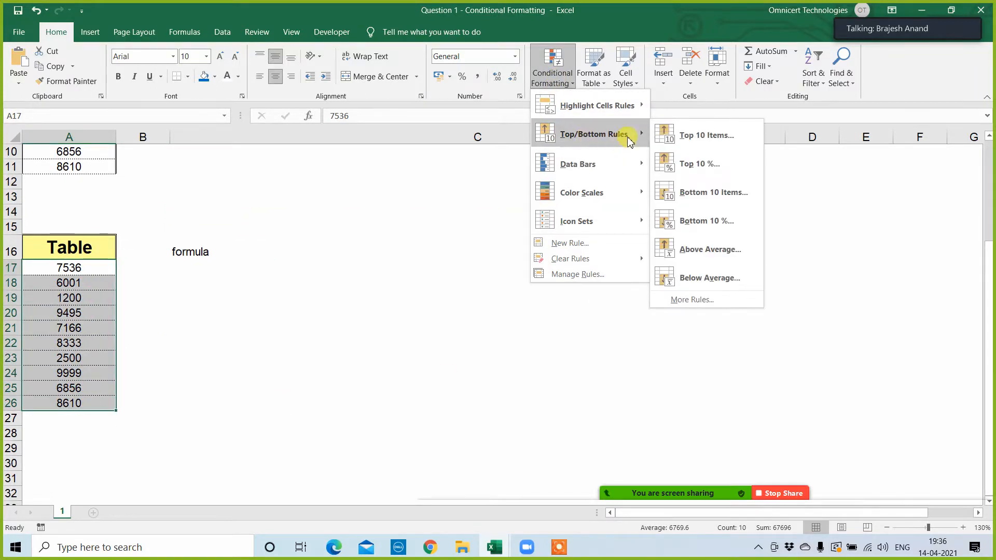
left_click(695, 136)
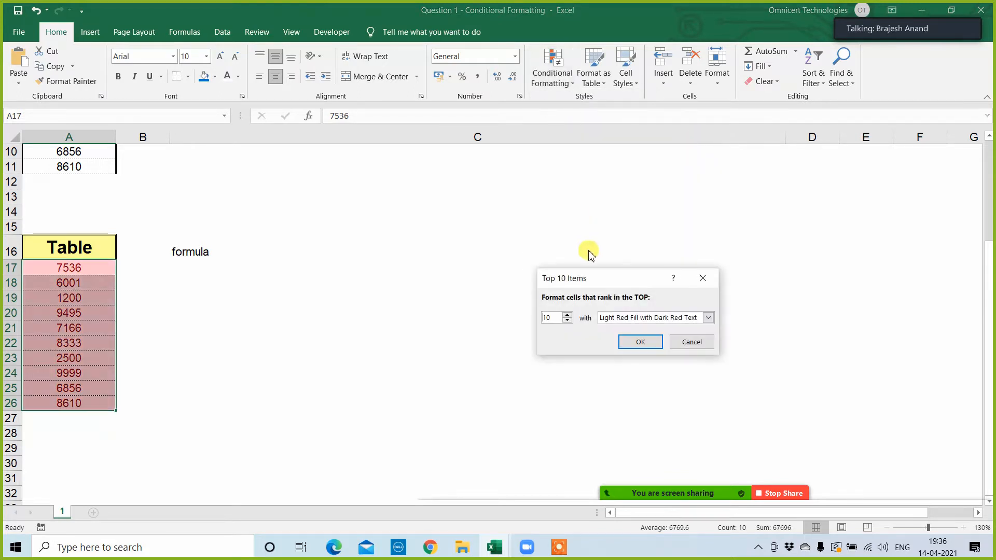
key("BackSpace")
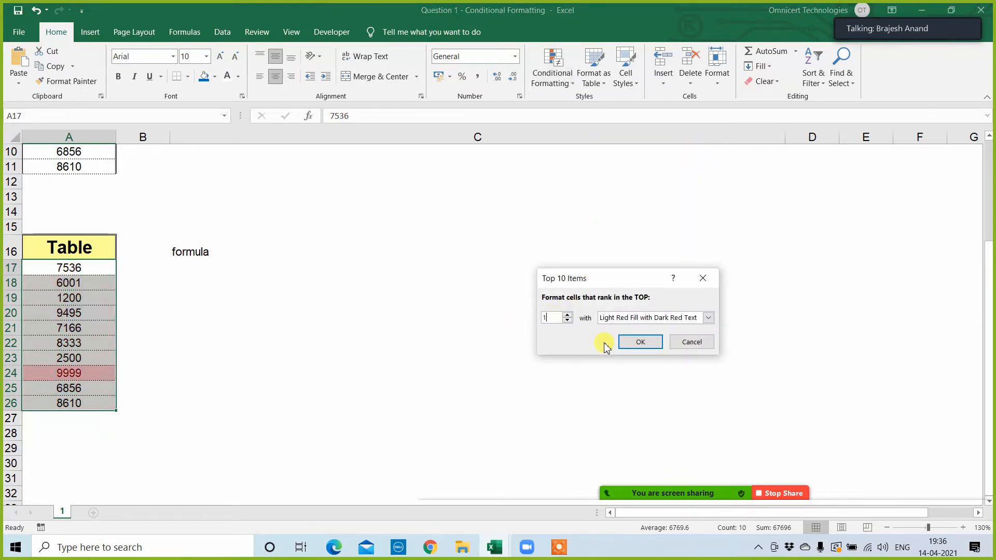
left_click(641, 342)
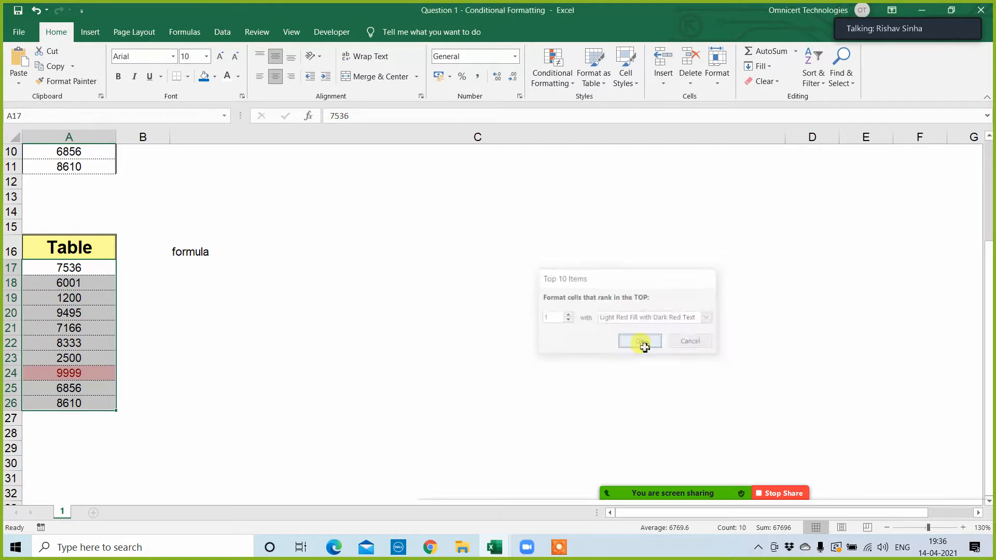
left_click(478, 388)
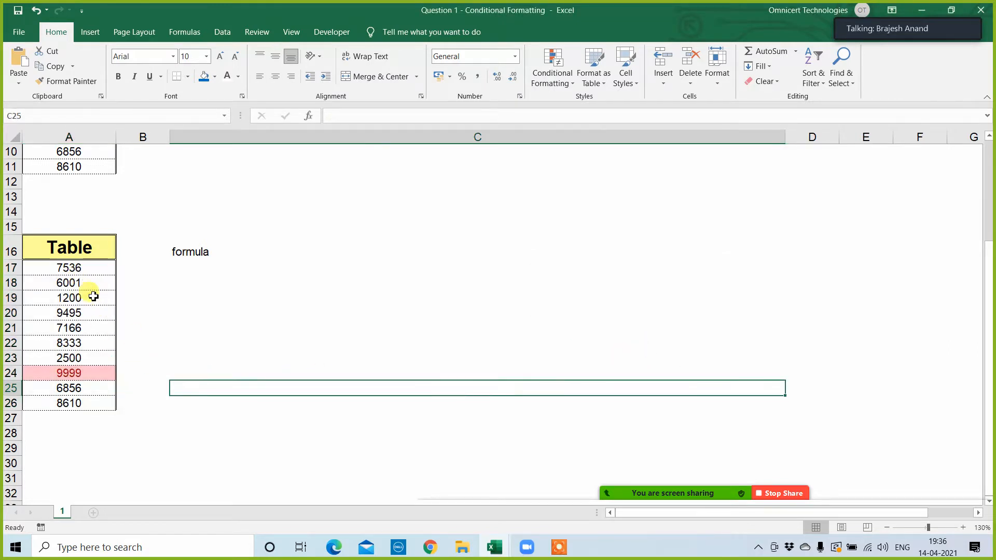
scroll(155, 300, "up", 3)
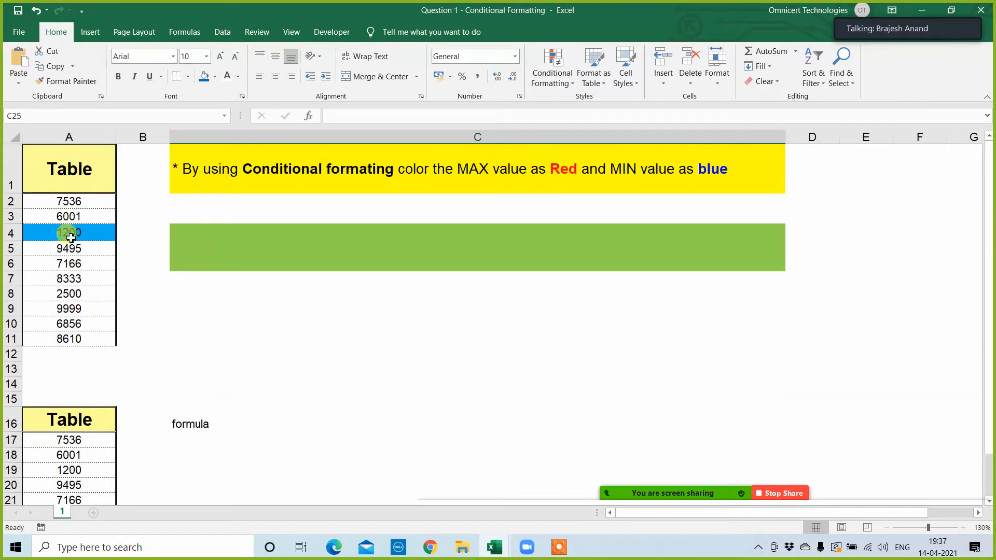
scroll(77, 319, "down", 1)
scroll(77, 319, "down", 1)
scroll(78, 258, "up", 1)
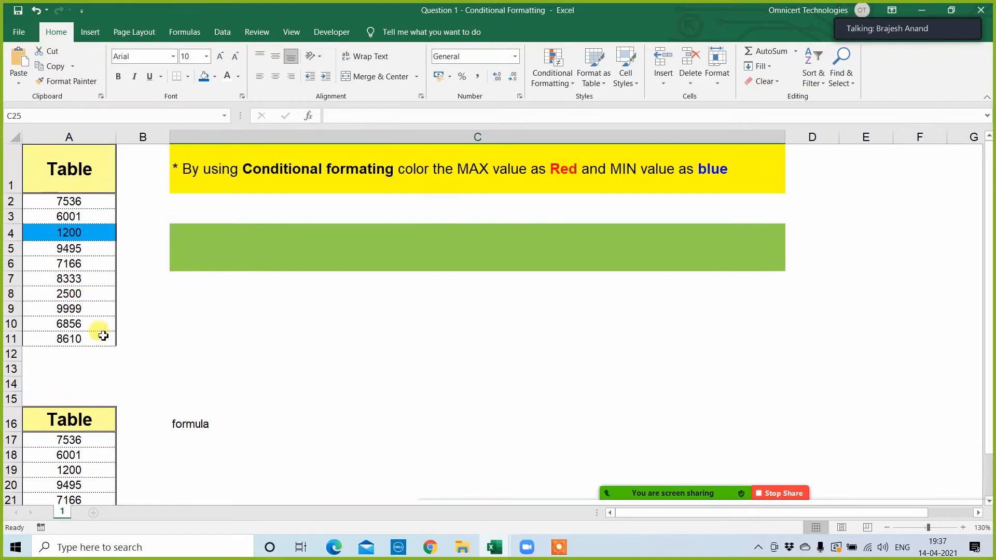
scroll(100, 329, "down", 3)
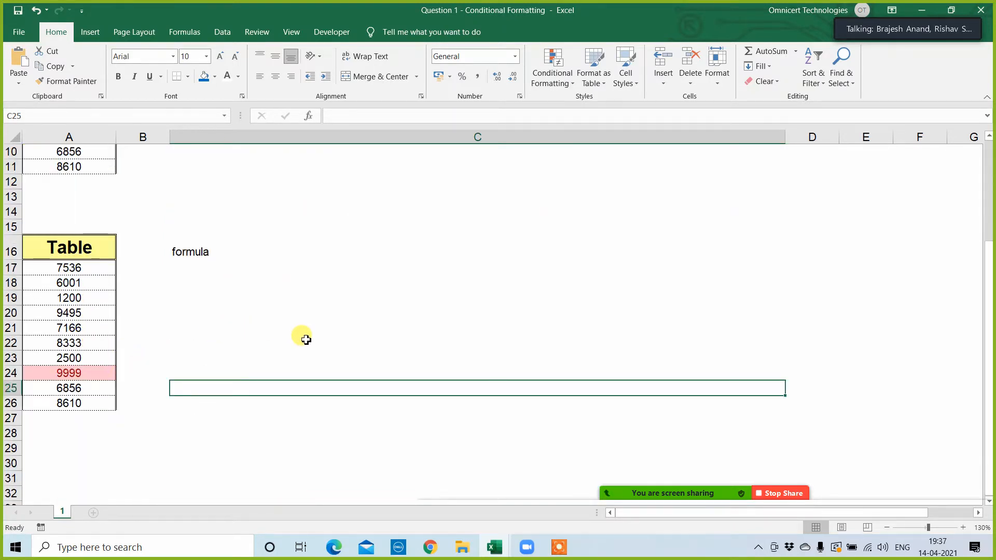
scroll(451, 280, "up", 3)
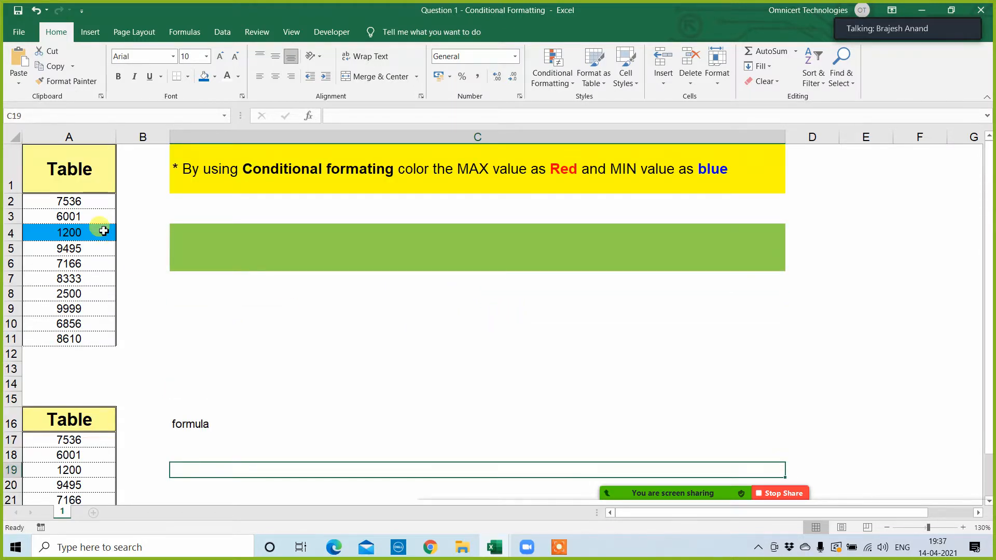
Step: Start another conditional formatting rule for A2:A11 that uses a formula to determine which cells to format
left_click_drag(94, 203, 92, 336)
left_click(552, 73)
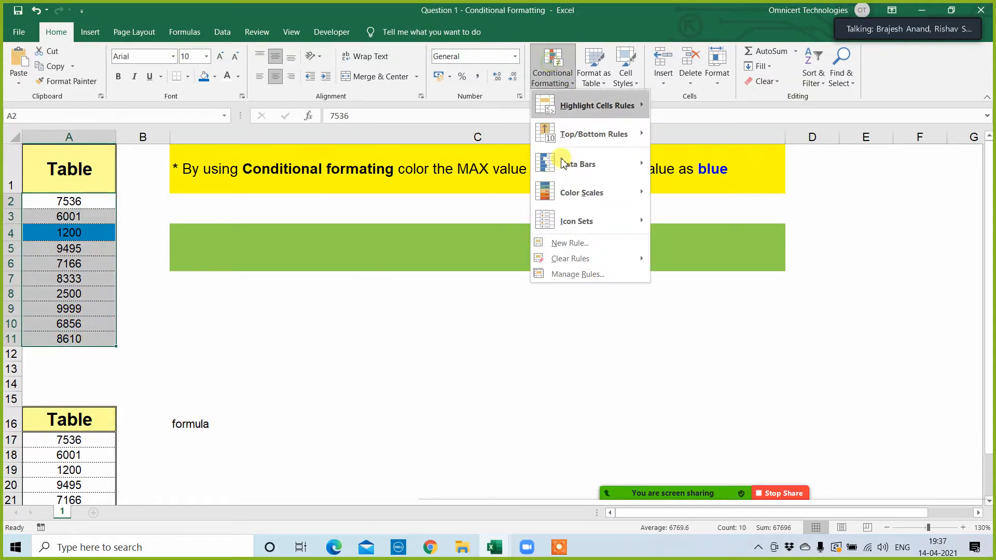
left_click(569, 274)
left_click(457, 281)
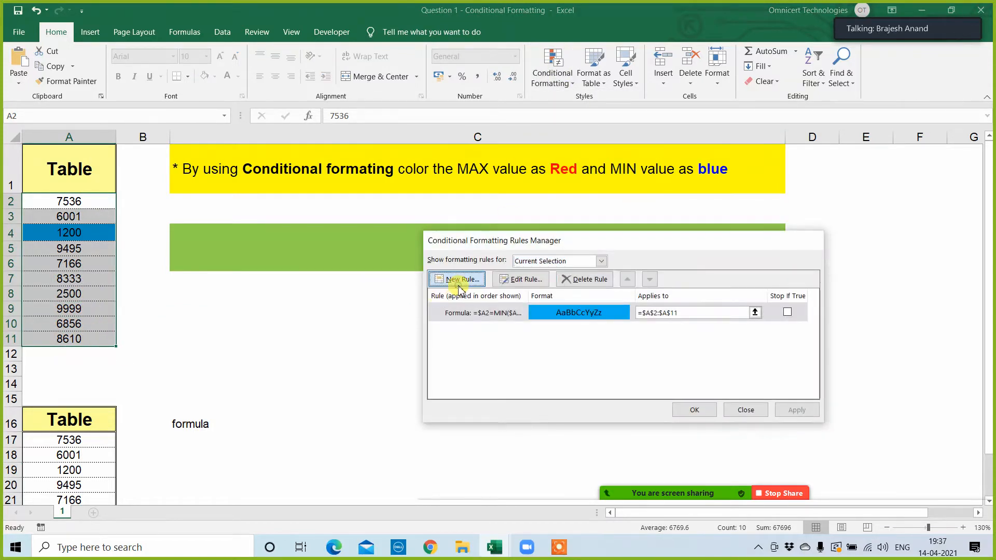
left_click(533, 300)
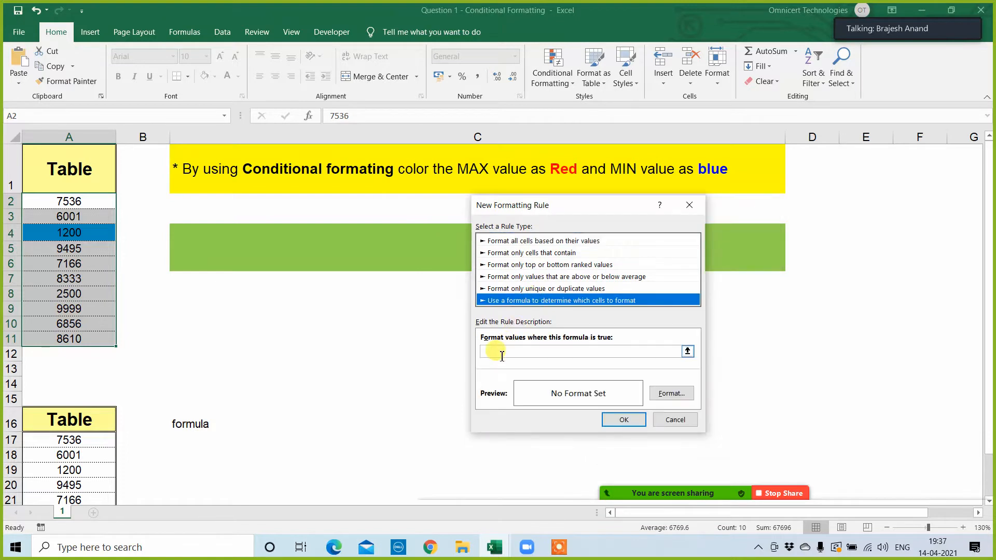
Step: Enter =$A2=max($A$2:$A$11) as the formula of the new rule
left_click(501, 355)
type("=")
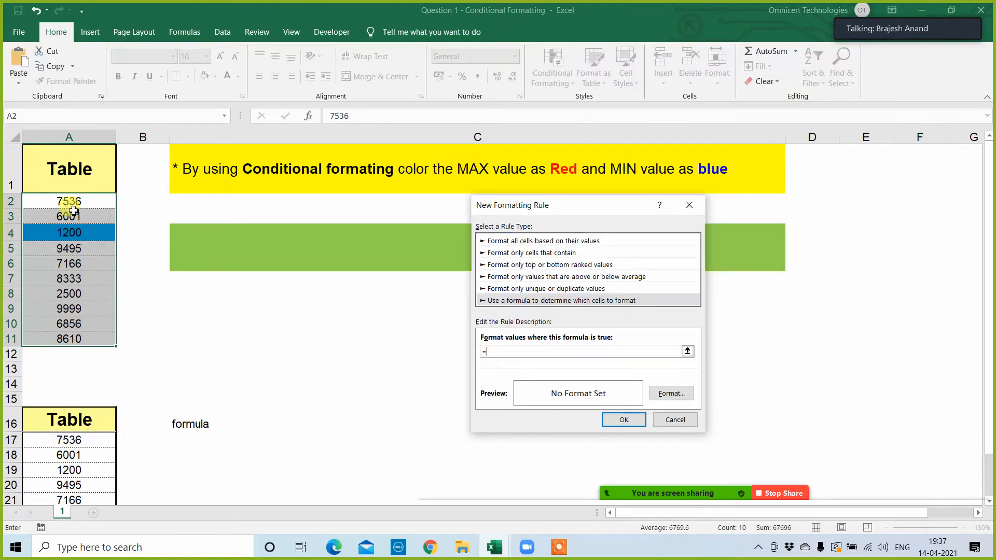
left_click(75, 201)
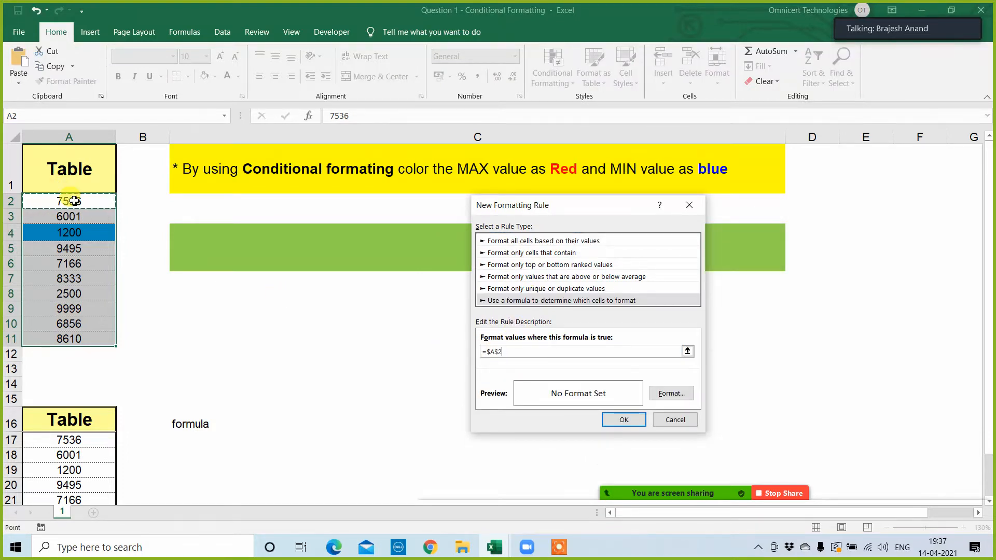
type("=max(")
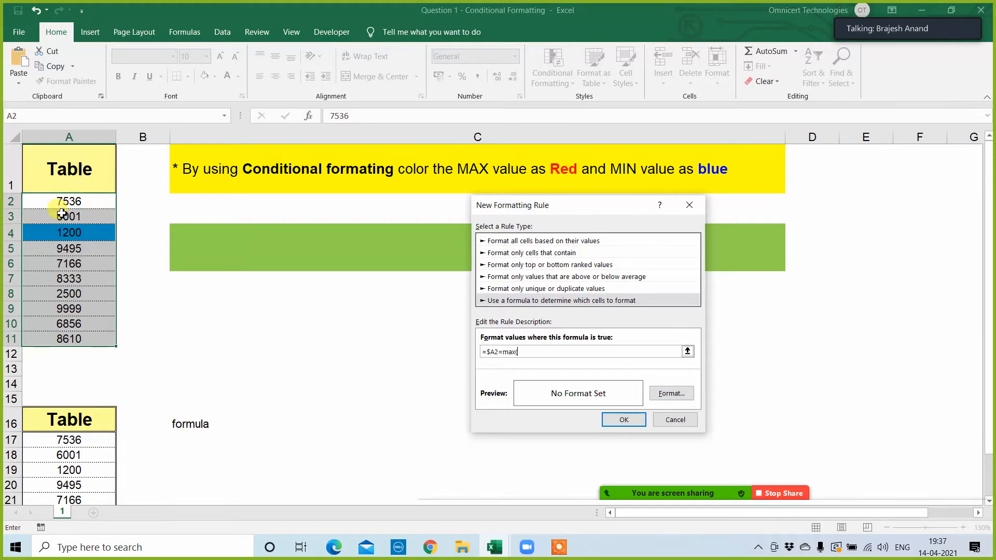
left_click_drag(65, 205, 84, 339)
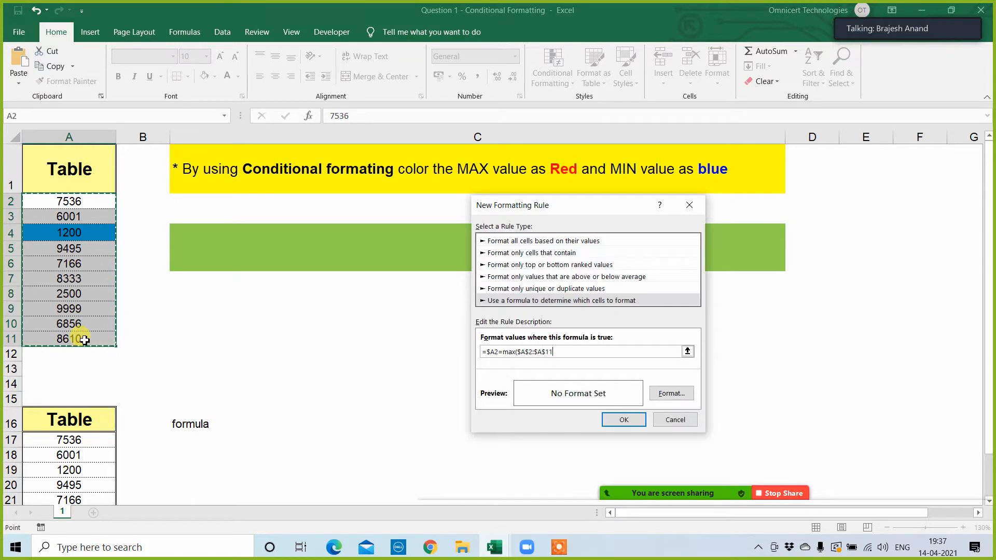
type(")")
Step: Give the maximum-value rule a red background fill and apply it to the first table
left_click(674, 397)
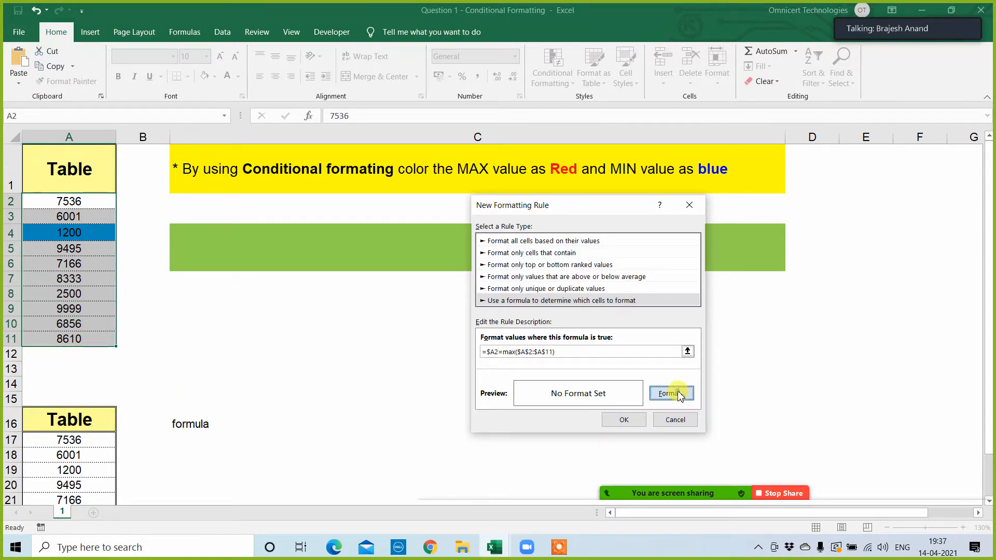
left_click(490, 286)
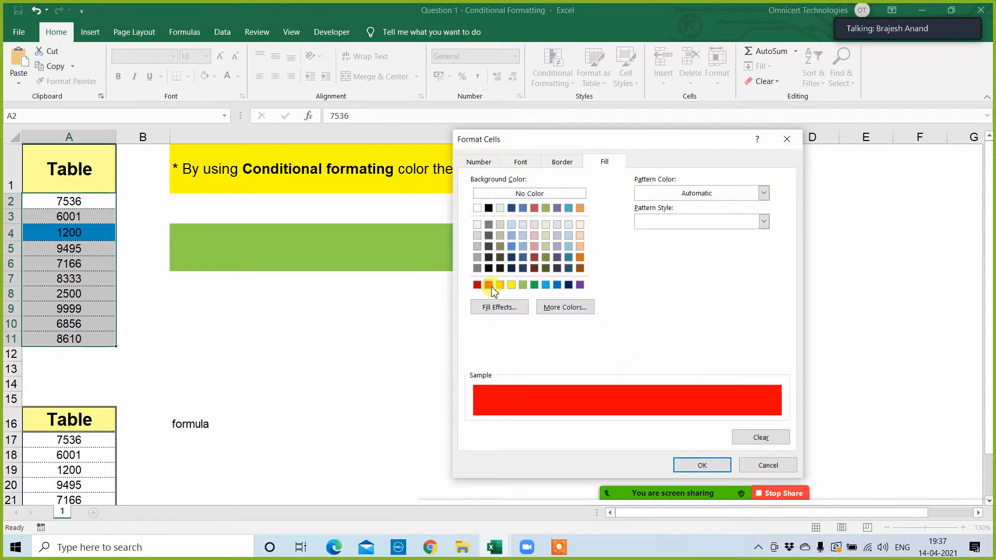
left_click(705, 463)
left_click(624, 420)
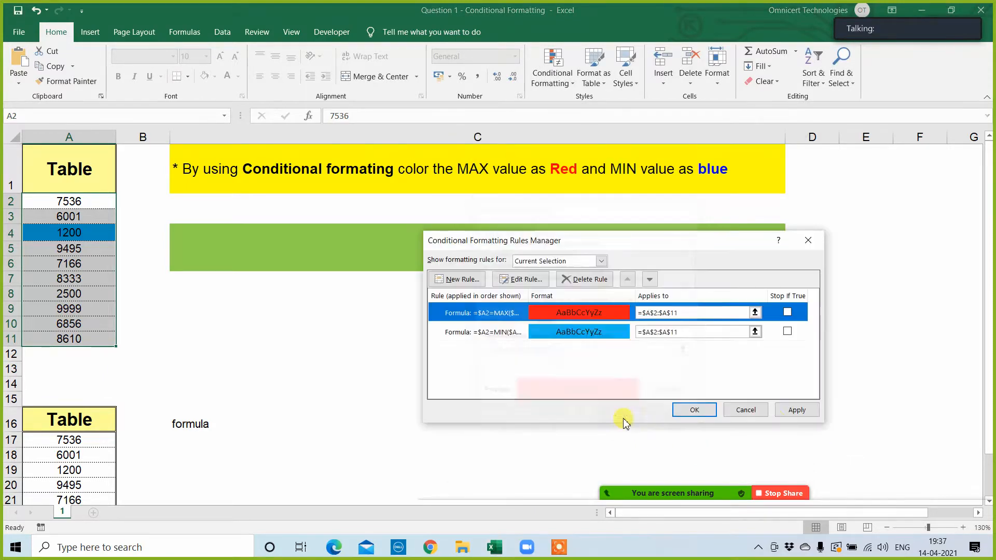
left_click(790, 410)
left_click(682, 410)
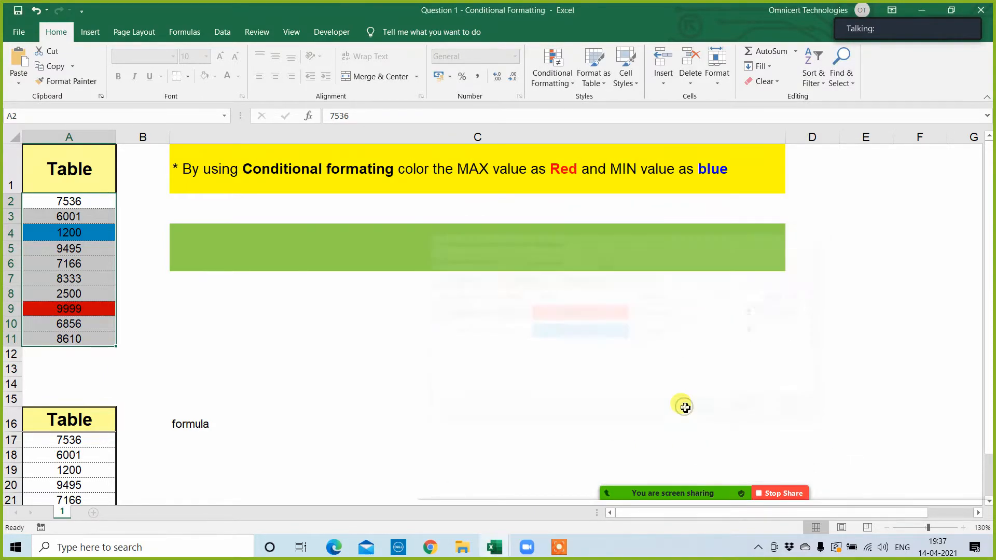
left_click(404, 373)
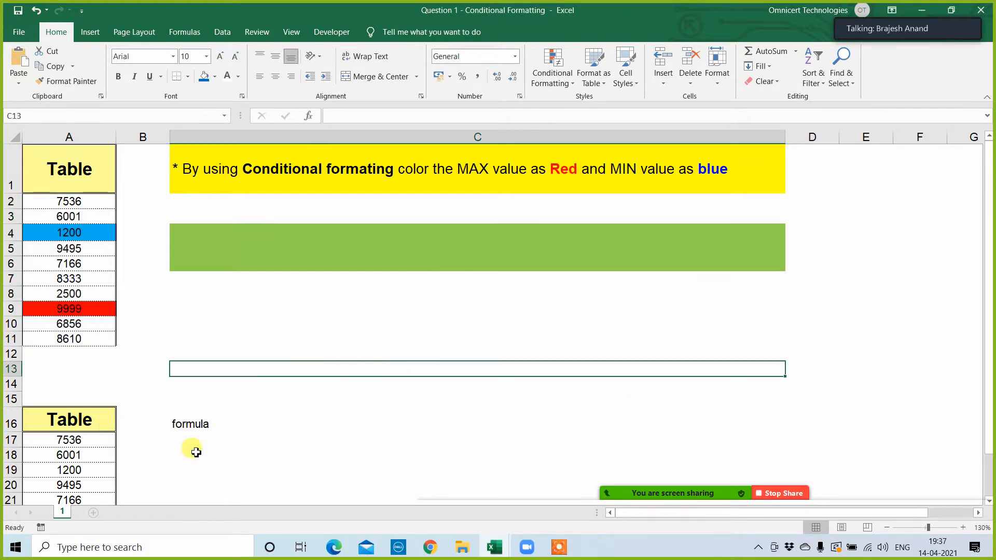
mouse_move(645, 494)
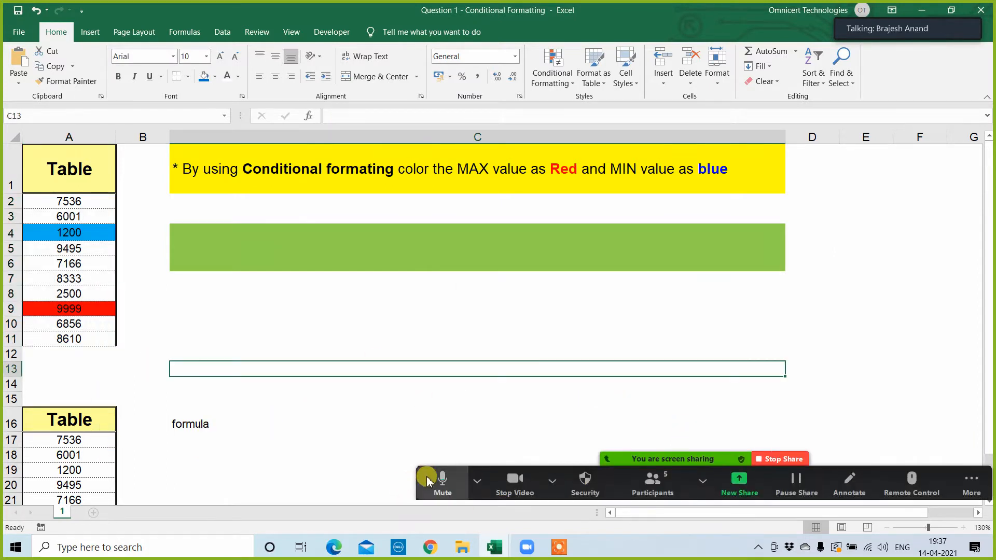
left_click_drag(467, 480, 466, 8)
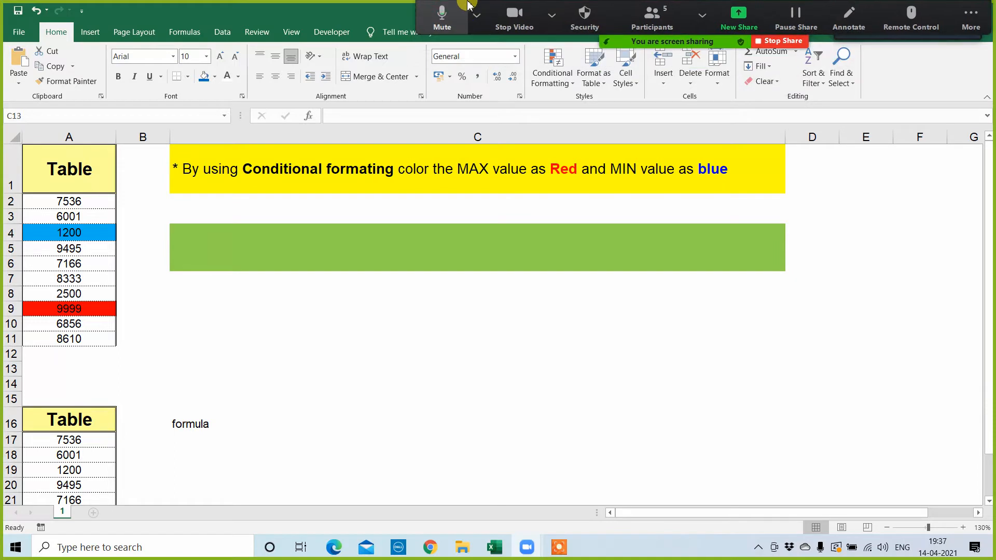
left_click(528, 372)
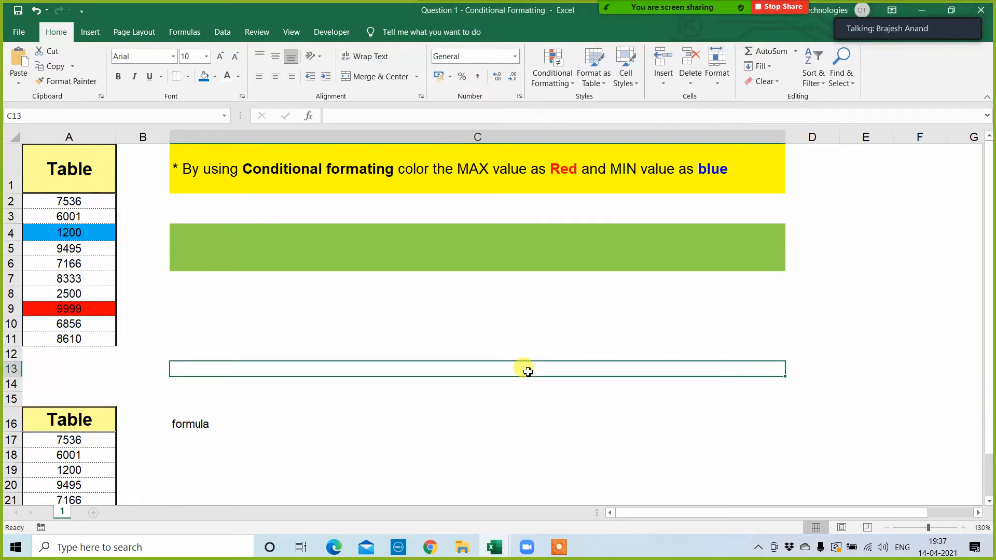
left_click(559, 548)
left_click(654, 514)
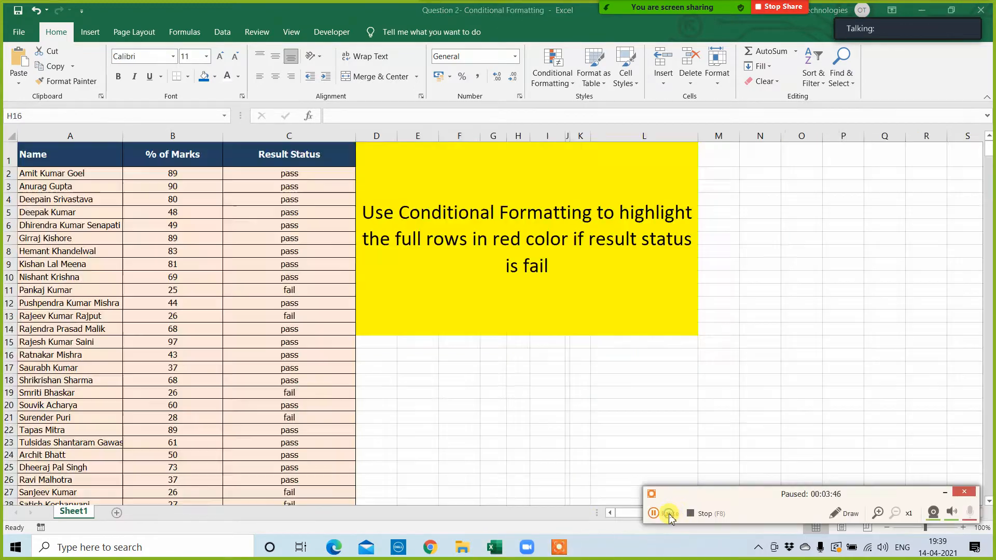
left_click(655, 514)
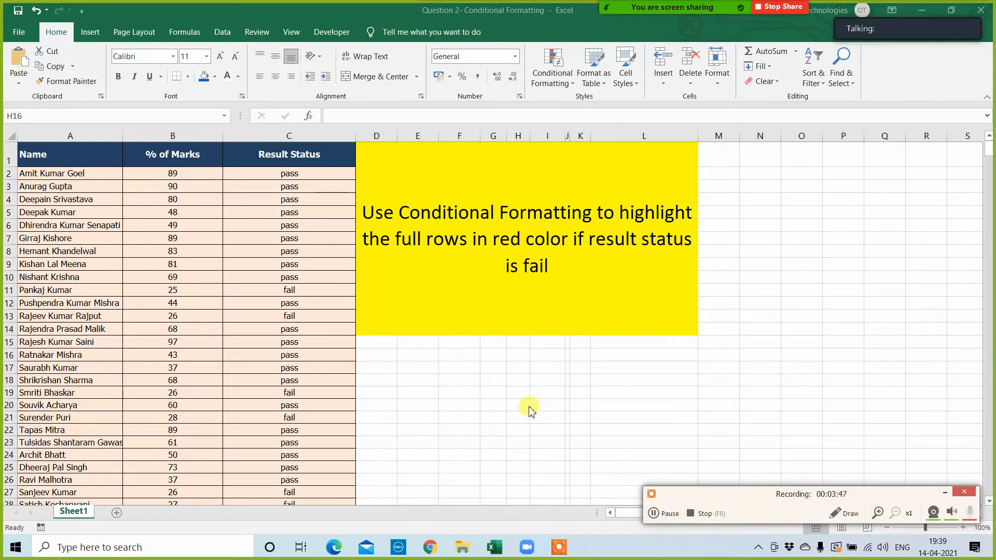
left_click(523, 417)
left_click(785, 415)
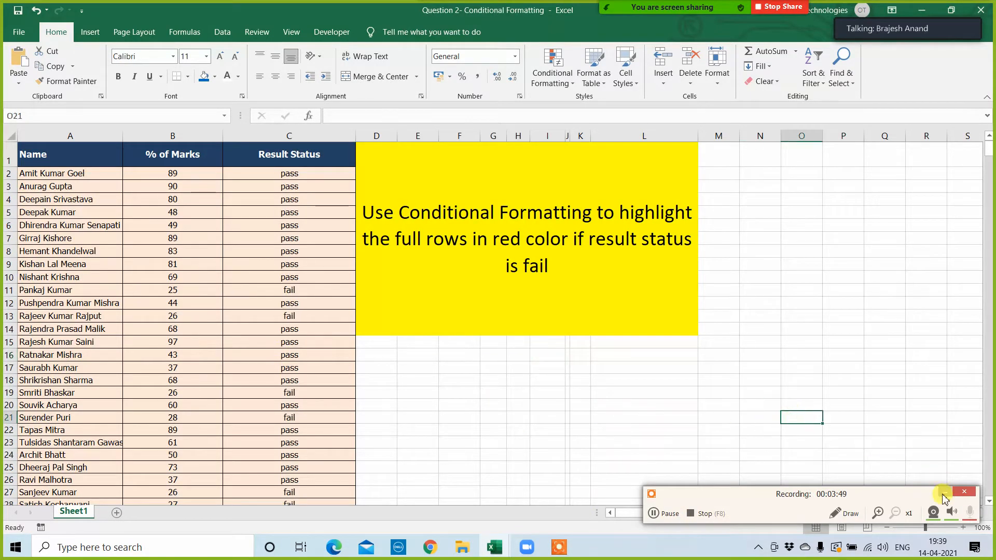
left_click(945, 493)
left_click(348, 379)
Step: Select all data rows of the Name, % of Marks and Result Status columns, A2:C650, without the header
left_click(61, 175)
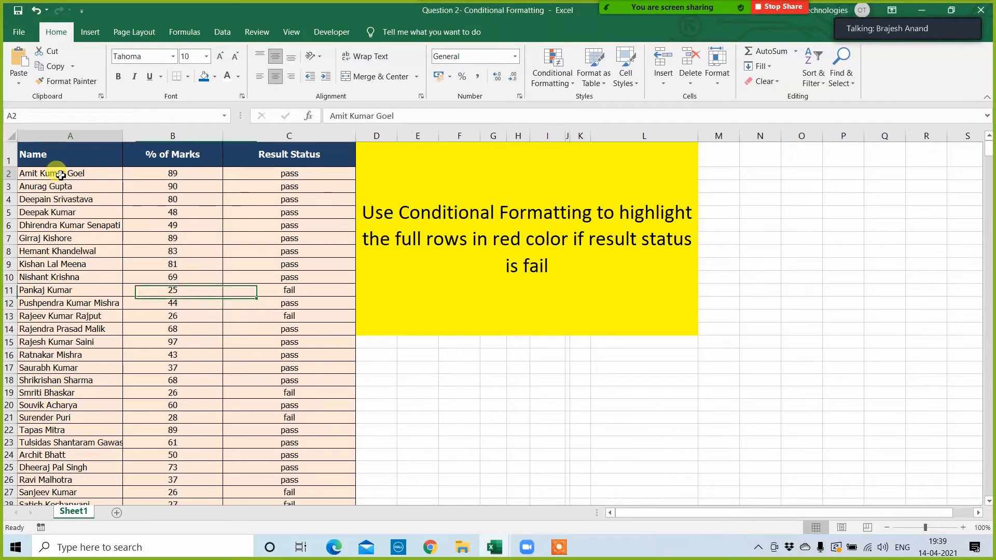
key("shift+Right")
key("shift+Right")
key("shift+Right")
key("shift+Left")
key("shift+Left")
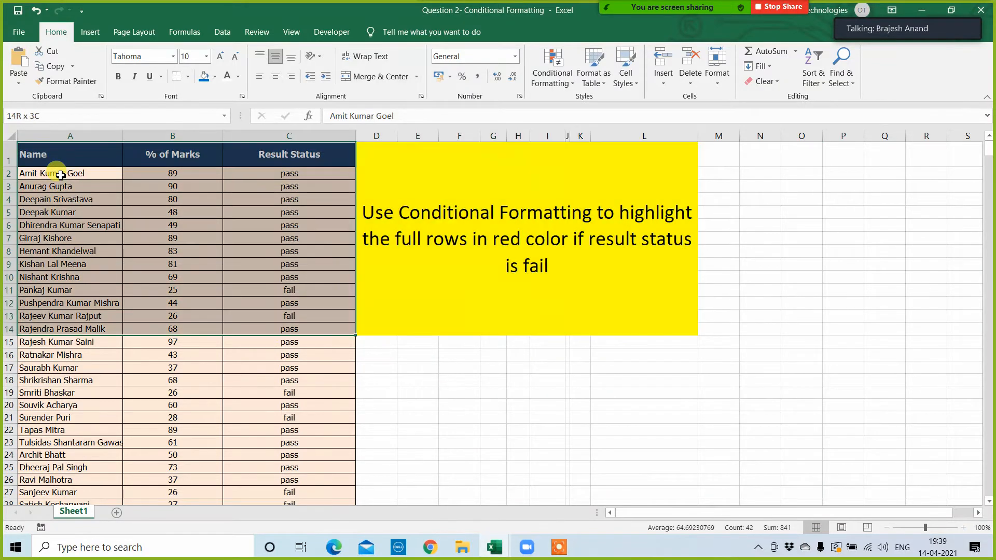
key("shift+Right")
key("shift+Down")
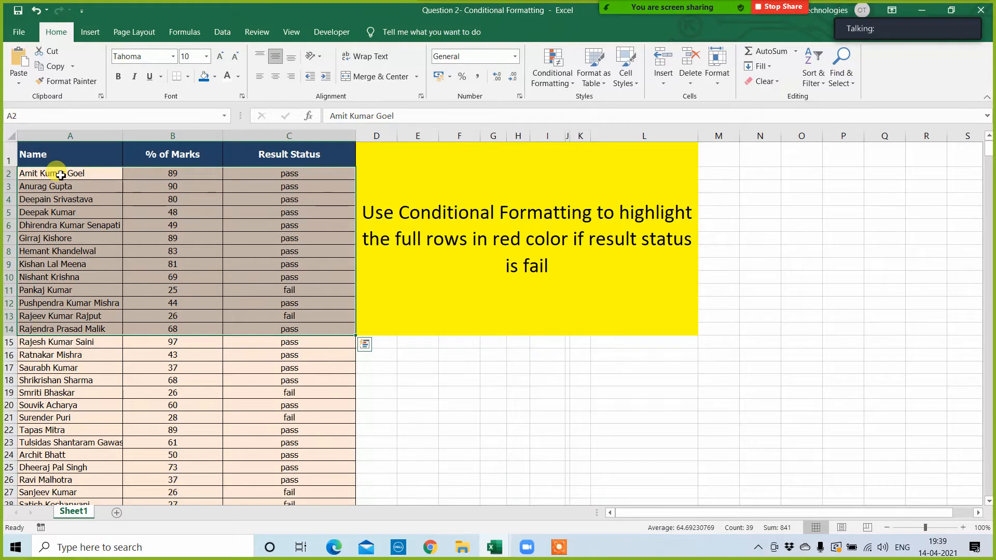
key("ctrl+shift+Down")
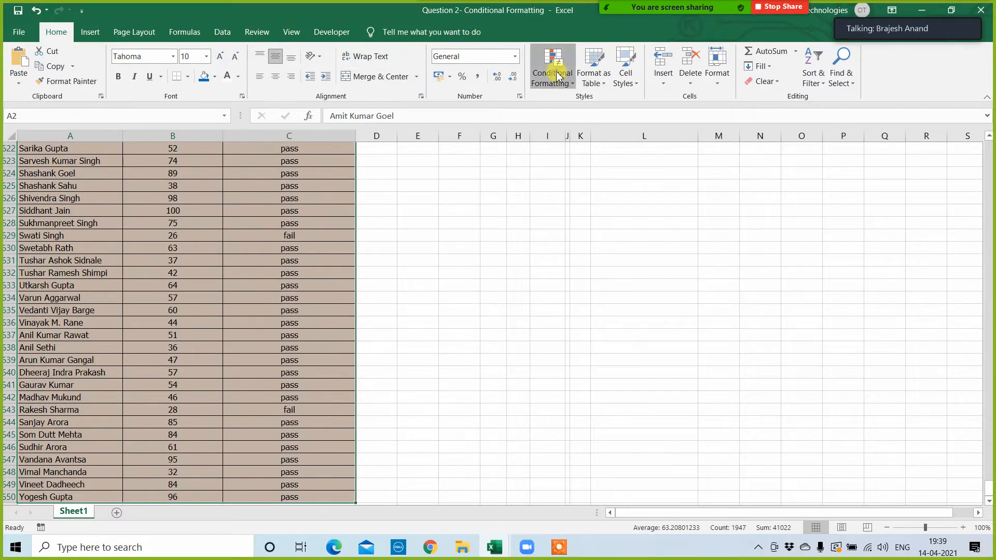
Step: Start a new conditional formatting rule for the selected result rows that uses a formula to determine which cells to format
left_click(558, 77)
left_click(572, 280)
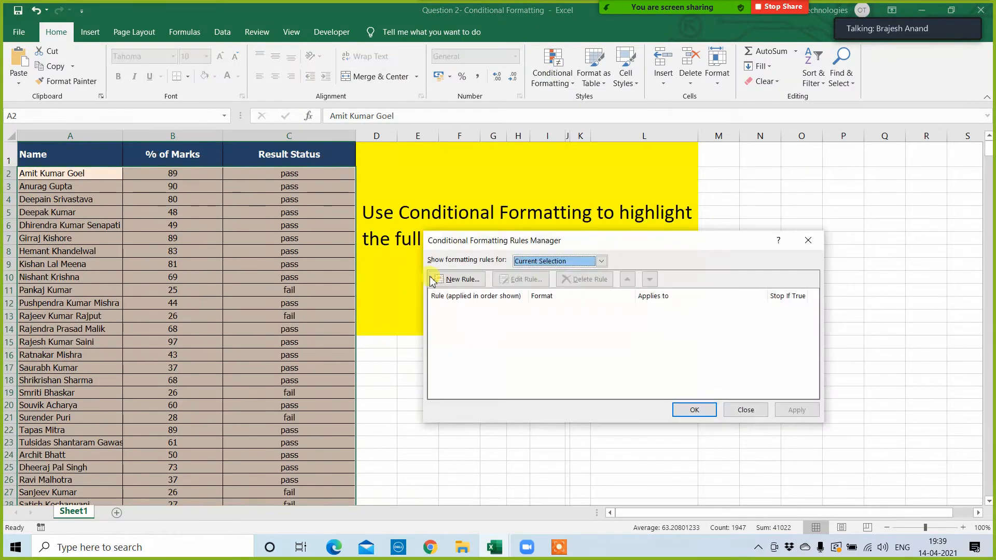
left_click(455, 283)
left_click(518, 301)
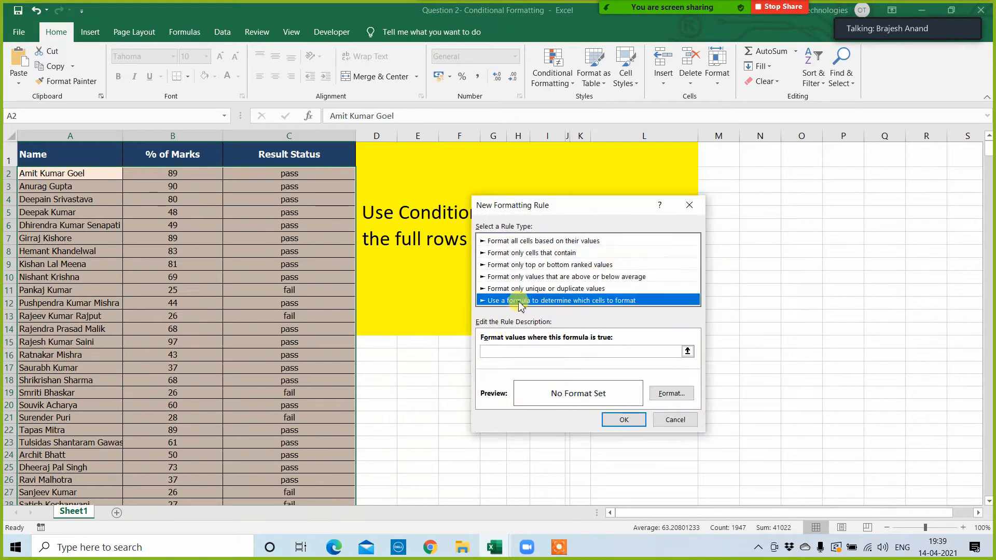
Step: Enter =$C2="fail" as the formula of the new rule
left_click(508, 351)
left_click(509, 351)
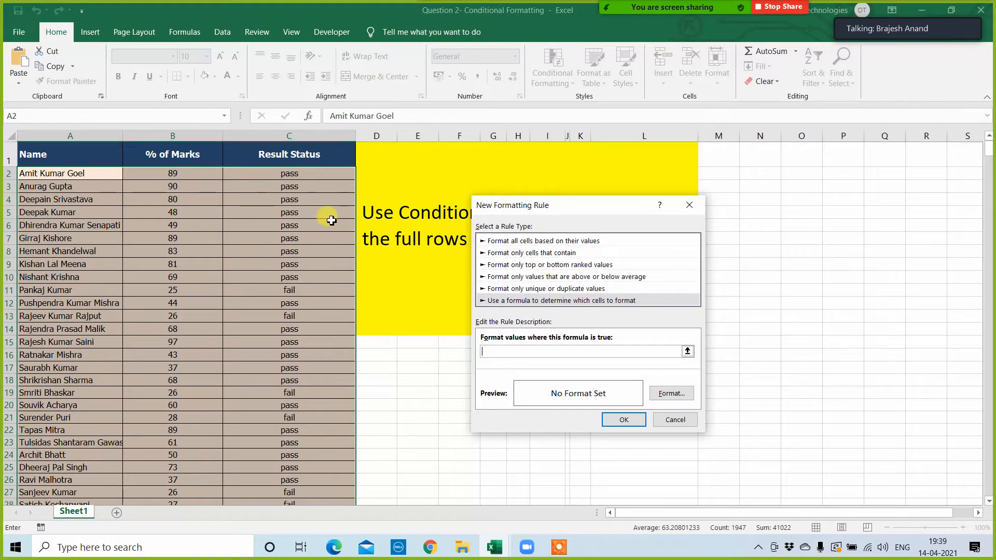
left_click(303, 173)
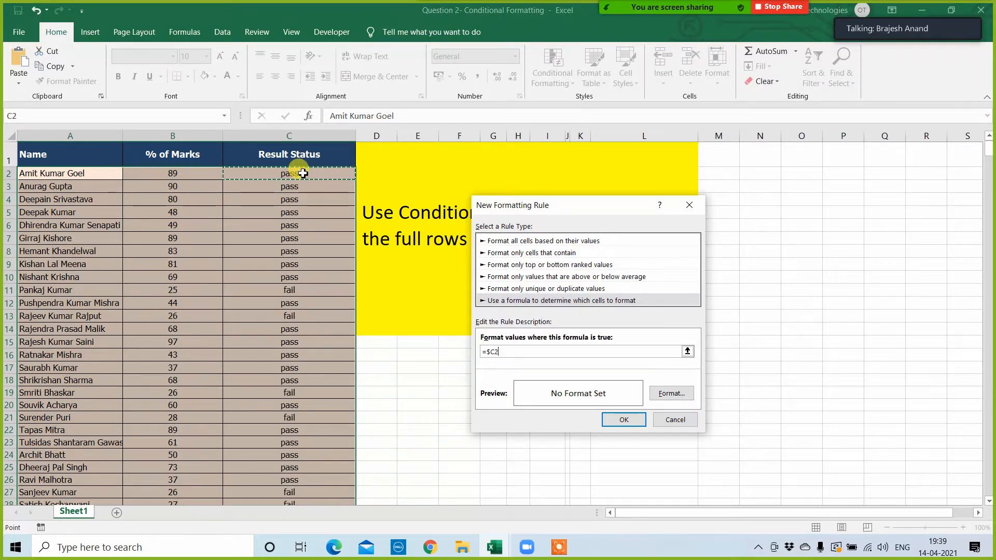
type("=\"fail")
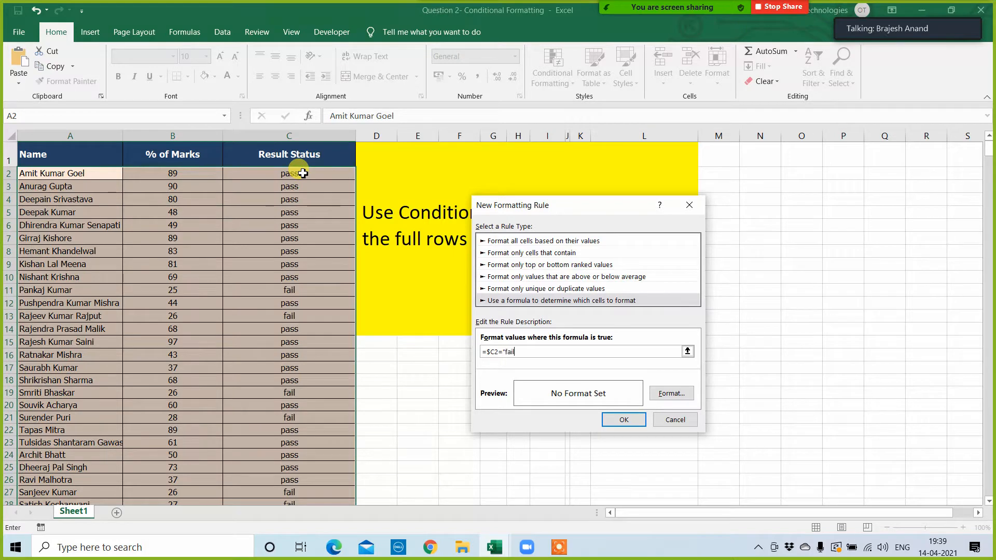
type("\"")
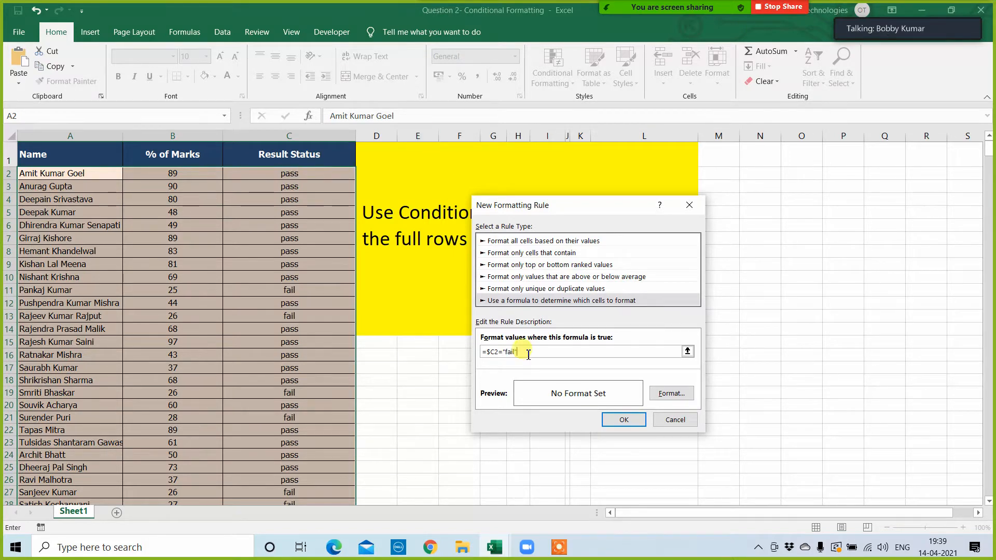
Step: Give the fail rule a red background fill and apply it to the selected result rows
left_click(671, 395)
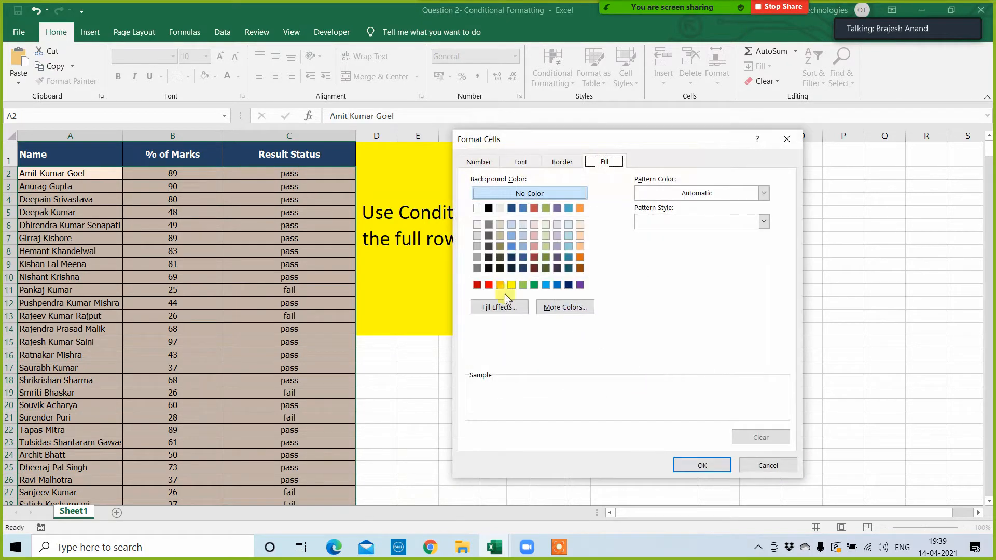
left_click(488, 284)
left_click(702, 461)
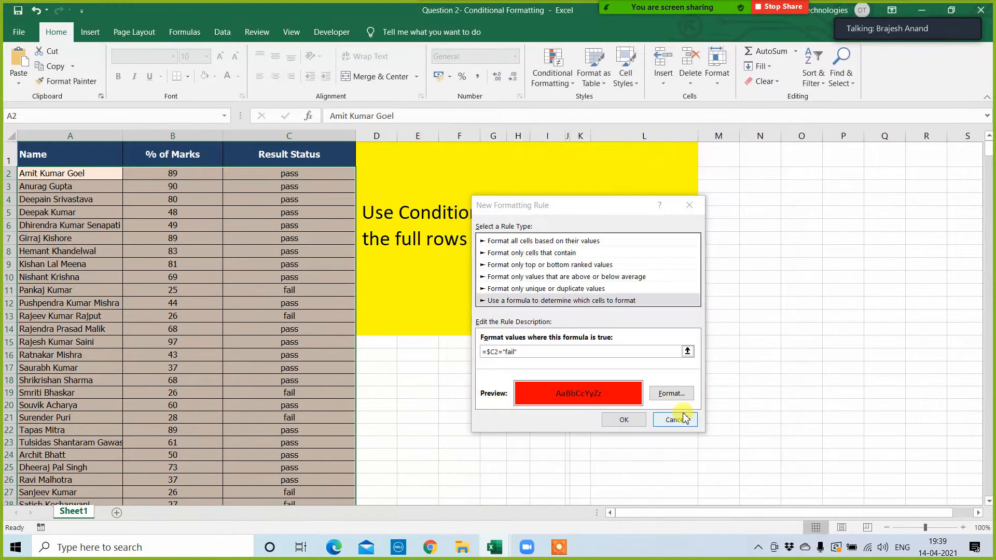
left_click(690, 415)
left_click(795, 410)
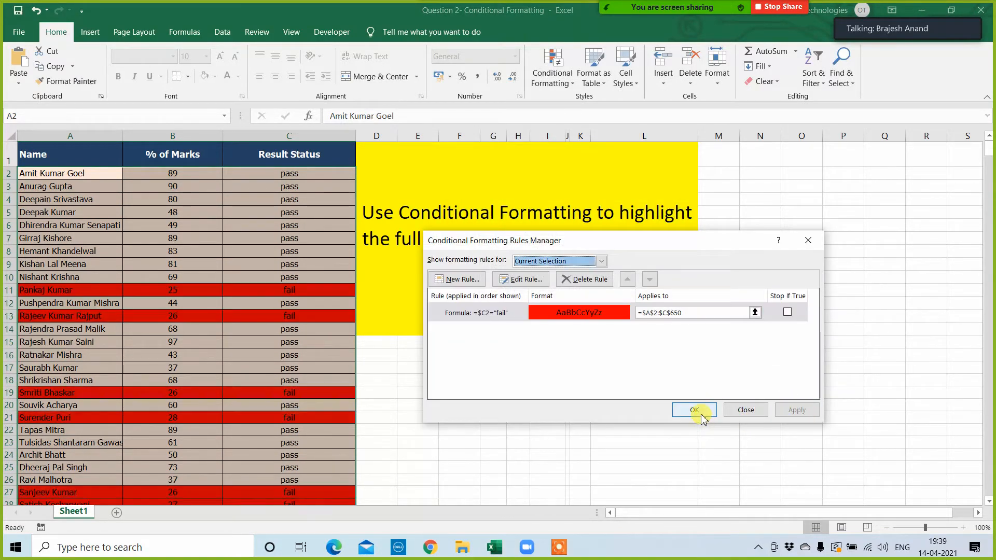
left_click(697, 410)
left_click(548, 410)
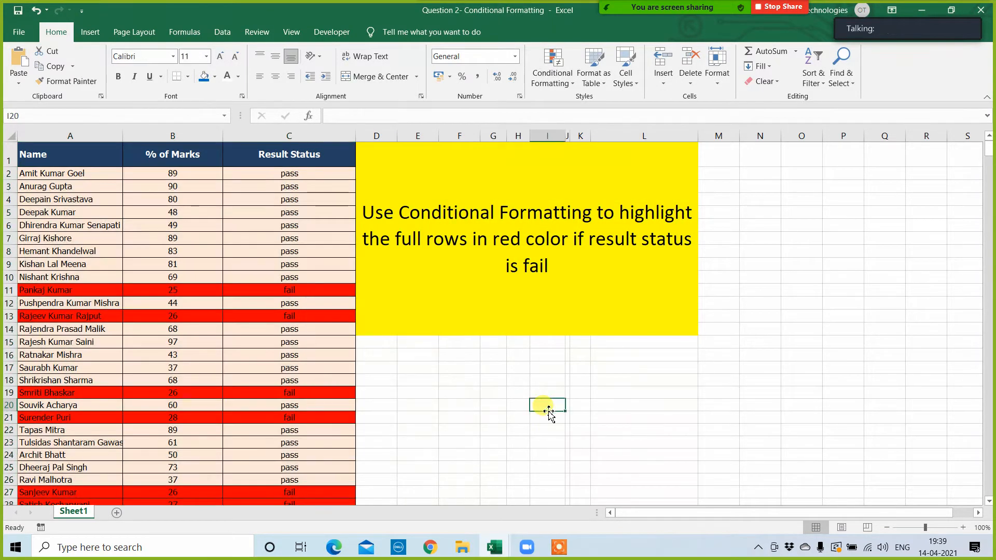
Step: Close the Question 2 and Dashboard Final workbooks without saving, and open the Question 3 - Conditional Formatting workbook
left_click(985, 11)
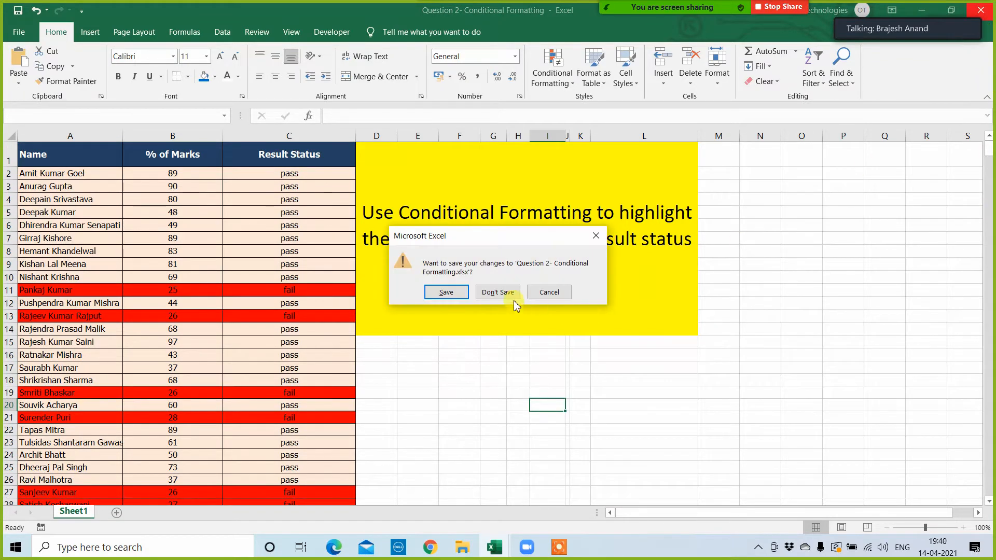
left_click(498, 293)
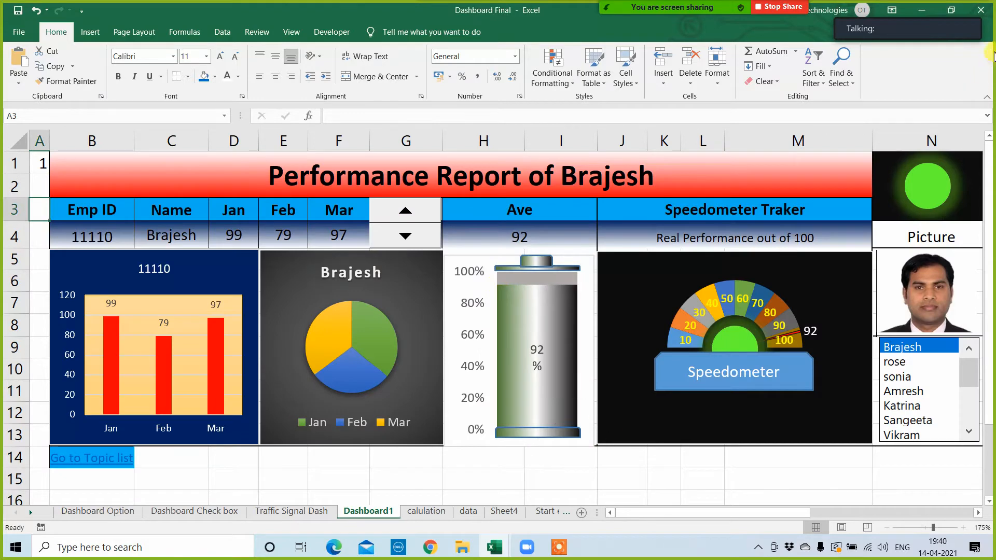
left_click(990, 14)
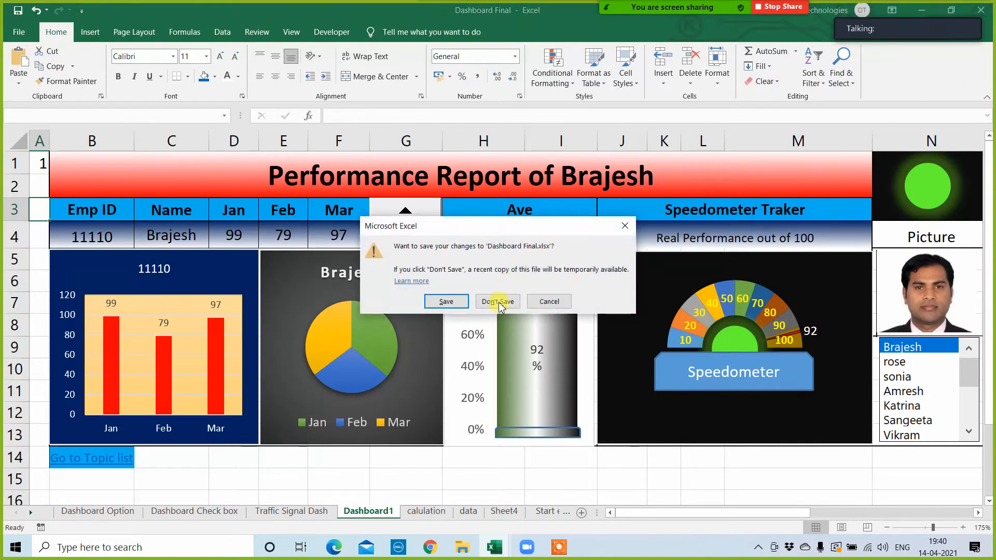
left_click(498, 302)
left_click(151, 143)
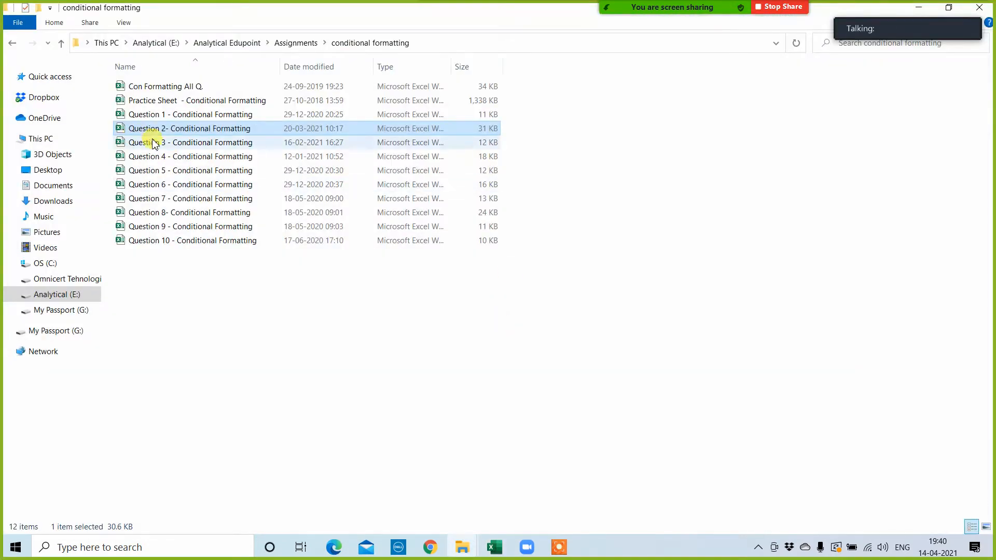
double_click(147, 149)
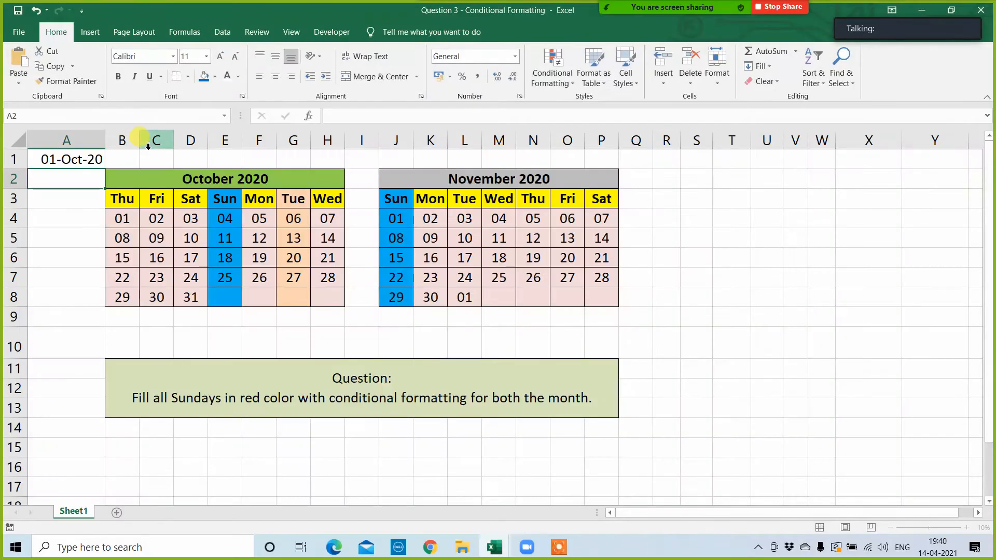
Step: Clear the conditional formatting rules from the entire calendar sheet
left_click(553, 72)
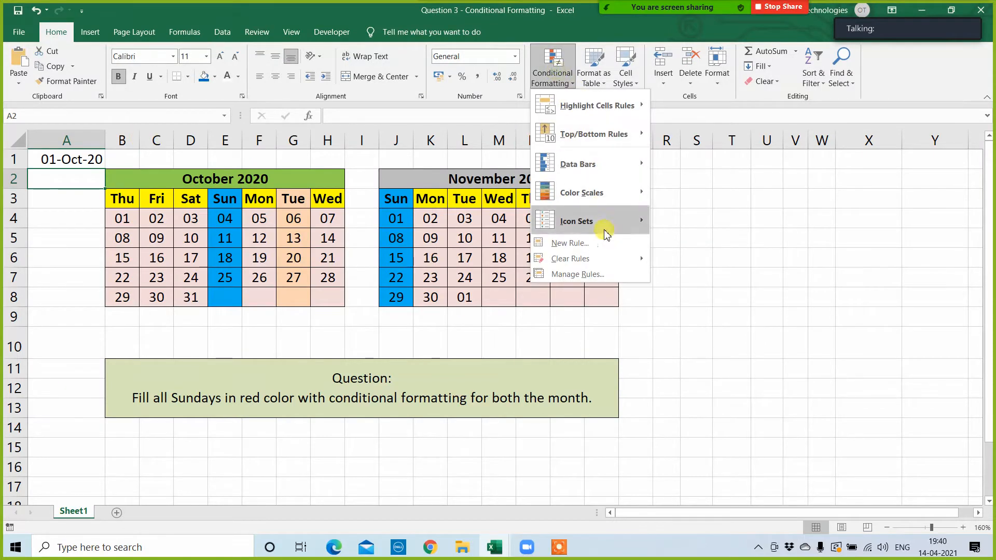
left_click(609, 259)
left_click(708, 280)
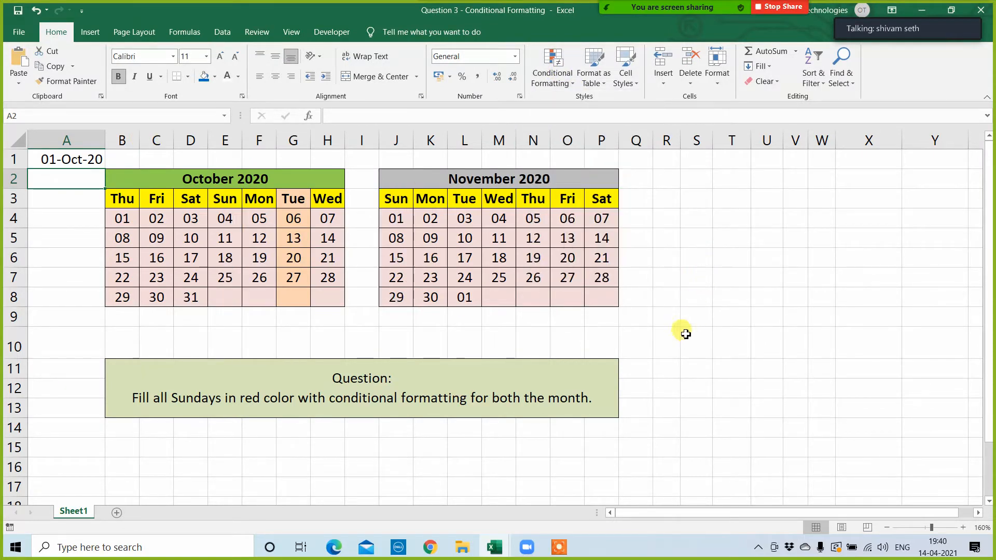
left_click(731, 314)
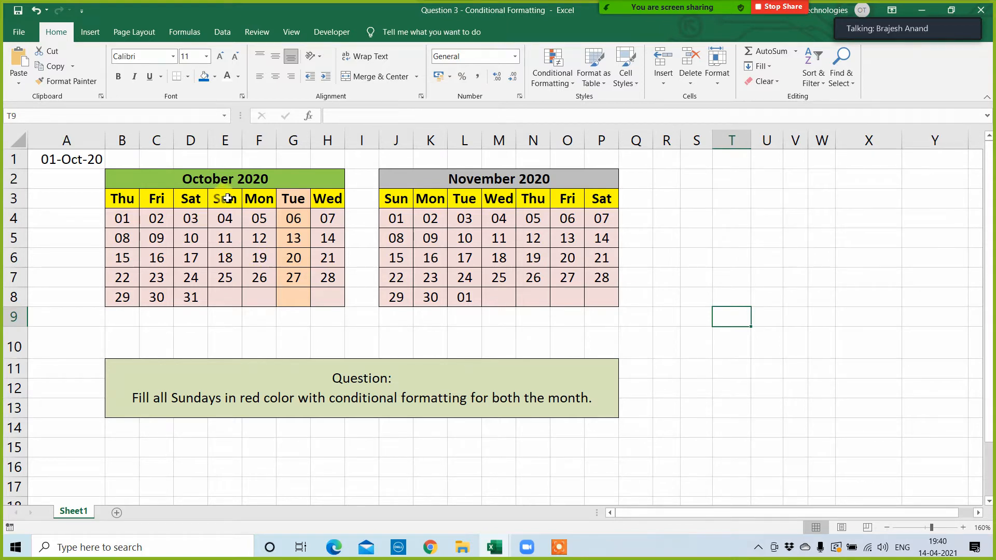
Step: Try plain blue and red fills on October's Sunday column, E3:E8, and undo them
left_click_drag(224, 196, 234, 299)
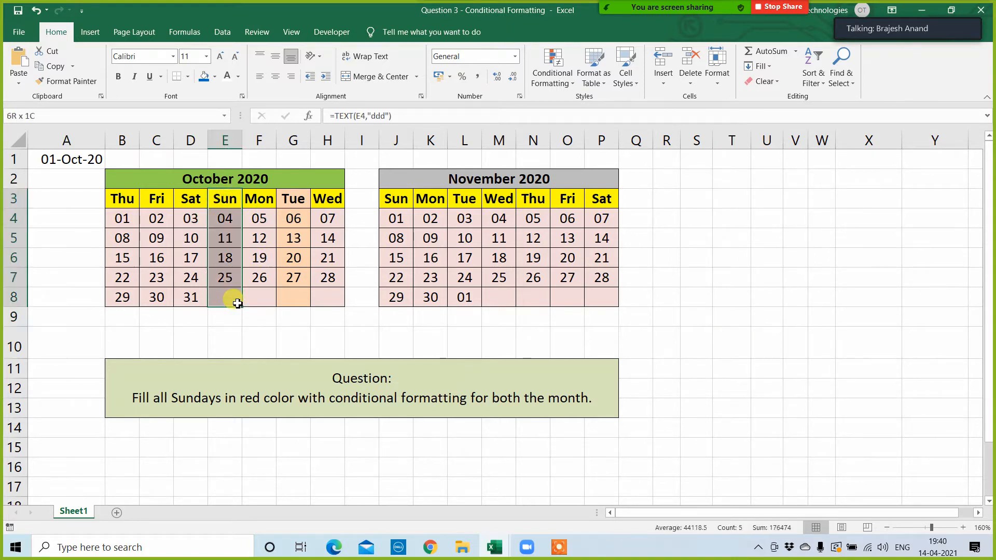
left_click(204, 77)
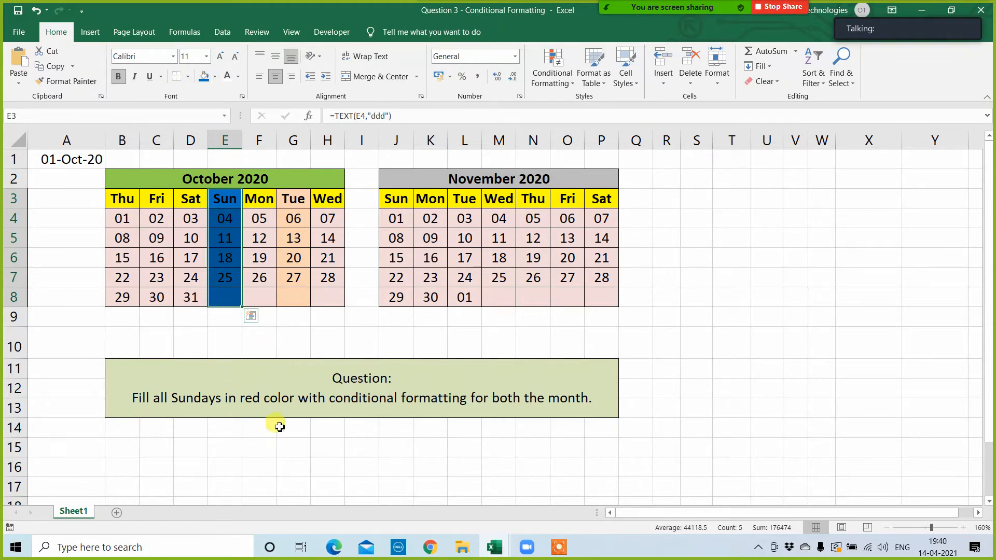
left_click(214, 77)
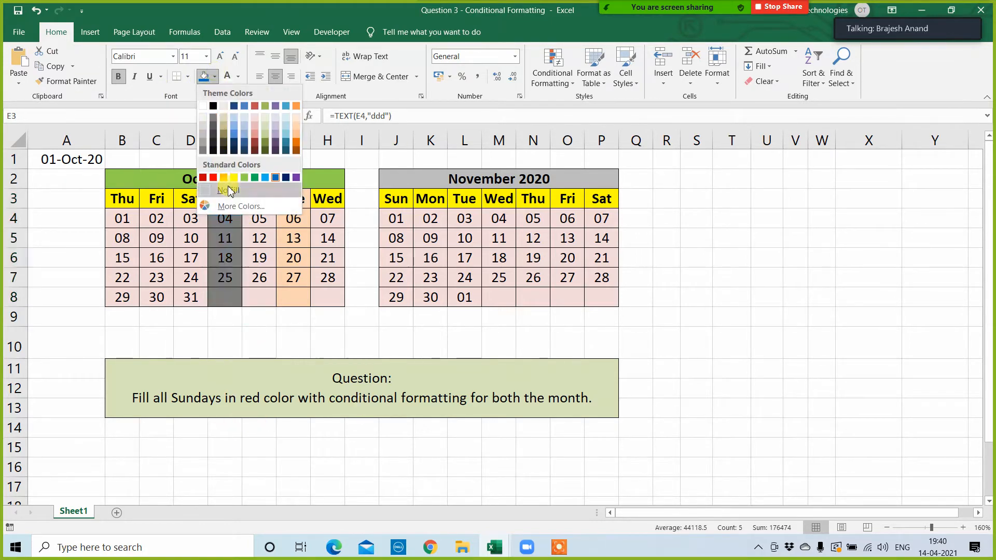
left_click(207, 190)
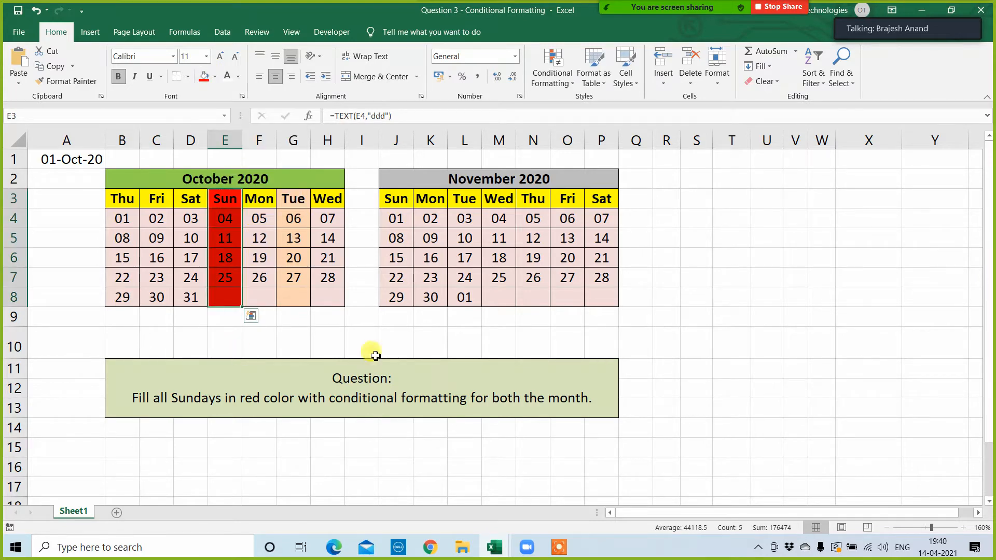
left_click(753, 332)
key("ctrl+z")
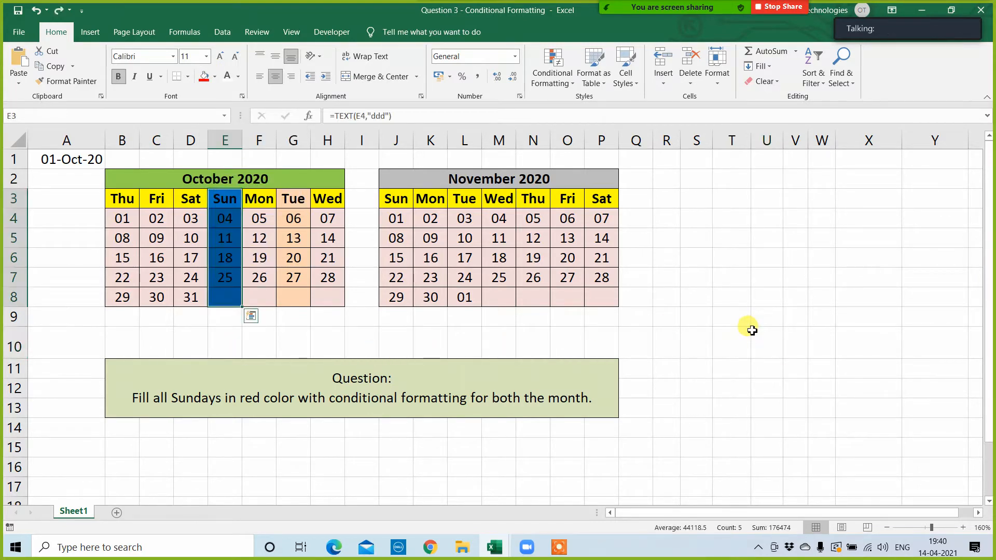
left_click(752, 330)
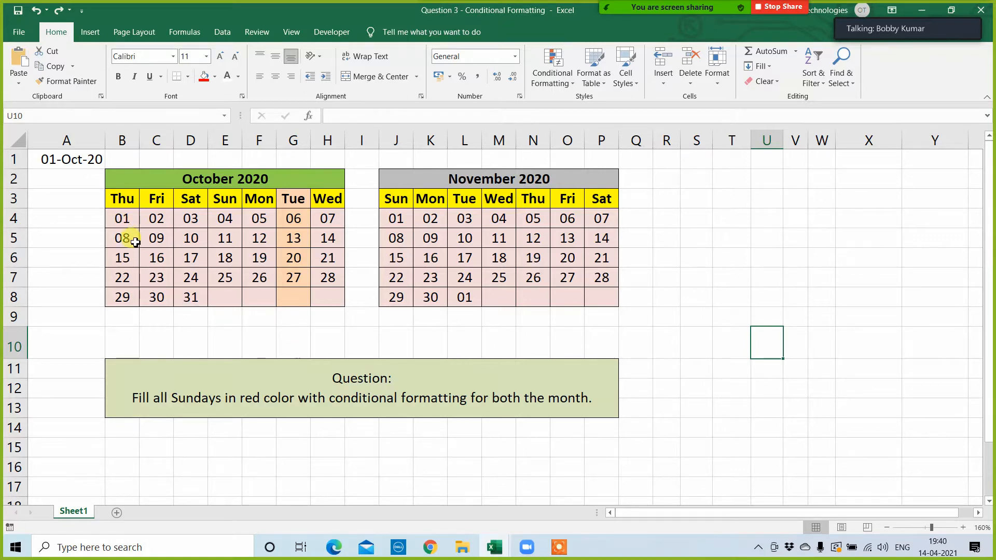
Step: Start a new conditional formatting rule for October's first weekday header, B3, that uses a formula to determine which cells to format
left_click_drag(127, 197, 615, 303)
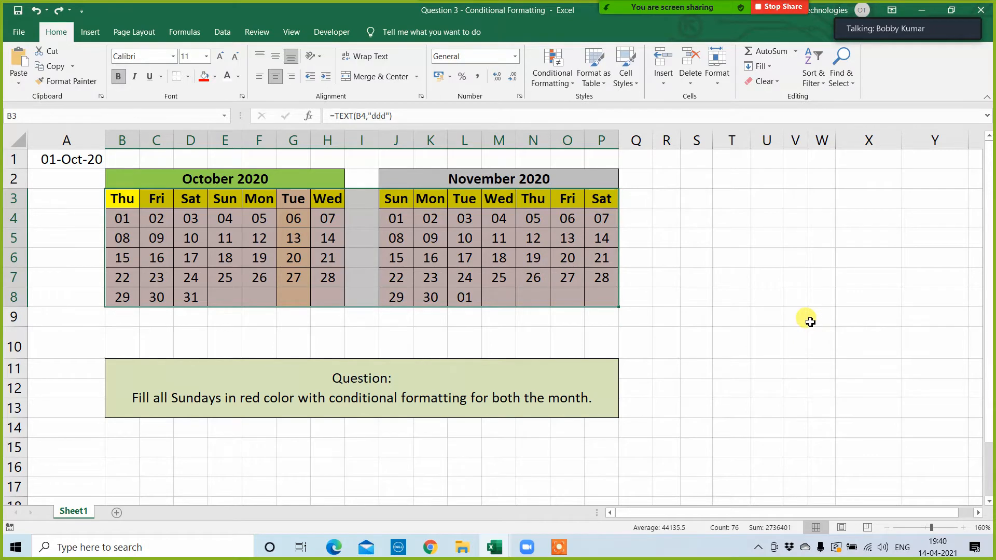
left_click(810, 320)
left_click(133, 200)
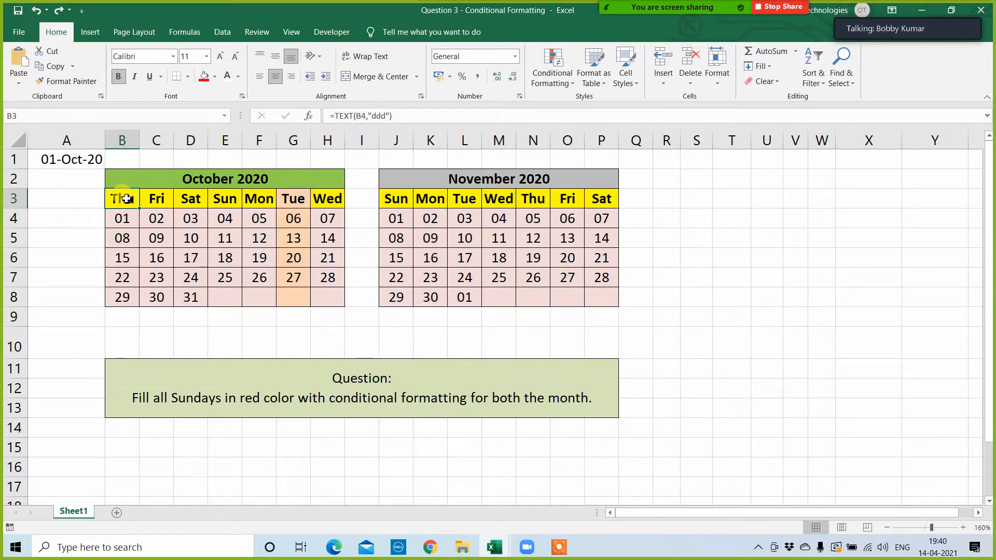
left_click(541, 82)
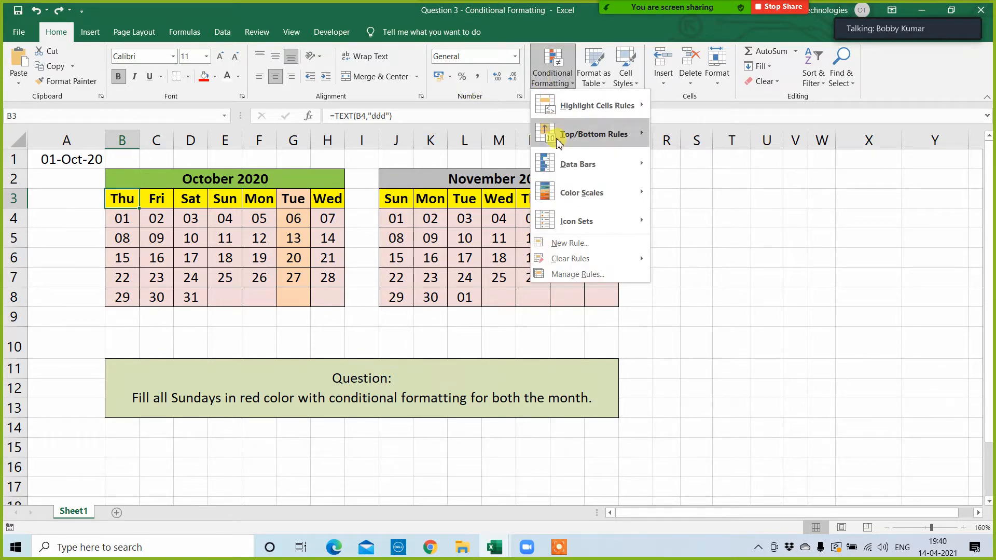
left_click(588, 274)
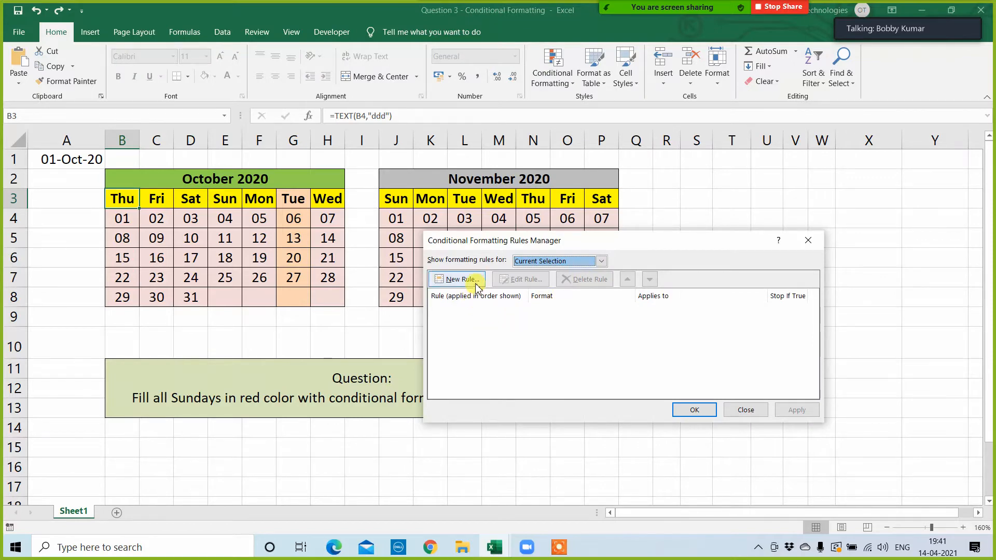
left_click(460, 279)
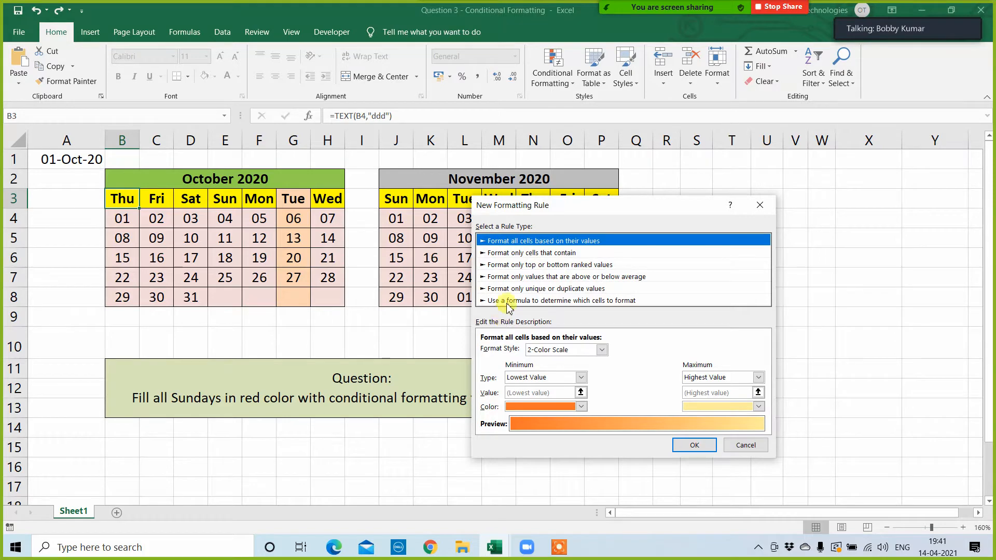
left_click(519, 301)
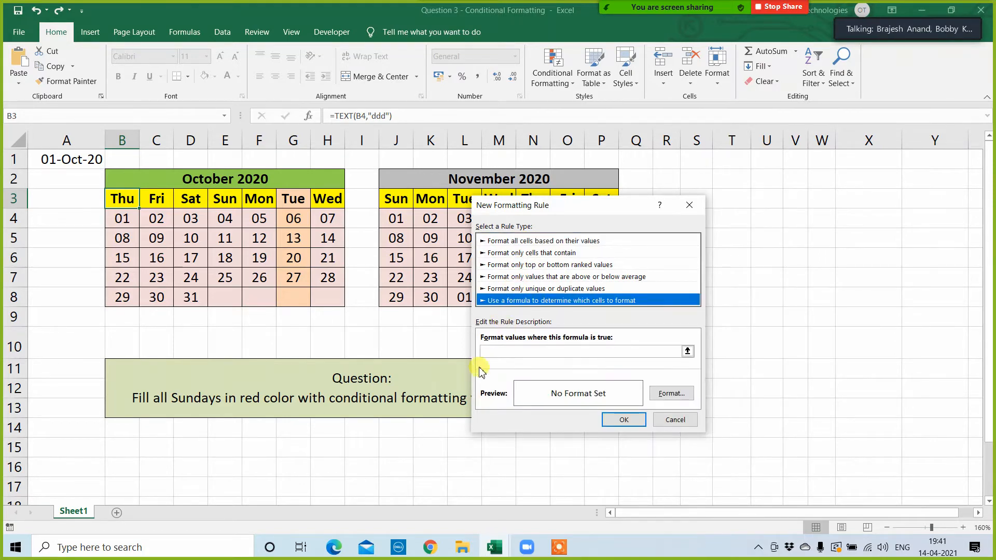
Step: Enter =$B3="sun" as the formula of the new rule
left_click(489, 352)
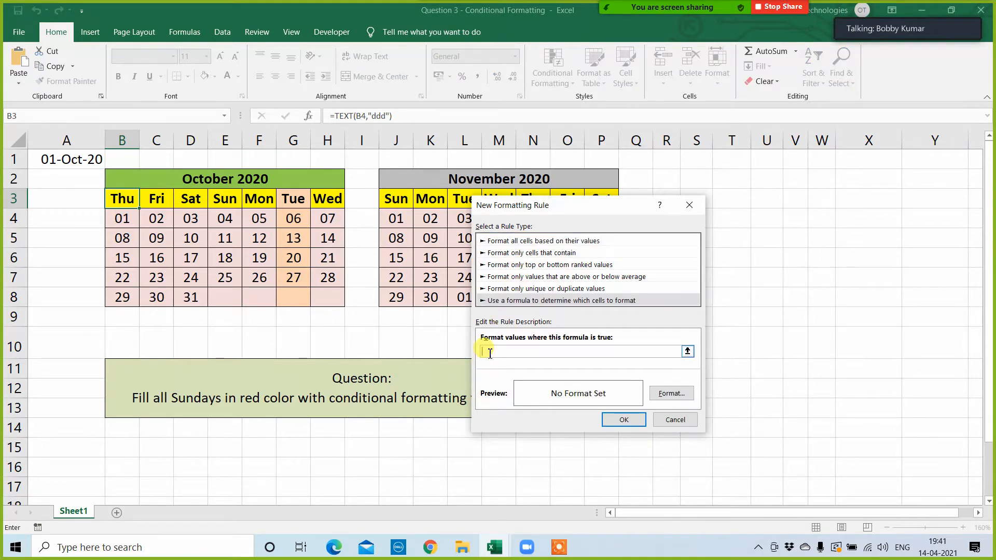
type("=")
left_click(119, 202)
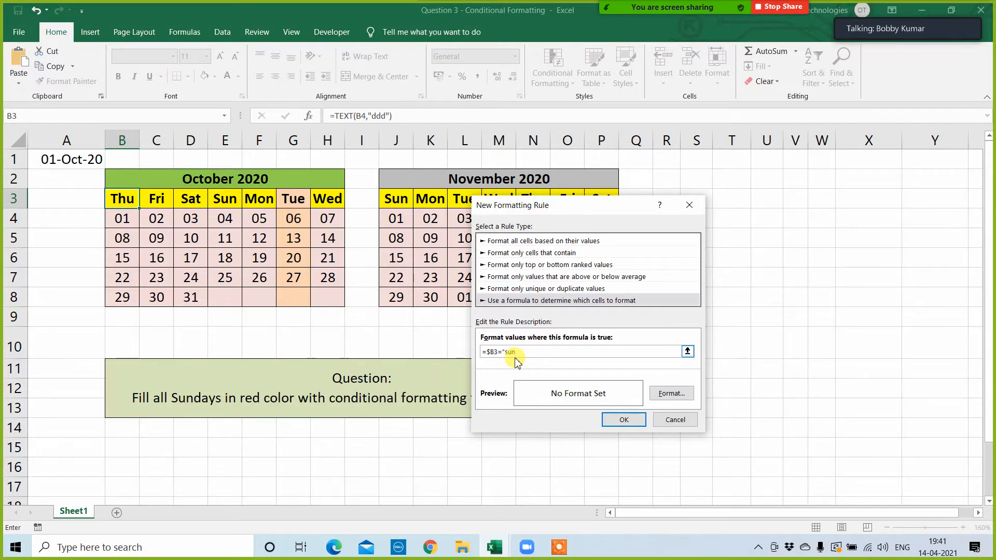
type("\"")
Step: Give the Sunday rule a red background fill and apply it to cell B3
left_click(672, 394)
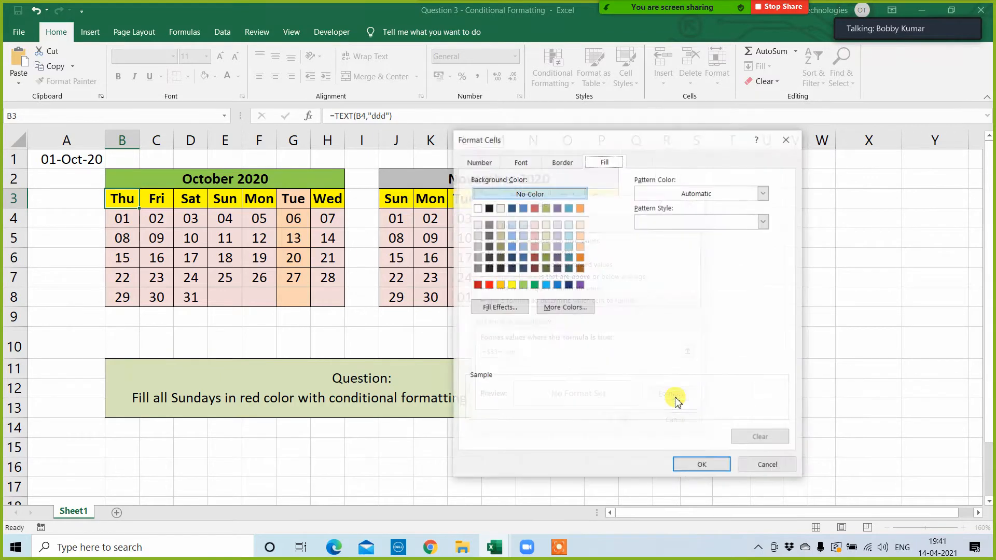
left_click(489, 284)
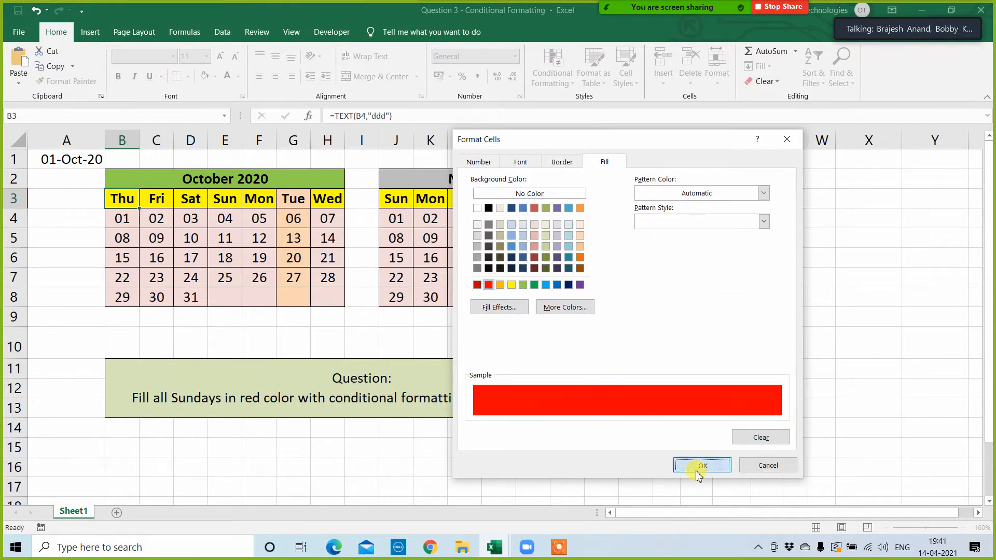
left_click(701, 466)
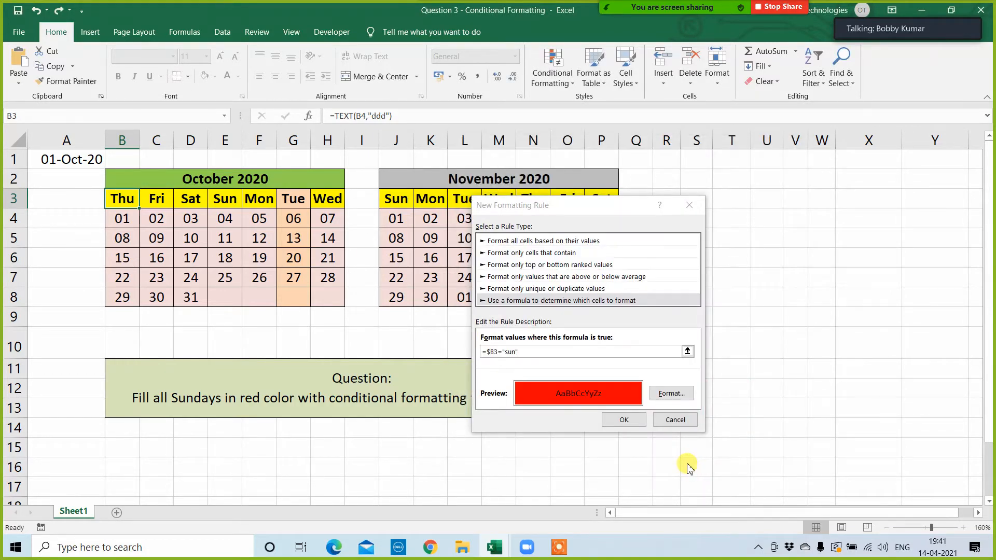
left_click(623, 420)
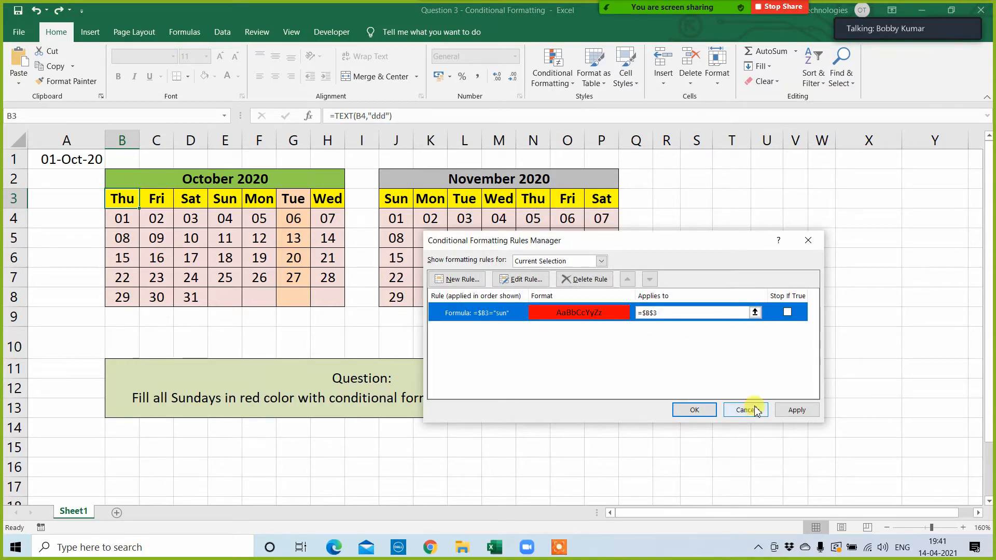
left_click(796, 410)
left_click(694, 410)
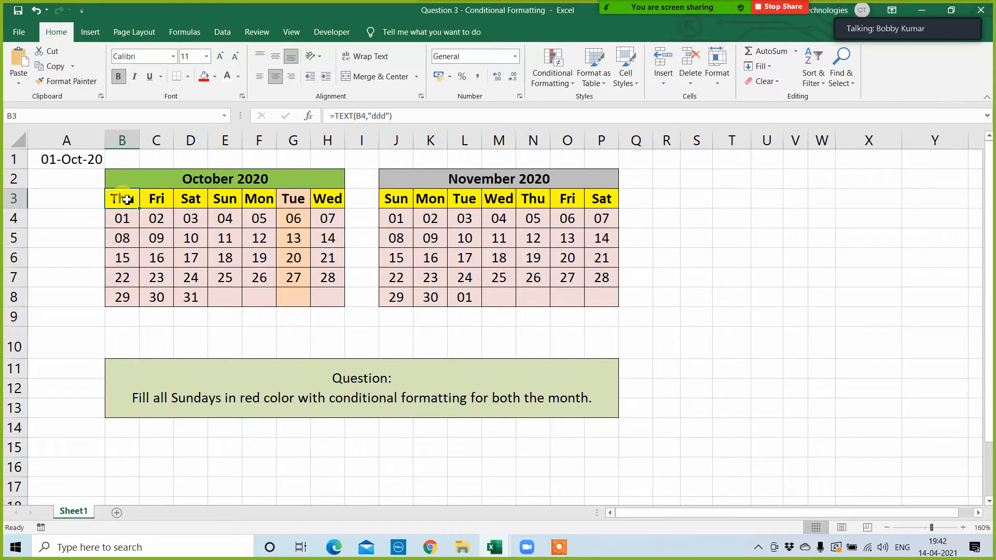
Step: Try to copy only the formatting of cell B3 onto both calendars, B3:P8, with Paste Special
key("ctrl+c")
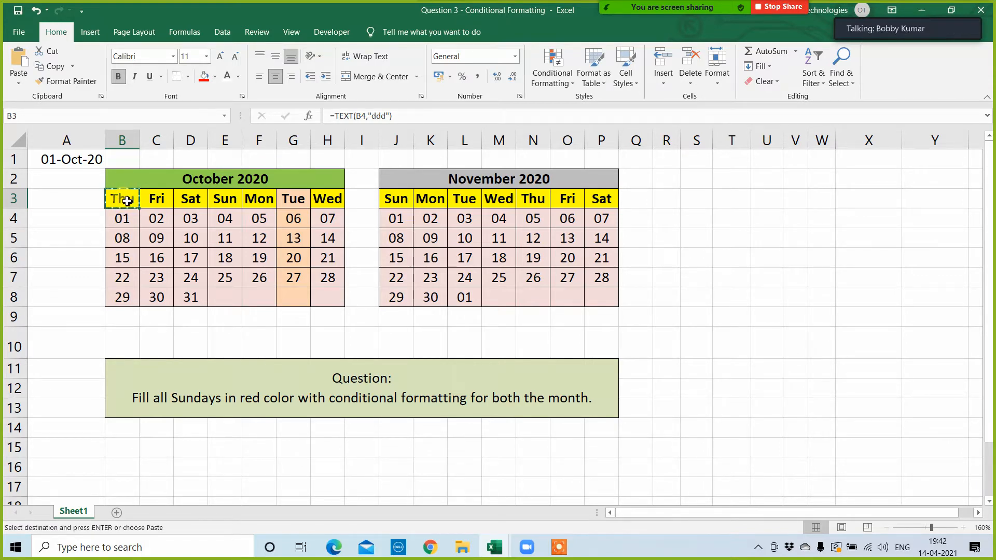
left_click_drag(126, 202, 594, 298)
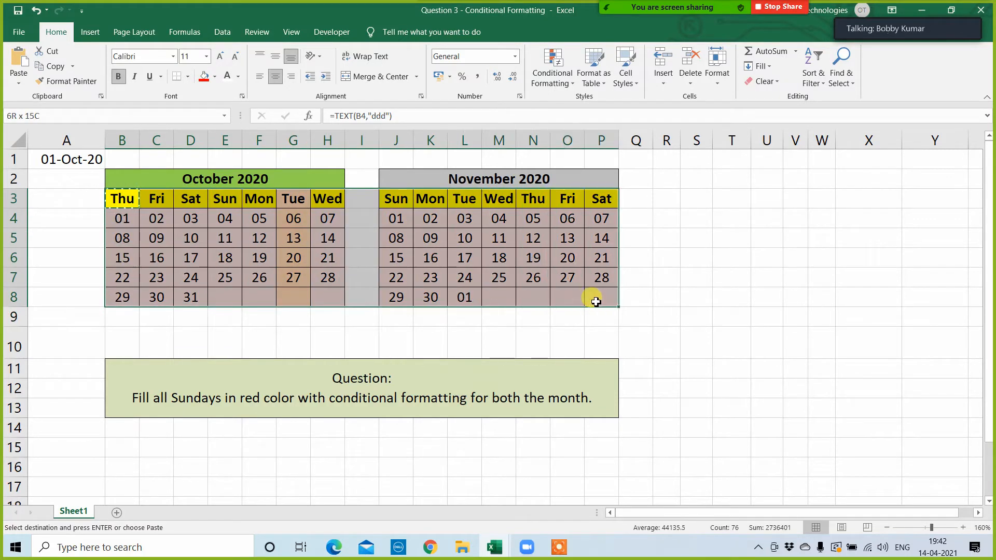
right_click(240, 230)
left_click(283, 297)
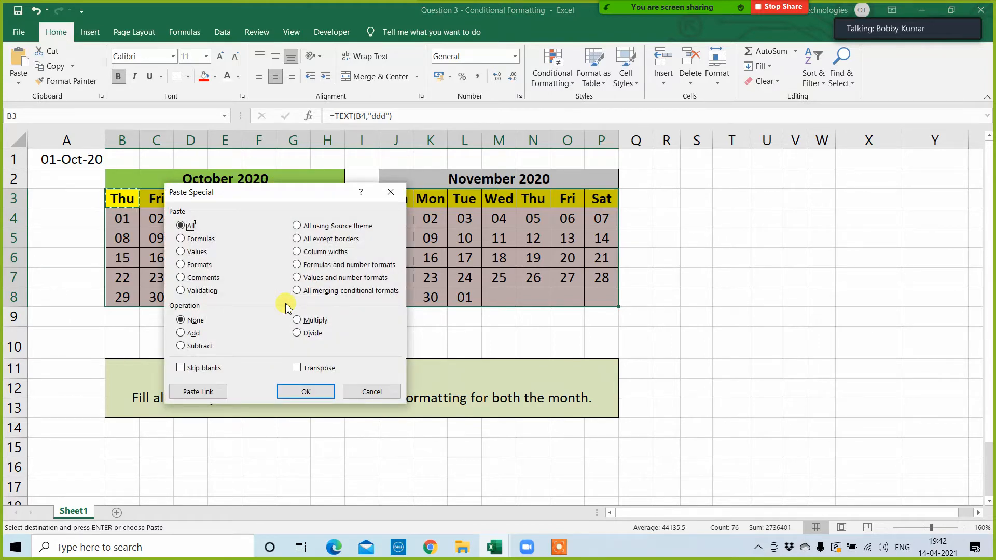
left_click(203, 291)
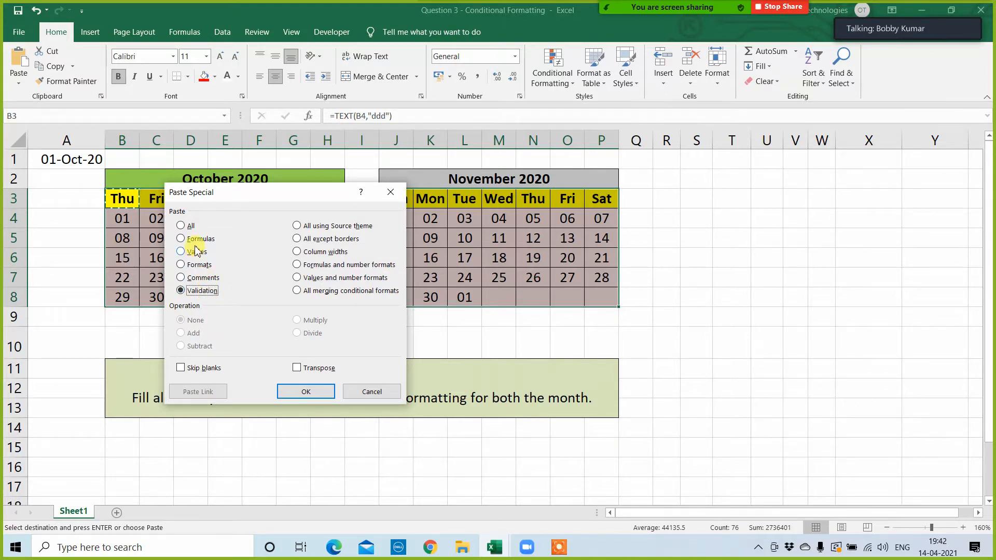
left_click(184, 265)
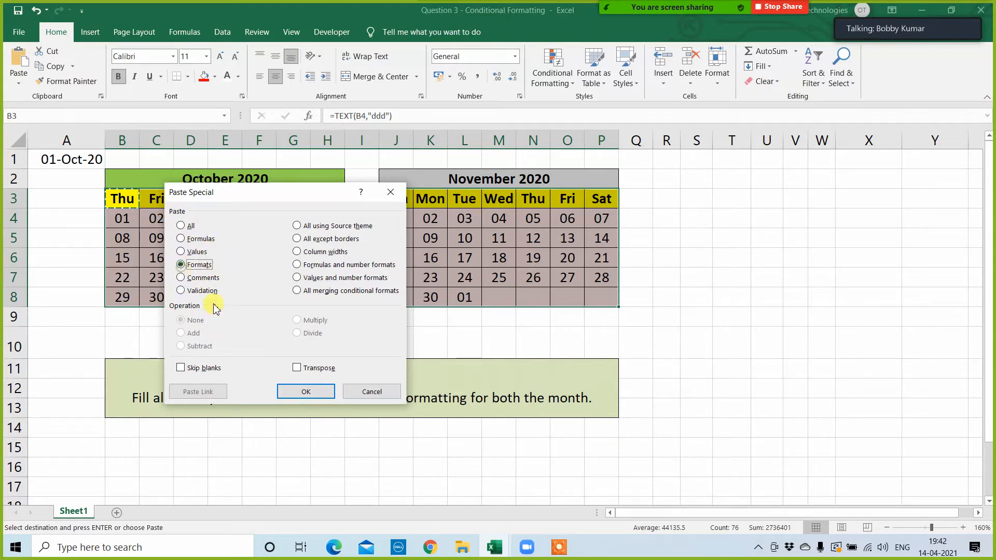
left_click(304, 390)
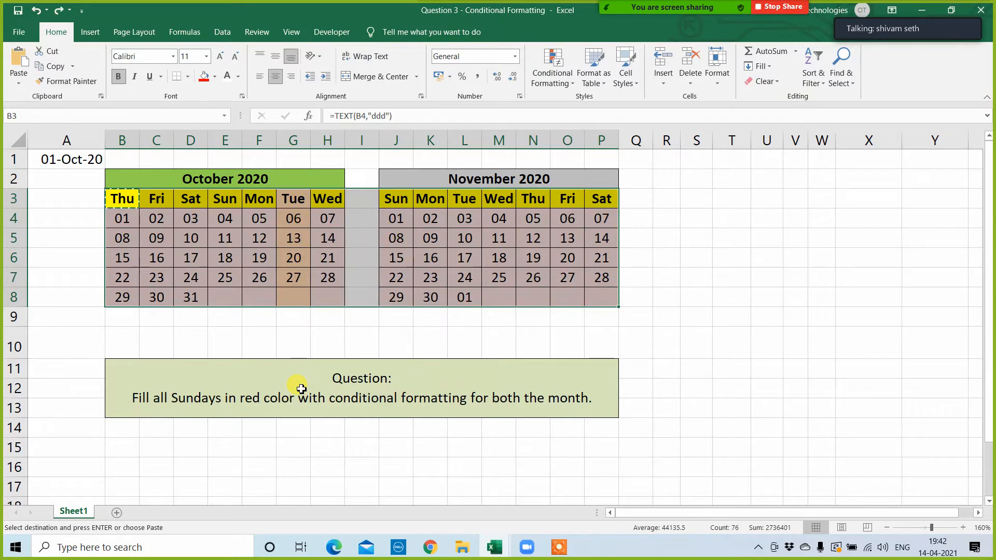
Step: Clear the conditional formatting rules from the entire sheet and cancel the pending copy of cell B3
left_click(690, 366)
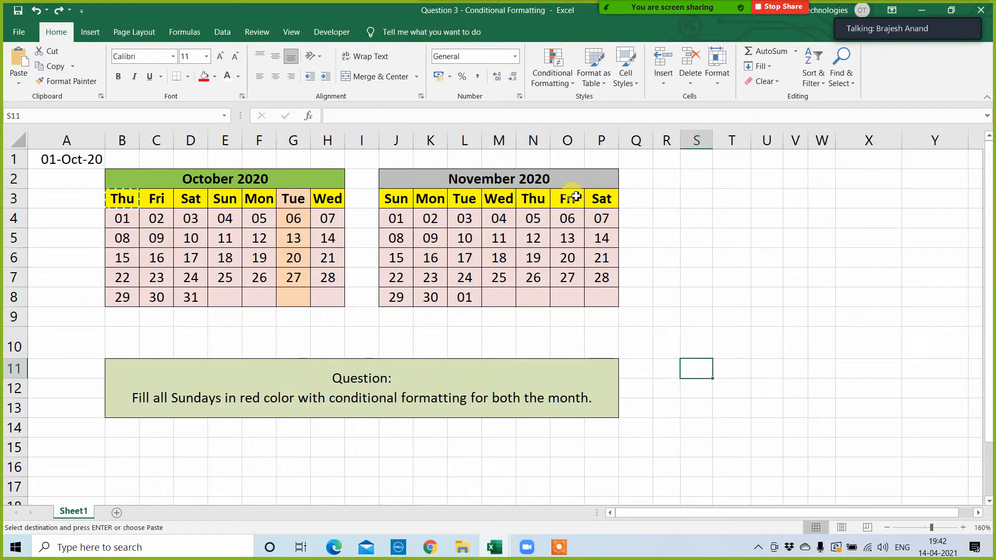
left_click(547, 84)
mouse_move(571, 258)
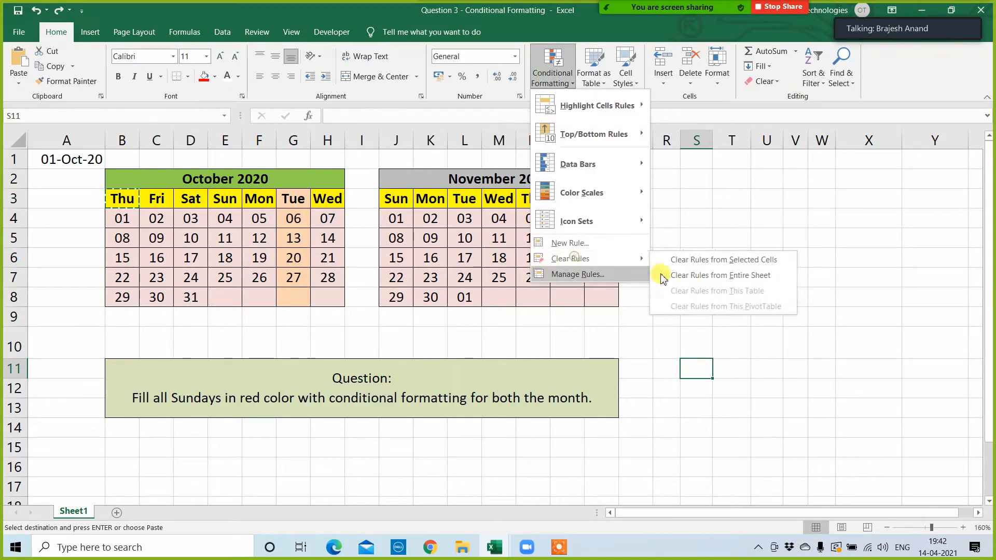
left_click(695, 276)
left_click(683, 340)
left_click(731, 345)
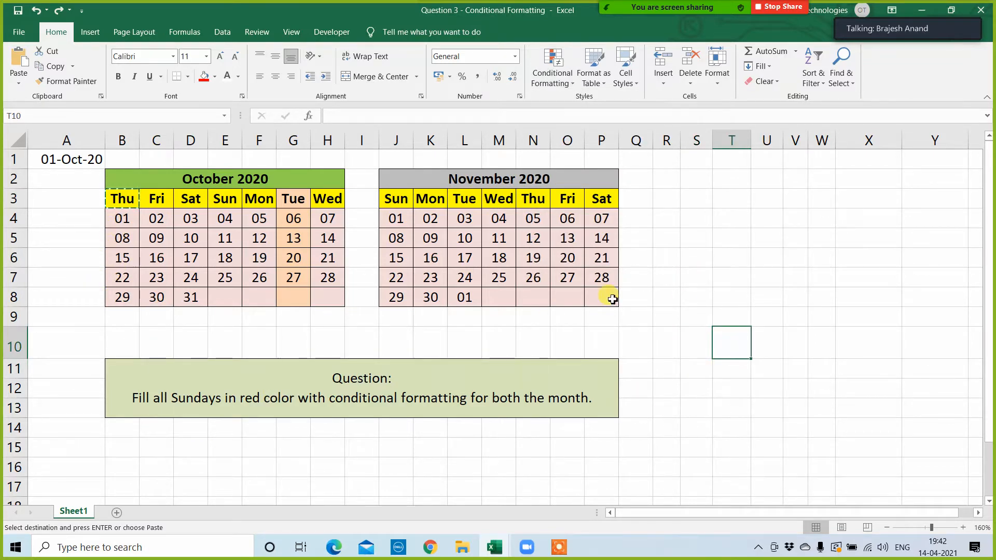
left_click(637, 260)
left_click(123, 197)
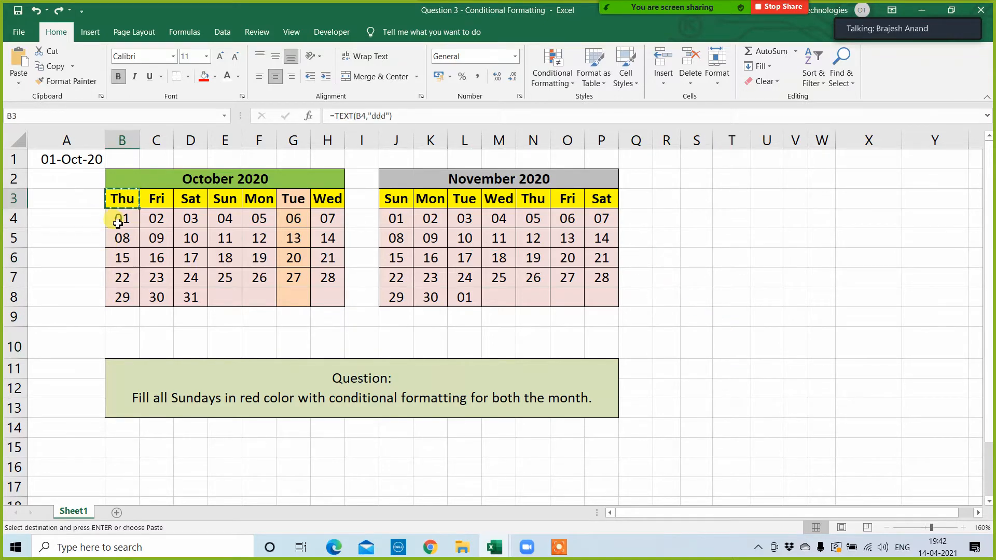
key("Escape")
left_click(115, 320)
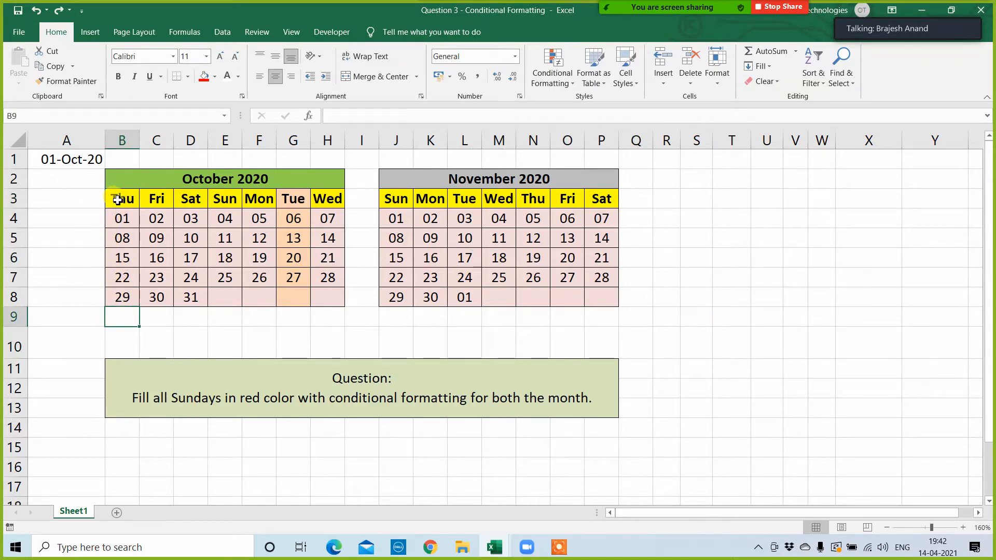
Step: Start a new conditional formatting rule for both calendars, B3:P8, that uses a formula to determine which cells to format
left_click_drag(119, 197, 607, 296)
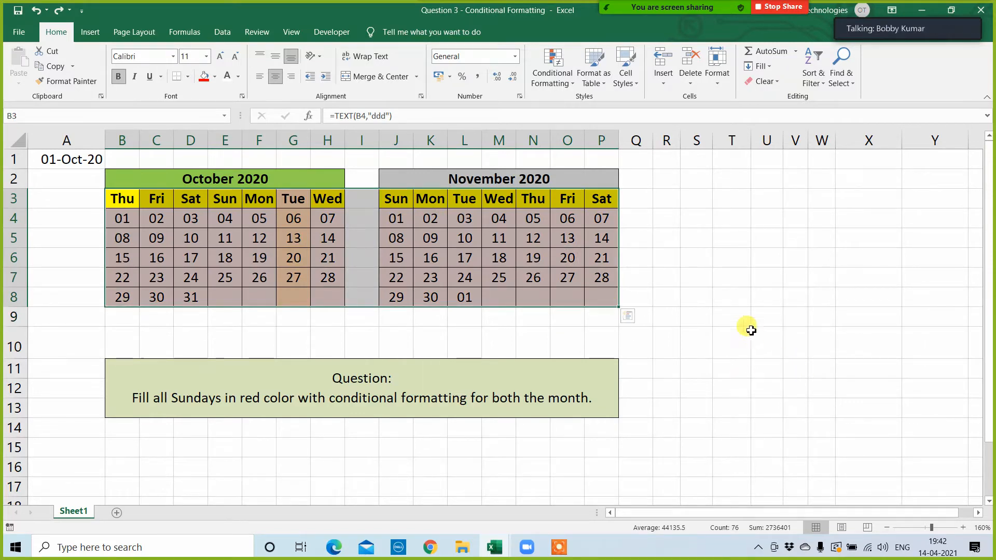
left_click(563, 70)
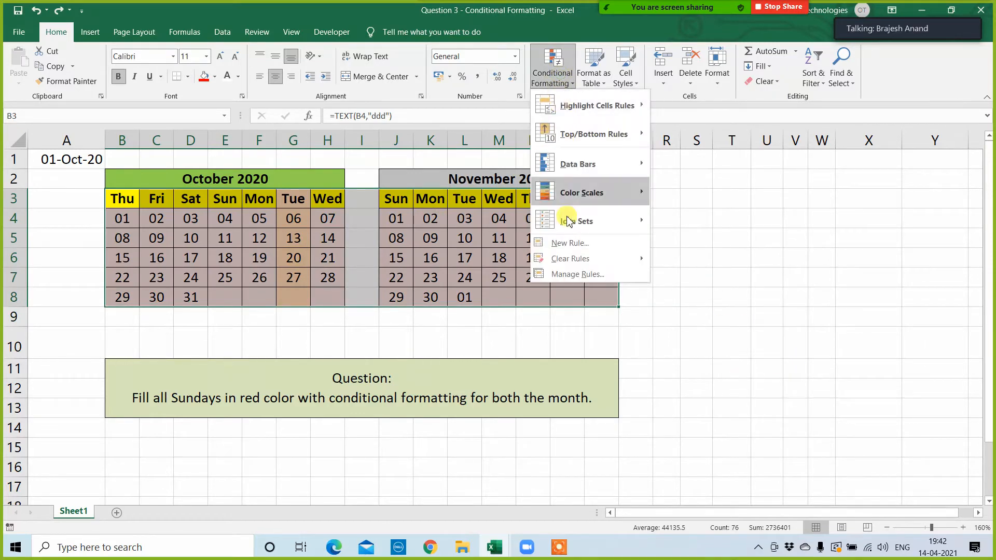
left_click(574, 275)
left_click(459, 279)
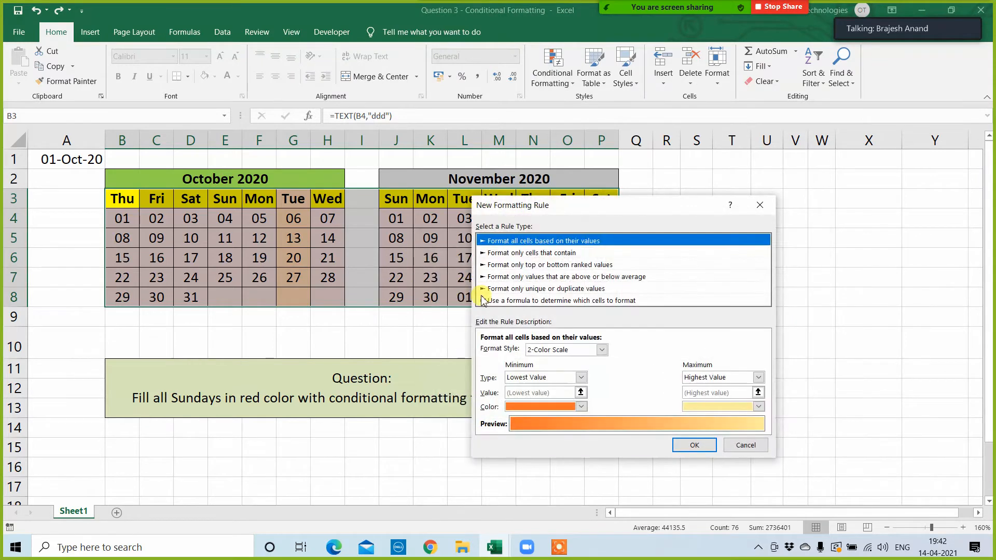
left_click(518, 300)
left_click(499, 348)
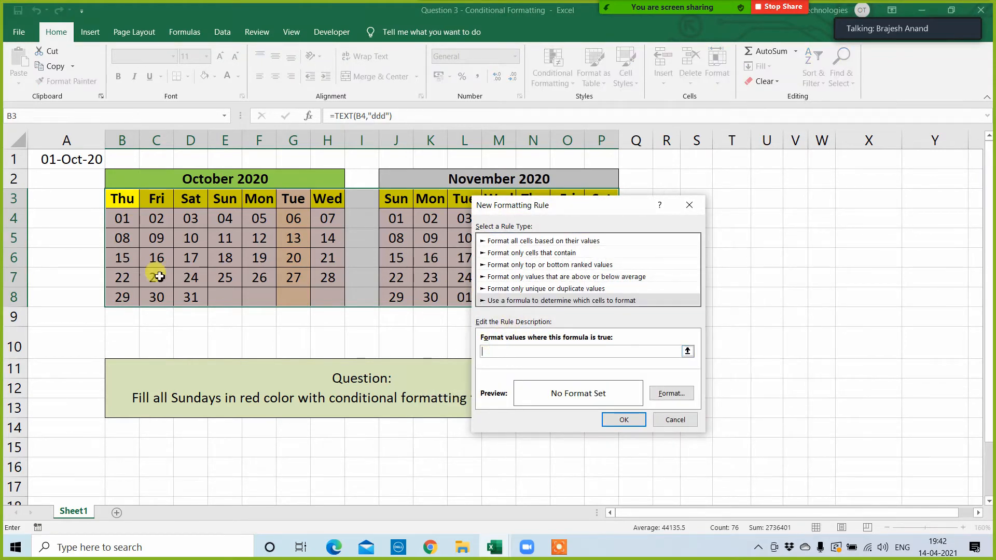
Step: Enter =B$3="sun" as the rule's formula, locking only the row of the header reference
left_click(122, 200)
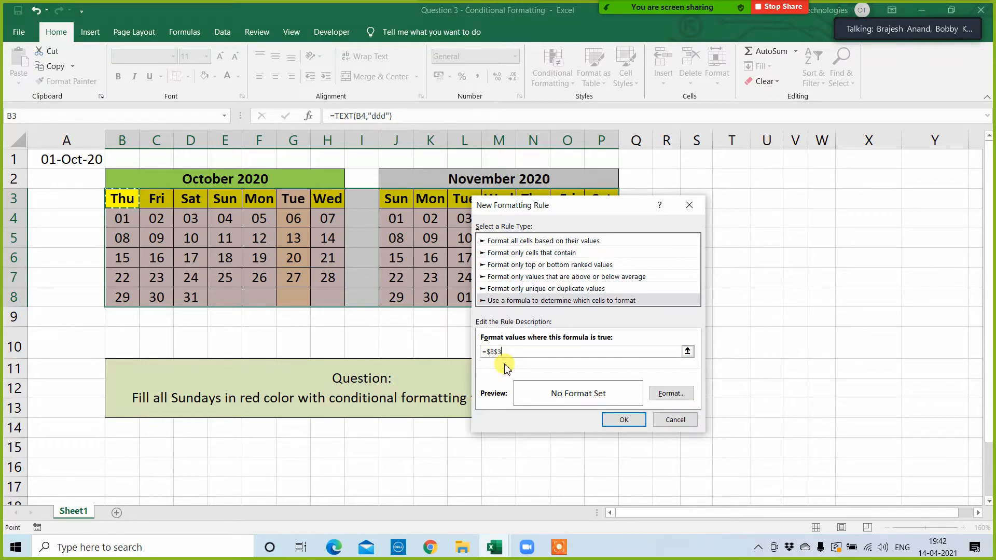
key("F4")
key("F4")
key("F4")
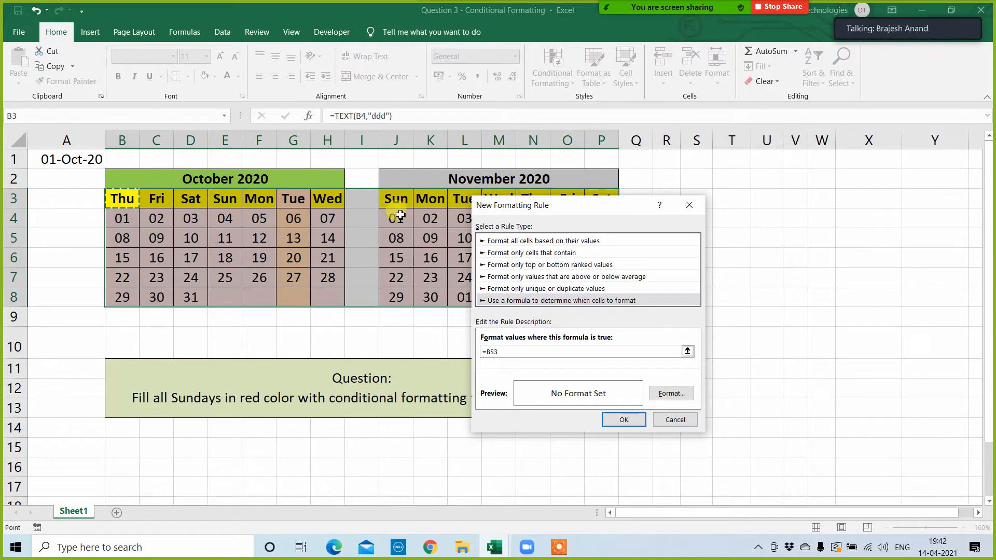
type("=\"sum")
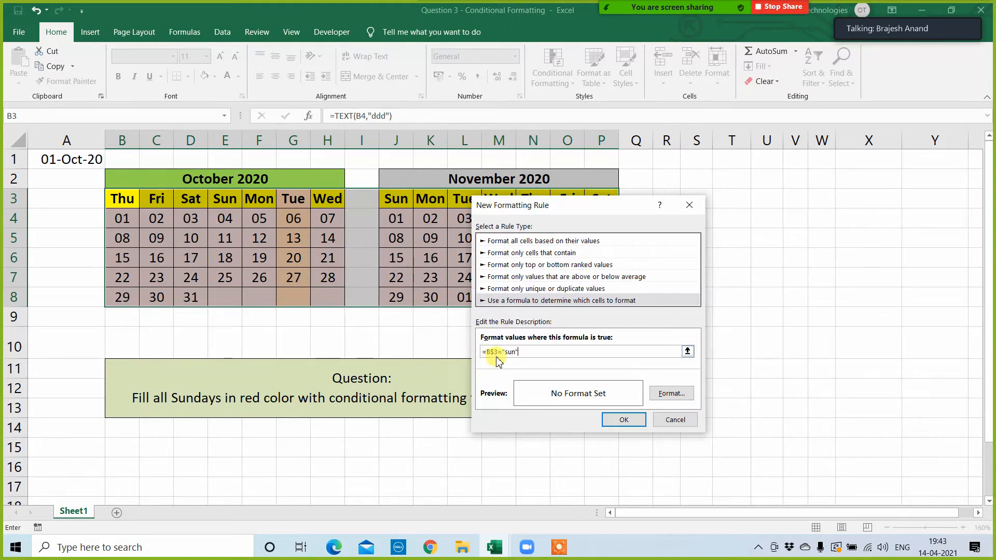
Step: Give the Sunday rule a red background fill and apply it to both calendars, $B$3:$P$8
left_click(671, 395)
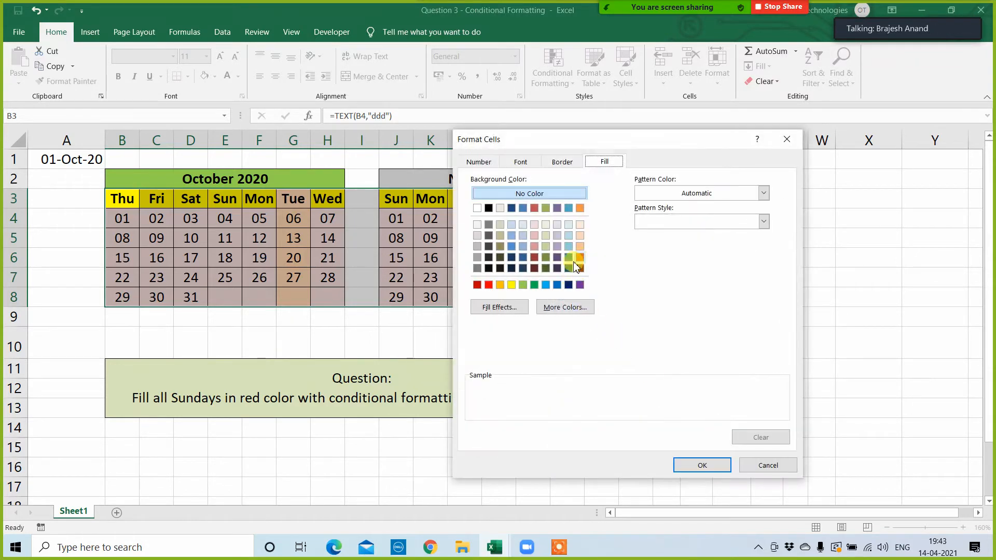
left_click(488, 284)
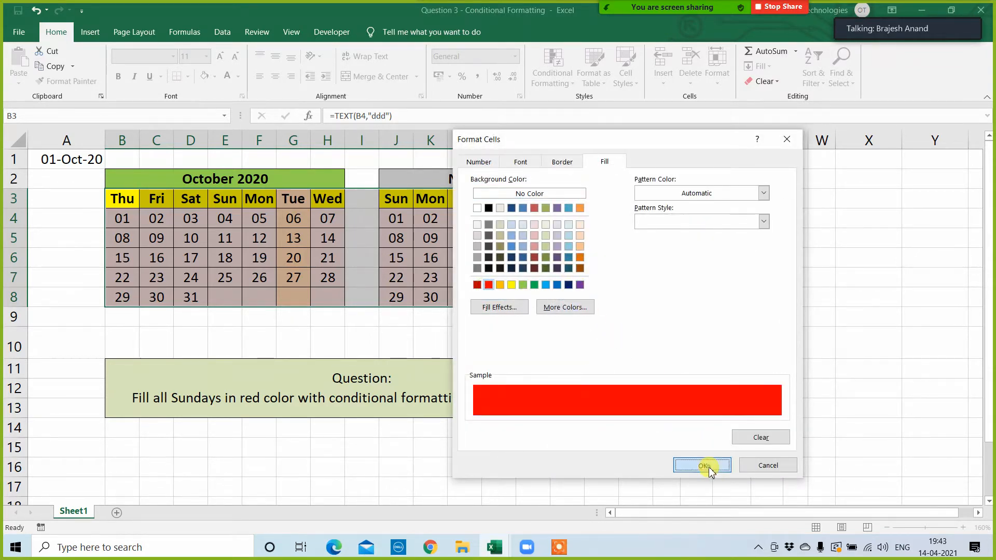
left_click(701, 466)
left_click(624, 420)
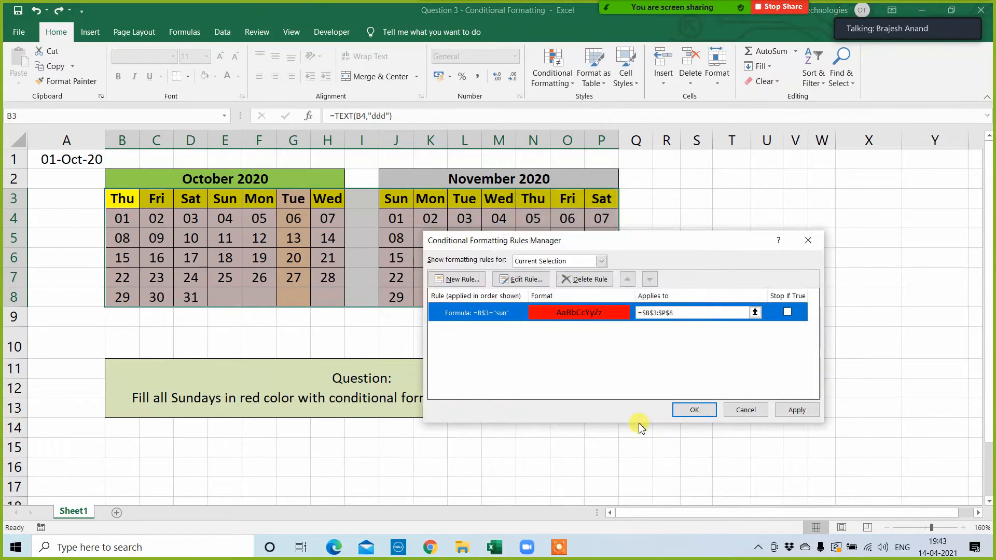
left_click(792, 411)
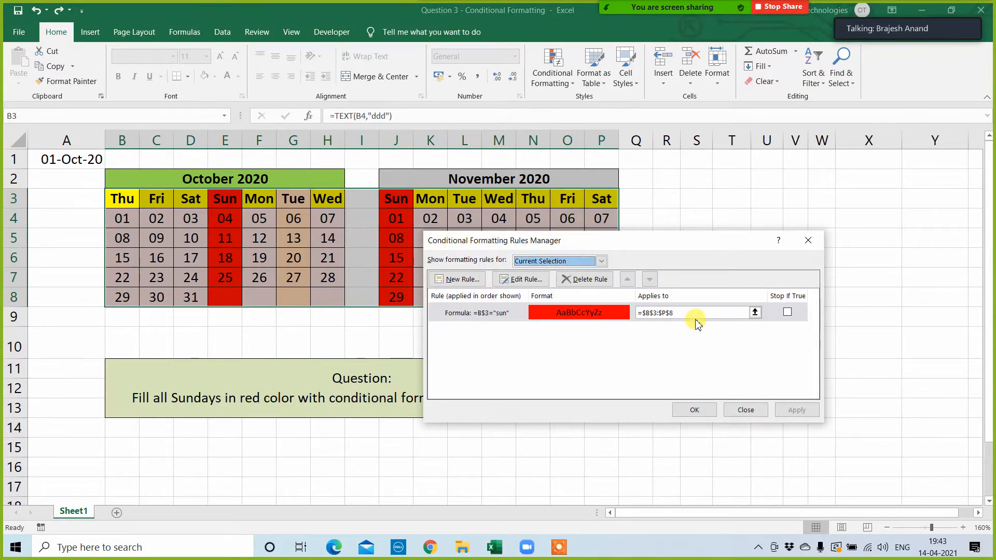
left_click(695, 410)
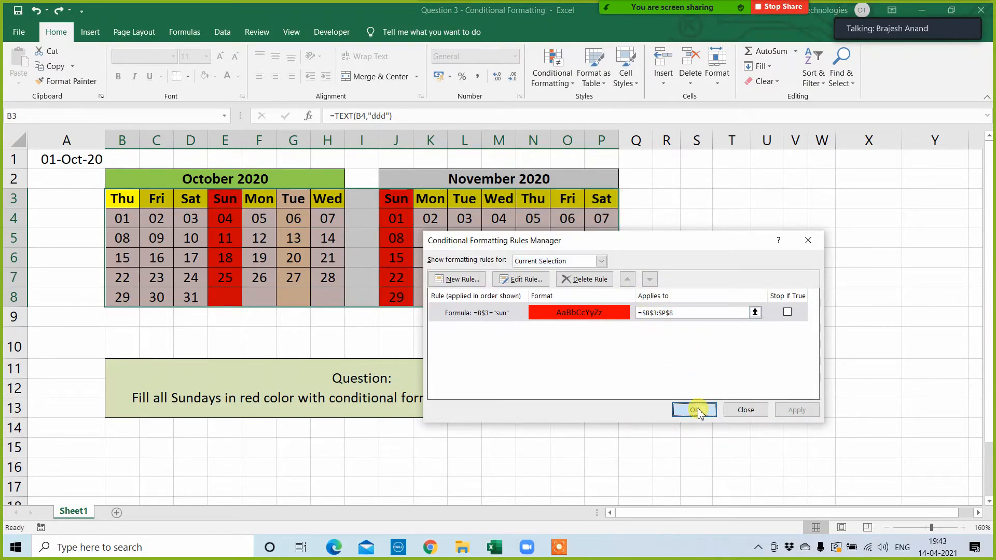
left_click(124, 198)
left_click(798, 344)
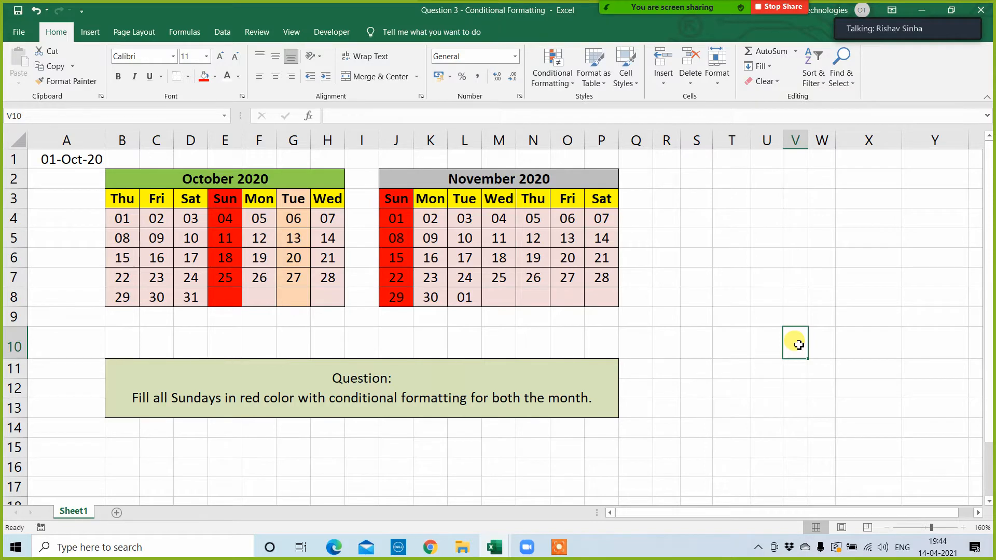
left_click(758, 334)
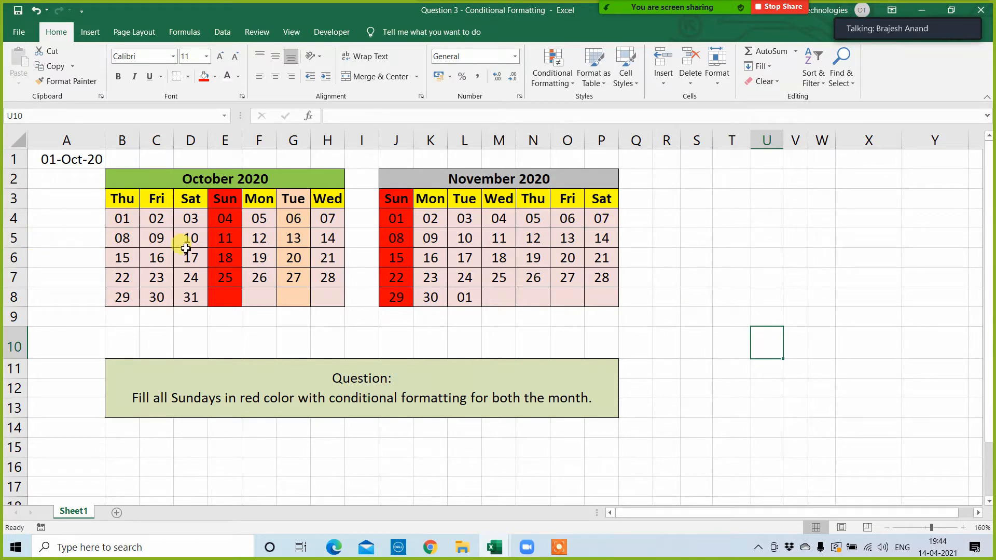
left_click(695, 296)
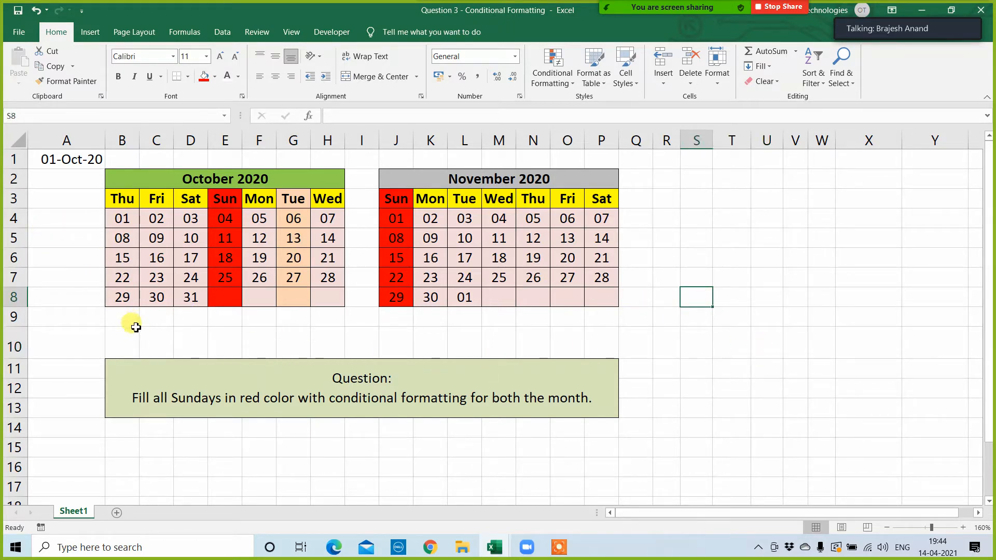
left_click(779, 321)
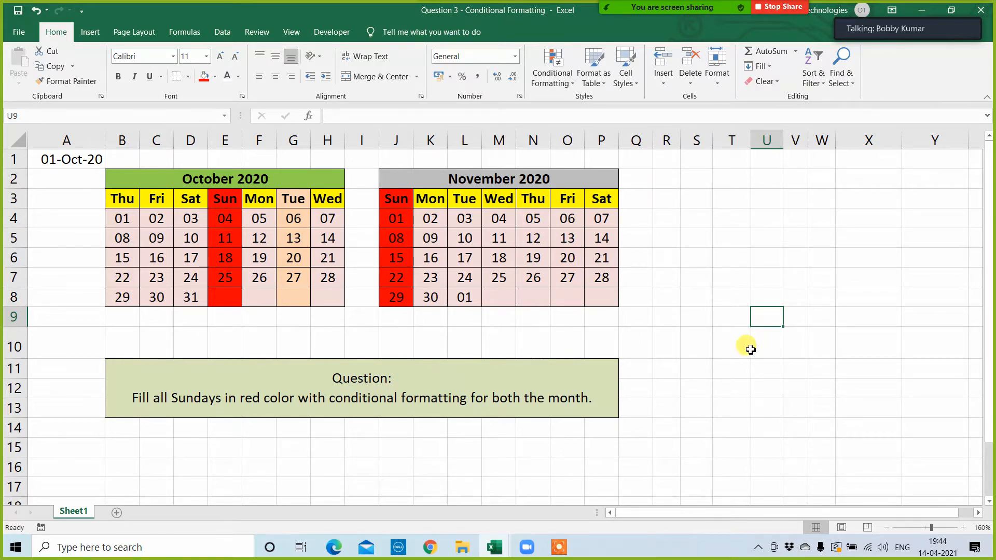
left_click(694, 349)
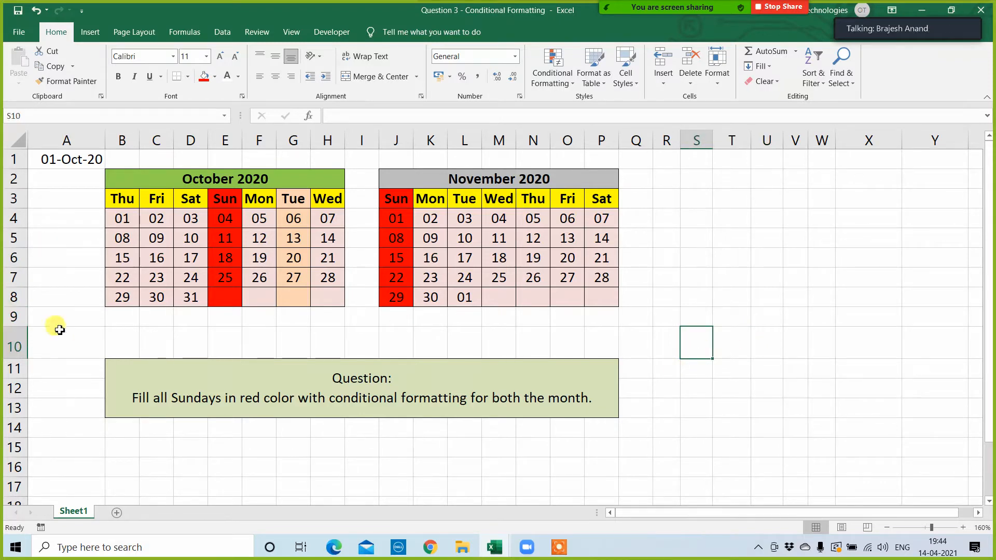
left_click(144, 335)
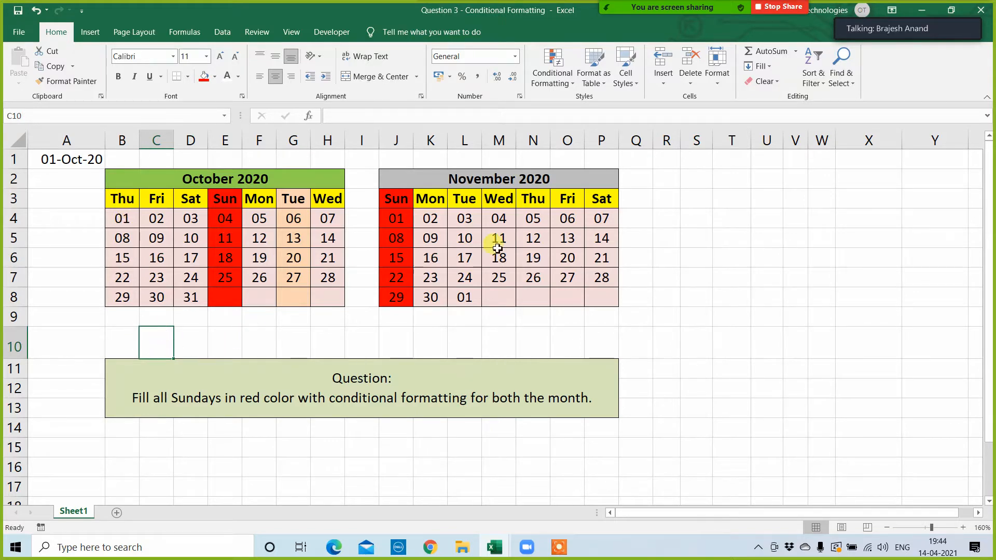
left_click(666, 313)
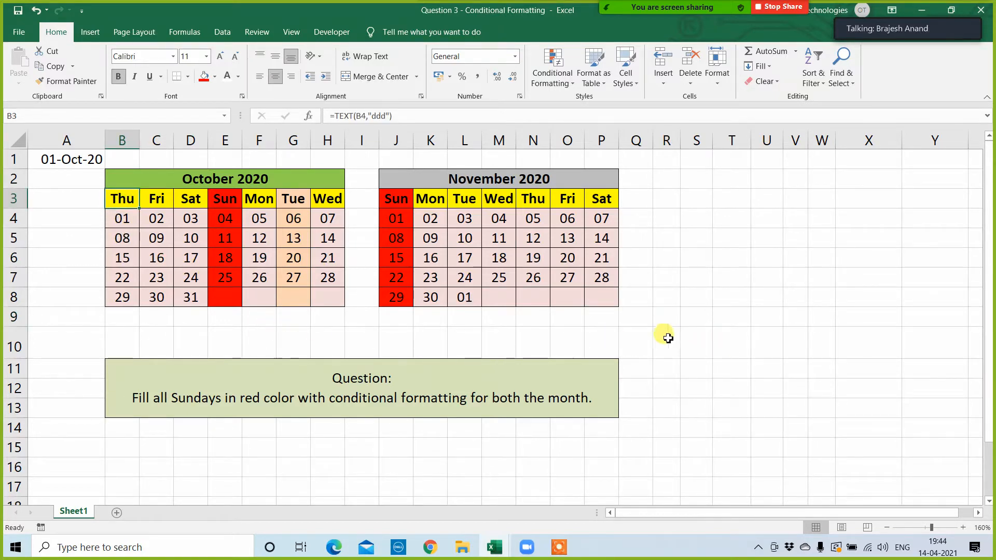
left_click(710, 336)
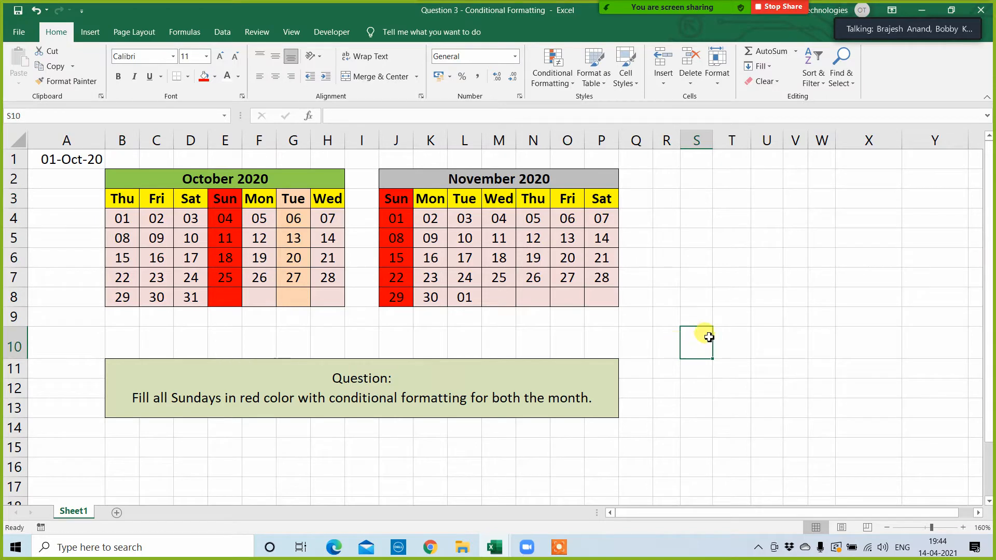
Step: Close the Question 3 and basic topic tabs workbooks without saving their changes
left_click(984, 9)
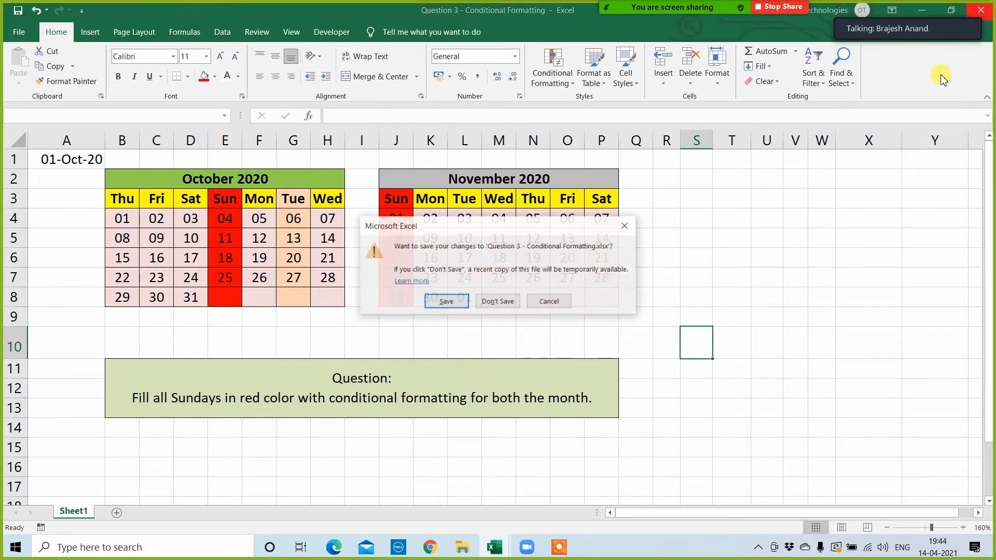
left_click(510, 303)
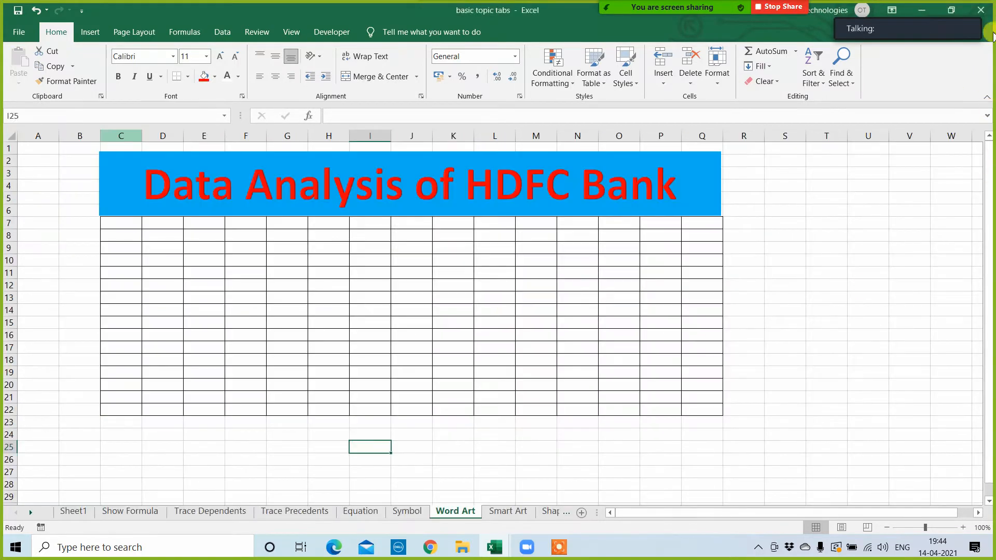
left_click(981, 10)
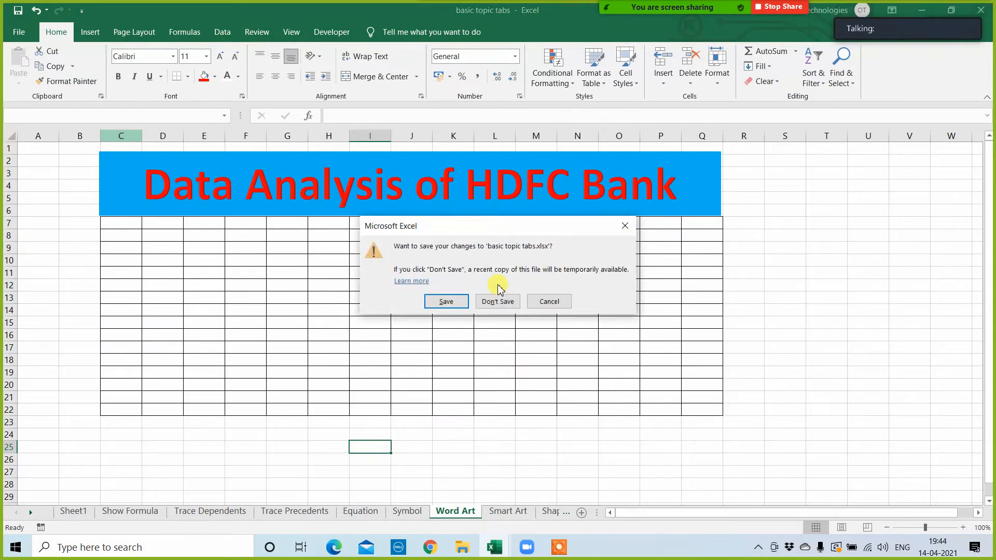
left_click(499, 302)
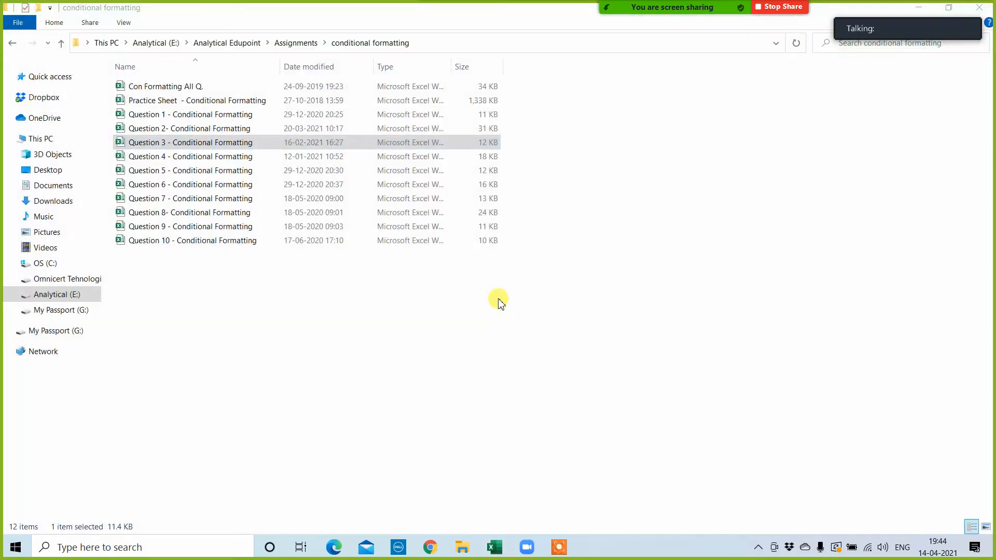
Step: Open the Question 4 - Conditional Formatting workbook and clear all conditional formatting rules from the entire SEPTEMBER sheet
double_click(153, 157)
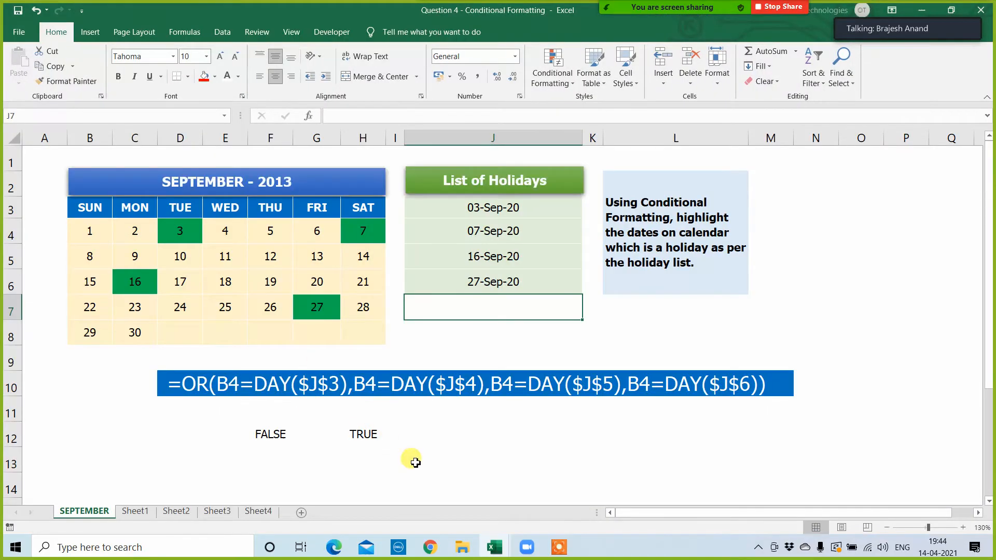
left_click(415, 462)
left_click(564, 80)
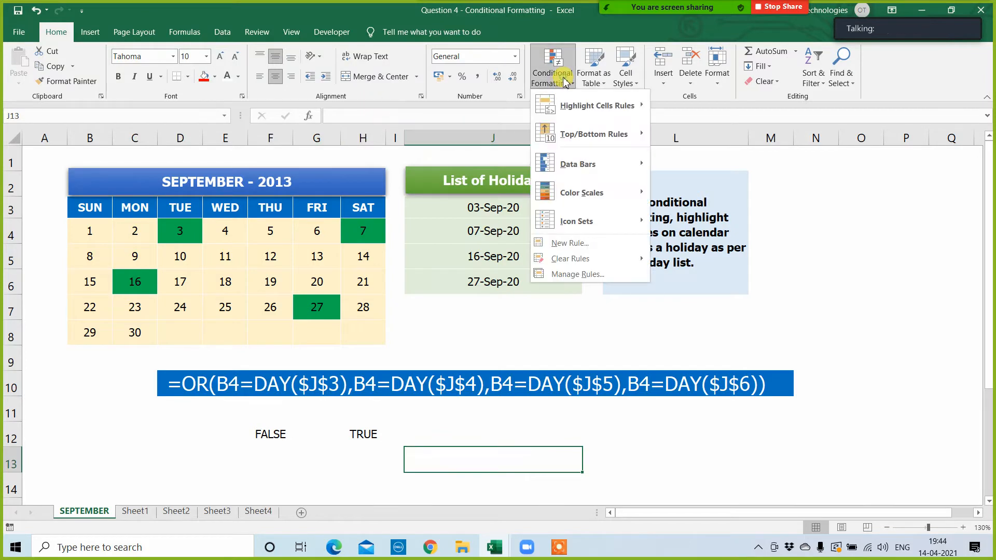
mouse_move(625, 258)
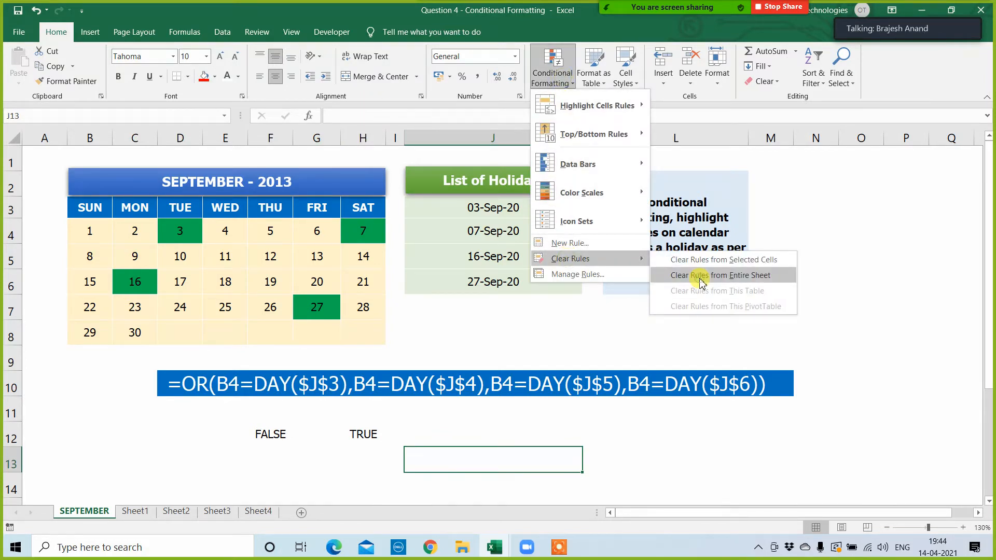
left_click(702, 283)
left_click(416, 434)
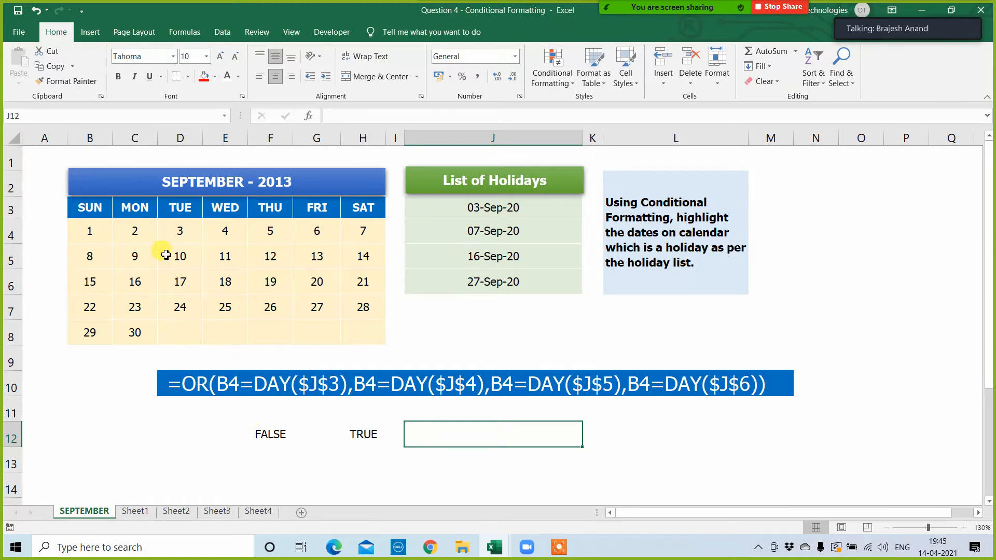
Step: Delete the old test results in F12 and H12 beneath the sample OR formula
left_click_drag(99, 242, 358, 324)
left_click(482, 209)
left_click_drag(275, 435, 415, 455)
left_click(315, 452)
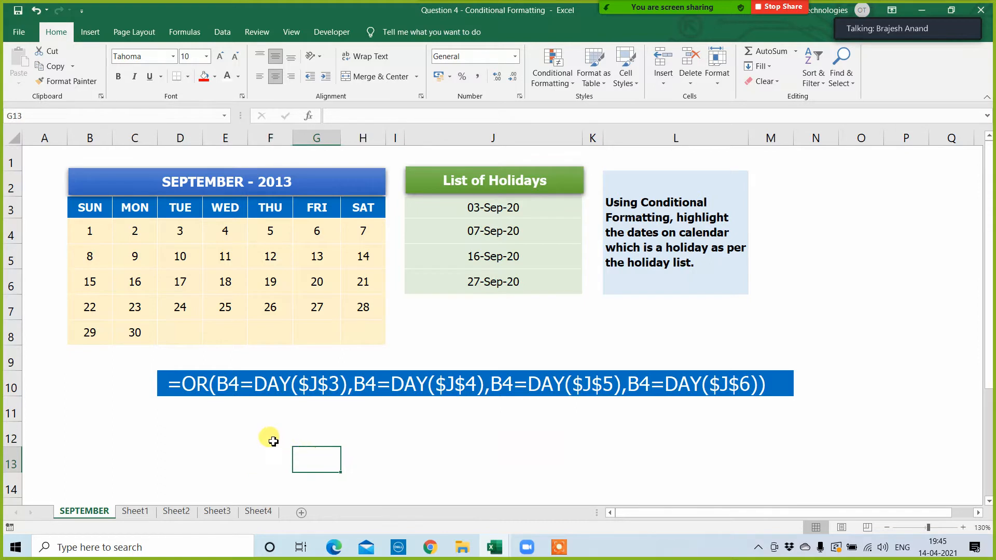
Step: Enter =D4=J3 in F12 to compare the calendar's 3 directly with the first holiday date
left_click(271, 435)
type("=")
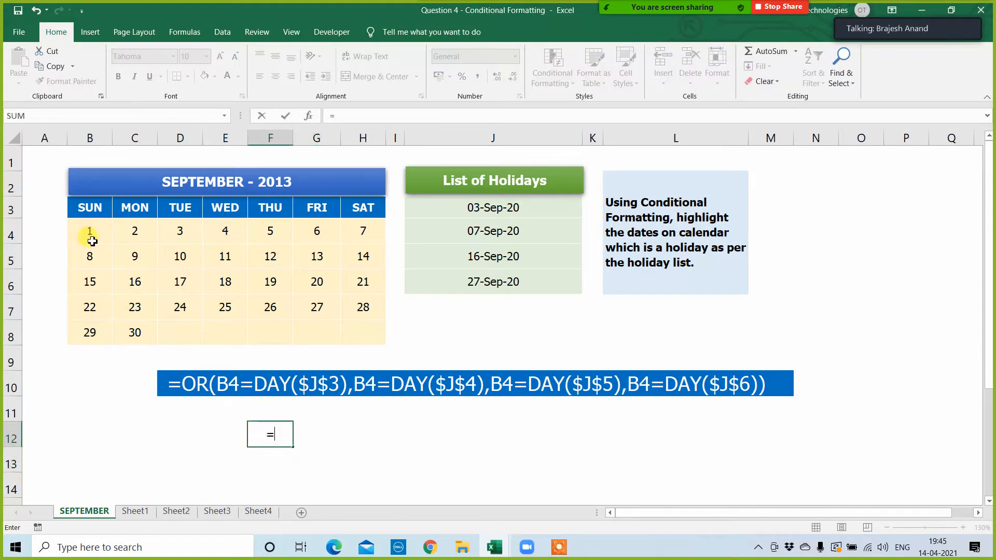
left_click(179, 229)
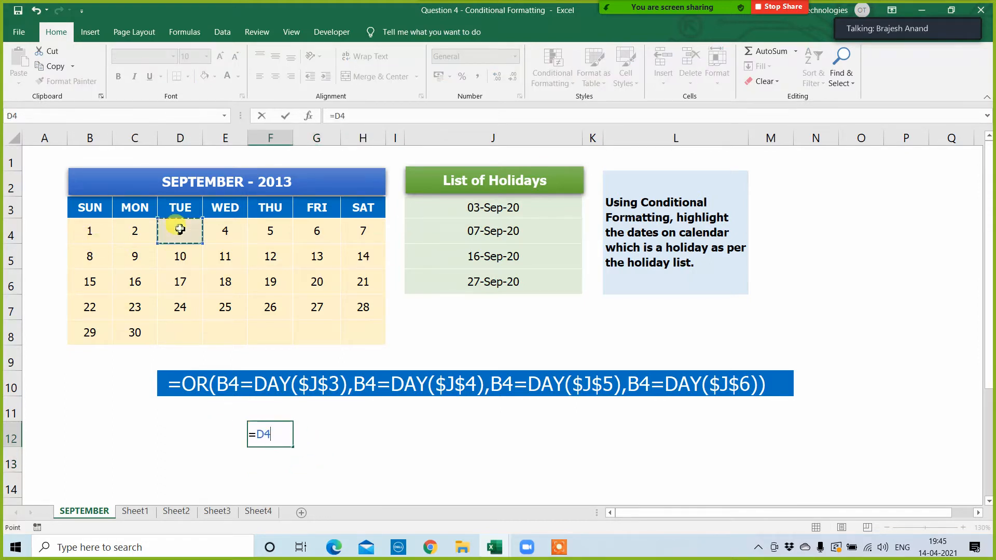
type("=")
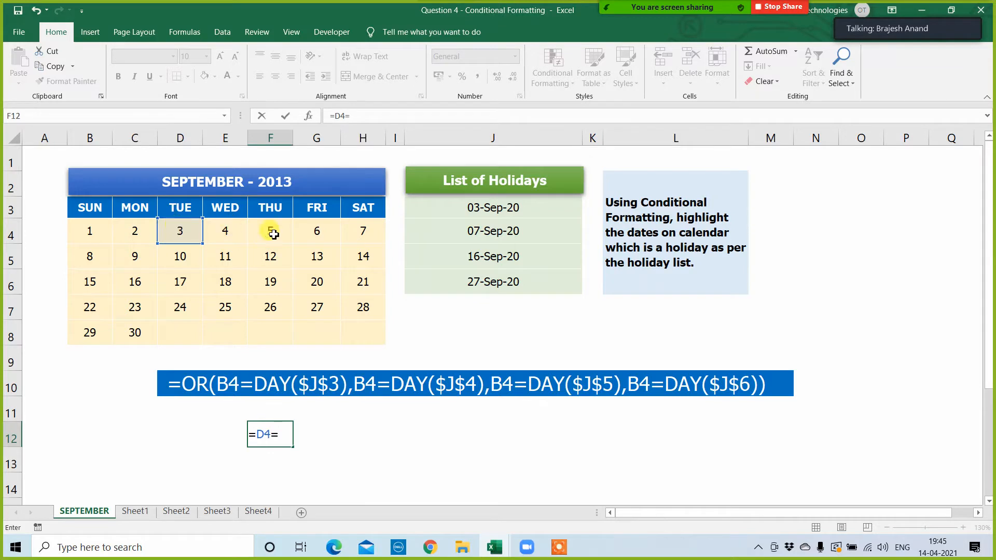
left_click(452, 217)
key("Return")
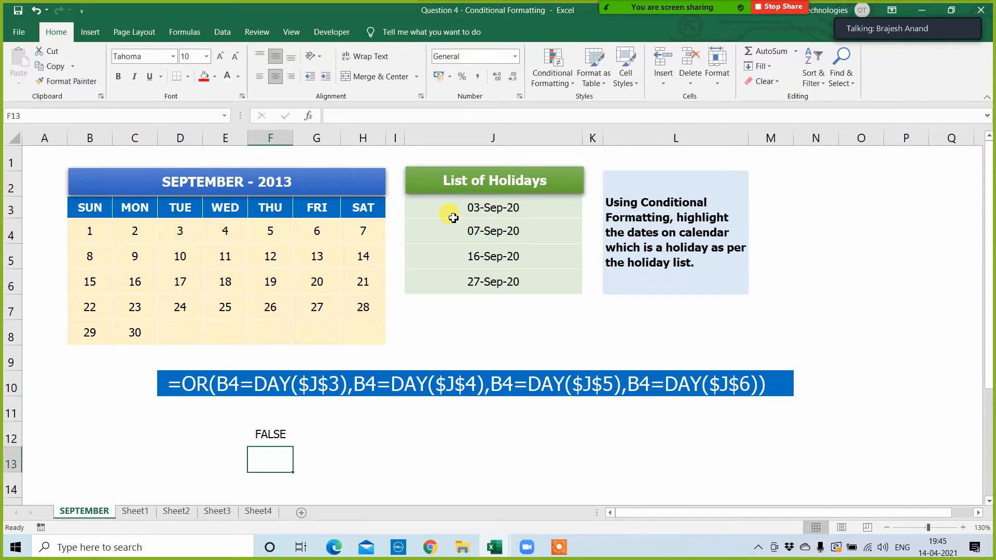
Step: Enter =day(J3)=D4 in G12 to compare the first holiday's day number with the calendar's 3
left_click(395, 438)
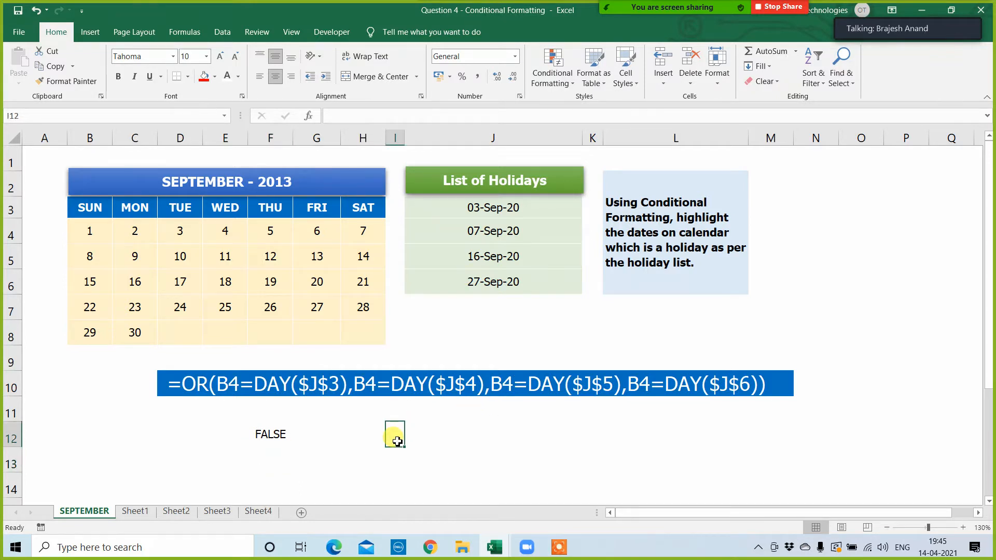
left_click(329, 434)
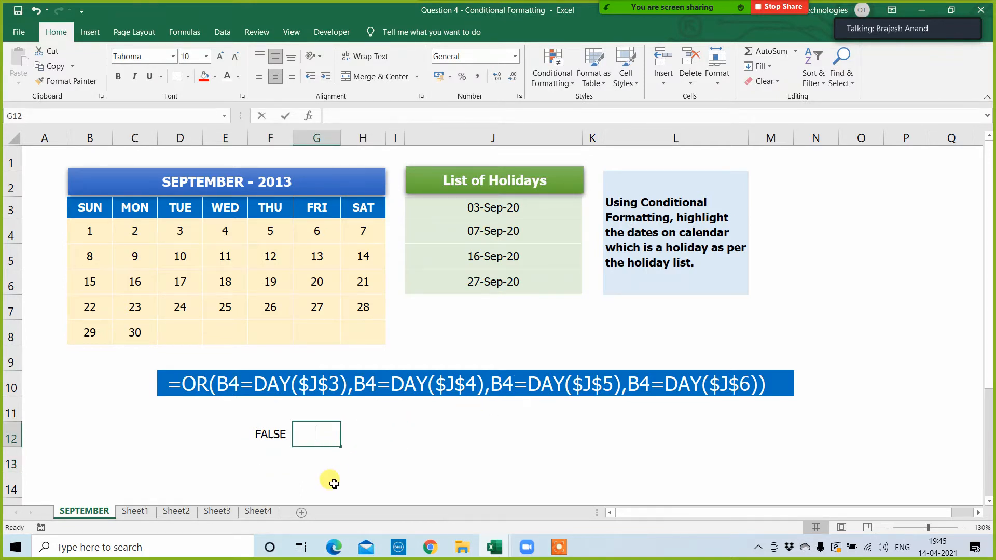
type("=day(")
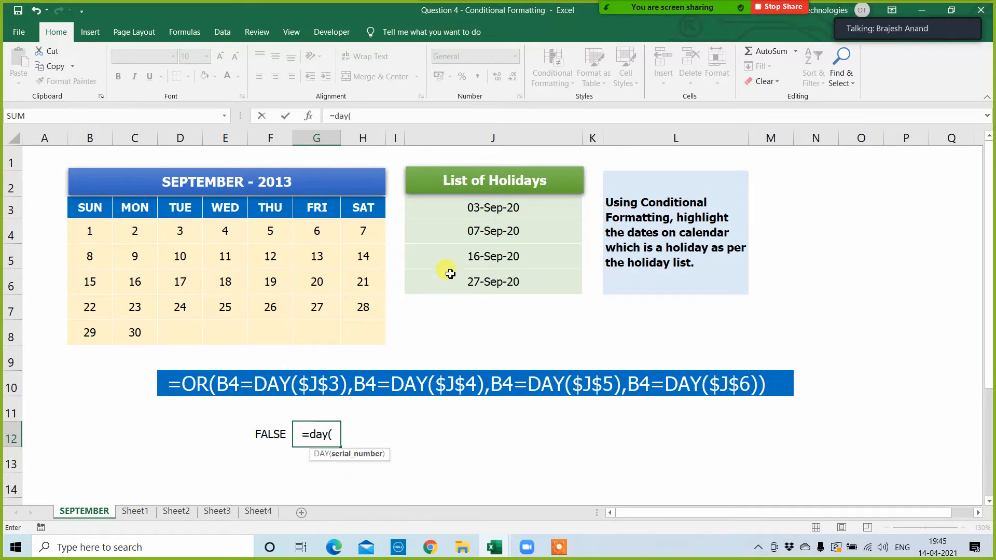
left_click(470, 209)
type(")")
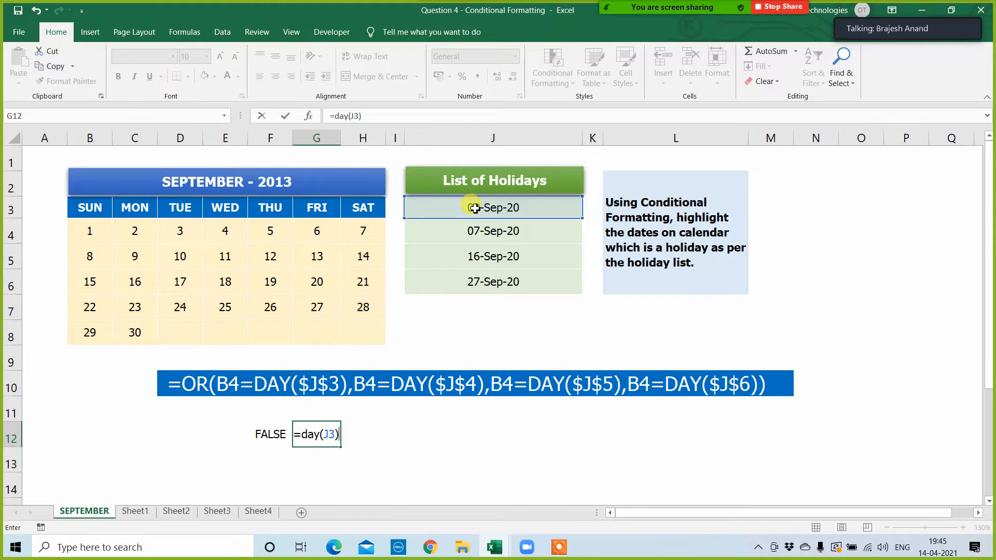
type("=")
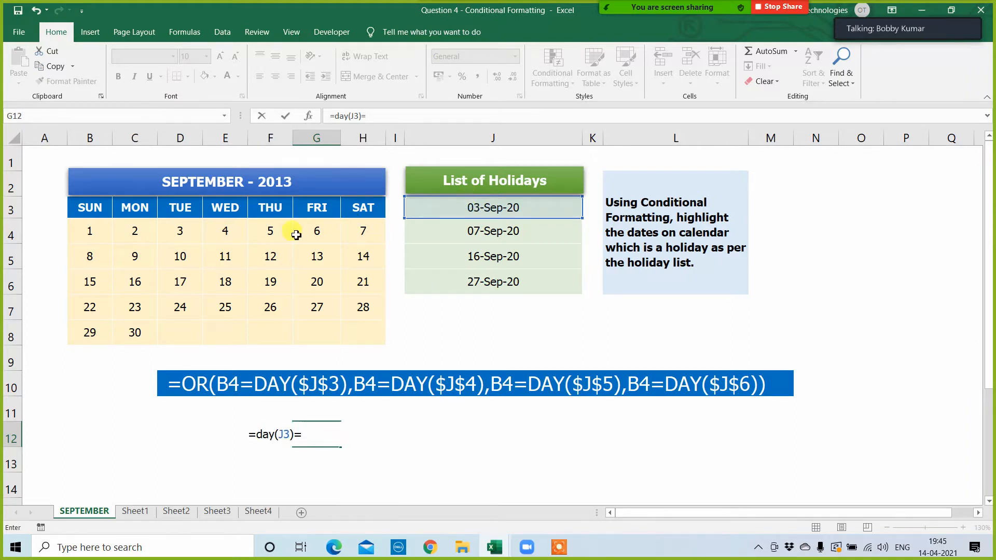
left_click(177, 222)
key("Return")
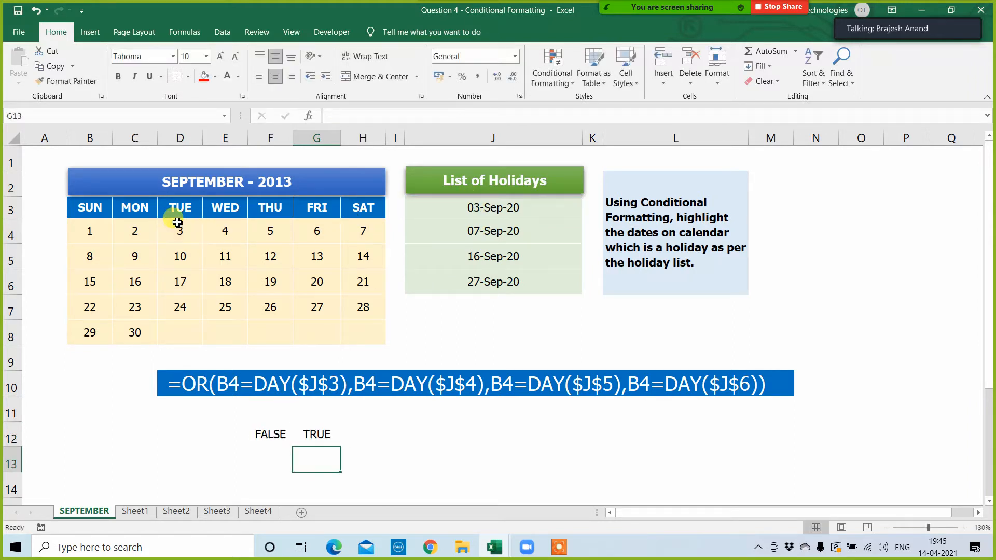
Step: Examine how the holiday list J3:J6 corresponds to the calendar dates and to the conditions in the sample OR formula
left_click(479, 204)
left_click(179, 230)
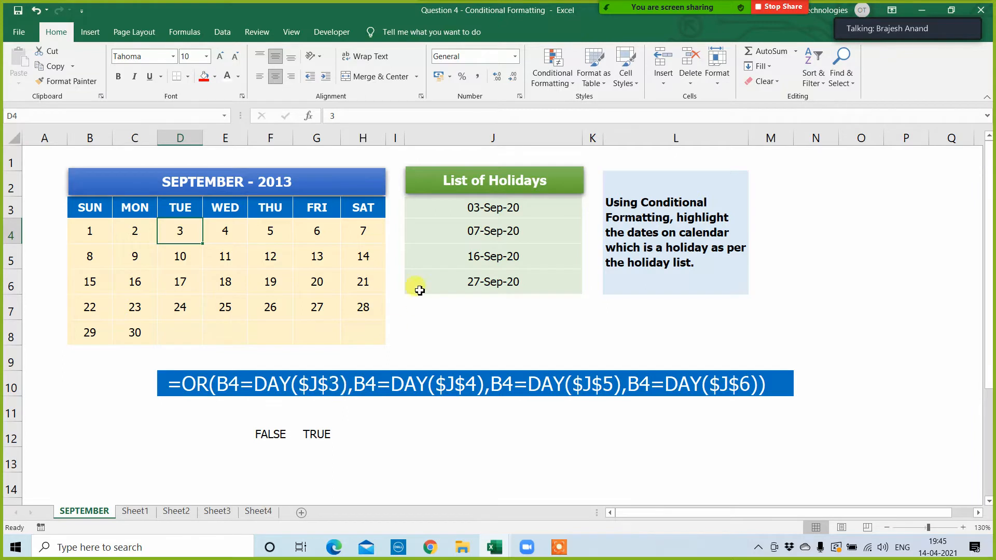
left_click_drag(481, 209, 474, 282)
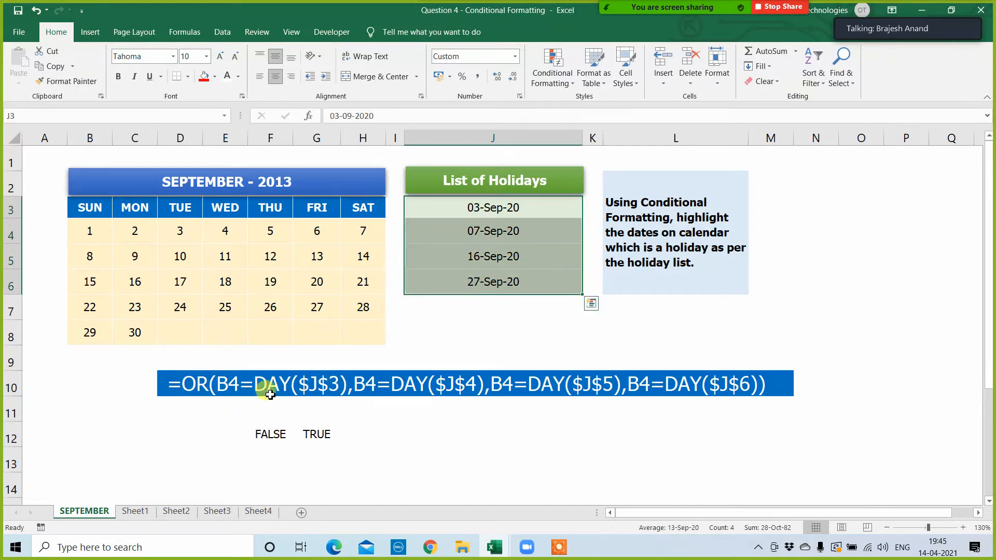
left_click(175, 233)
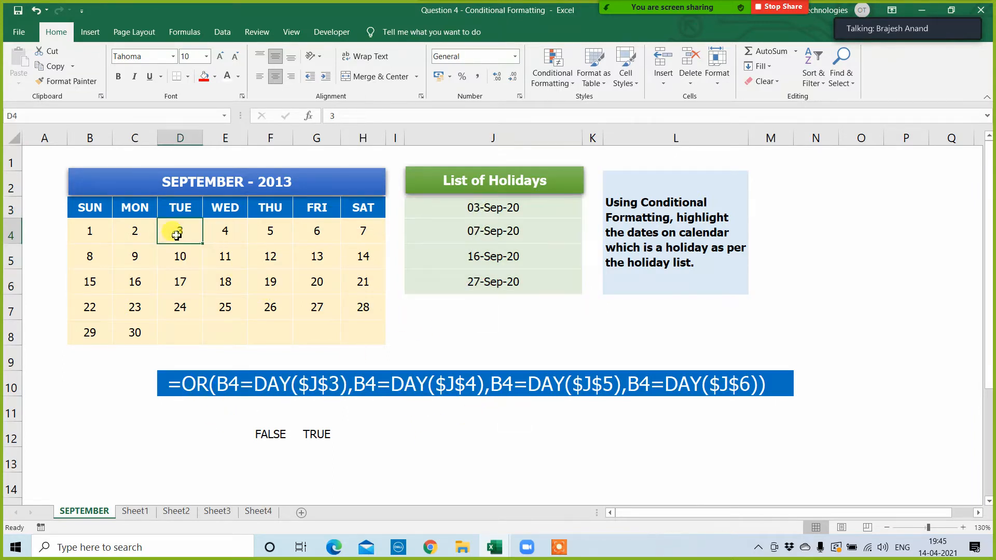
left_click(362, 233)
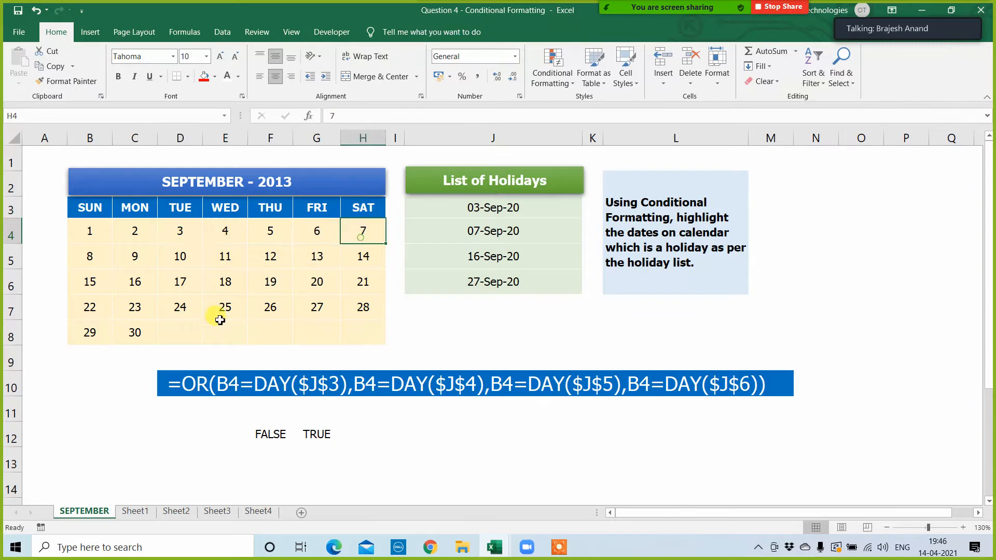
left_click(166, 305)
left_click(314, 324)
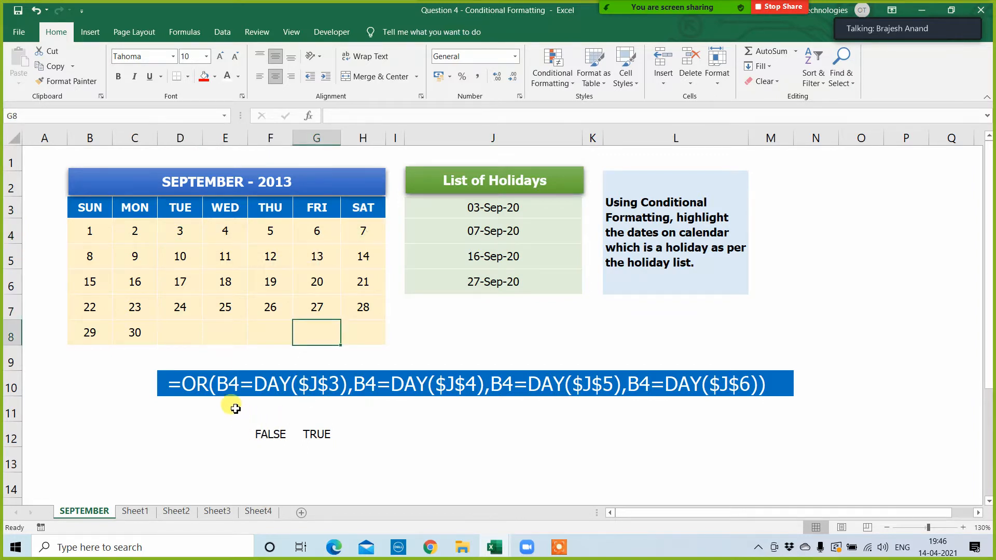
left_click(197, 382)
left_click_drag(198, 381, 708, 425)
left_click(709, 425)
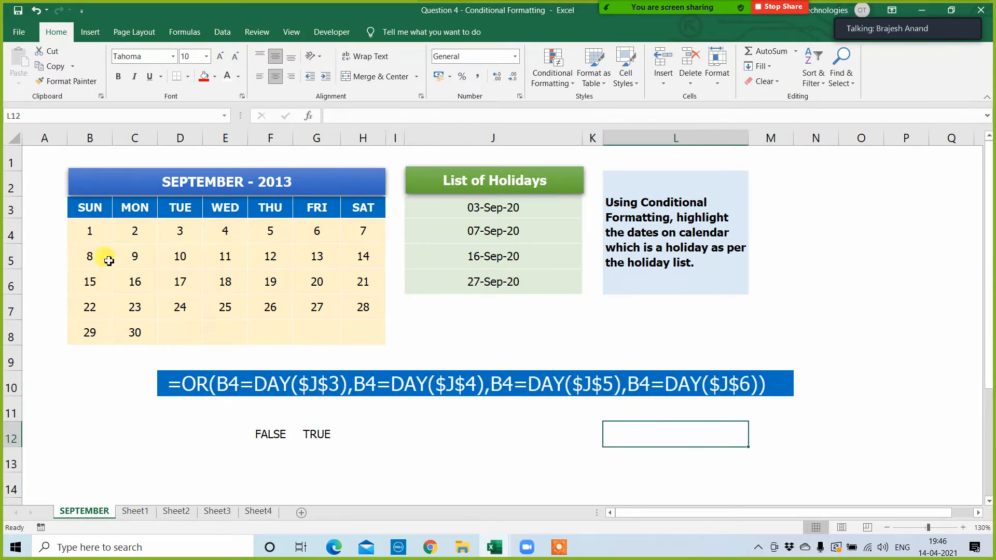
Step: Start a new conditional formatting rule for the calendar dates, B4:H8, that uses a formula to determine which cells to format
left_click(100, 228)
left_click_drag(100, 228, 361, 338)
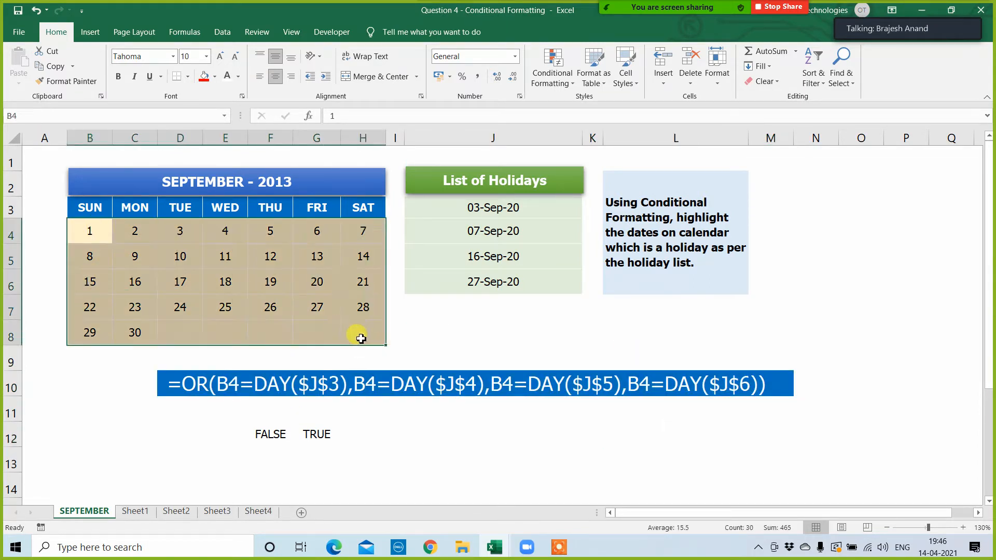
left_click(551, 77)
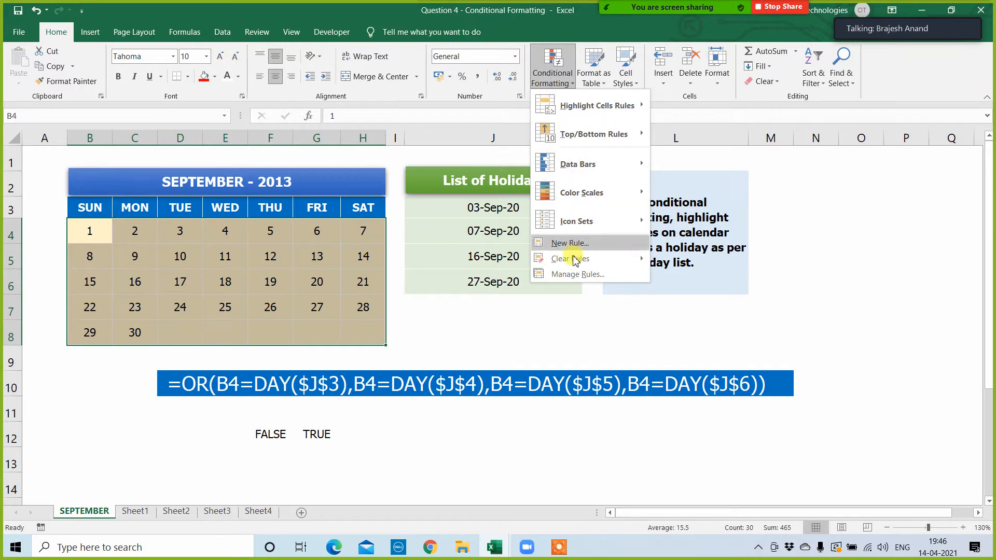
left_click(575, 274)
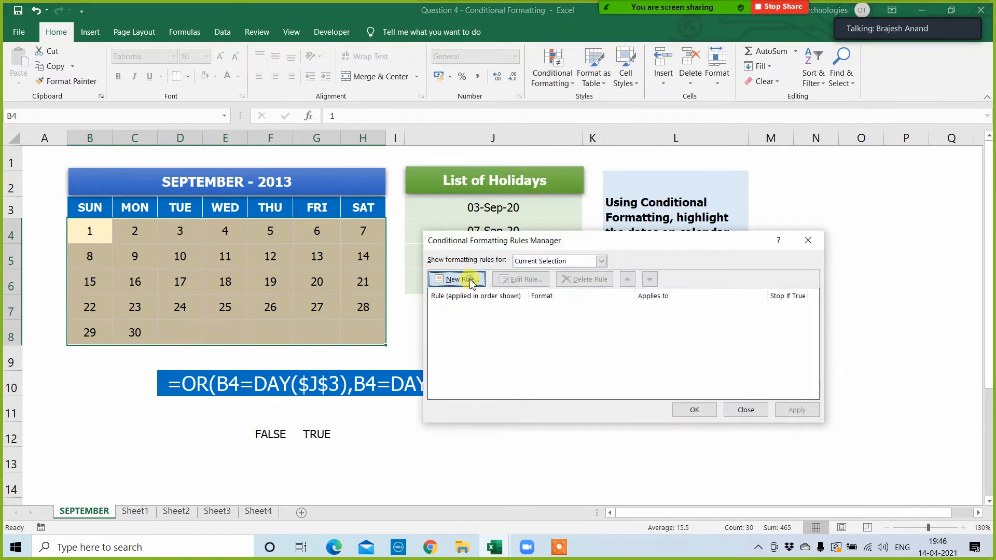
left_click(471, 283)
left_click(514, 300)
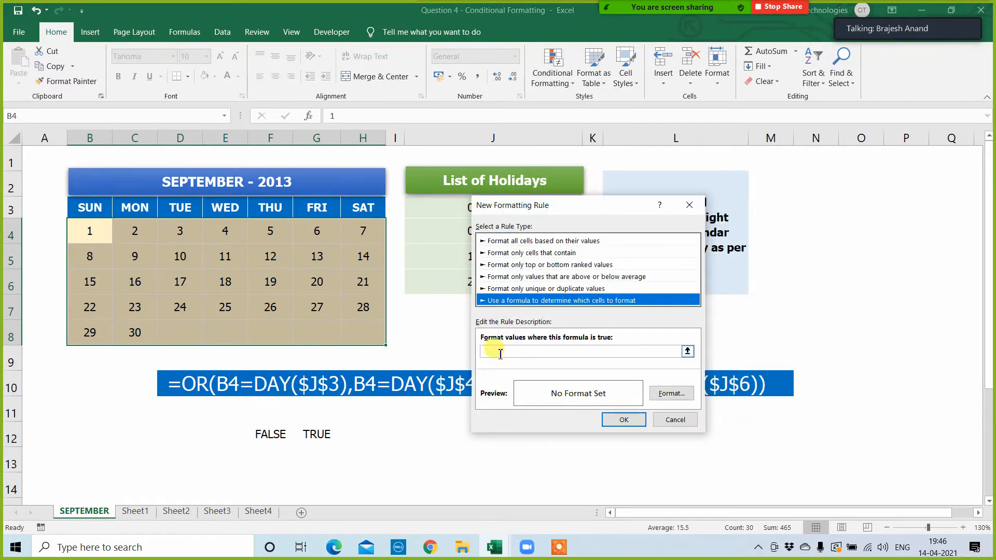
Step: Enter =B4=day($J$3) as the rule's formula, keeping B4 relative and the holiday reference absolute
left_click(500, 353)
left_click(91, 234)
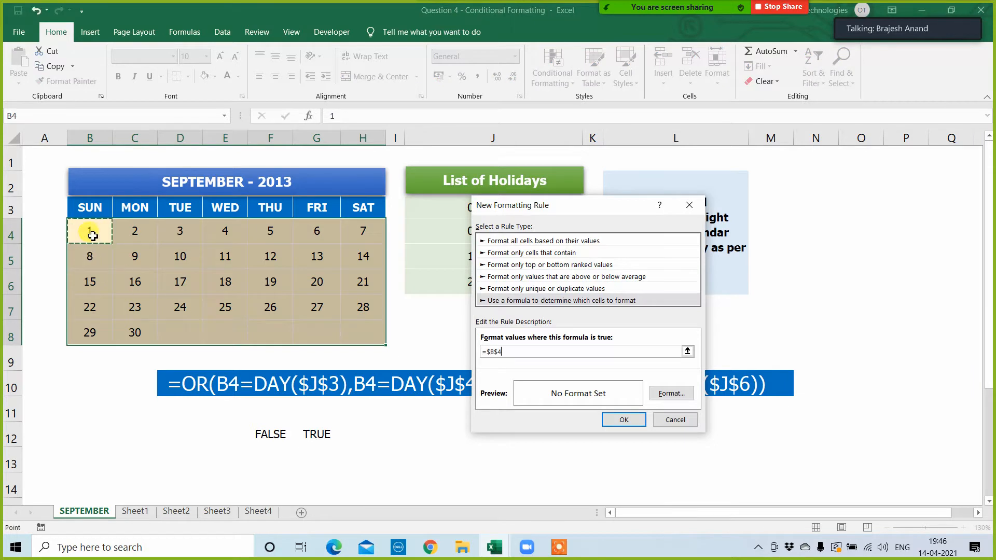
left_click_drag(597, 211, 722, 121)
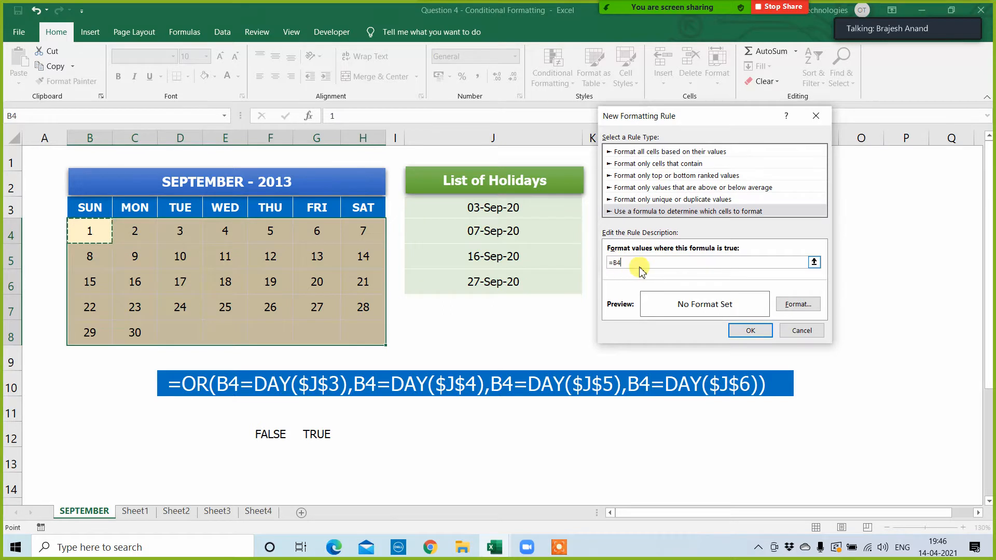
type("=day(")
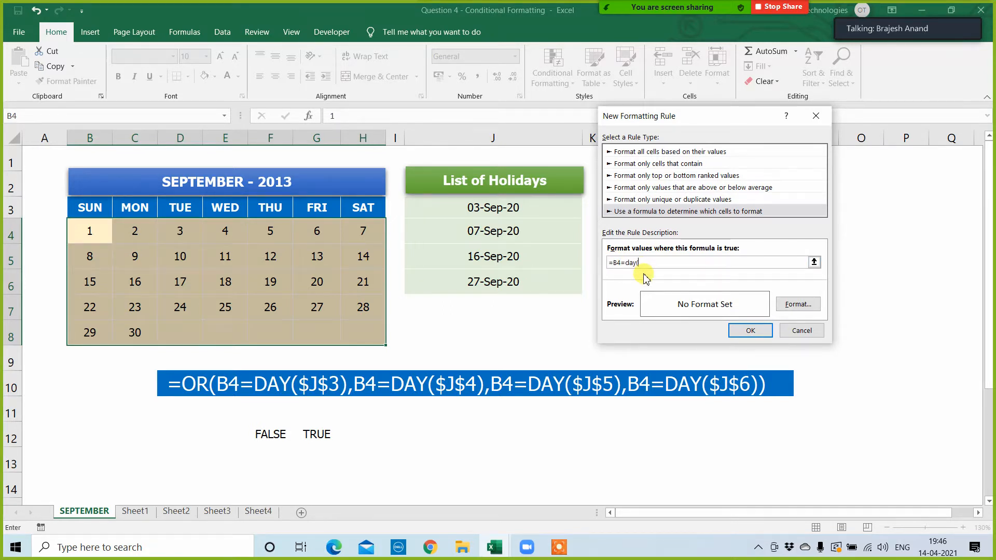
left_click(481, 208)
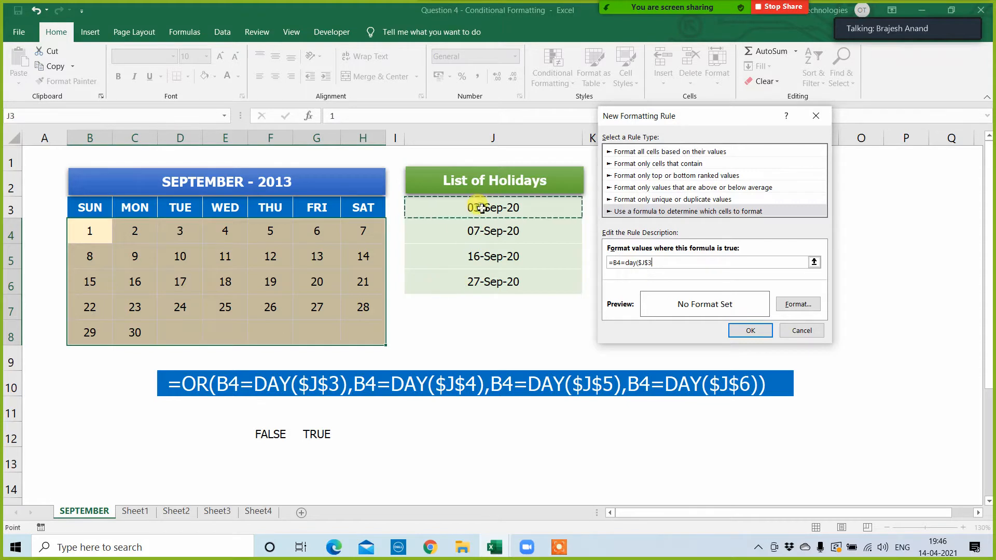
type(")")
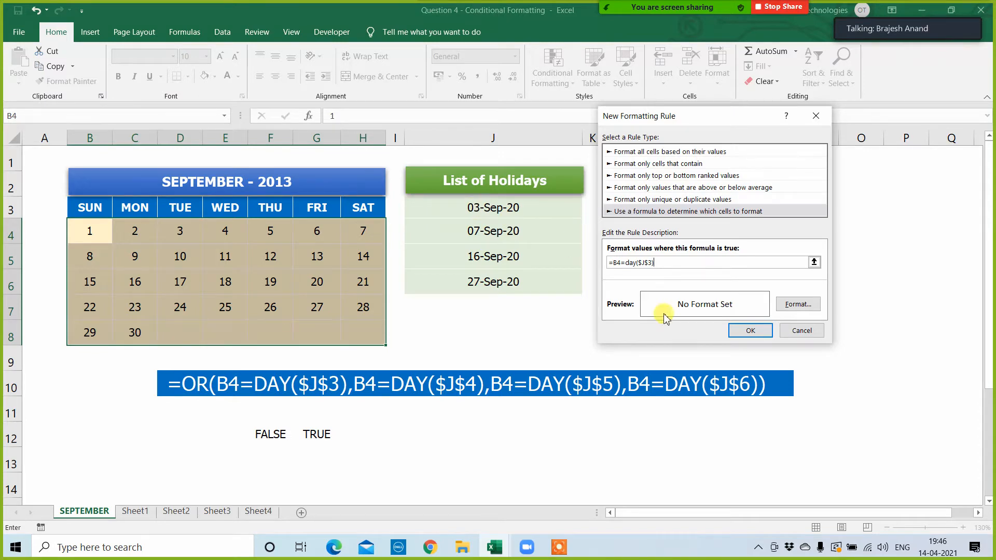
Step: Give the holiday rule a green background fill and apply it to the calendar dates, $B$4:$H$8
left_click(788, 307)
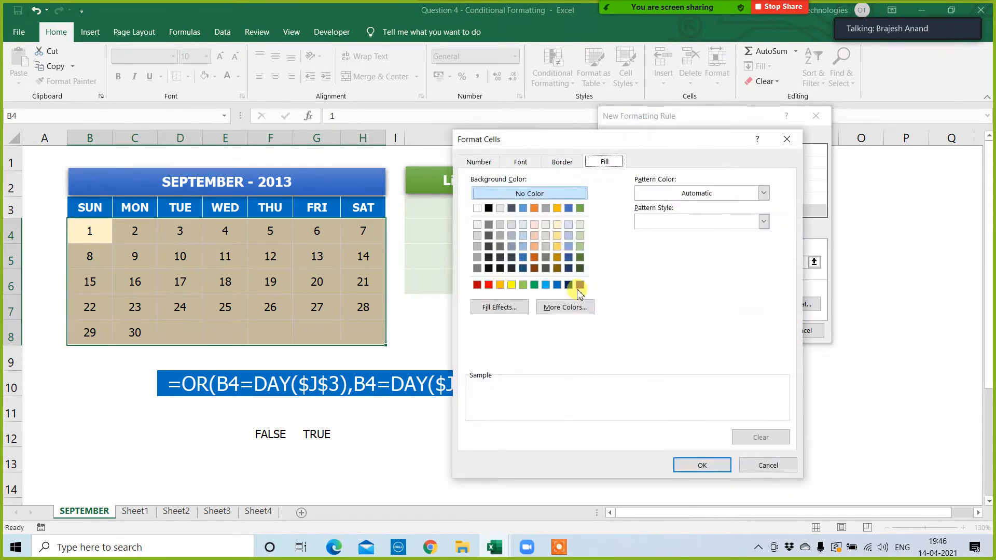
left_click(534, 284)
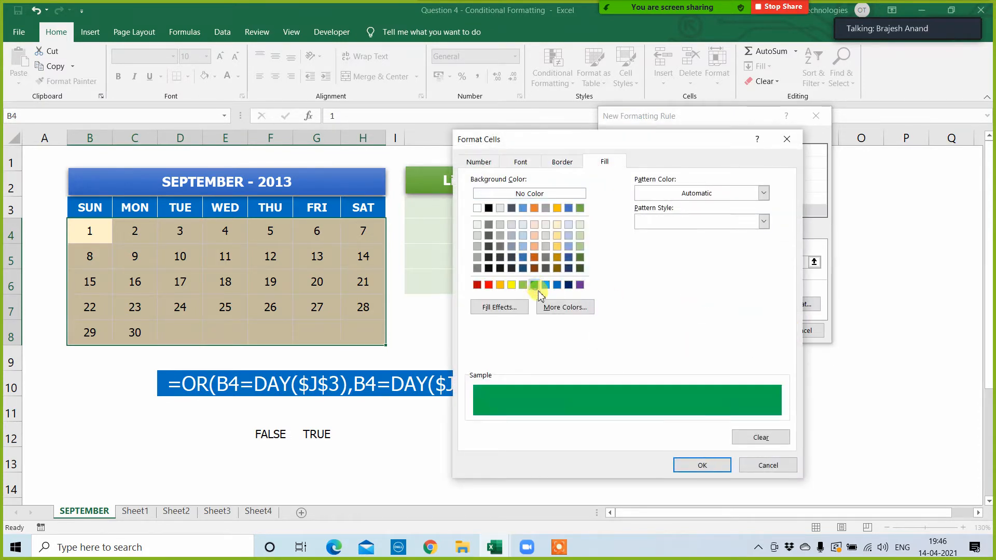
left_click(701, 466)
left_click(750, 331)
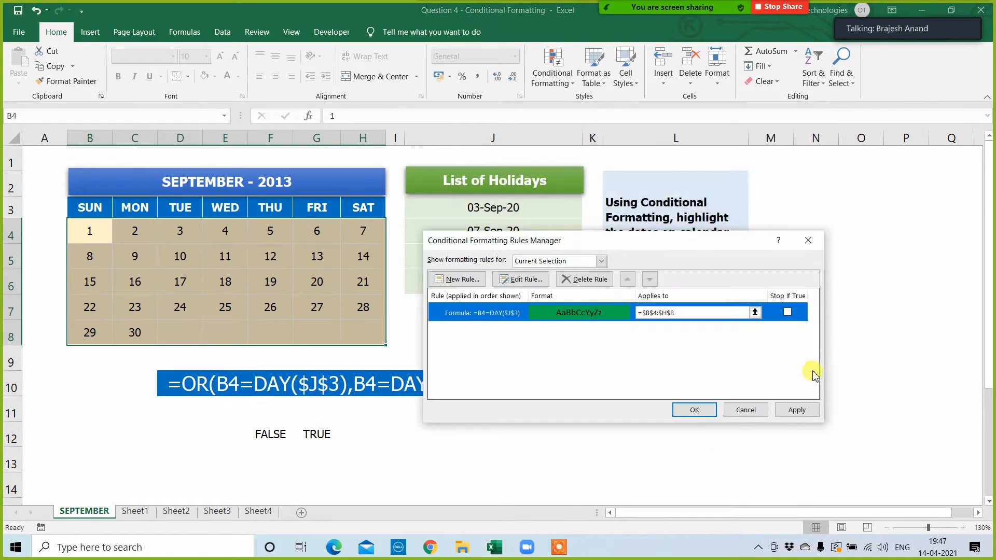
left_click(802, 410)
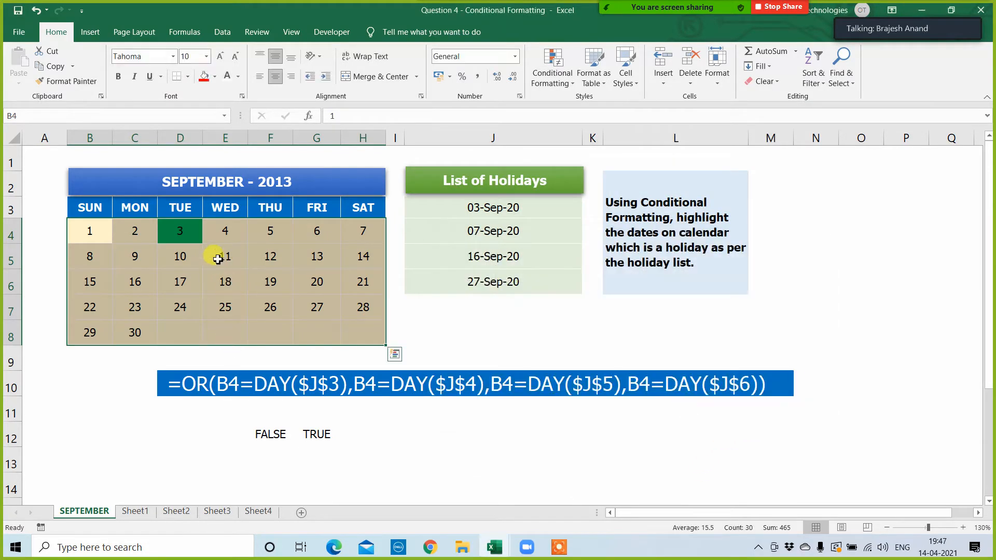
left_click(180, 231)
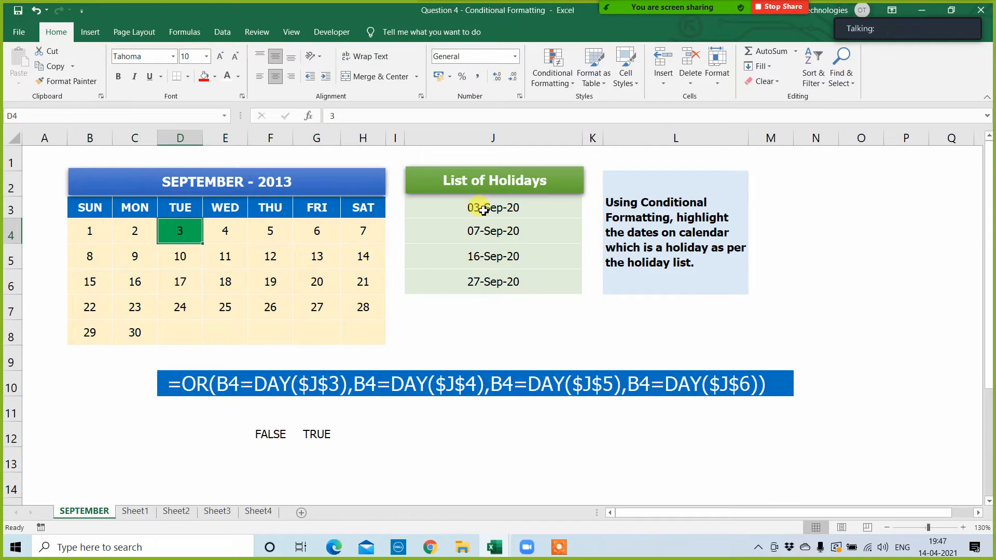
Step: Edit the calendar's holiday rule for B4:H8, wrapping its formula in OR and repeating the condition B4=DAY($J$3) to make four conditions
left_click_drag(483, 209, 485, 279)
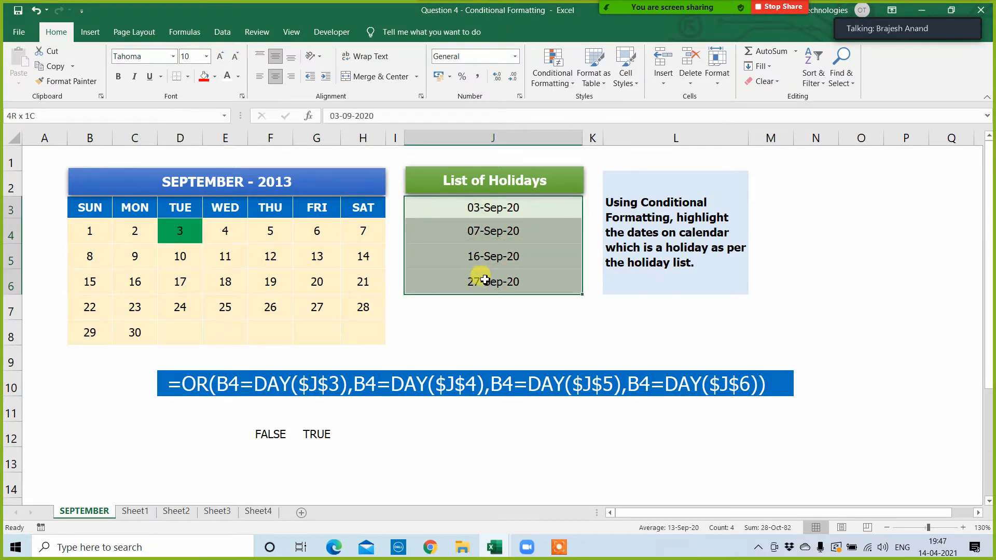
left_click(458, 326)
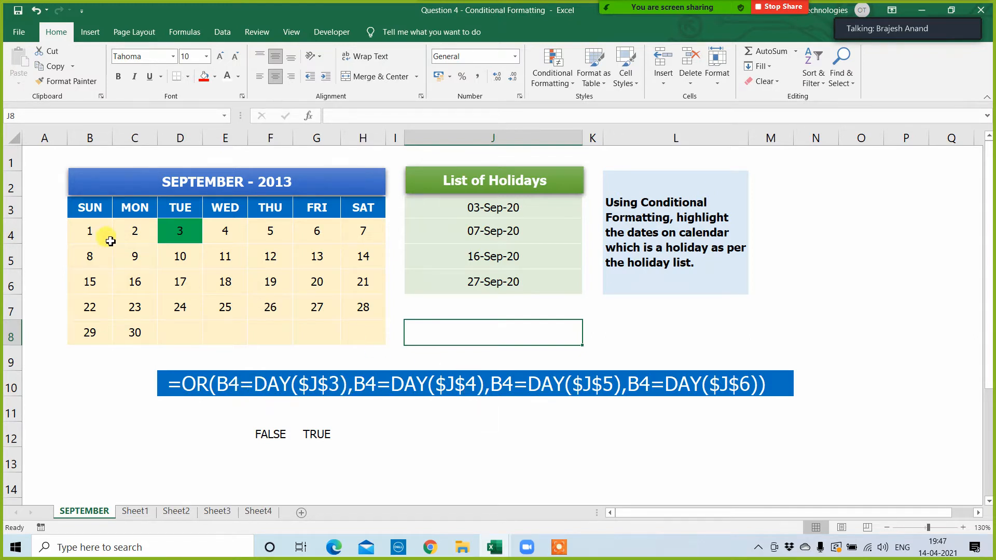
left_click_drag(110, 240, 378, 337)
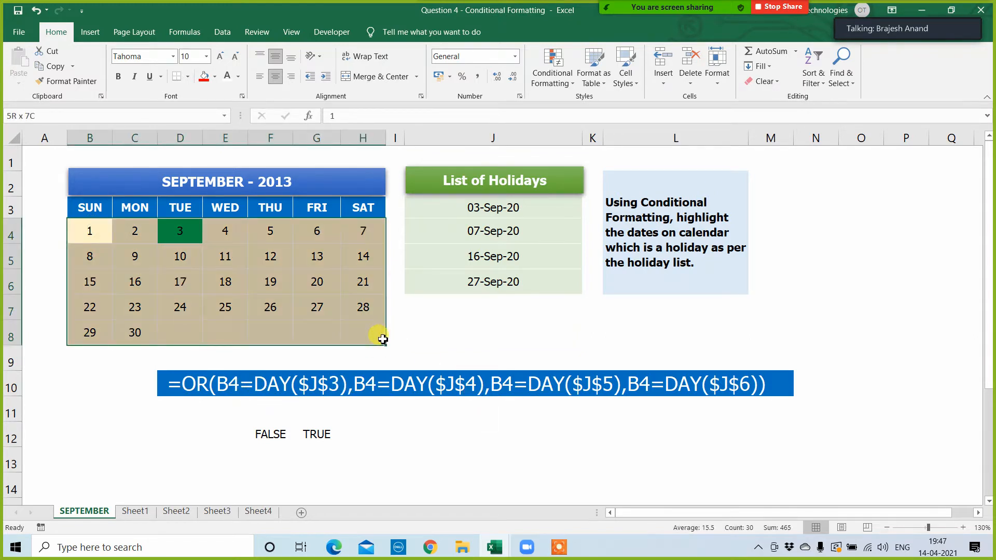
left_click(555, 65)
left_click(566, 276)
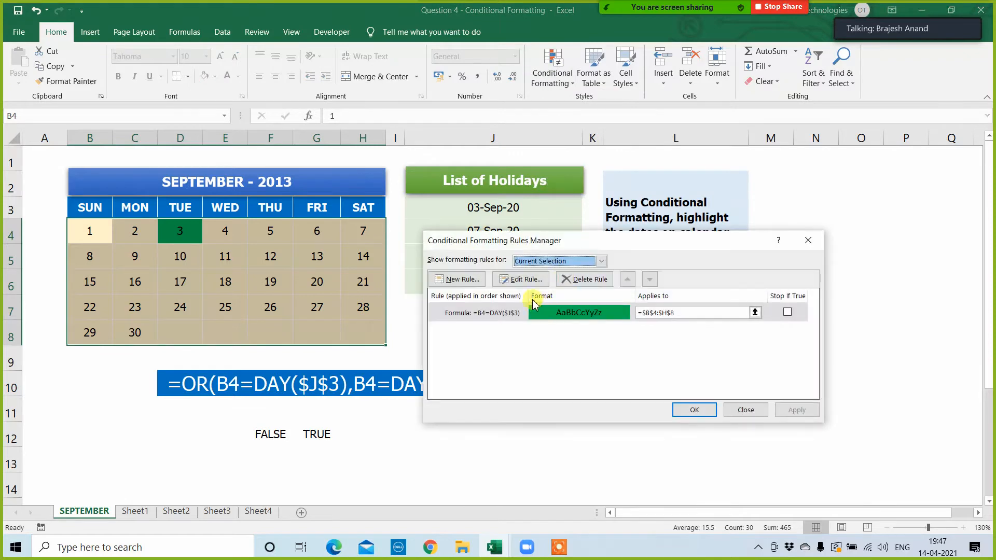
left_click(521, 279)
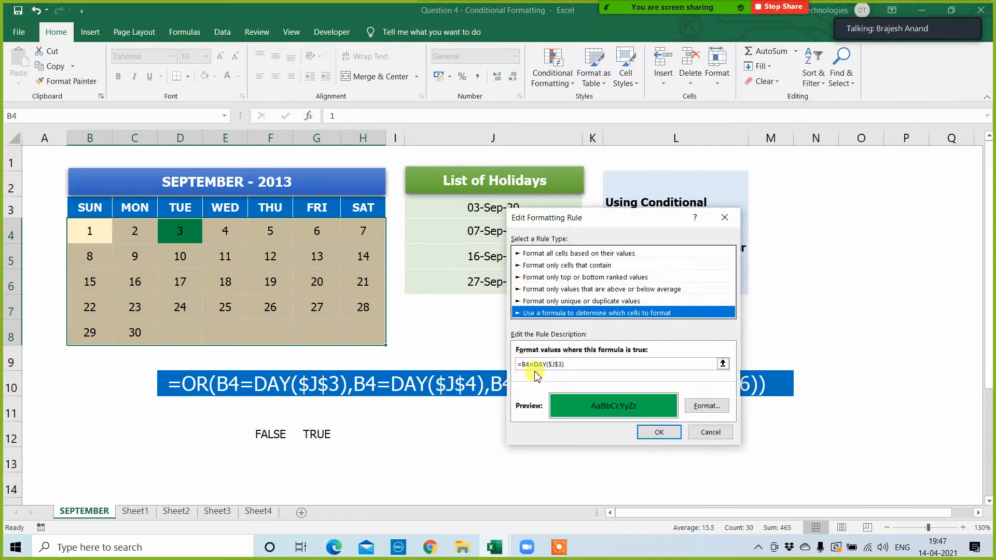
left_click_drag(523, 365, 617, 368)
key("ctrl+c")
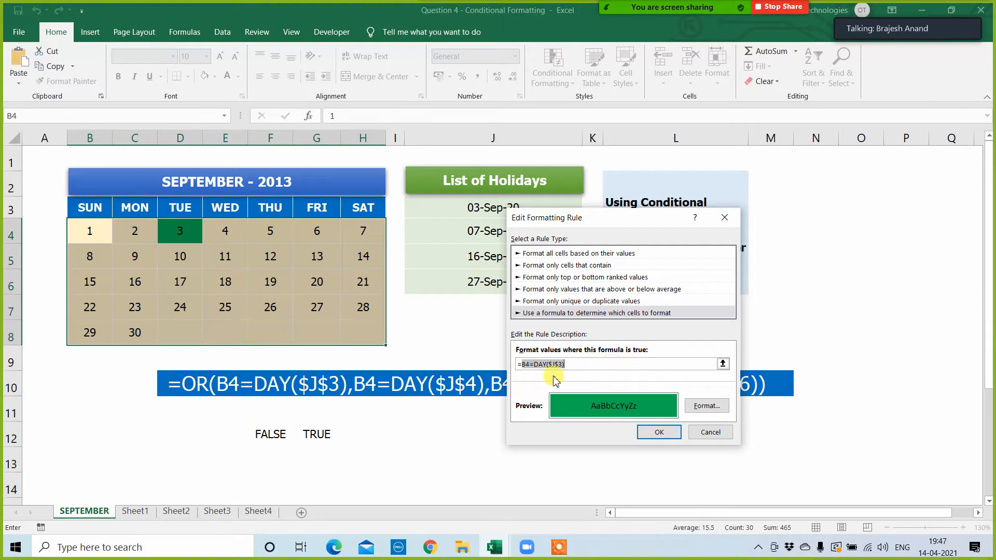
left_click(524, 366)
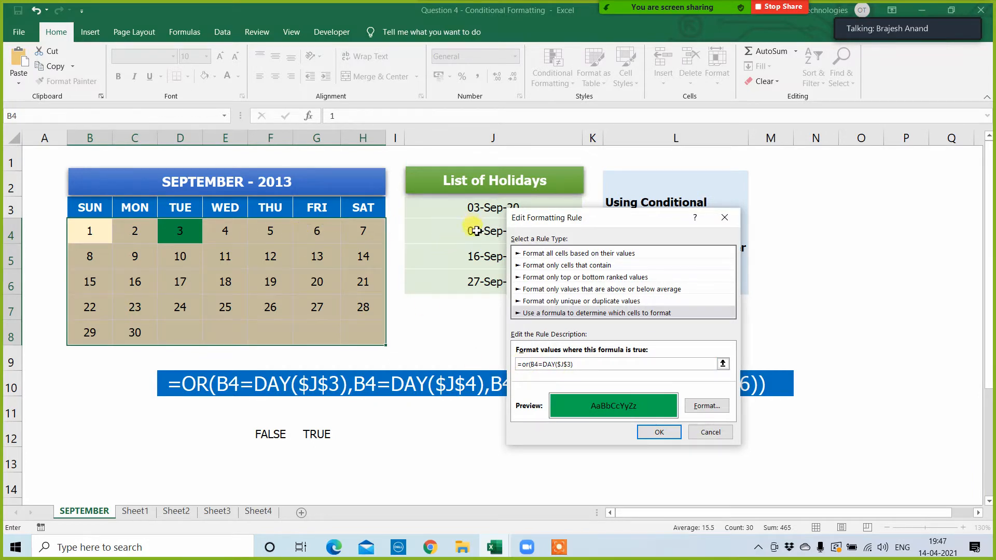
type("(")
left_click(579, 363)
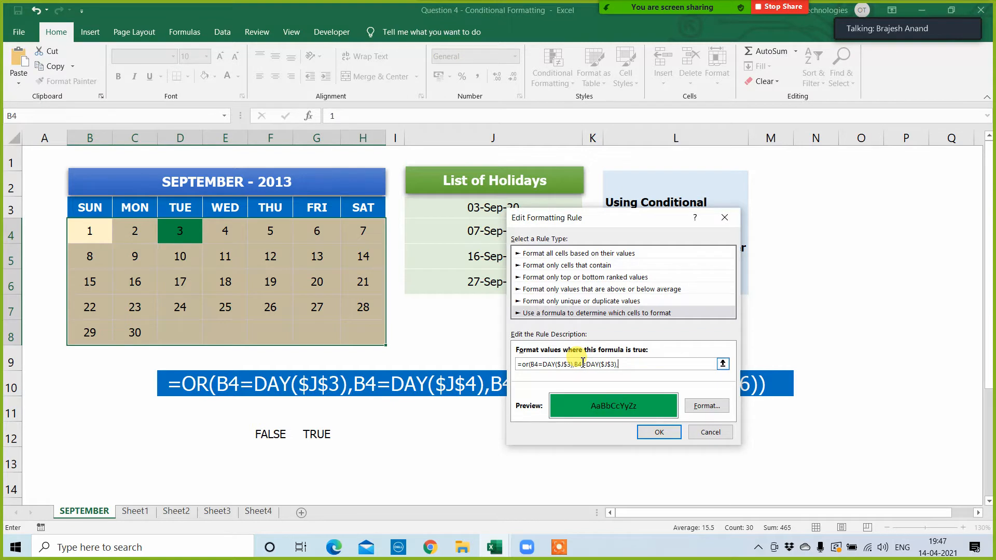
key("ctrl+v")
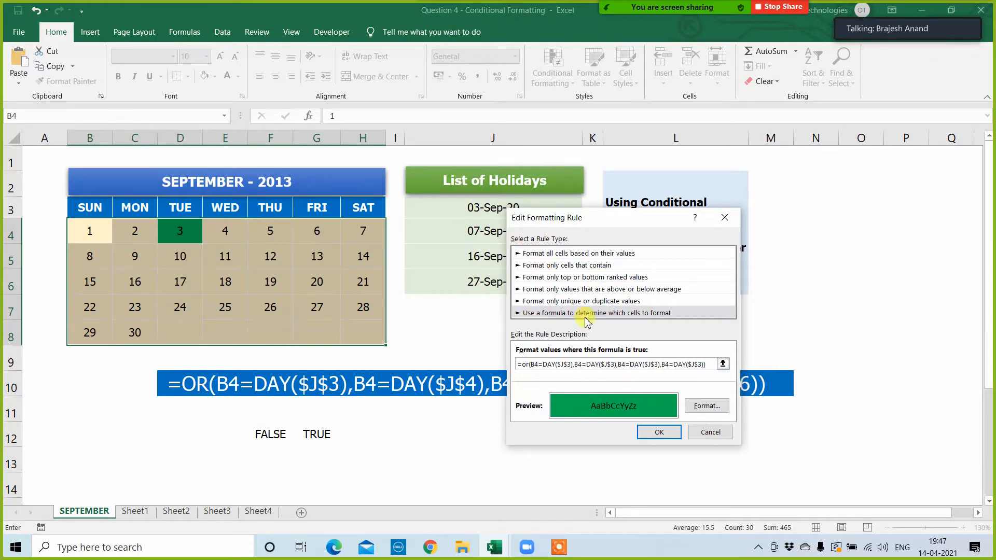
Step: Point the second, third and fourth OR conditions to $J$4, $J$5 and $J$6, and apply the edited rule to the calendar
left_click(614, 365)
key("BackSpace")
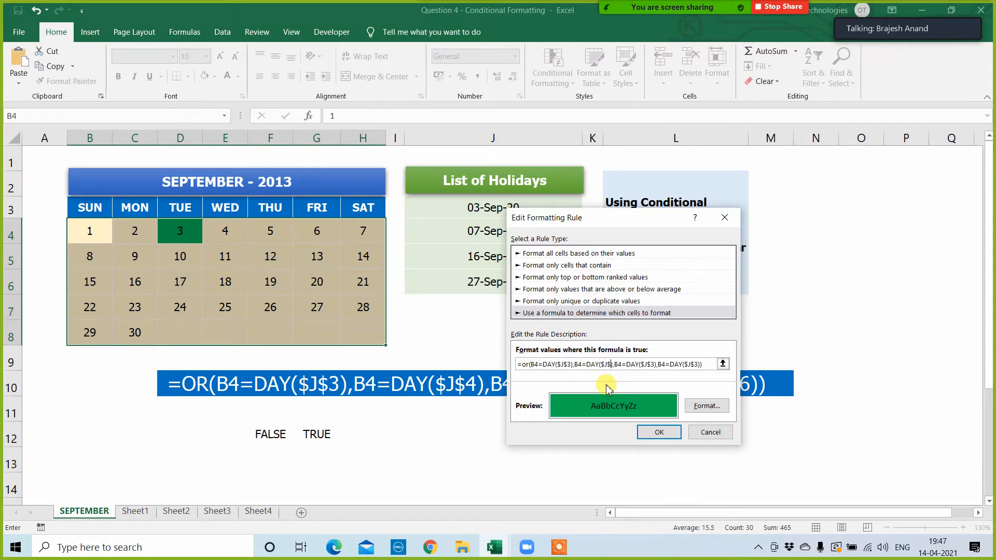
type("4")
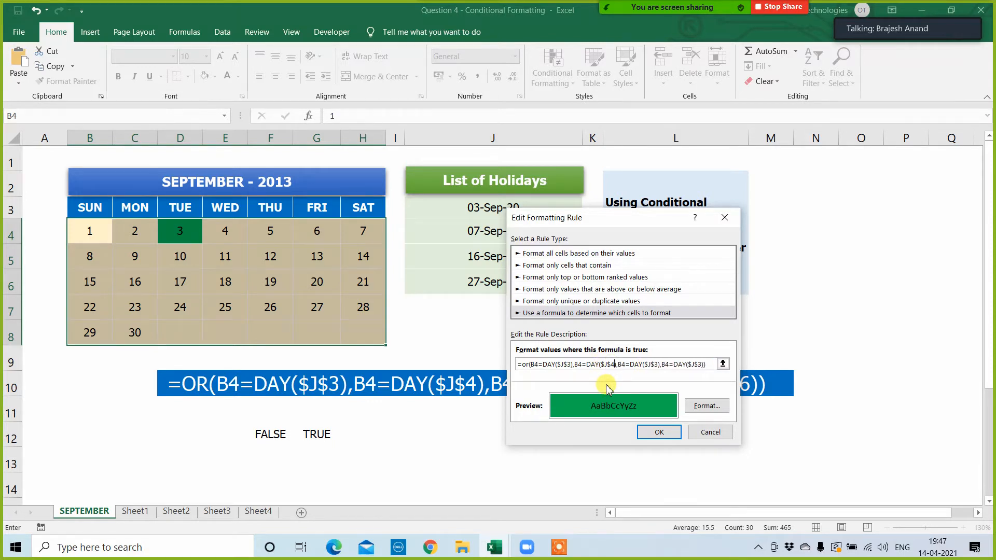
left_click(658, 364)
key("BackSpace")
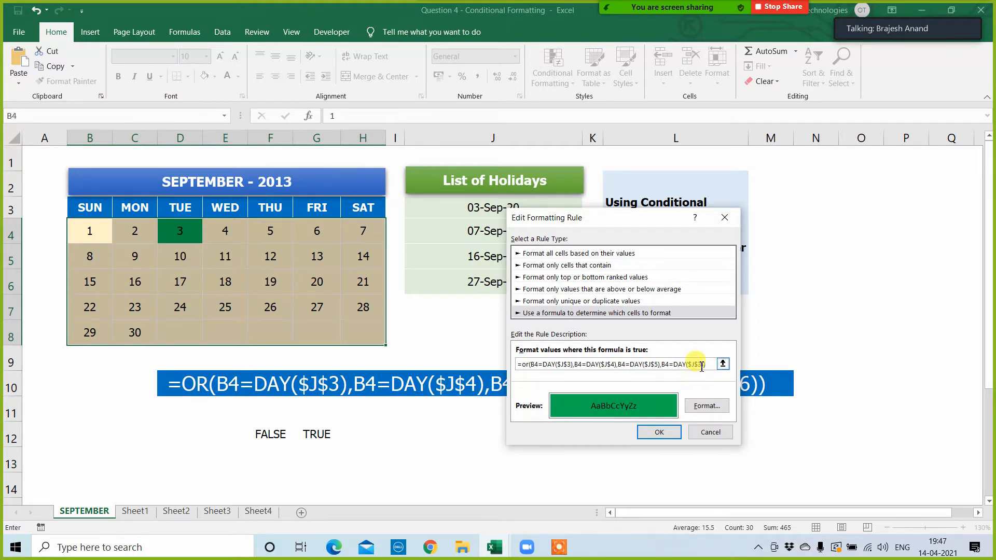
left_click_drag(698, 365, 701, 365)
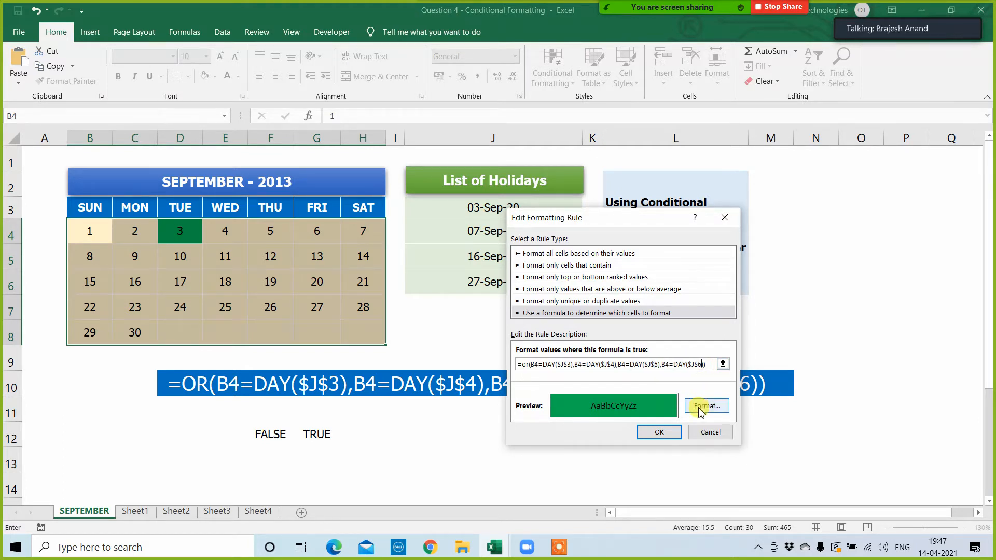
left_click(658, 432)
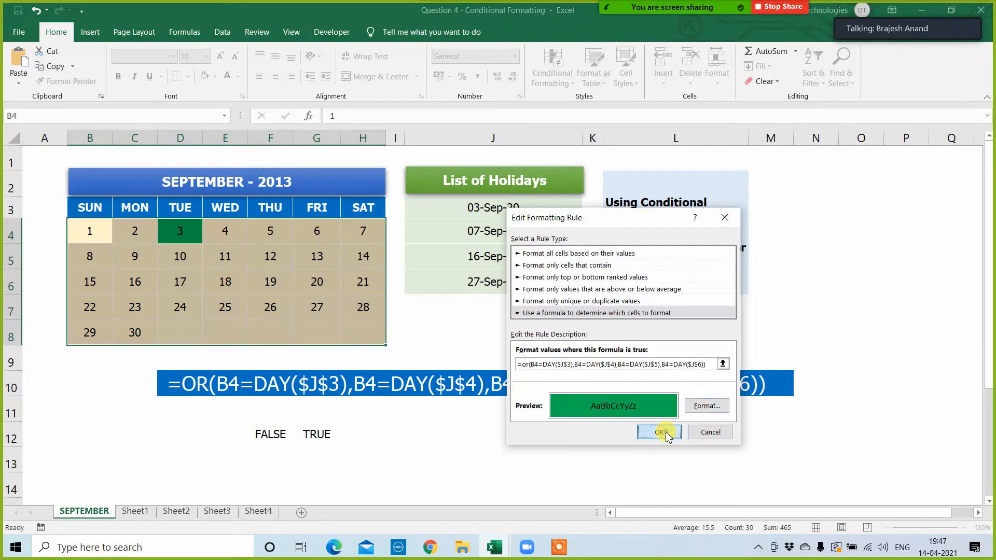
left_click(792, 412)
left_click(694, 410)
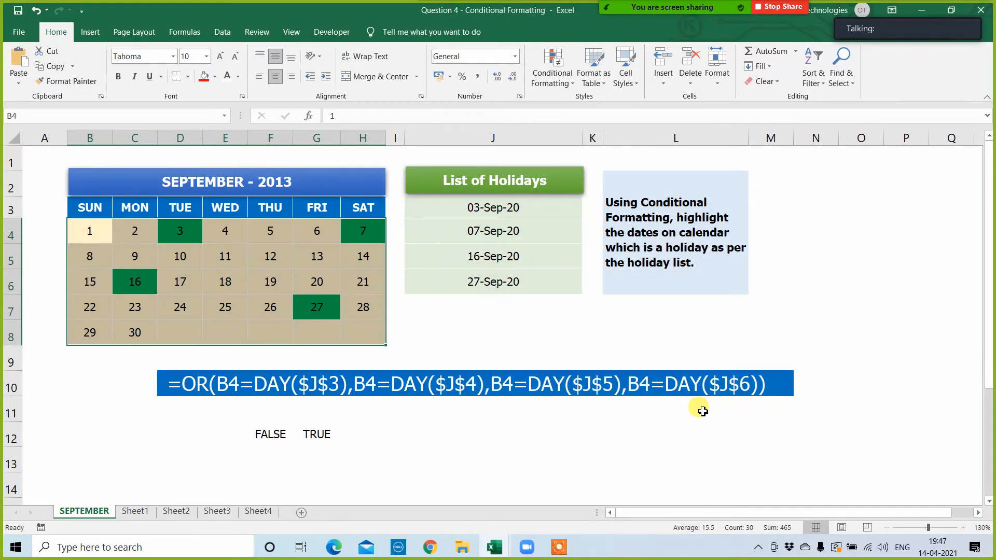
Step: Compare the holiday list J3:J6 with the highlighted calendar dates and the sample OR formula in row 10
left_click(501, 213)
left_click(493, 281)
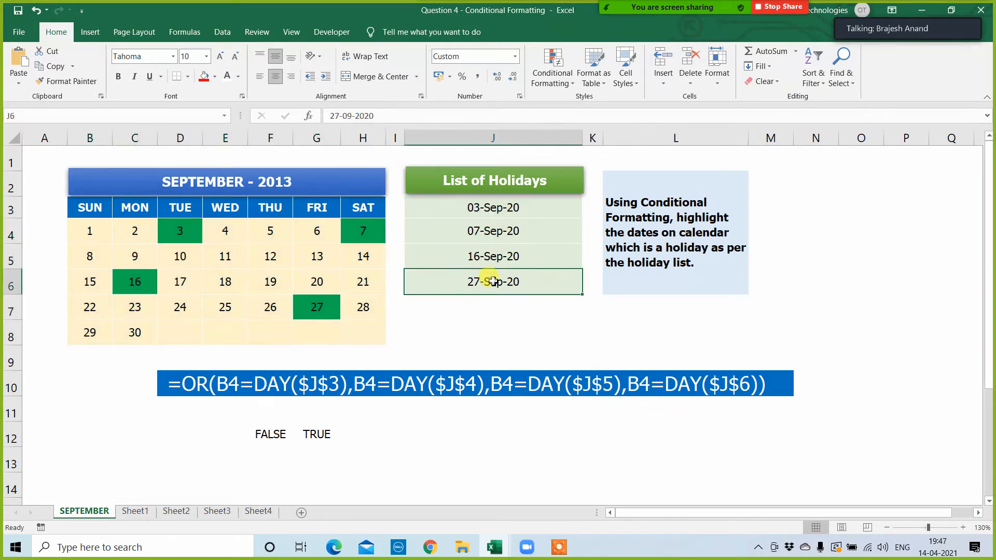
left_click_drag(501, 207, 511, 282)
left_click(240, 263)
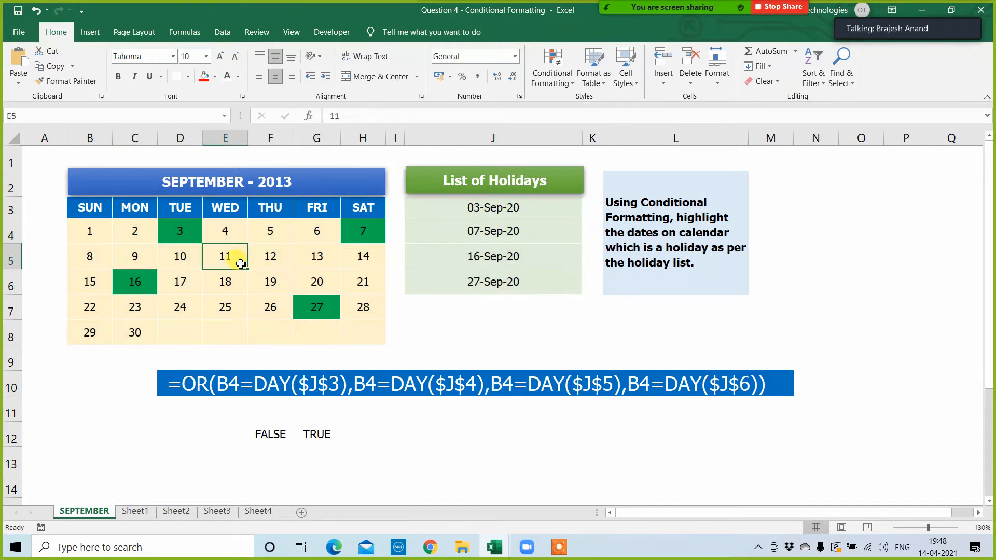
left_click_drag(468, 210, 474, 296)
left_click(463, 334)
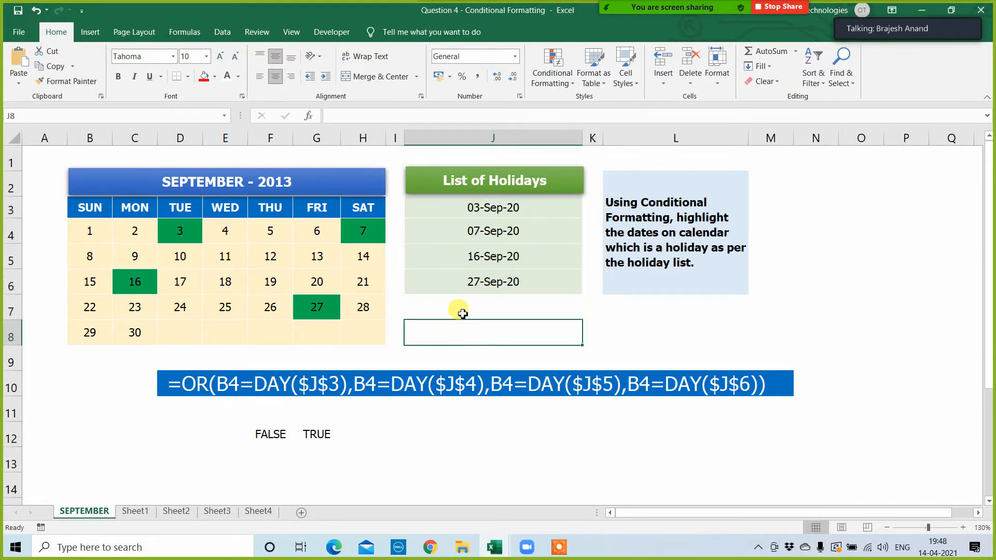
left_click(455, 210)
left_click(456, 240)
left_click(460, 263)
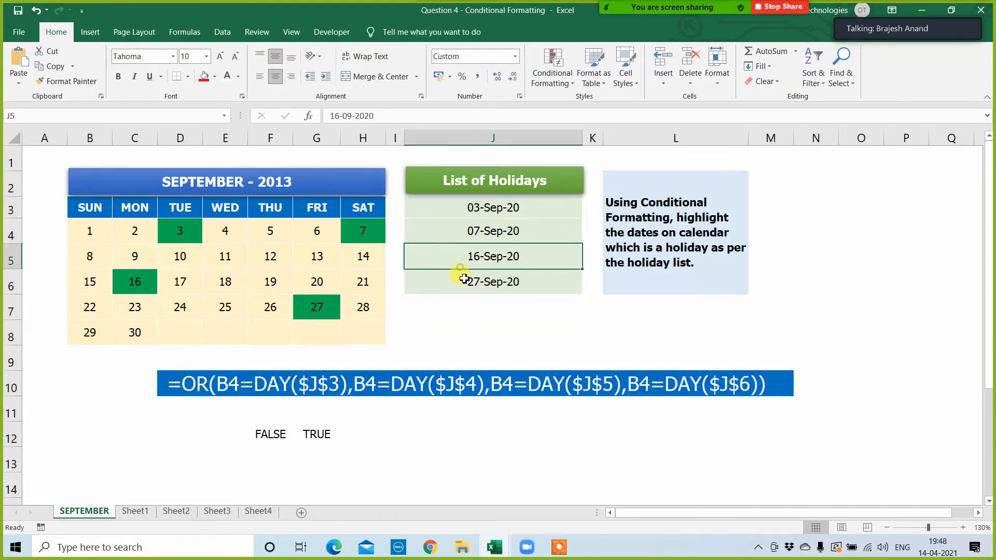
left_click(463, 290)
left_click_drag(463, 203, 472, 282)
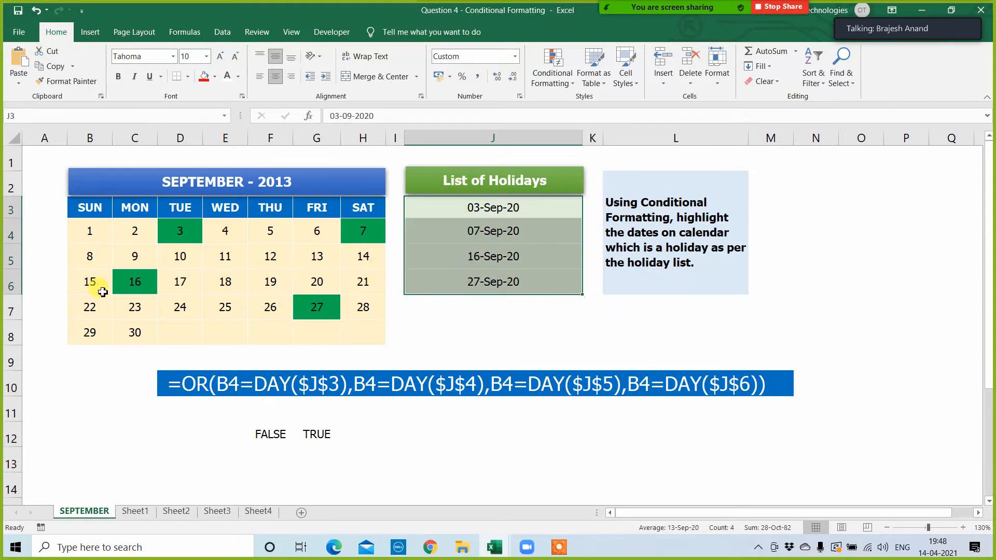
left_click(418, 327)
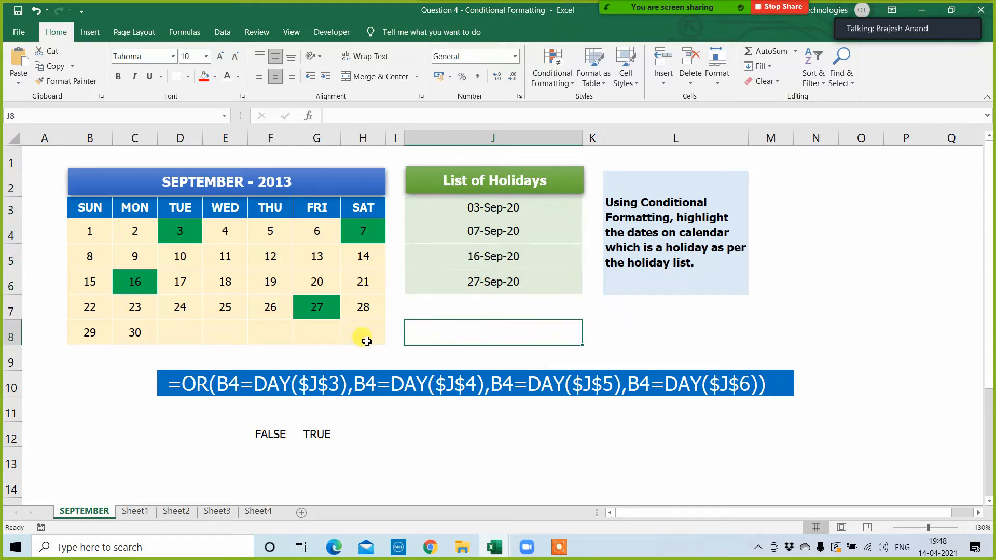
left_click_drag(178, 388, 782, 384)
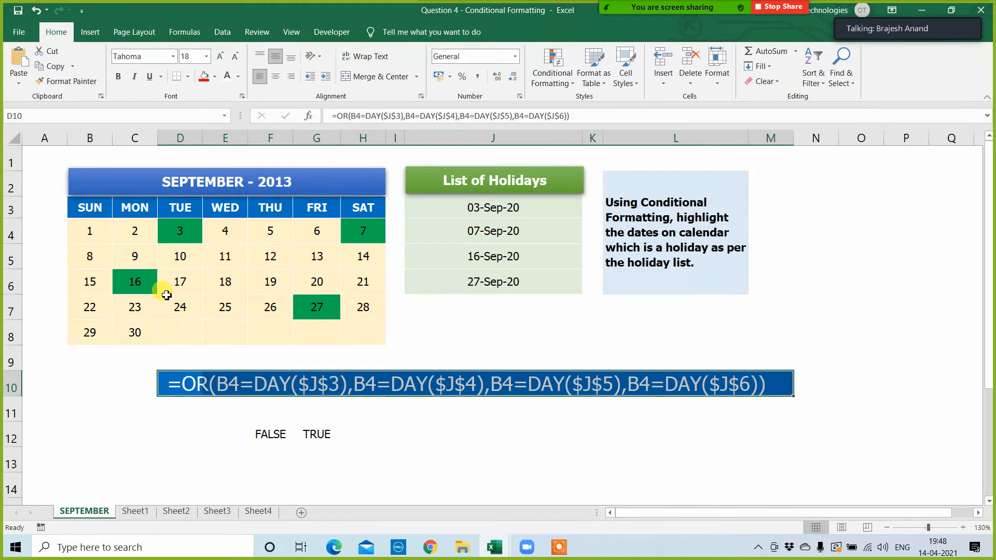
left_click(534, 440)
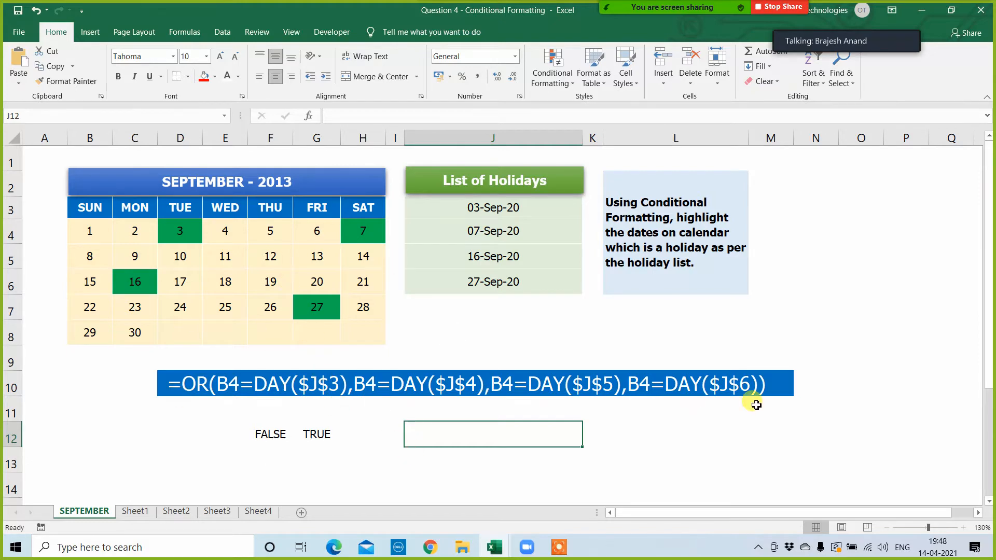
Step: Close the Question 4 - Conditional Formatting and imp but basic topic workbooks without saving the changes
left_click(977, 11)
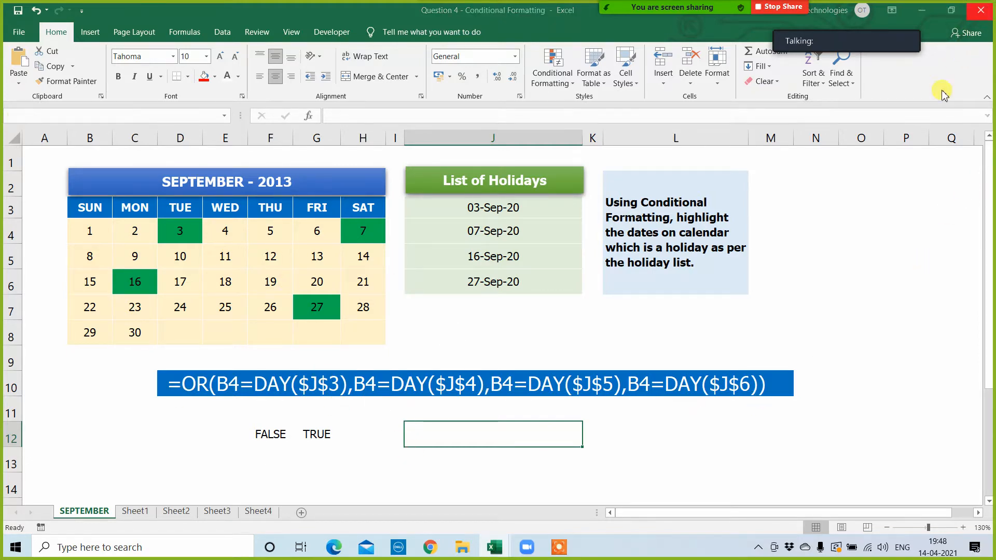
left_click(489, 294)
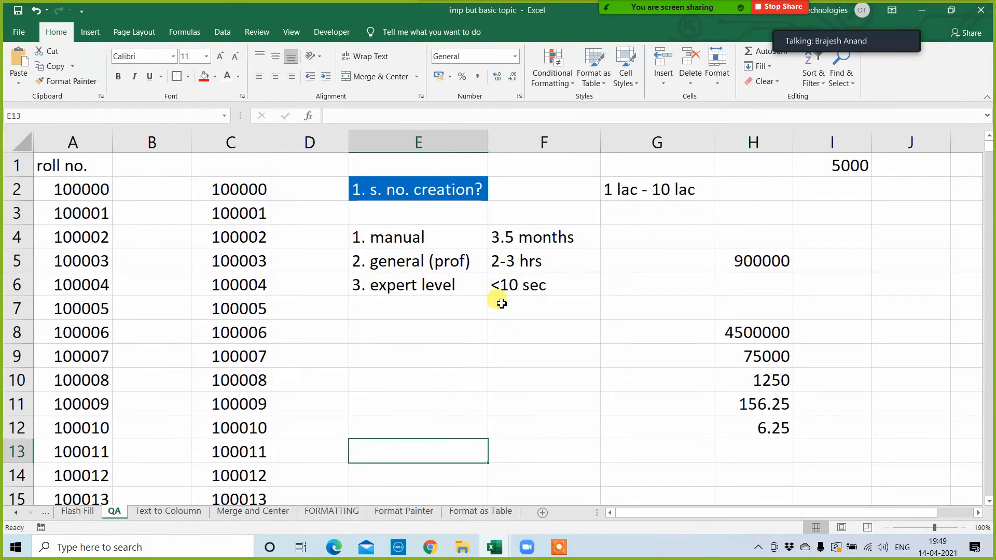
left_click(985, 10)
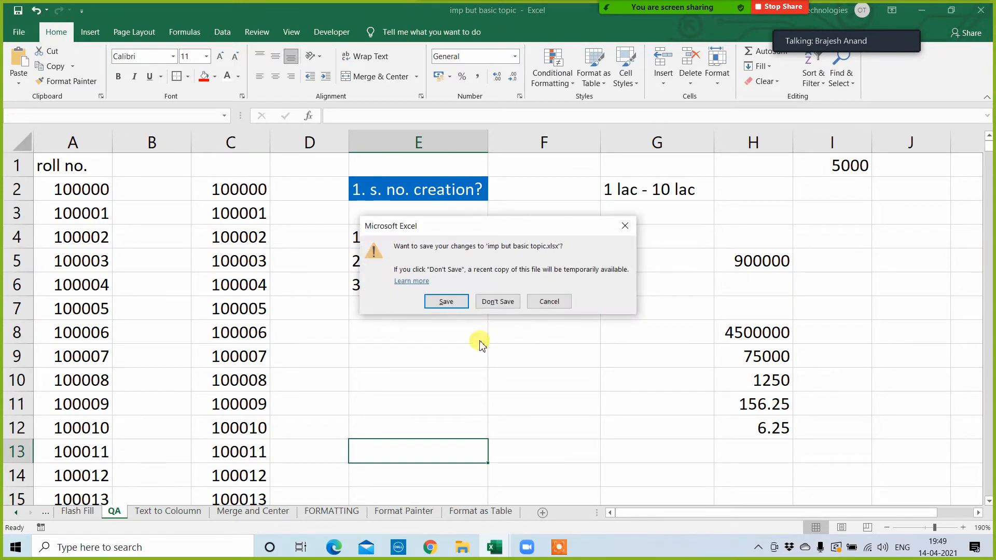
left_click(503, 299)
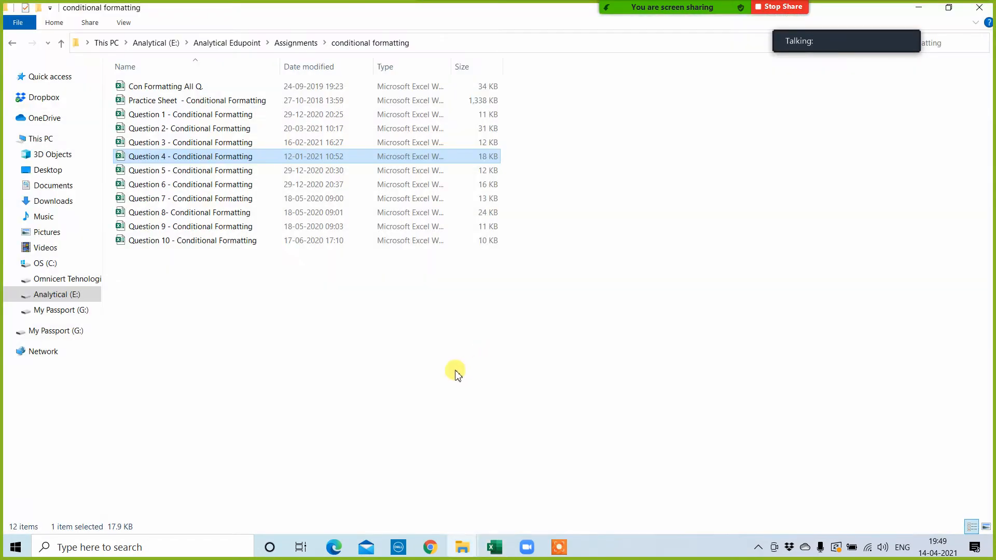
Step: Open the Question 5 - Conditional Formatting workbook and clear the conditional formatting rules from its entire sheet
left_click(161, 174)
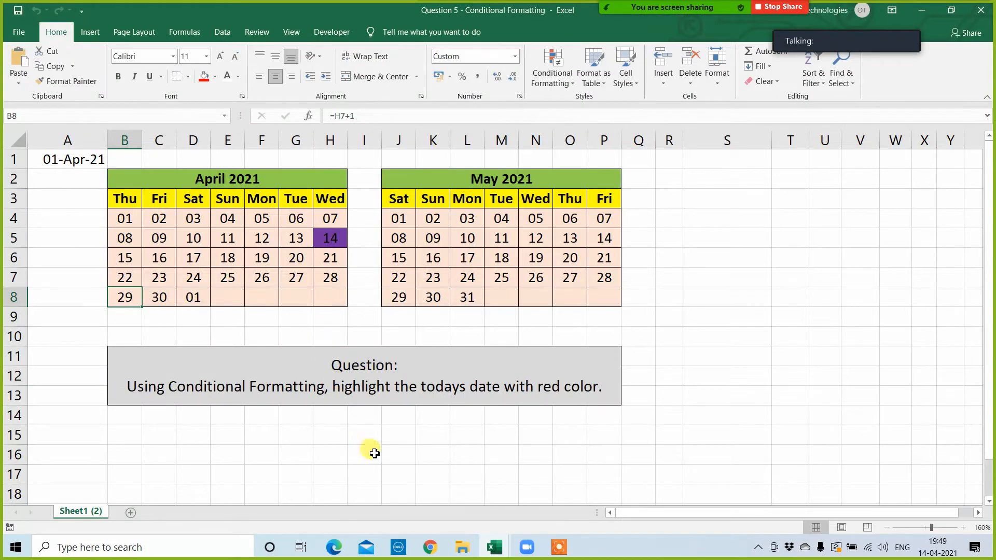
left_click(374, 453)
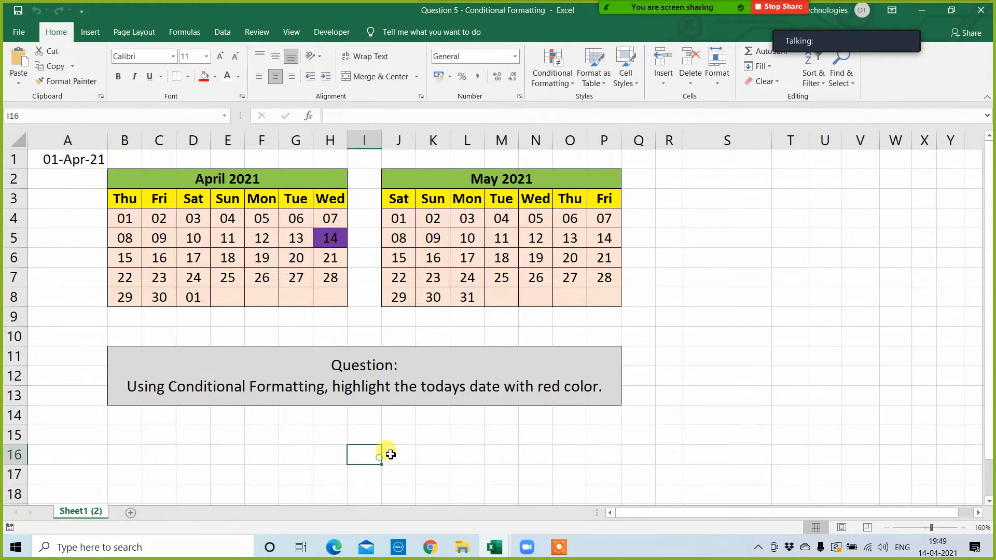
left_click(553, 76)
mouse_move(576, 259)
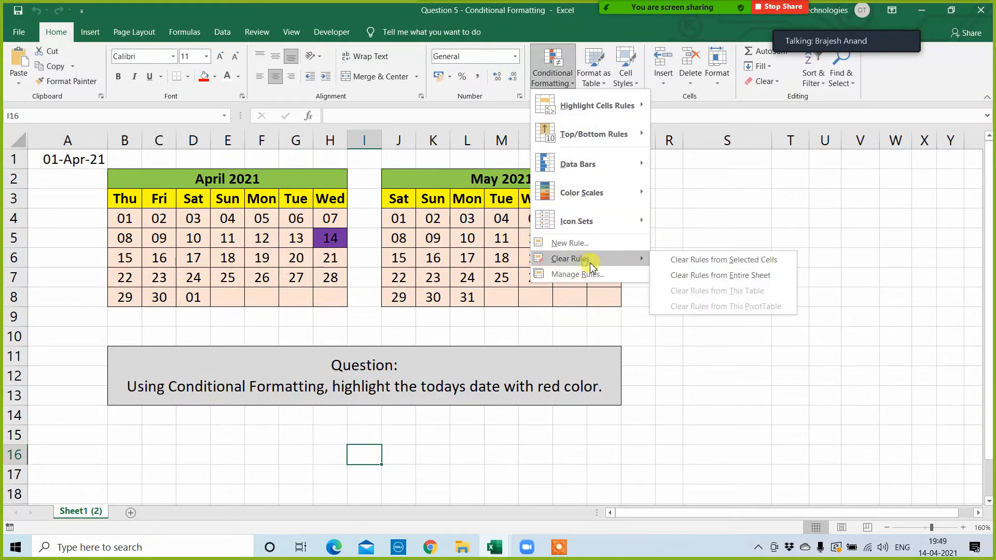
left_click(694, 275)
left_click(758, 375)
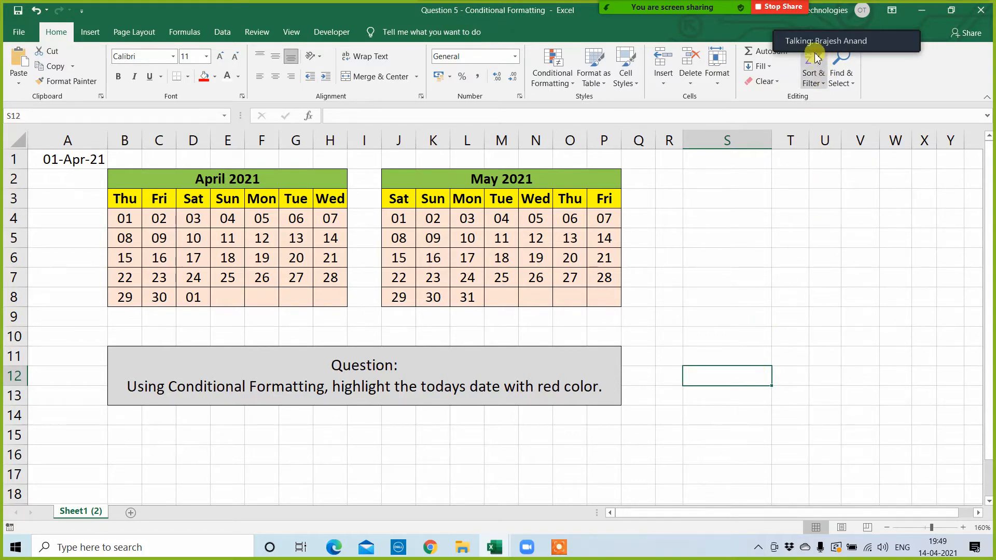
left_click(818, 26)
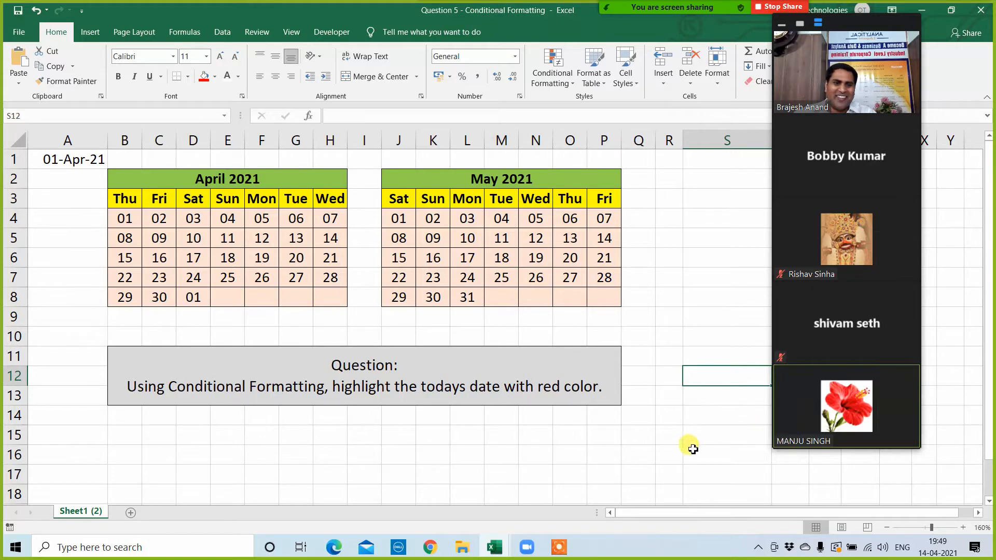
left_click(712, 416)
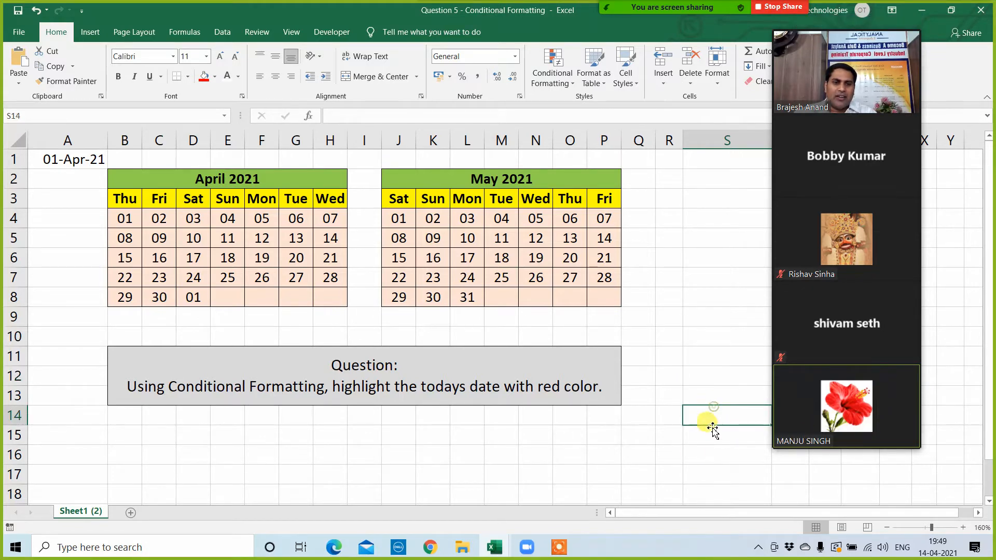
left_click(668, 455)
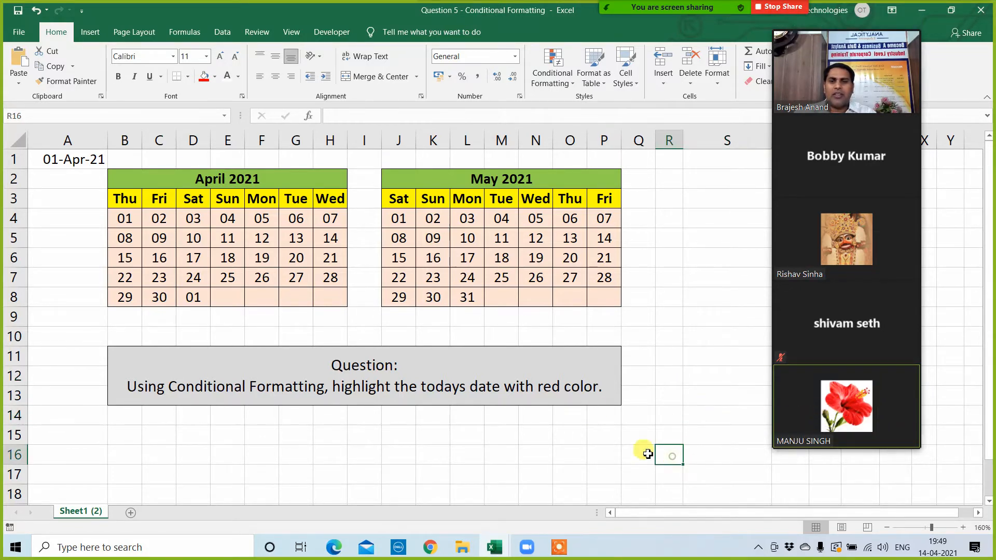
left_click(72, 202)
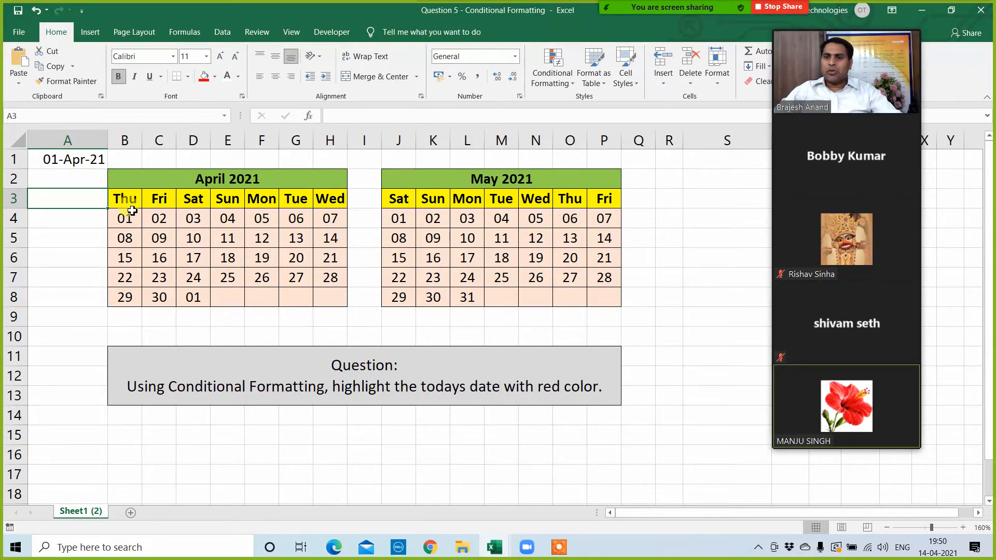
Step: Start a formula-based conditional formatting rule for the April and May calendar range B4:P8 with the formula =today()
mouse_move(129, 210)
left_mouse_down()
mouse_move(162, 252)
mouse_move(295, 278)
mouse_move(319, 301)
mouse_move(593, 293)
left_mouse_up()
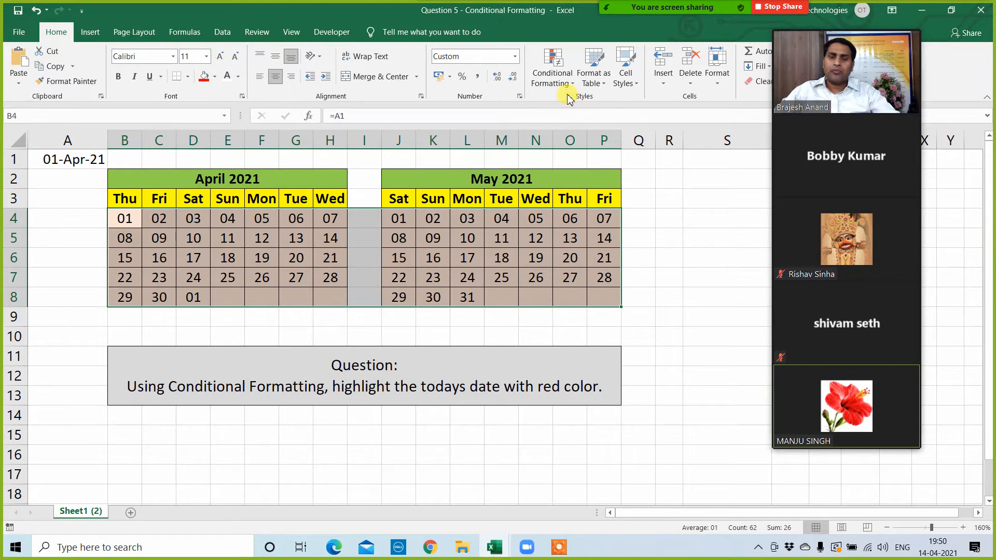
left_click(552, 75)
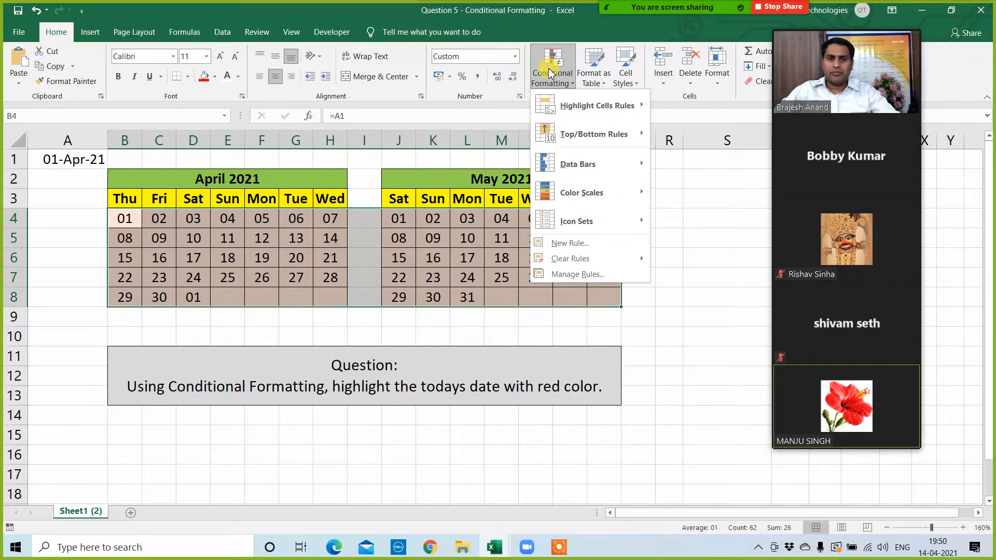
left_click(577, 274)
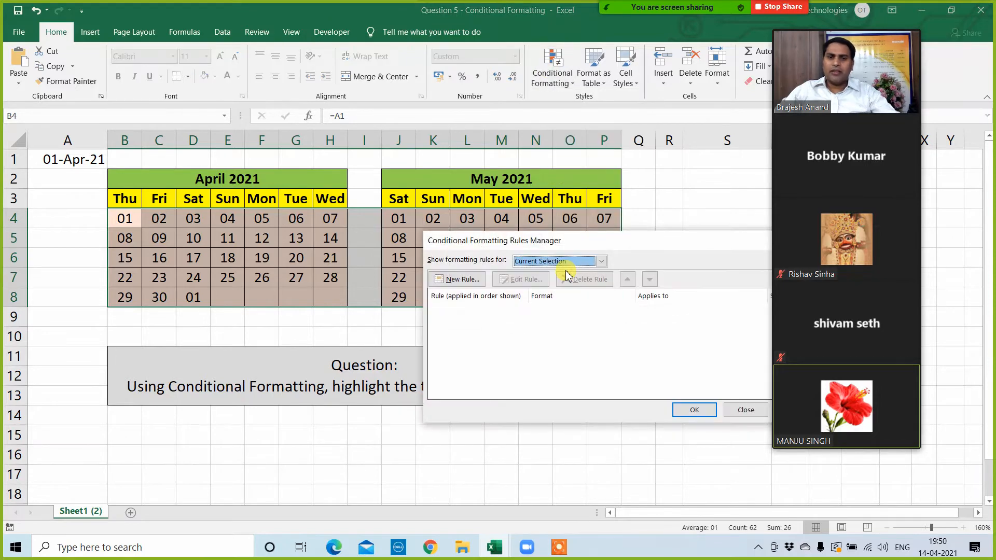
left_click_drag(598, 243, 315, 229)
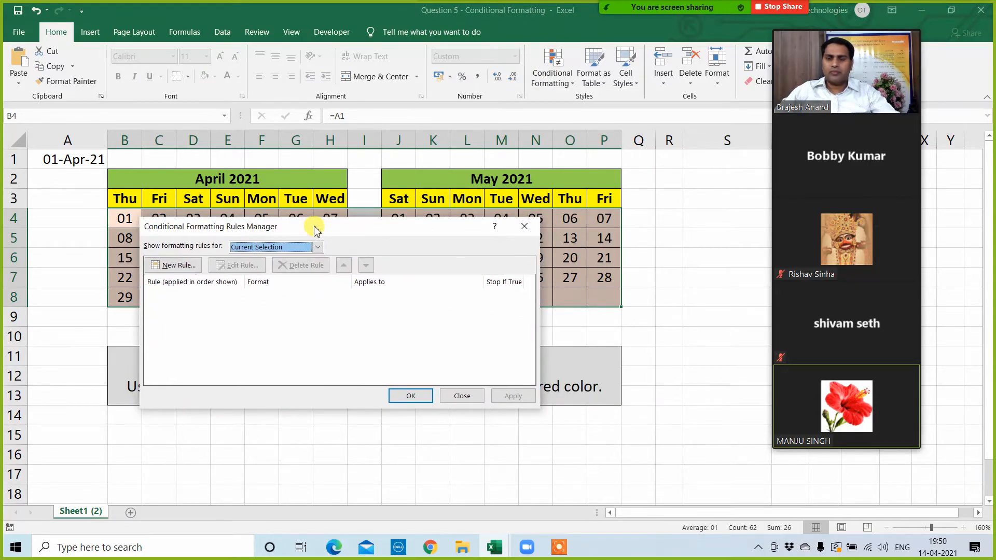
left_click(175, 265)
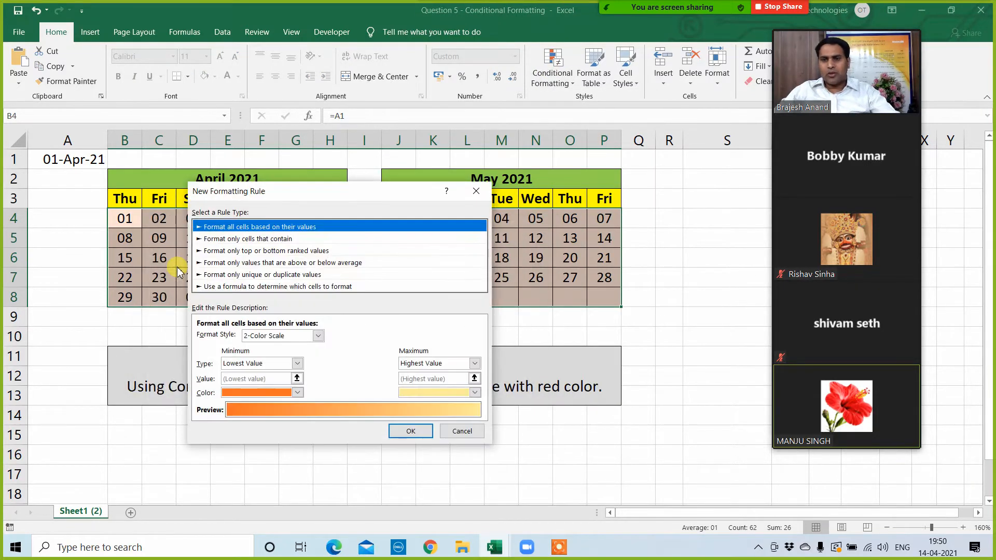
left_click(258, 289)
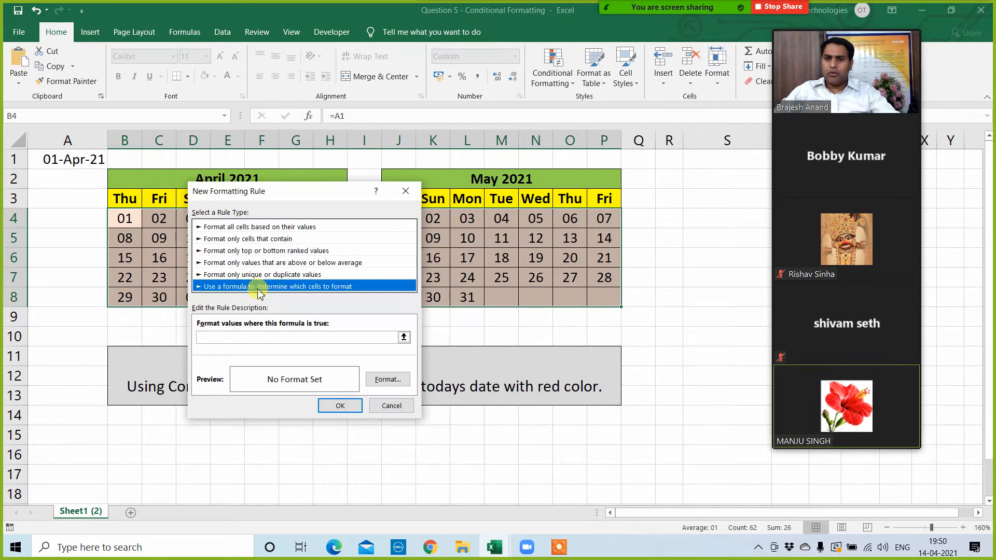
left_click_drag(329, 193, 533, 110)
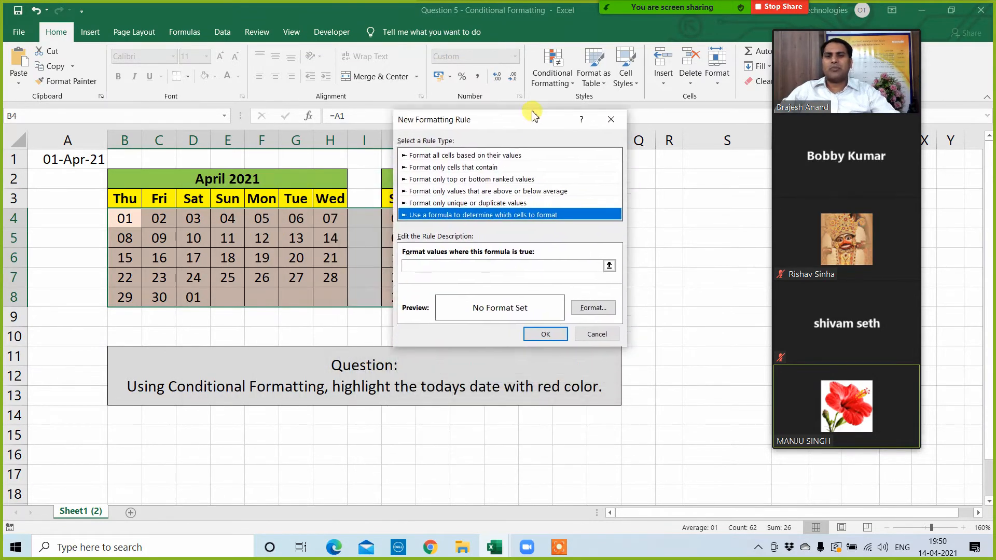
left_click(434, 255)
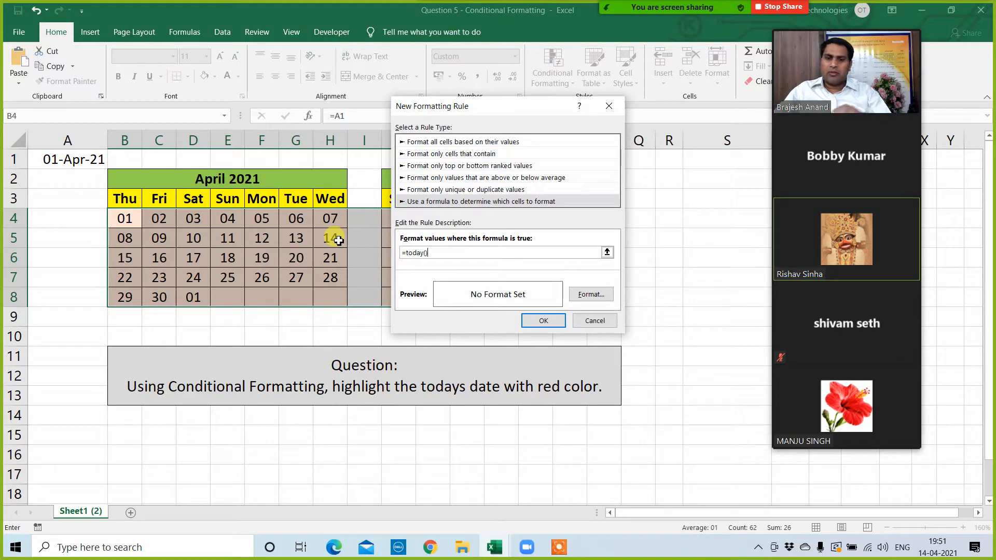
Step: Try the =today() rule on the calendars with a light green fill, and undo the applied rule
left_click(584, 293)
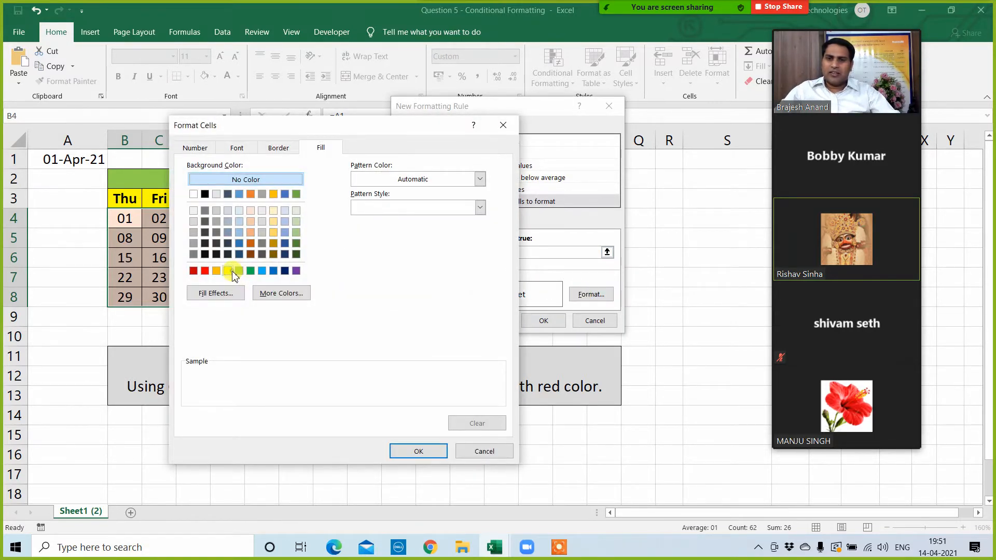
left_click(228, 271)
left_click(240, 270)
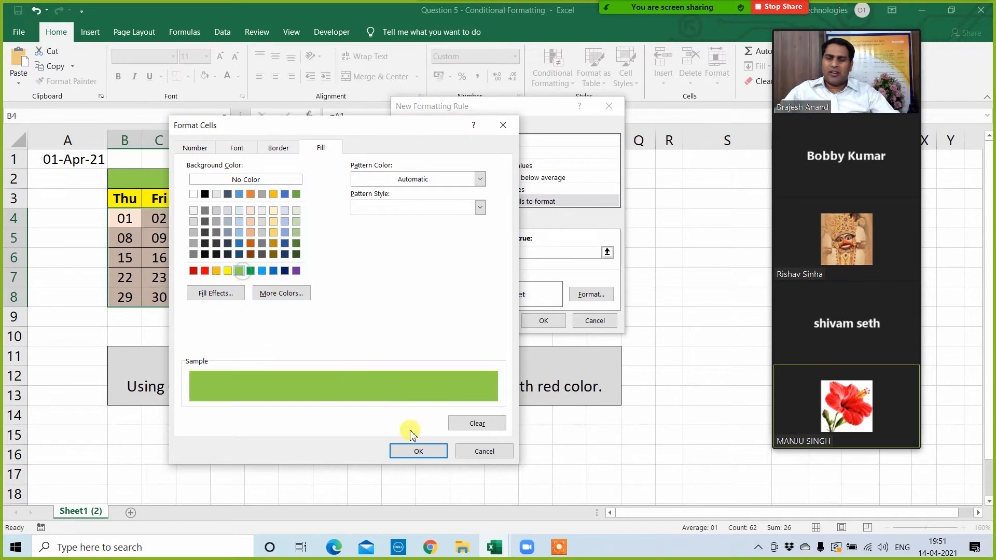
left_click(417, 451)
left_click(543, 321)
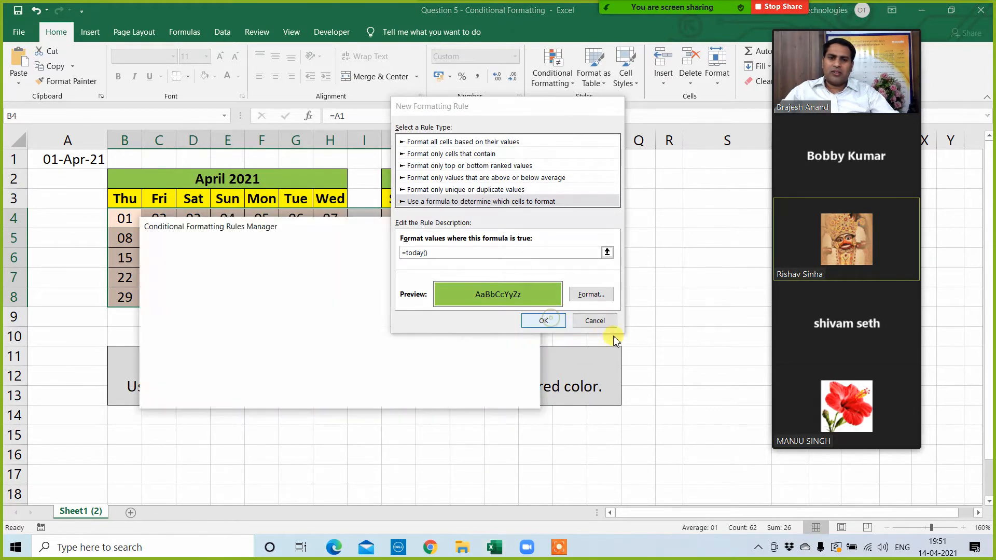
left_click(513, 396)
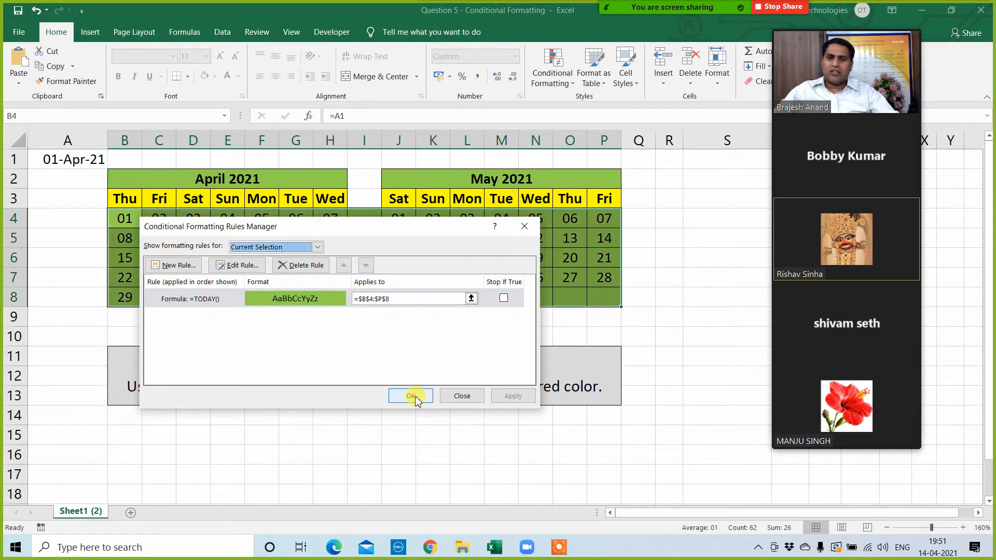
left_click(402, 396)
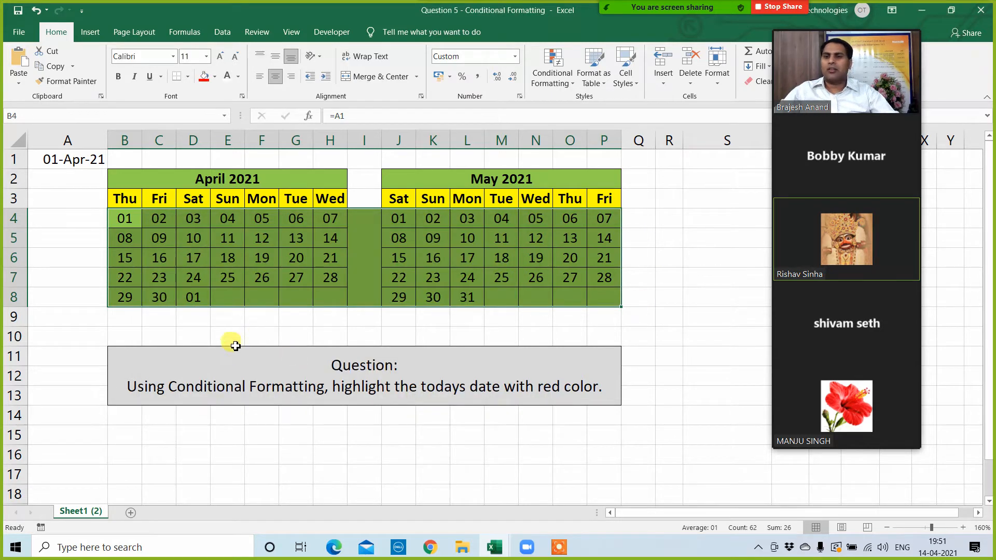
key("ctrl+z")
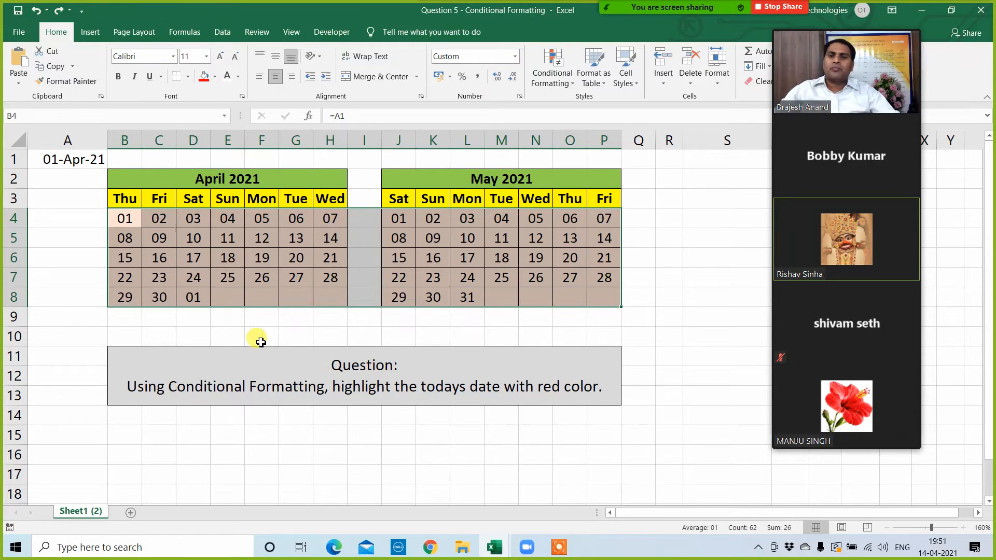
Step: Create a new formula-based conditional formatting rule for B4:P8 with the relative-reference formula =B4=today()
left_click(551, 78)
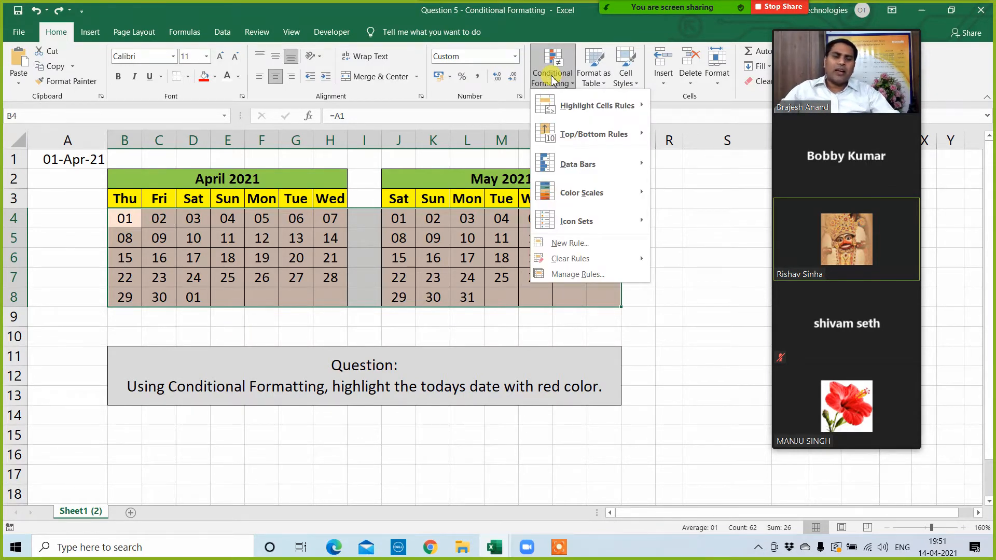
left_click(565, 275)
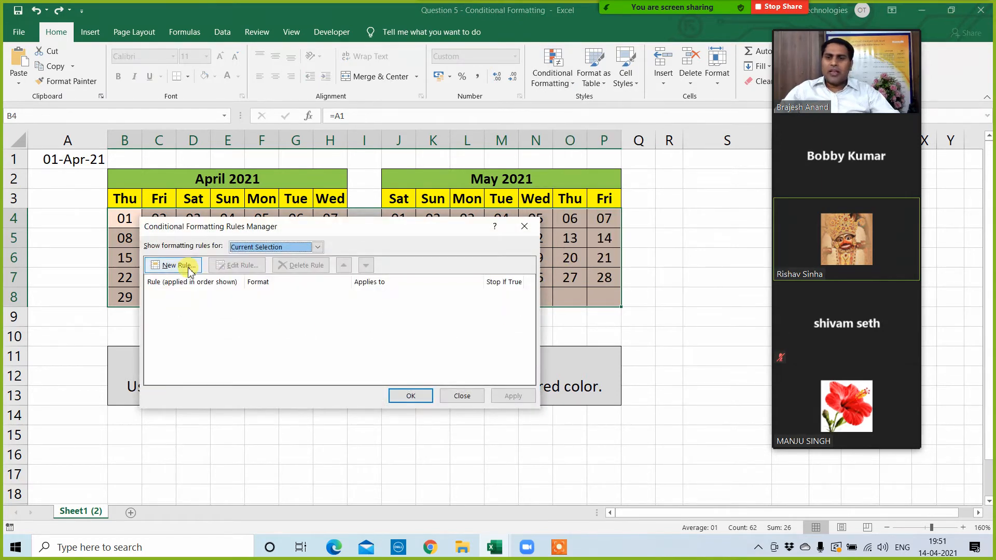
left_click(177, 265)
left_click(258, 287)
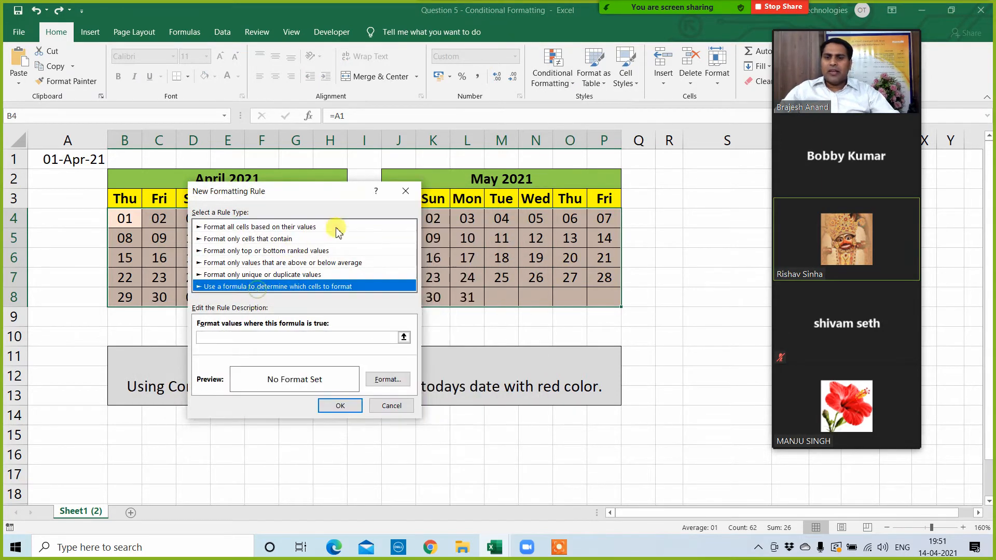
left_click_drag(320, 191, 574, 149)
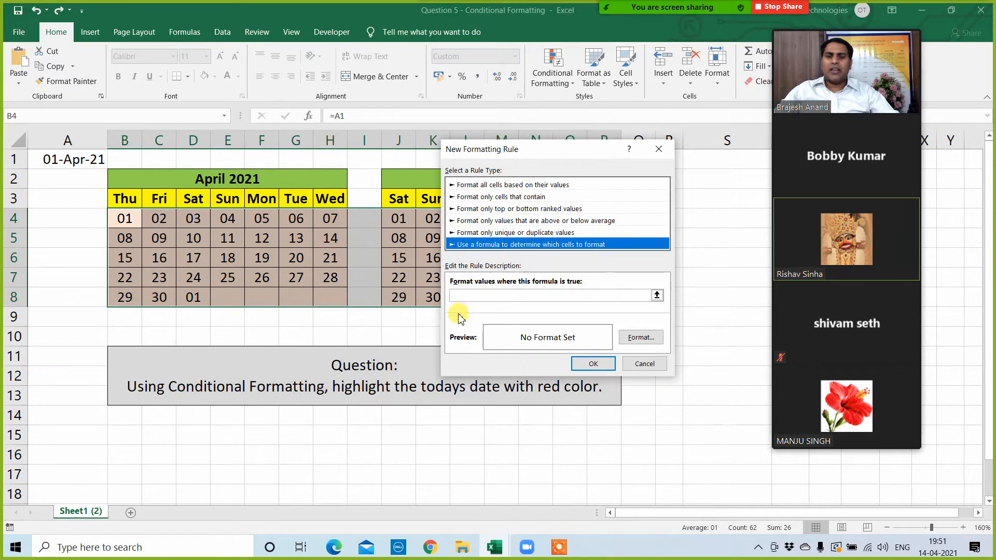
left_click(460, 294)
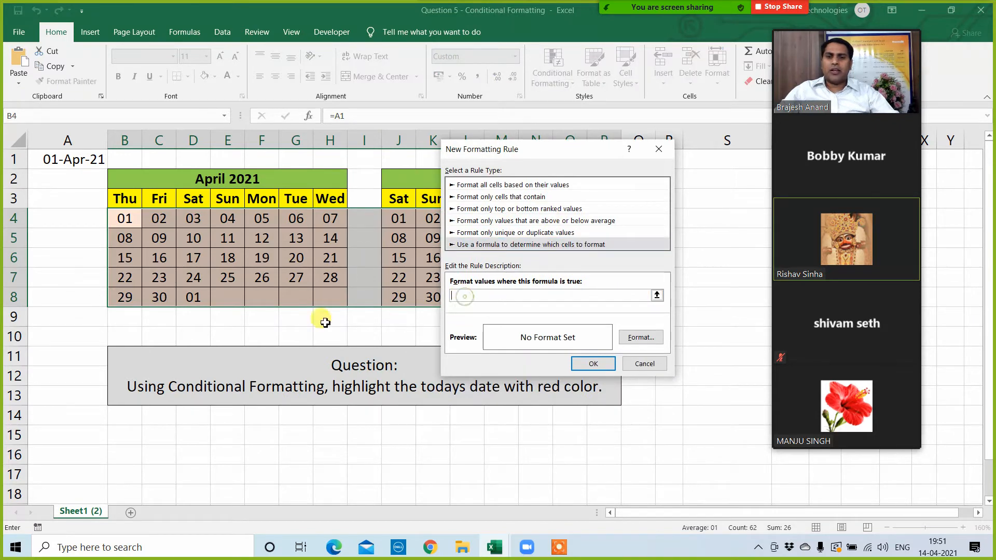
left_click(133, 224)
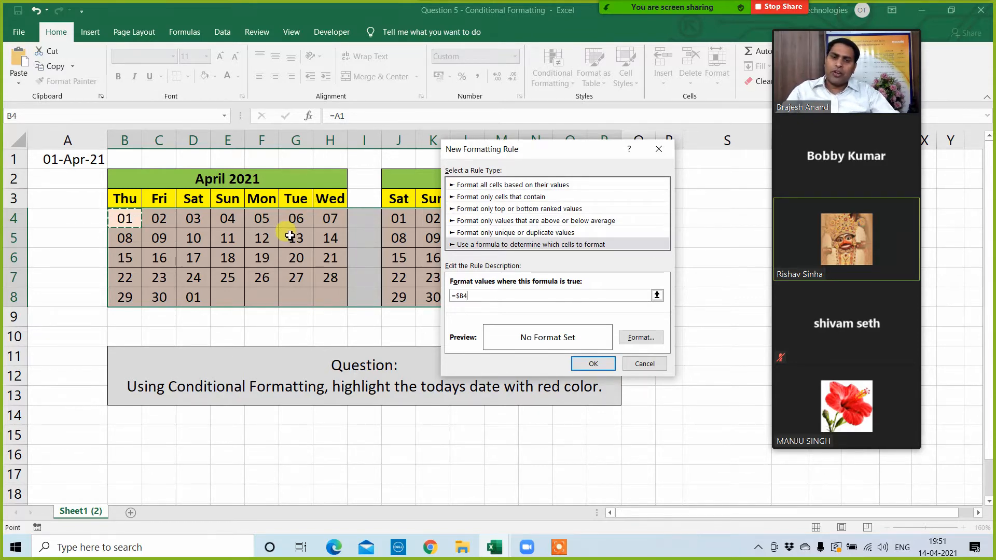
key("F4")
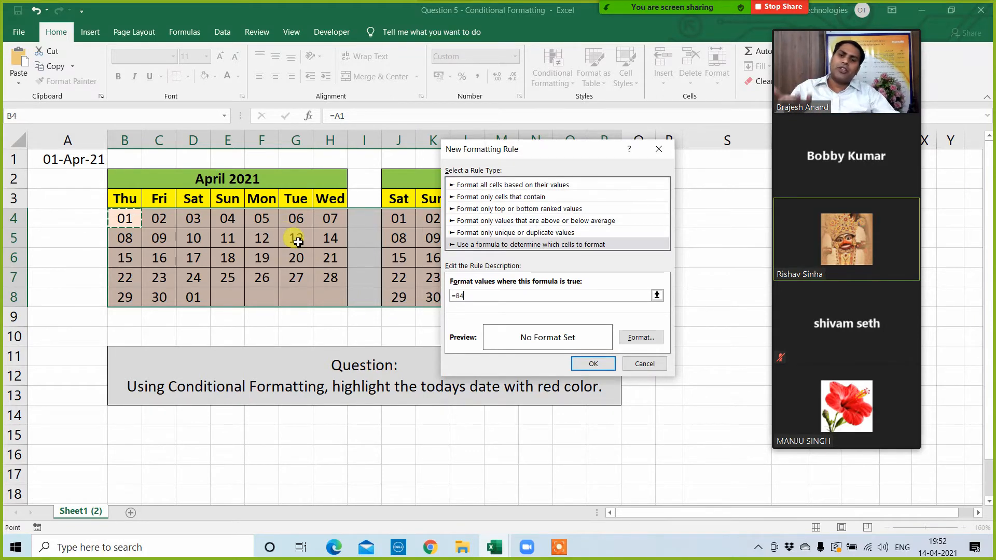
type("=today(")
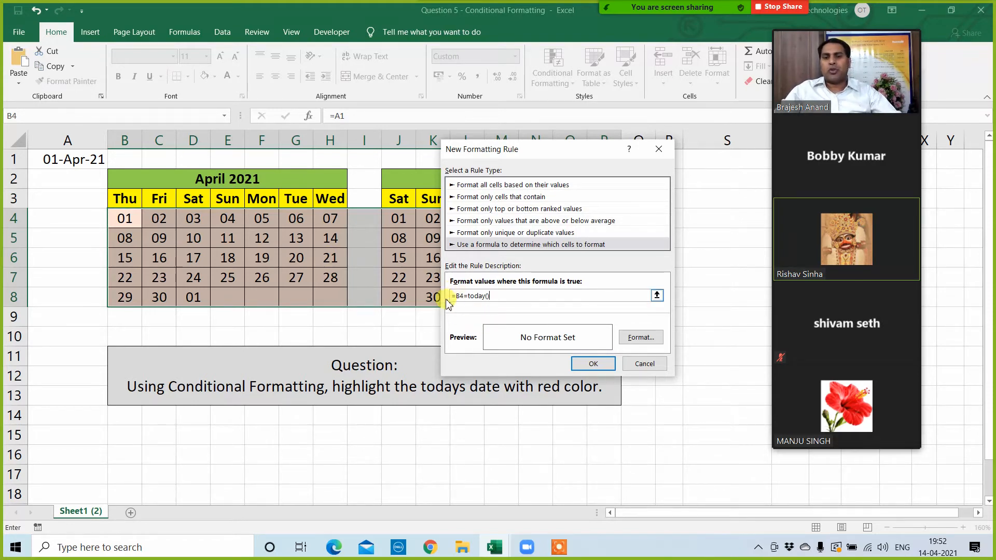
Step: Give the =B4=today() rule a light blue fill and apply it to the calendars
left_click(631, 336)
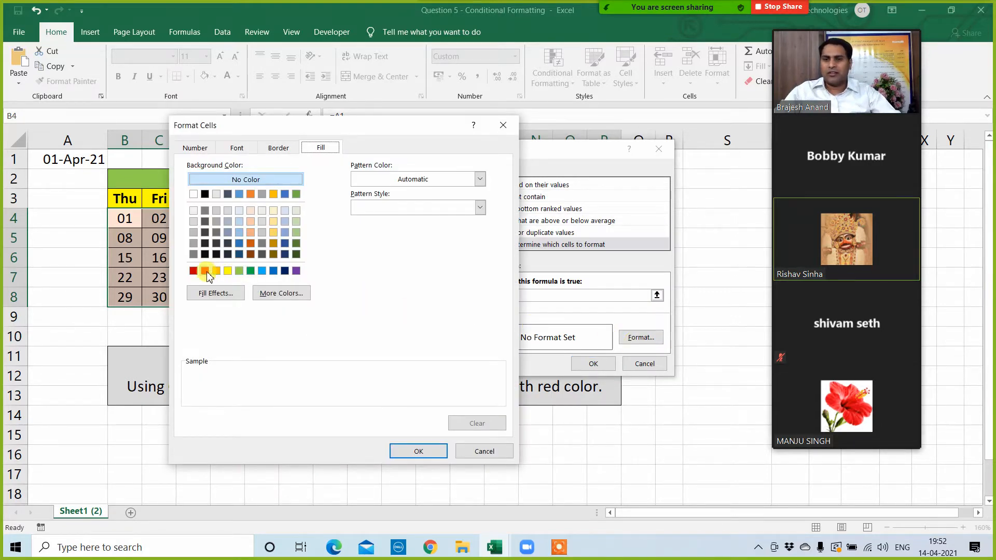
left_click(262, 270)
left_click(418, 451)
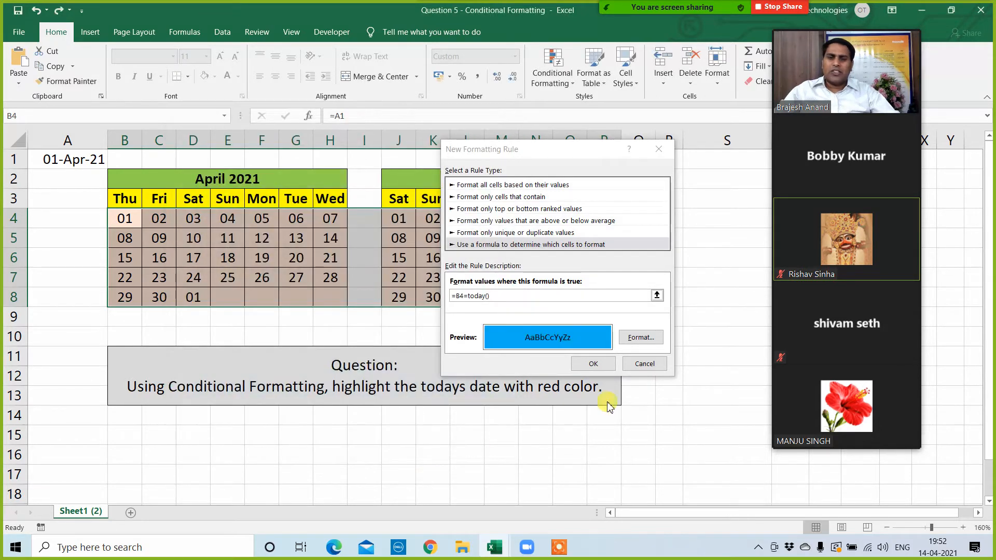
left_click(593, 362)
left_click(507, 397)
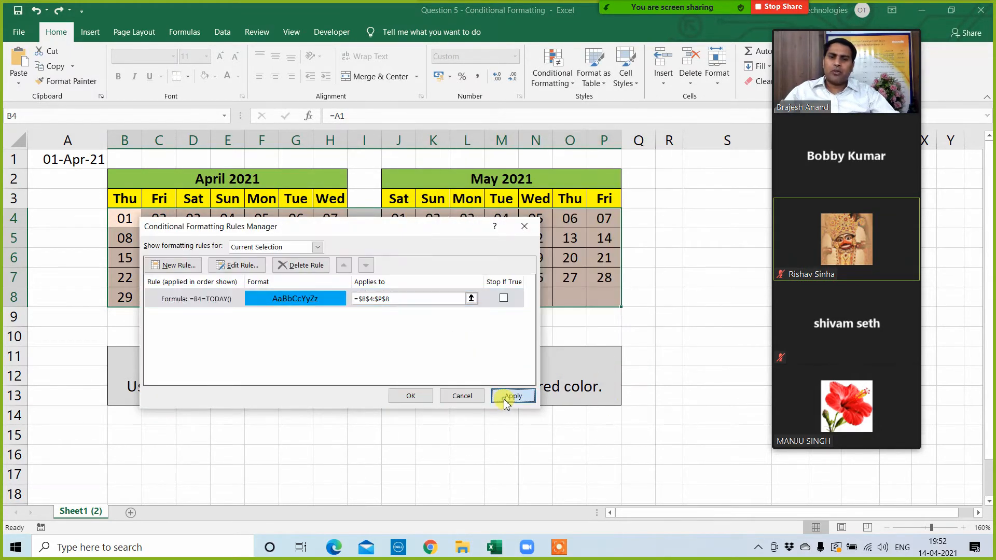
left_click(410, 397)
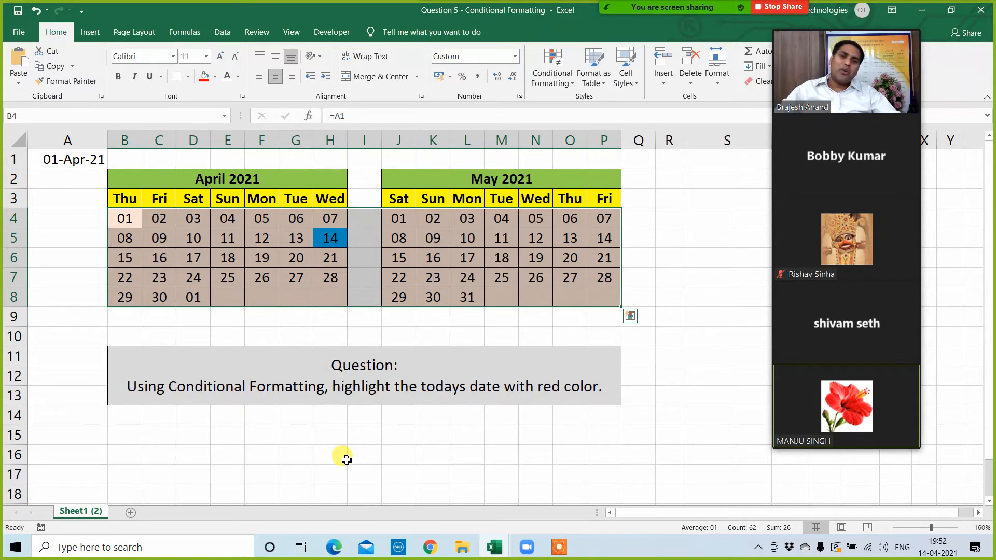
Step: Clear the conditional formatting rules from the entire sheet
left_click(550, 83)
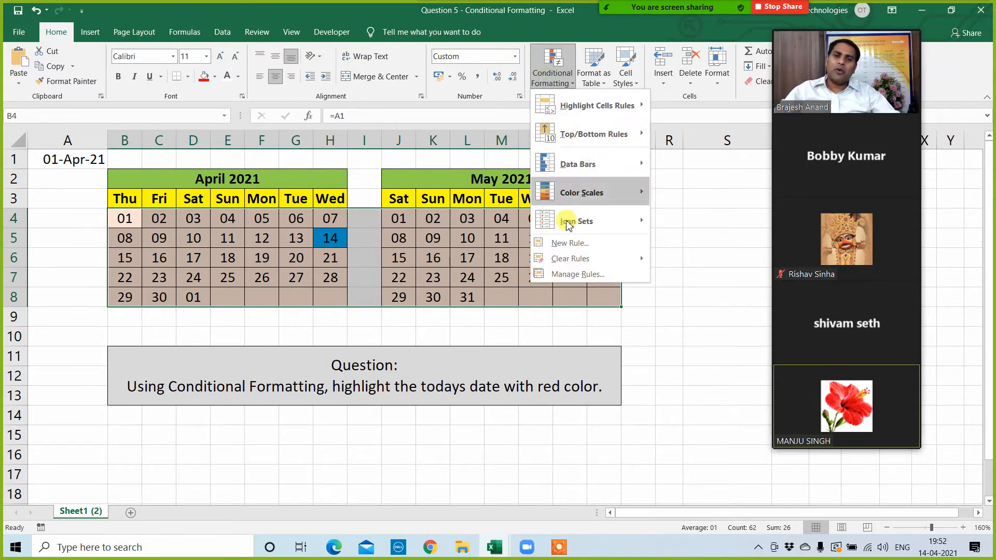
mouse_move(574, 258)
left_click(692, 275)
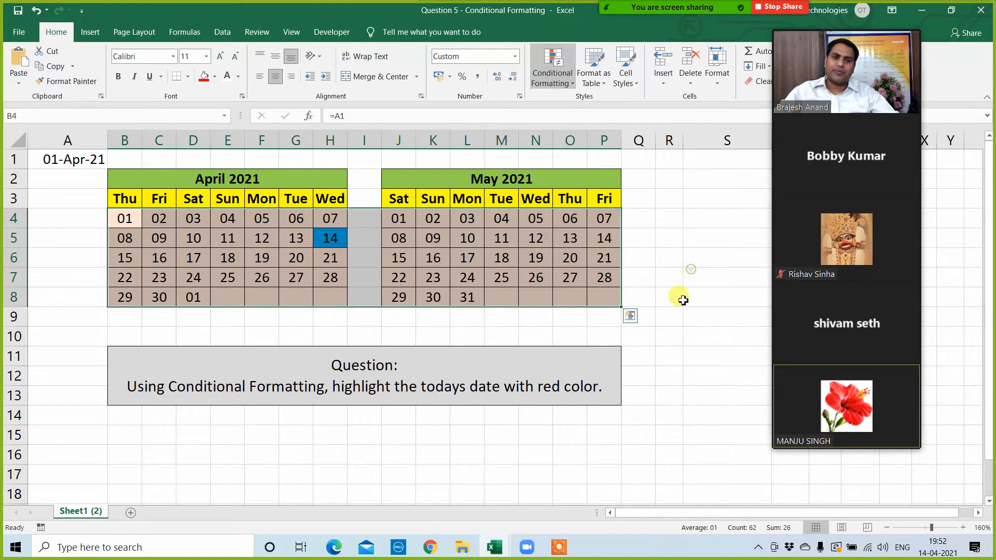
left_click(521, 453)
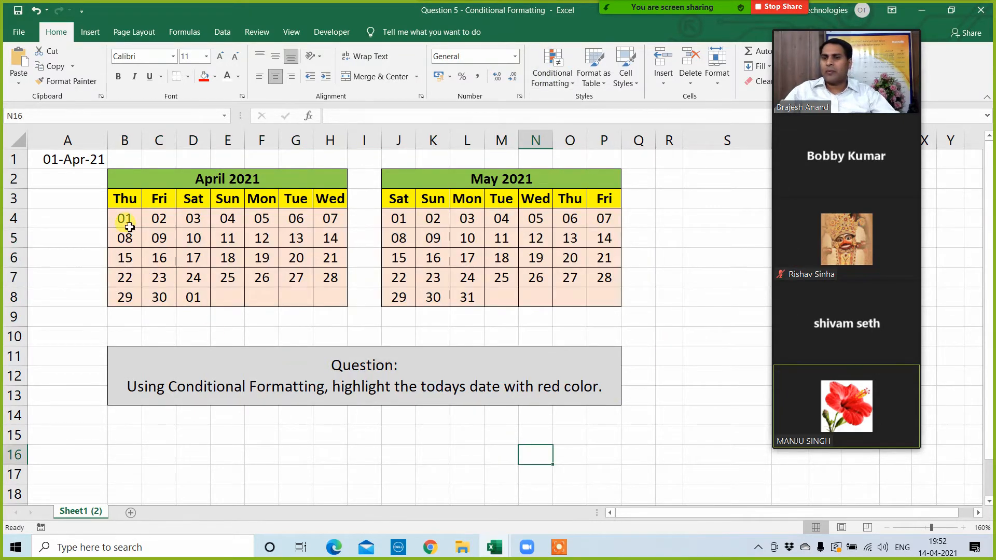
Step: Create an A Date Occurring highlight rule for the calendar range B4:P8 and set the date condition to Today
left_click_drag(127, 220, 591, 297)
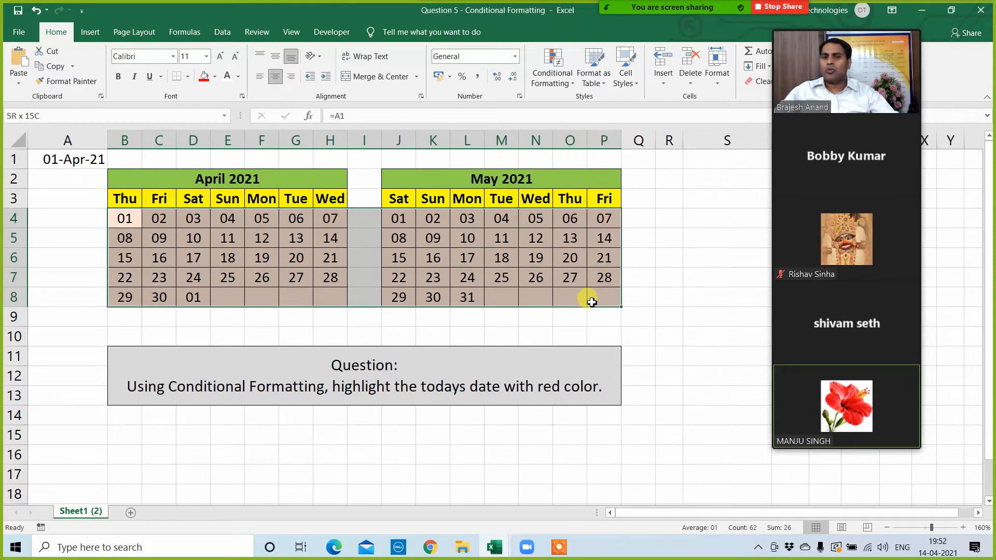
left_click(558, 84)
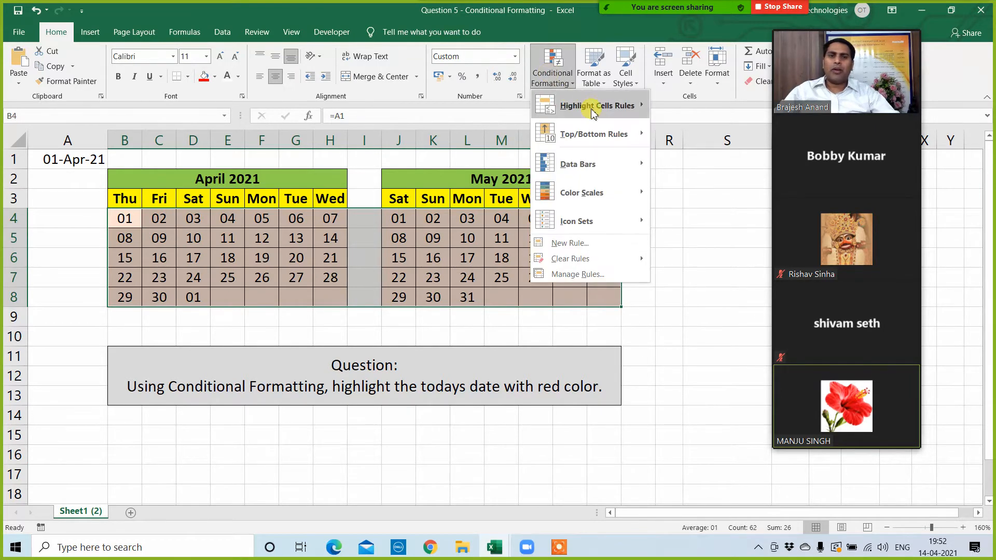
mouse_move(593, 112)
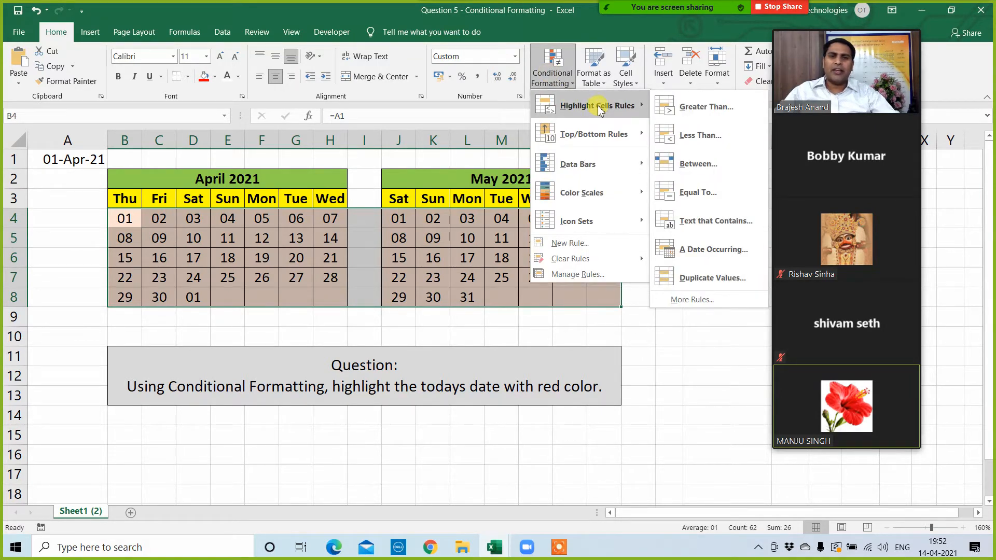
left_click(696, 248)
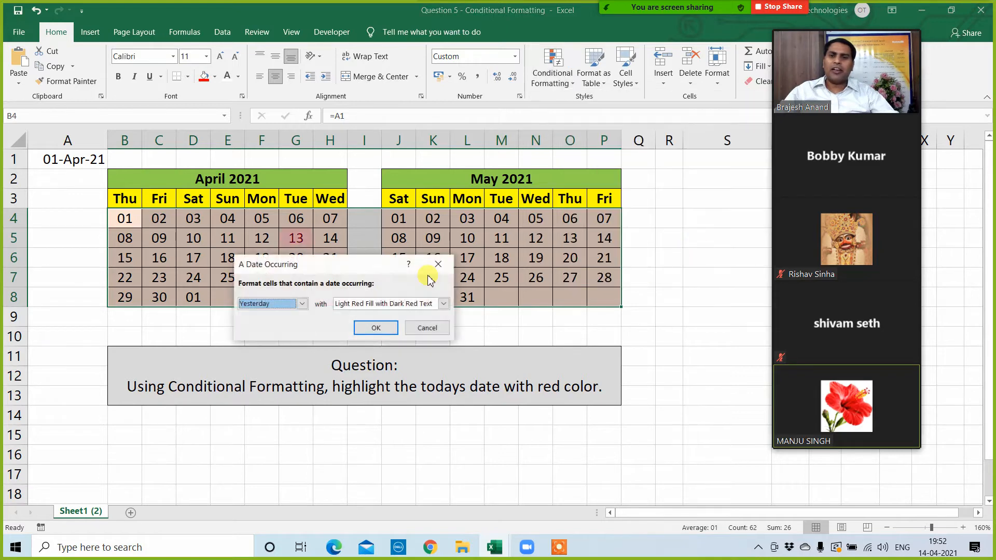
left_click(302, 304)
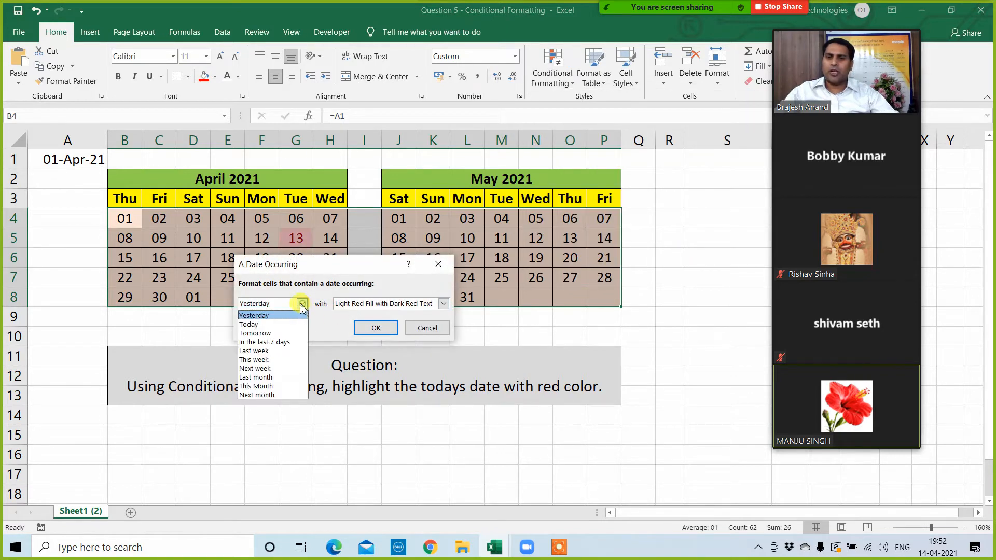
left_click(268, 325)
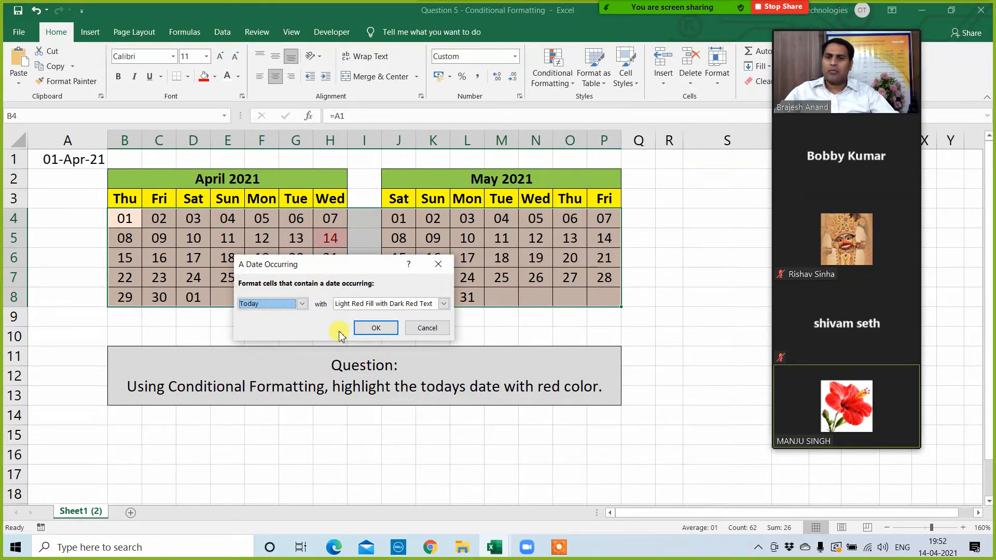
Step: Give the Today rule a custom format with a red fill and apply it to the calendars
left_click(443, 304)
left_click(352, 368)
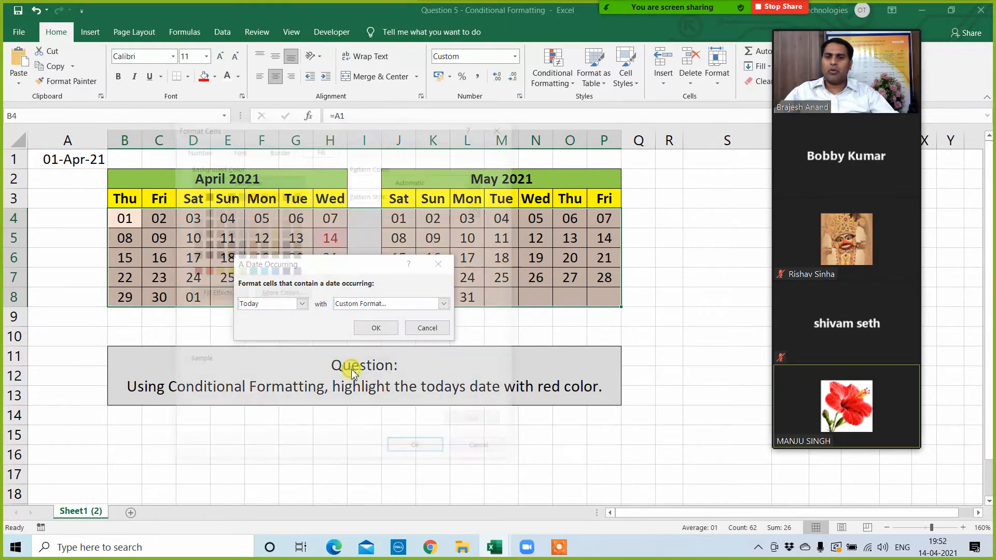
left_click(206, 270)
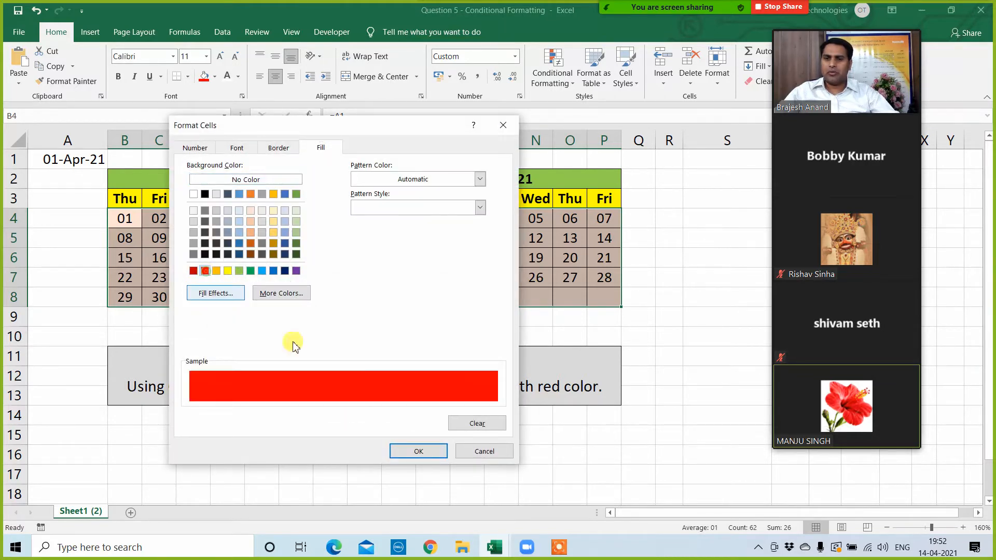
left_click(415, 451)
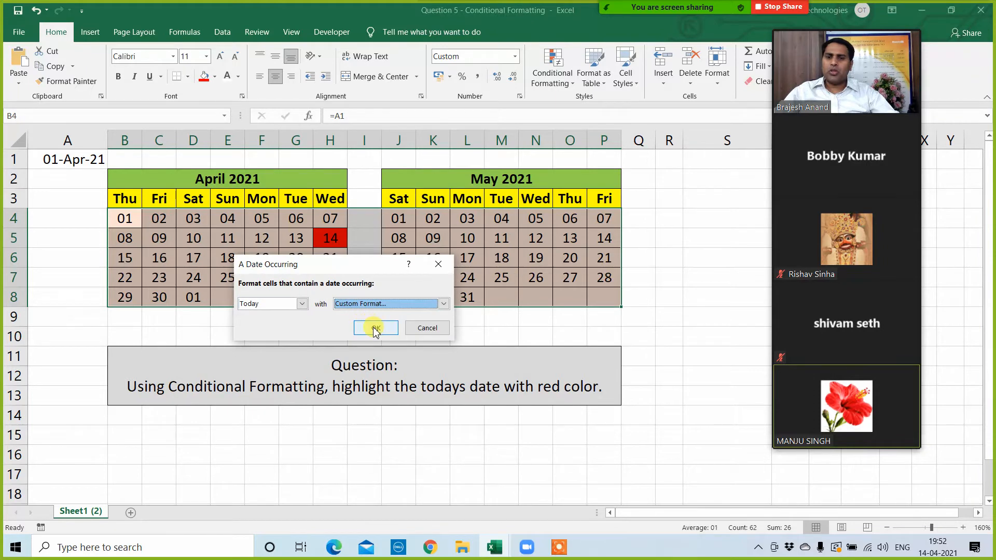
left_click(366, 325)
left_click(351, 435)
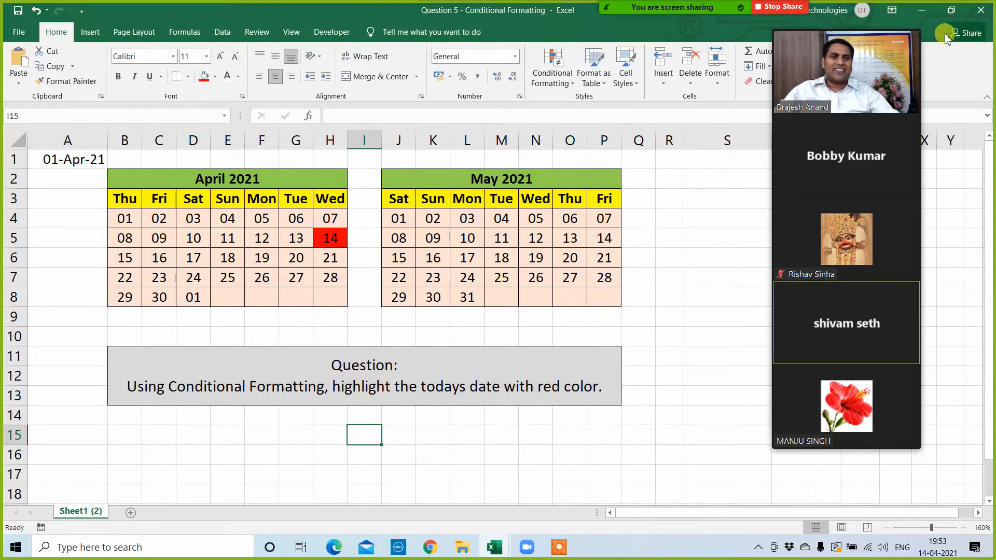
Step: Move the meeting video panel away from the ribbon commands and shrink it to a single speaker thumbnail
mouse_move(860, 26)
left_click_drag(859, 27, 929, 20)
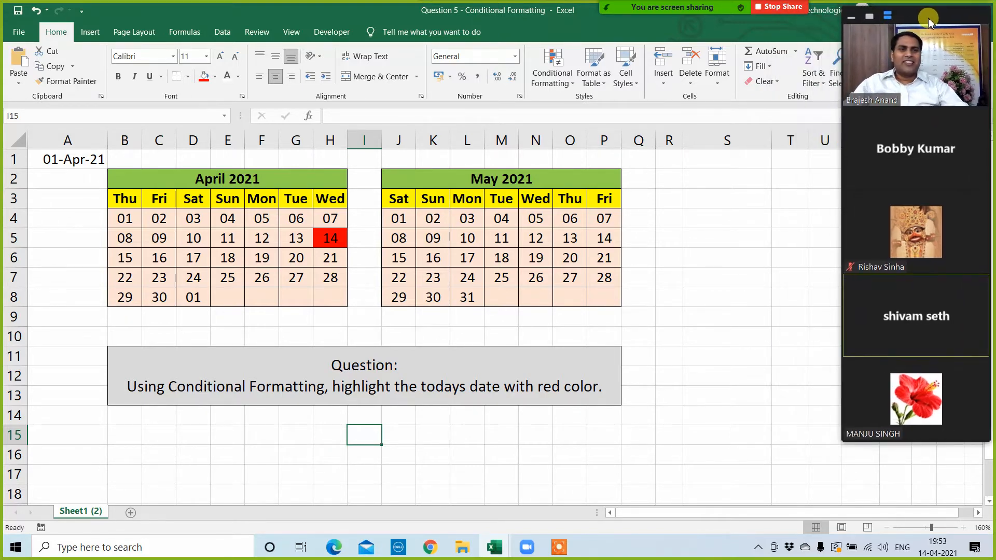
left_click(870, 17)
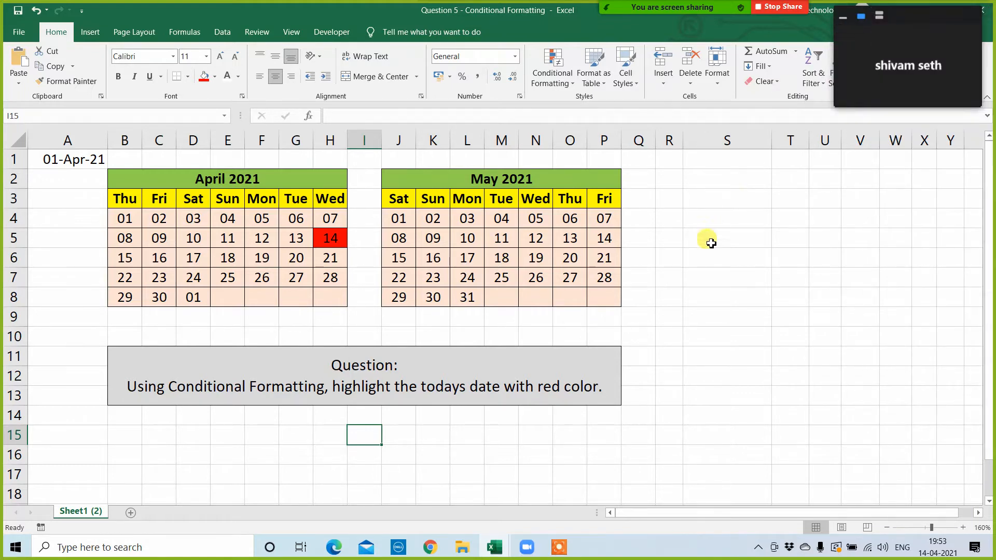
Step: Close the Question 5 workbook without saving, close the fin for workbook, and open Question 6 - Conditional Formatting
left_click(982, 9)
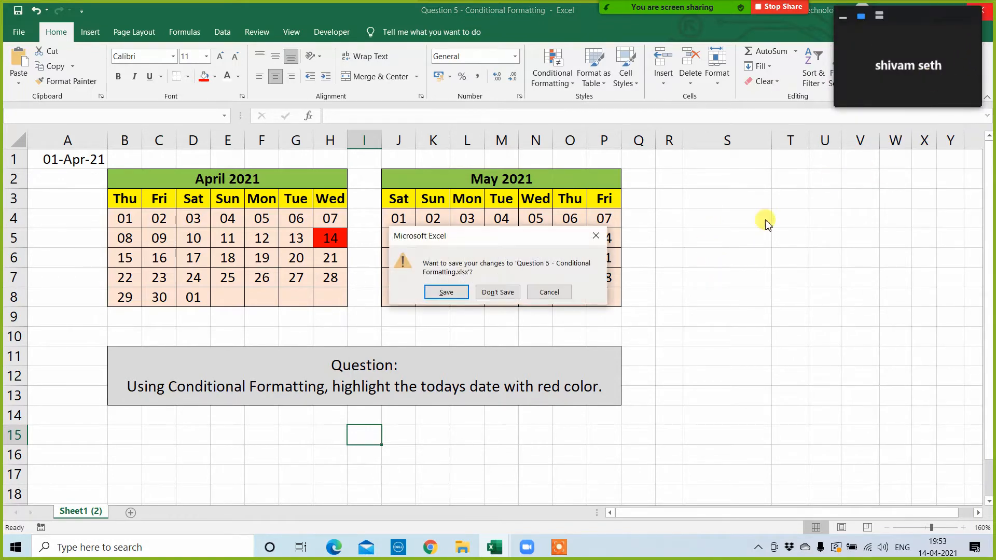
left_click(499, 292)
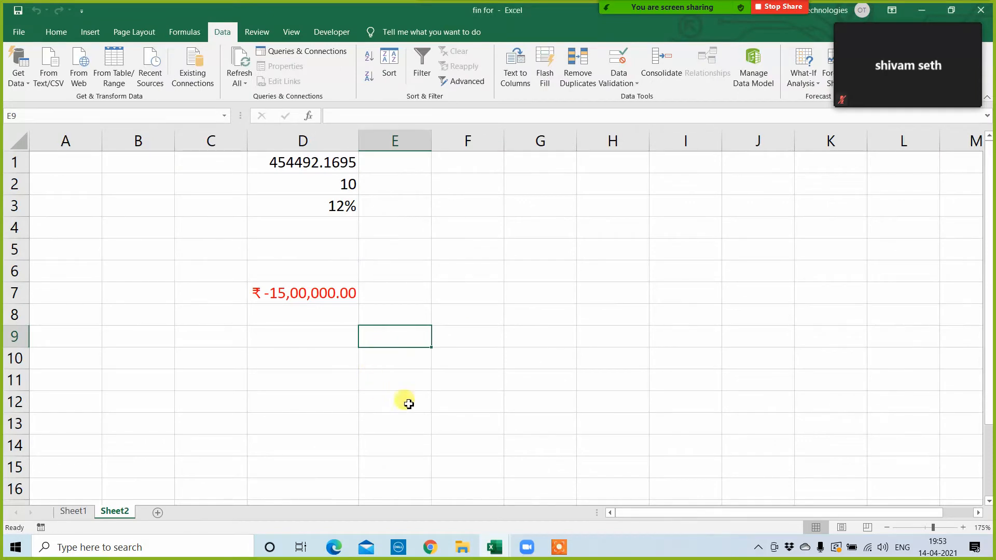
left_click(981, 9)
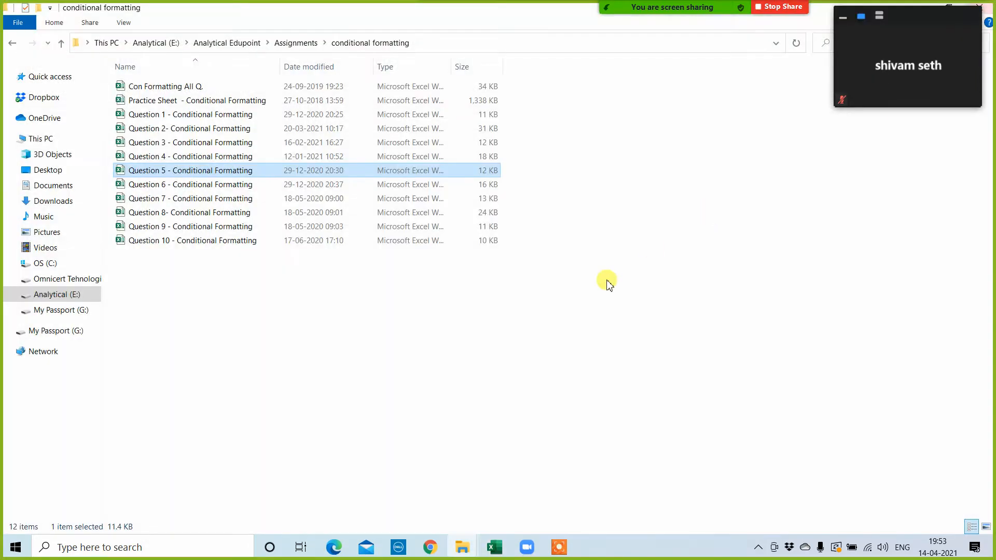
double_click(148, 186)
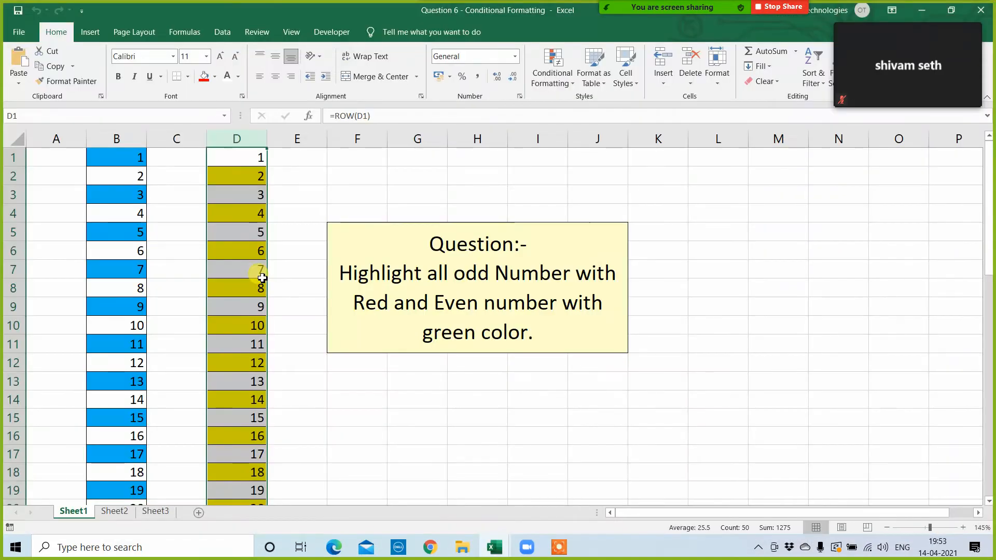
Step: Clear the conditional formatting rules from the entire Sheet1 of Question 6 and select the question text cell
left_click(565, 81)
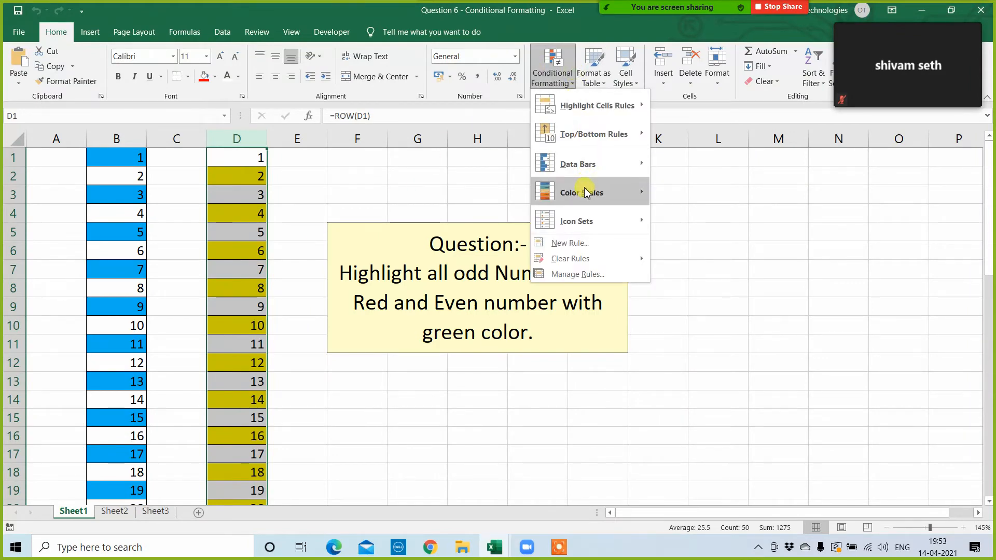
mouse_move(587, 259)
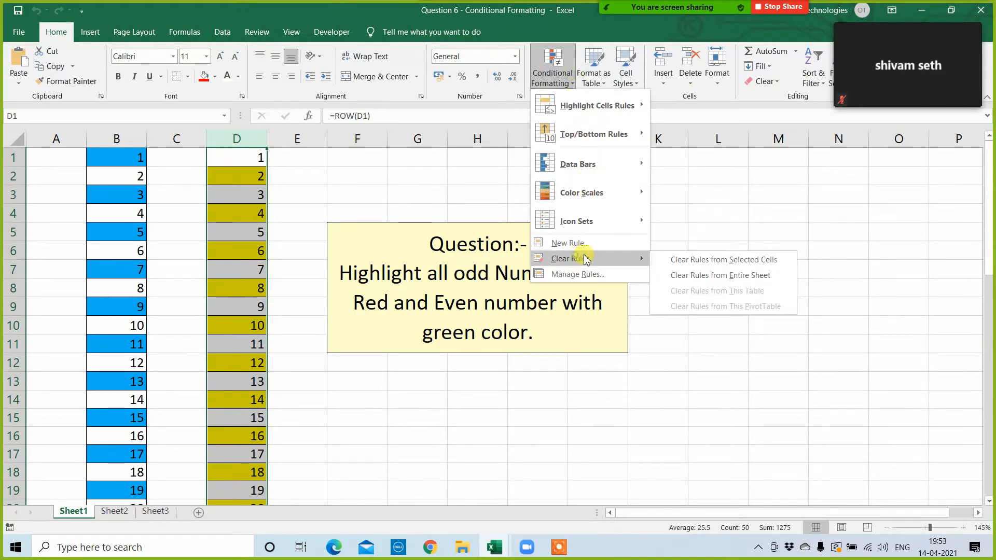
left_click(716, 275)
left_click(482, 399)
left_click(399, 246)
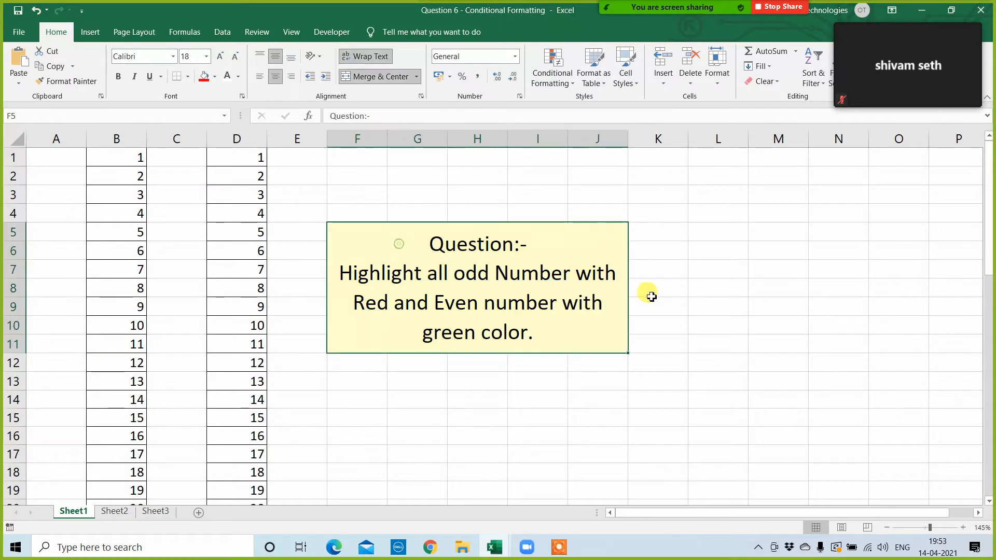
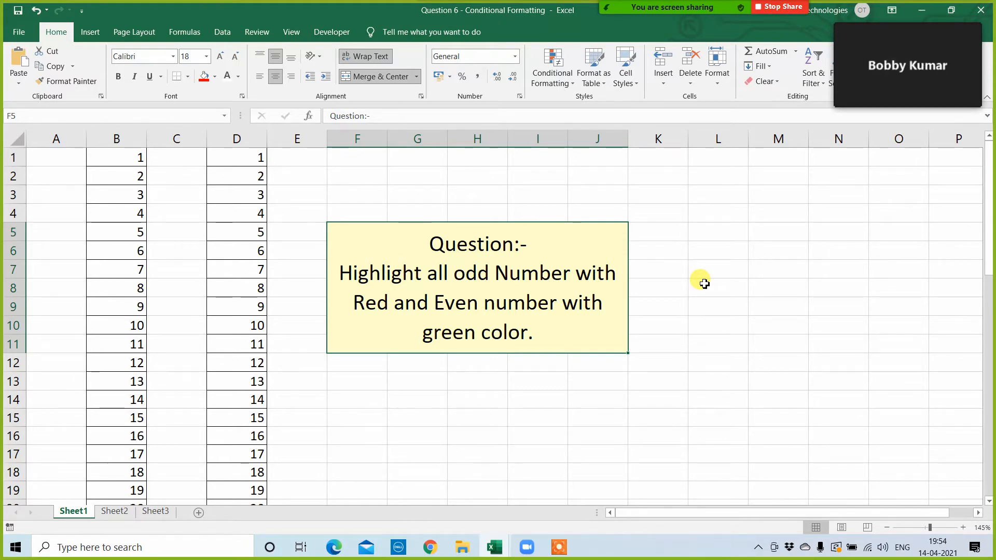
Step: Start a new conditional formatting rule for B1:B50 that uses a formula to determine which cells to format
left_click(128, 159)
key("ctrl+shift+Down")
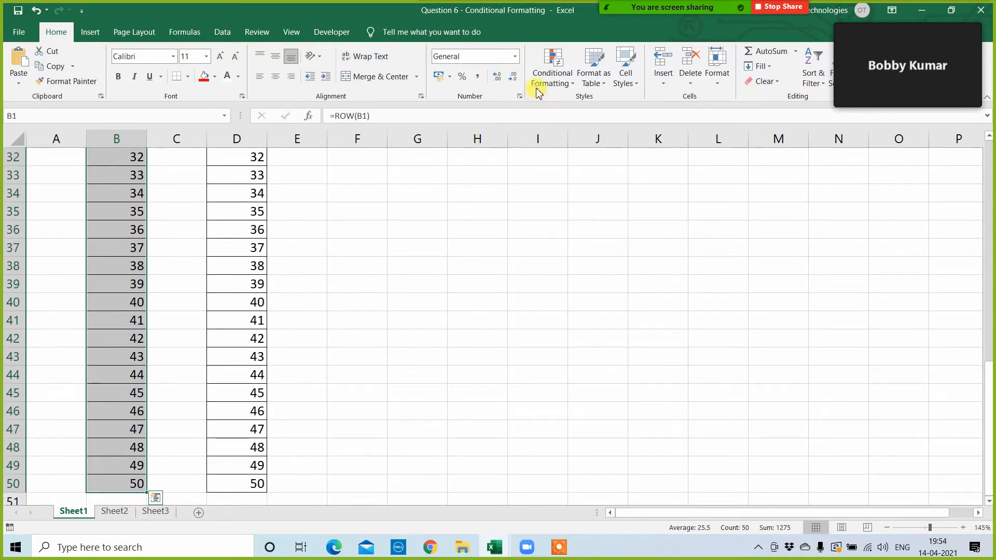
left_click(554, 69)
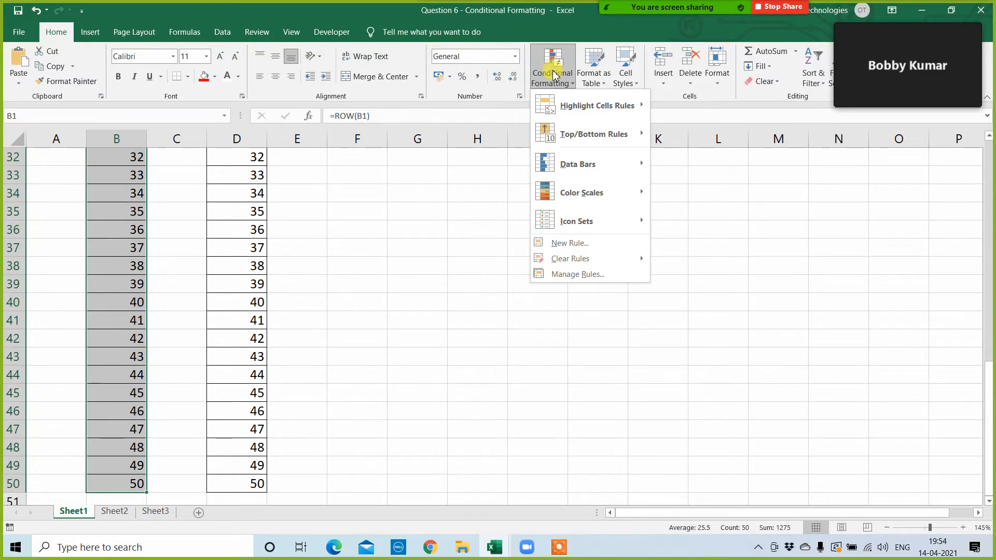
left_click(571, 275)
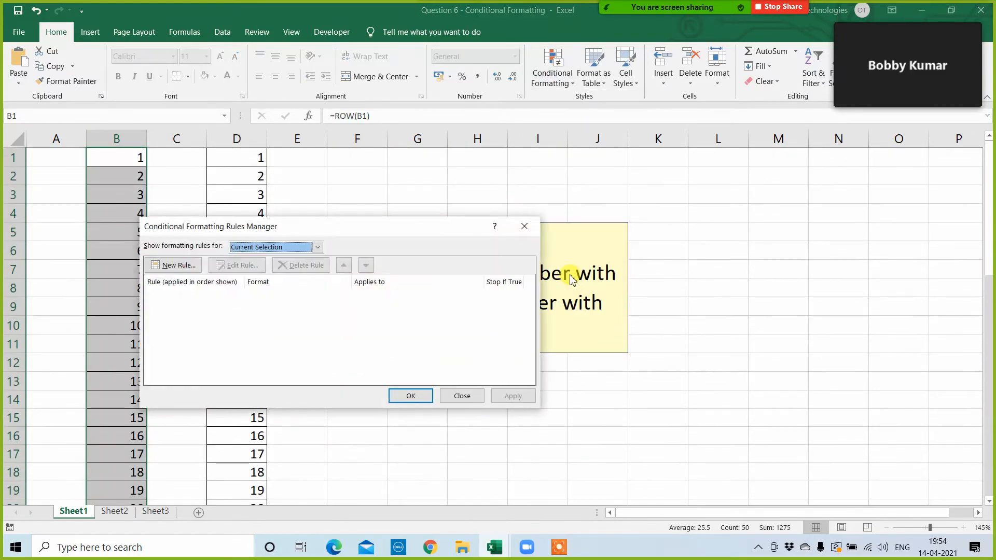
left_click(187, 267)
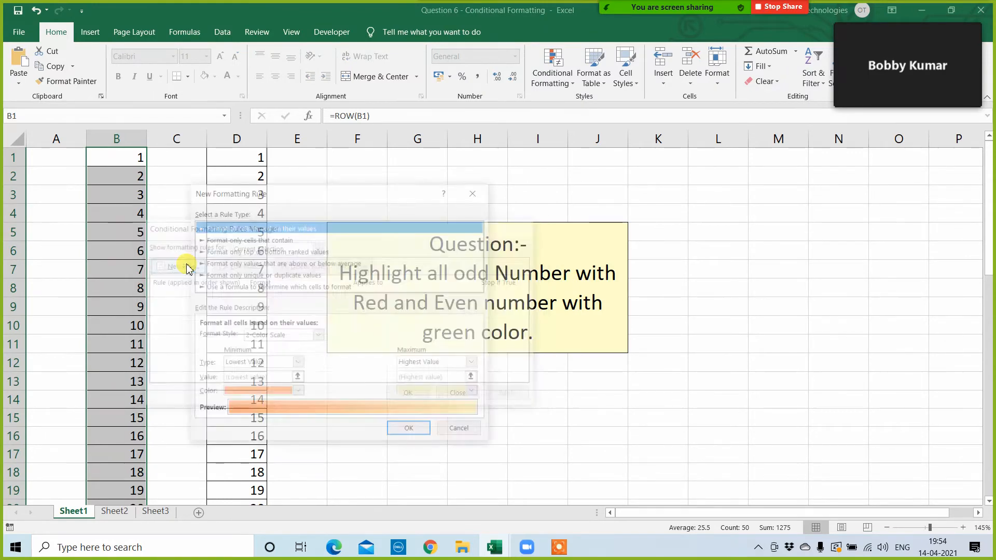
left_click_drag(410, 199, 645, 211)
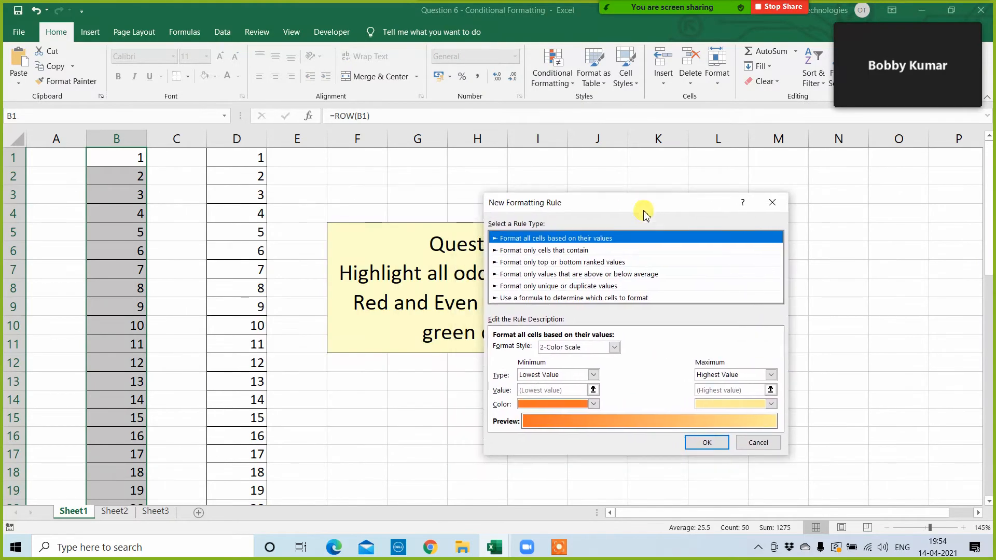
left_click(528, 297)
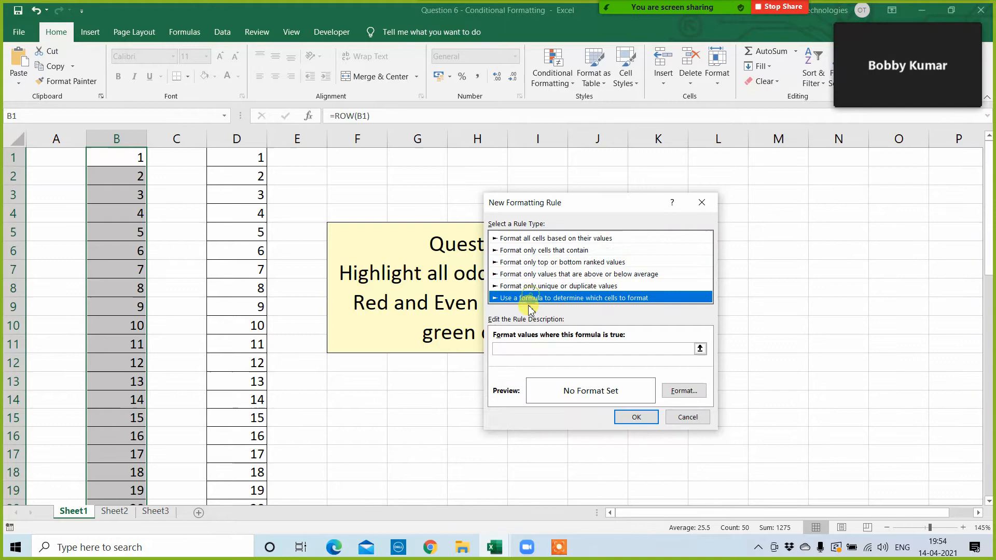
left_click(512, 349)
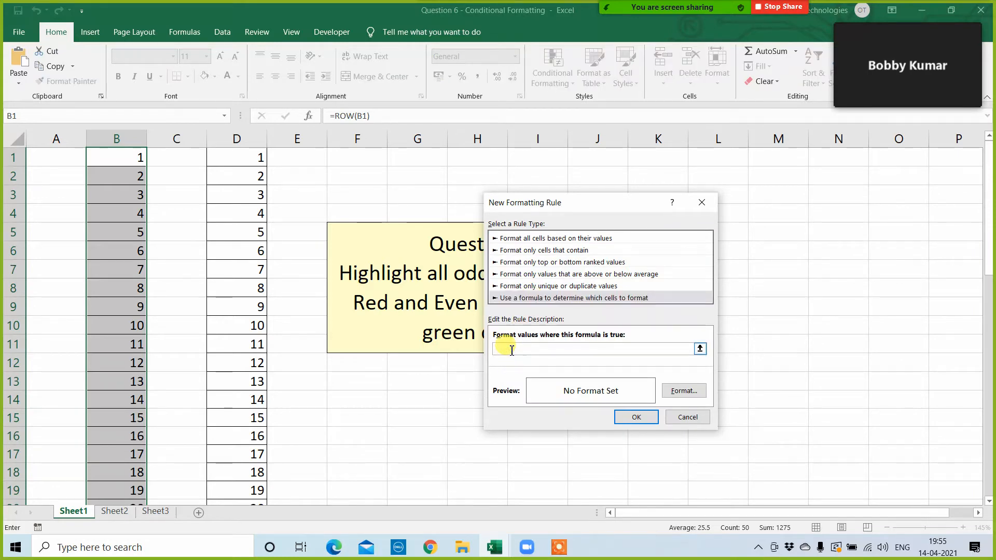
Step: Enter the rule formula =isodd($B$1:$B$50), referencing the whole number list in column B
type("=")
type("odd")
key("BackSpace")
key("BackSpace")
key("BackSpace")
type("isodd(")
left_click(120, 165)
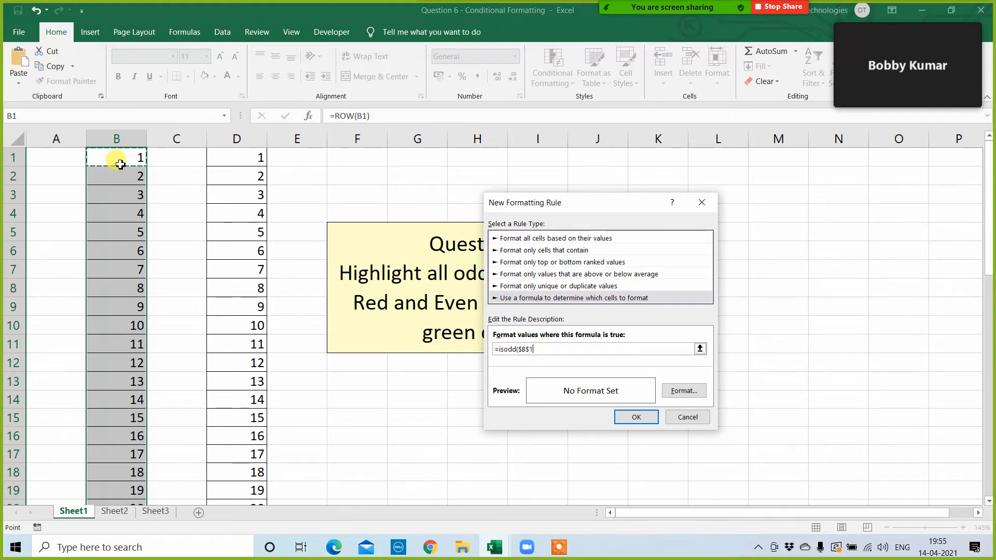
key("ctrl+shift+Down")
type(")")
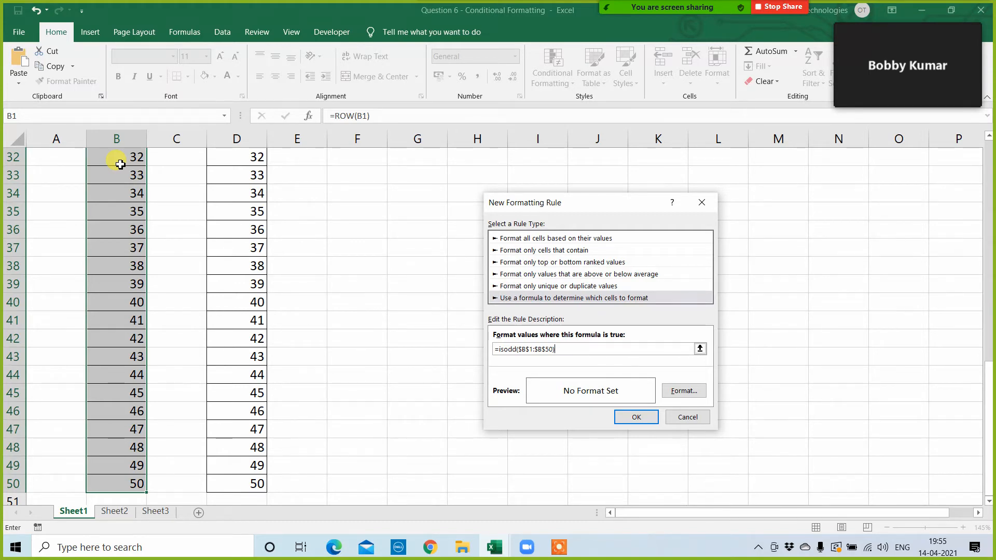
Step: Reduce the formula's range to a single row-relative reference so that it reads =isodd($B1)
key("BackSpace")
key("BackSpace")
key("BackSpace")
key("BackSpace")
key("BackSpace")
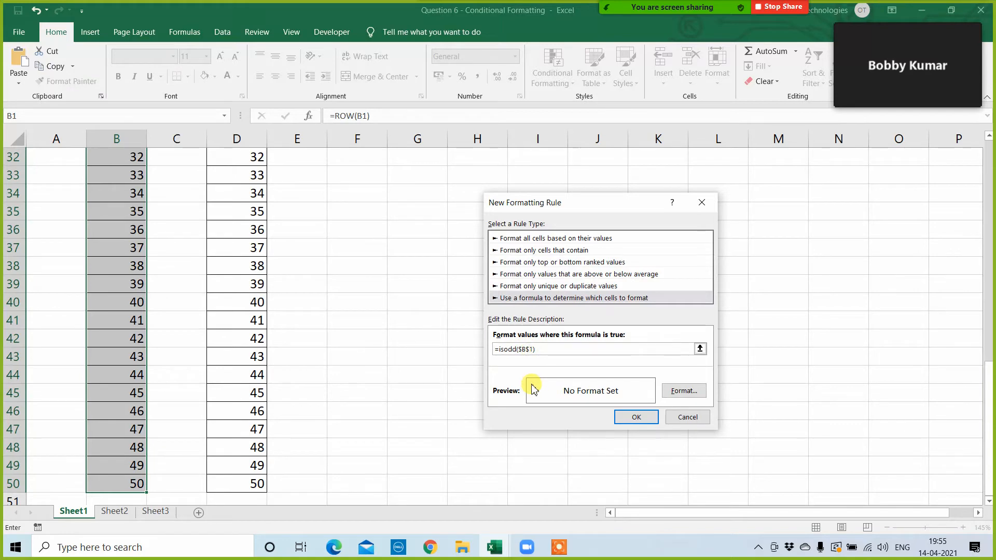
key("BackSpace")
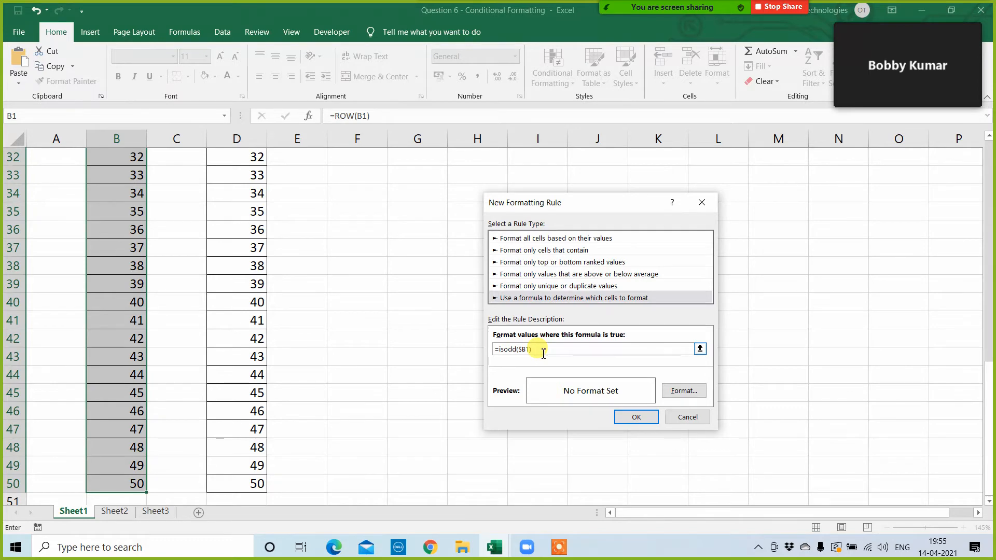
Step: Give the odd-number rule a red fill and apply it to the column B numbers
left_click(684, 392)
left_click(205, 270)
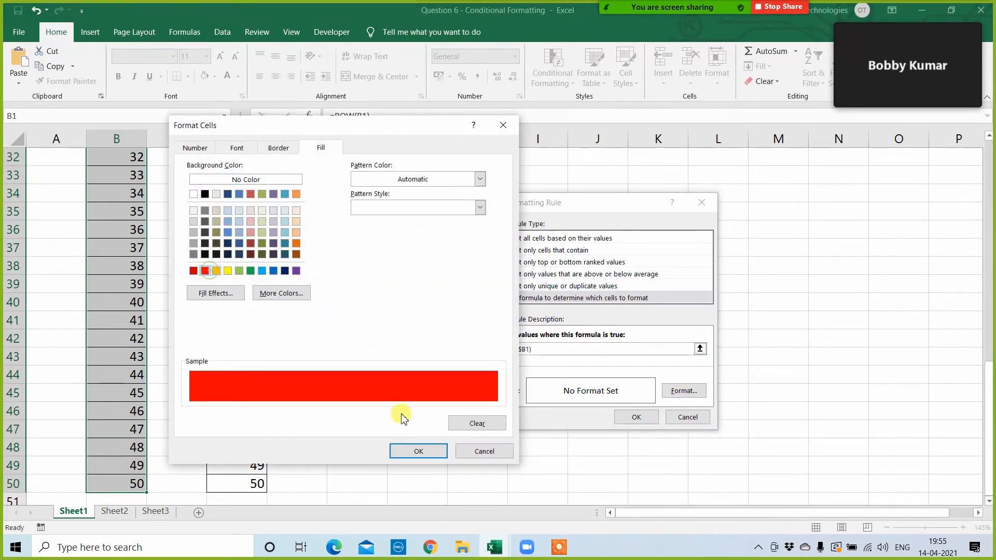
left_click(419, 451)
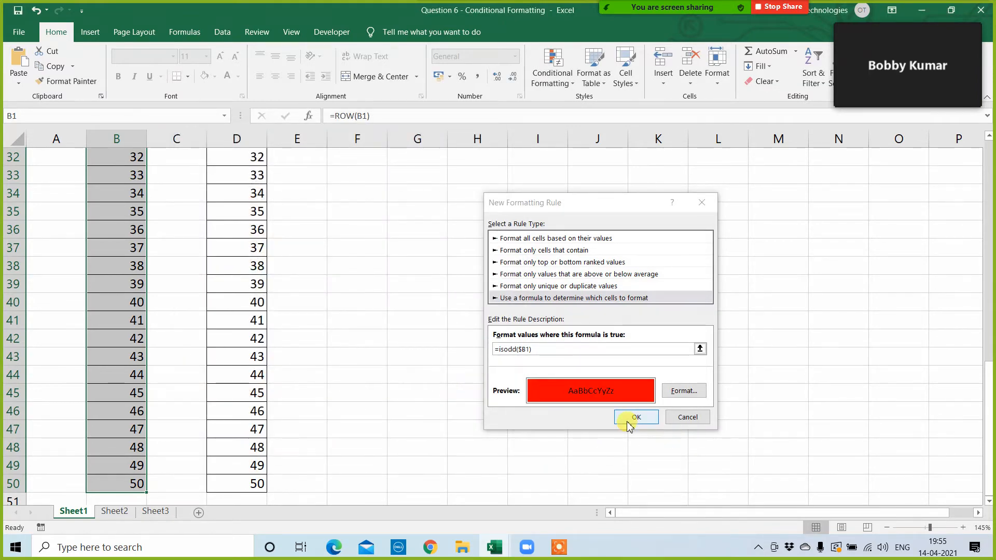
left_click(630, 420)
left_click(505, 398)
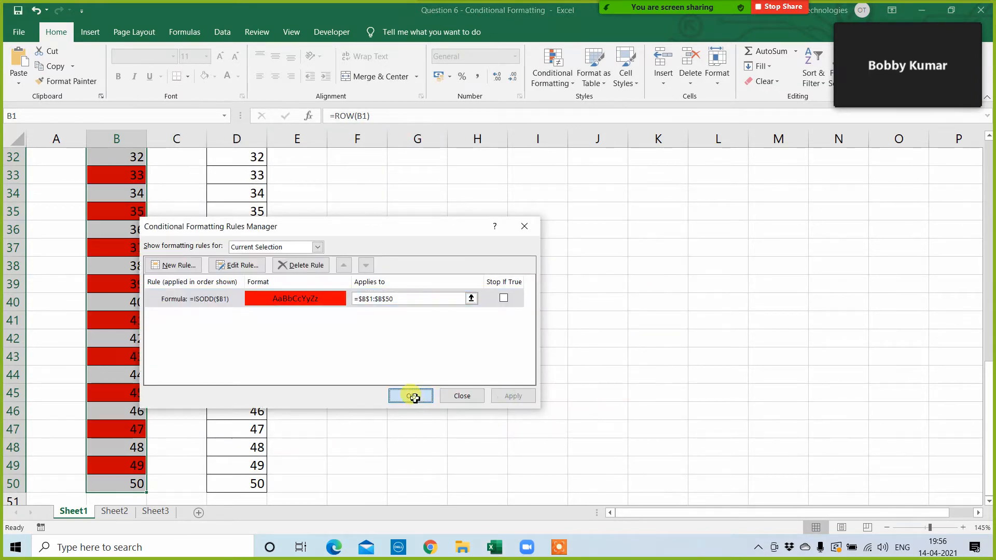
left_click(414, 397)
left_click(367, 338)
scroll(358, 342, "up", 10)
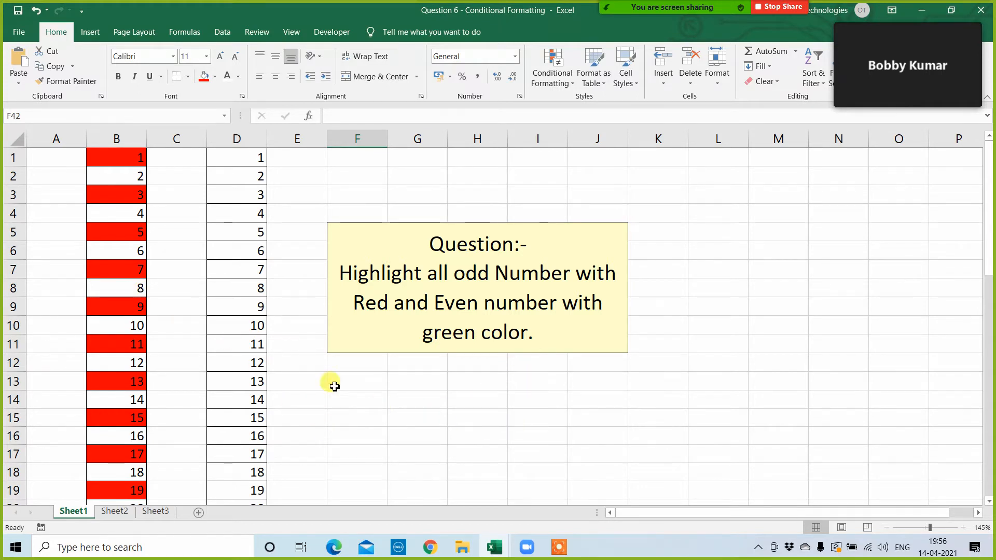
left_click(120, 155)
key("ctrl+shift+Down")
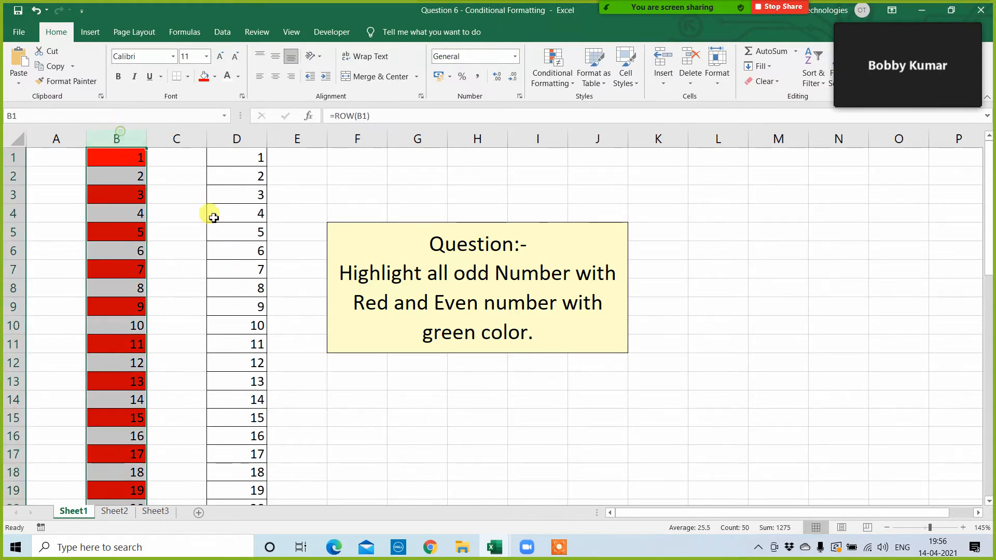
left_click(240, 154)
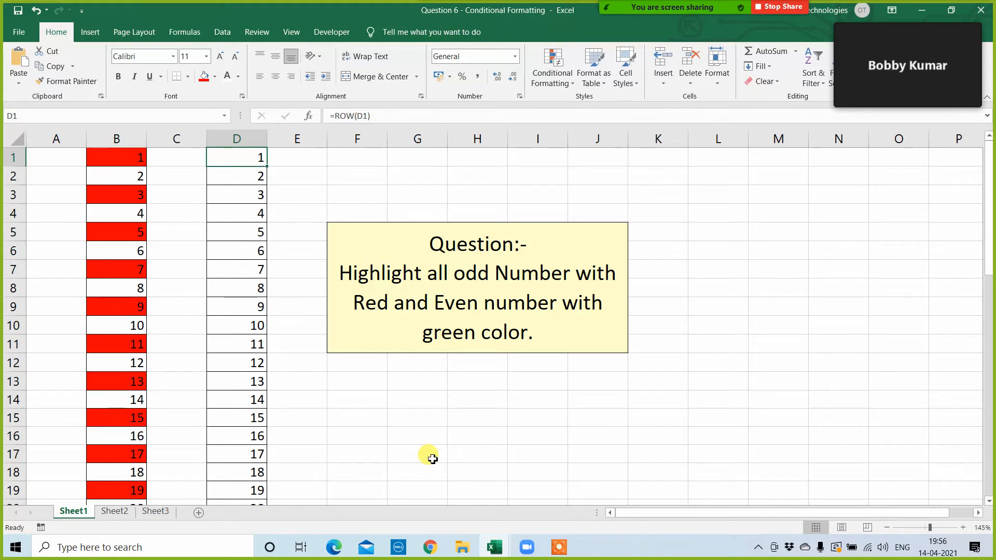
left_click(123, 156)
key("ctrl+shift+Down")
Step: Select the second number list D1:D50 and expand the meeting video panel to show several participants
left_click(234, 152)
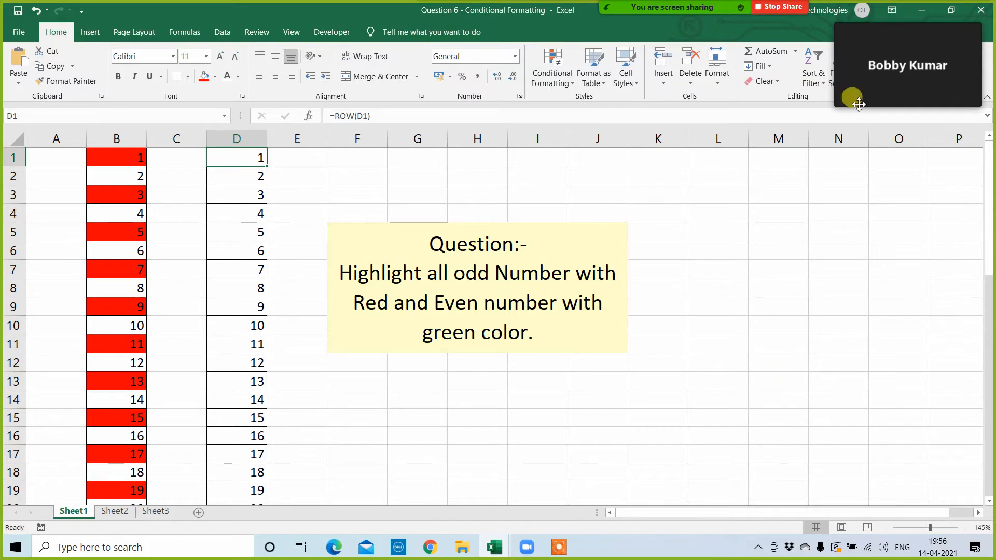
left_click(878, 19)
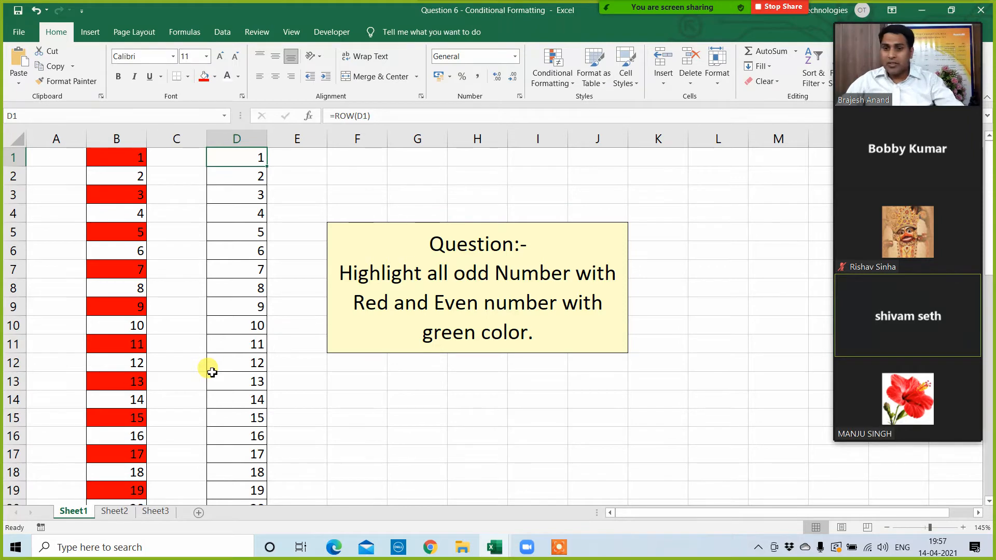
key("ctrl+shift+Down")
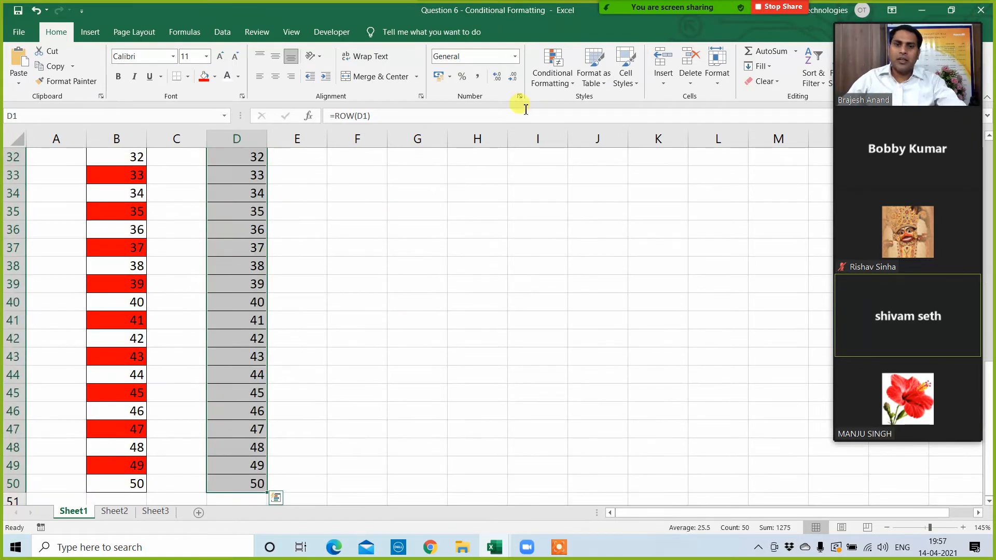
Step: Browse the Highlight Cells and Top/Bottom rule options and admit the waiting participant to the meeting
left_click(551, 78)
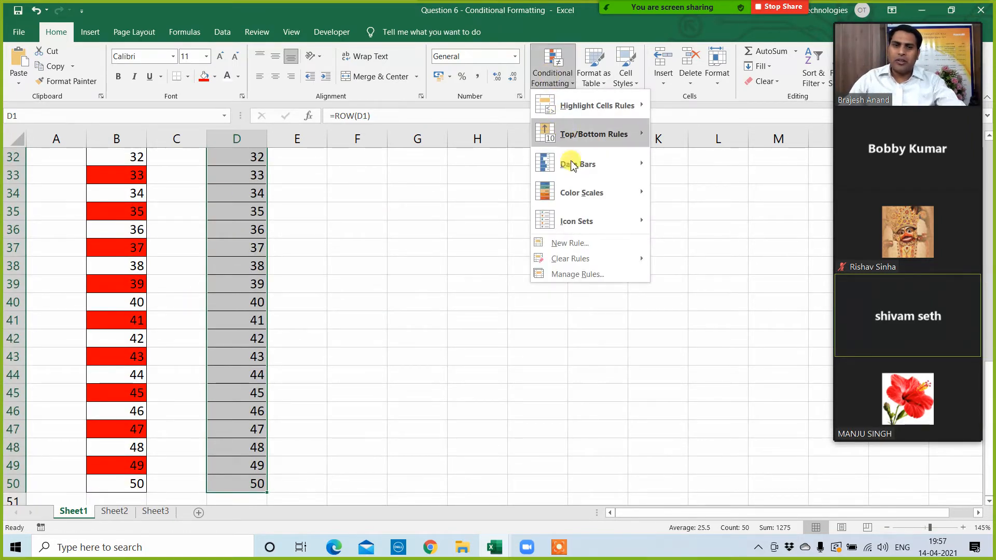
mouse_move(595, 107)
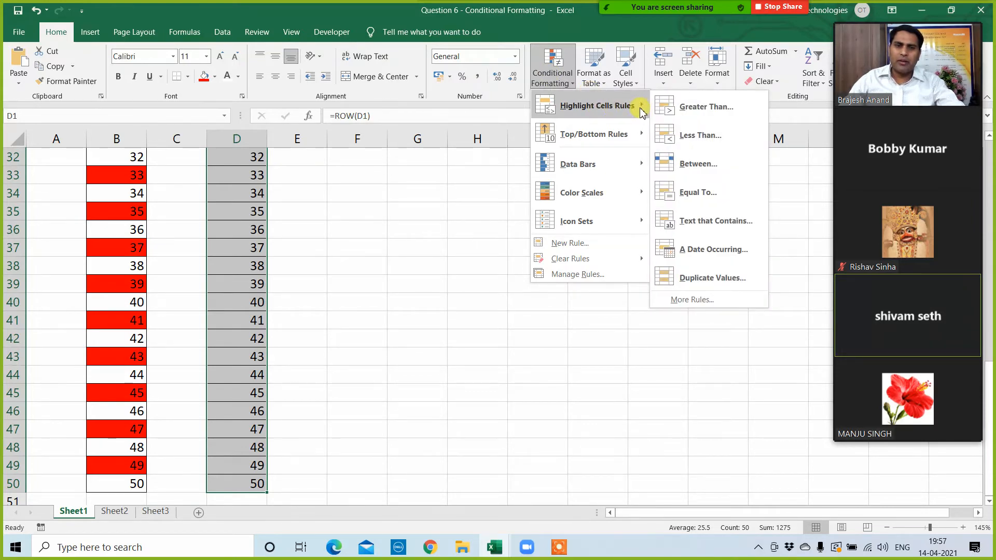
mouse_move(626, 138)
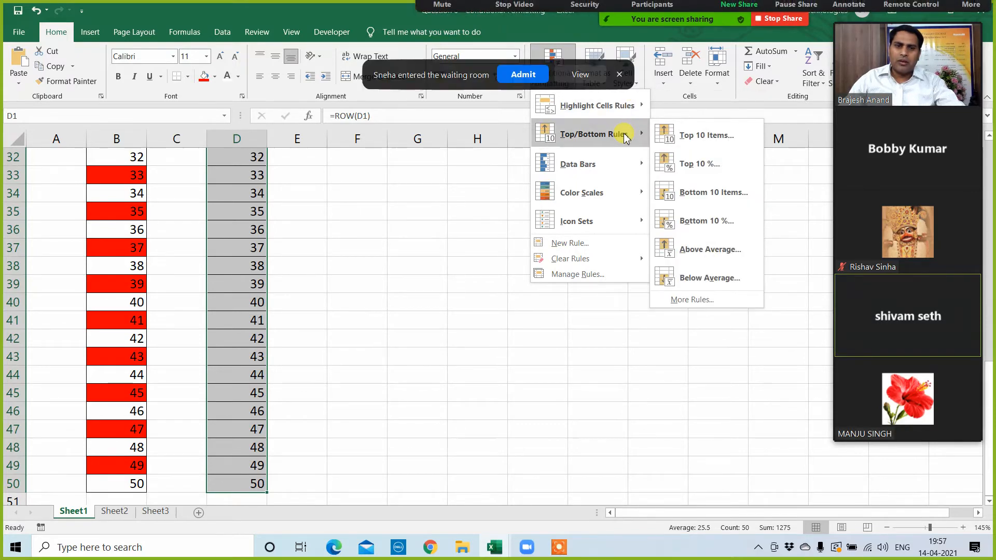
left_click(537, 77)
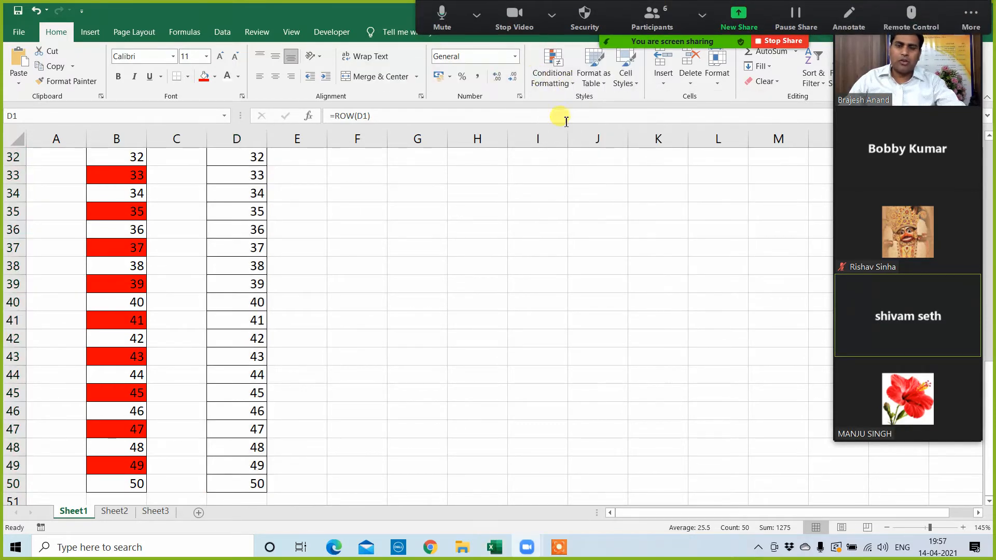
Step: Start a new formula-based conditional formatting rule for D1:D50 and move its dialog clear of the column D numbers
scroll(317, 220, "up", 11)
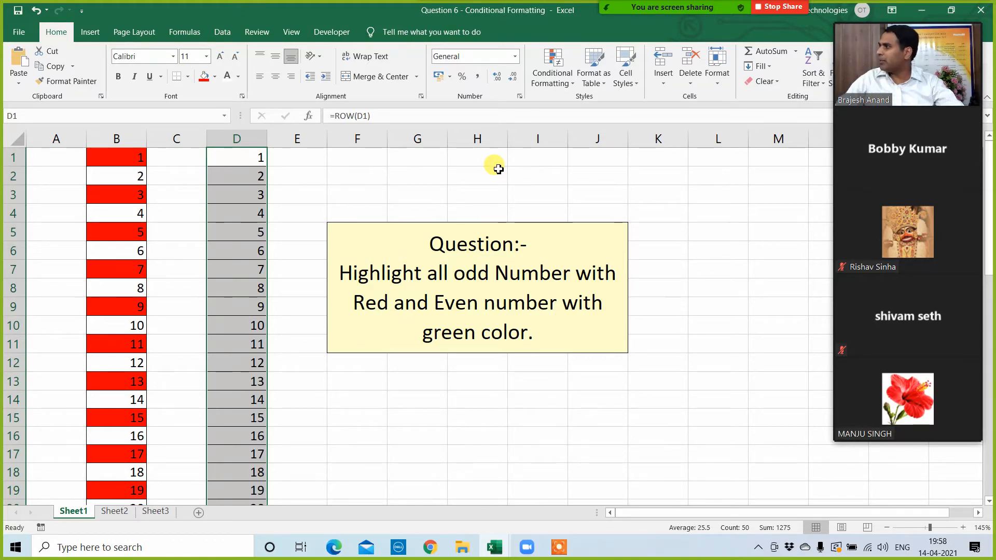
left_click(555, 67)
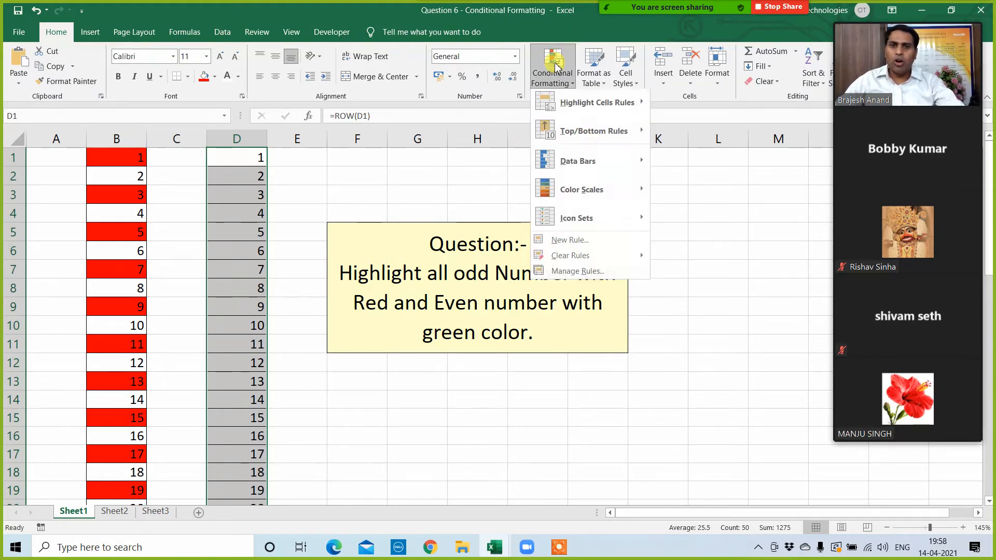
left_click(578, 270)
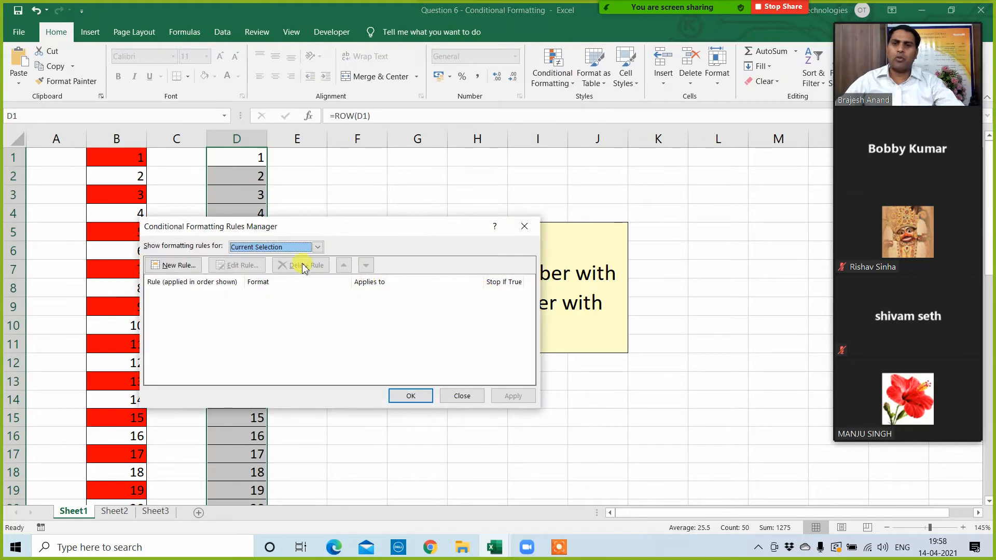
left_click(177, 265)
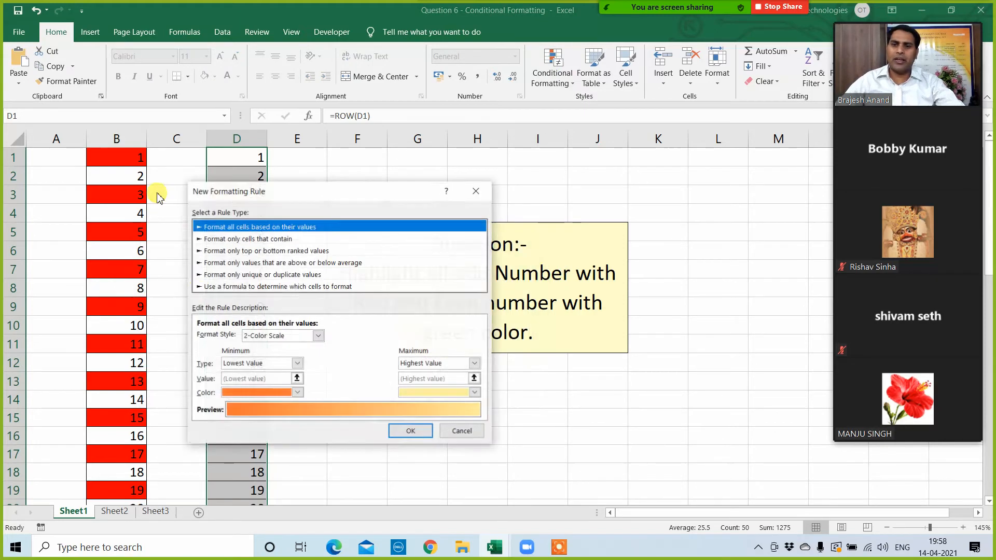
left_click(259, 288)
left_click_drag(332, 186, 541, 154)
Step: Enter the even-number rule formula =mod($D1,2)=0 for the column D list
left_click(439, 309)
type("=")
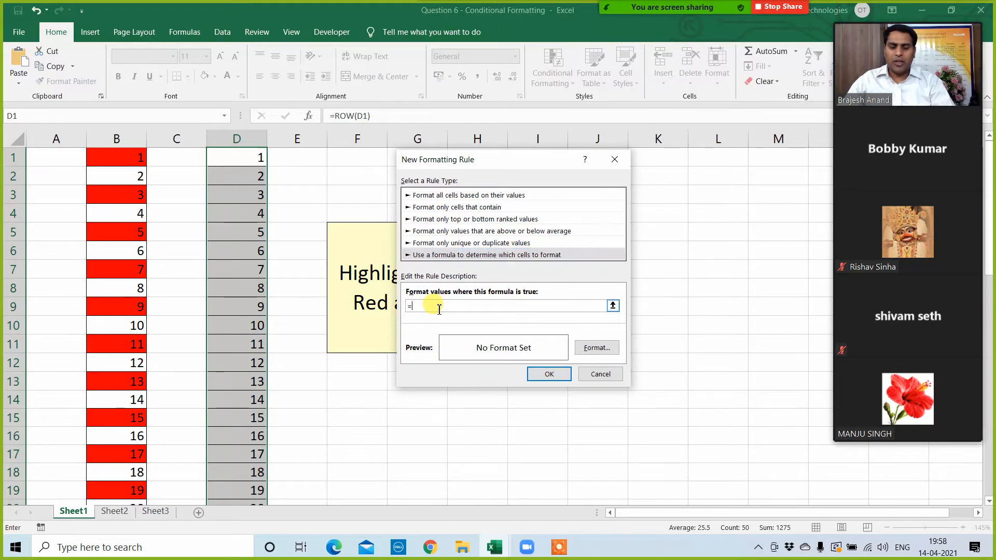
type("mod")
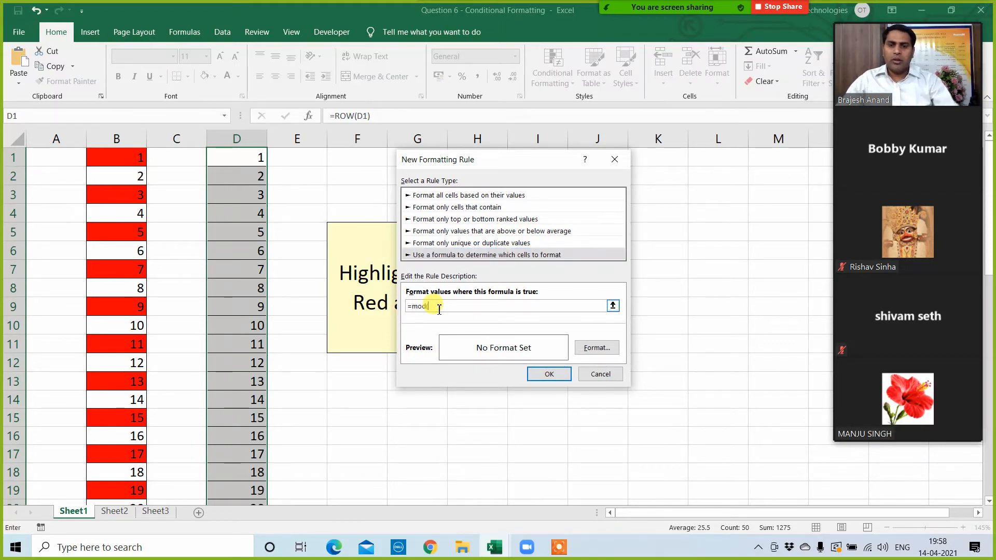
type("(")
left_click(237, 157)
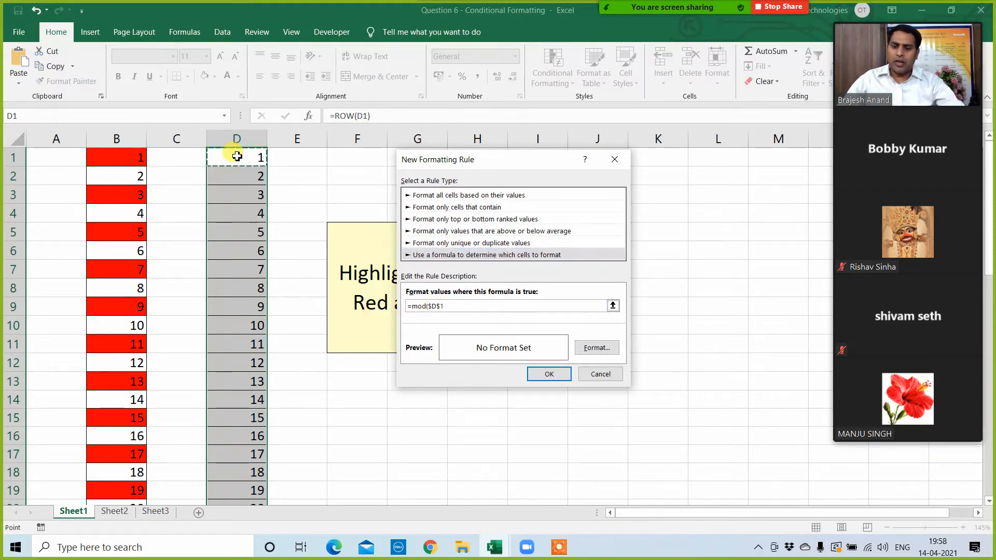
key("F4")
key("F4")
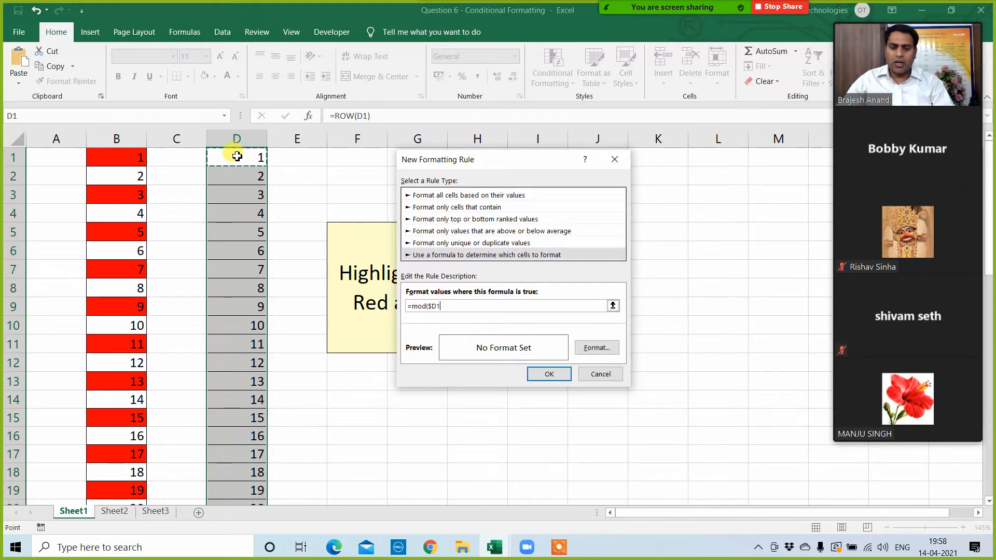
type(",2")
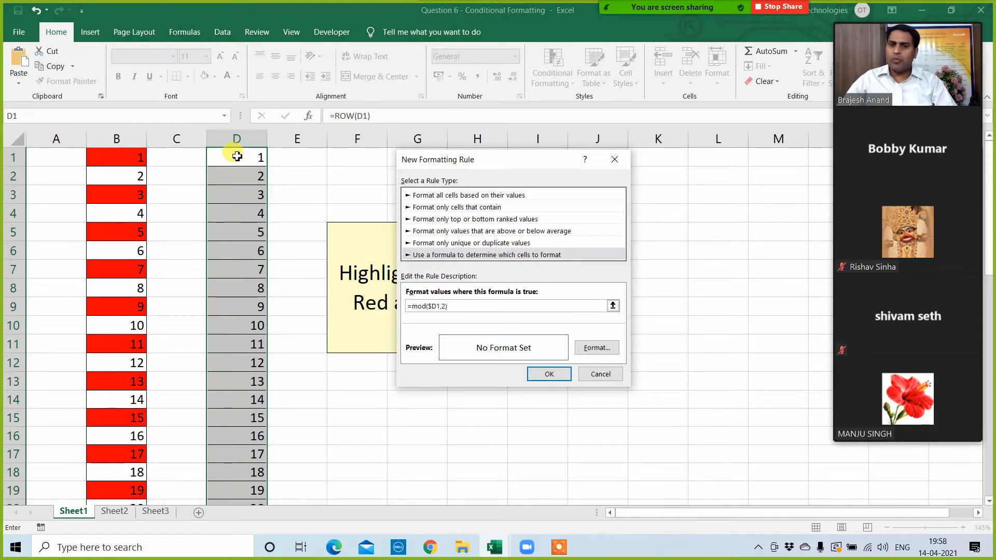
type(")=0")
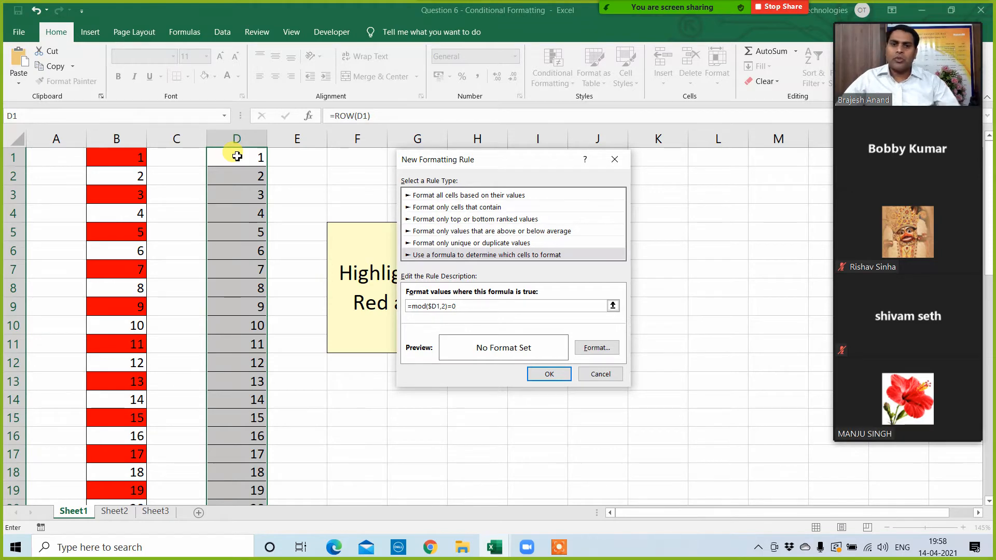
Step: Give the even-number rule a light green fill and apply it to D1:D50
left_click(603, 353)
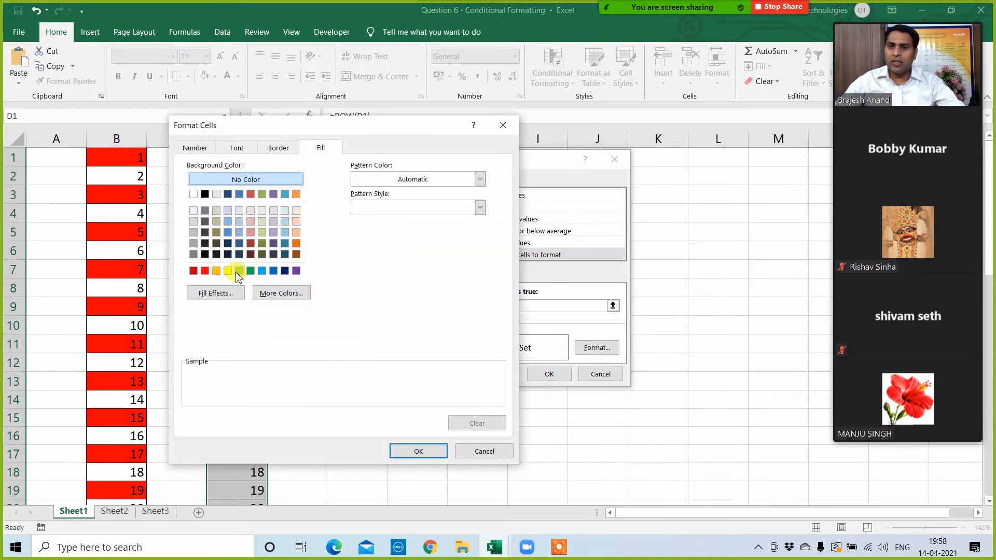
left_click(238, 270)
left_click(415, 452)
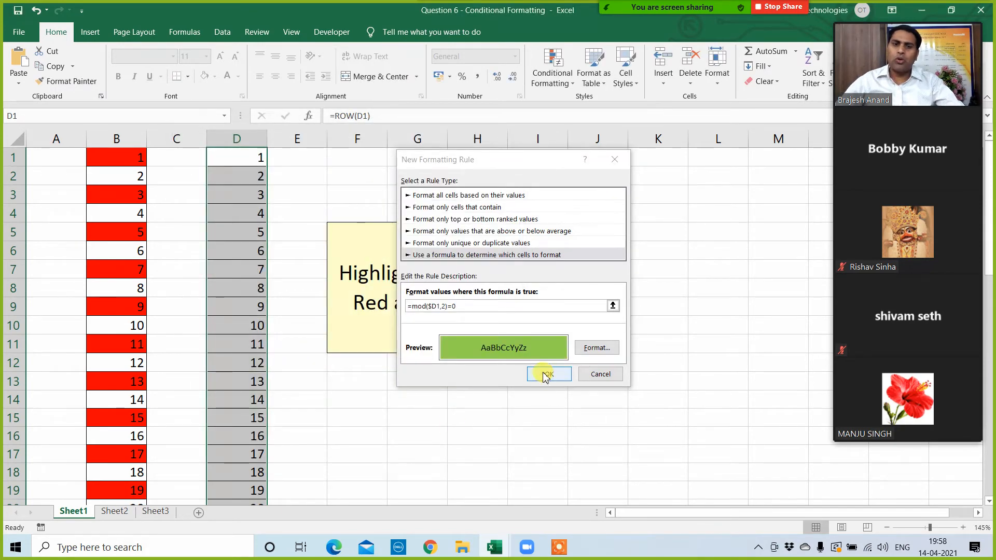
left_click(548, 376)
left_click(510, 394)
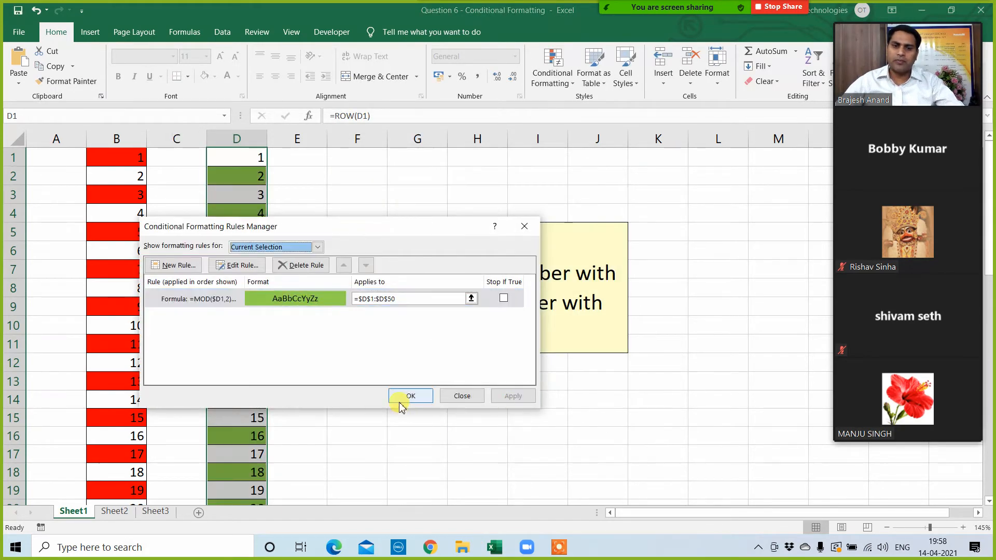
left_click(406, 394)
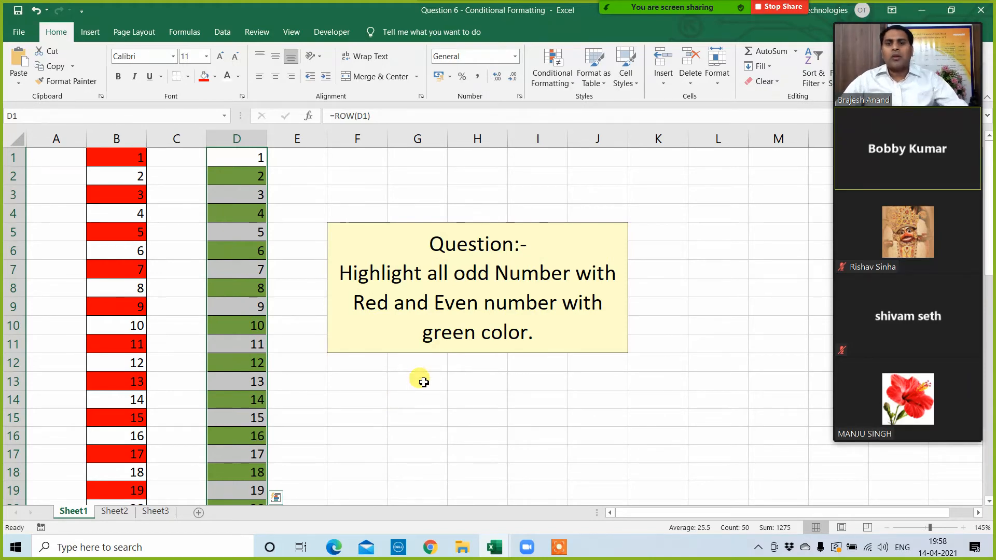
Step: Enter the test formula =mod(15,3) in cell G16 below the question box
scroll(446, 386, "down", 3)
left_click(444, 285)
left_click(425, 262)
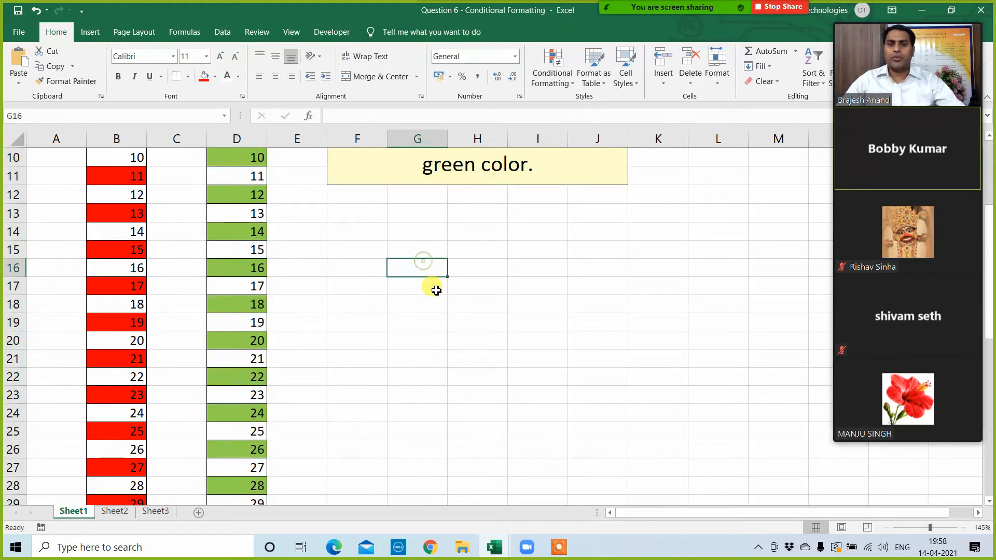
type("=mod")
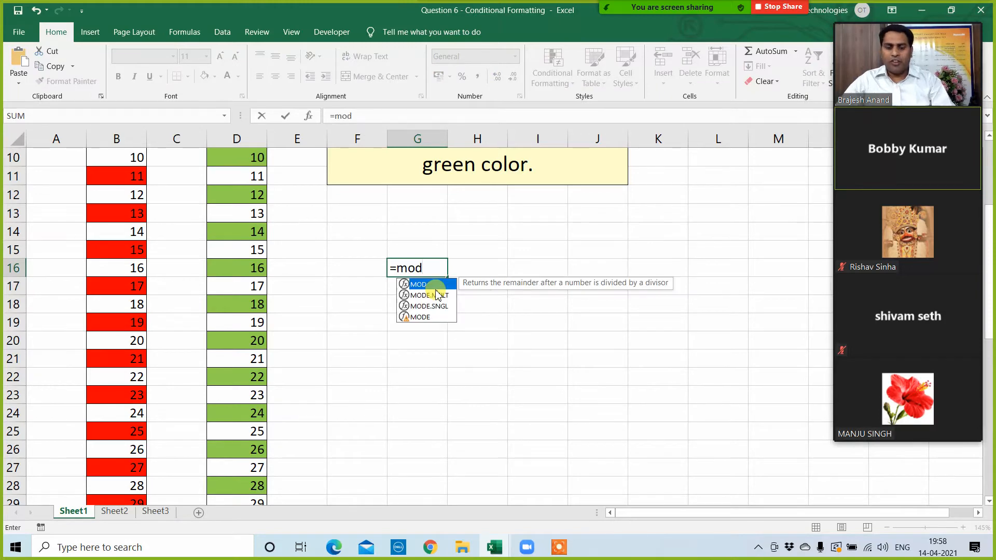
type("(15")
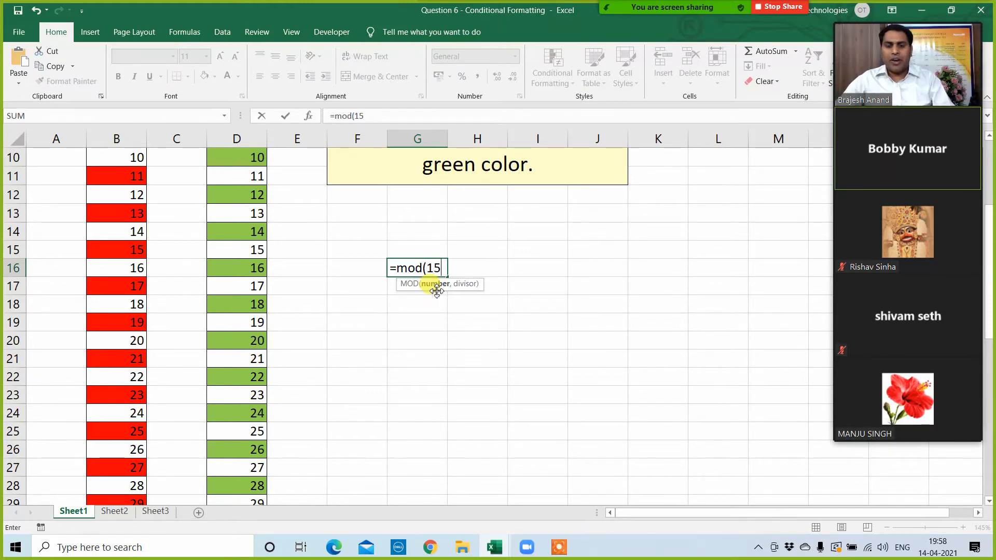
type(",")
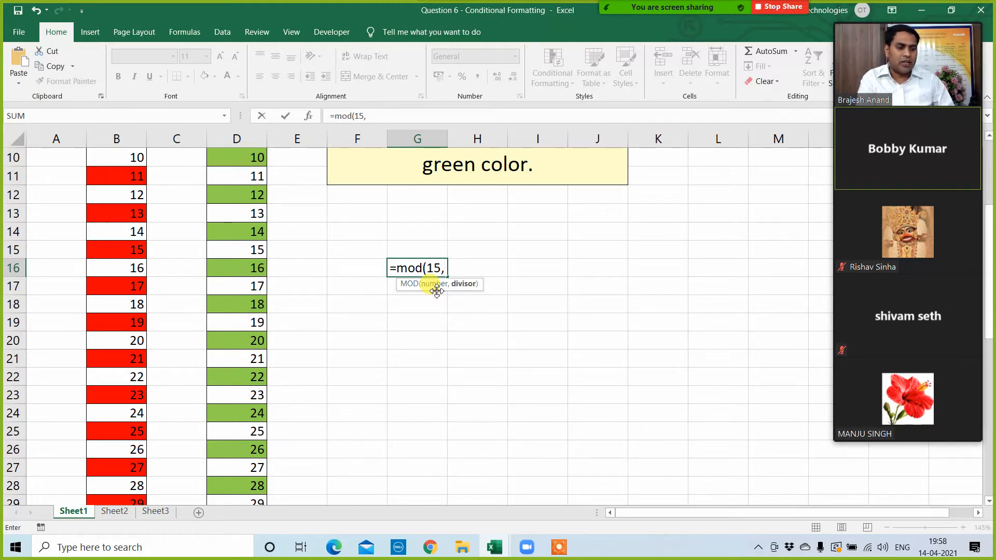
type("3)")
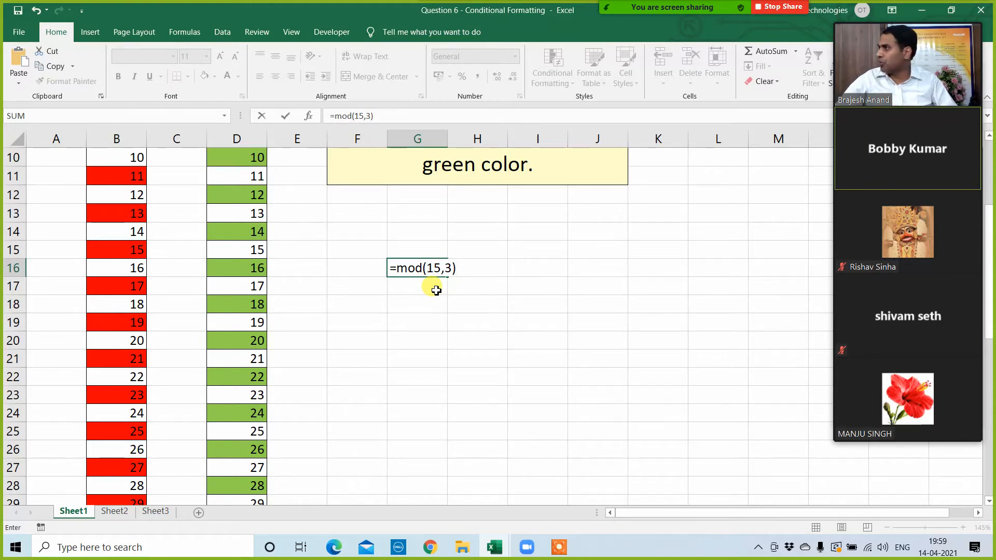
key("Return")
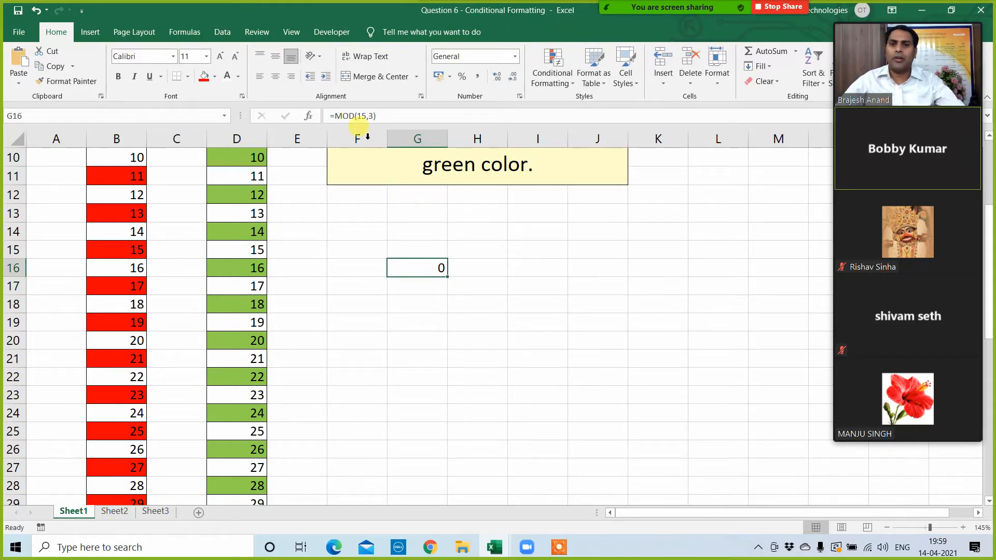
Step: Change the divisor in the G16 MOD formula to 4 and reselect the cell
left_click(374, 116)
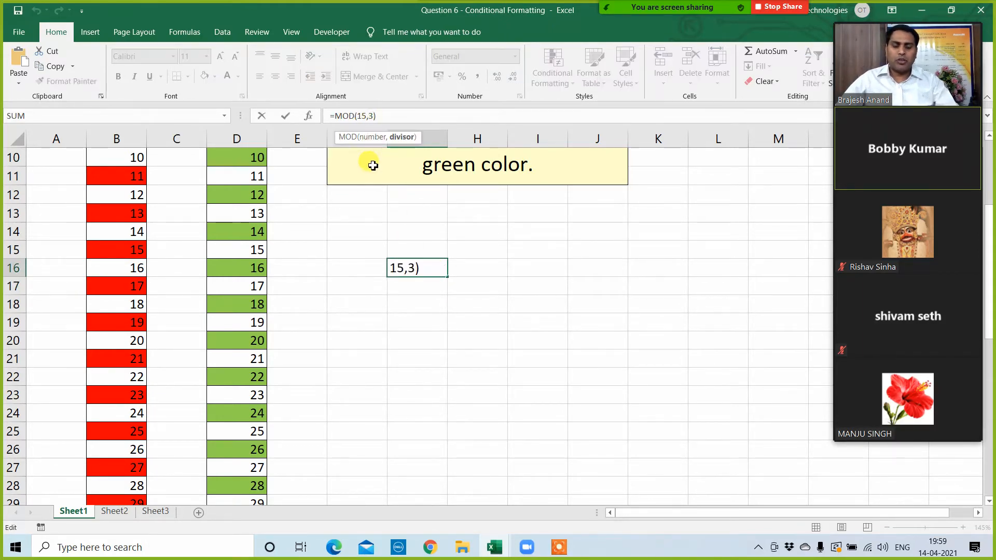
key("BackSpace")
type("4")
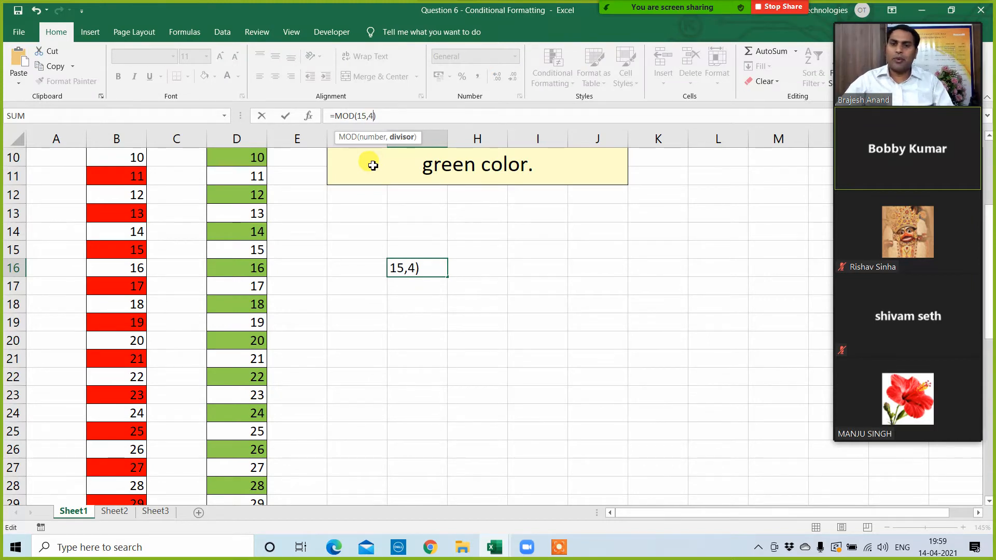
key("Return")
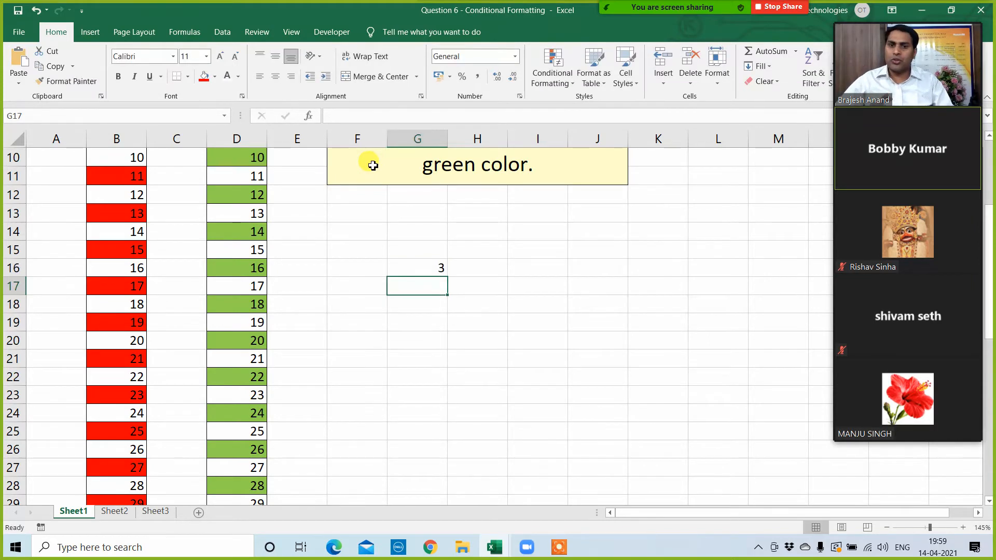
key("Up")
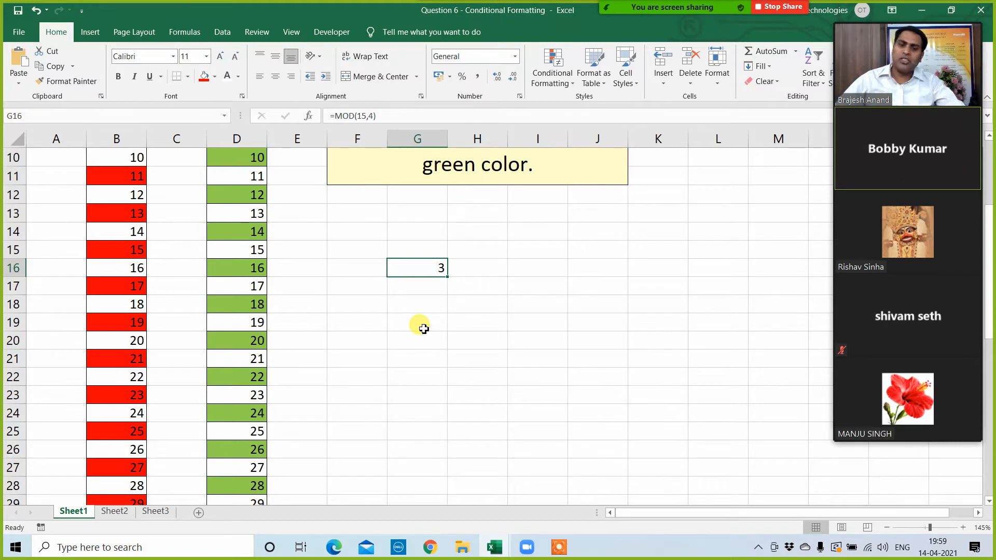
Step: Delete the MOD test formula from G16 and return to the start of the number lists
key("Delete")
scroll(323, 259, "up", 3)
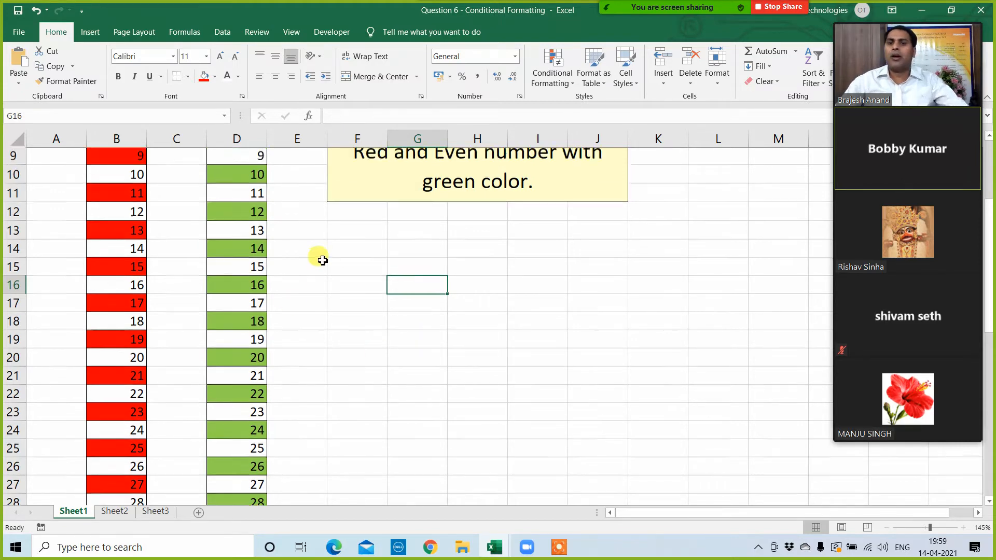
left_click(231, 155)
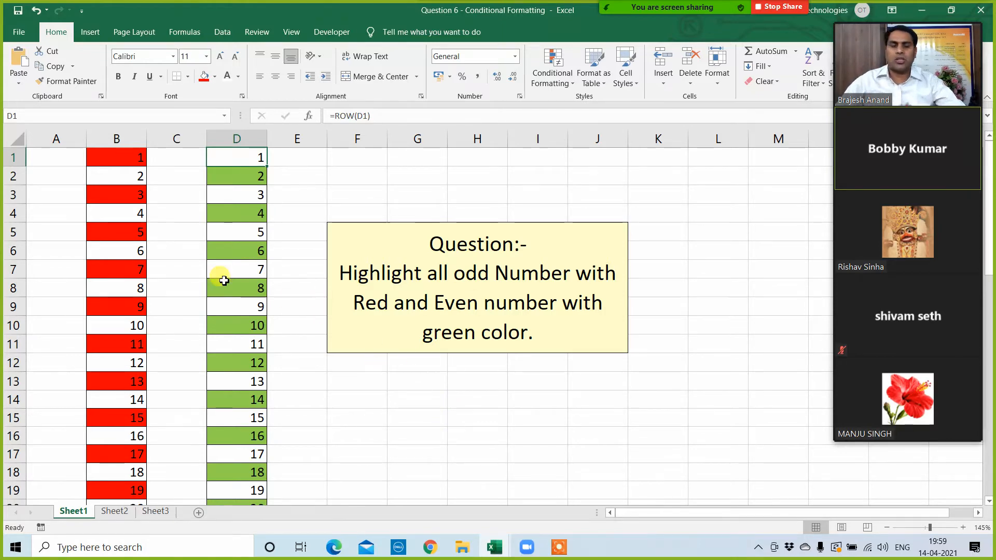
left_click(425, 397)
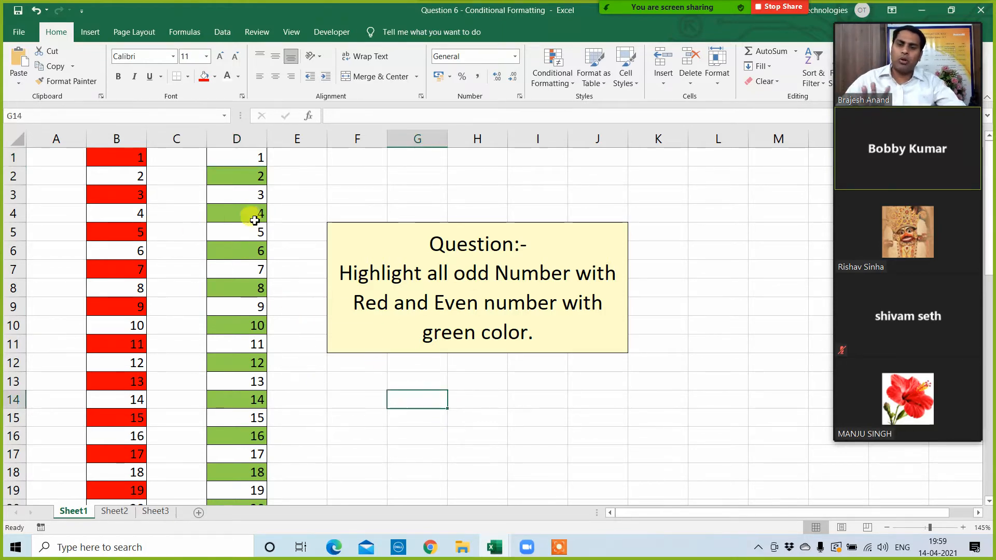
left_click(400, 175)
left_click(435, 412)
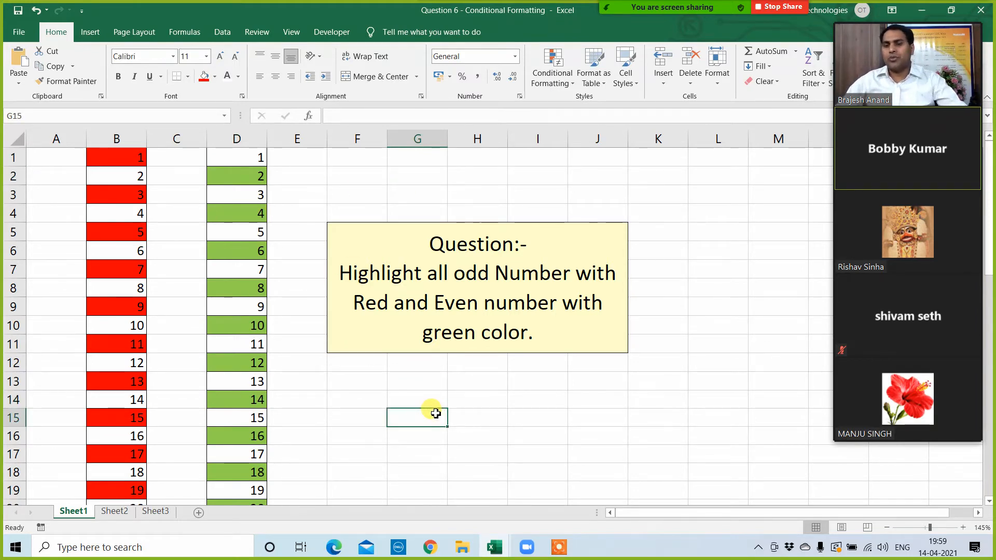
Step: Close the Question 6 and SPEEDOMETER 9TO10 workbooks without saving and open Question 7 - Conditional Formatting
left_click(985, 12)
left_click(493, 301)
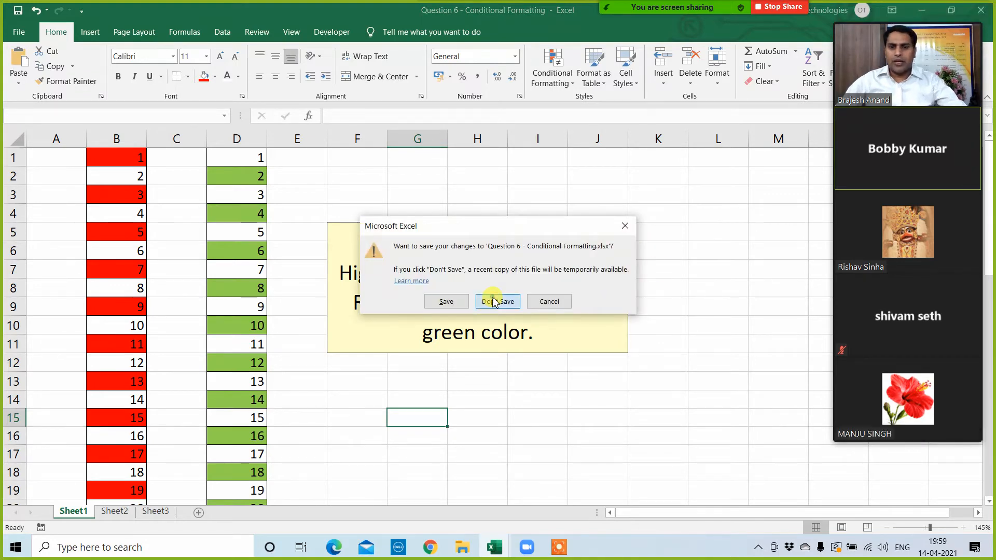
left_click(984, 11)
left_click(491, 301)
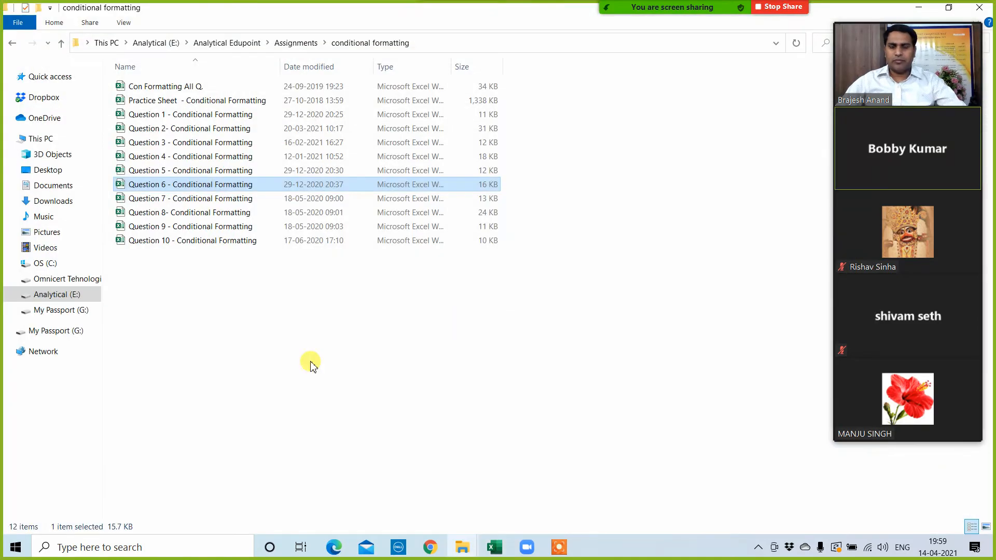
left_click(162, 200)
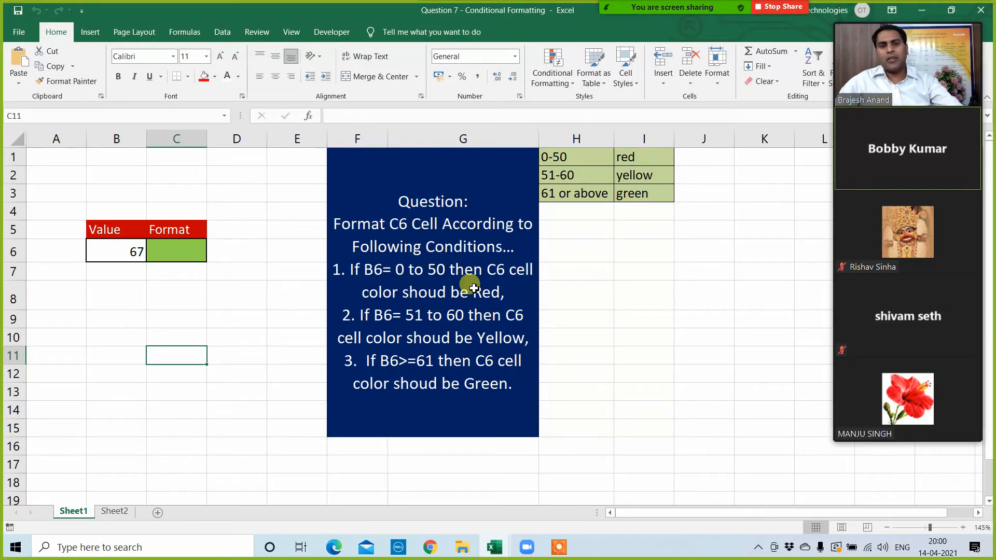
Step: Clear the conditional formatting rules from the entire Question 7 sheet
left_click(558, 83)
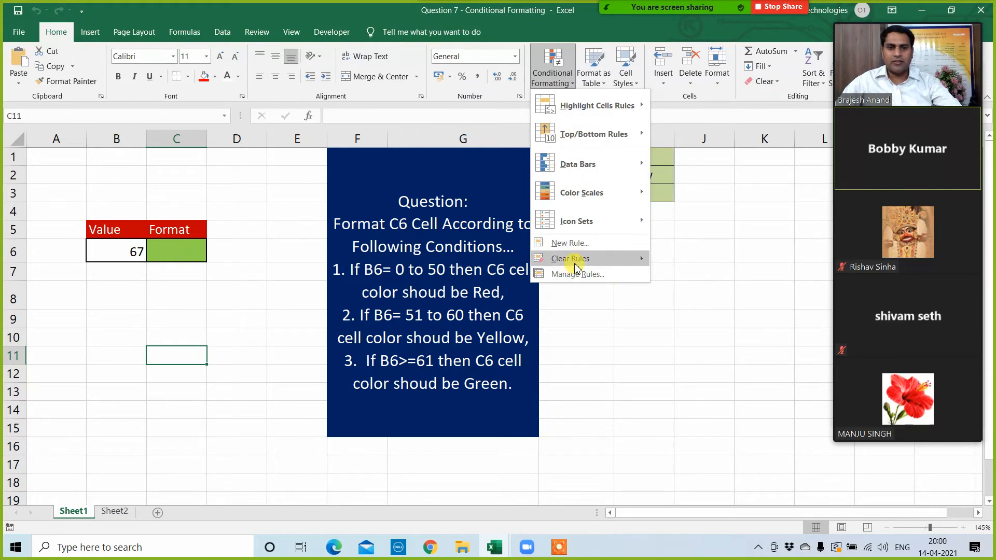
mouse_move(571, 259)
left_click(695, 275)
left_click(606, 357)
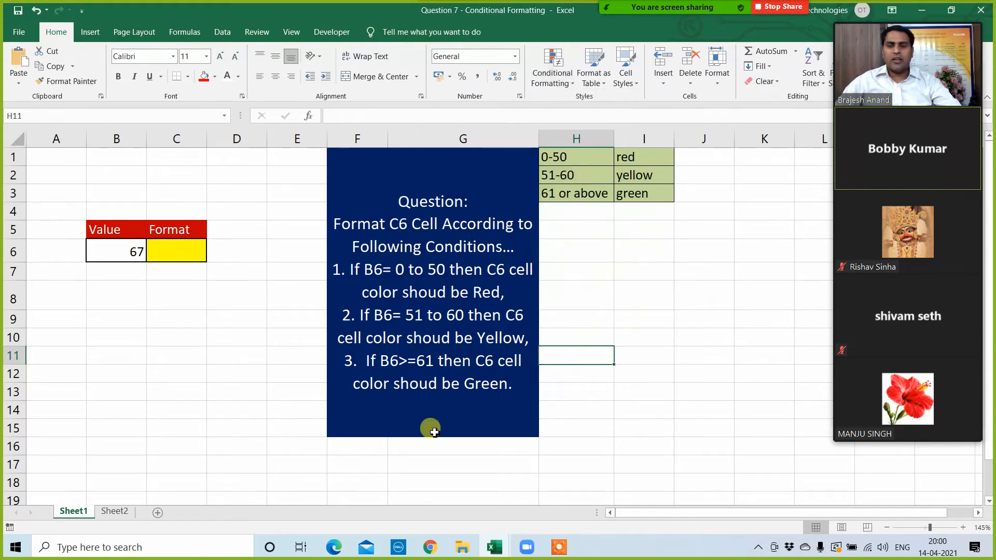
left_click(209, 353)
left_click(142, 303)
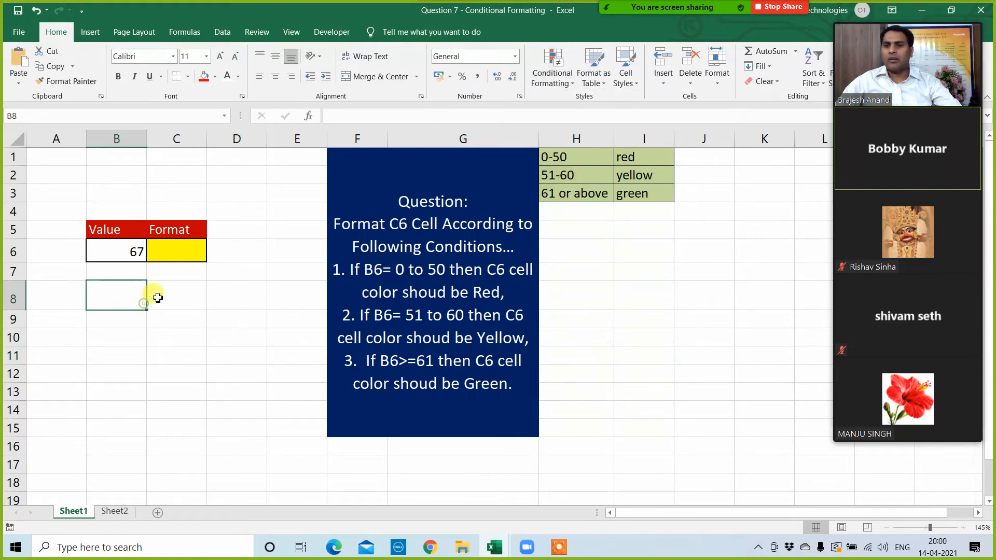
Step: Copy the blank formatting of C8 onto C6 with Format Painter to remove its yellow fill
left_click(160, 291)
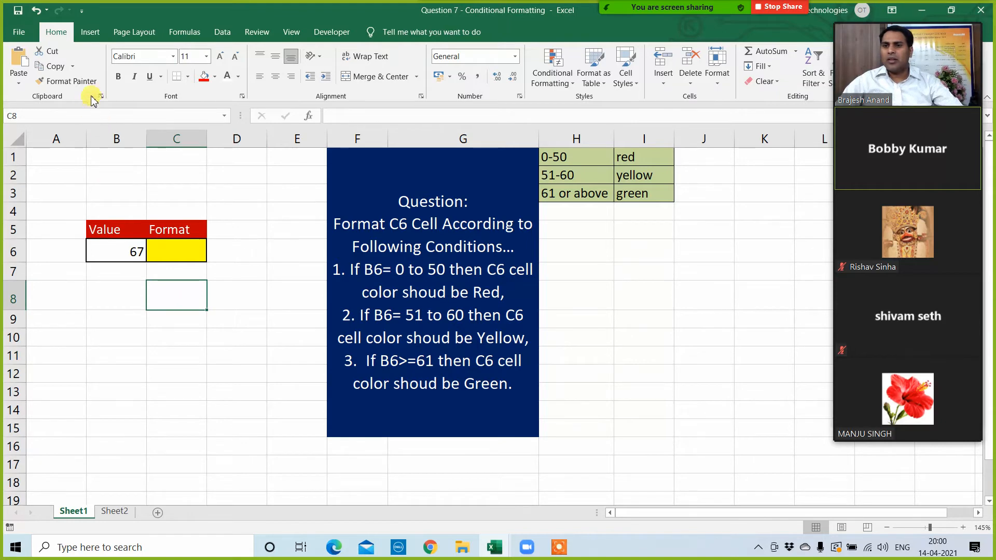
left_click(78, 82)
left_click(160, 248)
left_click(161, 330)
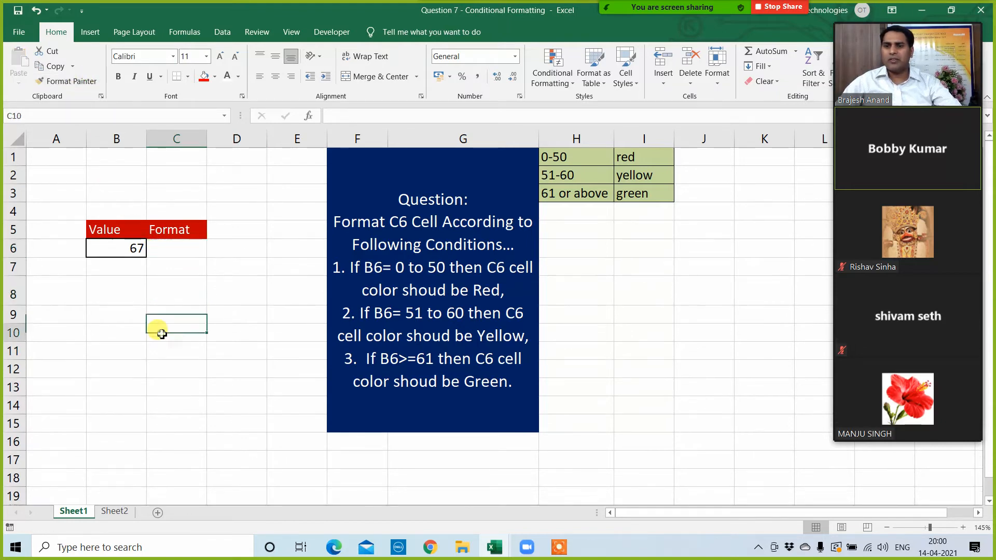
Step: Apply All Borders to cell C6 under the Format heading
left_click(179, 255)
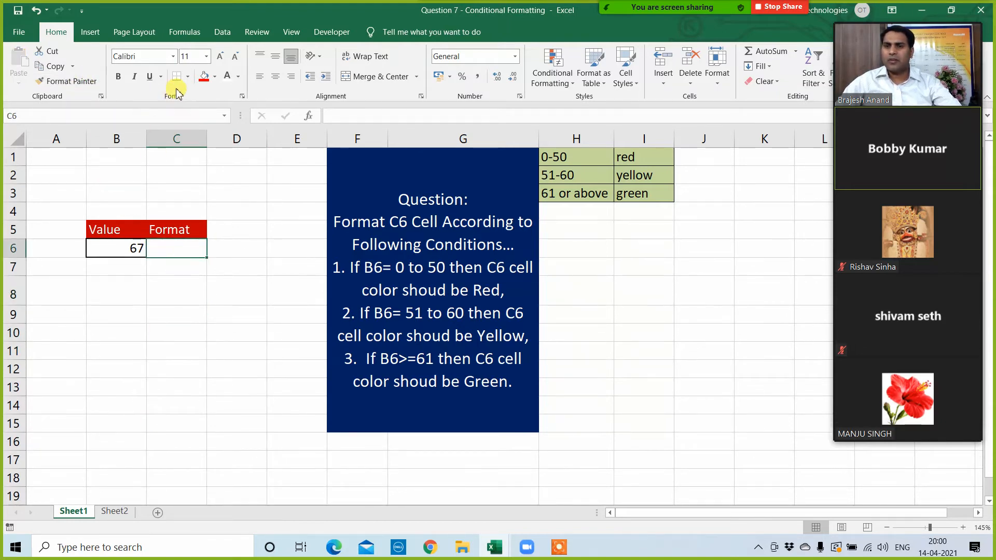
left_click(188, 76)
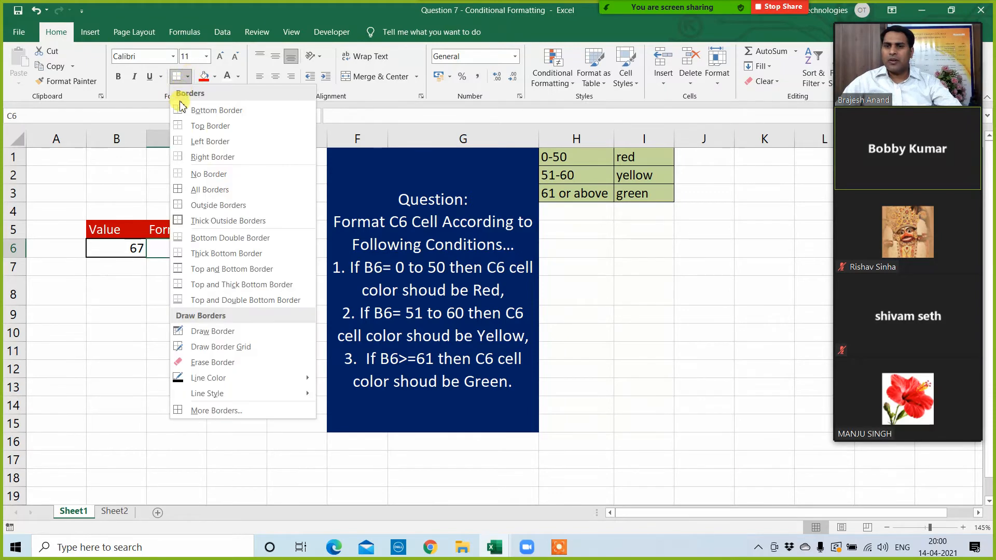
left_click(178, 190)
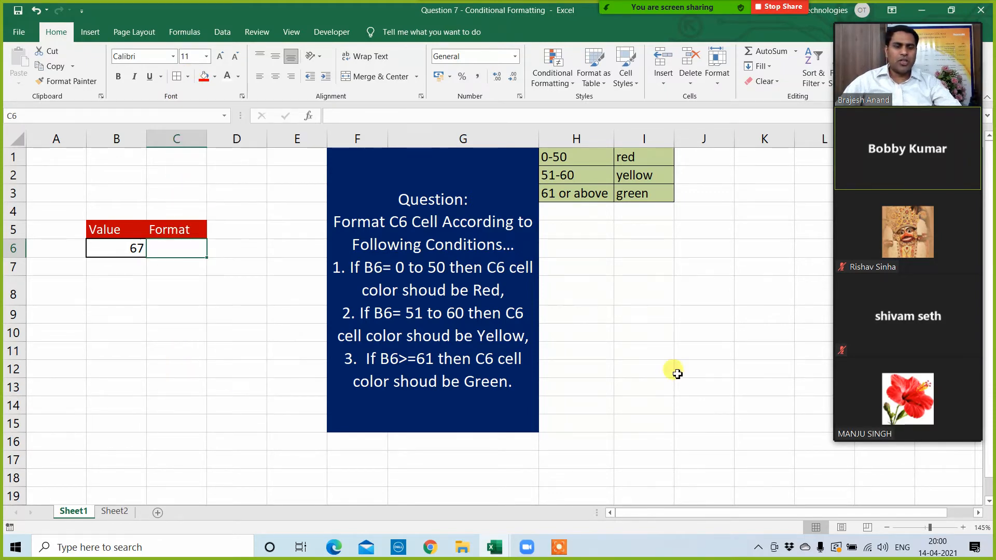
Step: Look through the meeting participants in the video panel and enlarge the worksheet view to 175%
left_click(904, 441)
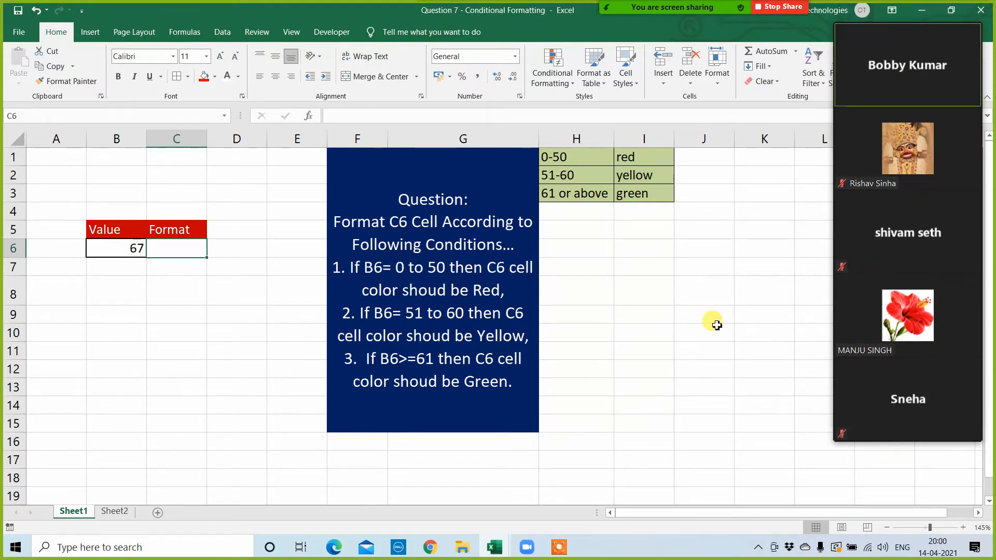
left_click(697, 330)
scroll(683, 339, "up", 2)
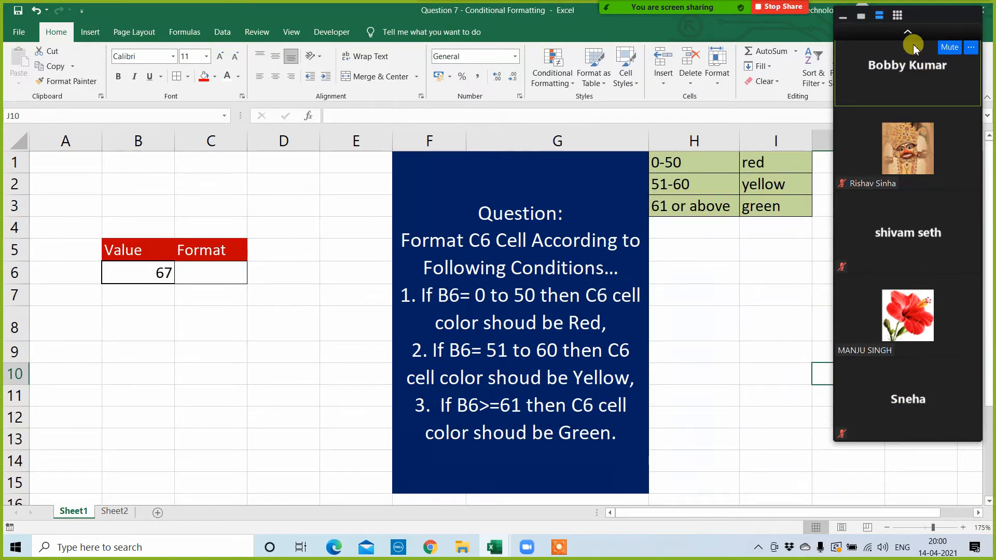
left_click(909, 32)
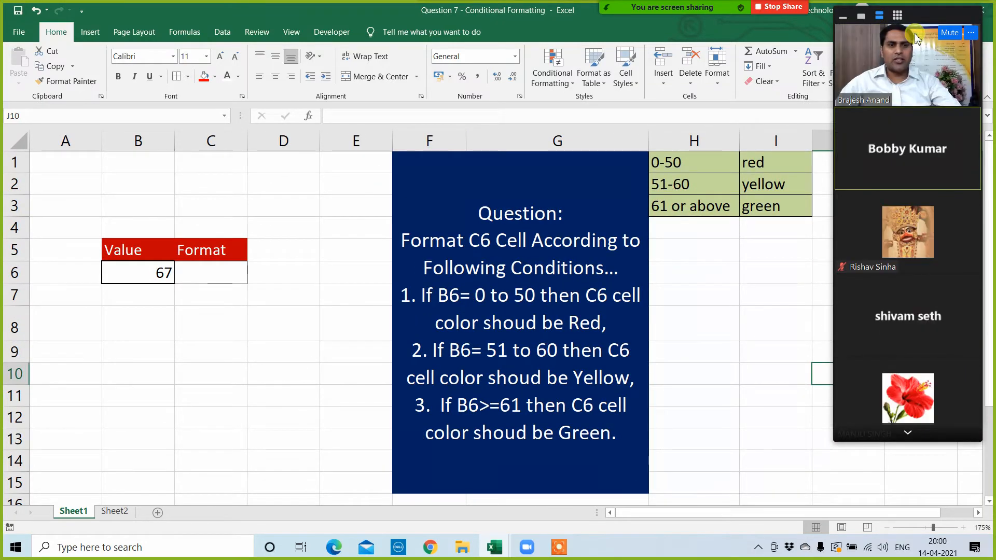
left_click(704, 322)
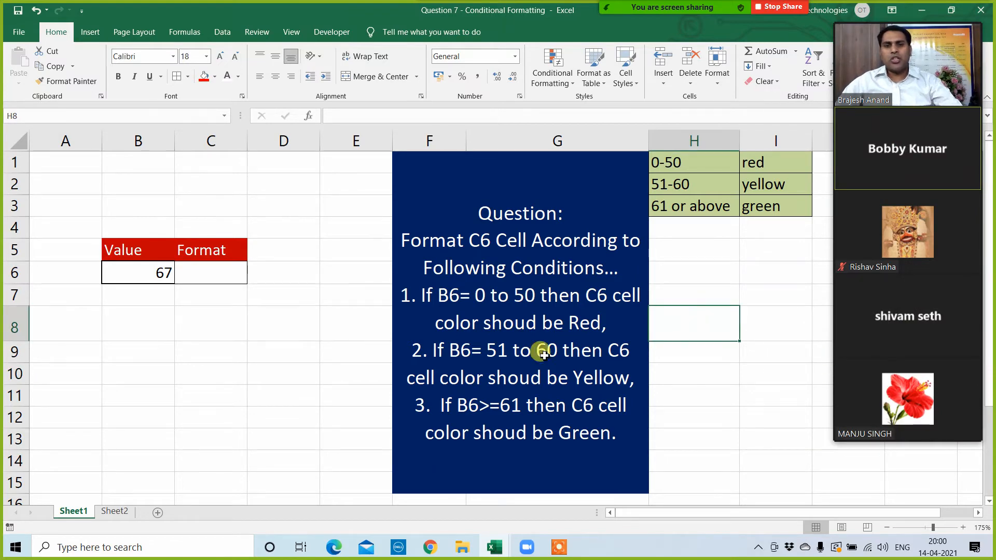
Step: Fill the value cell B6 with yellow
left_click(150, 269)
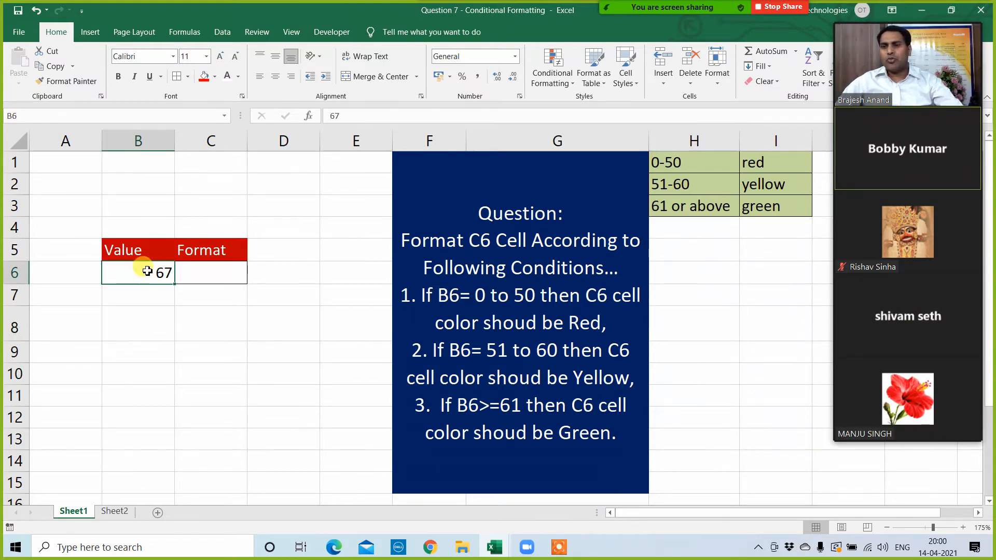
left_click(214, 77)
left_click(238, 177)
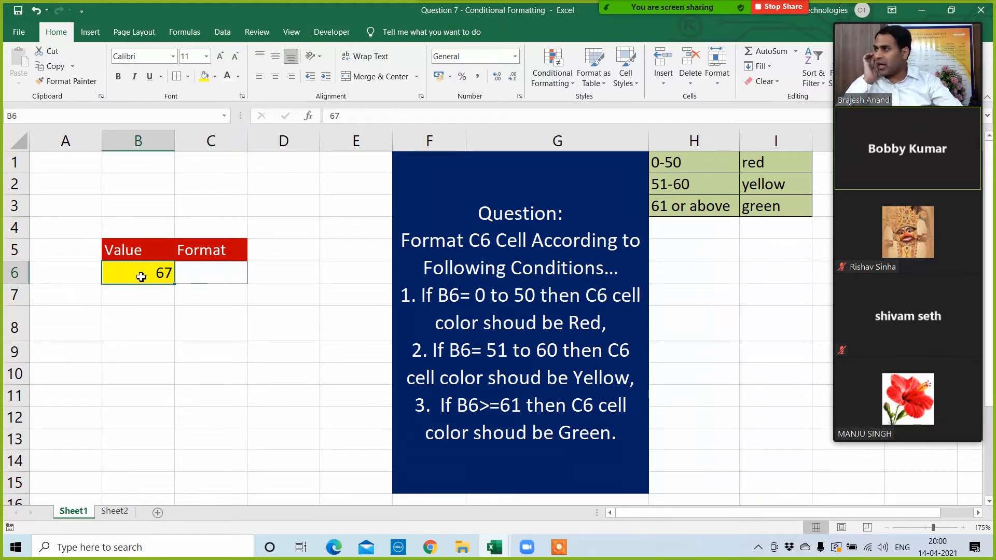
Step: Review the value ranges and colors in H1:I3 for cell C6, and clear the value in B6
left_click(213, 272)
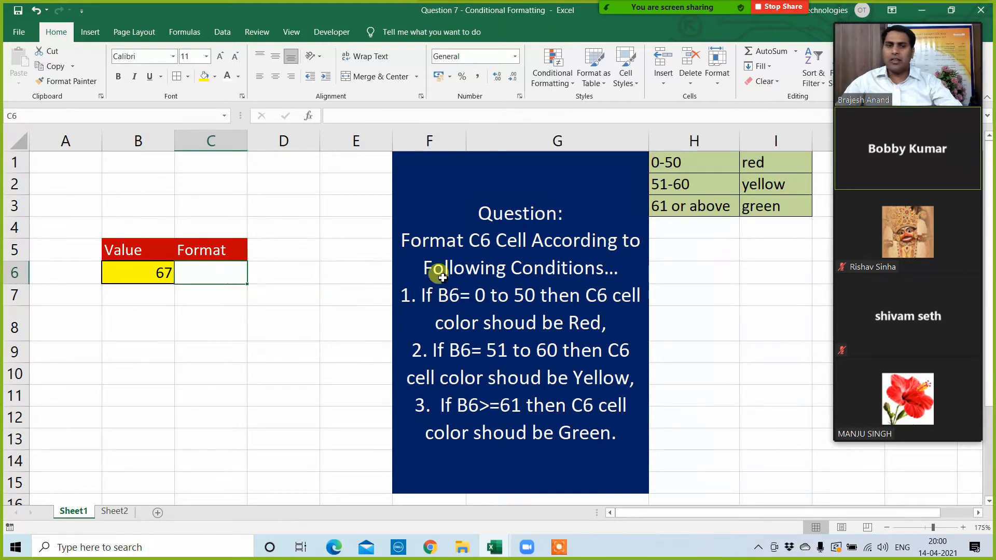
left_click(661, 185)
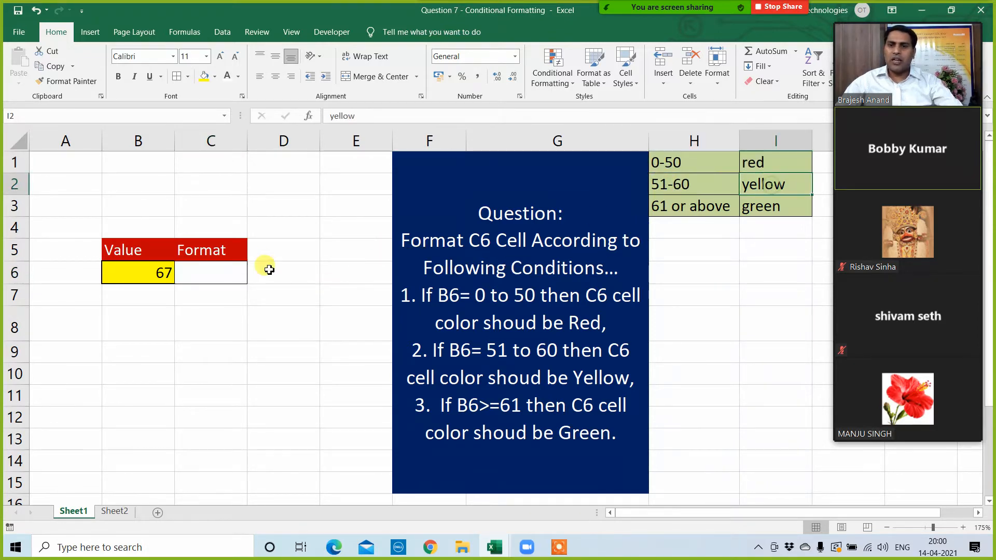
left_click(213, 277)
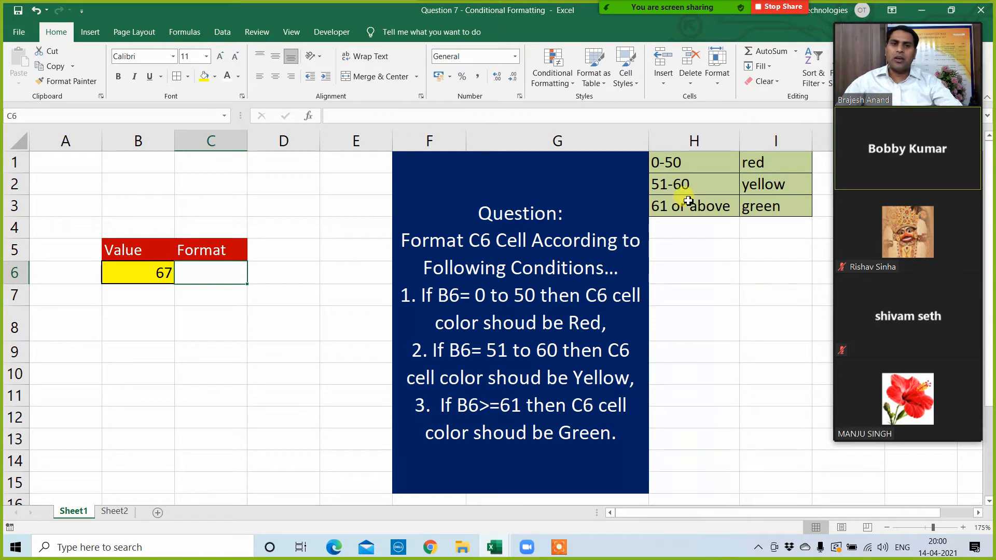
left_click(672, 207)
left_click(758, 215)
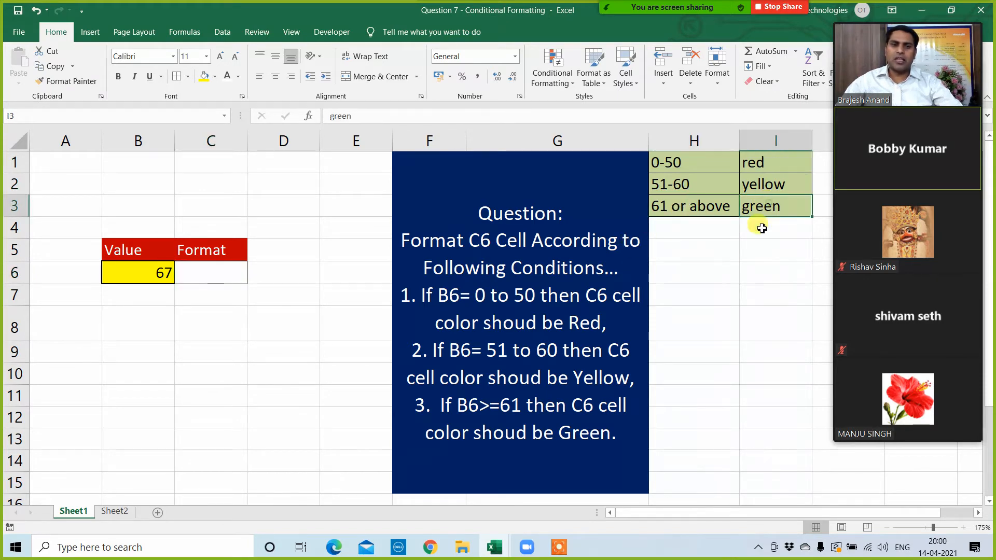
left_click(200, 277)
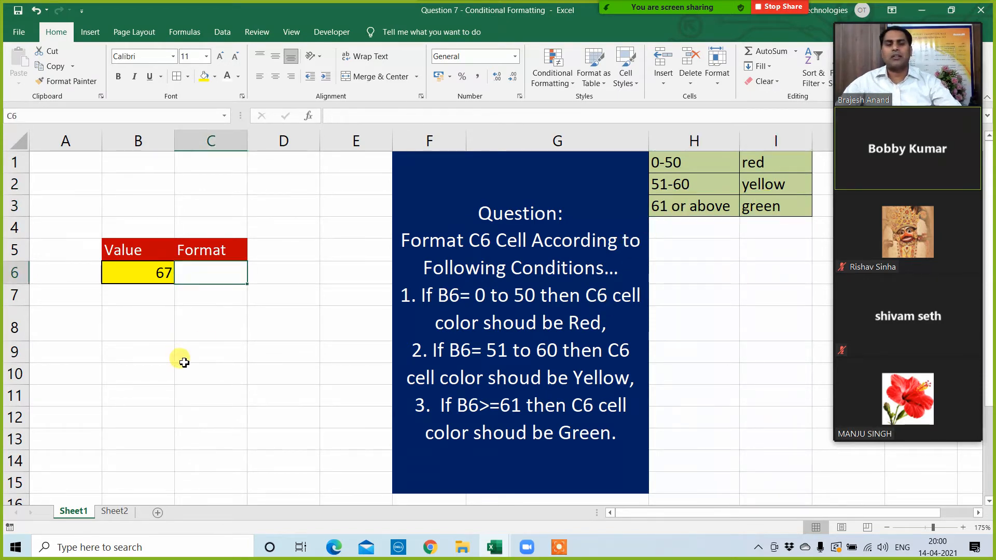
left_click(160, 282)
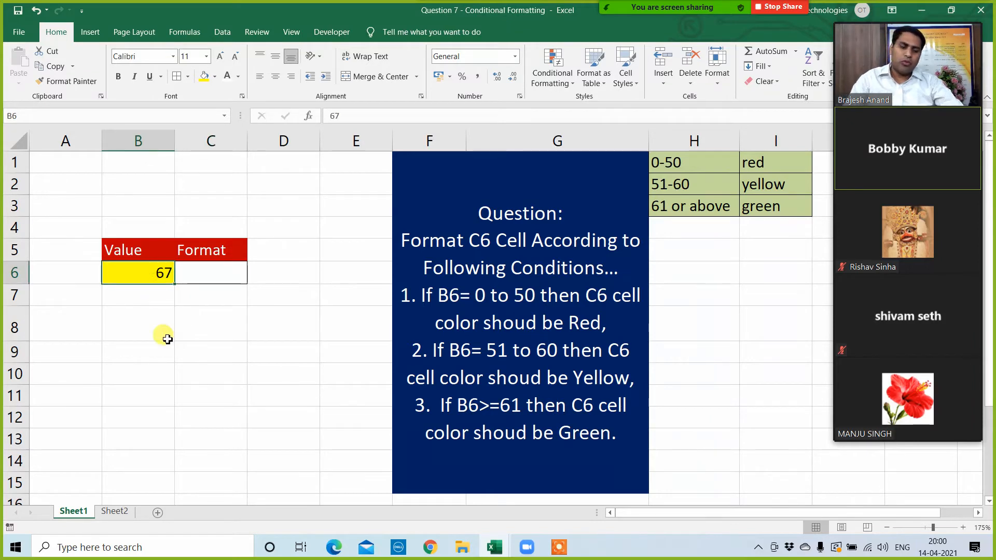
key("Delete")
Step: Start a formula-based conditional formatting rule for C6 with the formula =$B$6>=50
left_click(205, 280)
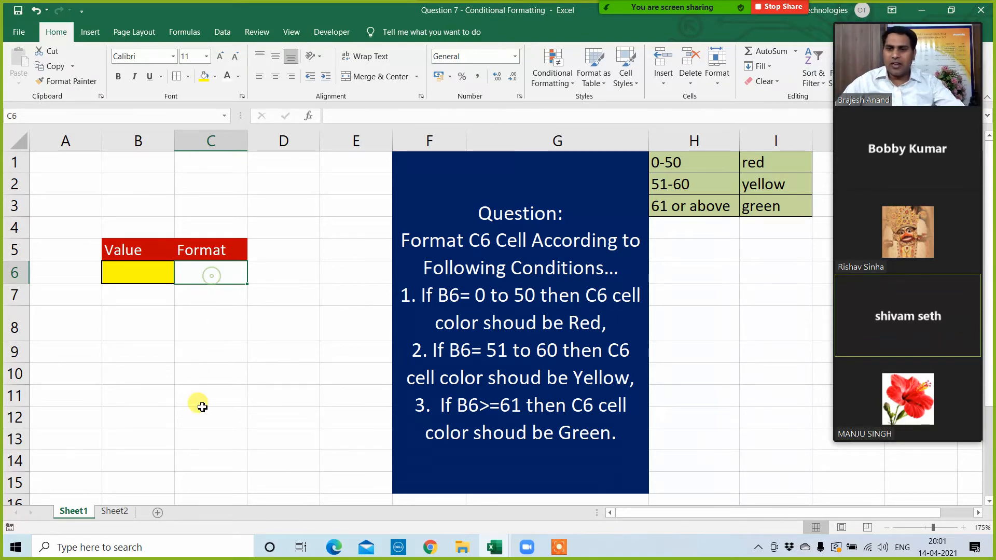
left_click(553, 72)
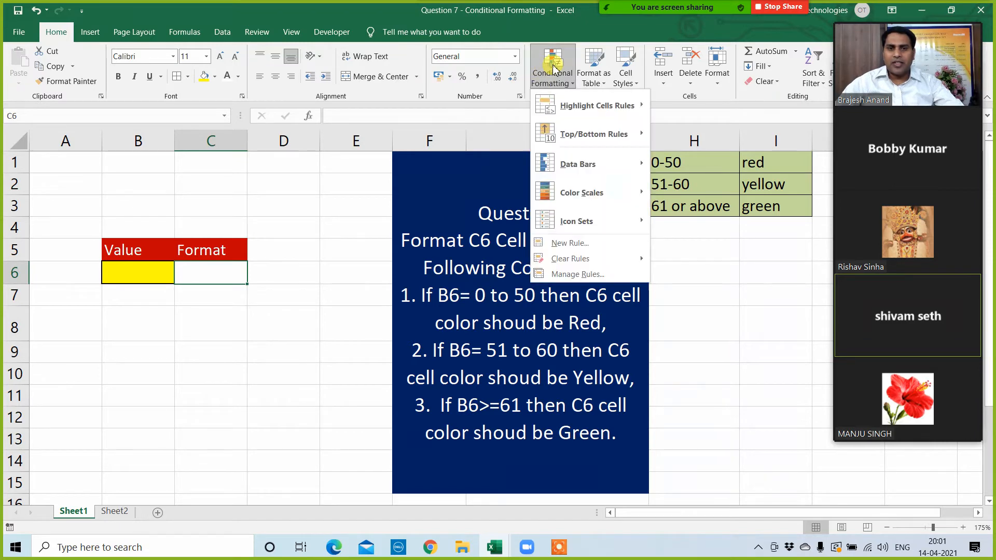
left_click(573, 275)
left_click(175, 265)
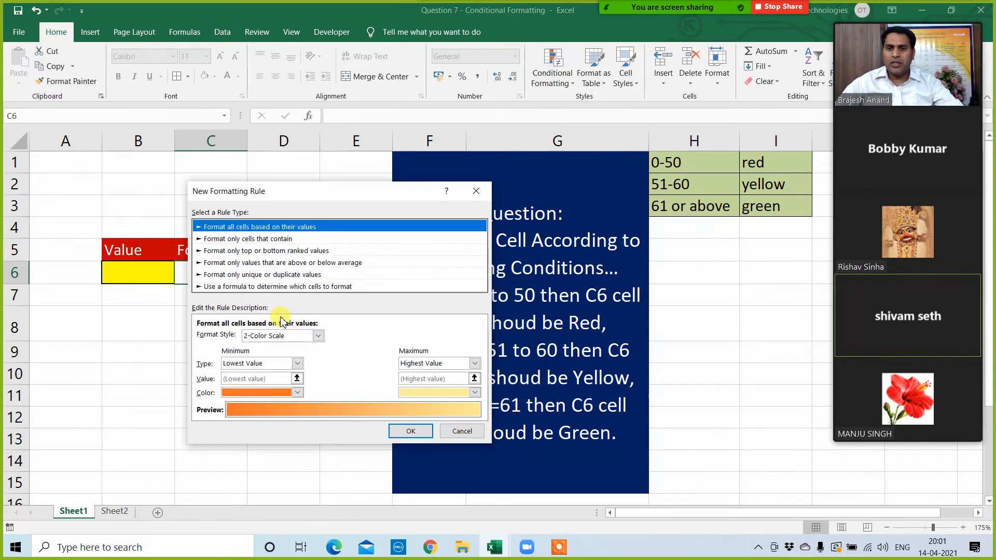
left_click(257, 290)
left_click(236, 338)
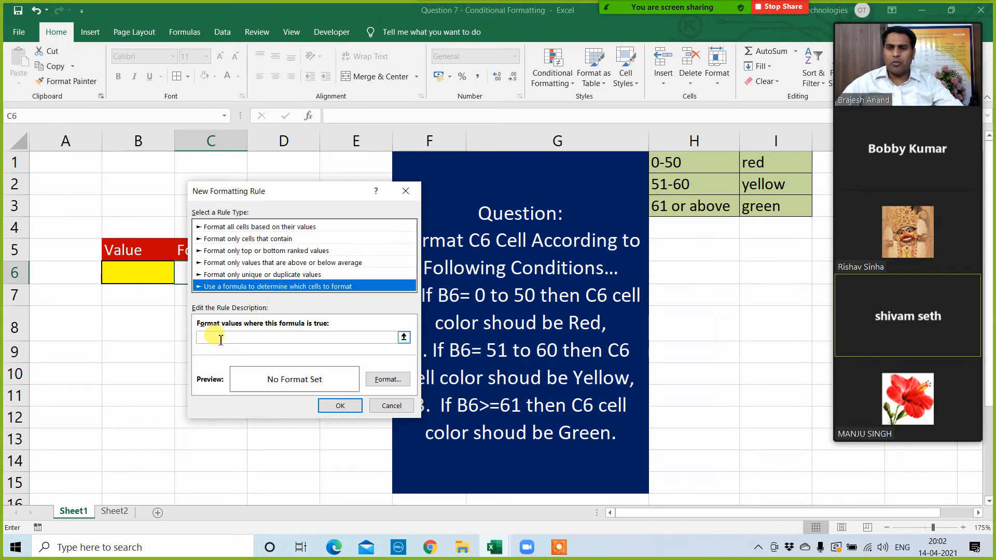
left_click_drag(291, 191, 511, 216)
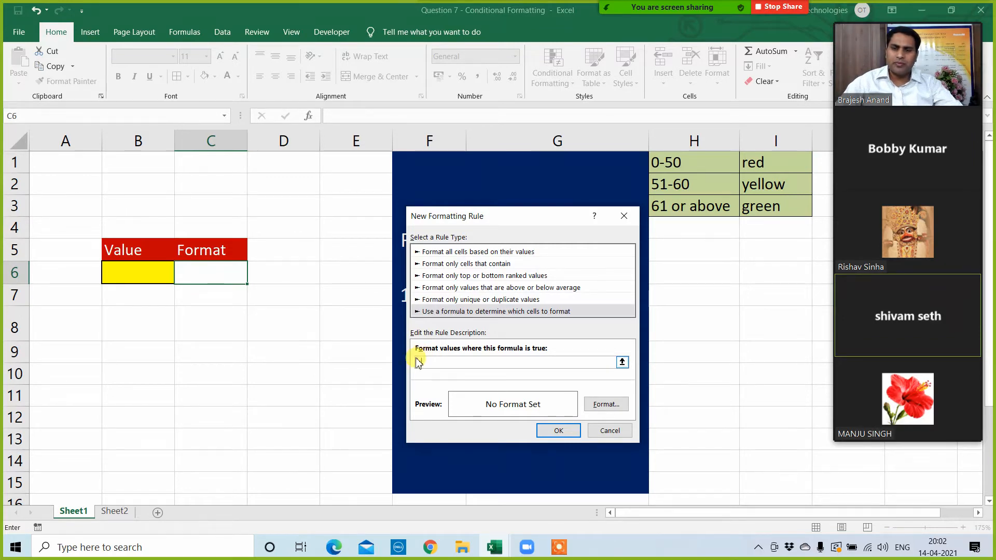
left_click(152, 272)
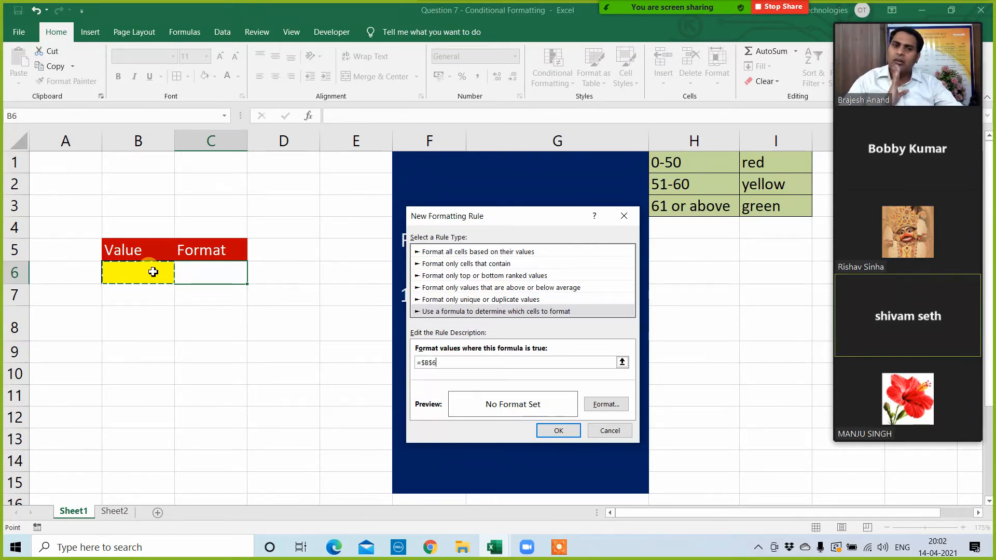
type(">=50")
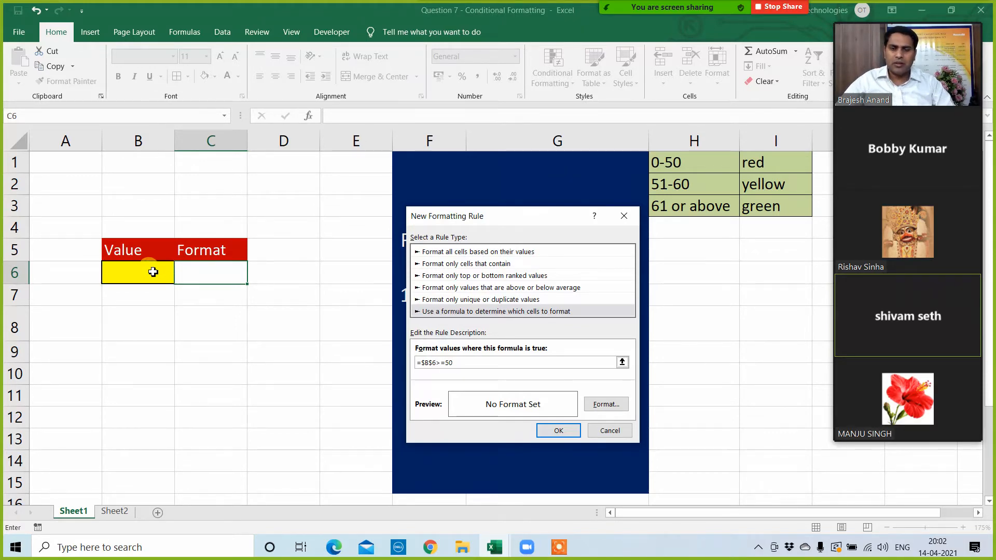
left_click(603, 409)
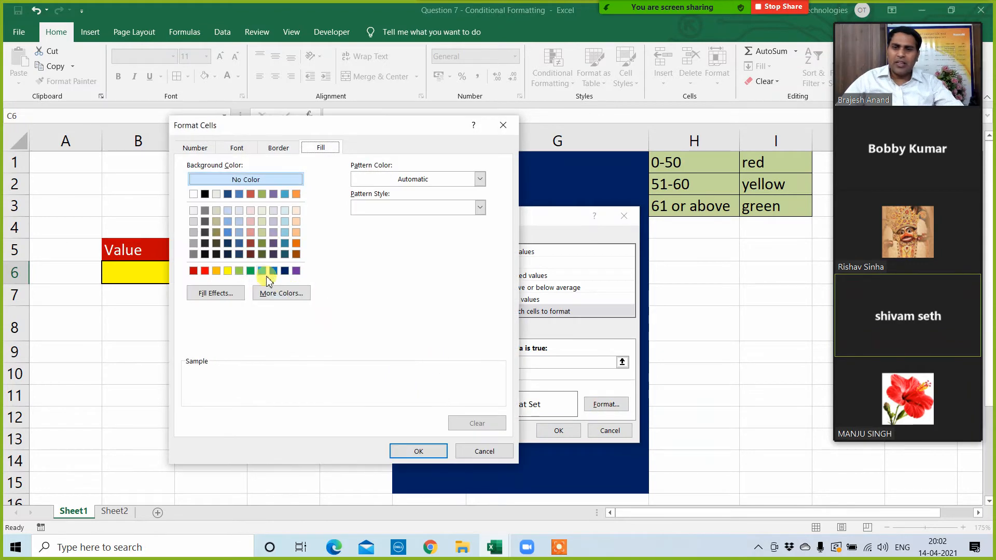
left_click(251, 270)
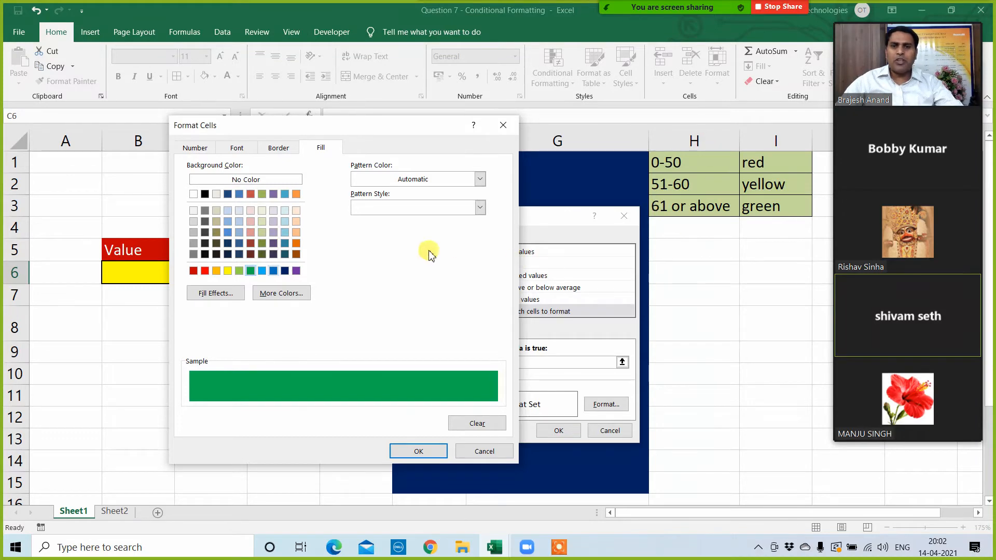
left_click(502, 126)
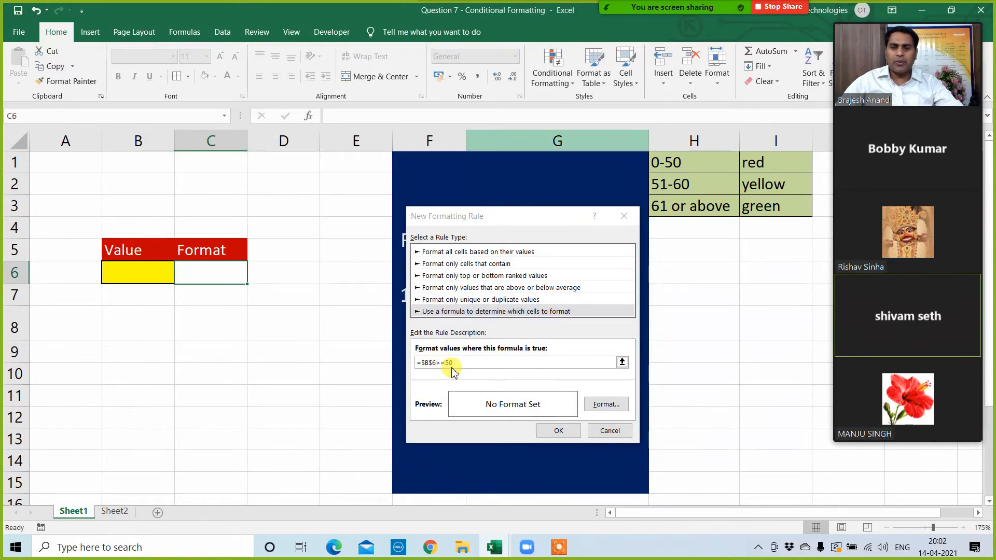
Step: Change the rule formula to =$B$6>=61, give it a green fill and apply it to C6
left_click(500, 364)
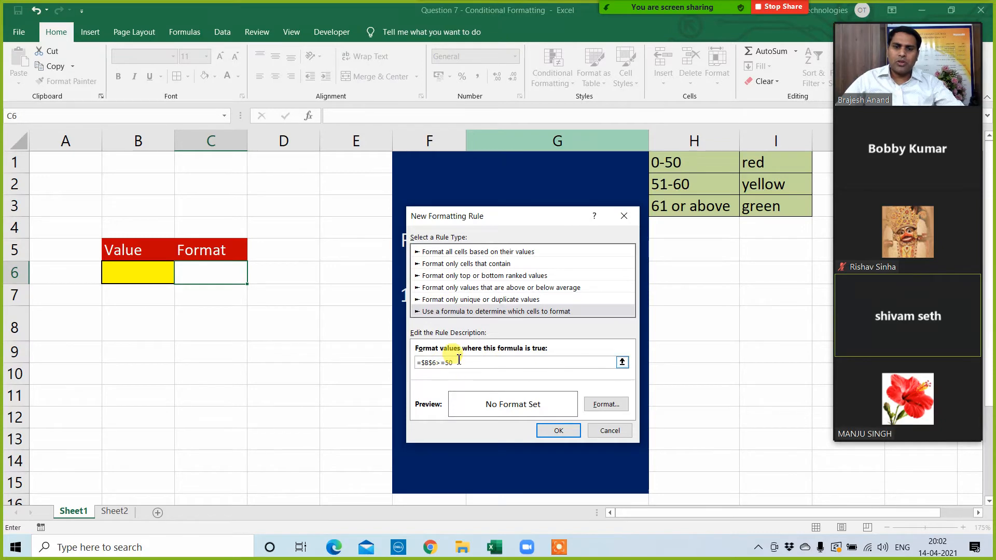
key("BackSpace")
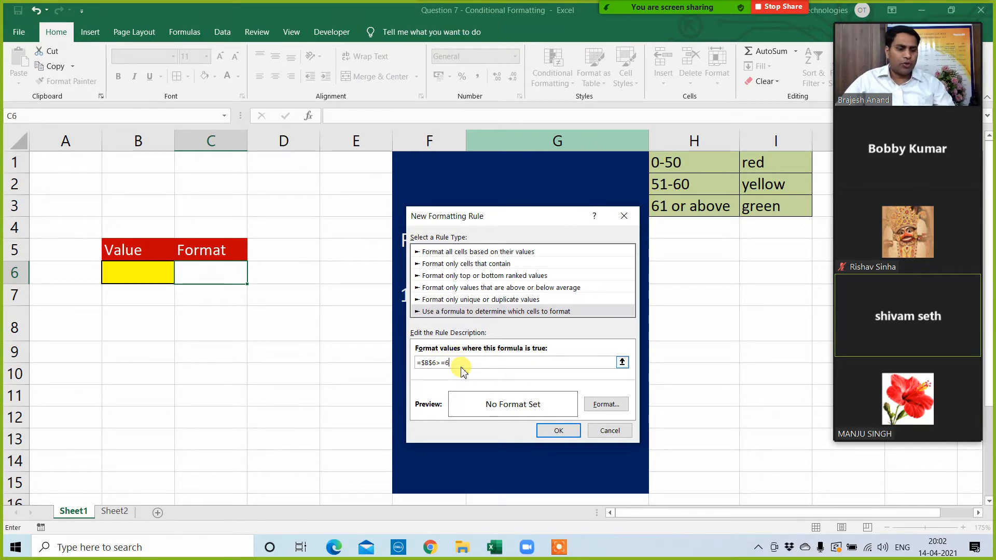
left_click(601, 408)
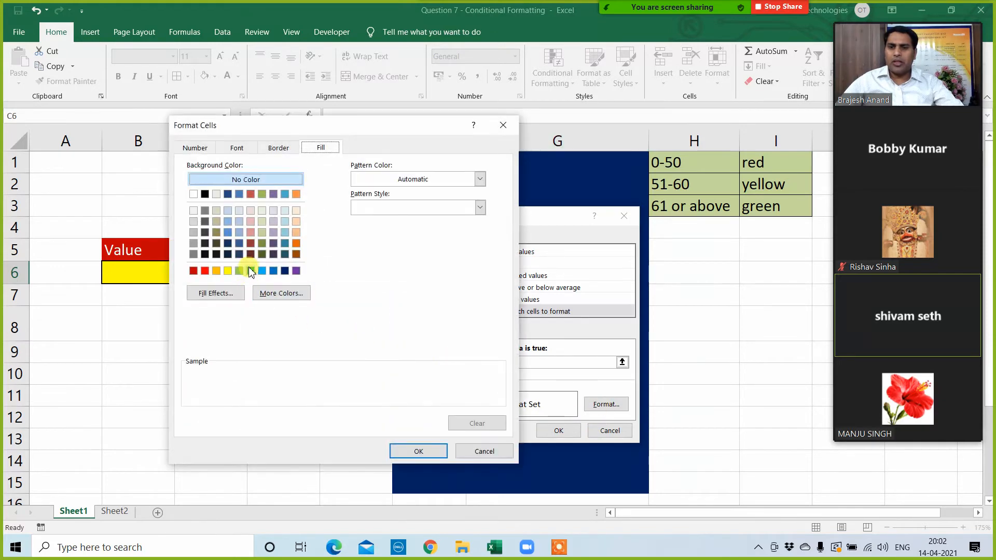
left_click(251, 270)
left_click(418, 451)
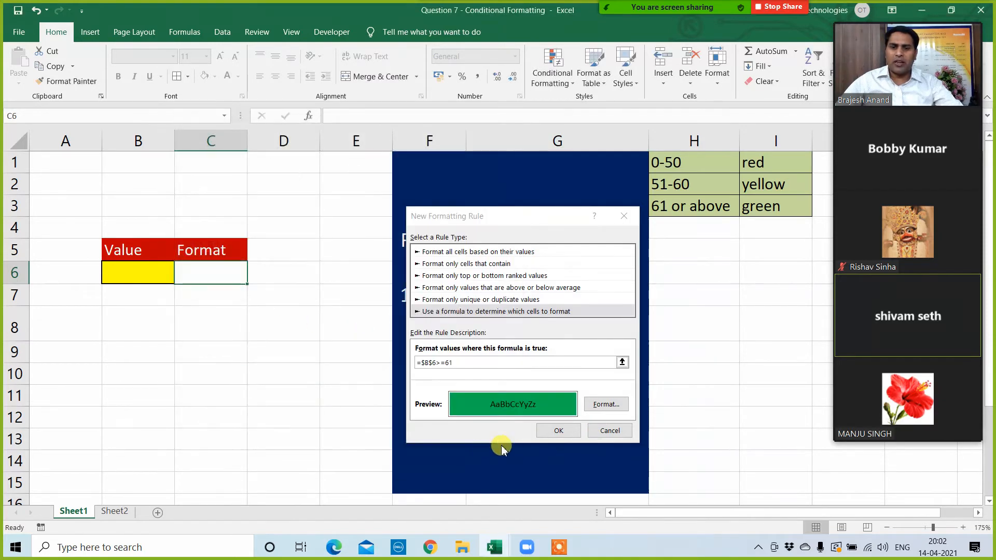
left_click(558, 430)
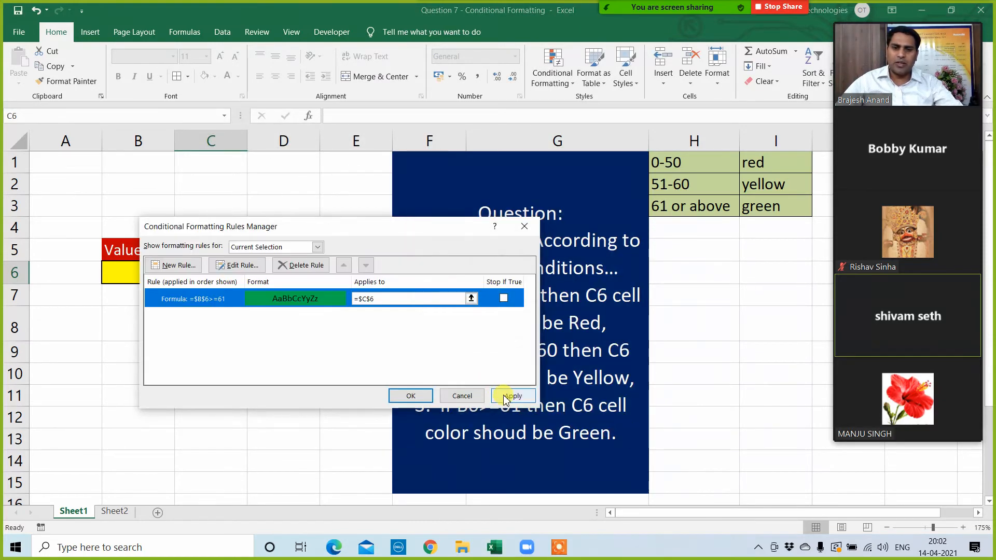
left_click(511, 396)
left_click(409, 399)
Step: Test the green rule by entering 67 and 54 in turn in B6, checking C6 against the conditions in H1:I3
left_click(148, 276)
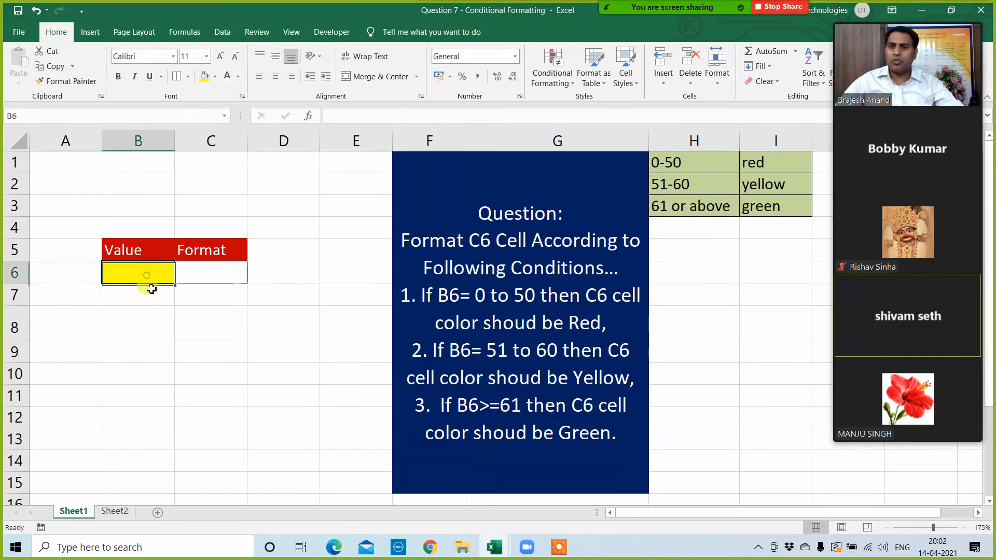
type("67")
left_click(158, 369)
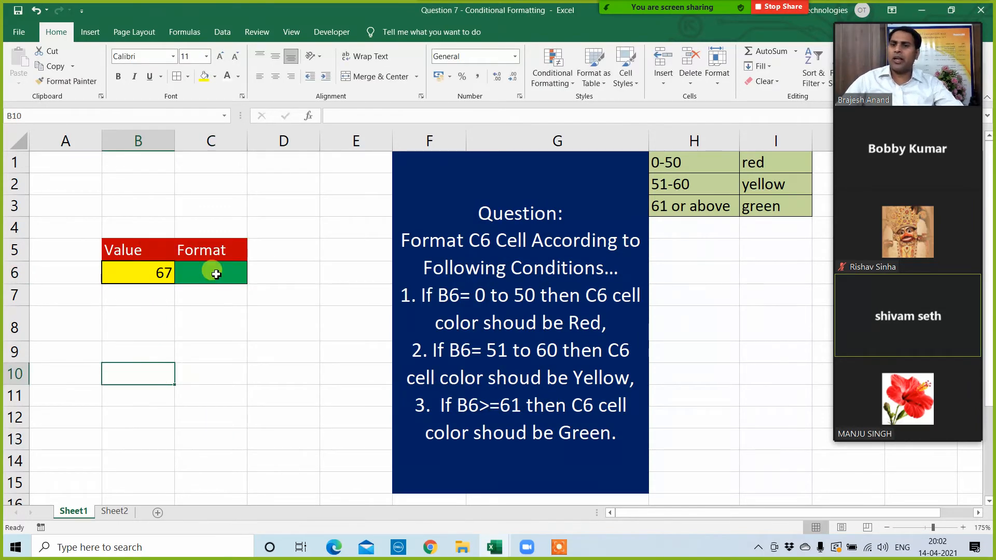
left_click(213, 272)
left_click(139, 275)
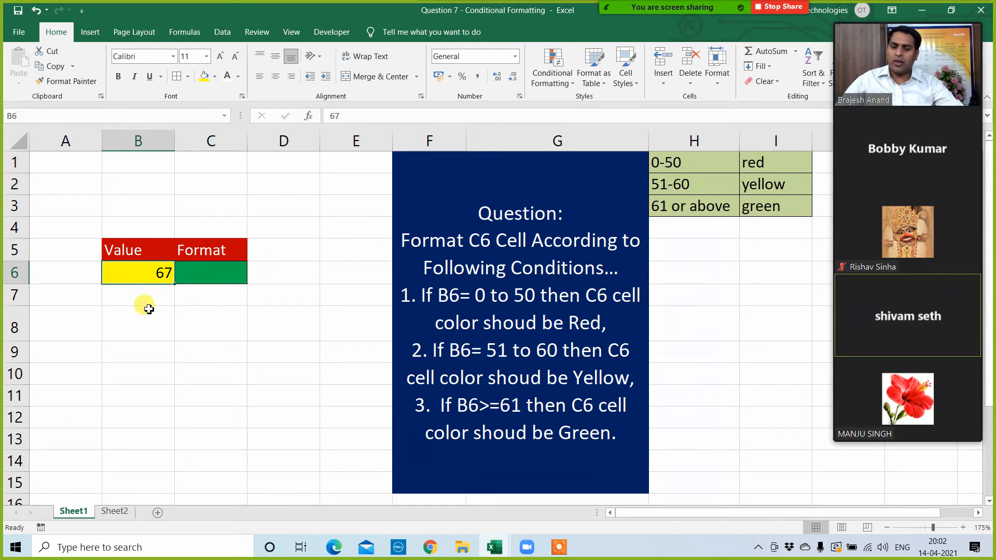
type("54")
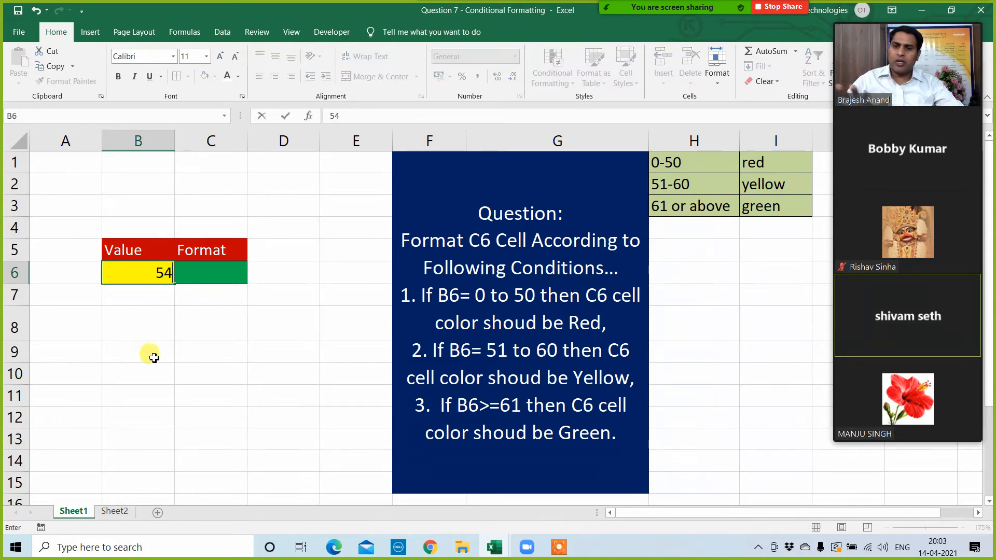
left_click(151, 354)
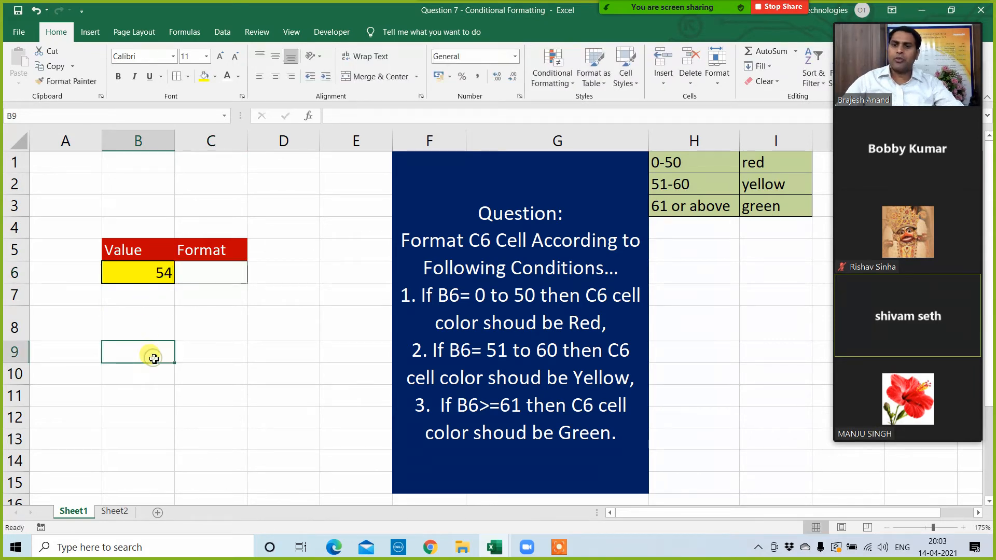
left_click(207, 277)
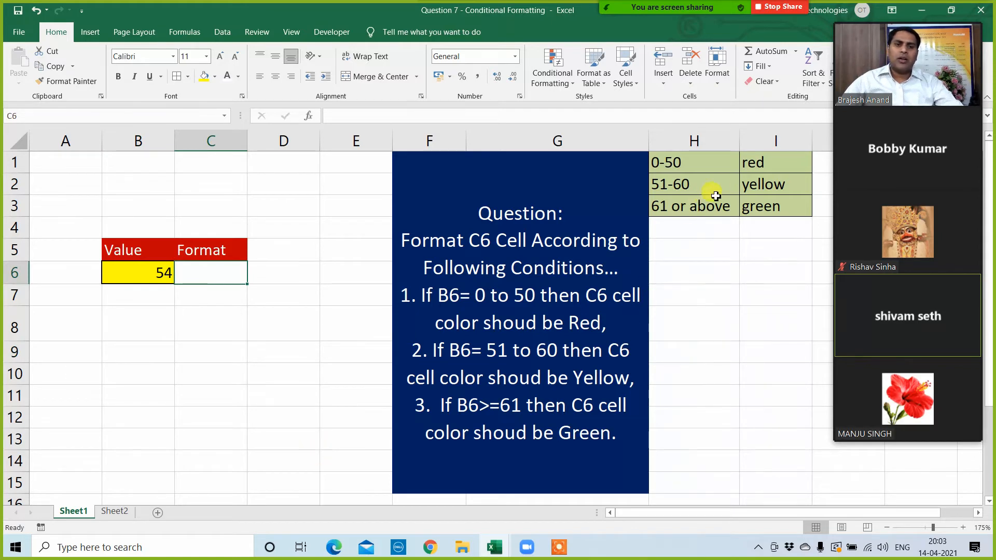
left_click(753, 161)
left_click(753, 184)
left_click(222, 401)
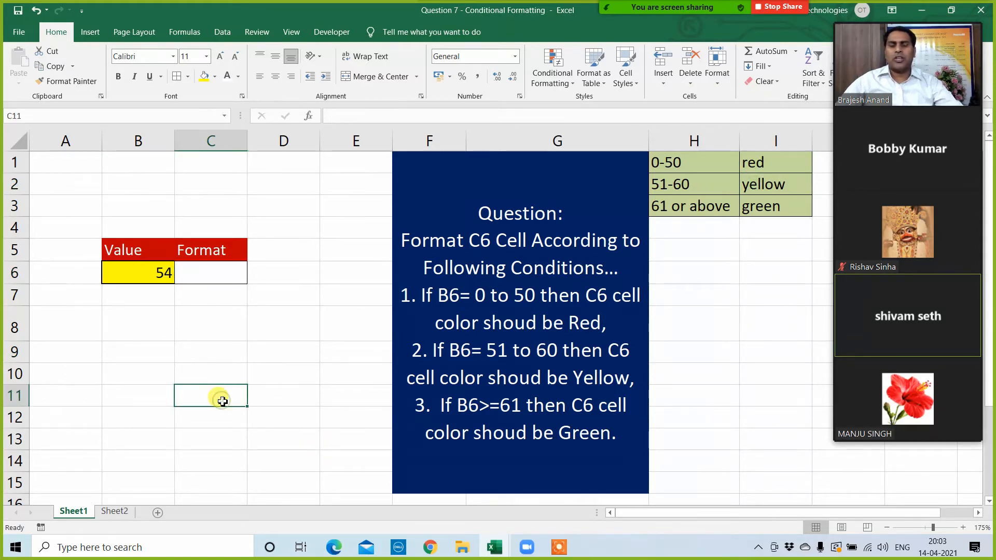
Step: Start a second formula-based conditional formatting rule for C6 with the formula =$B$6<=50
left_click(197, 270)
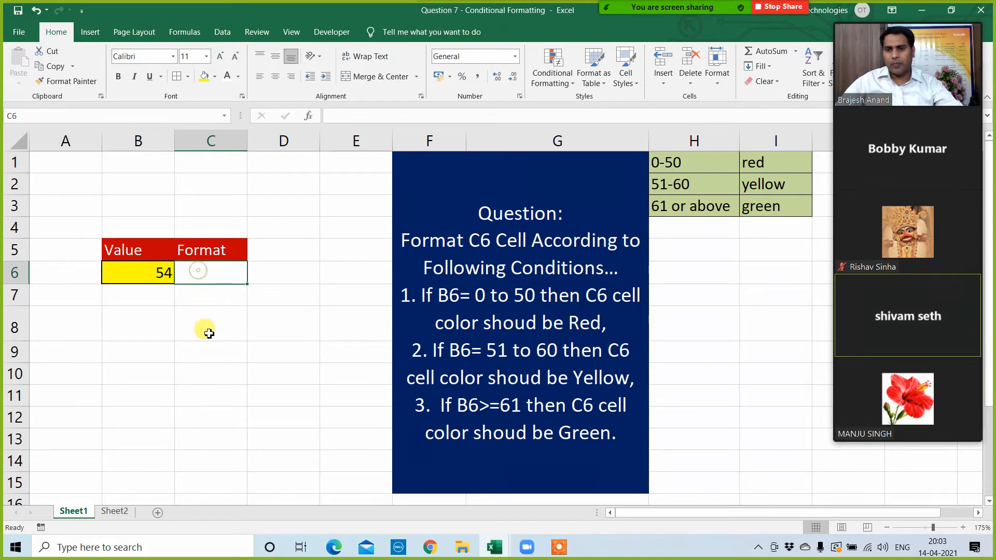
left_click(552, 73)
left_click(571, 276)
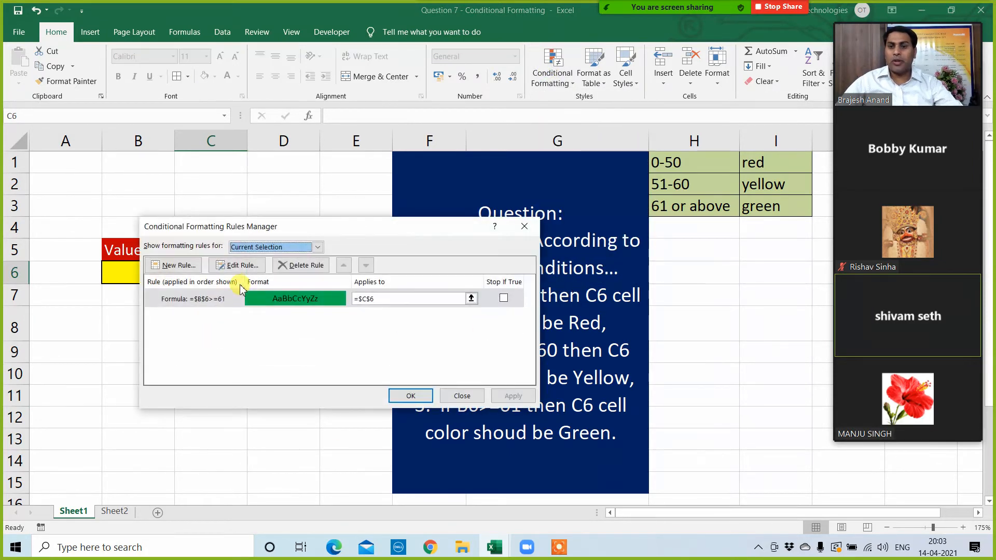
left_click(181, 267)
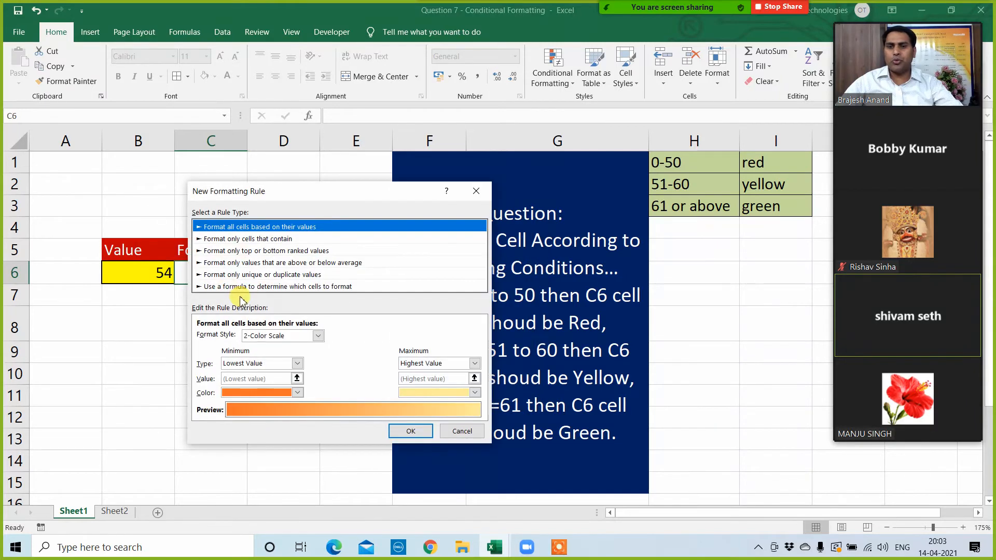
left_click(242, 286)
left_click_drag(332, 195, 628, 194)
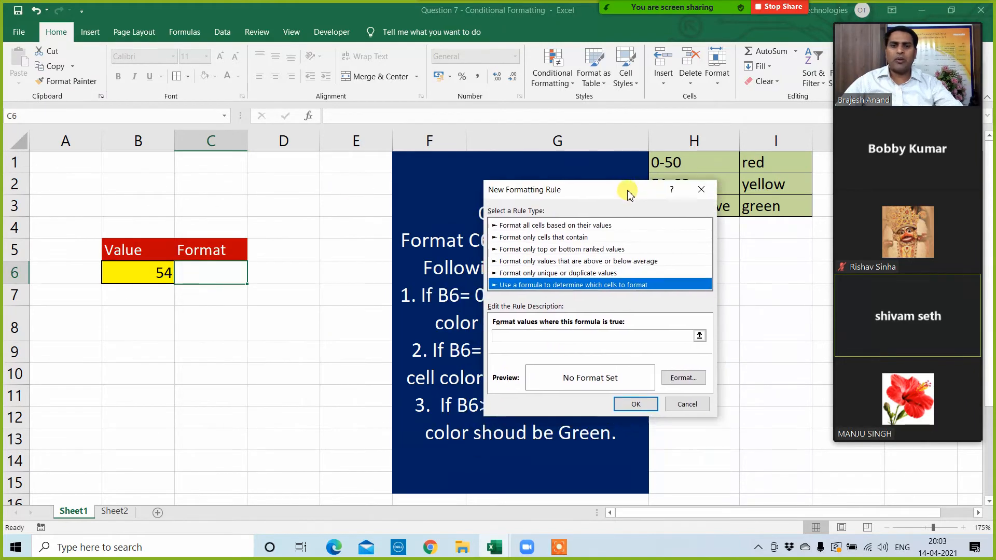
left_click(525, 337)
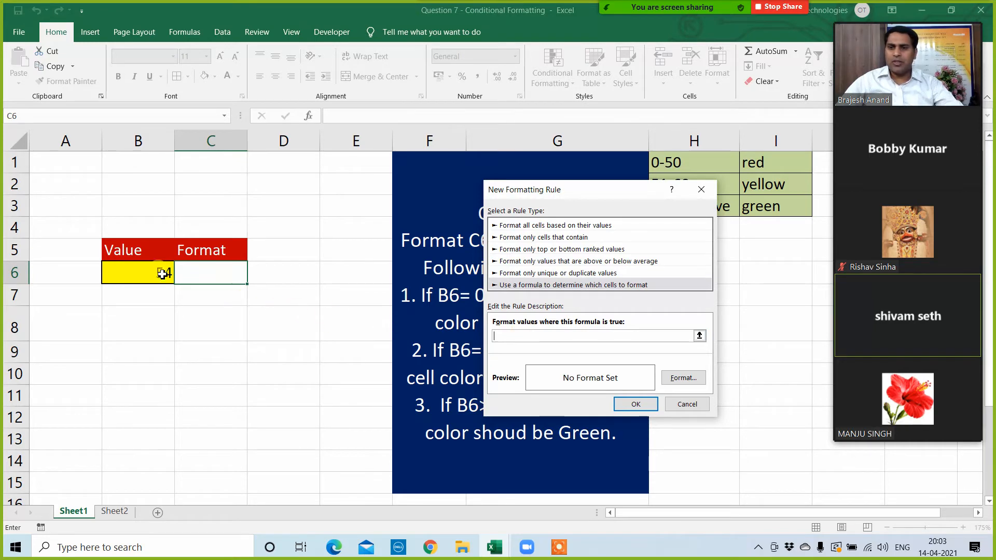
left_click(139, 273)
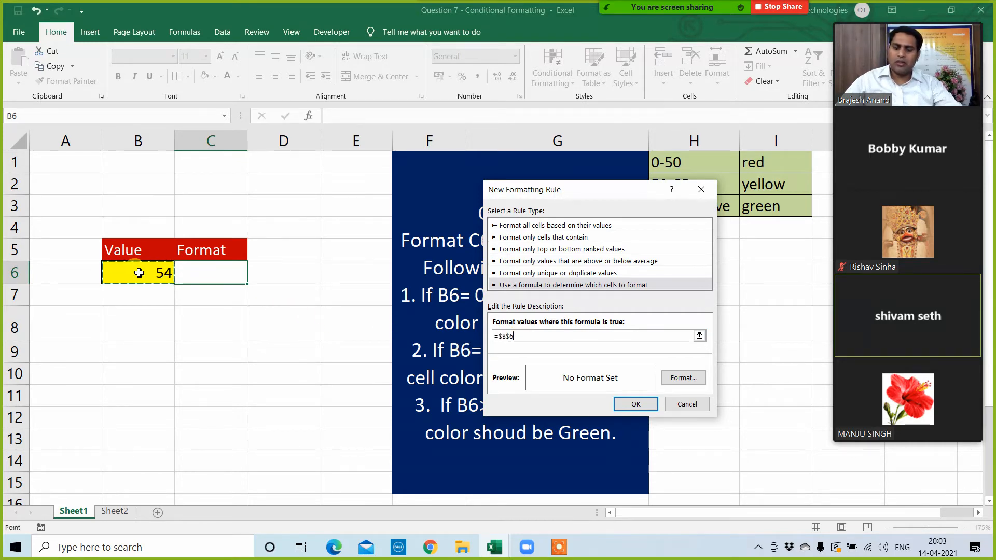
key("F4")
key("F4")
key("F4")
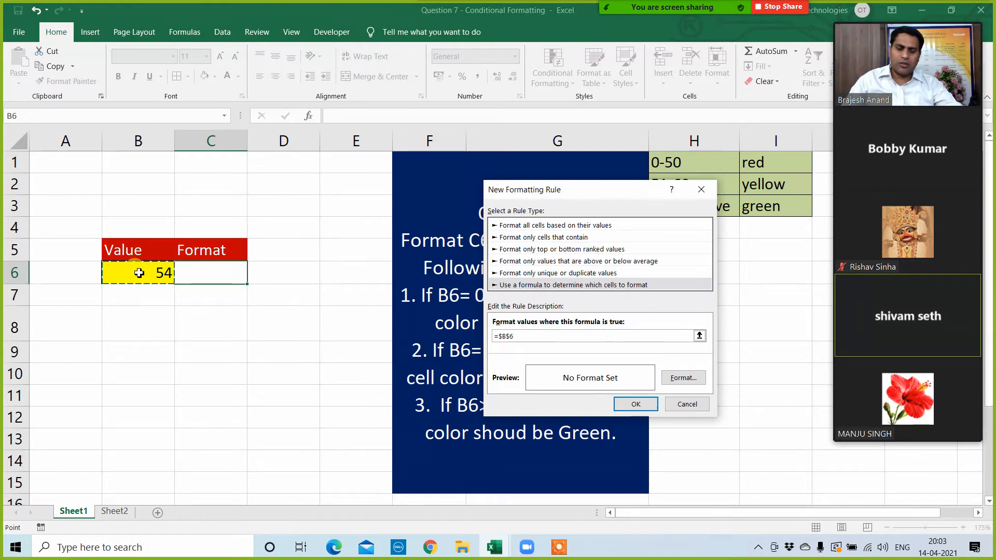
type("<")
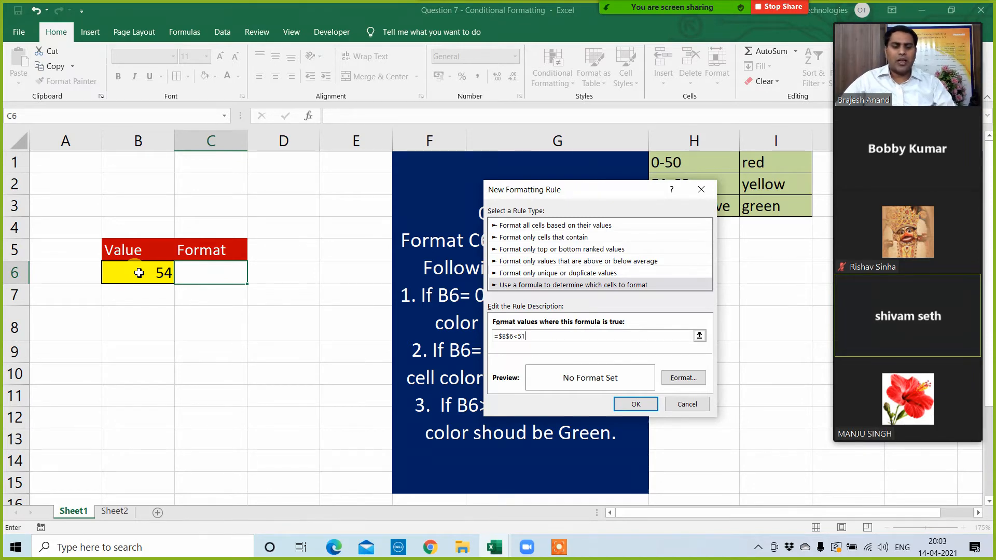
type("=50")
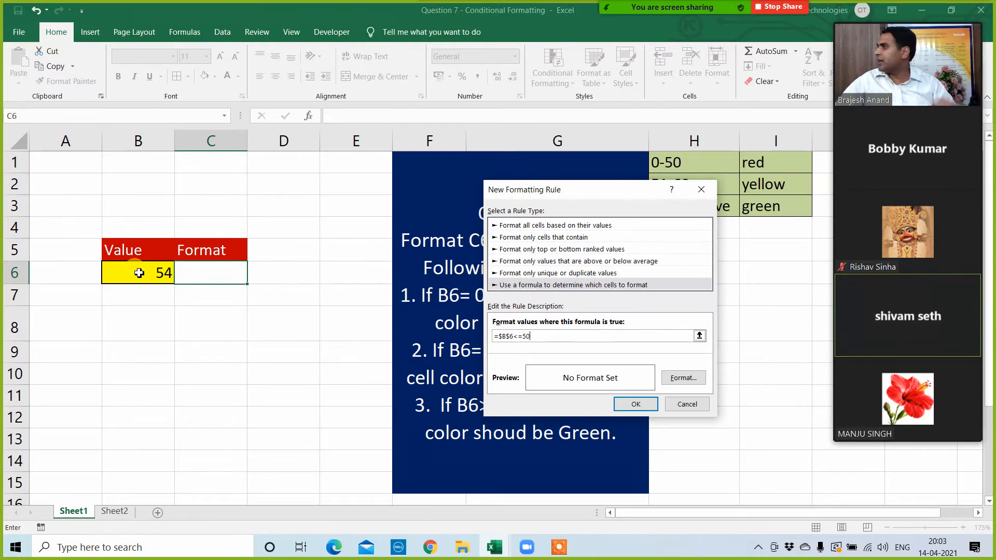
Step: Give the =$B$6<=50 rule a red fill and apply it to C6
left_click(682, 378)
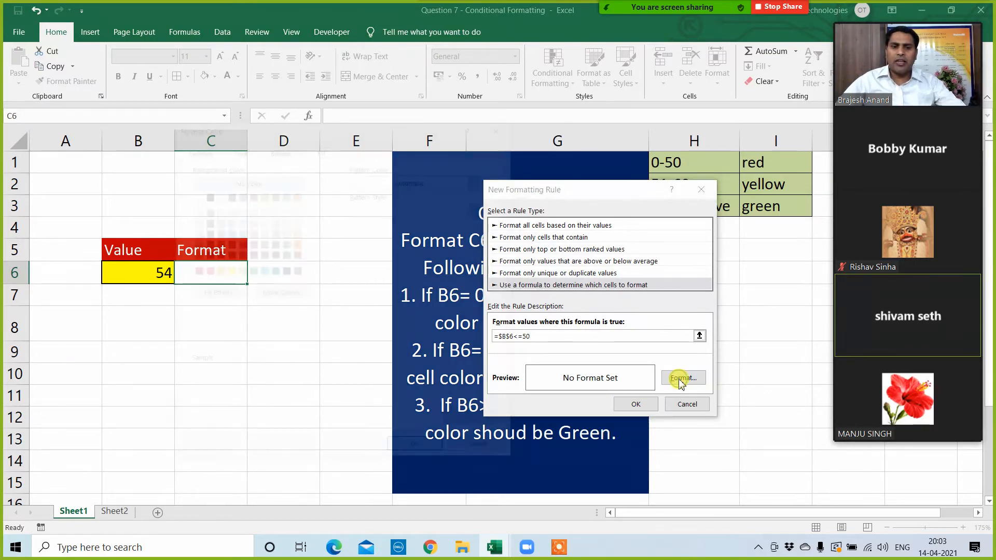
left_click(205, 270)
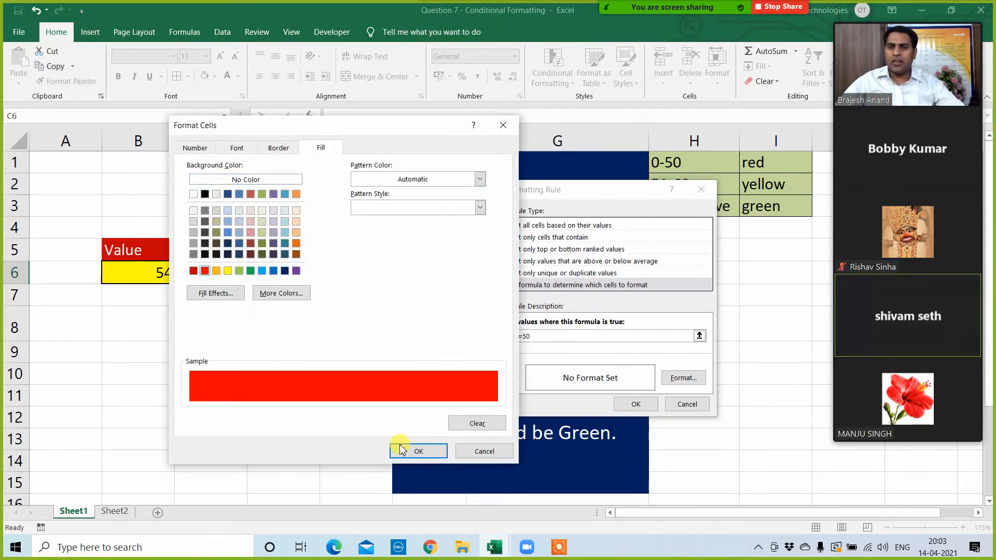
left_click(402, 449)
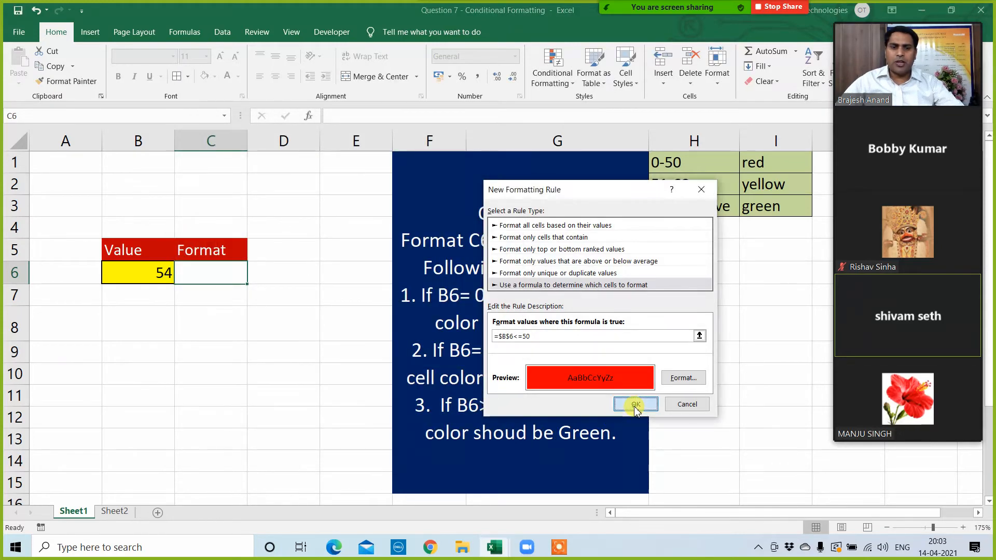
left_click(636, 404)
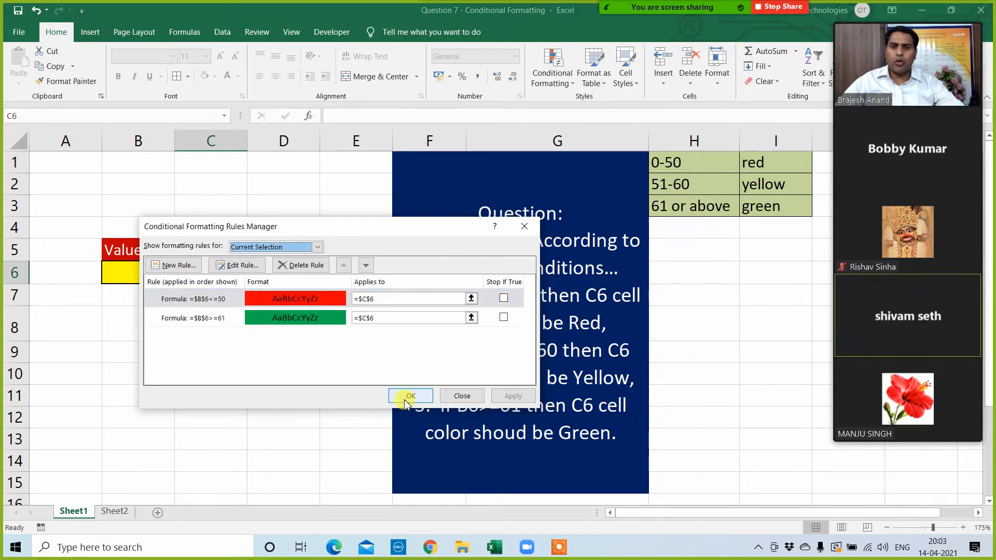
left_click(407, 397)
Step: Test the red and green rules by entering 45, 67 and 56 in turn in B6
left_click(214, 371)
left_click(139, 272)
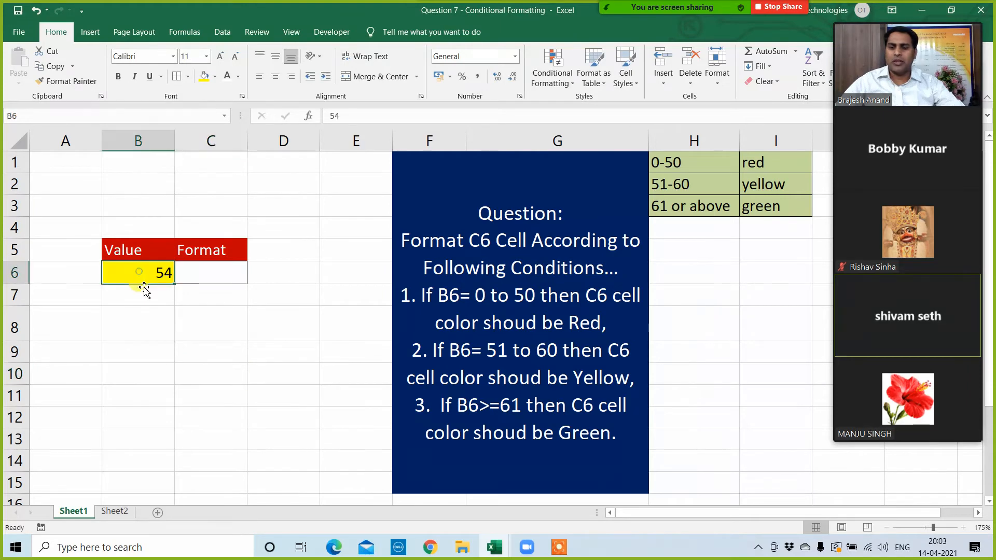
type("45")
left_click(153, 354)
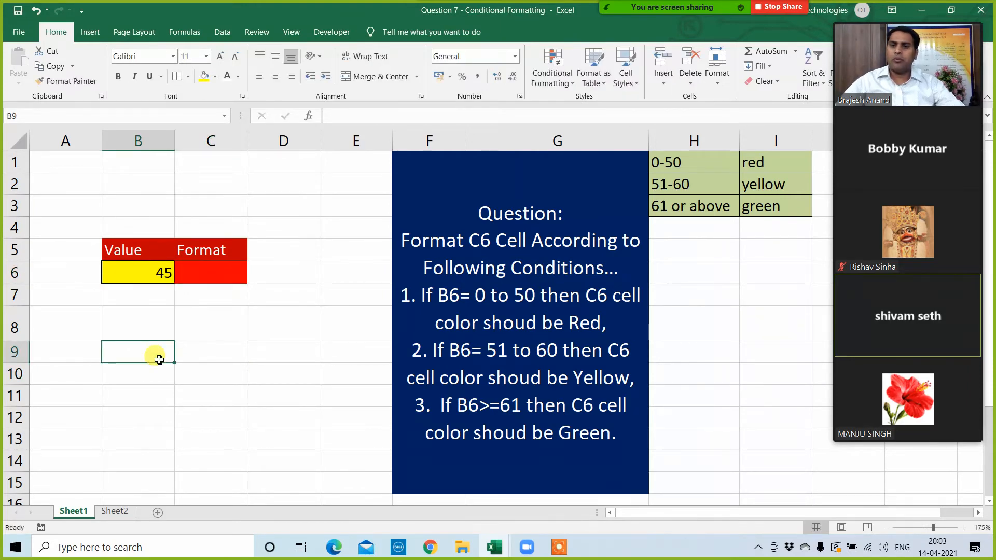
left_click(161, 278)
type("67")
left_click(166, 394)
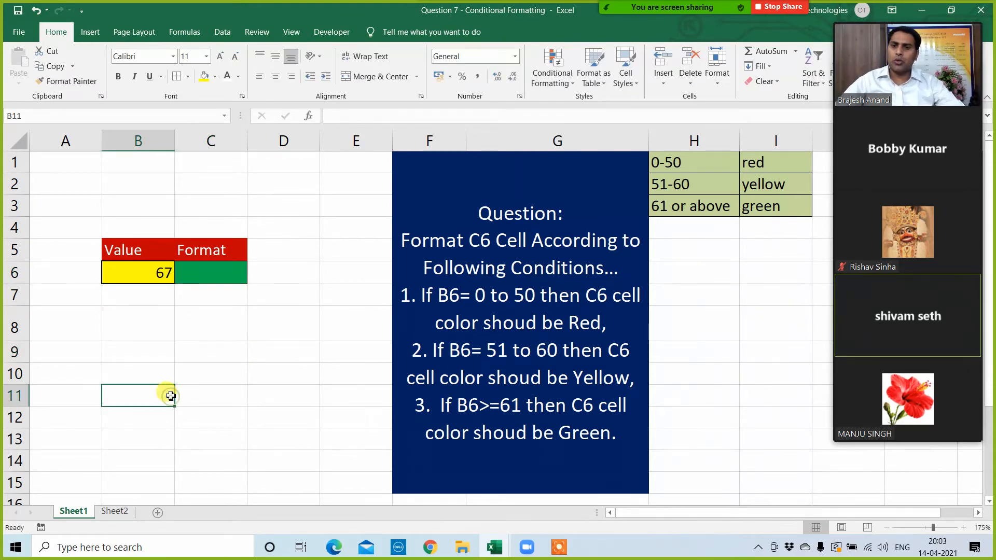
left_click(142, 278)
type("56")
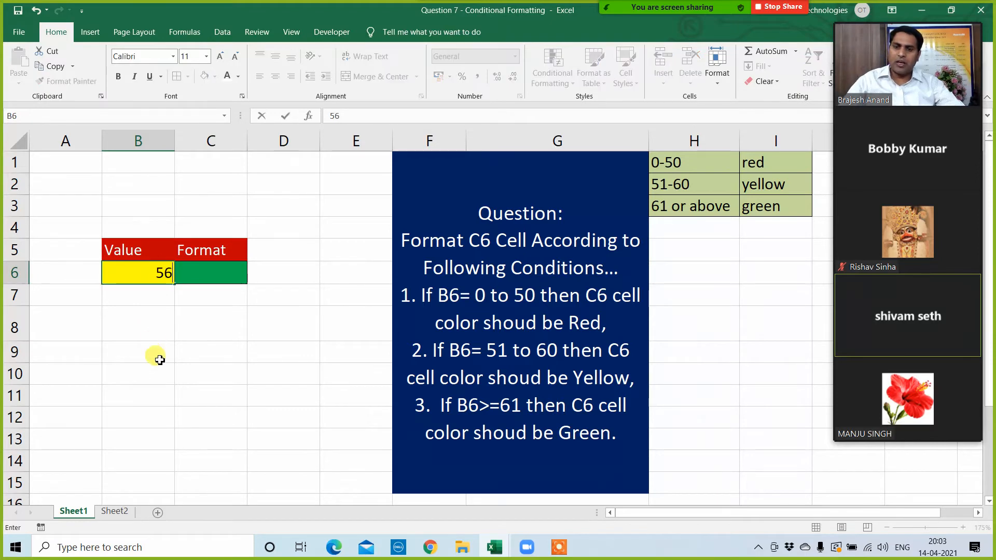
left_click(155, 355)
Step: Review the red and green conditions in H1:I3, and give C6 a plain yellow cell fill for the remaining range
left_click(208, 275)
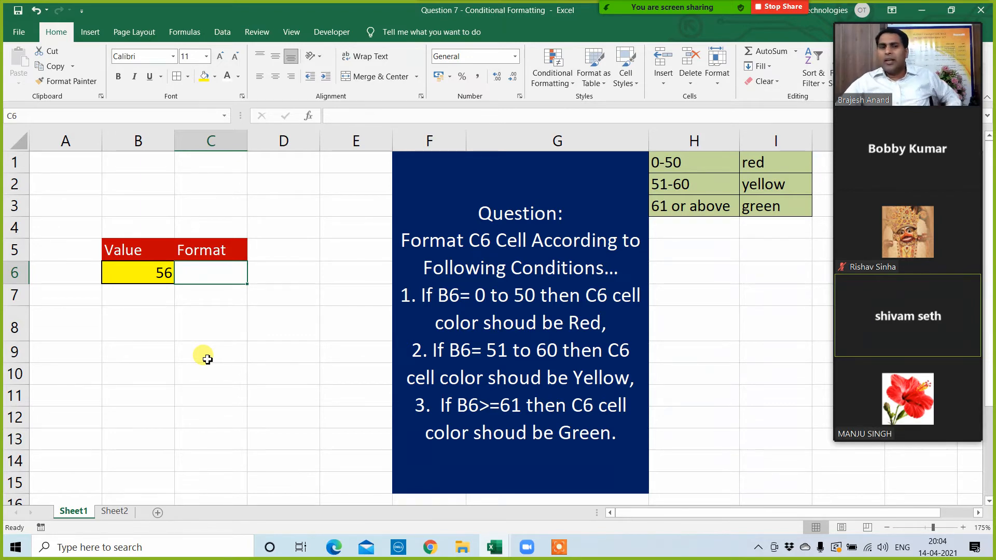
left_click_drag(692, 160, 786, 161)
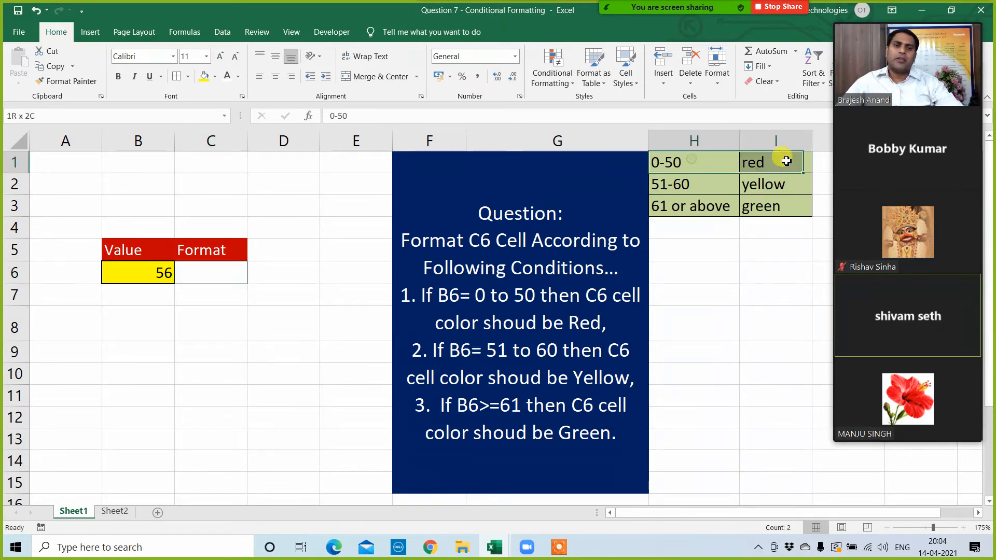
left_click_drag(690, 205, 761, 205)
left_click(719, 263)
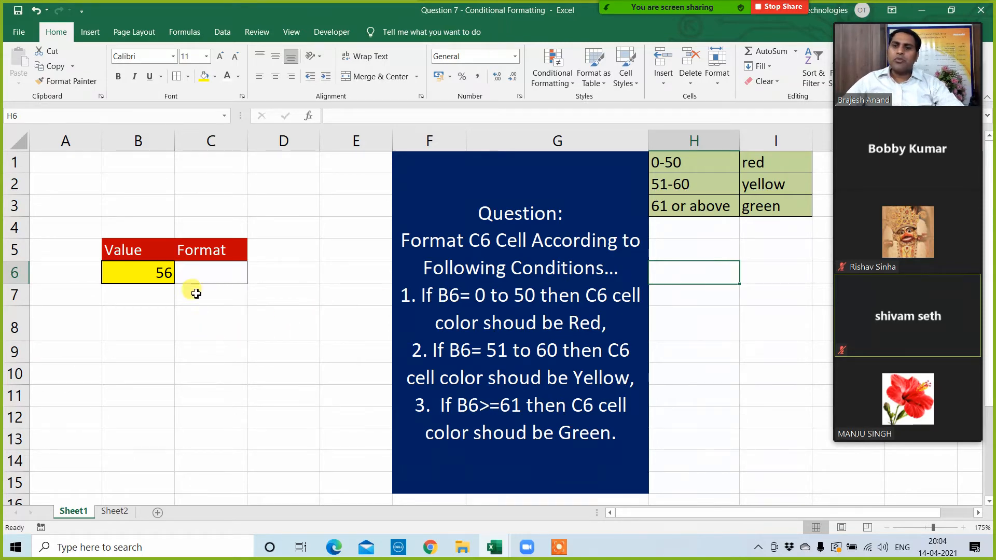
left_click(199, 270)
left_click(202, 76)
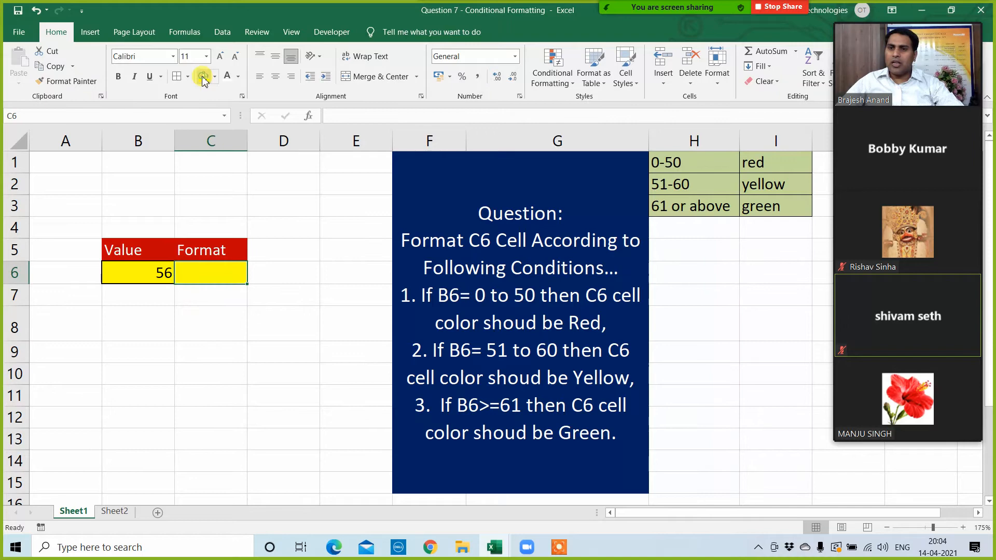
Step: Test all three colors of C6 by entering 23, 67 and 56 in turn in B6
left_click(192, 332)
left_click(156, 280)
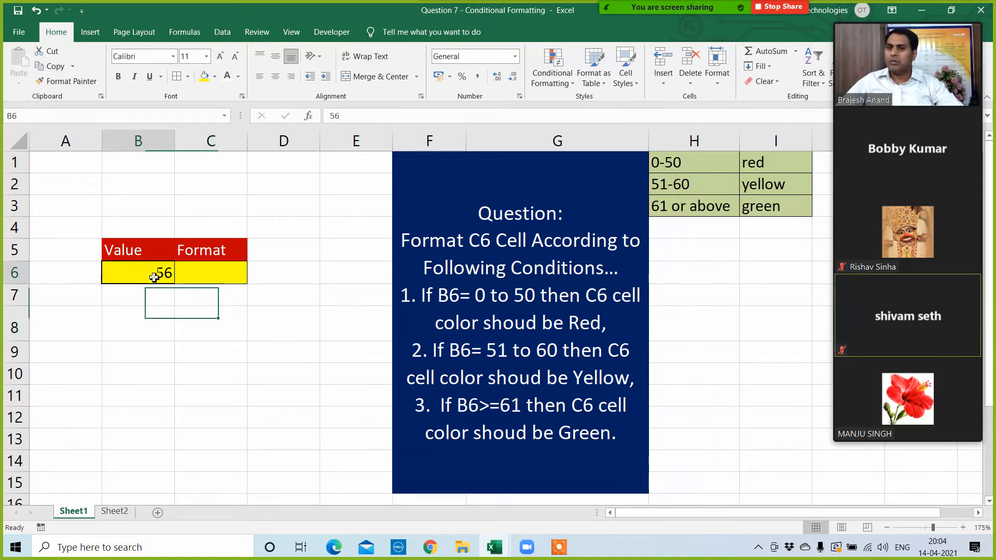
type("23")
left_click(165, 346)
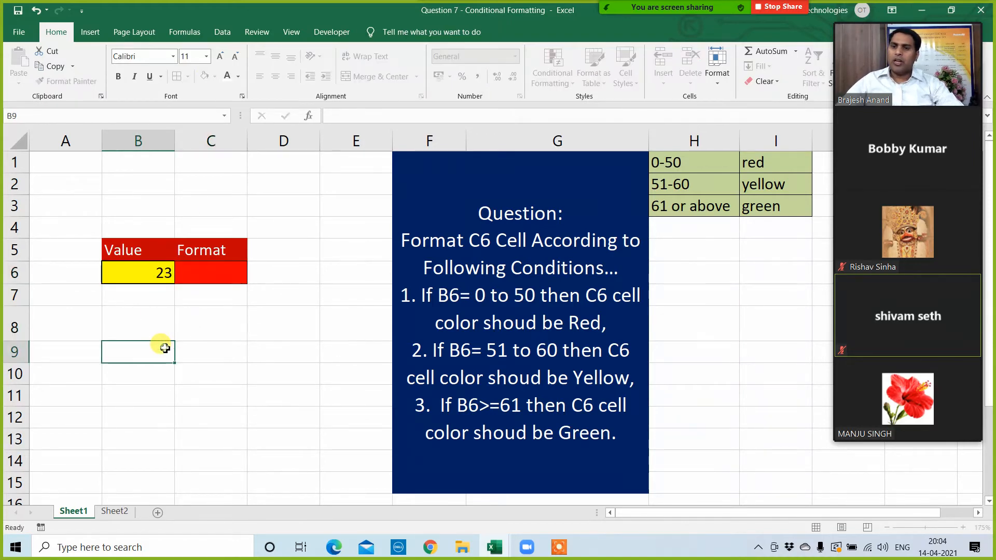
left_click(157, 266)
type("67")
left_click(158, 365)
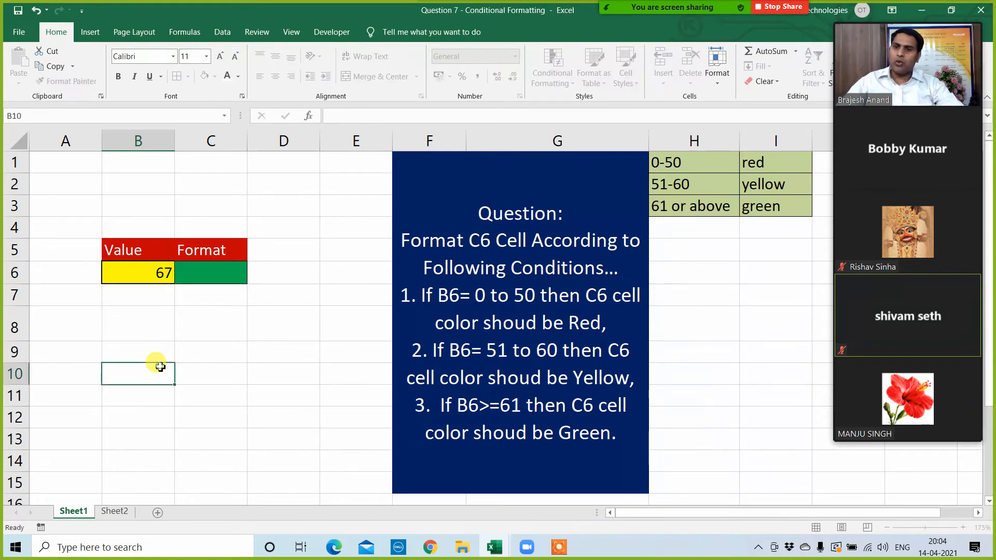
left_click(155, 275)
type("56")
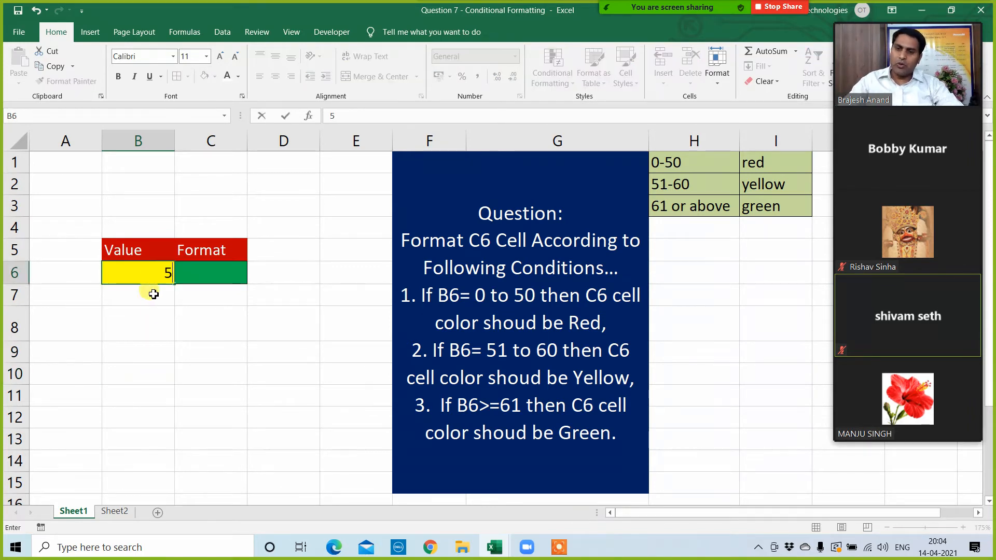
left_click(156, 325)
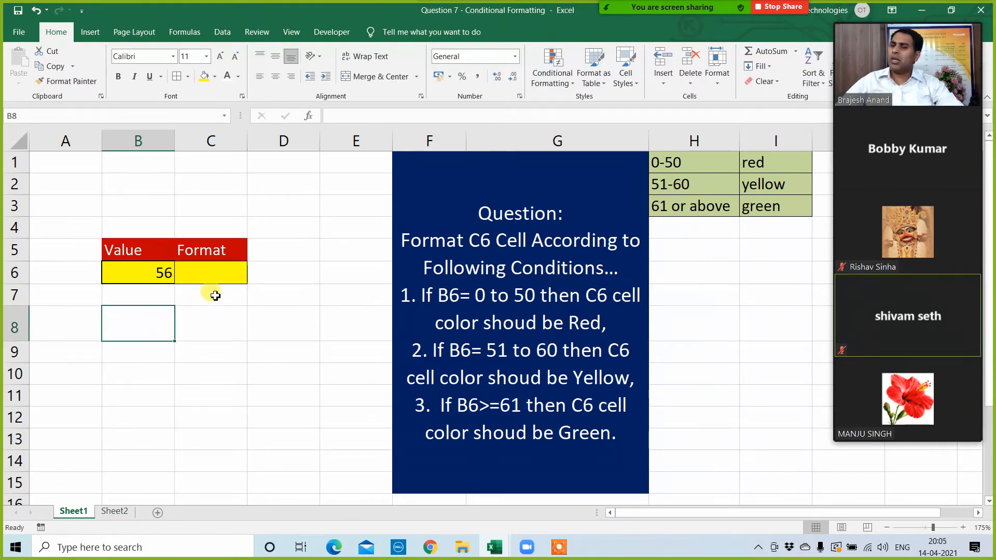
Step: Compare C6 with the 51-60 yellow condition and the full list of value ranges and colors in H1:I3
left_click(211, 275)
left_click_drag(701, 186, 759, 191)
left_click(716, 328)
left_click_drag(685, 185, 757, 184)
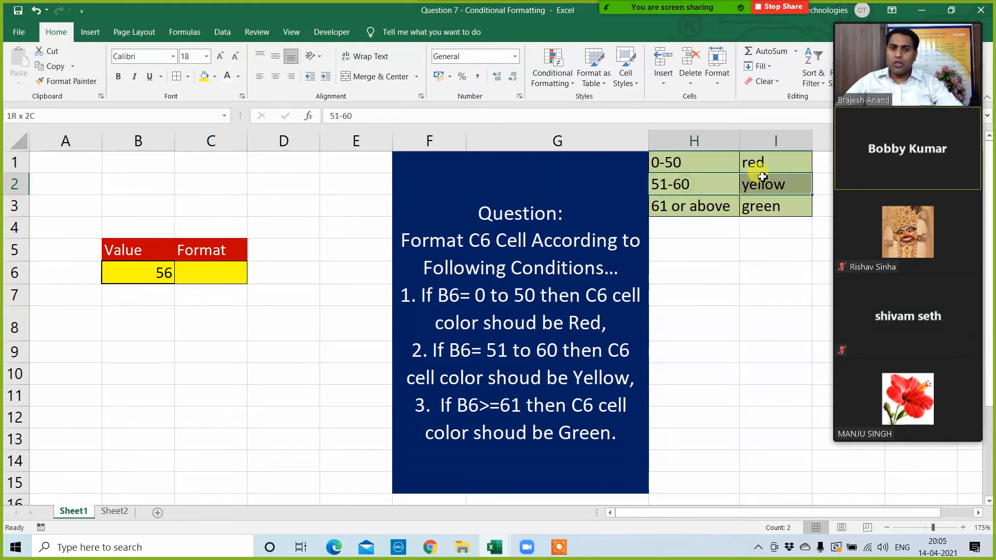
left_click(703, 332)
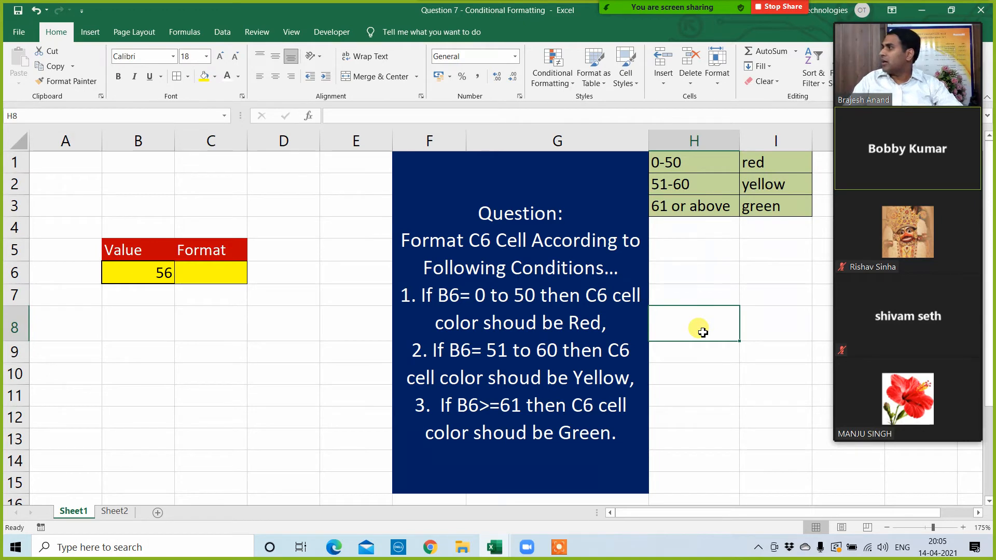
left_click_drag(695, 164, 757, 203)
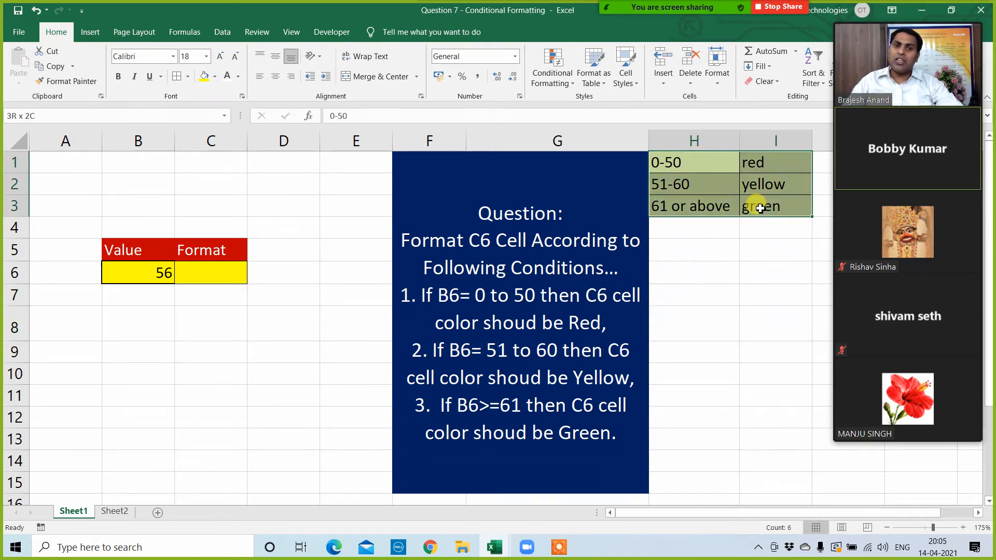
left_click(719, 275)
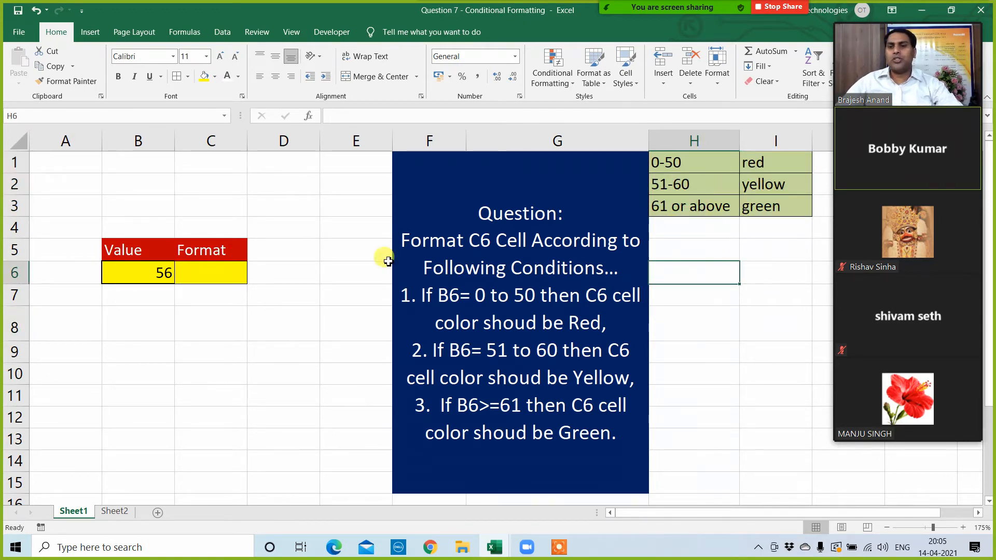
left_click(249, 357)
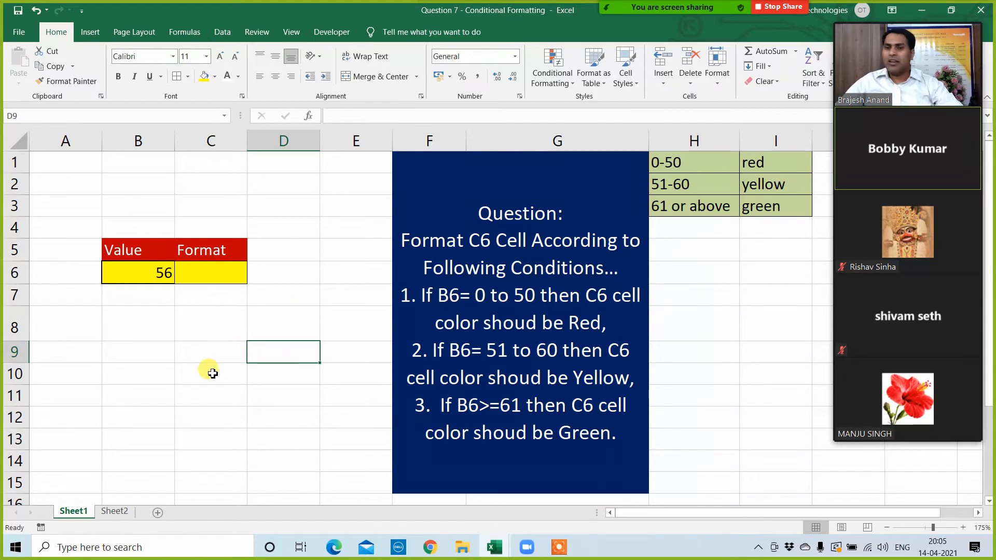
Step: Enter the example values 80, 60 and 40 in C9, C10 and C11
left_click(201, 362)
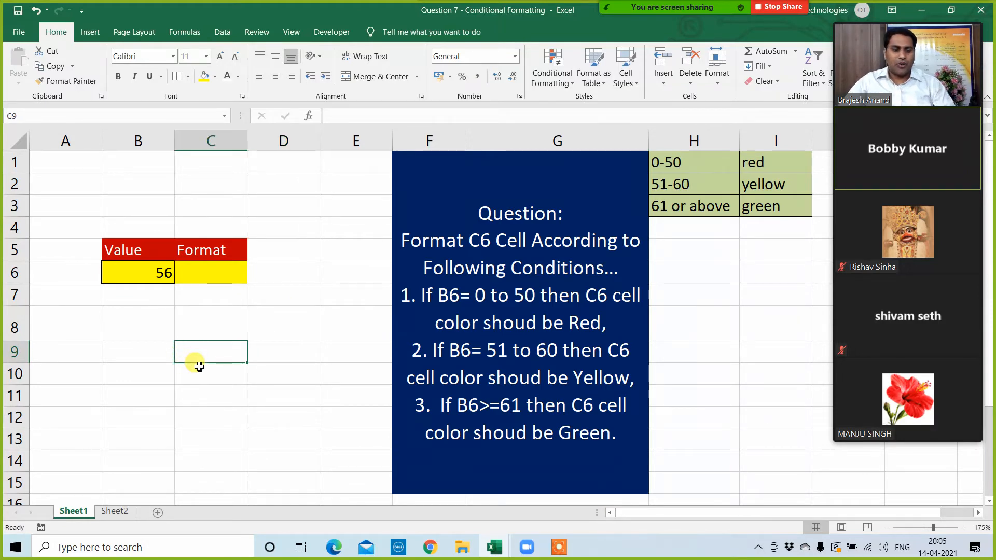
type("80")
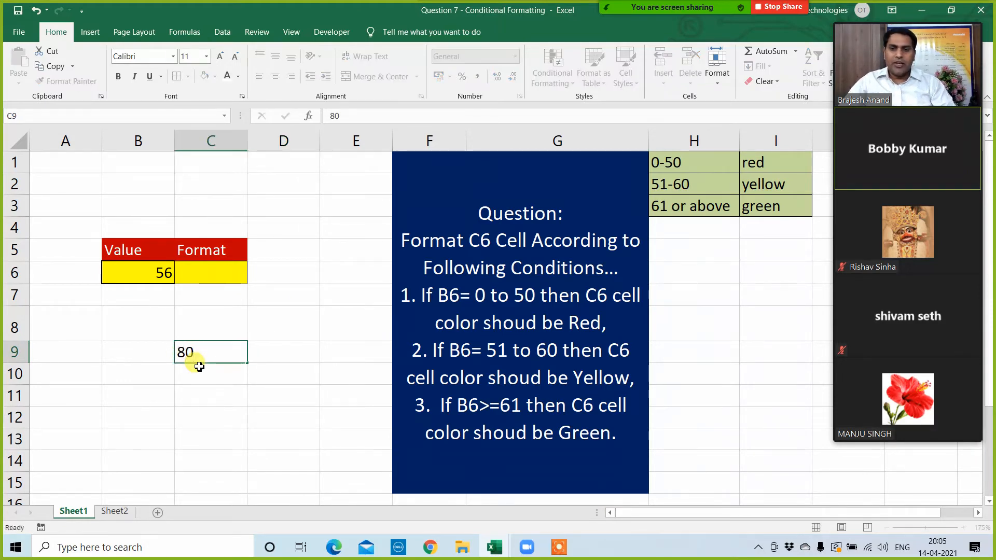
key("Return")
type("60")
key("Return")
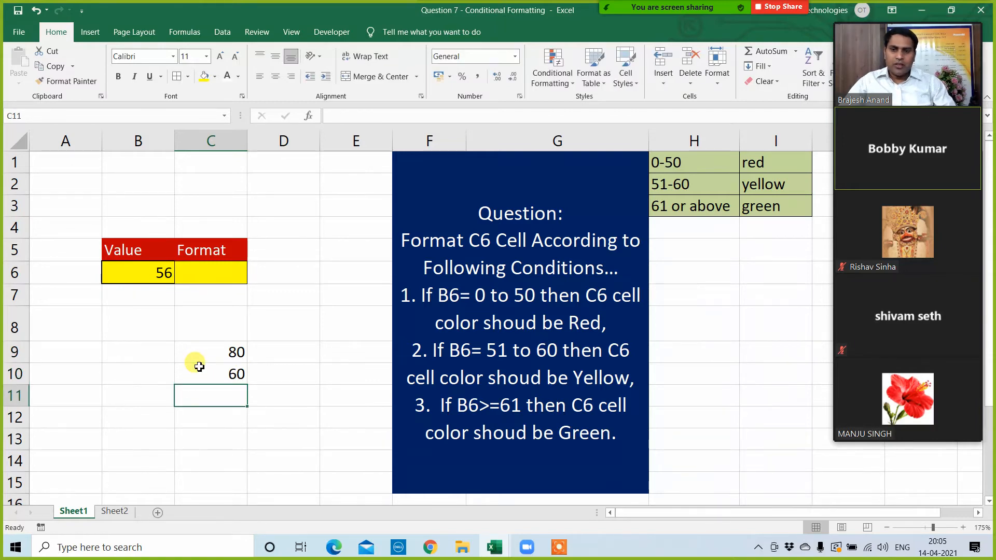
type("40")
key("Return")
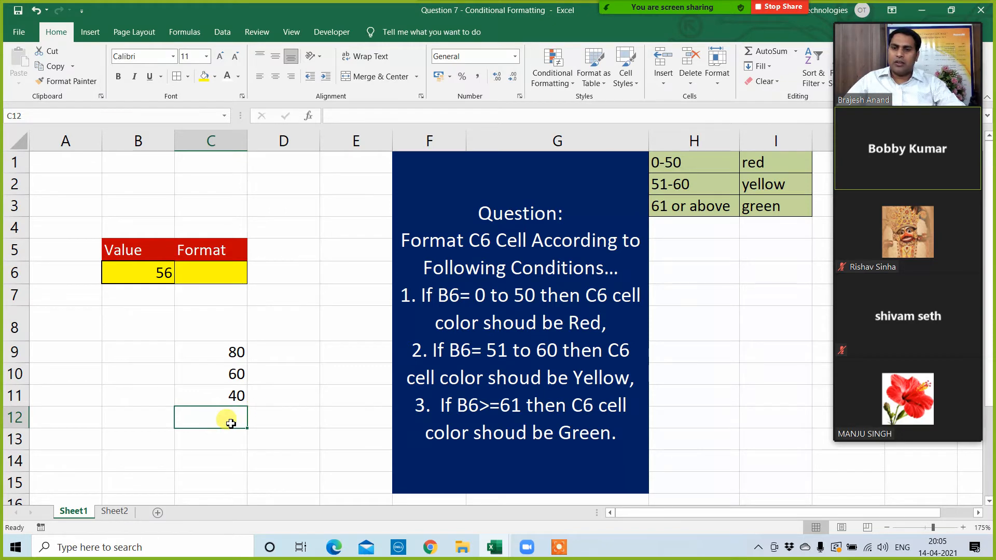
Step: Enter <40 in C12 and change the example value in C9 to >80
type("<40")
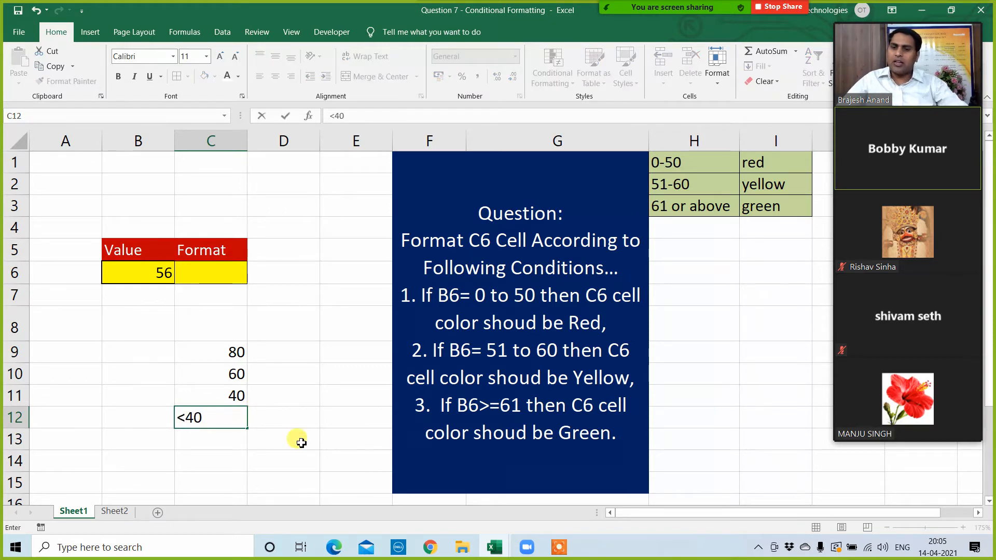
left_click(304, 434)
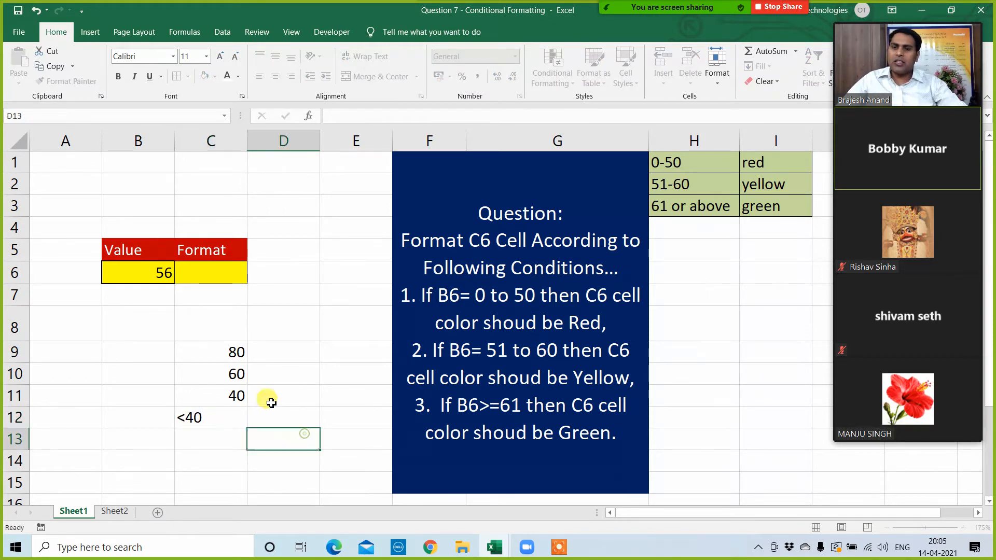
left_click(262, 355)
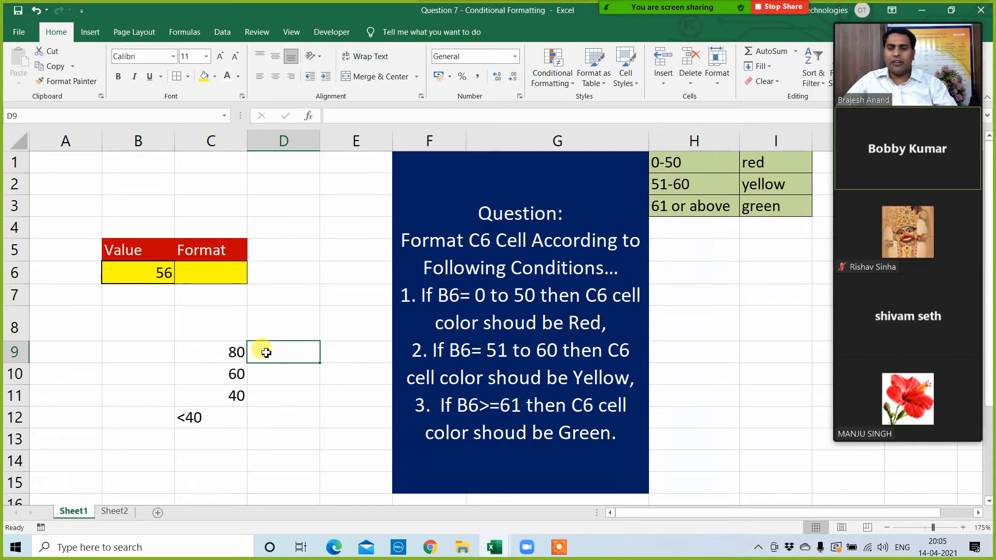
left_click(195, 340)
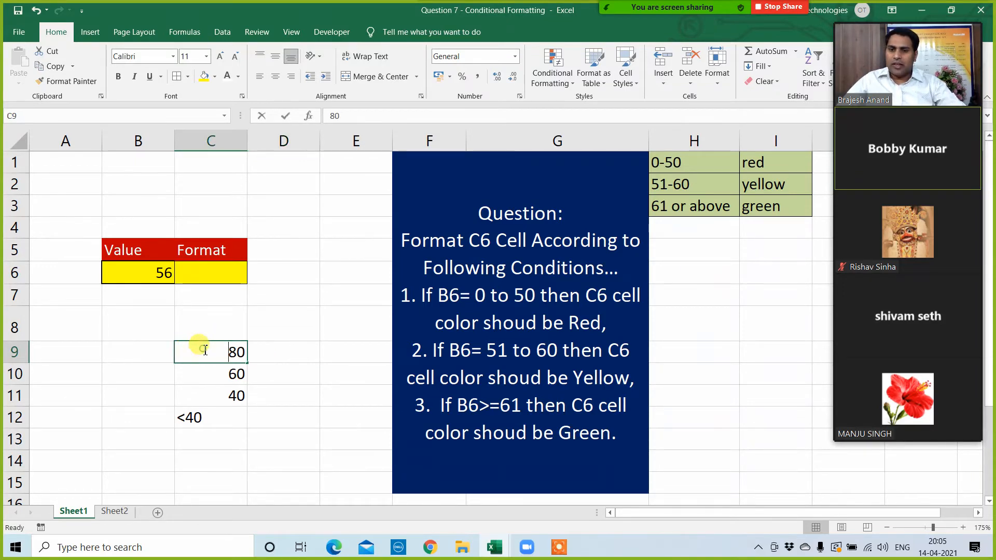
double_click(205, 350)
type(">")
key("Return")
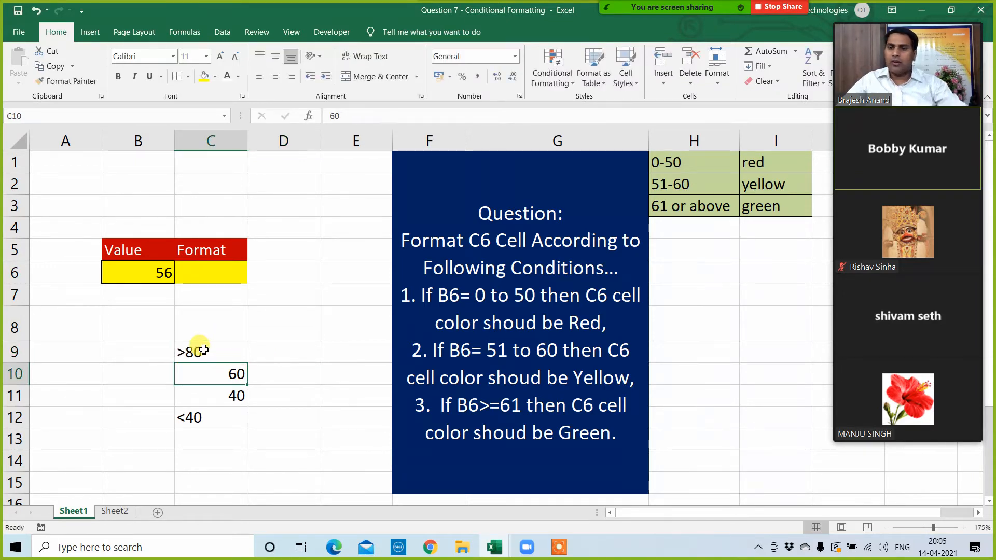
Step: Compare the example limits and middle values in C9:C12 with C6 and the three color conditions in H1:I3
left_click(200, 415)
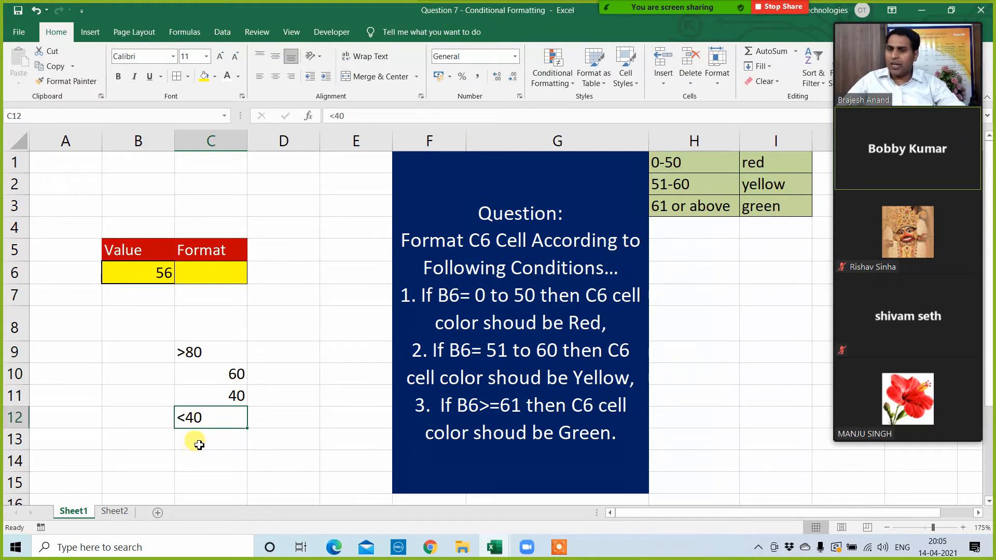
left_click(196, 350)
left_click(206, 414)
left_click(205, 271)
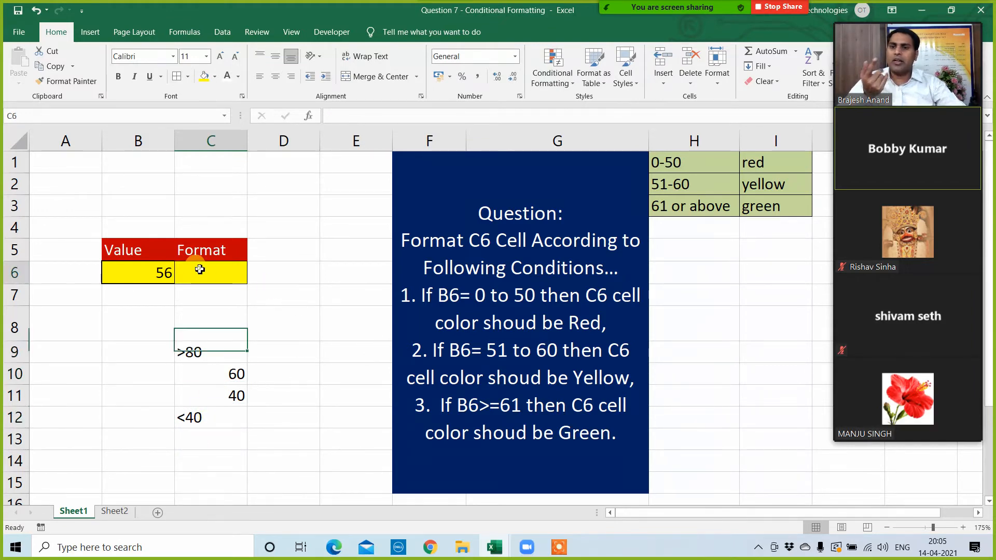
left_click(194, 439)
left_click_drag(212, 377, 214, 389)
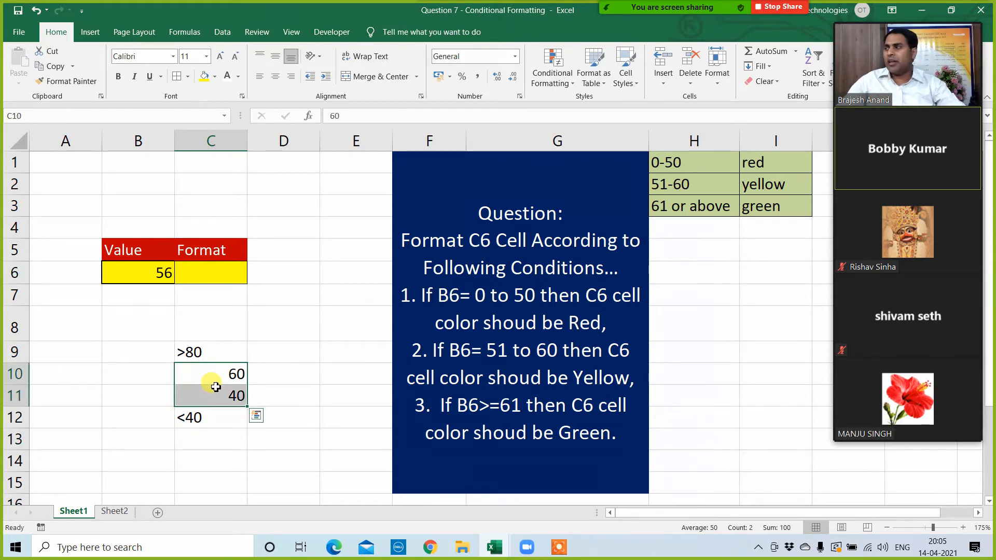
left_click(205, 278)
left_click_drag(207, 381, 216, 391)
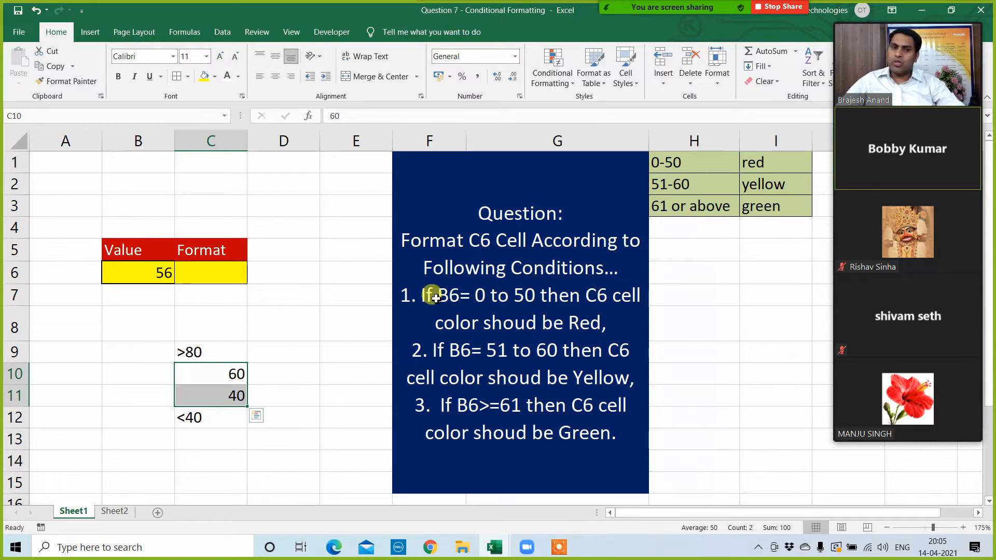
left_click_drag(771, 165, 766, 211)
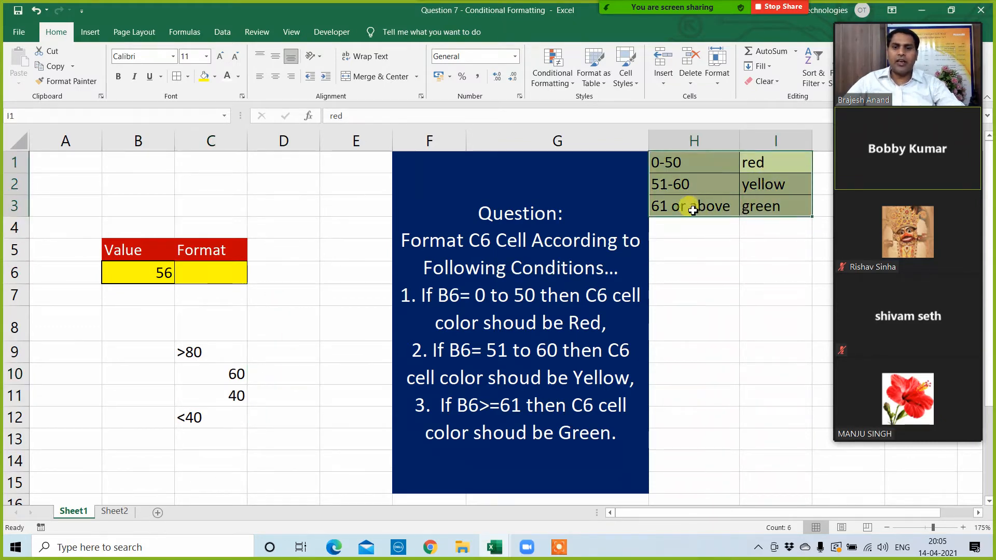
left_click(225, 367)
left_click_drag(226, 367, 205, 418)
left_click(209, 382)
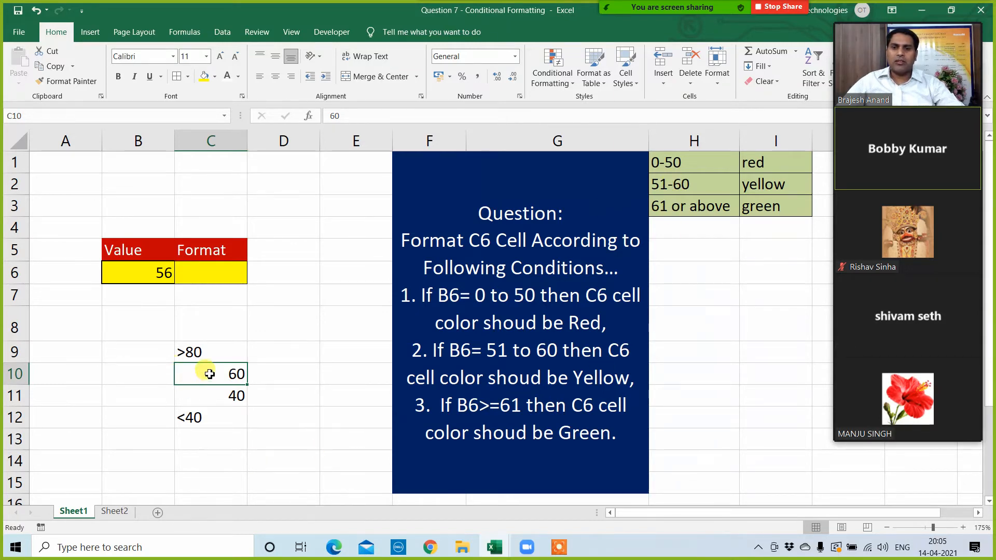
Step: Change the upper example condition in C9 to >61
double_click(195, 352)
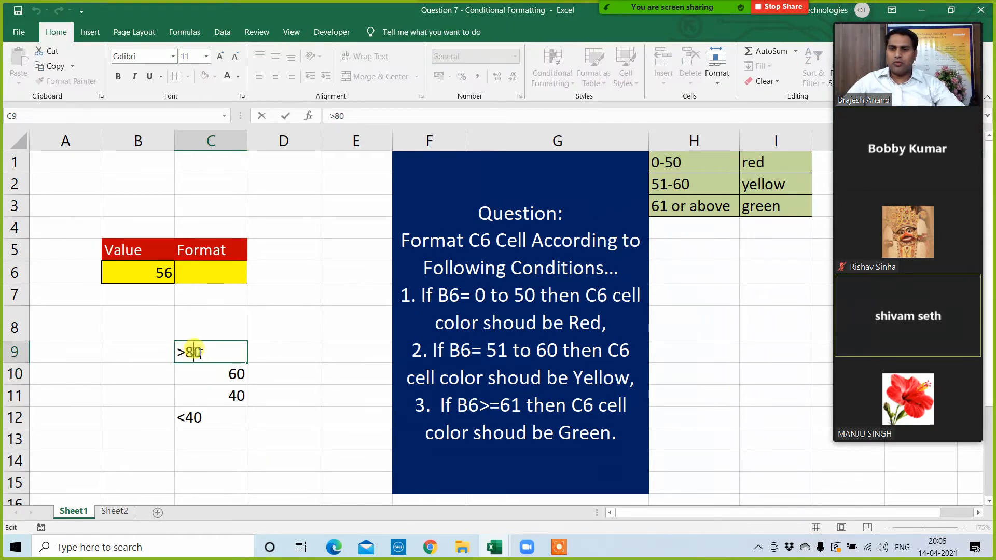
key("BackSpace")
key("BackSpace")
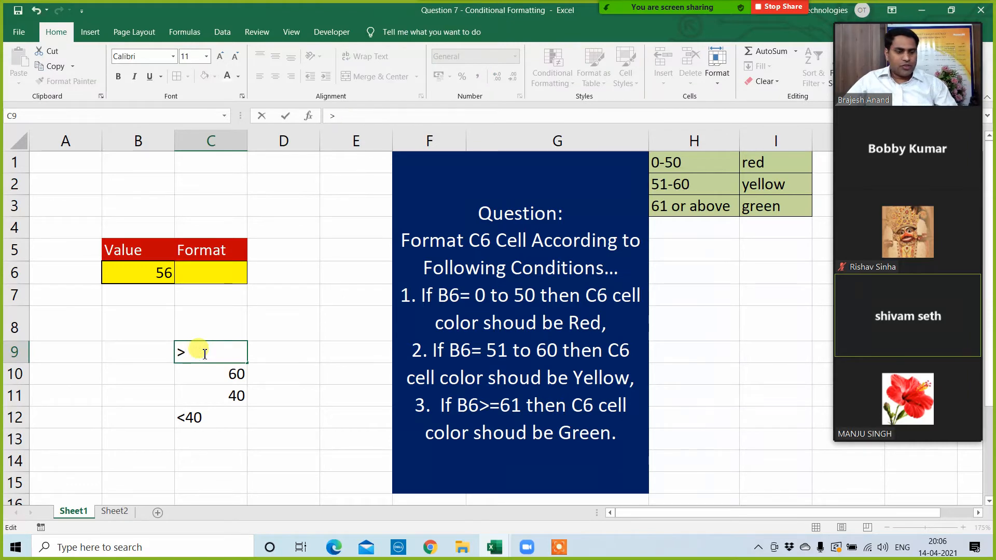
type("61")
left_click(189, 442)
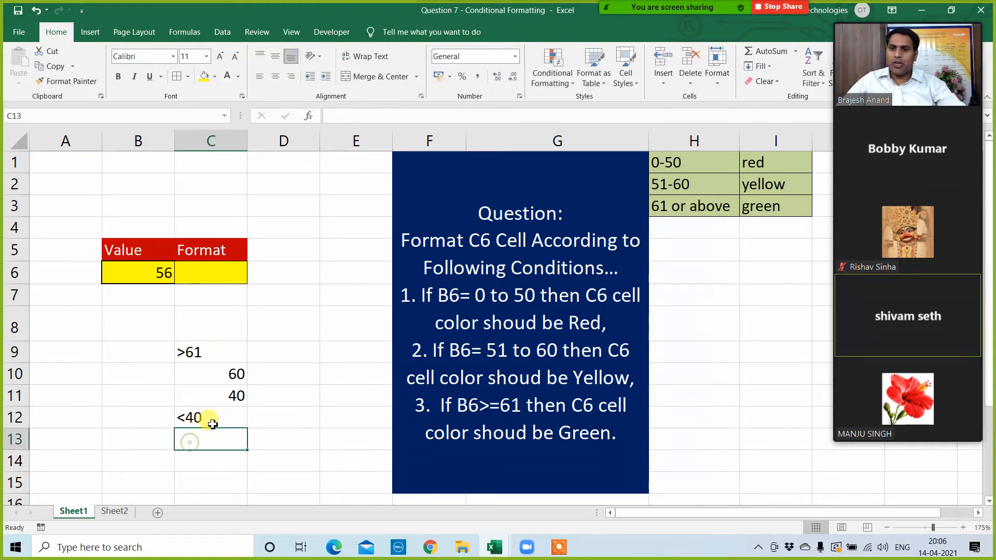
Step: Change the lowest example condition in C12 to <=50
double_click(212, 422)
key("BackSpace")
key("BackSpace")
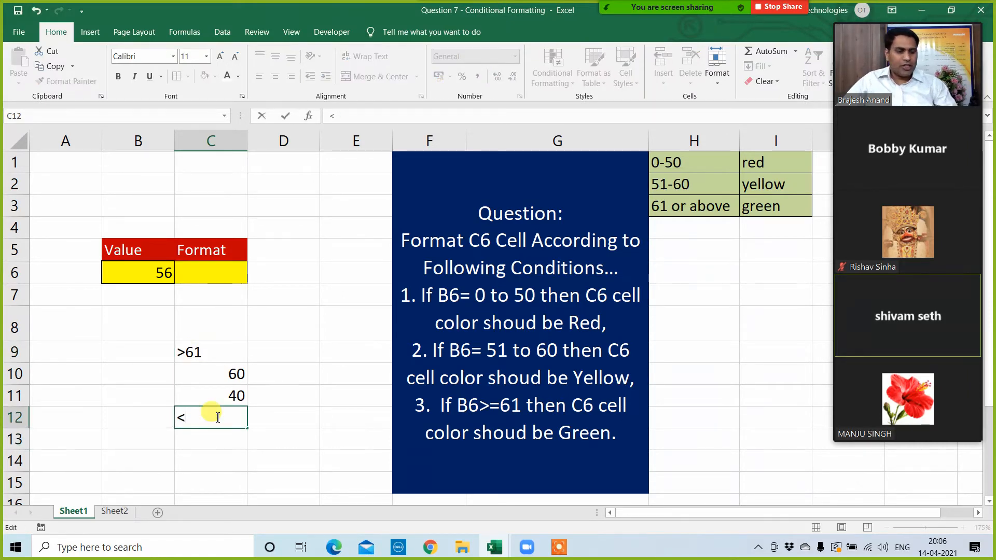
type("=50")
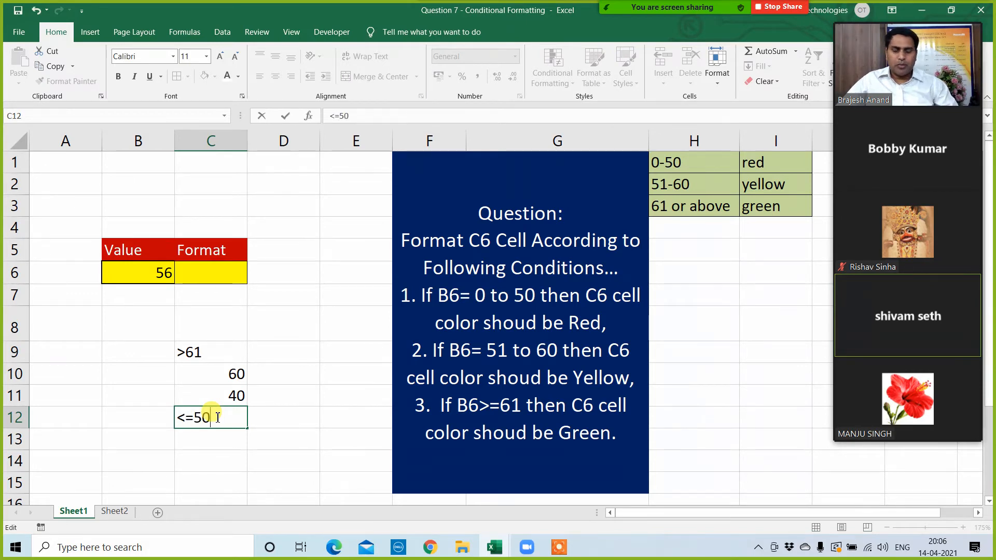
key("Return")
Step: Enter 55 in C10 and the range 51-55 in C11 as the middle example values
left_click(214, 381)
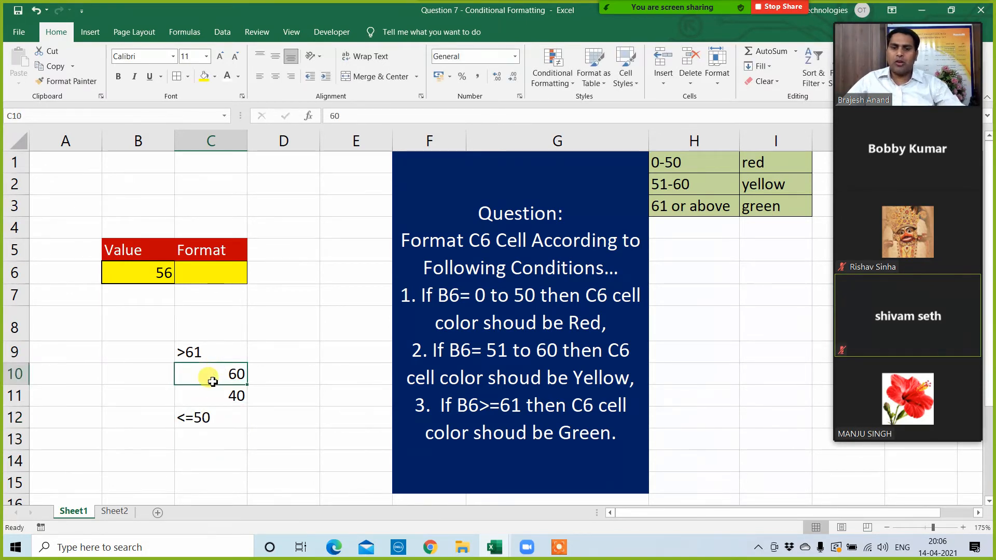
type("55")
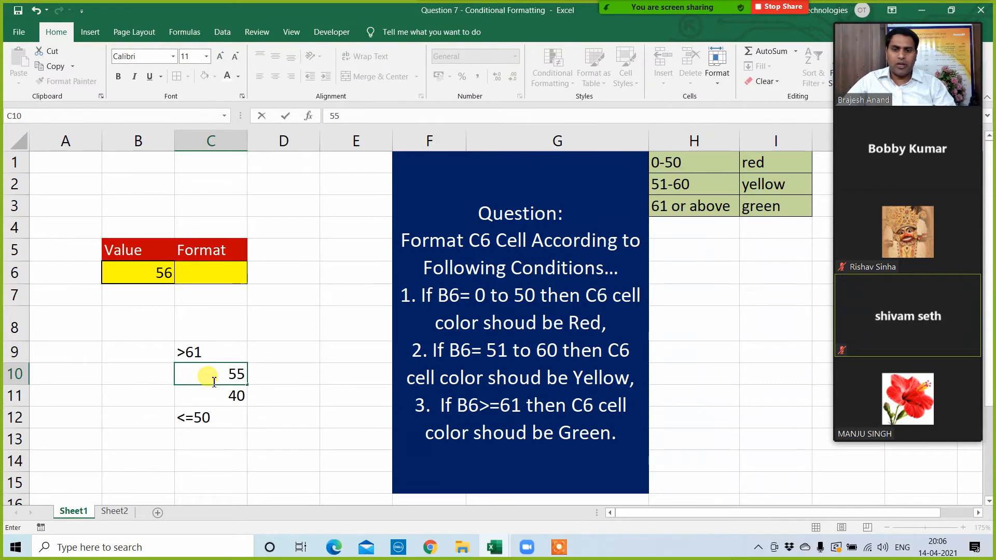
key("Return")
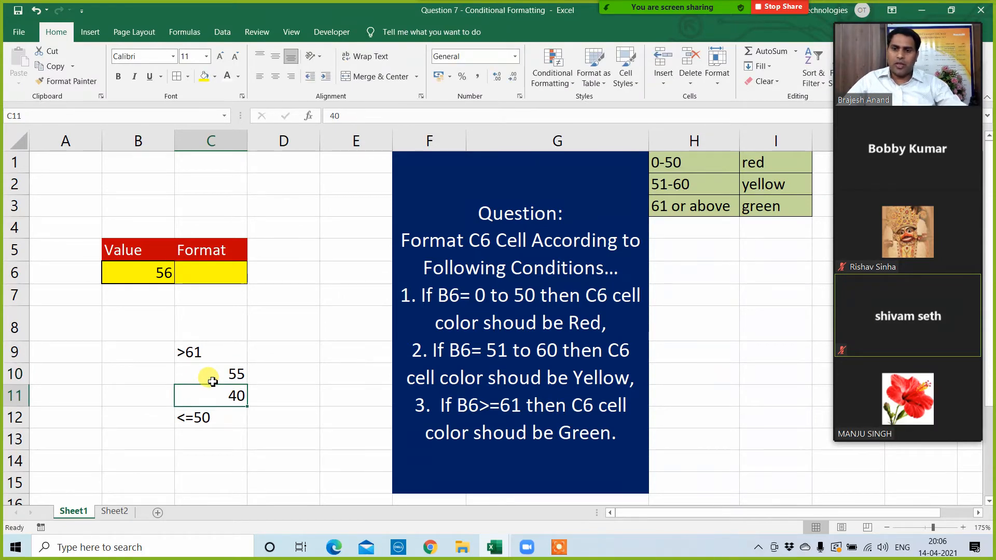
left_click(215, 380)
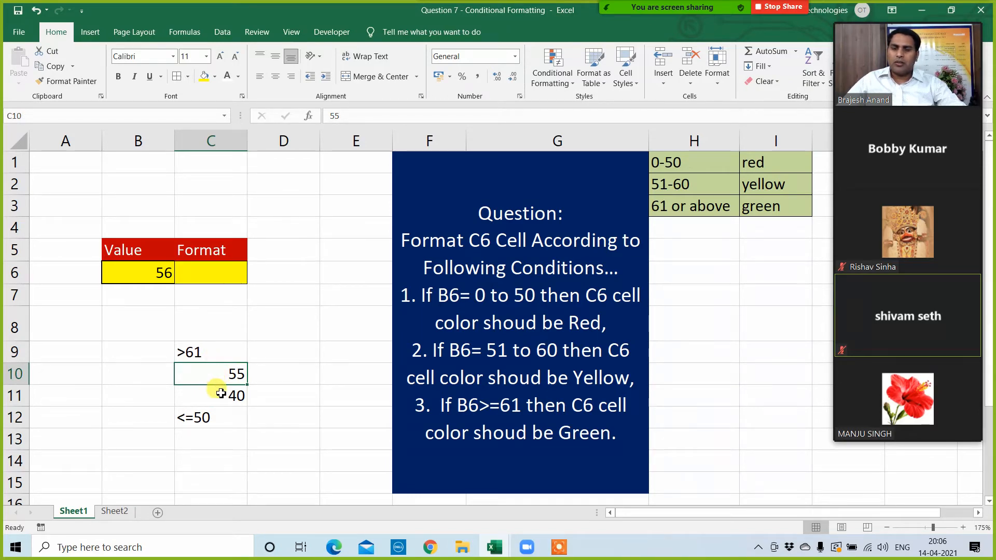
left_click(220, 396)
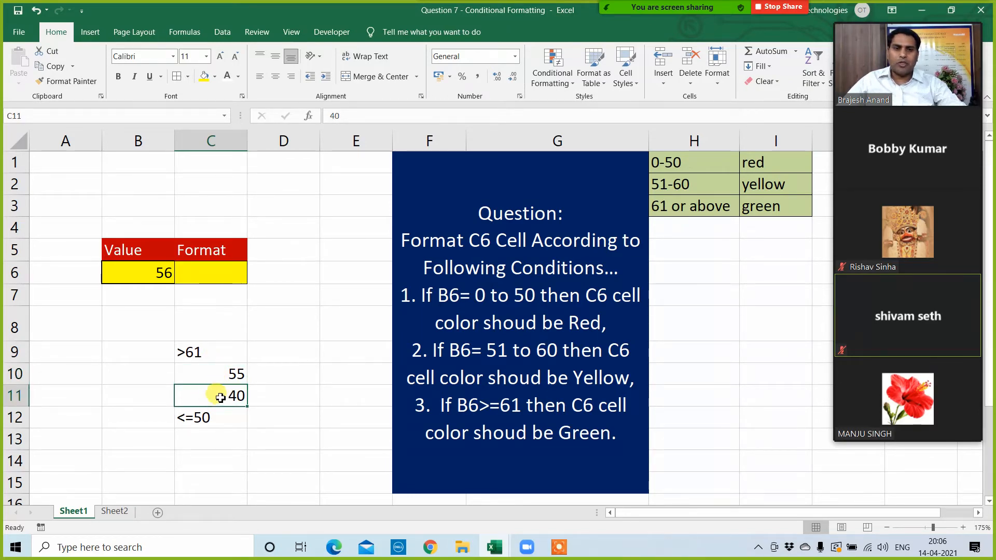
type("51")
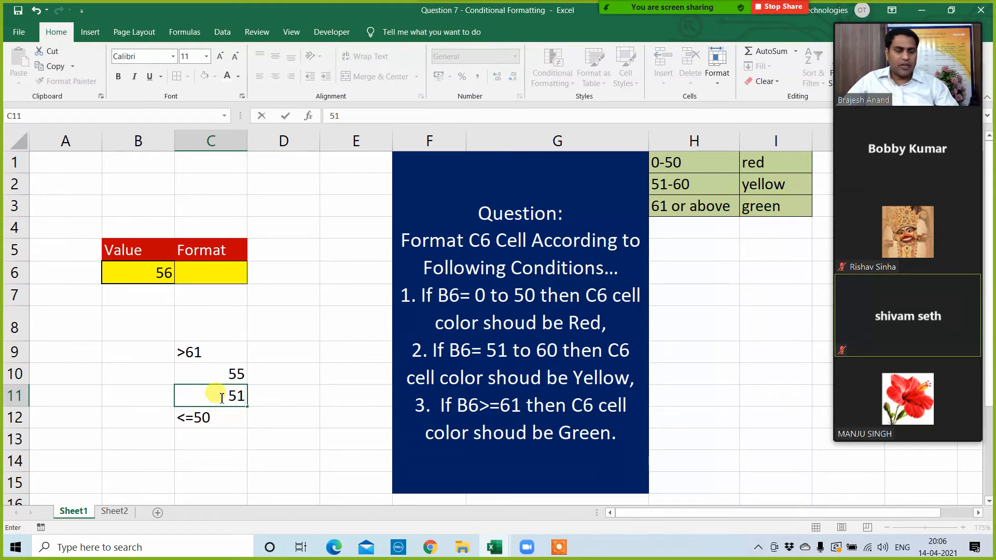
type("-55")
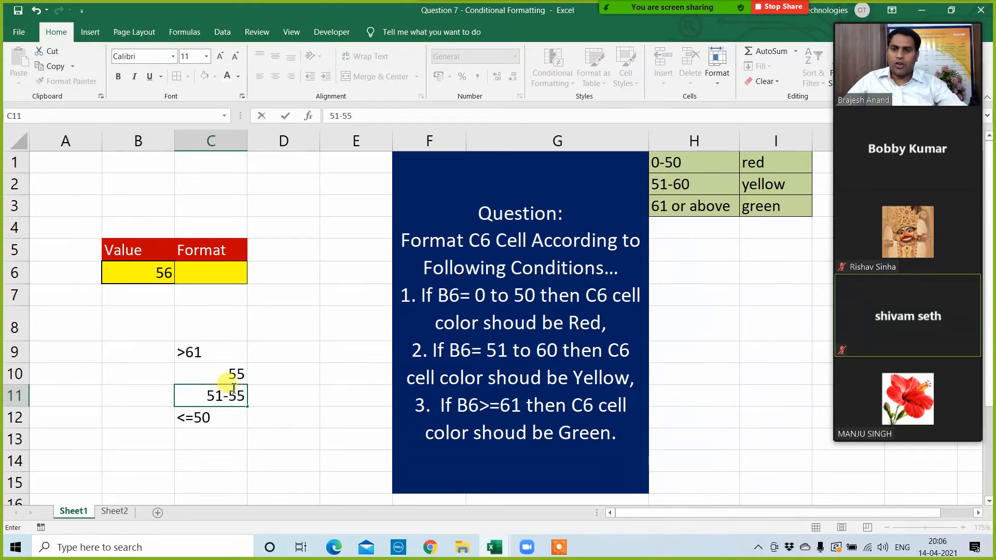
Step: Change the example value in C10 to the range 56-60
left_click(238, 378)
double_click(238, 379)
key("BackSpace")
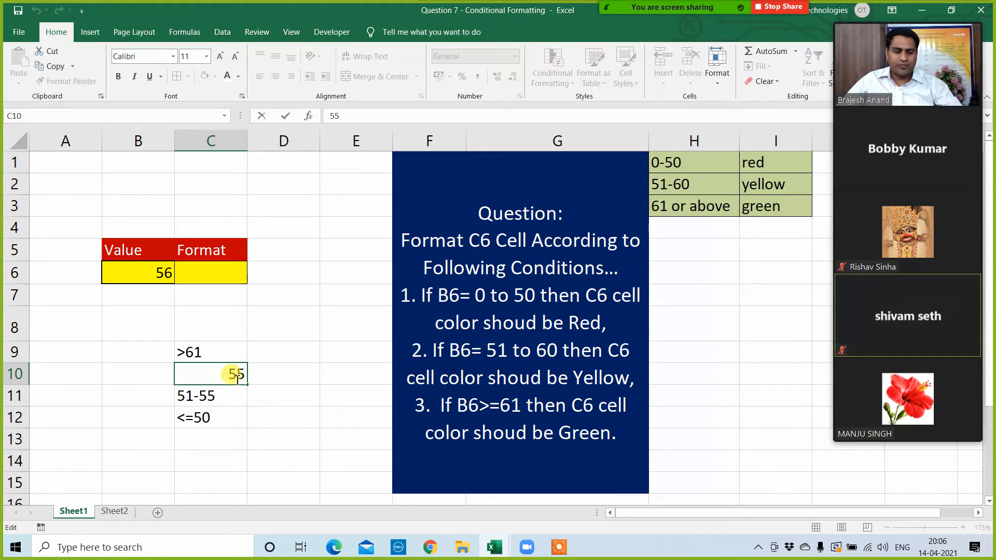
type("6")
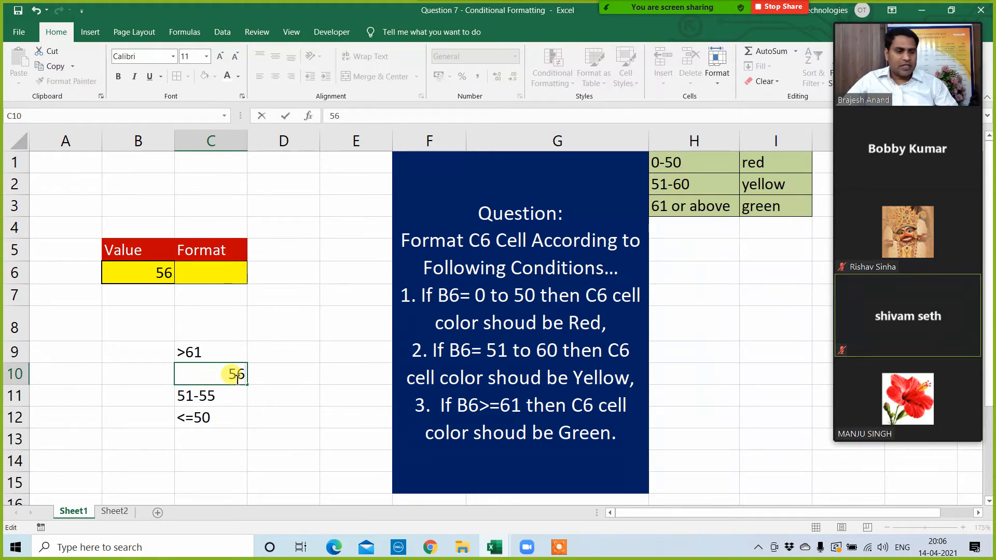
type("-60")
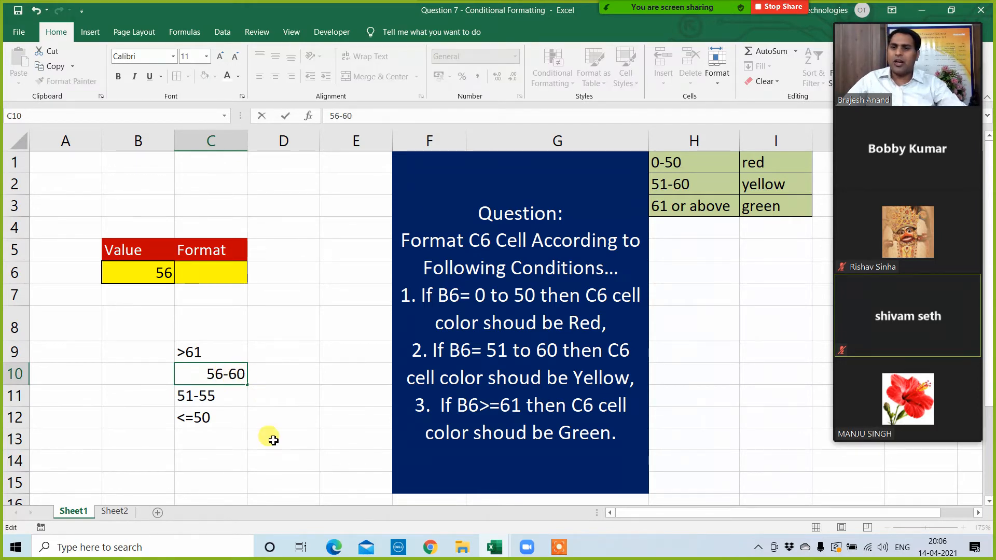
left_click(274, 440)
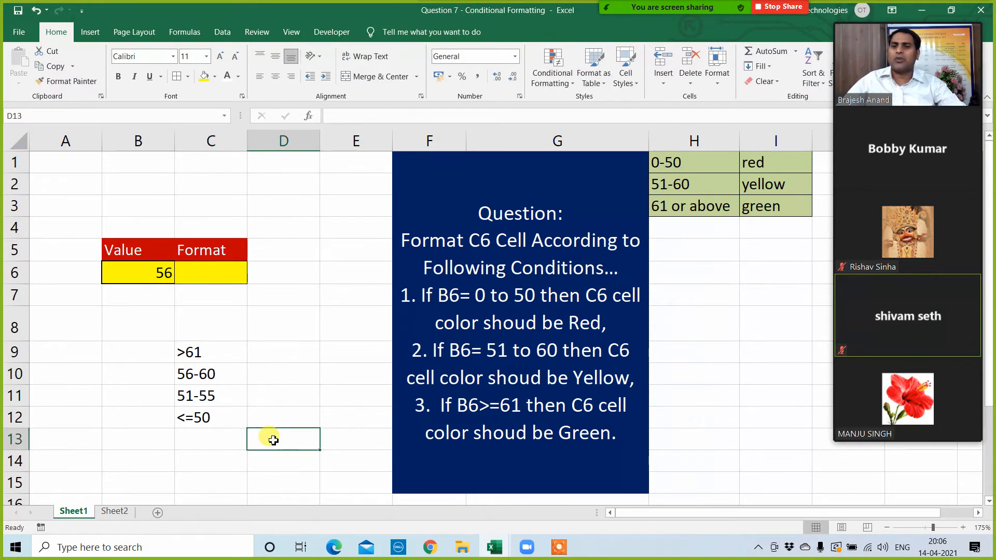
Step: Review the value in B6 and the format cell C6 against the four example ranges in C9:C12
left_click(148, 265)
left_click(216, 271)
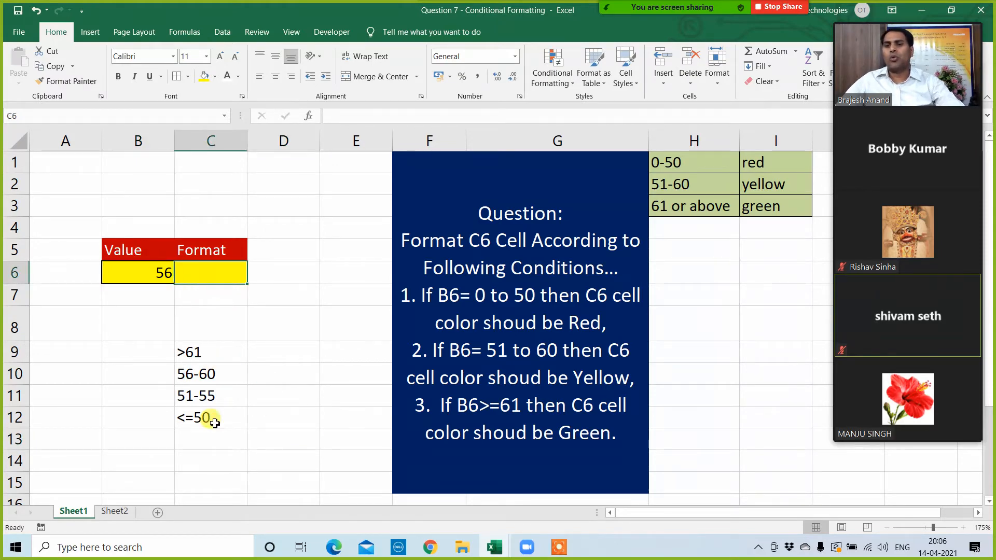
left_click(307, 381)
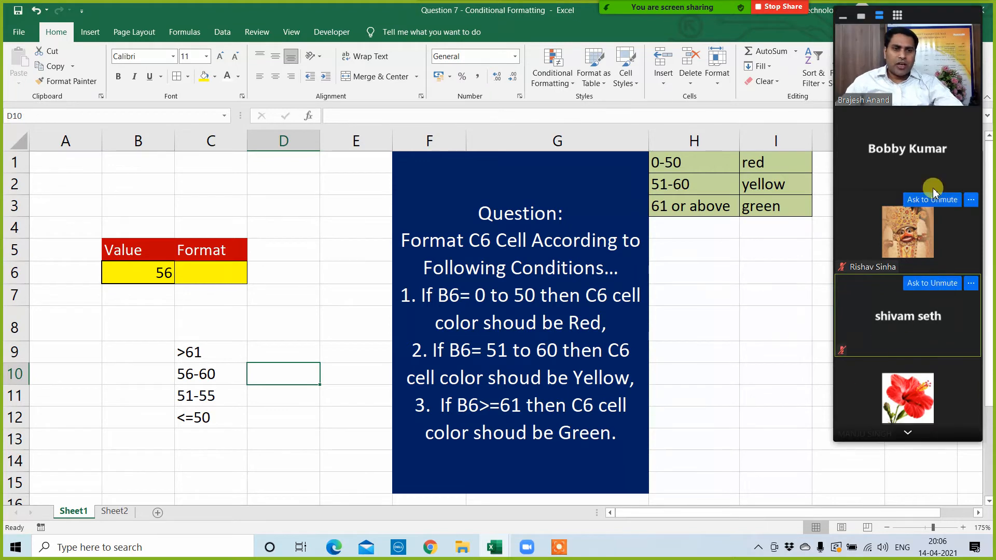
left_click(907, 433)
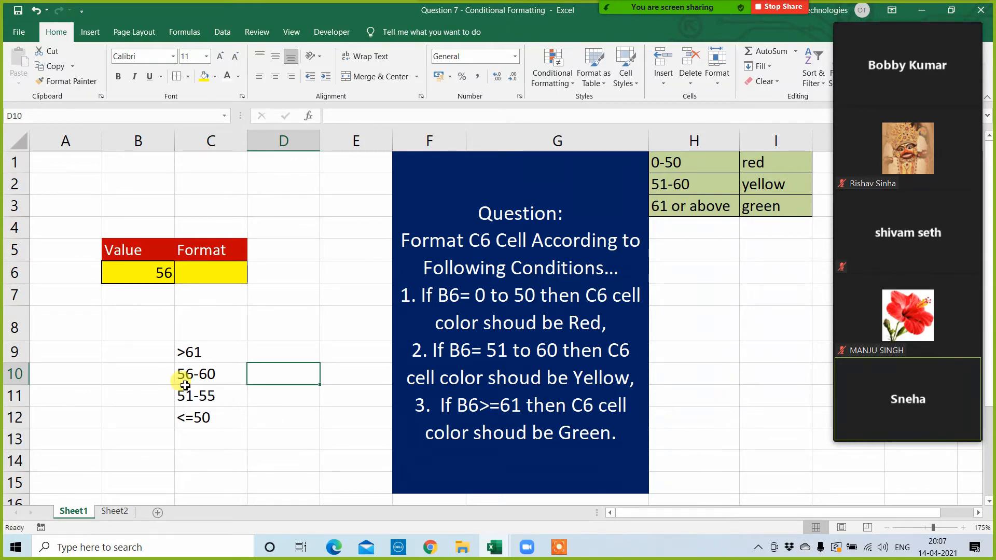
left_click_drag(191, 374, 207, 402)
left_click(262, 415)
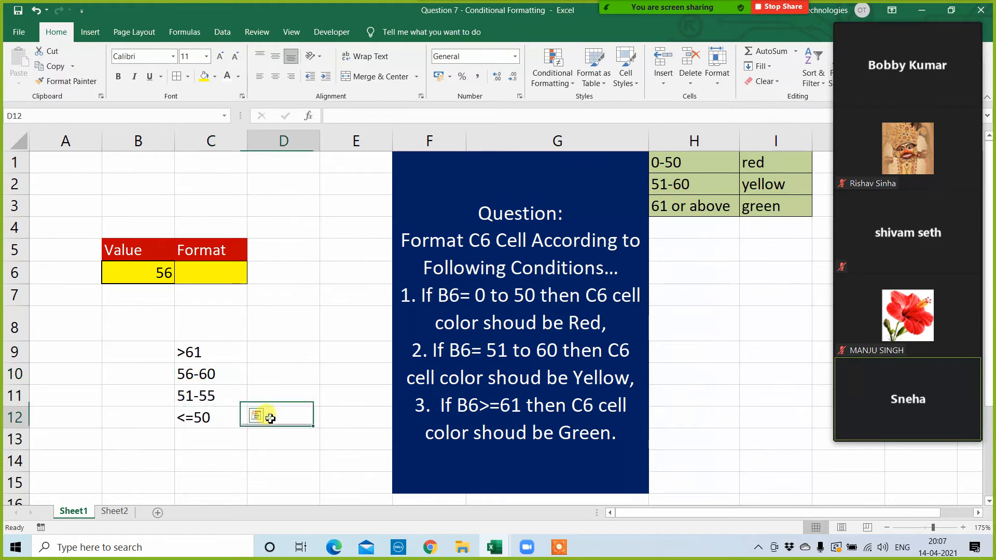
left_click(277, 327)
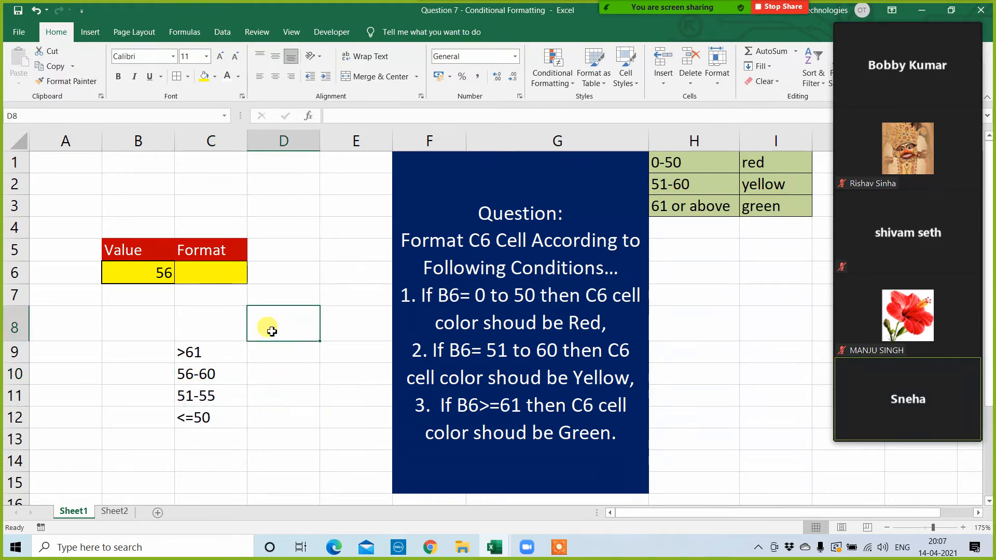
left_click(206, 275)
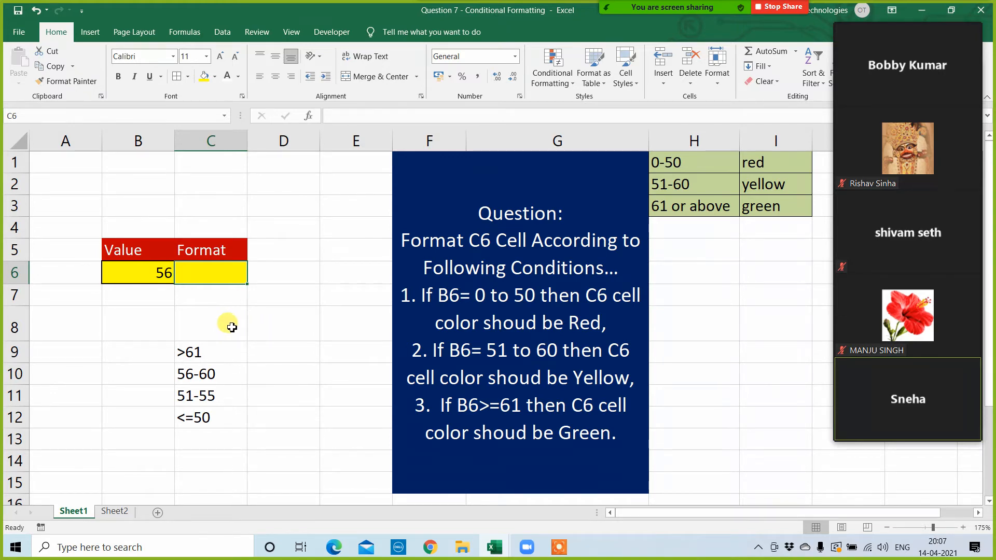
left_click(228, 327)
Step: Remove the plain yellow fill from C6 by setting it to No Fill
left_click(212, 270)
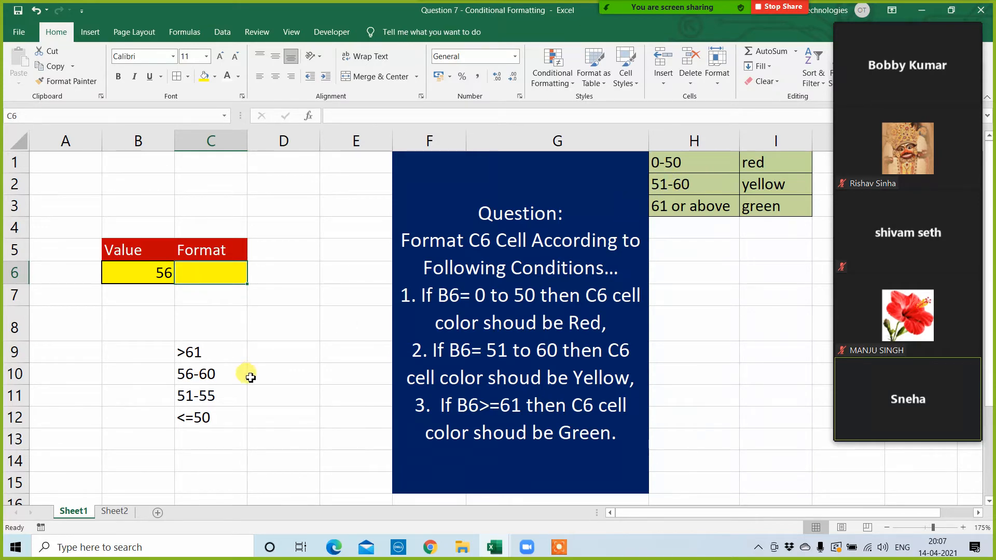
left_click(216, 76)
left_click(205, 189)
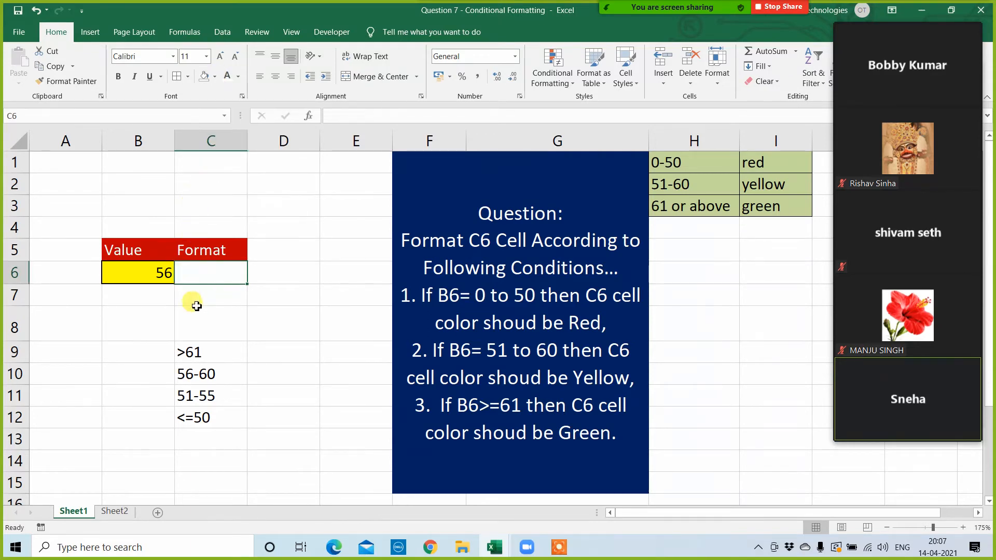
Step: Start a formula-based conditional formatting rule for cell B6
left_click(195, 311)
left_click(209, 277)
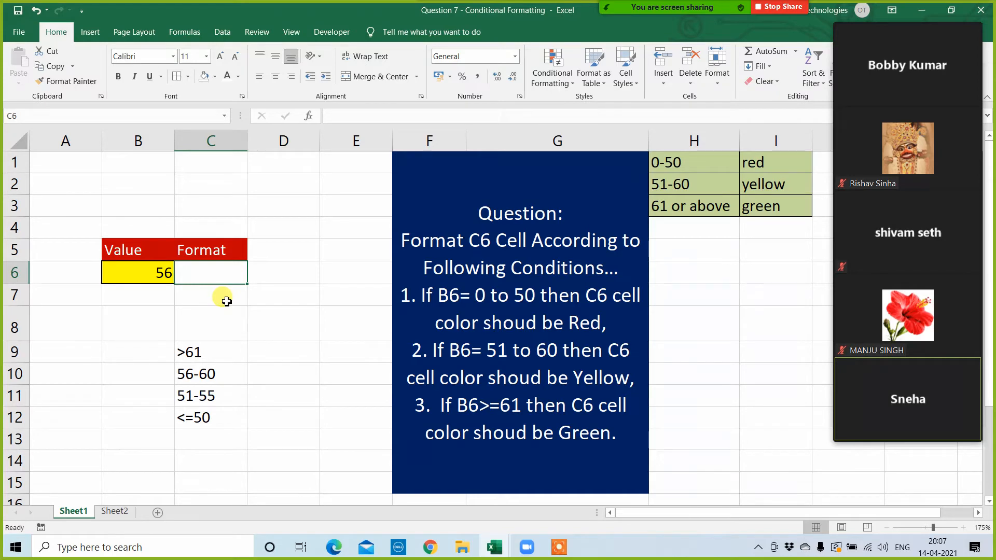
left_click(151, 267)
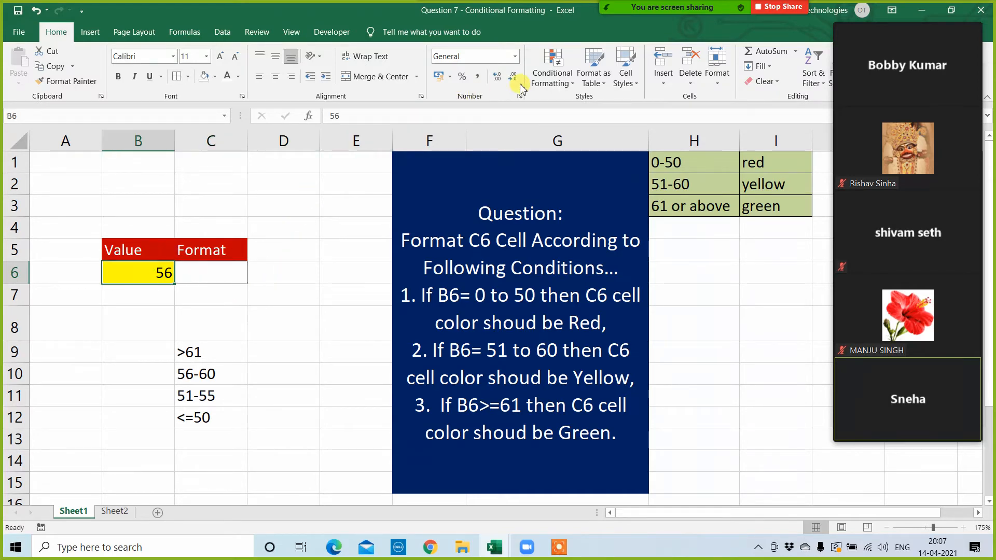
left_click(555, 70)
left_click(570, 274)
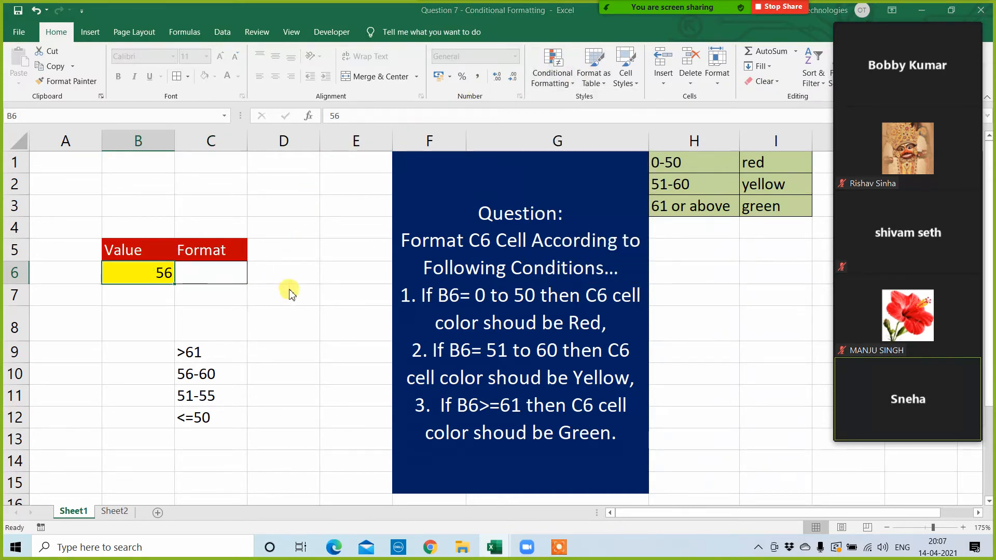
left_click(181, 269)
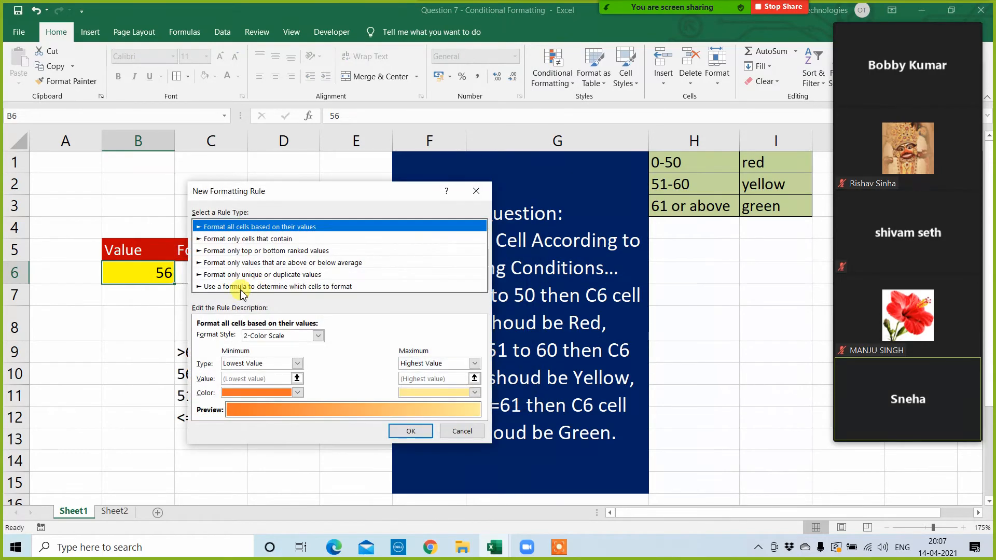
left_click(241, 290)
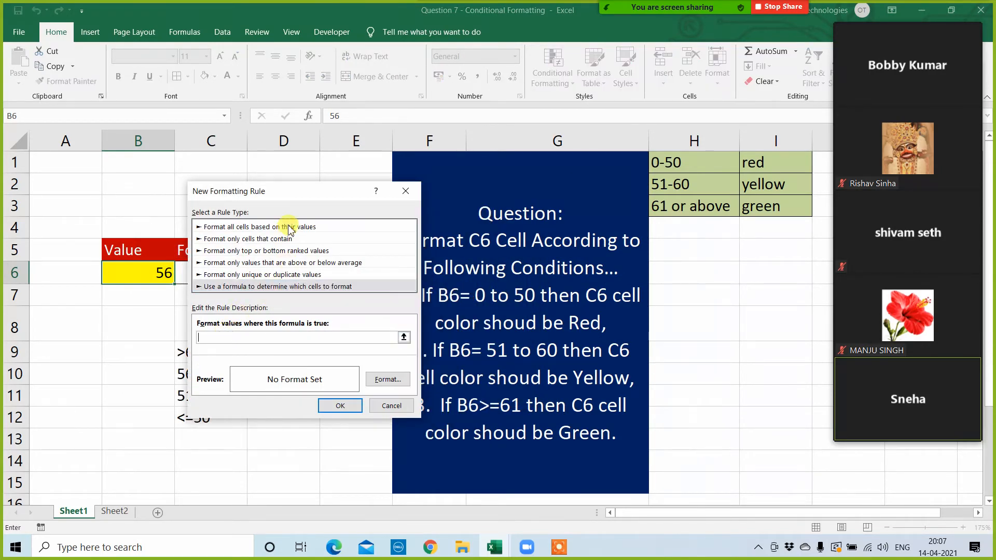
left_click_drag(303, 191, 516, 171)
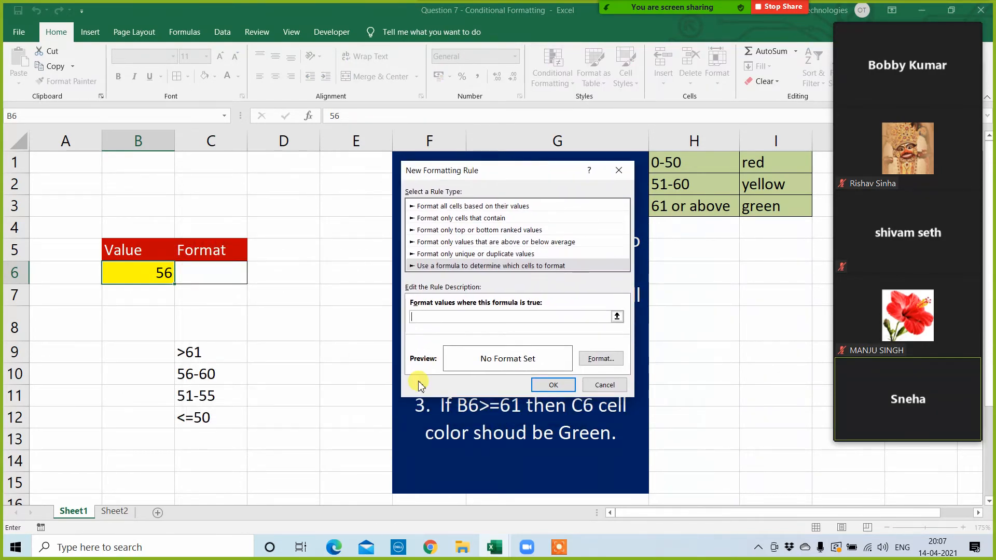
Step: Enter the formula =AND($B$6>=51,$B$6<=60) as the condition of the B6 rule
type("=and(")
left_click(153, 277)
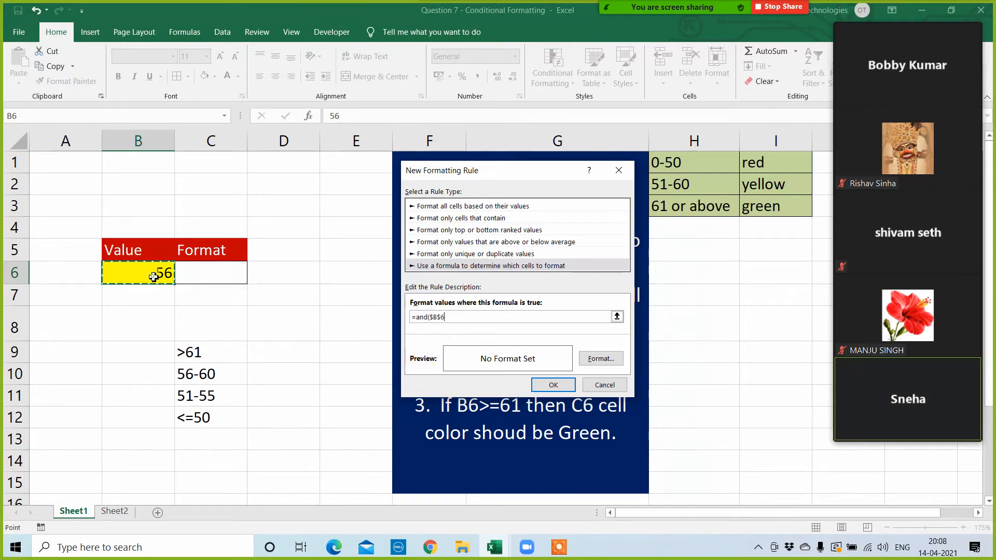
type(">=51,")
left_click(153, 277)
type("<=60")
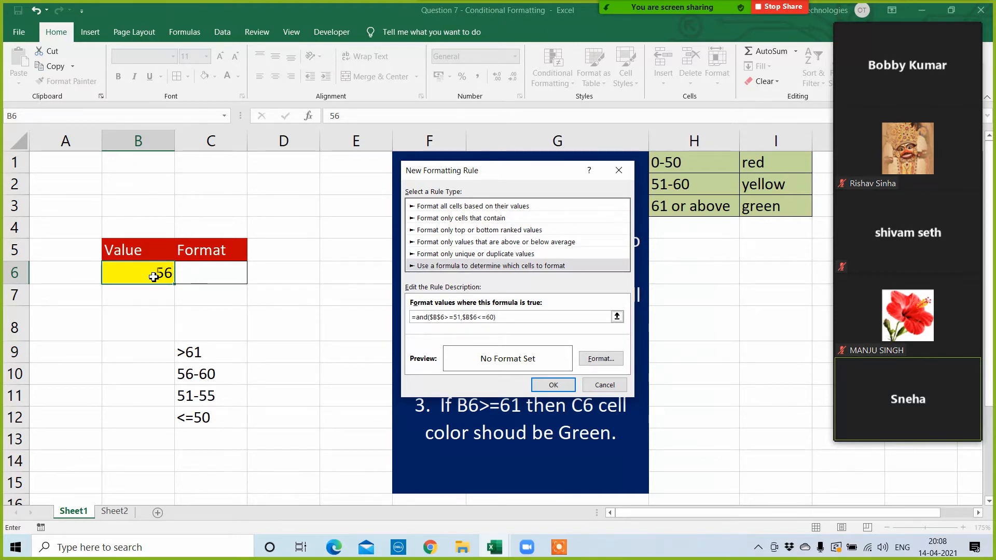
Step: Give the B6 rule a light blue fill and apply it
left_click(600, 359)
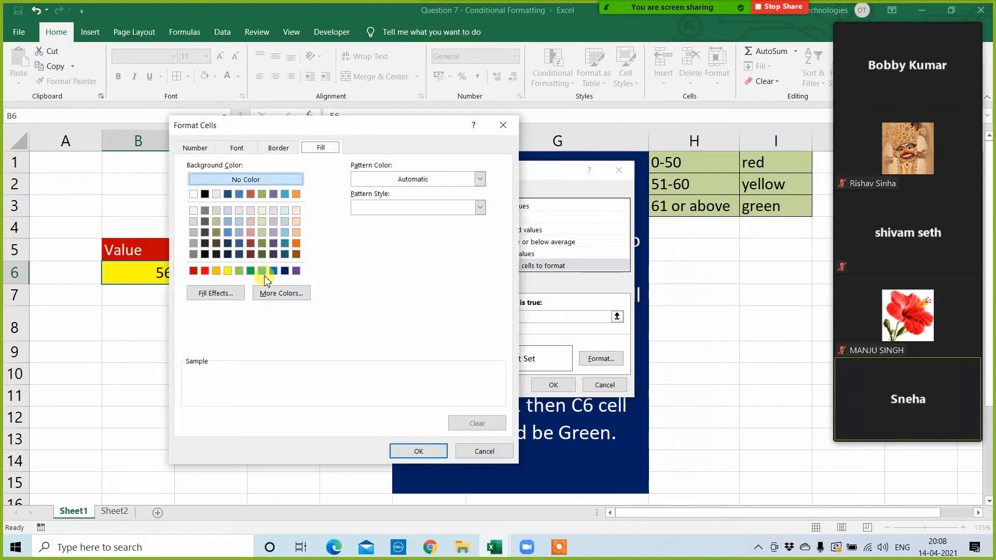
left_click(262, 270)
left_click(418, 451)
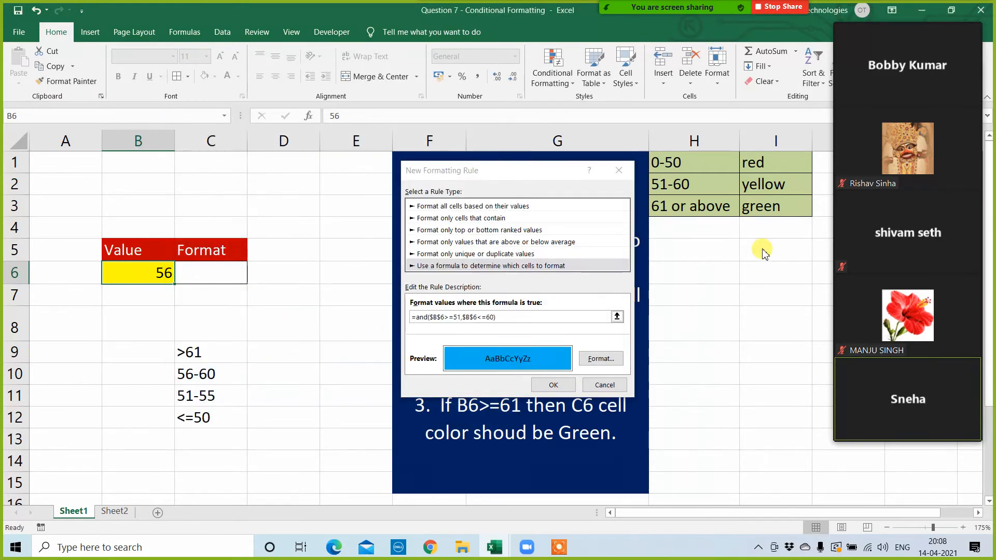
left_click(553, 387)
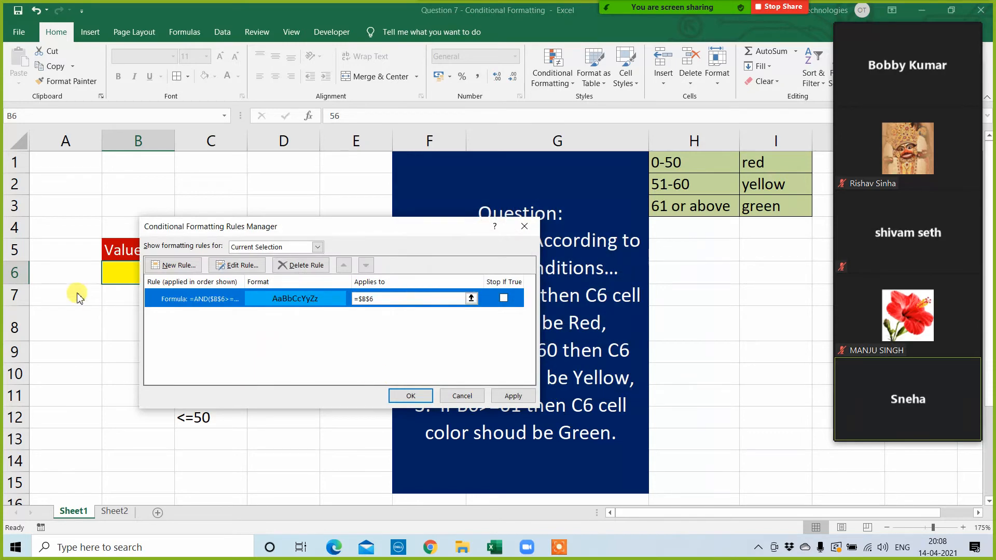
left_click(514, 397)
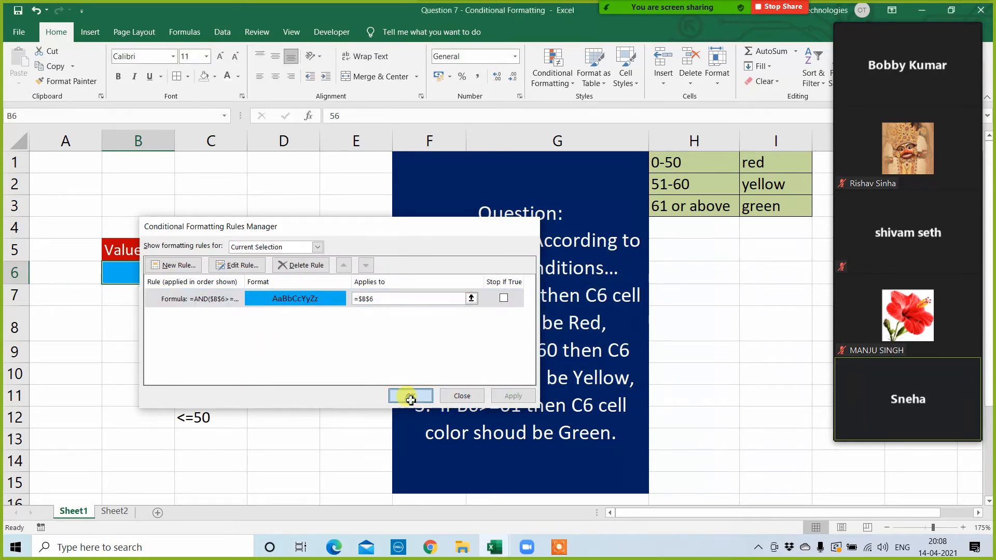
left_click(409, 396)
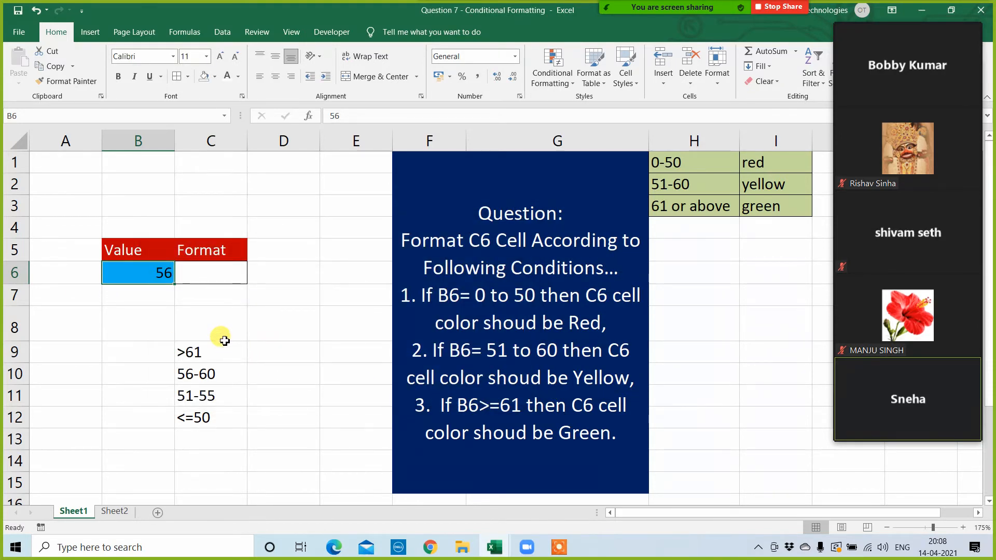
Step: Undo the light blue conditional formatting rule on B6
left_click(213, 275)
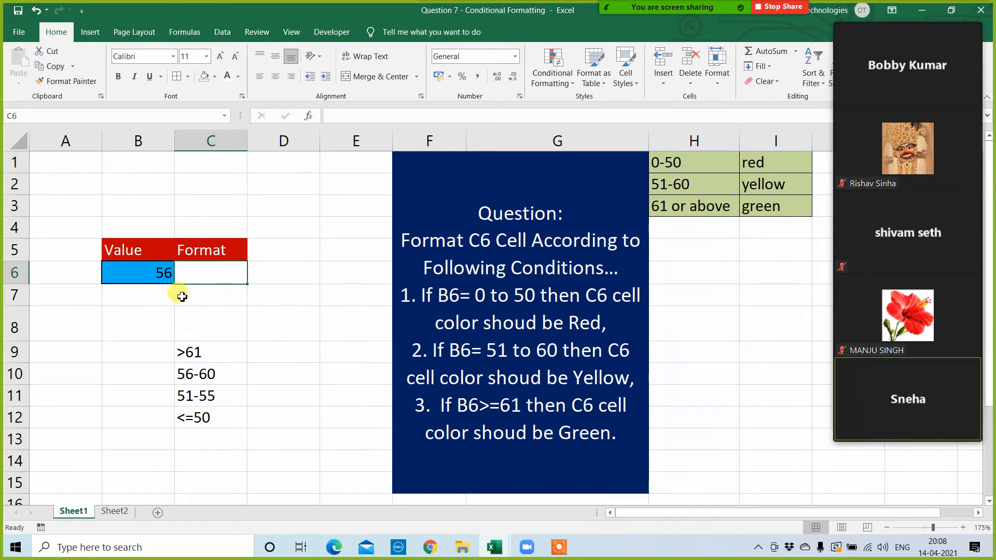
key("ctrl+z")
Step: Add a formula-based conditional formatting rule to the existing rules of cell C6
left_click(213, 276)
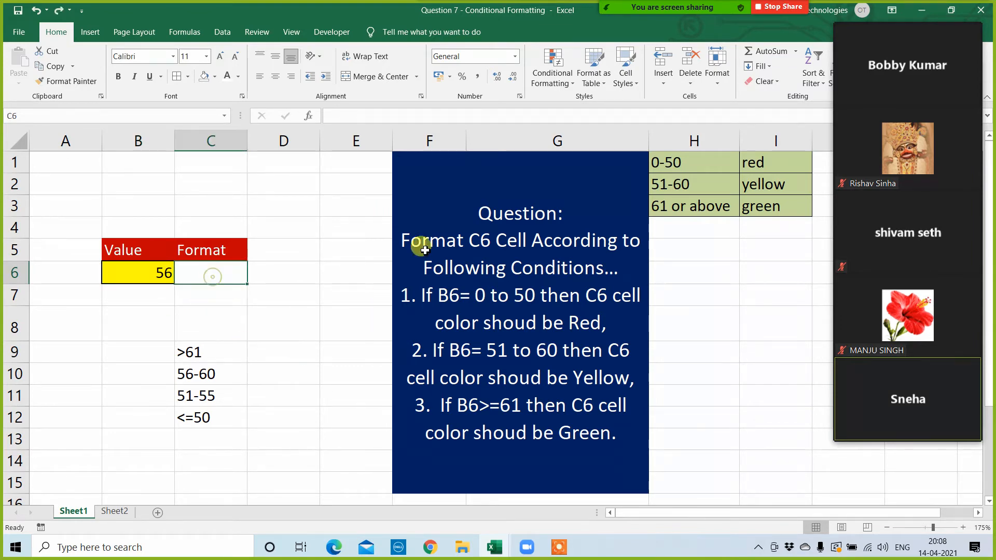
left_click(553, 78)
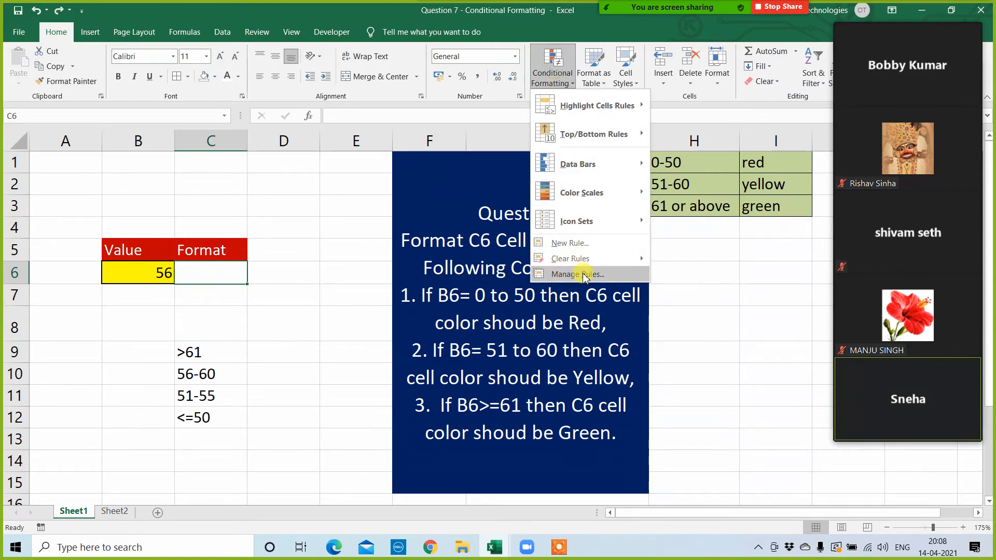
left_click(585, 276)
left_click(258, 303)
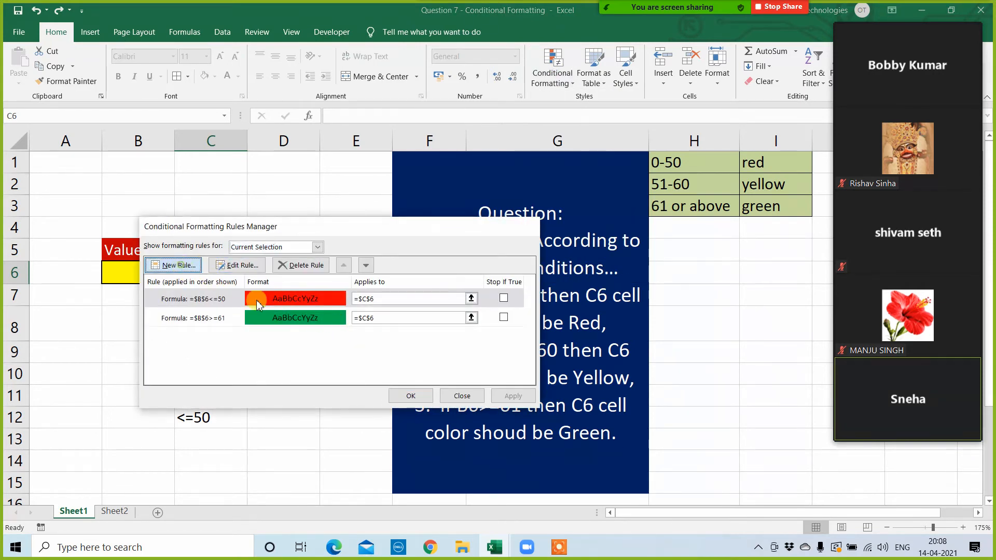
left_click(174, 265)
left_click(257, 286)
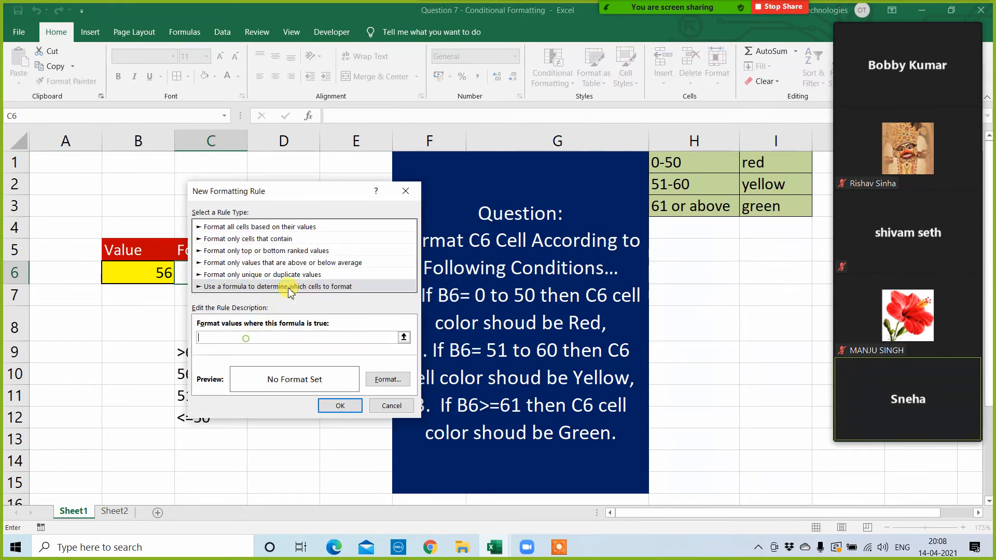
left_click_drag(294, 190, 452, 170)
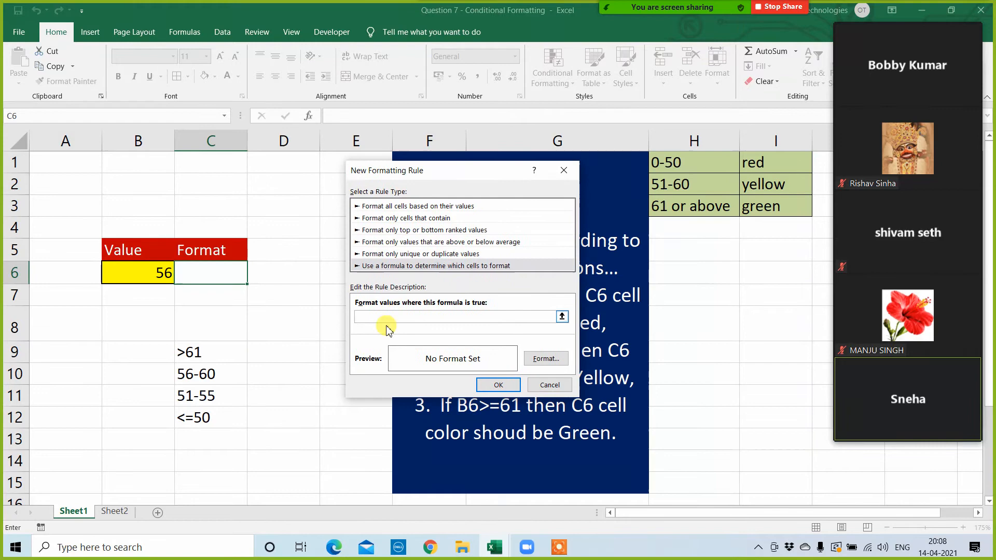
Step: Enter the formula =AND($B$6>=51,$B$6<=60) as the condition of the new C6 rule
left_click(159, 277)
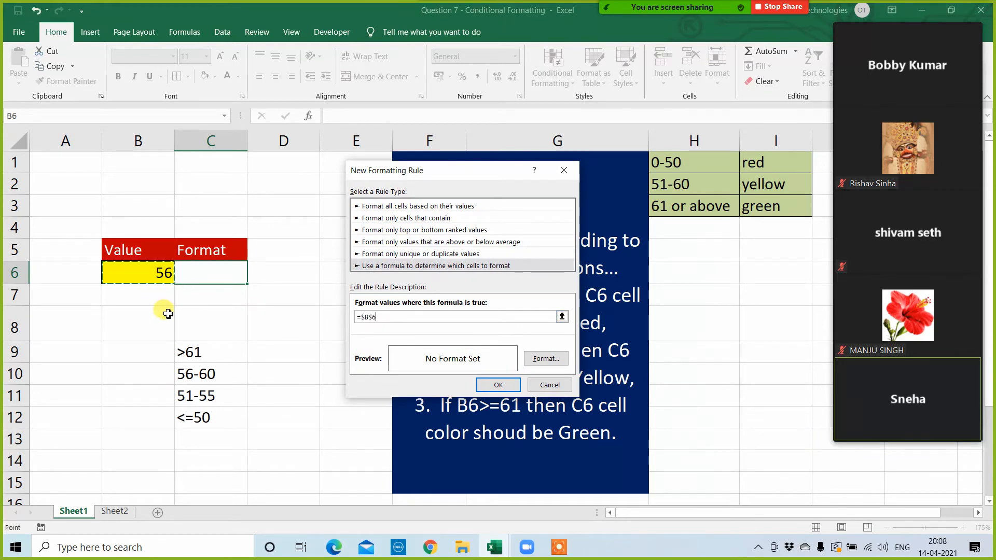
key("BackSpace")
key("BackSpace")
key("BackSpace")
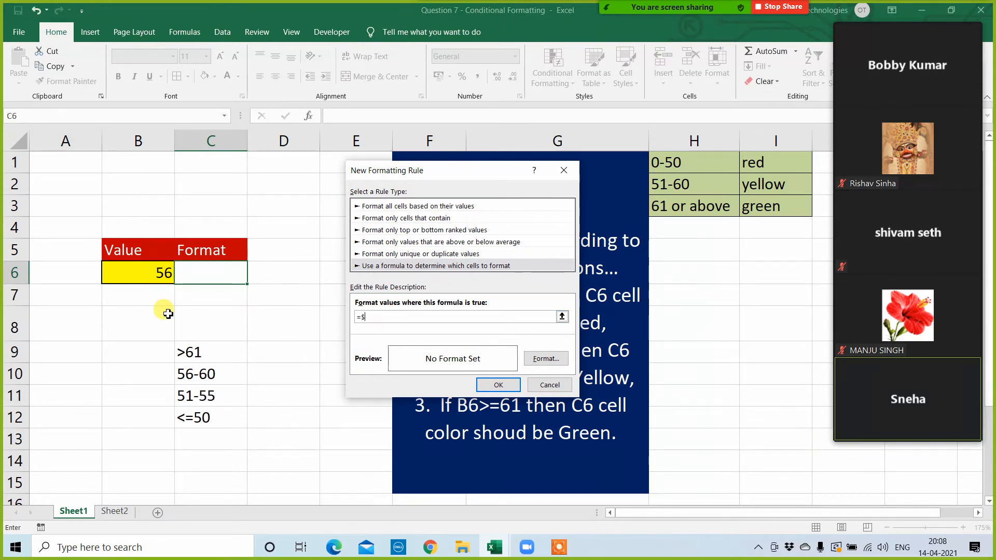
type("=")
left_click(151, 274)
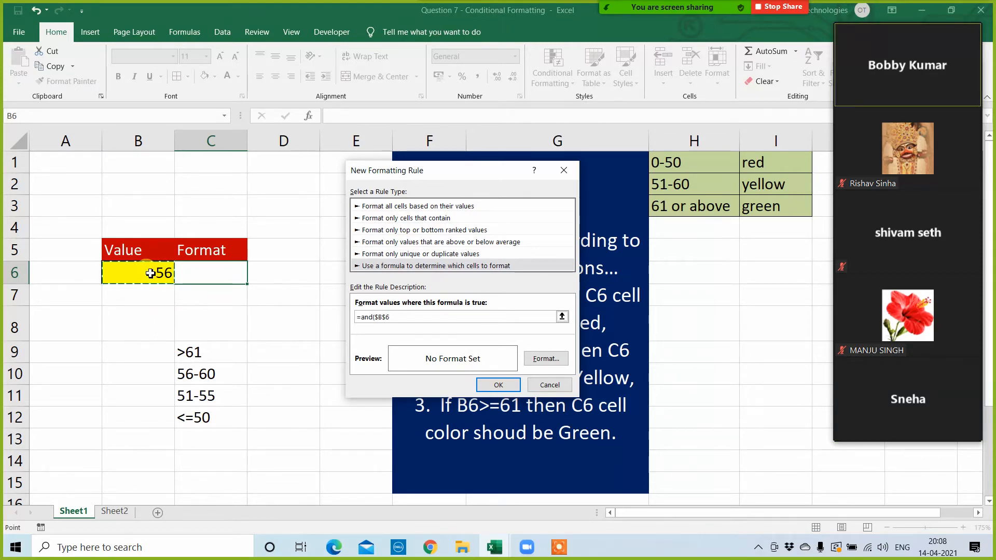
type("<=")
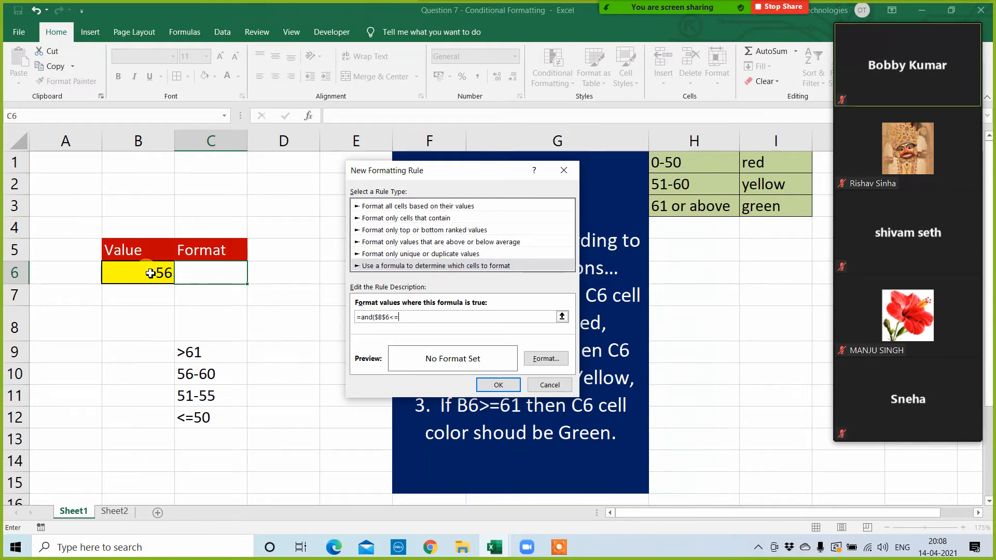
key("BackSpace")
key("BackSpace")
type(">=51,")
left_click(144, 271)
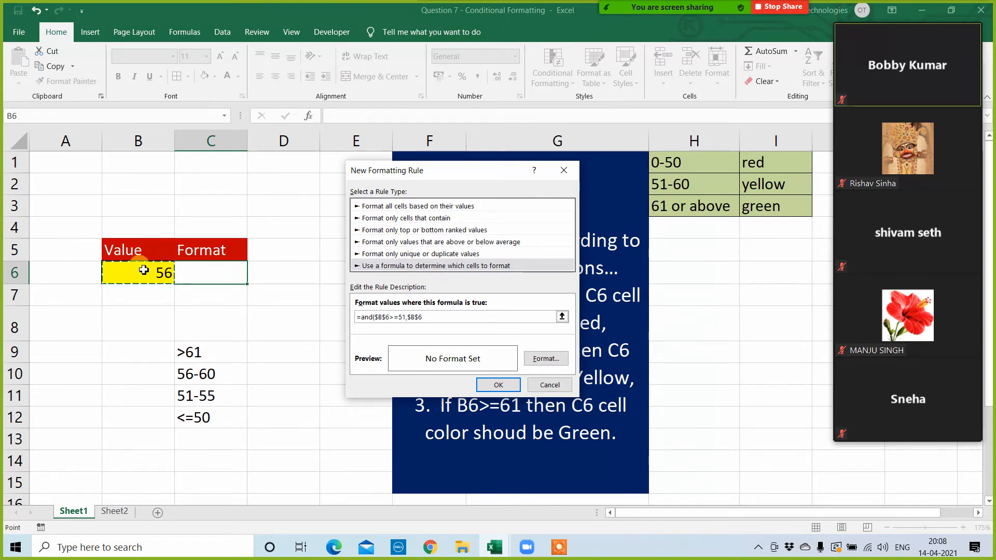
type("<=60")
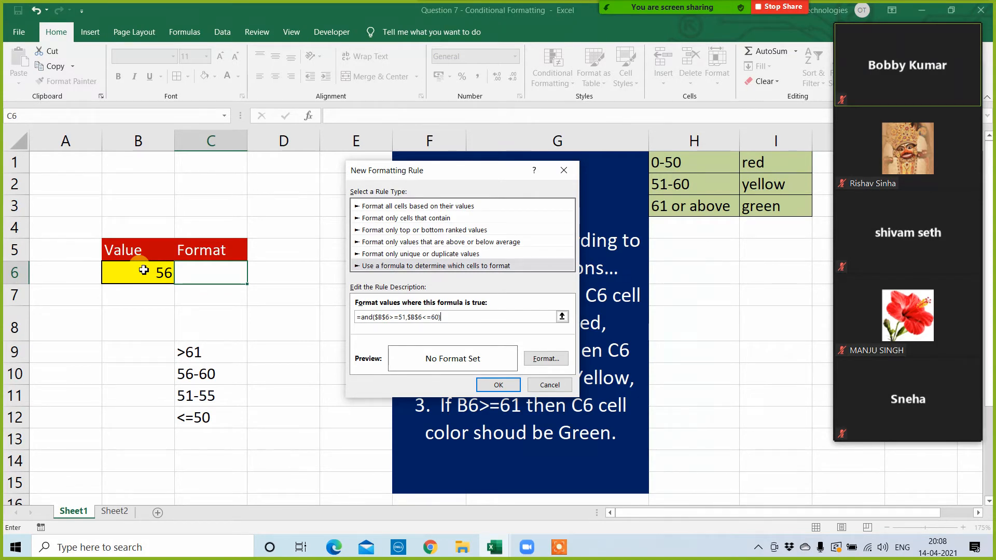
Step: Give the 51-to-60 rule a blue fill and apply it to C6
left_click(546, 358)
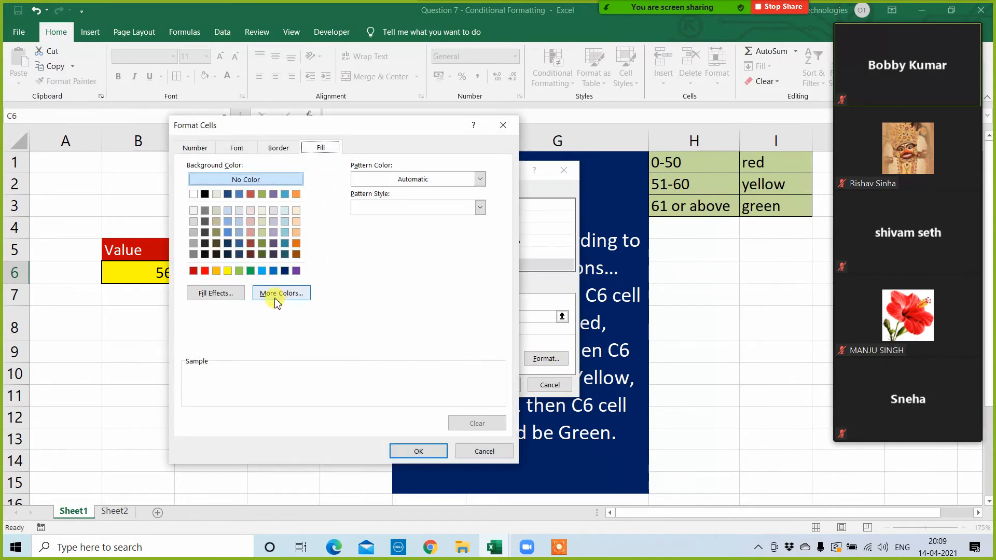
left_click(274, 270)
left_click(413, 449)
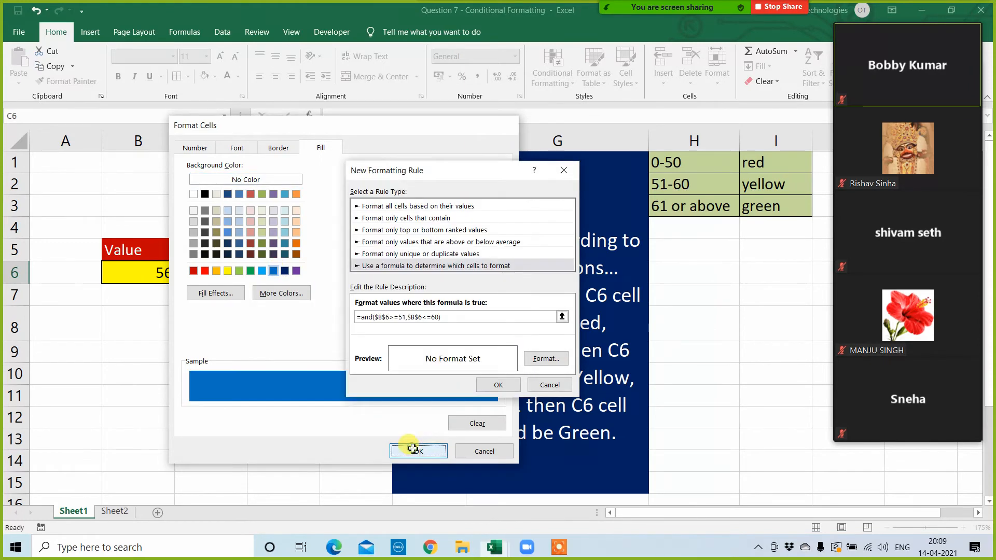
left_click(501, 385)
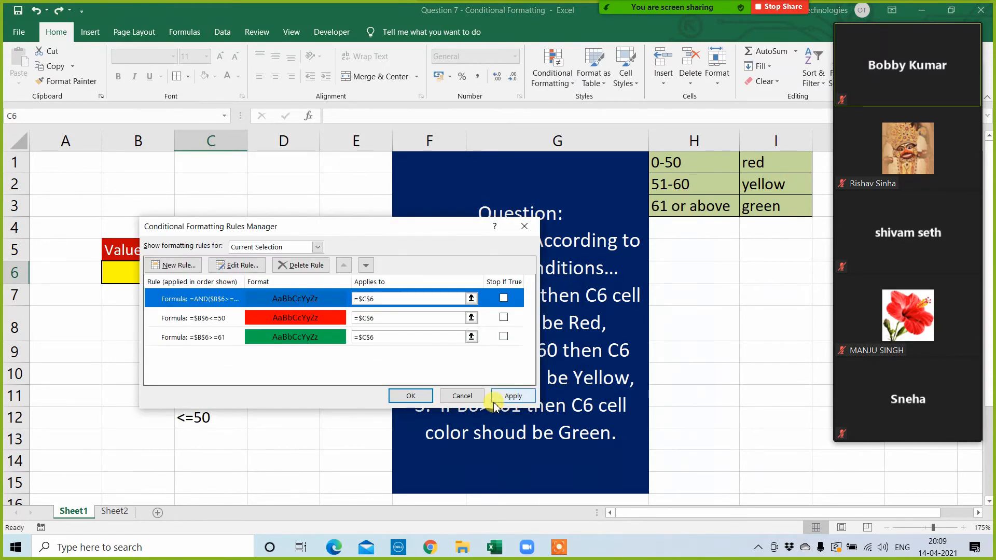
left_click(496, 399)
left_click(410, 397)
left_click(273, 384)
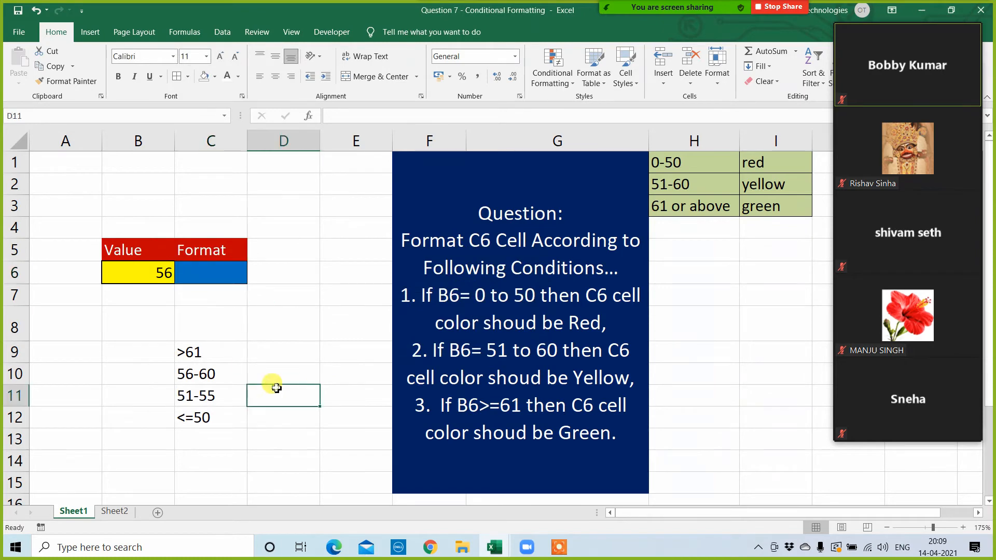
Step: Test the C6 color rules by entering 67 and then 45 in cell B6
left_click(150, 278)
type("67")
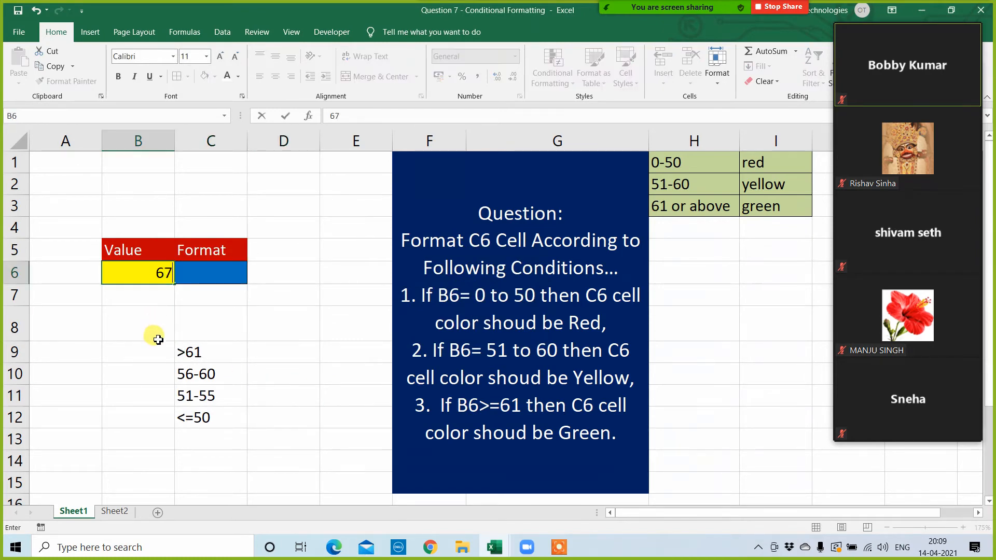
key("Return")
left_click(155, 314)
left_click(159, 275)
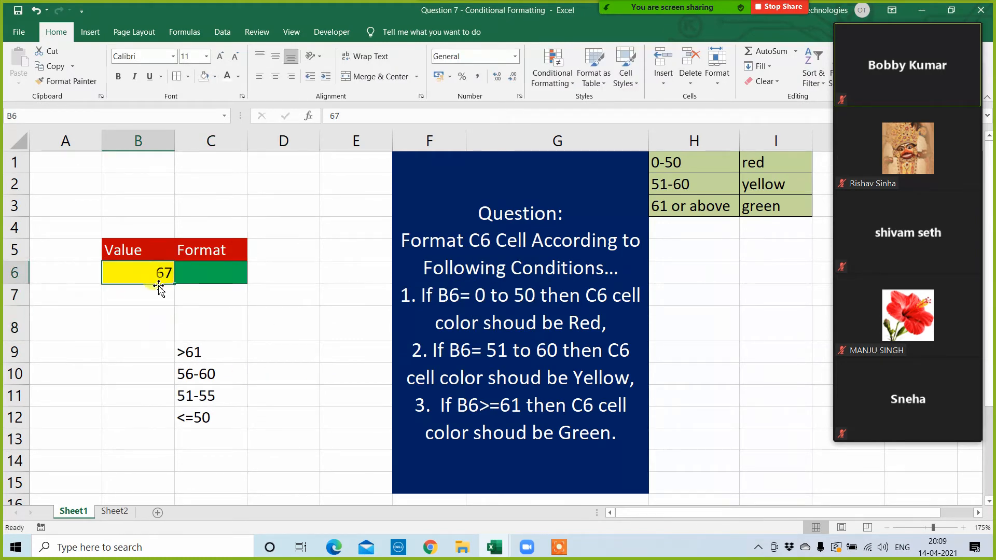
type("45")
left_click(151, 324)
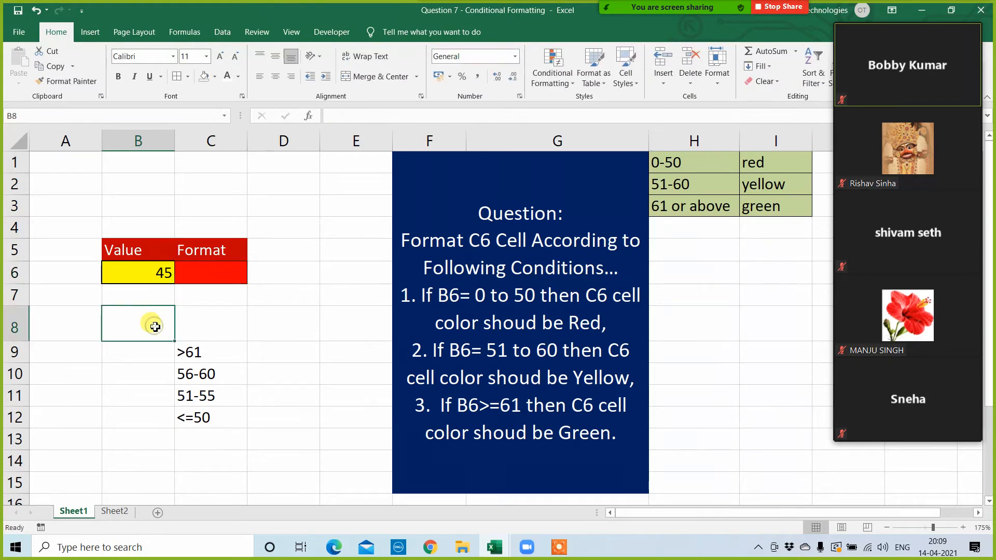
Step: Test the C6 color rules again by entering 34 and then 56 in cell B6
left_click(142, 277)
type("34")
left_click(144, 323)
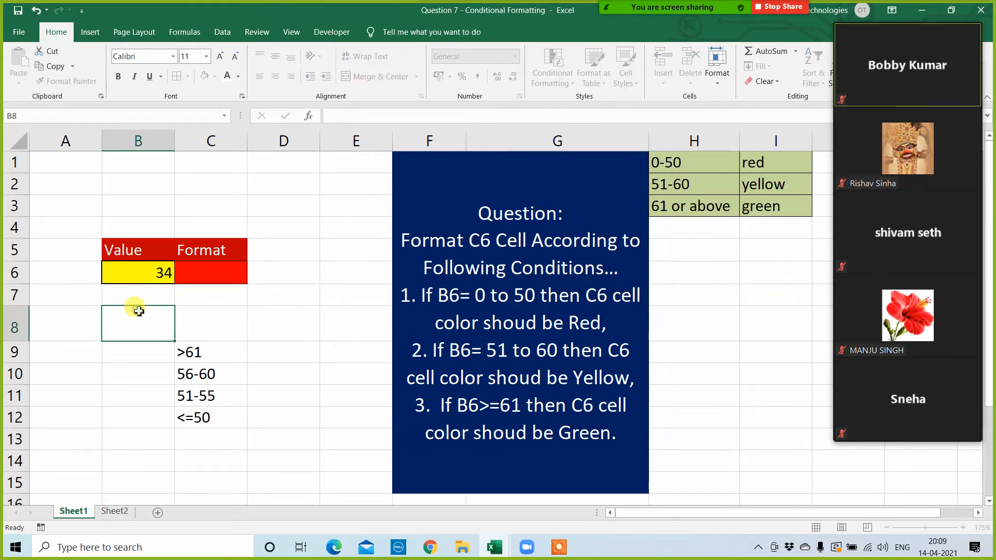
left_click(151, 280)
type("56")
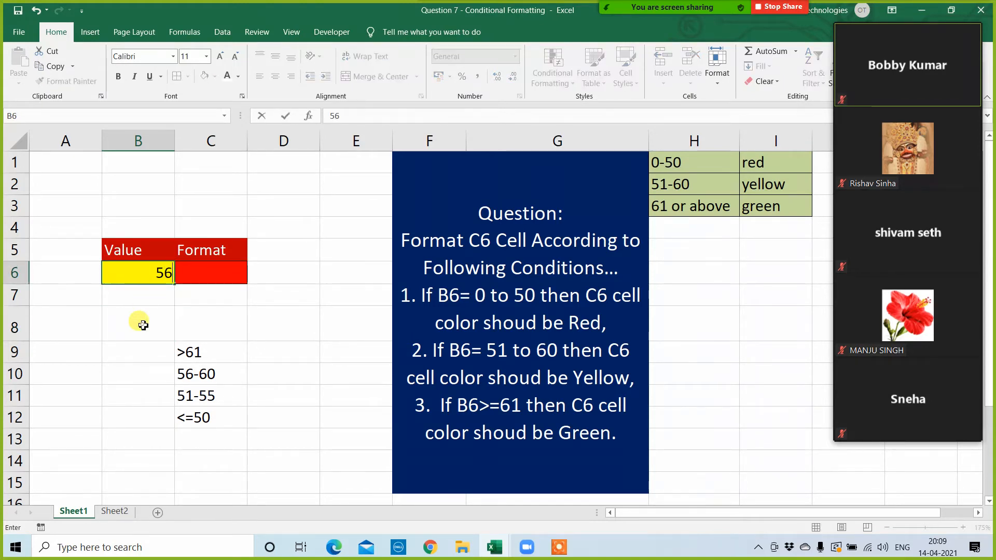
left_click(141, 324)
left_click_drag(199, 380, 206, 396)
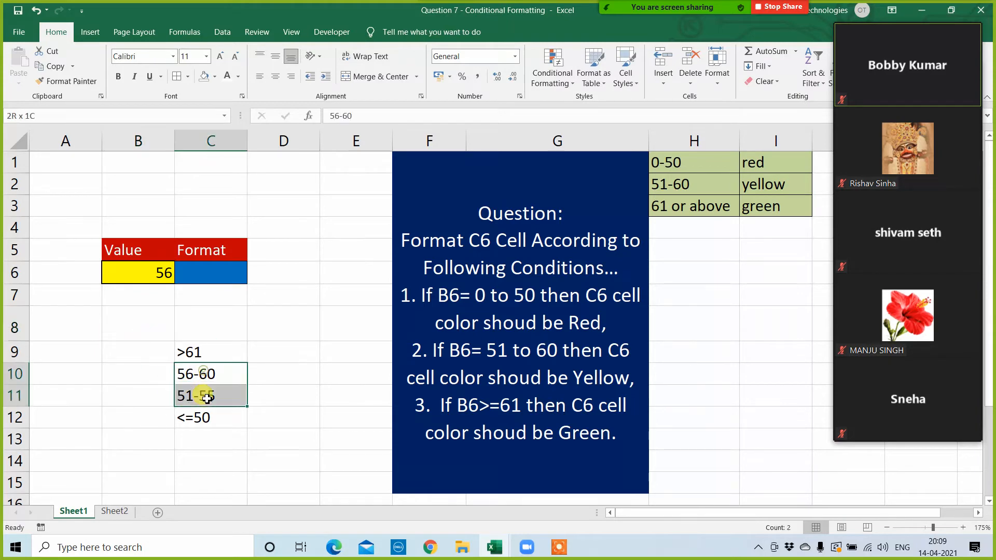
left_click(284, 374)
Step: Delete the blue AND rule from the conditional formatting rules of cell C6
left_click(218, 270)
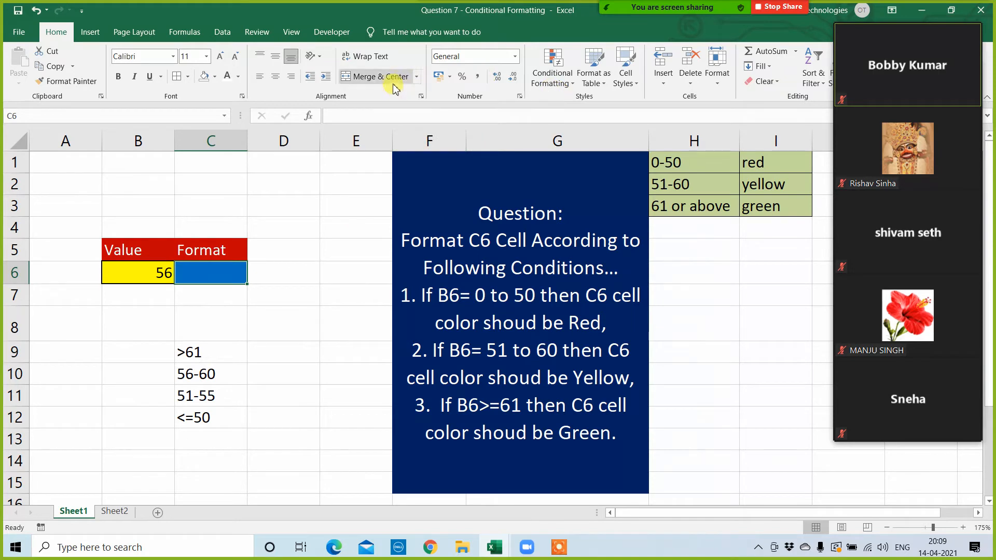
left_click(569, 78)
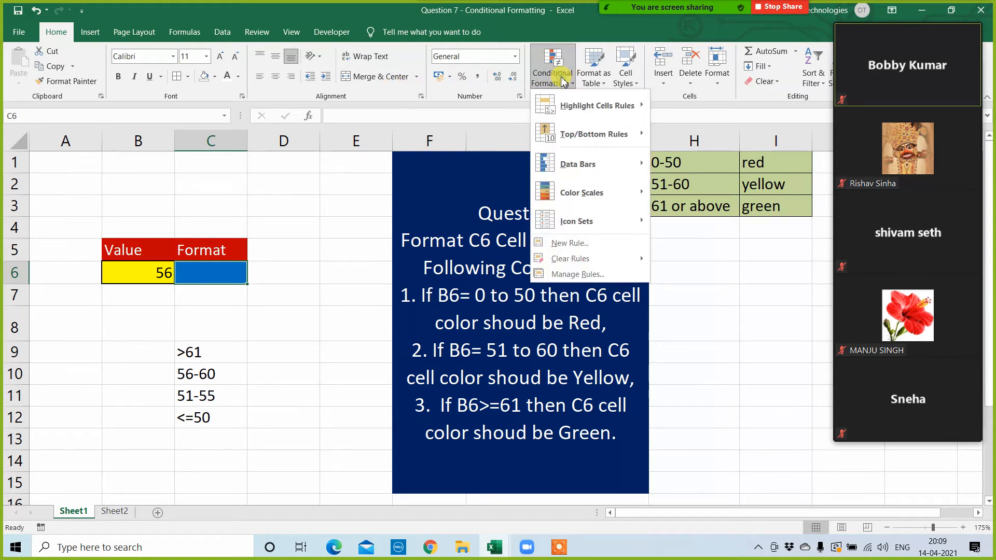
left_click(570, 277)
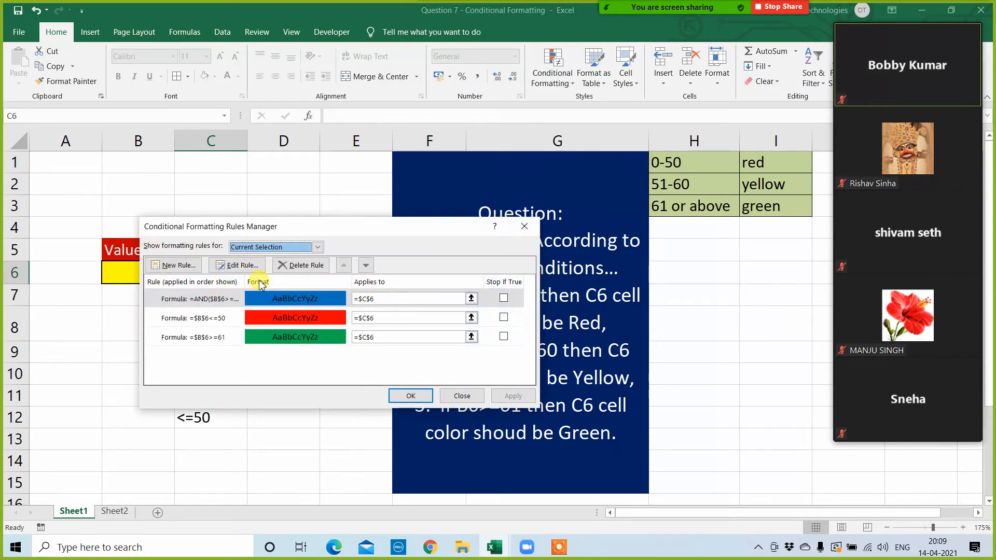
left_click(284, 301)
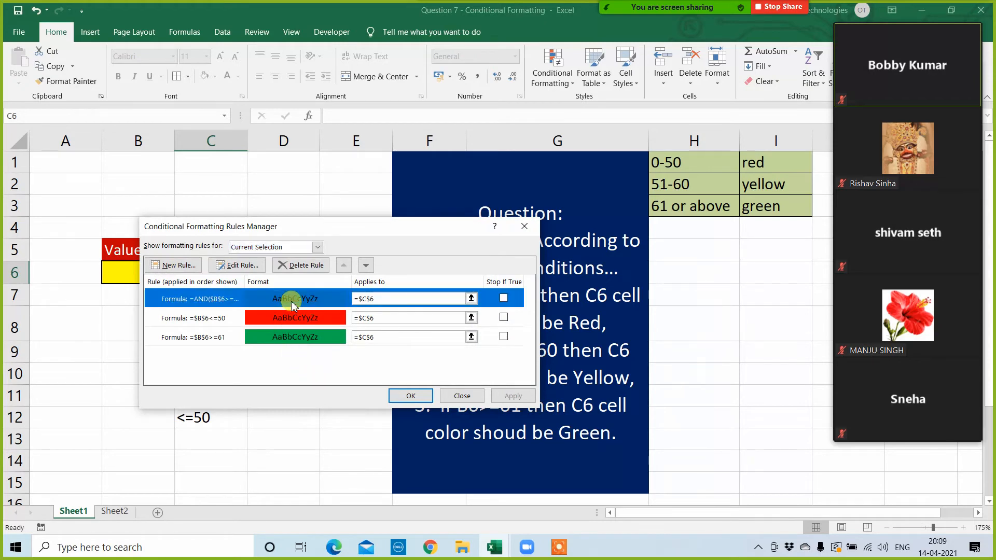
left_click(298, 265)
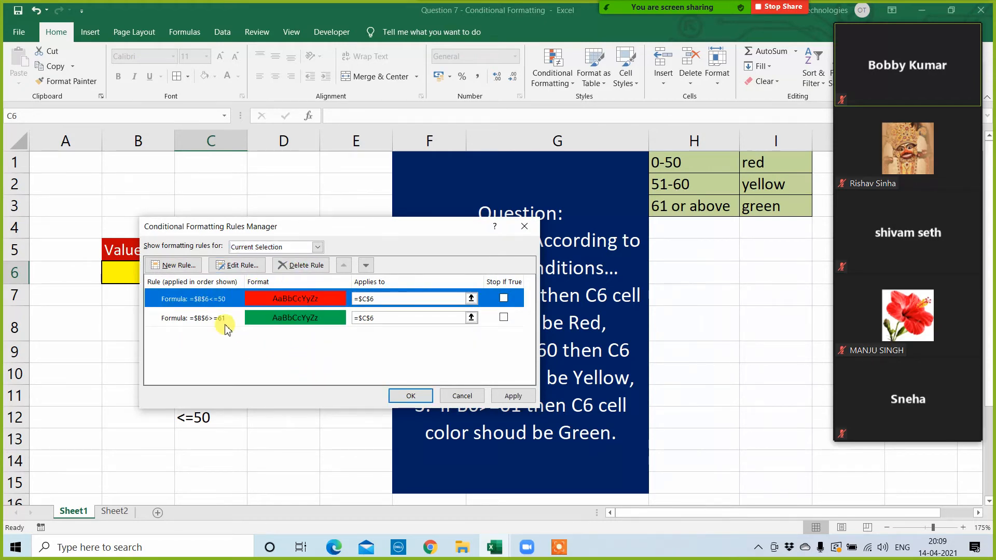
Step: Add a formula-based conditional formatting rule for C6 with the condition =and($B$6>=51,$B$6<=55)
left_click(179, 266)
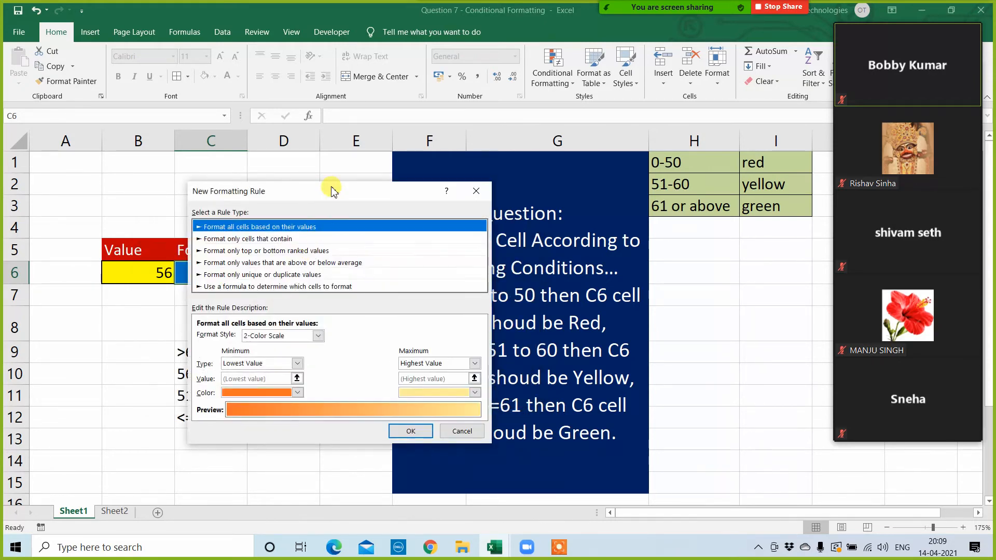
left_click_drag(332, 189, 574, 178)
left_click(500, 276)
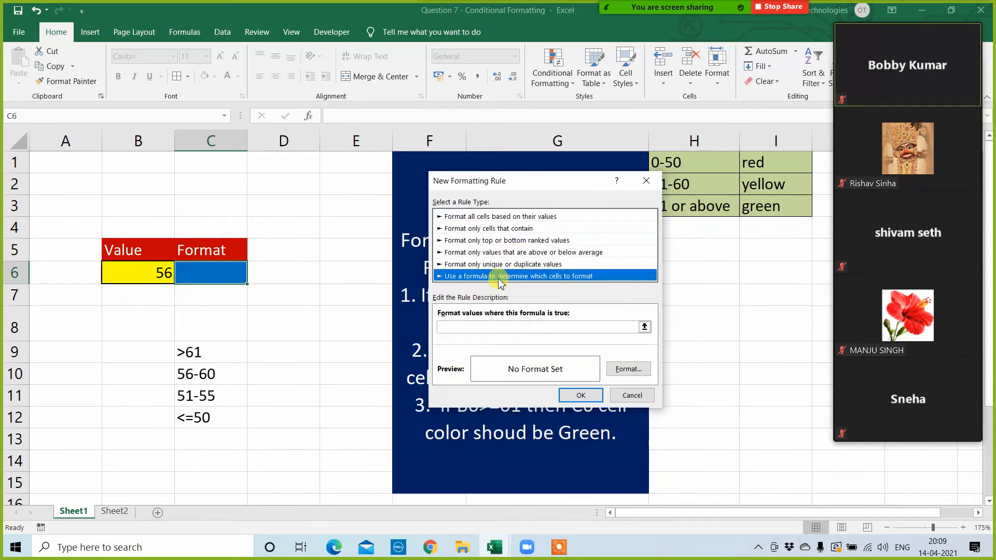
left_click(453, 327)
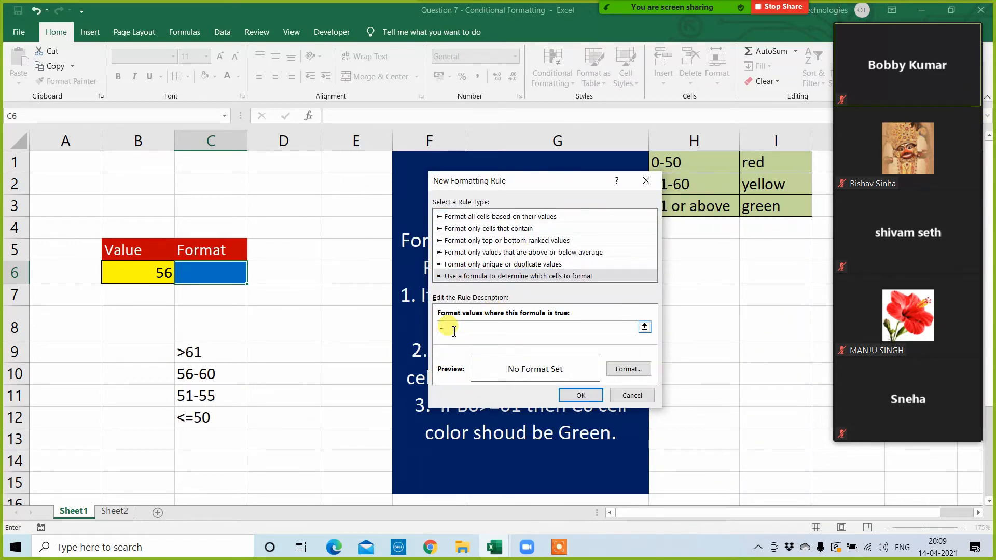
type("=and")
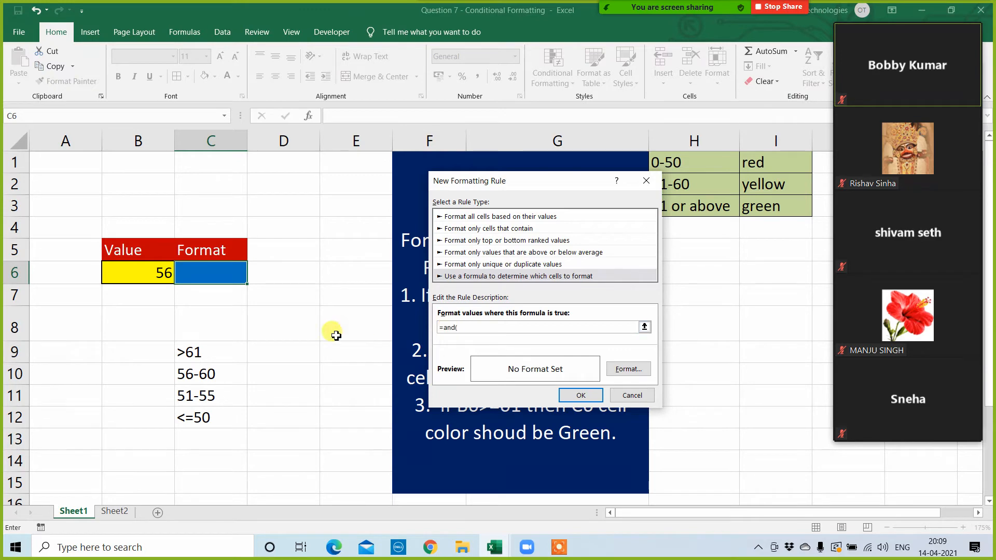
type("(")
left_click(158, 275)
type(">=51,")
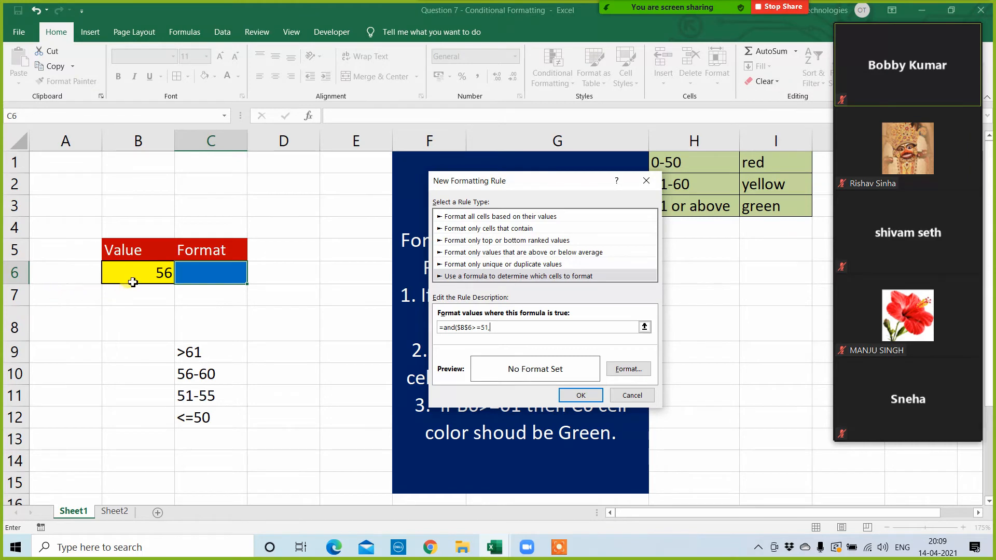
left_click(135, 280)
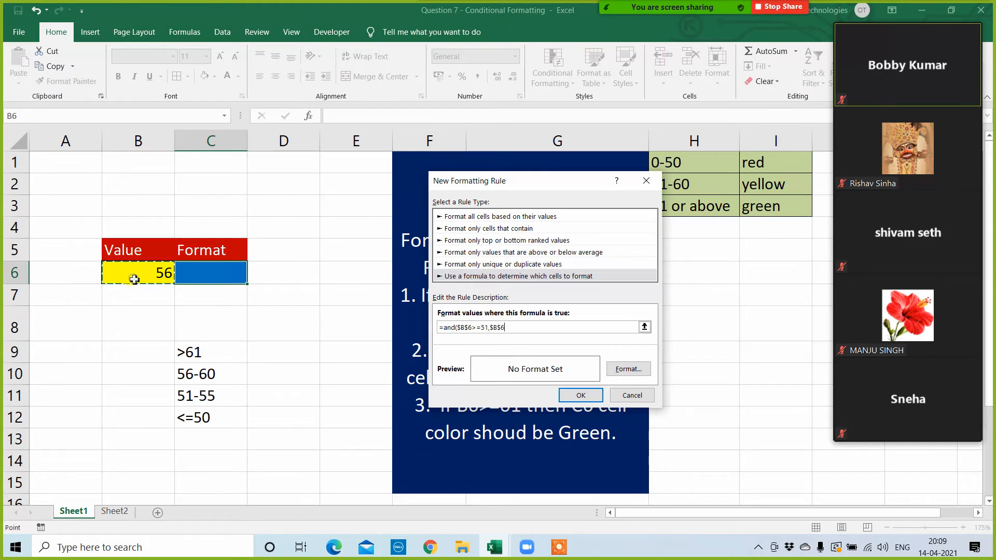
type("<=55")
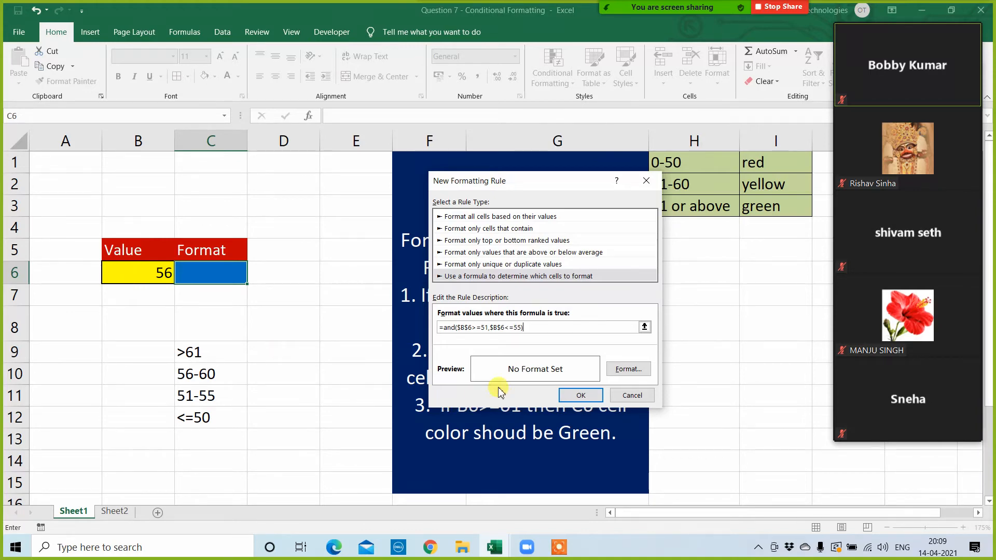
Step: Give the 51-to-55 rule a light orange fill and apply it to C6
left_click(629, 369)
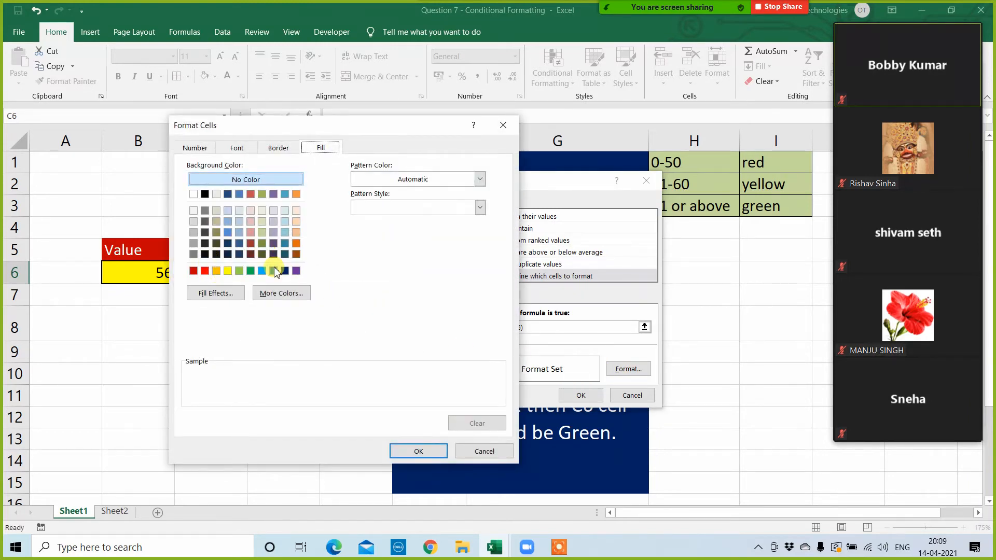
left_click(296, 231)
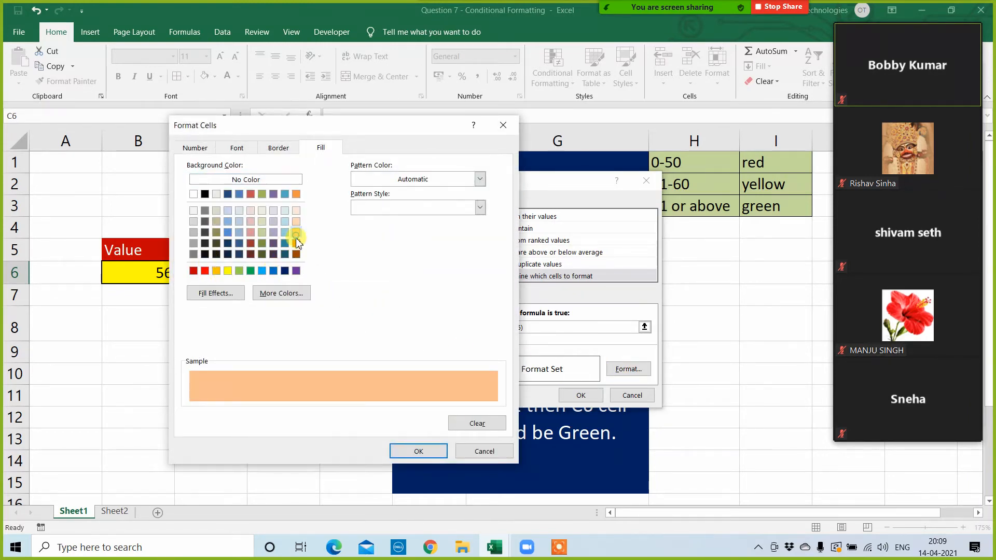
left_click(413, 452)
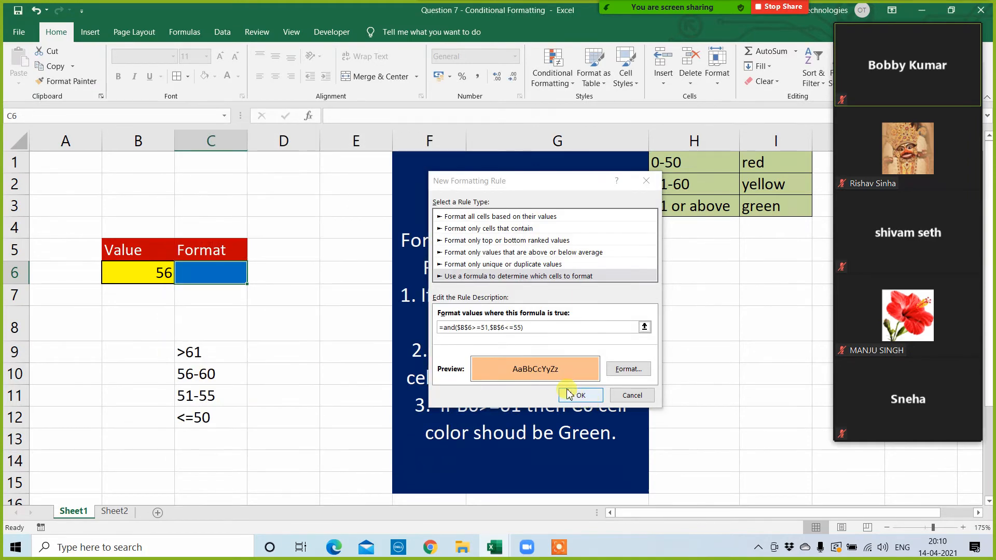
left_click(580, 396)
left_click(512, 396)
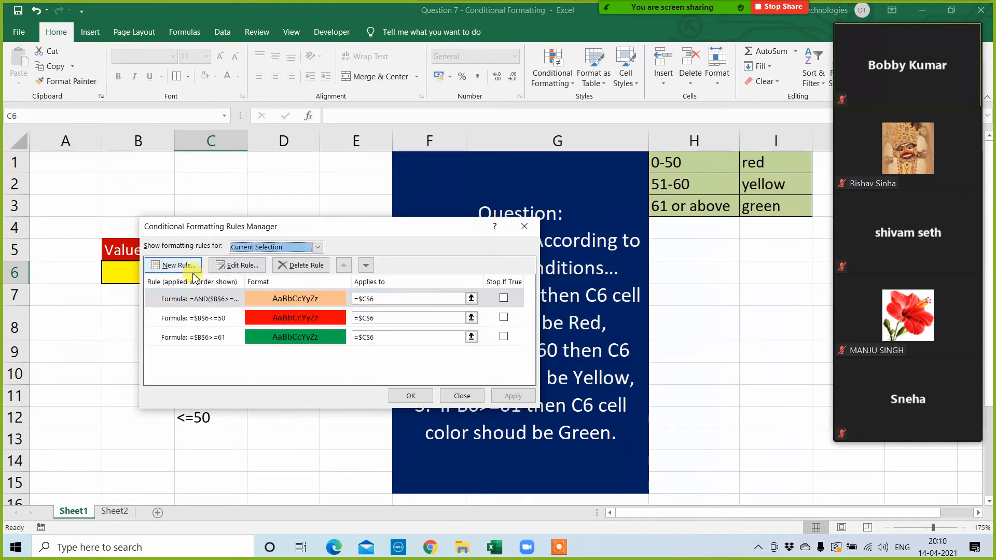
Step: Start another formula-based conditional formatting rule for C6, keeping the cells around B6 in view
left_click(175, 266)
left_click(224, 286)
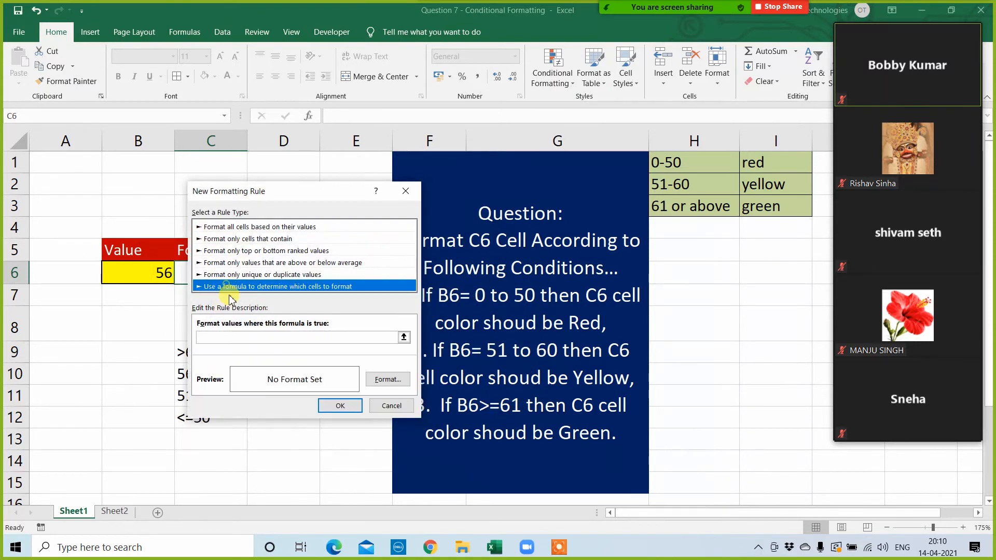
left_click(210, 338)
left_click_drag(310, 191, 373, 209)
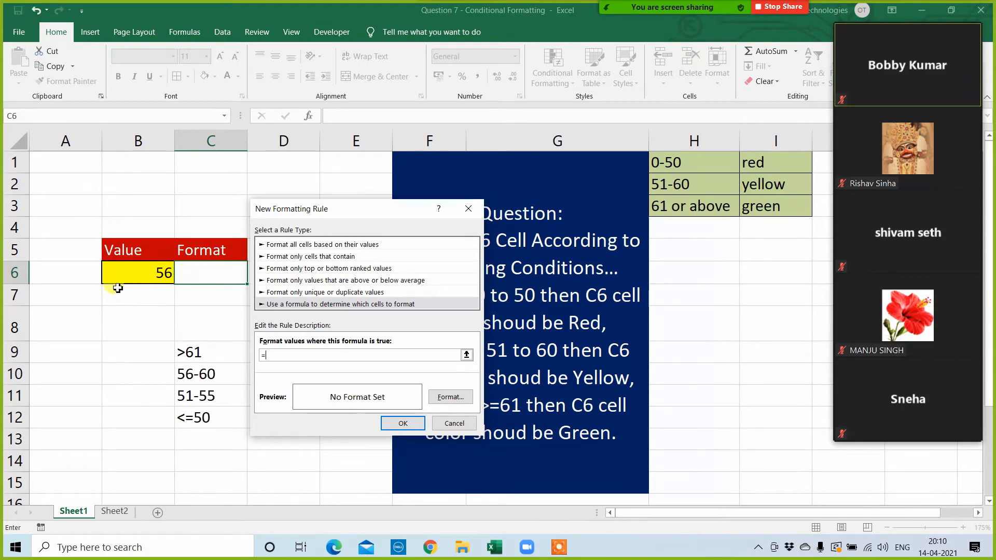
Step: Enter the formula =and($B$6>=56,$B$6<=60) as the condition of the new C6 rule
left_click(142, 272)
key("BackSpace")
key("BackSpace")
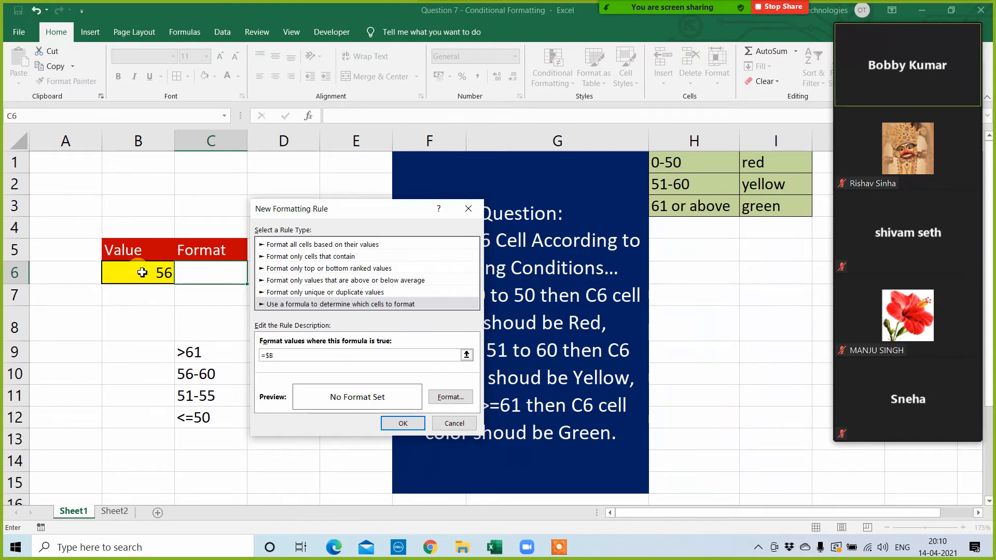
key("BackSpace")
type("and(")
left_click(142, 272)
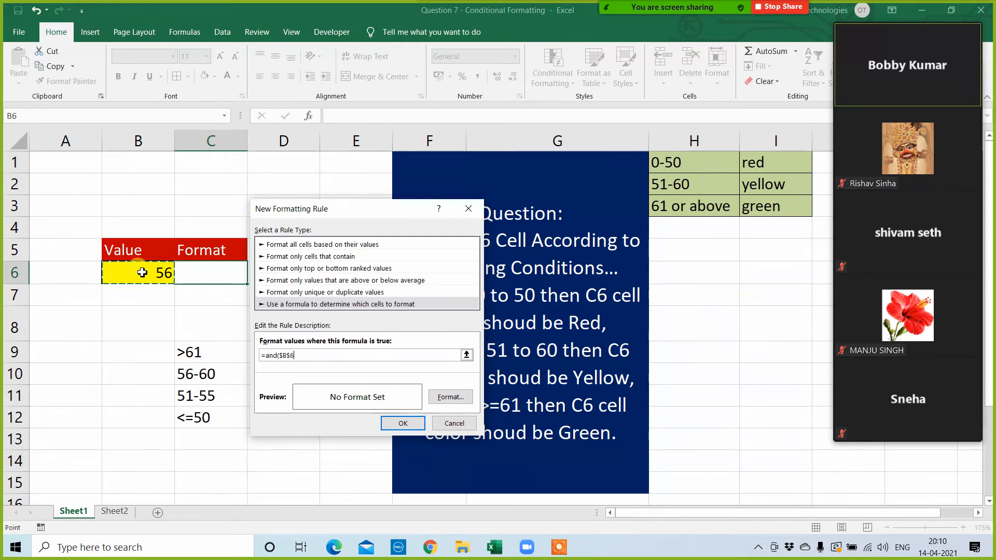
type(">")
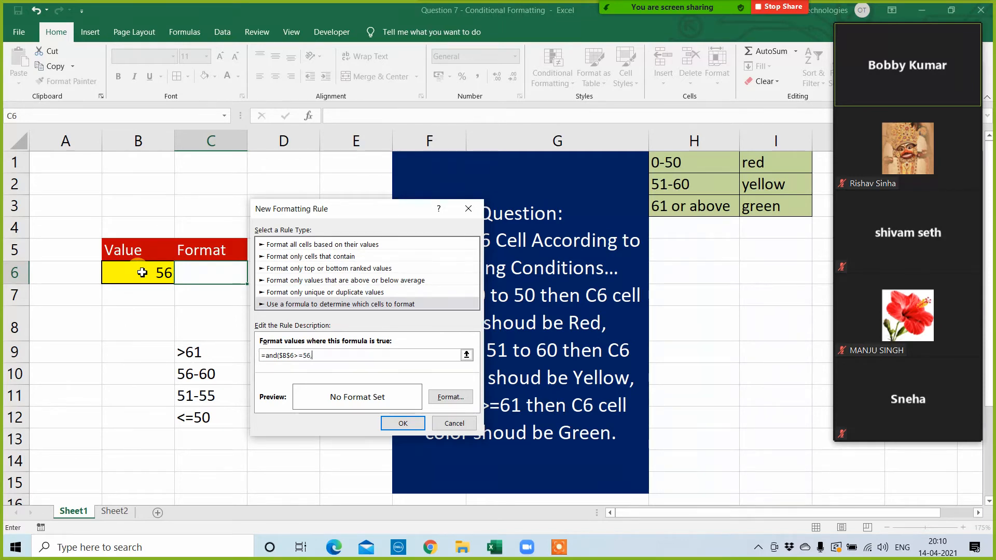
type("=56,")
left_click(141, 269)
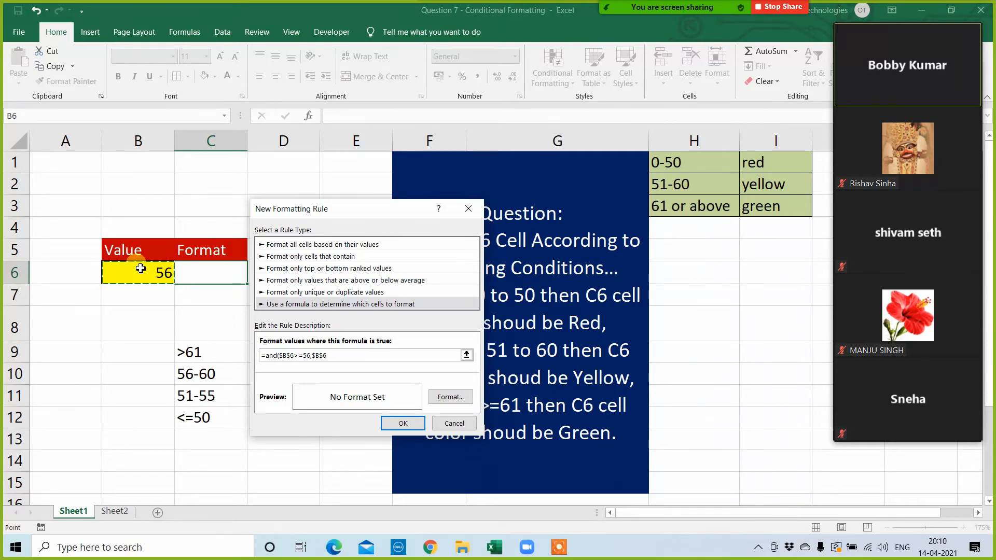
type("<=60")
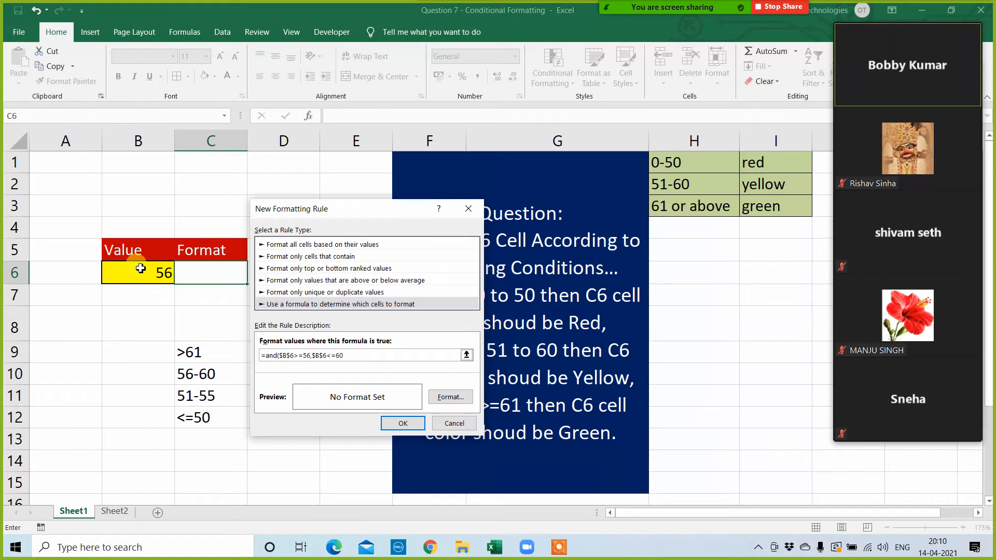
Step: Give the 56-to-60 rule a dark red fill, apply it to C6 and close the rules manager
left_click(448, 397)
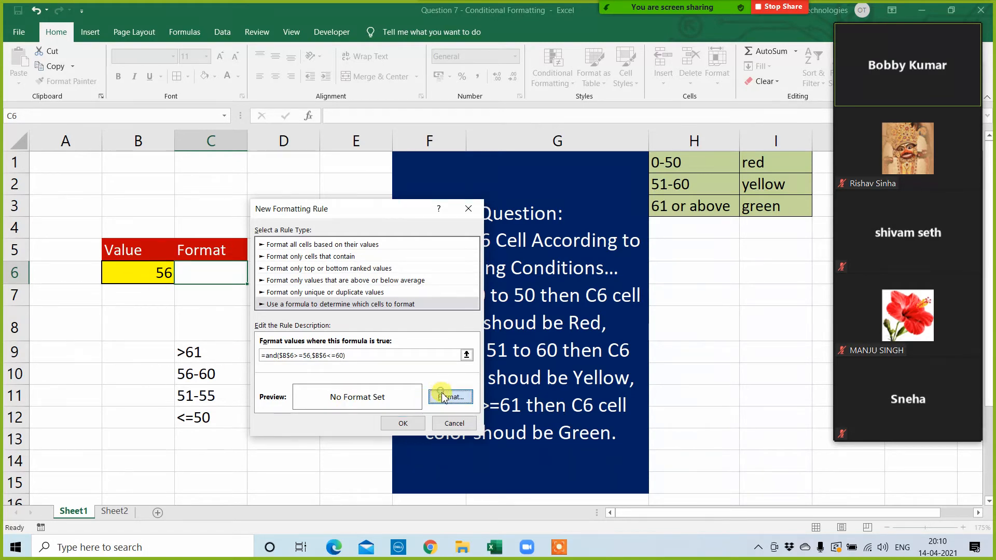
left_click(296, 243)
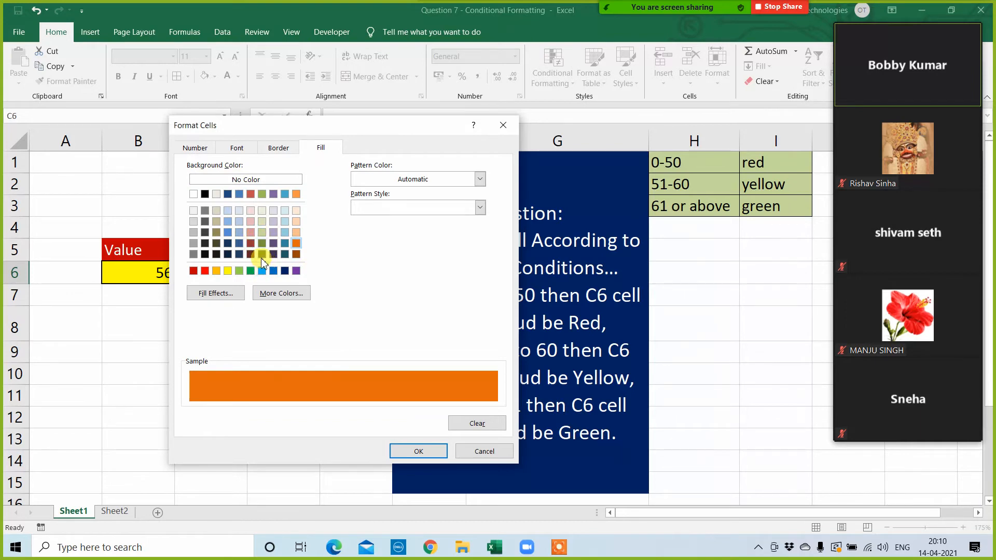
left_click(261, 244)
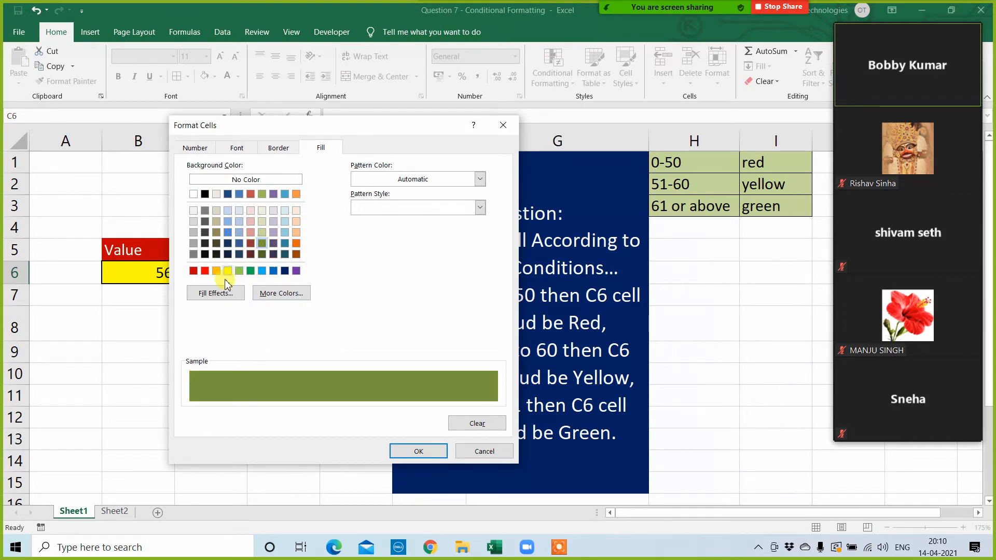
left_click(195, 271)
left_click(414, 451)
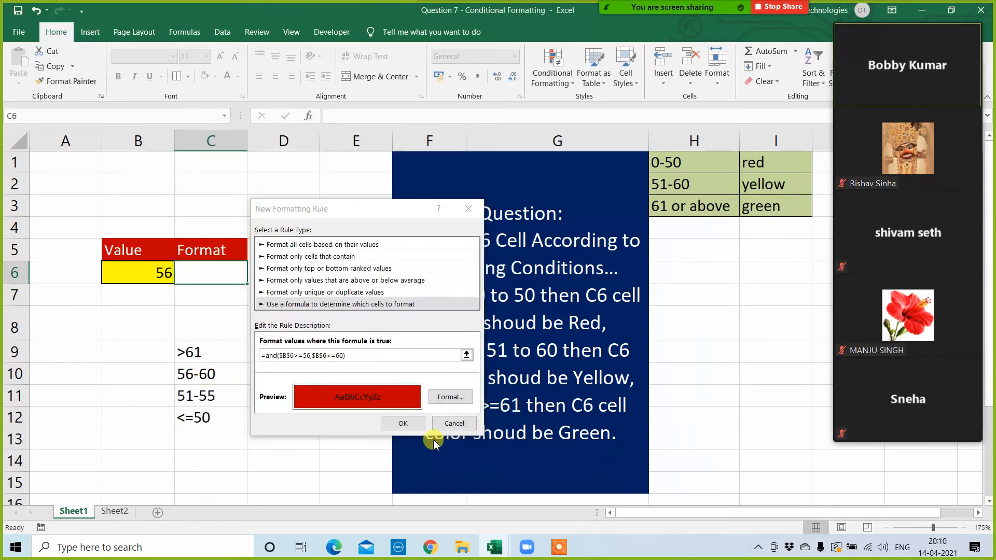
left_click(405, 423)
left_click(508, 395)
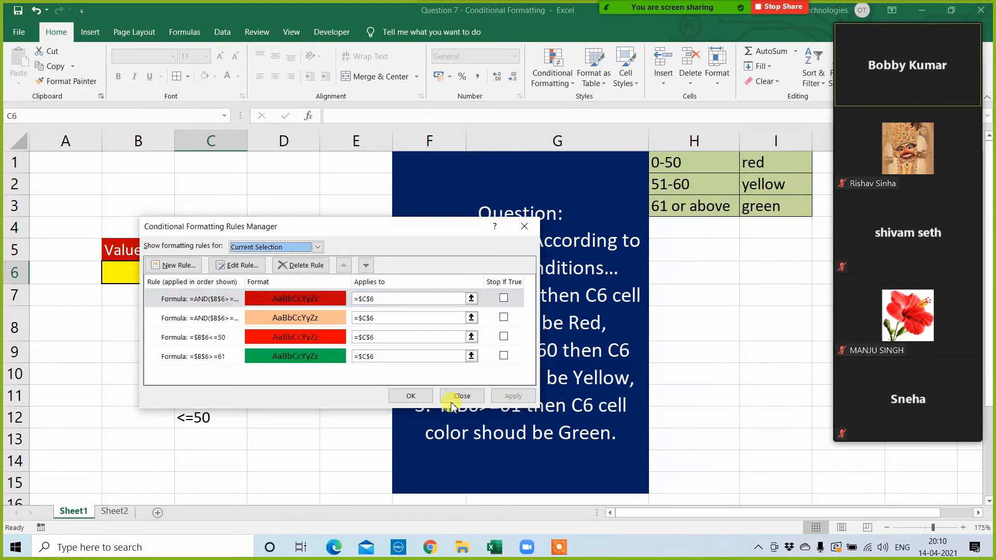
left_click(408, 396)
left_click(257, 442)
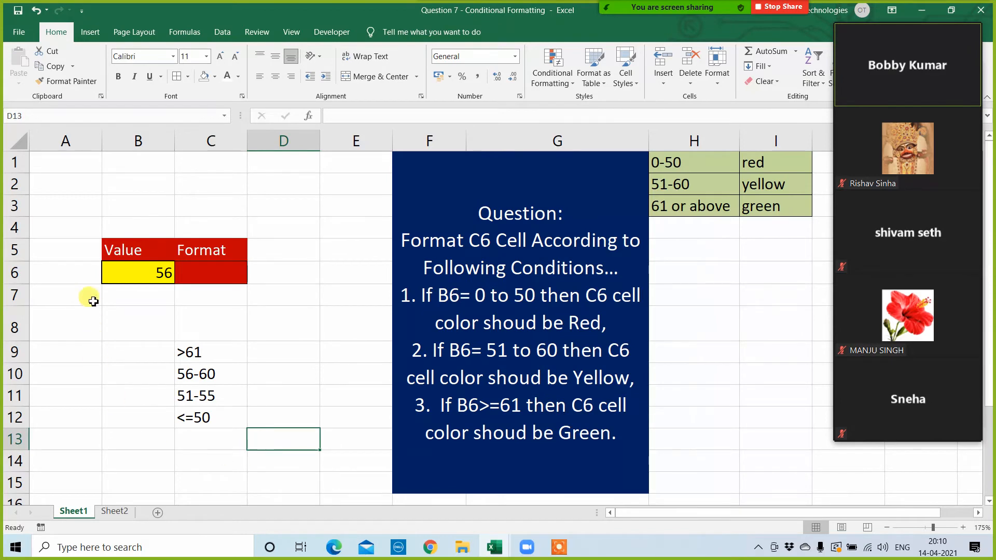
Step: Test C6's conditional formatting by entering 78 and then 57 in B6, comparing with the ranges listed in C9 and C10
left_click(122, 280)
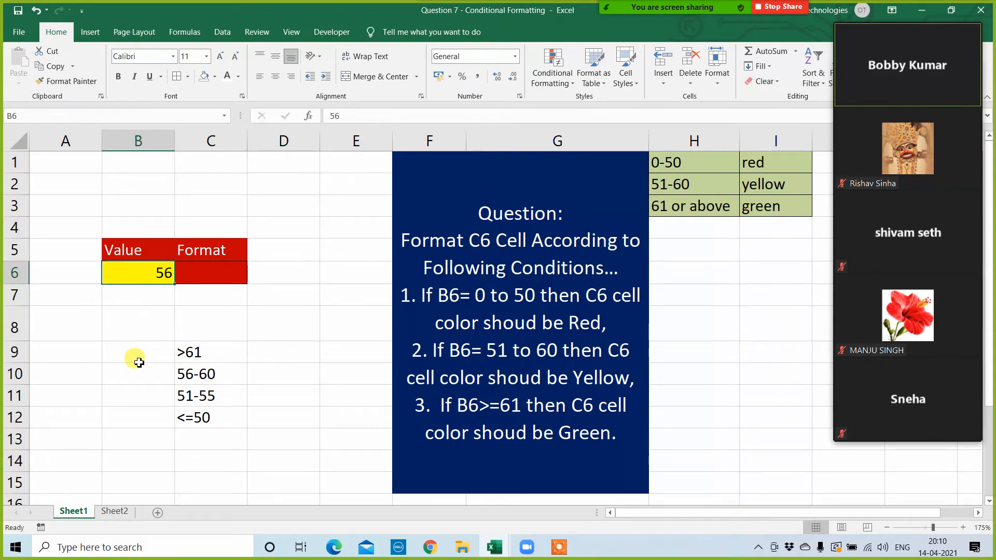
type("78")
left_click(106, 368)
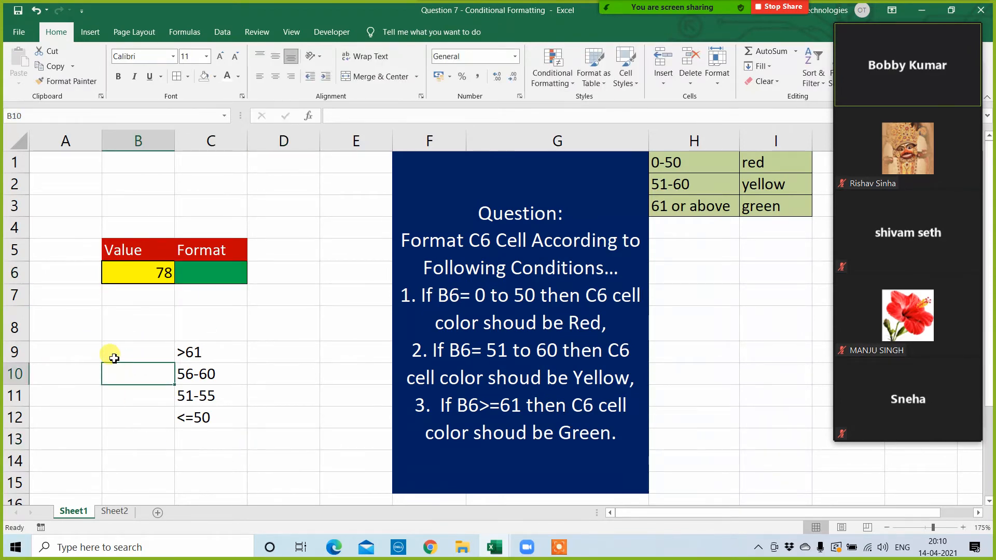
left_click(201, 346)
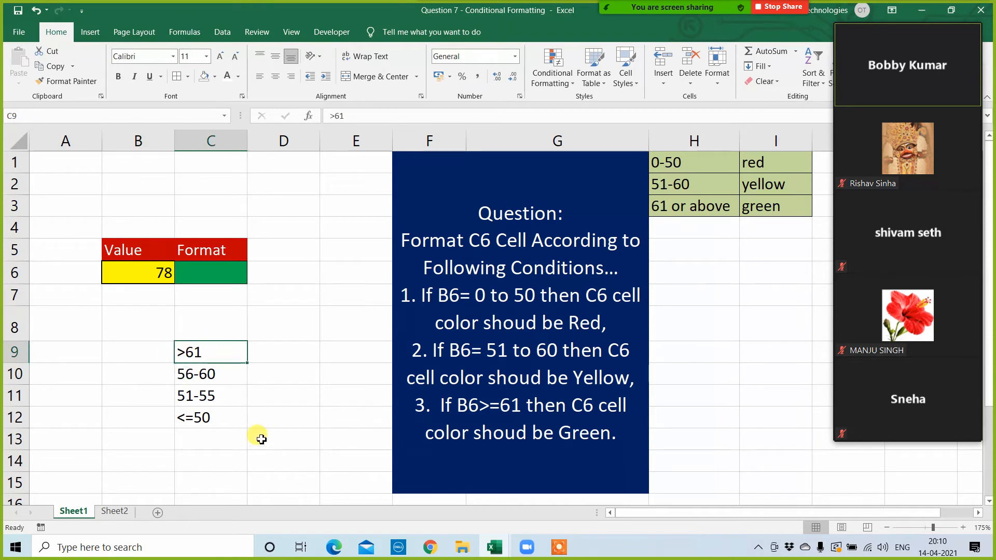
left_click(202, 373)
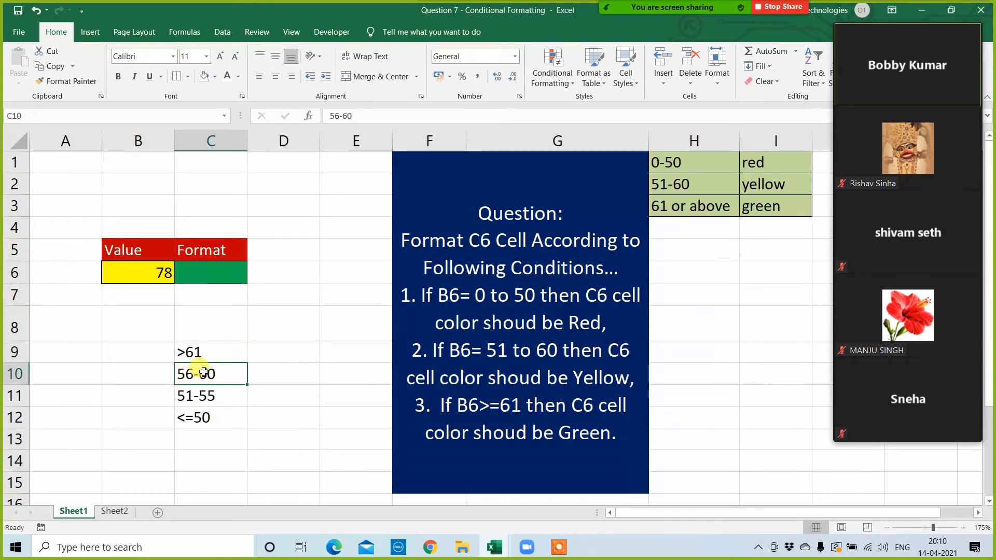
left_click(164, 275)
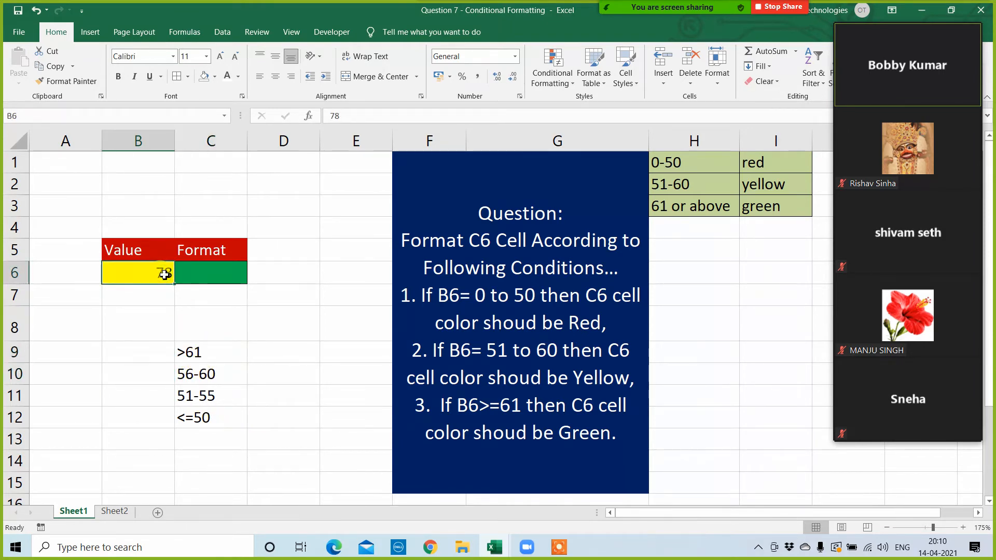
type("57")
key("Return")
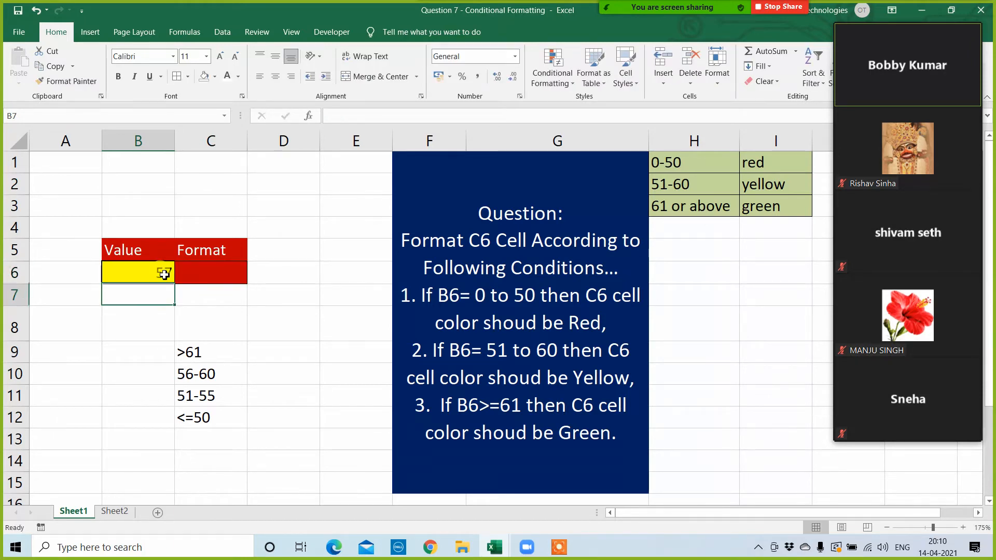
left_click(203, 252)
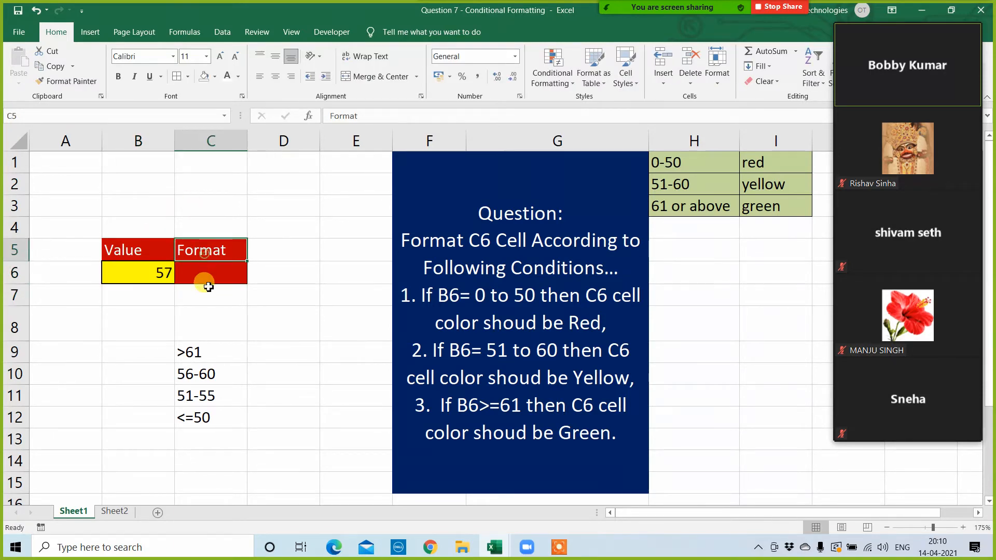
Step: Test the lower ranges of C6's conditional formatting by entering 52 and then 49 in B6
left_click(150, 272)
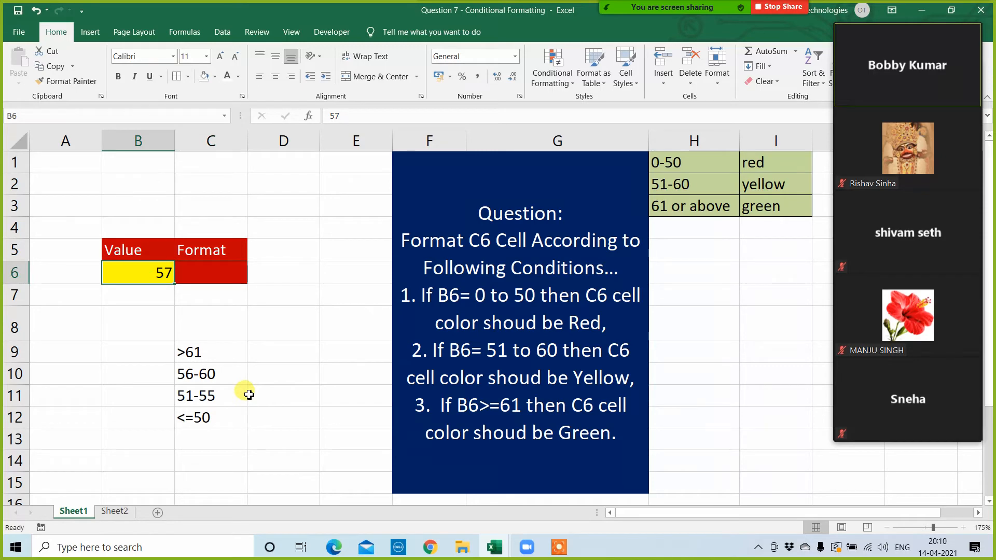
type("52")
key("Return")
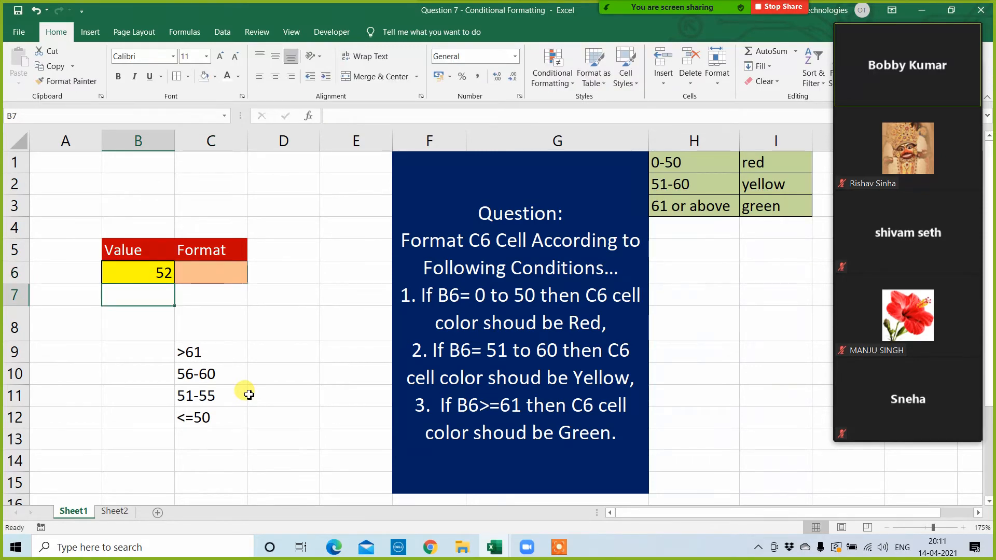
left_click(138, 269)
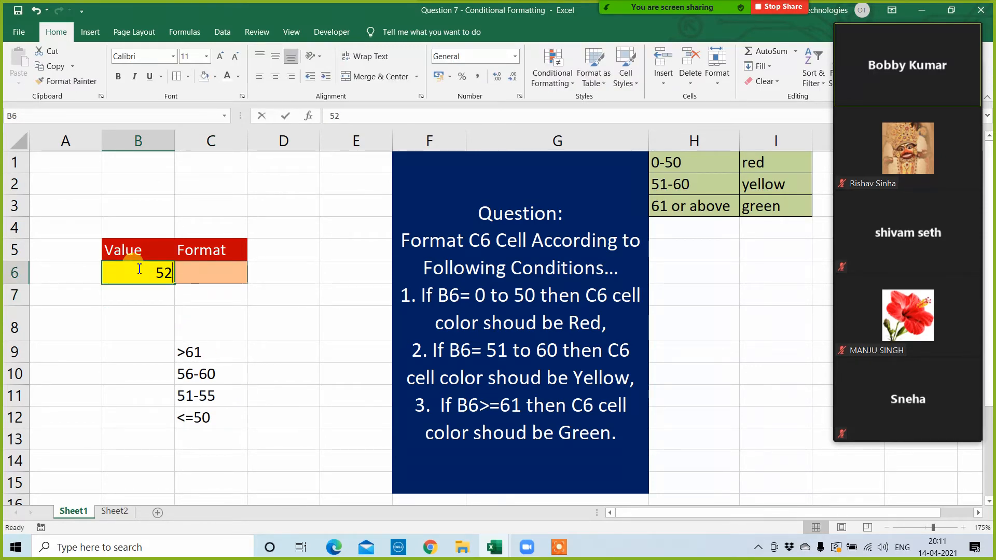
type("49")
key("Return")
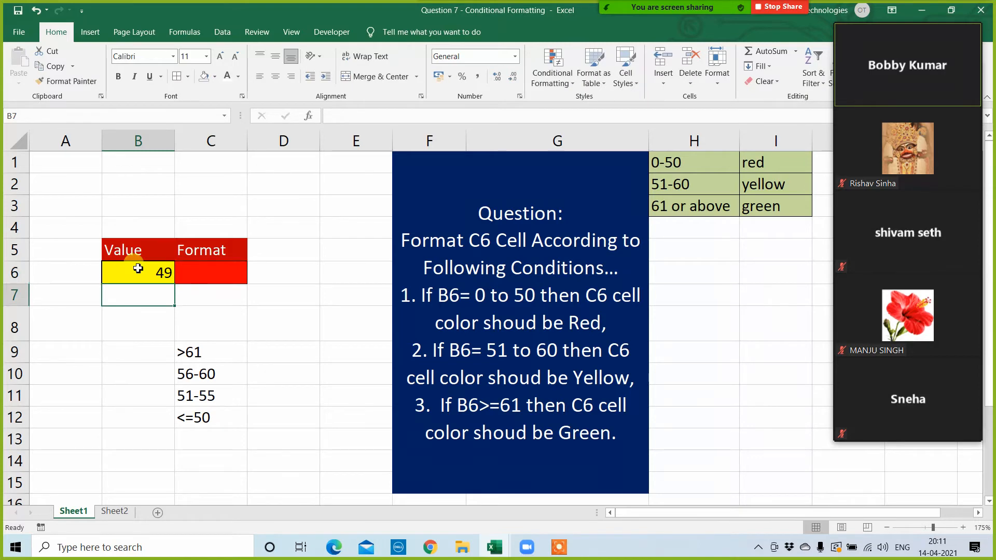
Step: Compare C6's color with the criteria table in H1:I3 and the value ranges listed in C9:C12
left_click(217, 265)
left_click(755, 164)
left_click(773, 212)
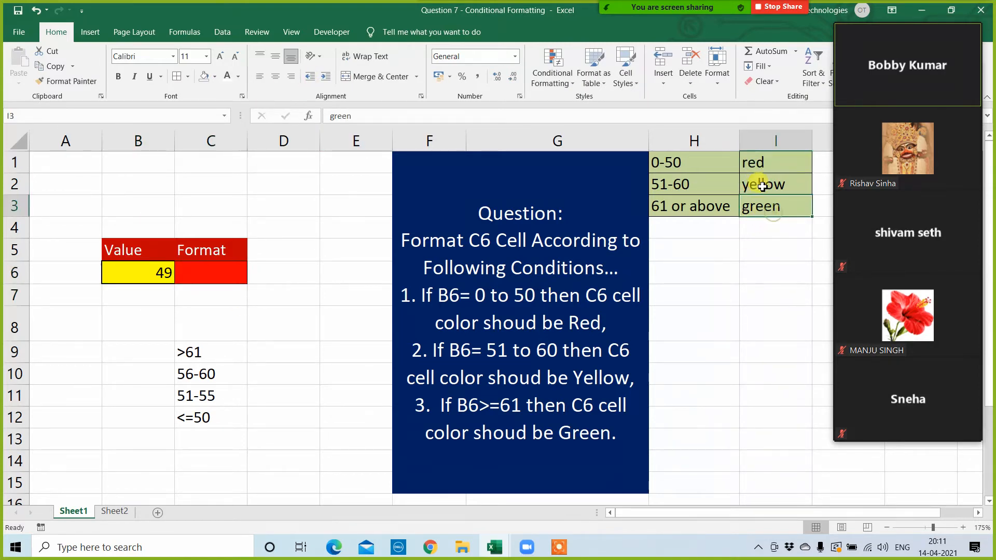
left_click_drag(765, 187, 656, 176)
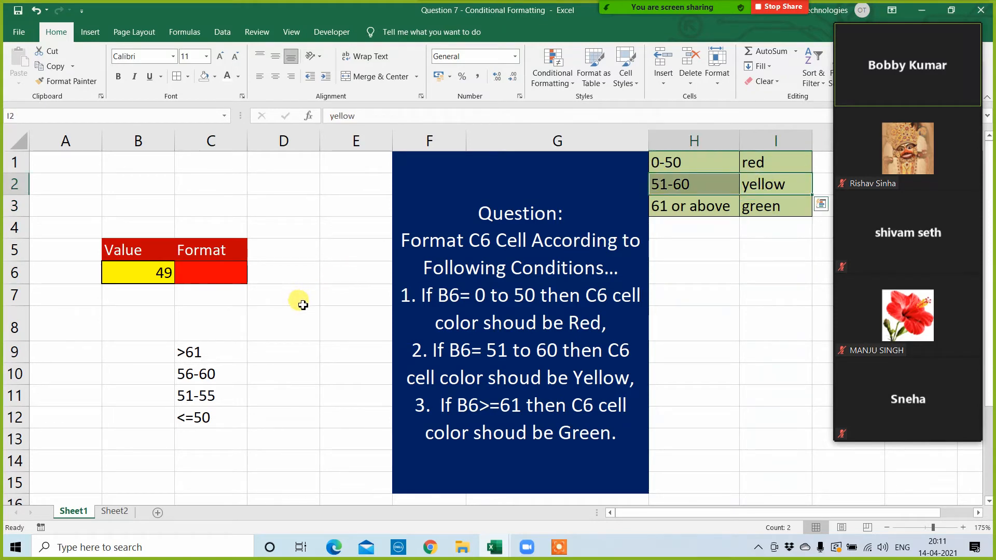
left_click(280, 334)
left_click(184, 297)
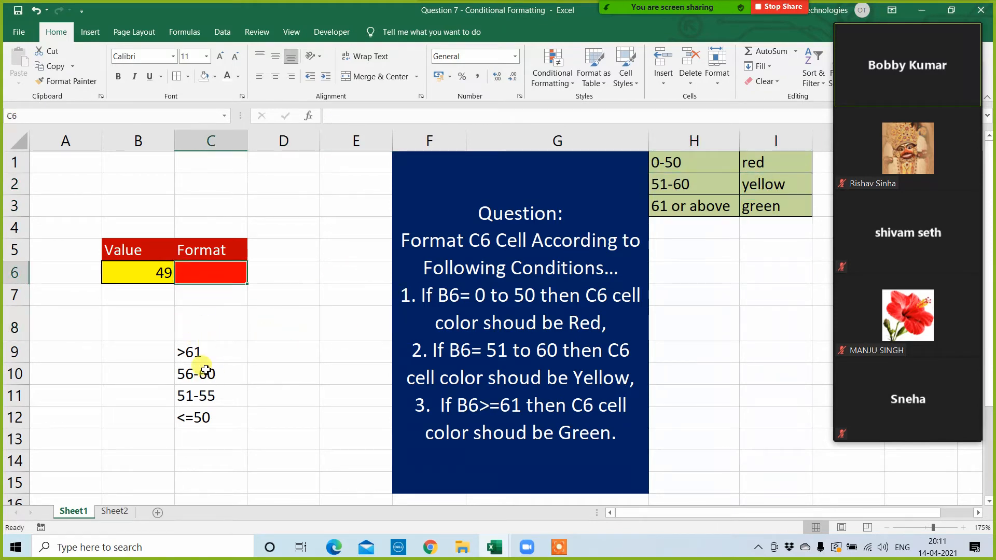
left_click_drag(204, 347, 204, 418)
Step: Begin an AND formula in D9, next to the >61 entry
left_click(263, 356)
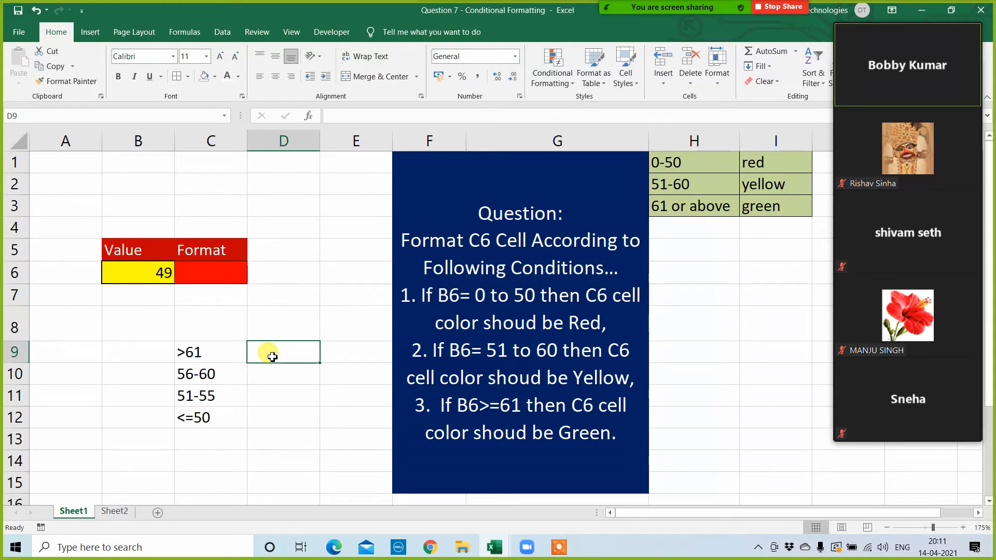
type("=and(")
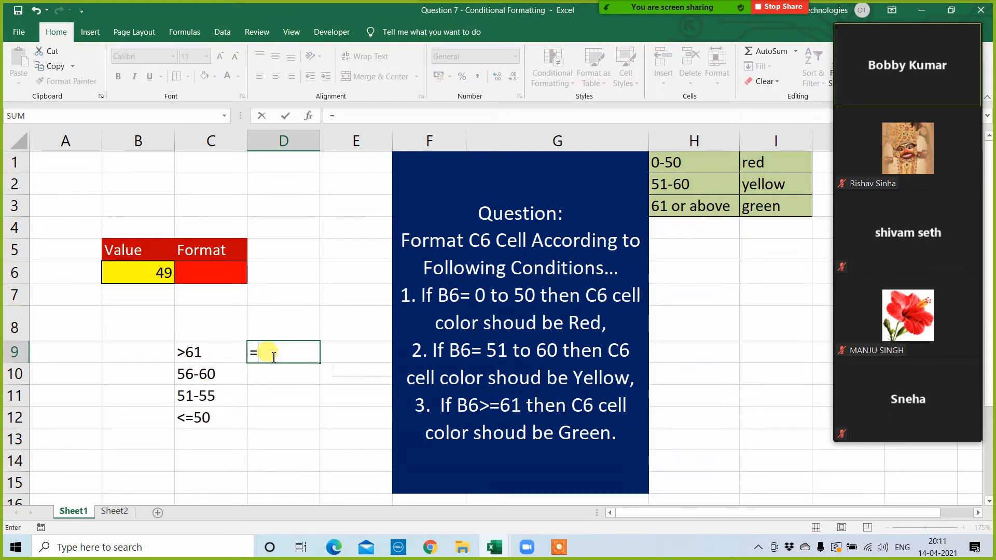
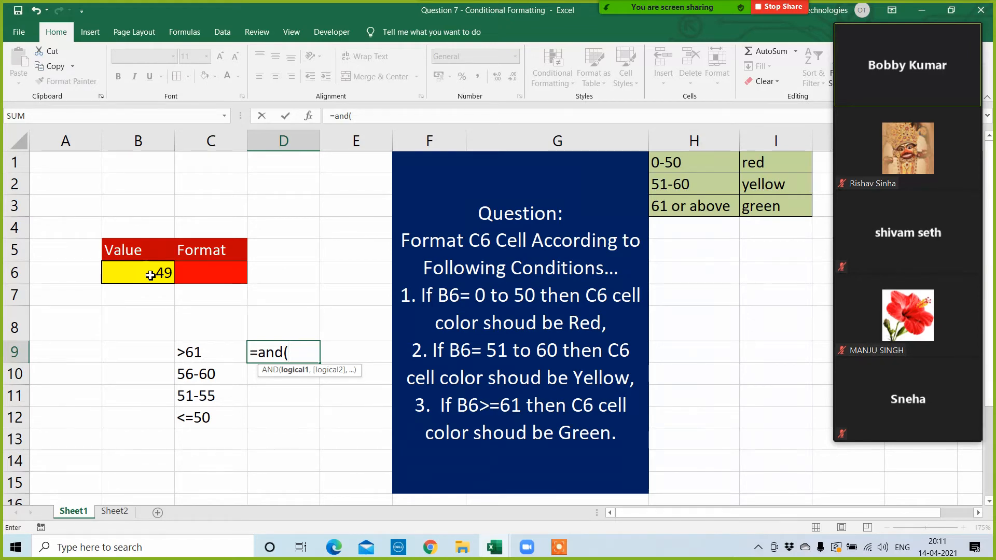
Step: Discard the unfinished formula in D9 and close the Question 7 and Function list for student workbooks without saving
key("Escape")
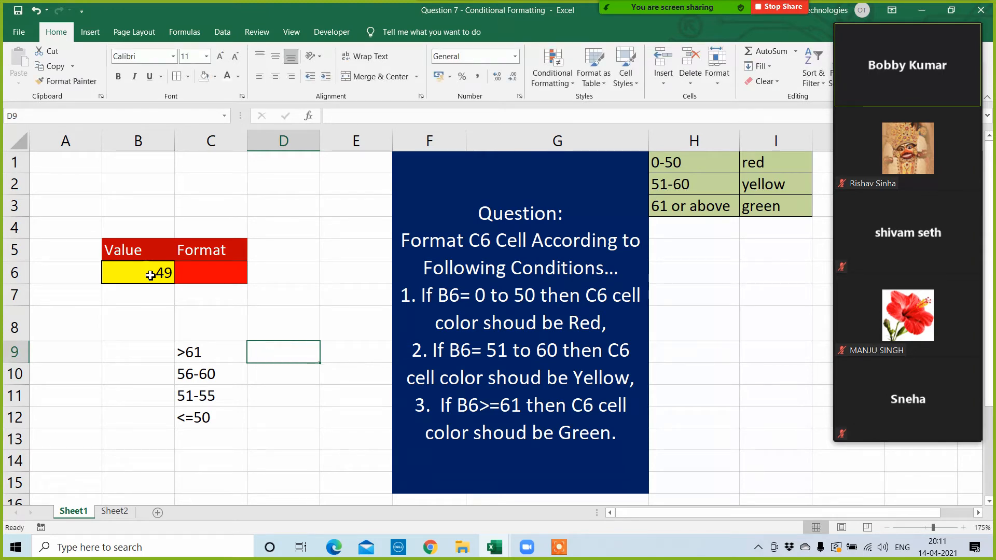
left_click(734, 326)
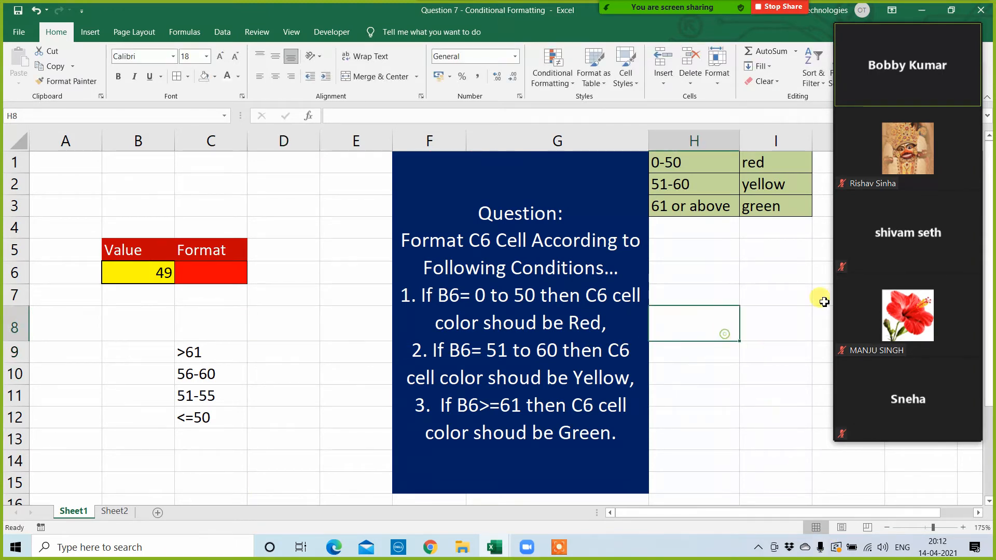
left_click_drag(949, 18, 956, 59)
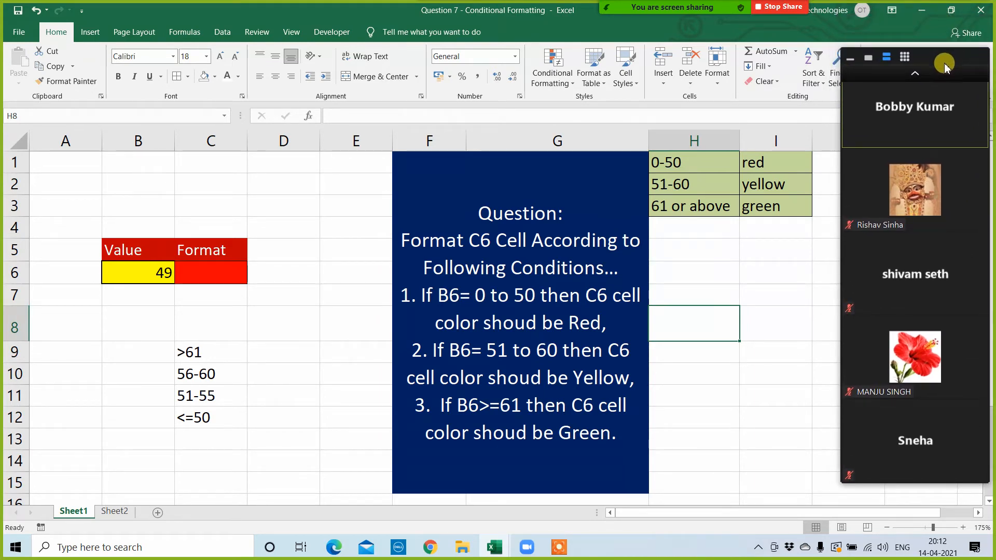
left_click(980, 9)
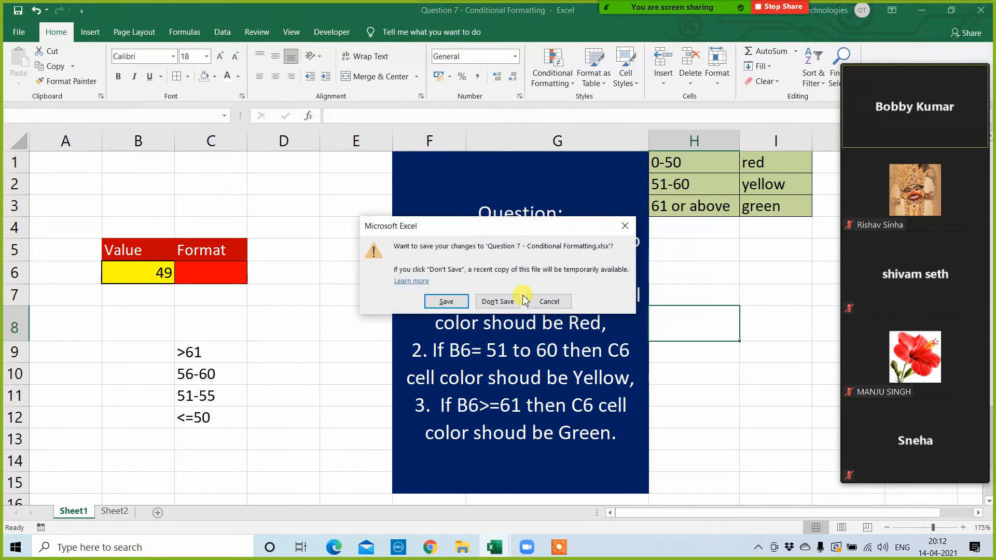
left_click(499, 302)
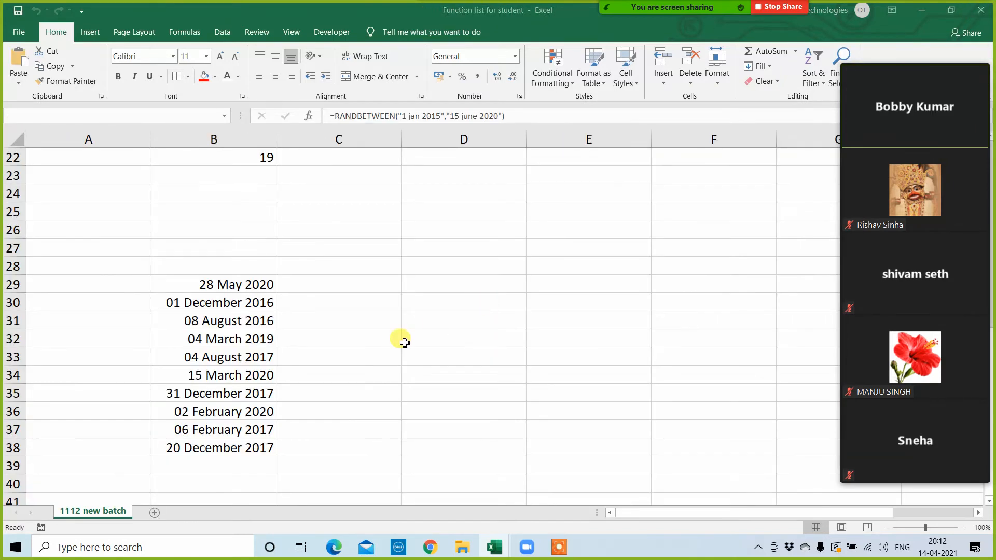
left_click(980, 10)
left_click(496, 301)
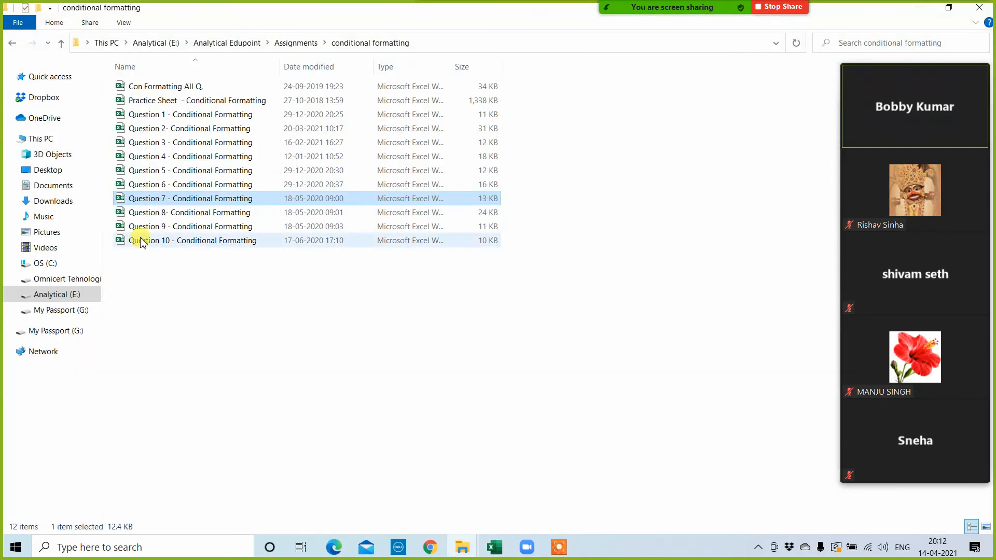
Step: Open the Question 8- Conditional Formatting workbook and clear the existing conditional formatting rules from the entire sheet
double_click(158, 213)
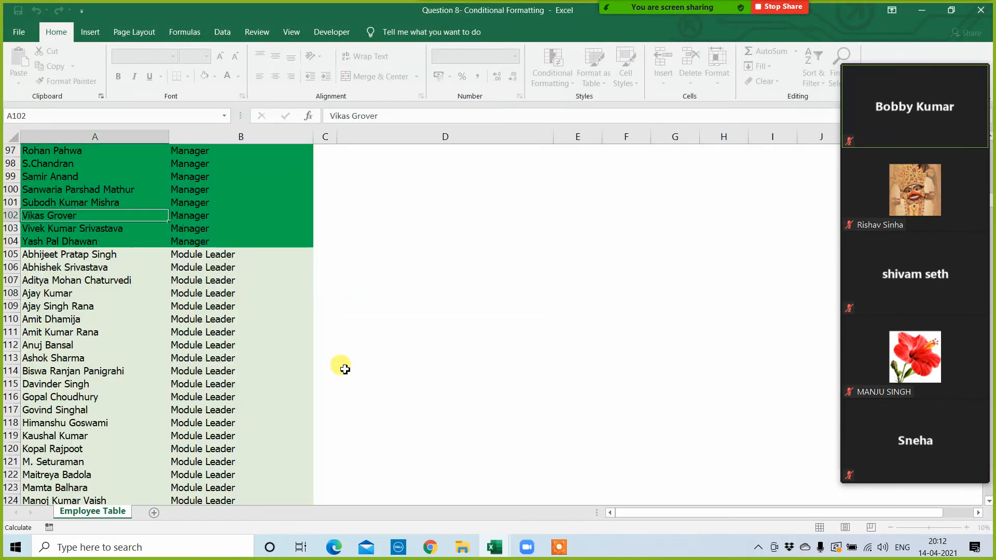
left_click(398, 334)
scroll(580, 305, "up", 5)
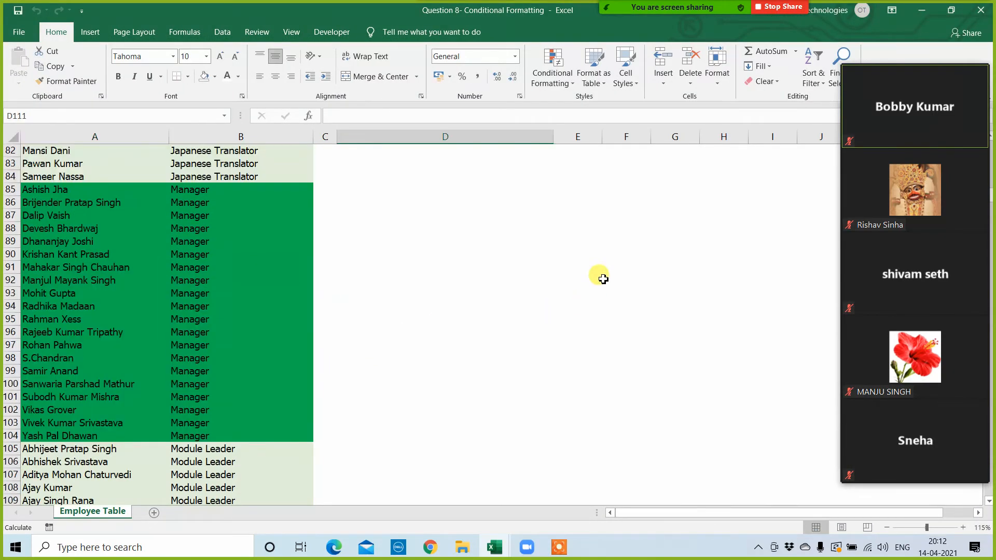
left_click(549, 76)
left_click(687, 280)
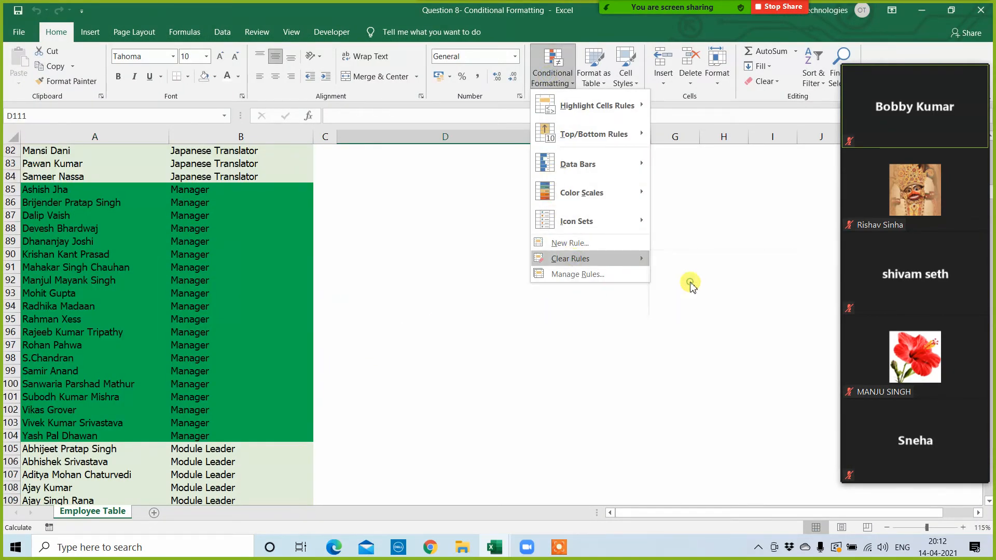
scroll(498, 297, "up", 12)
scroll(498, 297, "up", 15)
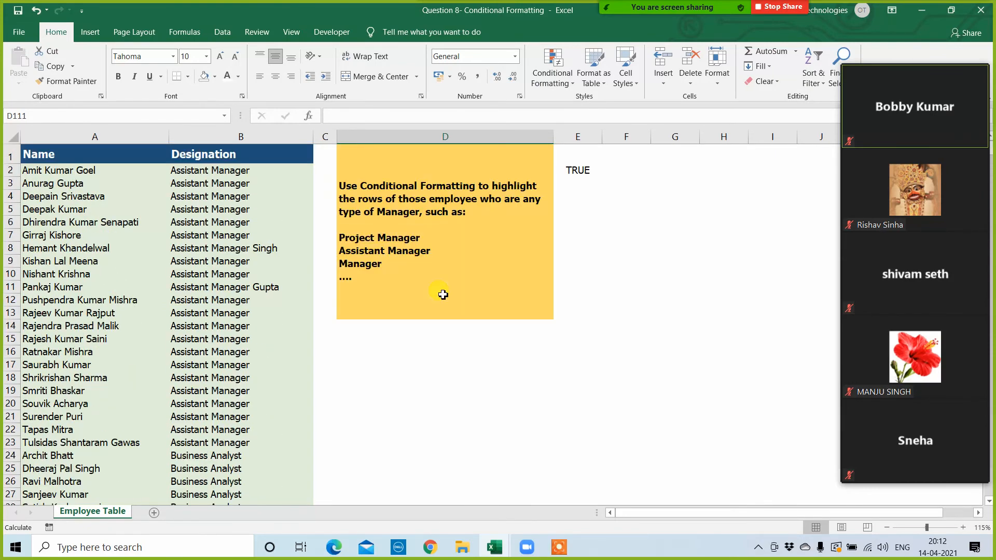
Step: Read the task note in column D and examine the Designation column for the different types of Manager
left_click(410, 377)
left_click(402, 189)
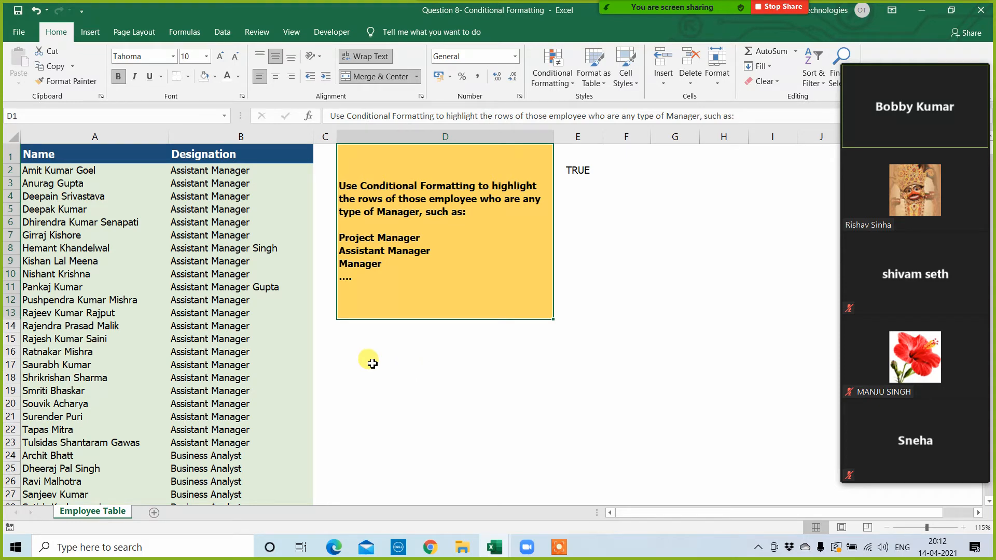
left_click(267, 273)
left_click(280, 378)
scroll(223, 432, "down", 4)
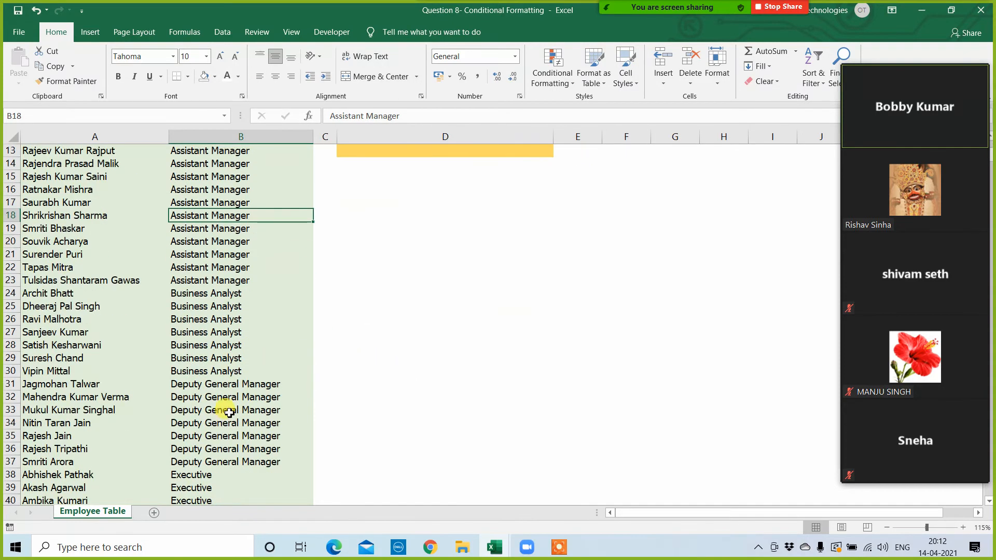
scroll(223, 425, "down", 3)
left_click(222, 254)
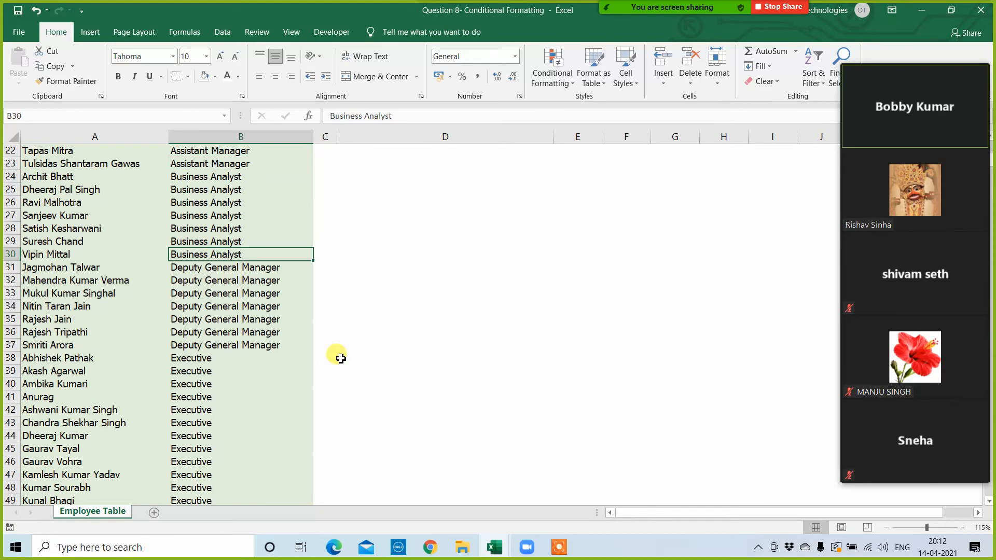
scroll(333, 360, "down", 1)
left_click(210, 298)
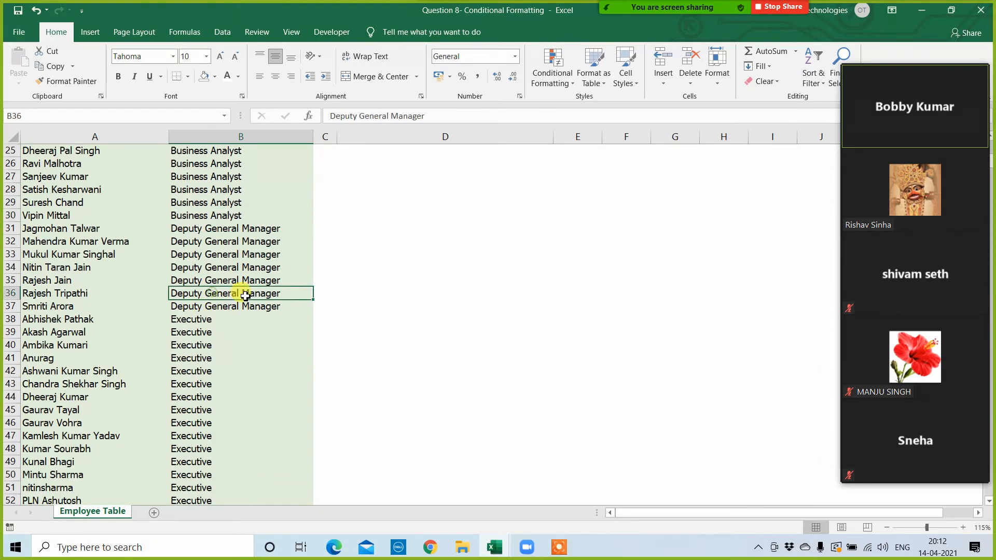
scroll(208, 345, "down", 2)
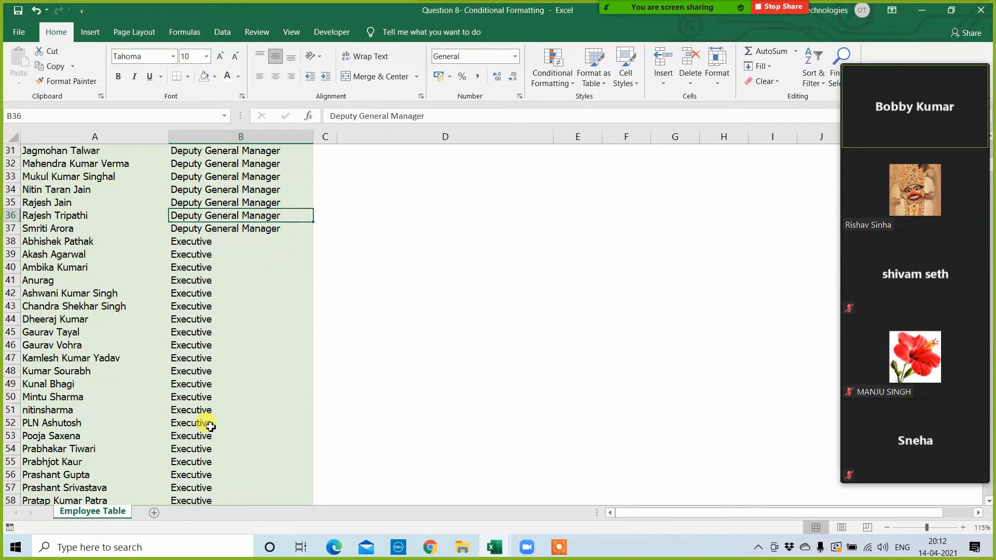
scroll(205, 420, "down", 8)
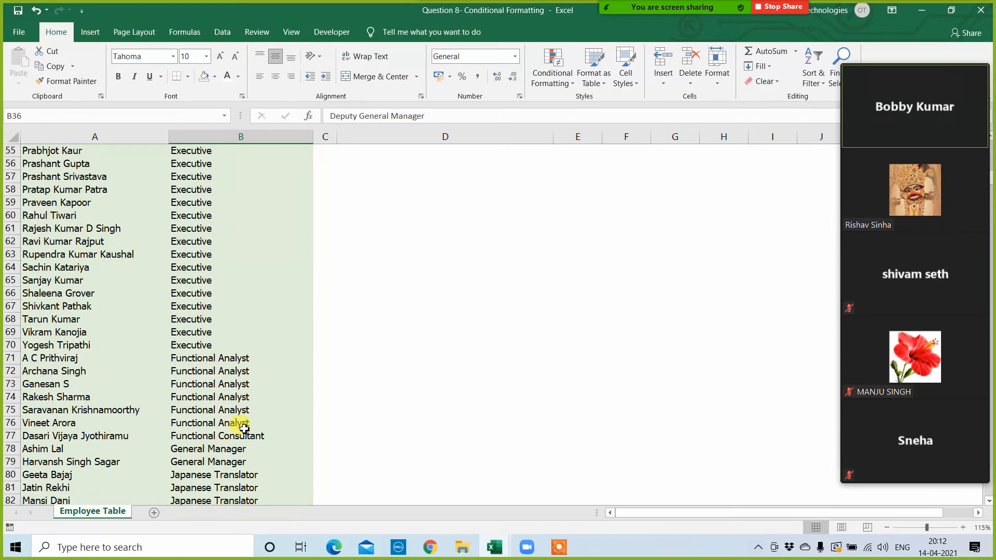
scroll(322, 409, "down", 3)
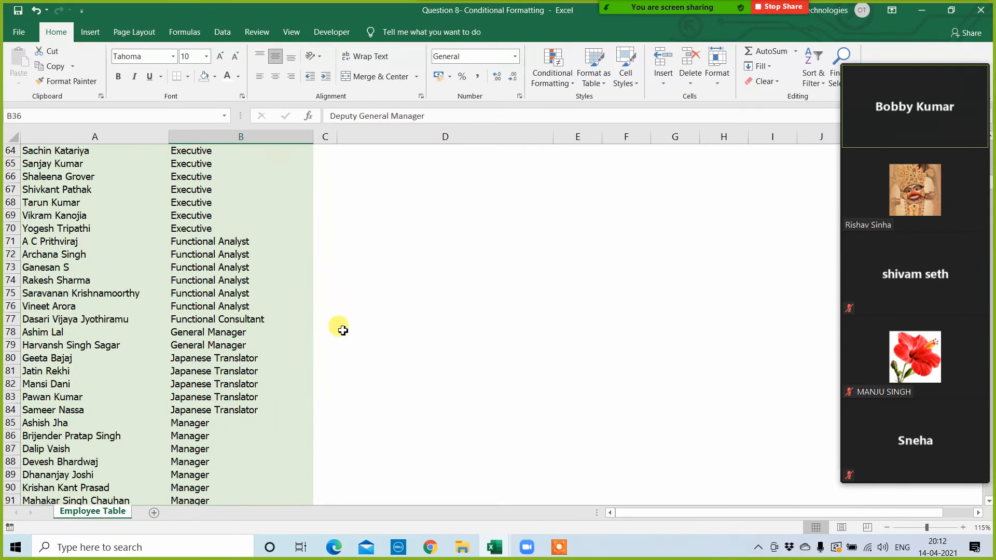
scroll(363, 343, "up", 20)
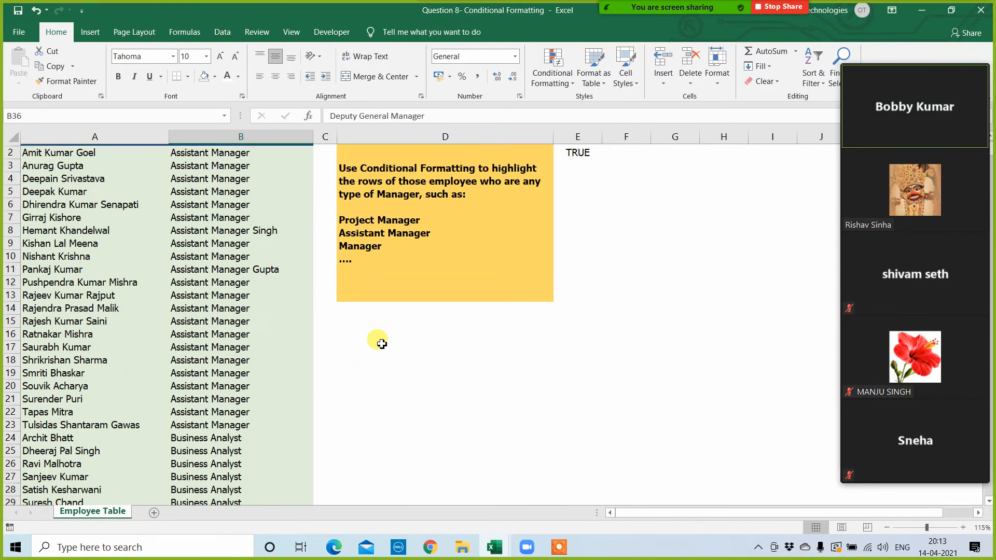
left_click(378, 366)
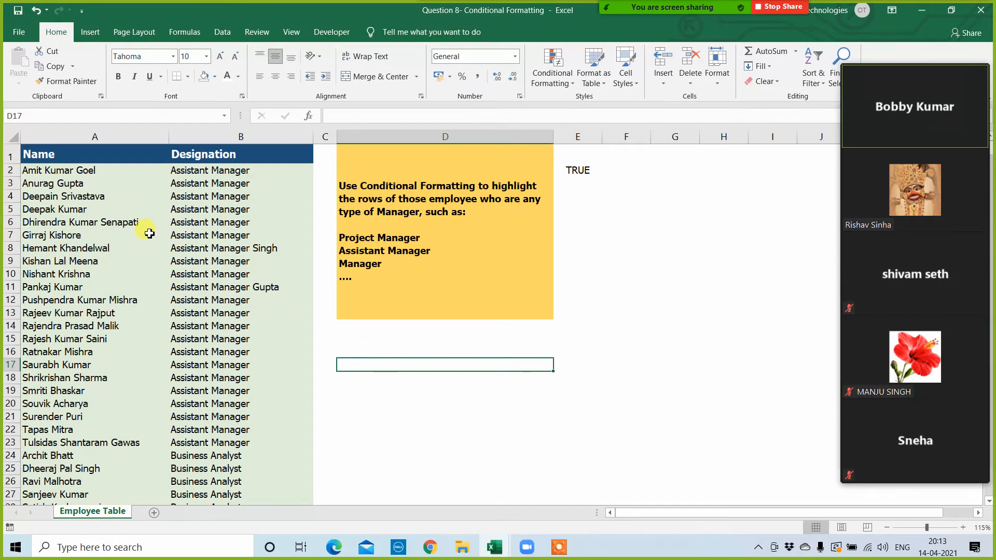
Step: Begin a formula-based conditional formatting rule for all data rows of the employee table, A2:B650
left_click(79, 173)
key("ctrl+shift+Right")
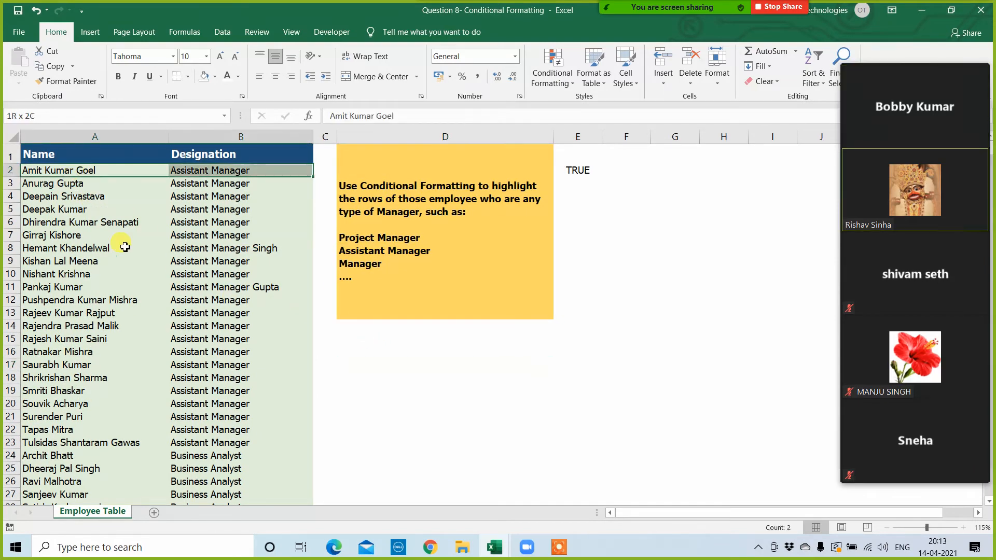
key("ctrl+shift+Down")
left_click(551, 72)
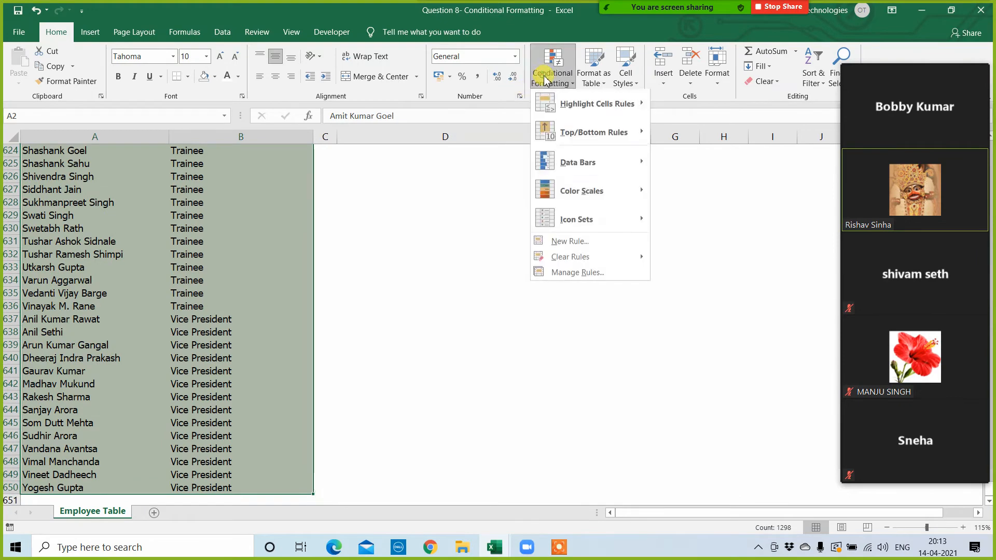
left_click(590, 273)
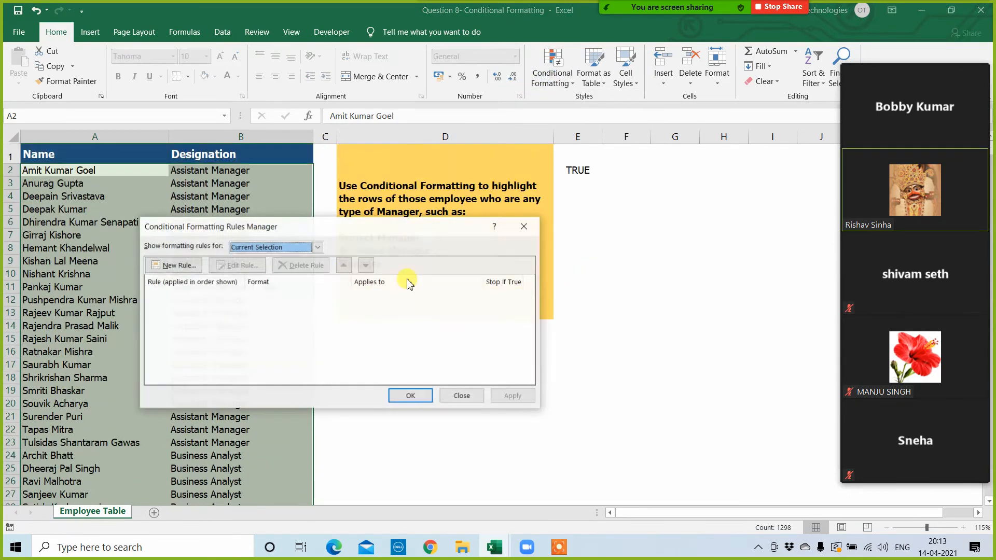
left_click(170, 266)
left_click(278, 286)
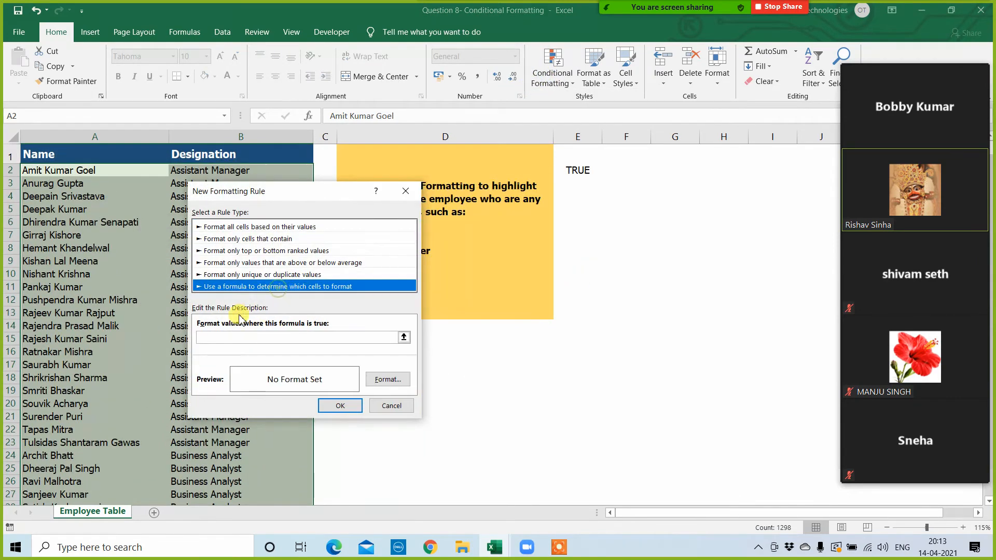
Step: Enter the rule formula =search("manager",$B2), with only the column reference locked
left_click(223, 336)
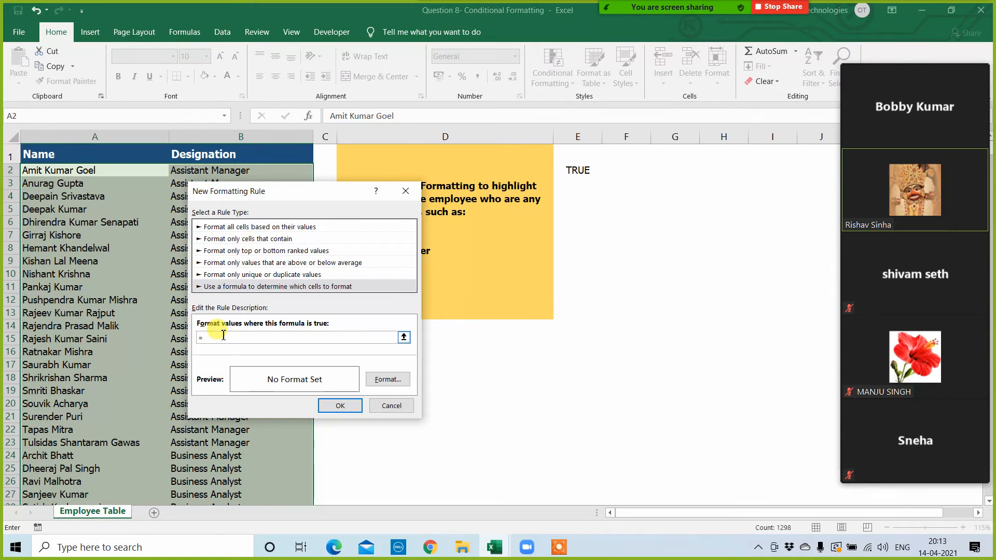
type("=search(")
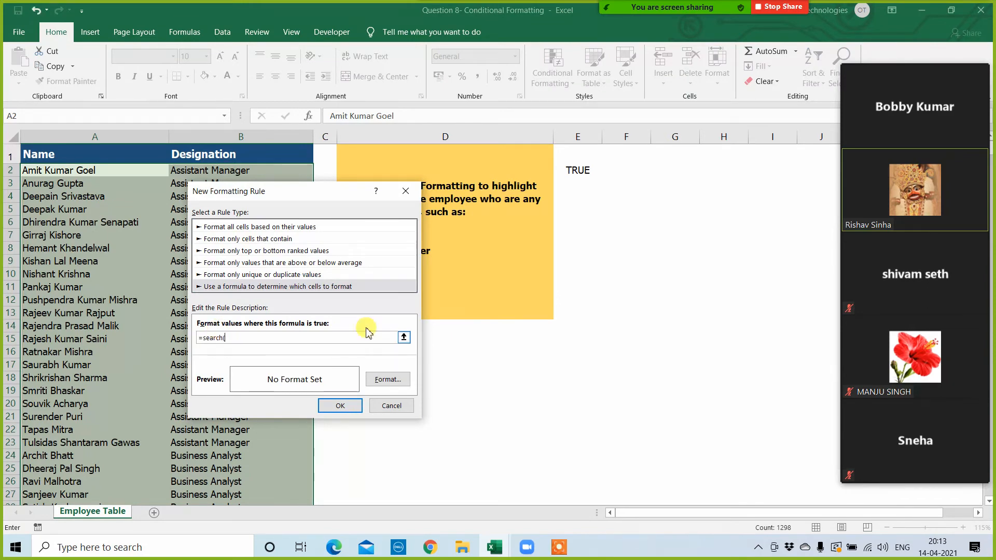
left_click_drag(313, 192, 506, 200)
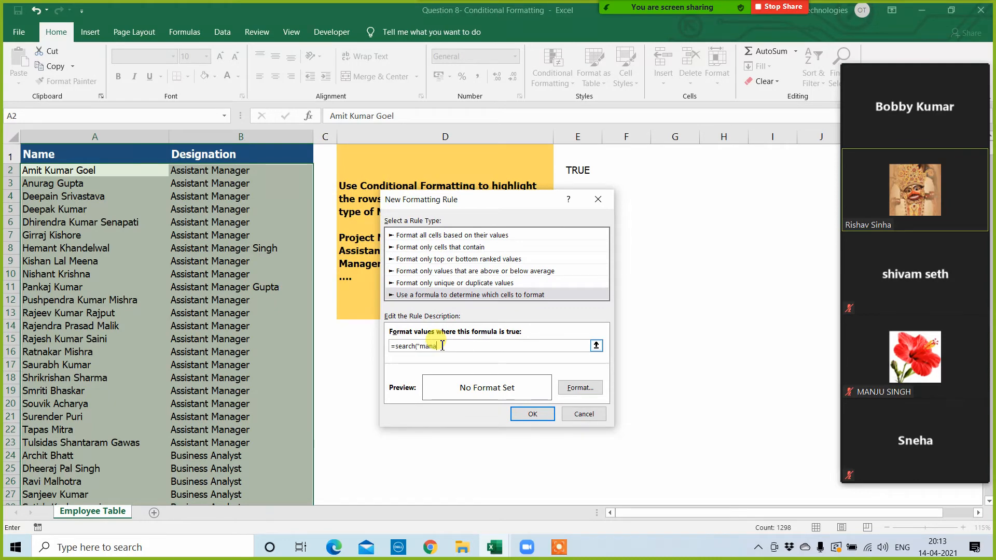
type("\"manager\",")
left_click(210, 173)
type(")")
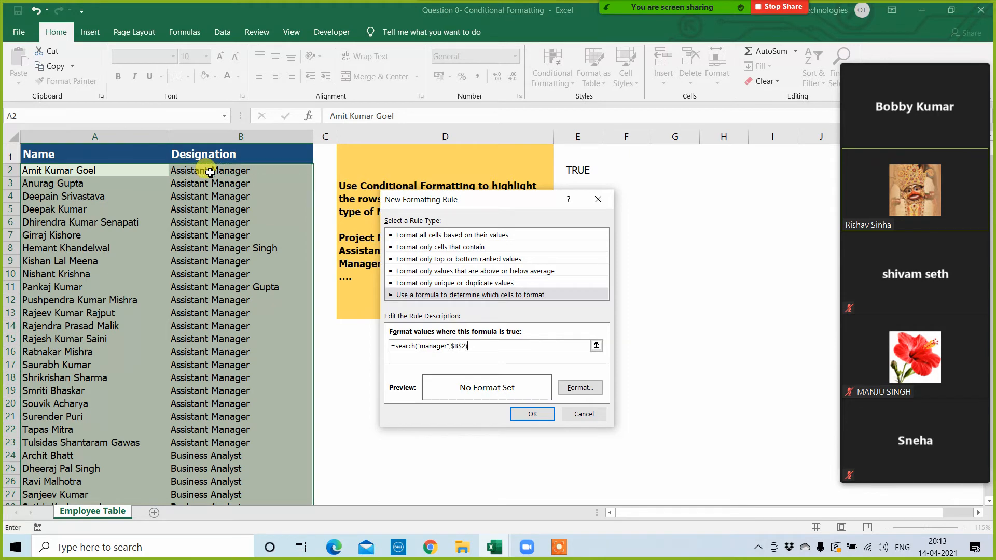
left_click(468, 349)
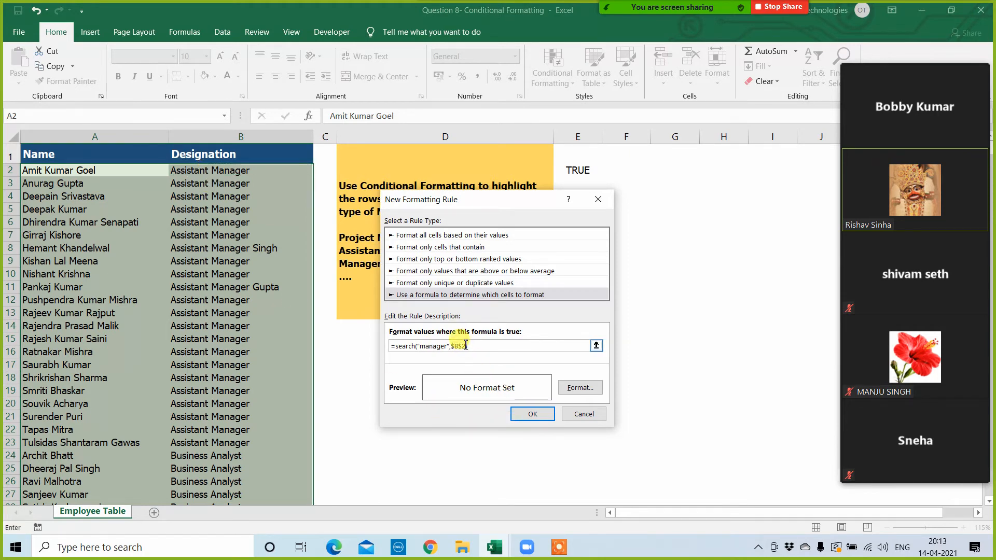
left_click(462, 345)
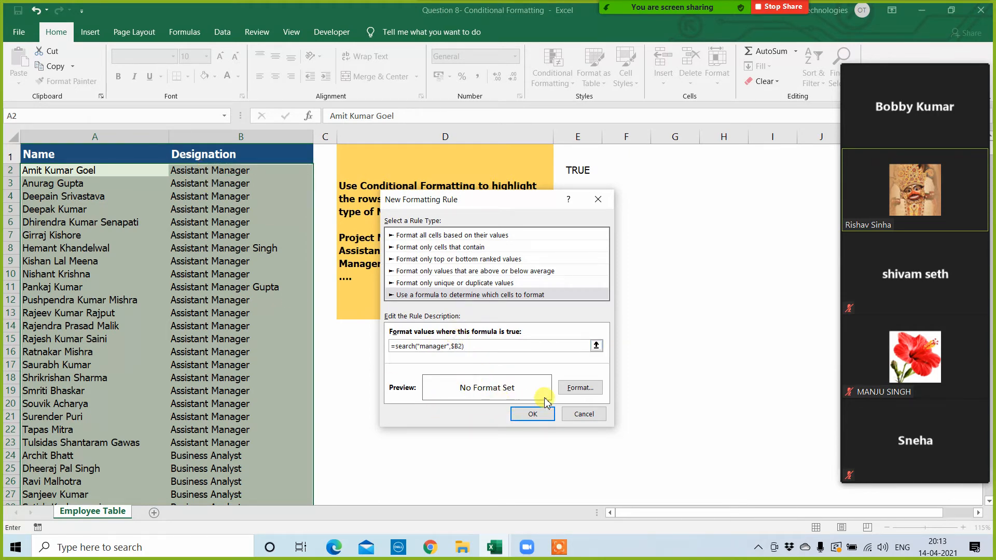
Step: Give the manager rule a light green fill and apply it to the employee table
left_click(580, 387)
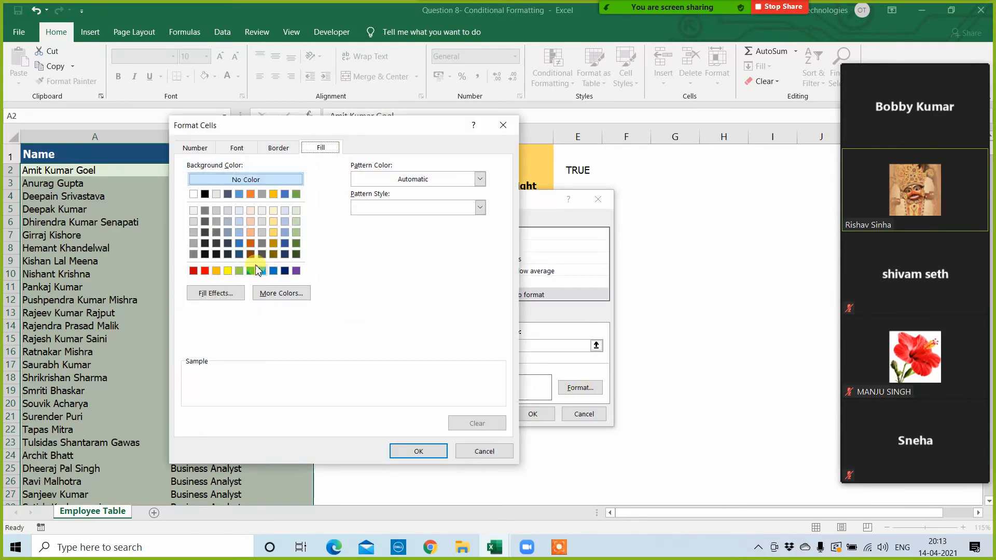
left_click(295, 232)
left_click(433, 451)
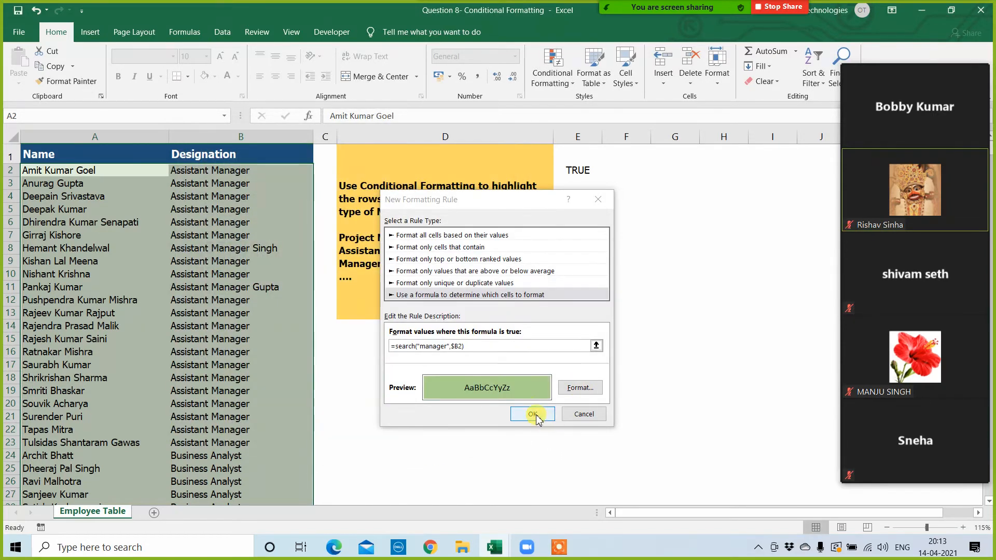
left_click(532, 413)
left_click(514, 396)
left_click(411, 396)
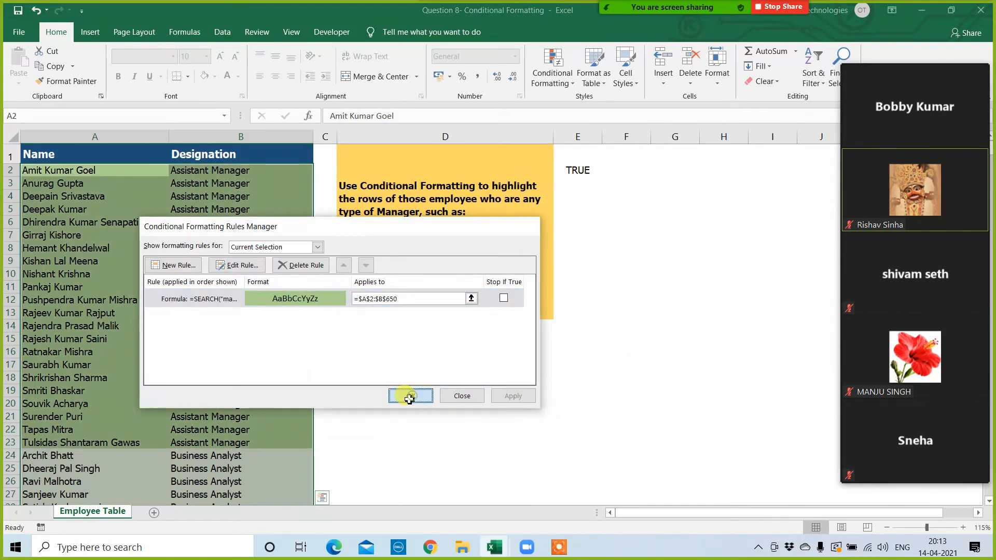
Step: Check down the employee table which designation rows the new rule highlights
left_click(349, 403)
scroll(197, 378, "down", 5)
scroll(197, 378, "down", 17)
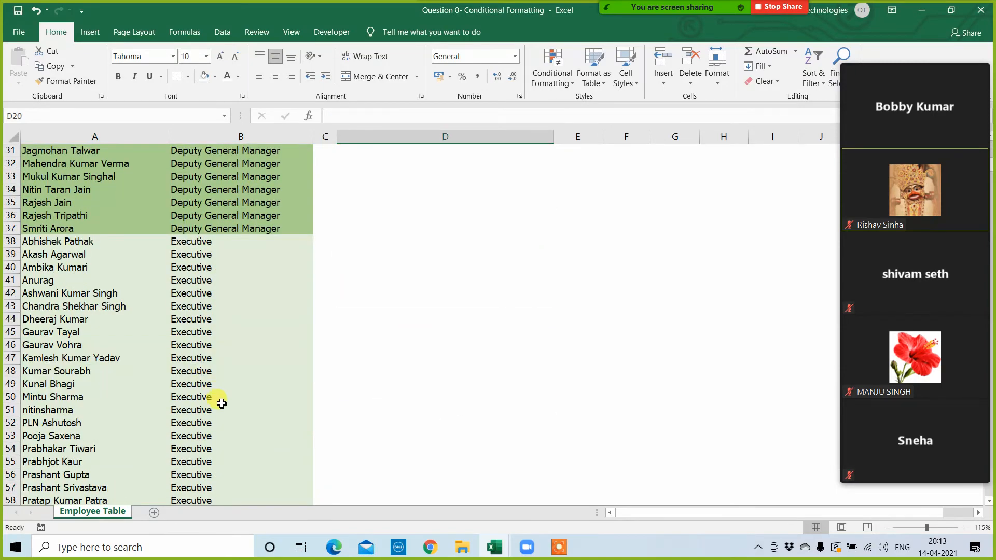
scroll(222, 414, "down", 20)
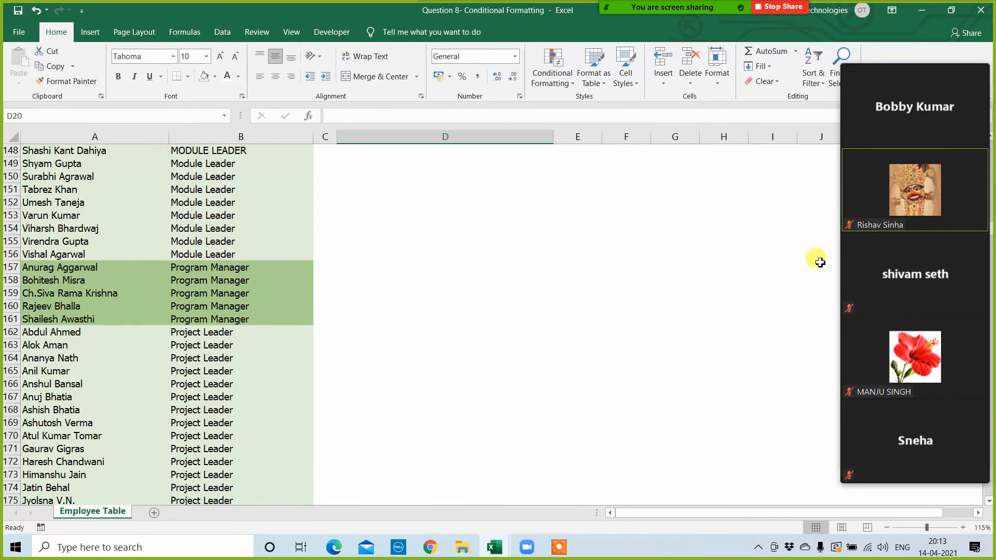
Step: Close both open workbooks without saving changes and open the workbook Question 9 - Conditional Formatting
left_click(981, 10)
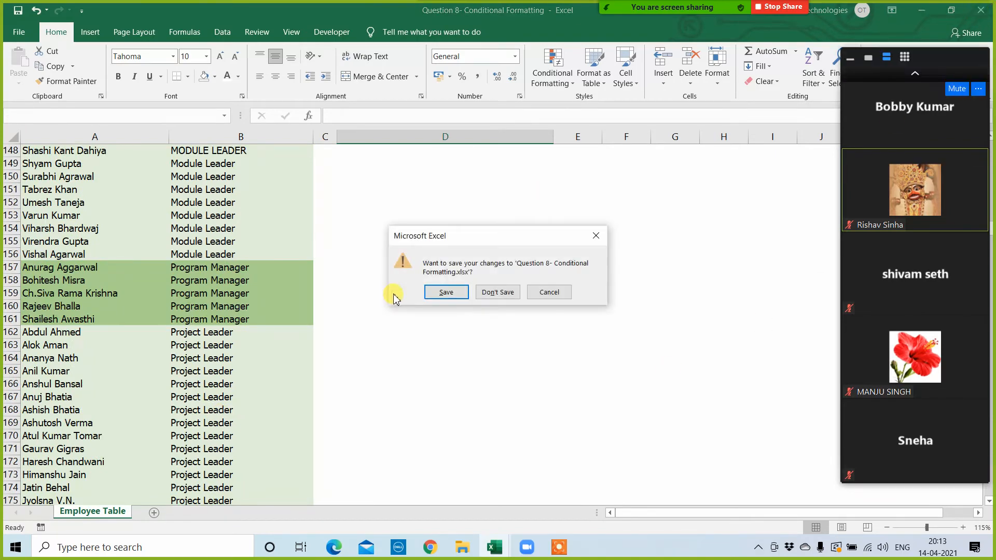
left_click(500, 292)
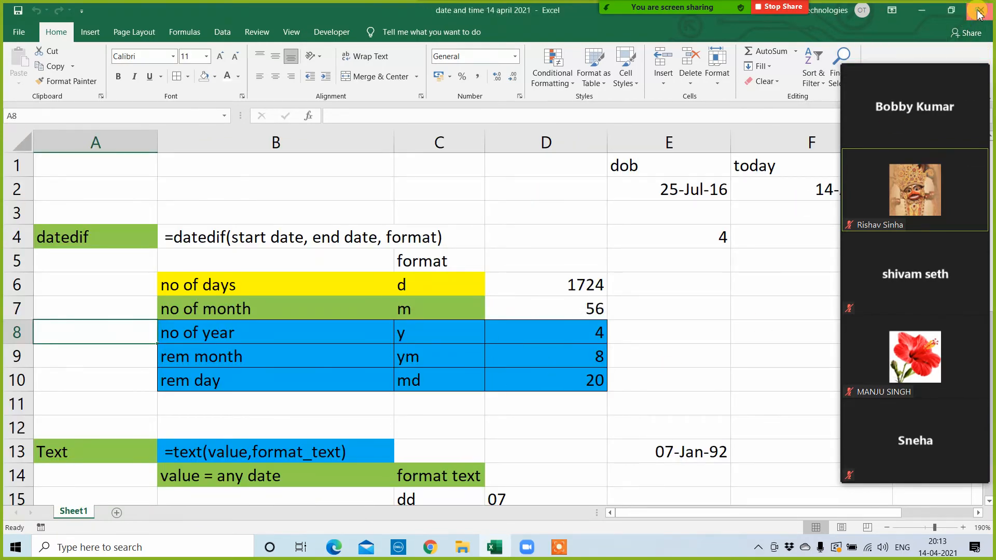
left_click(980, 10)
left_click(498, 301)
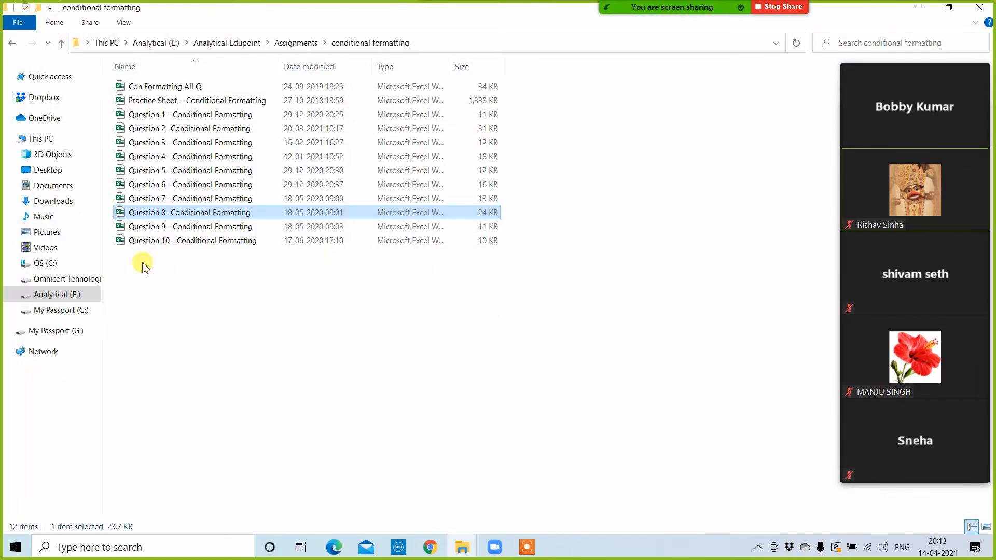
double_click(149, 229)
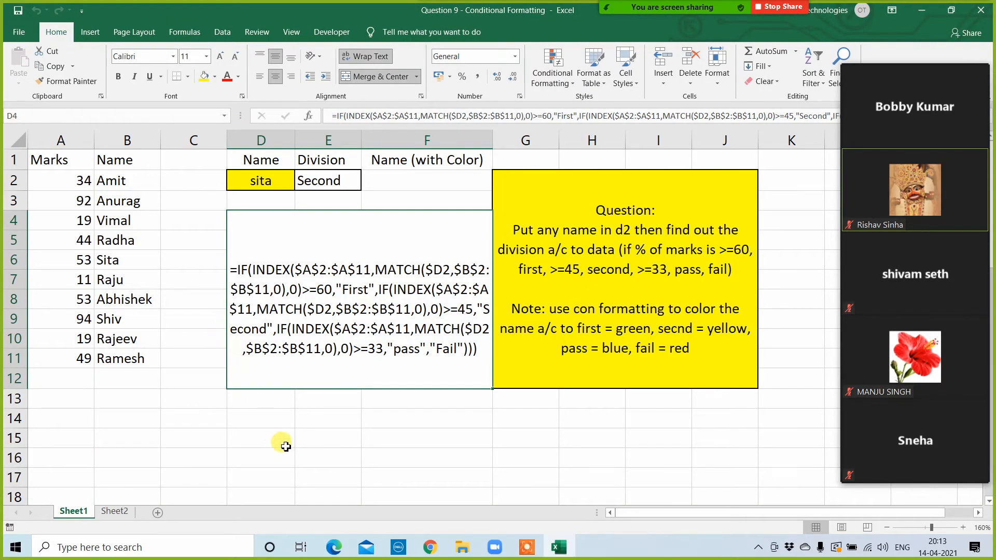
Step: Hide the sample answer formula in the merged block starting at D4 by setting its font colour to white
left_click(426, 456)
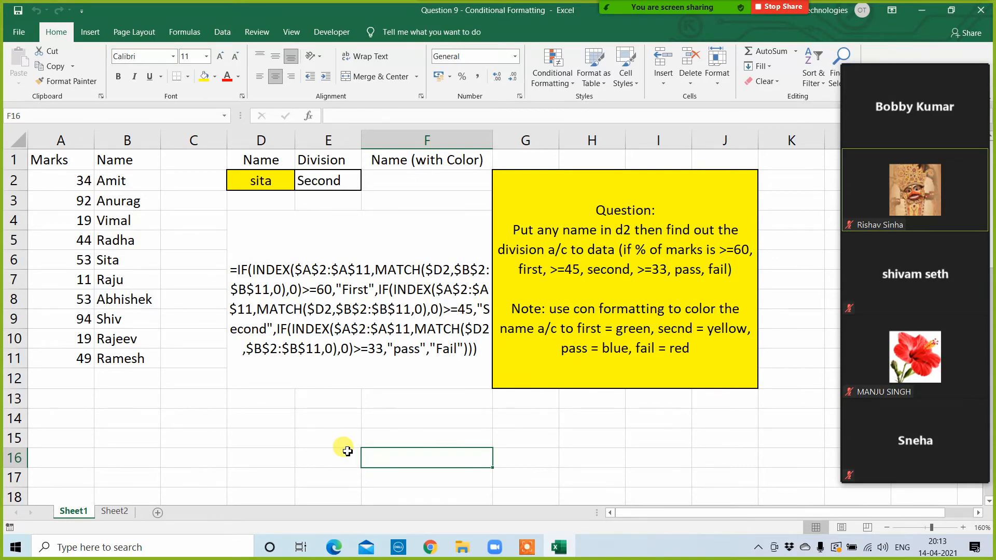
left_click(262, 336)
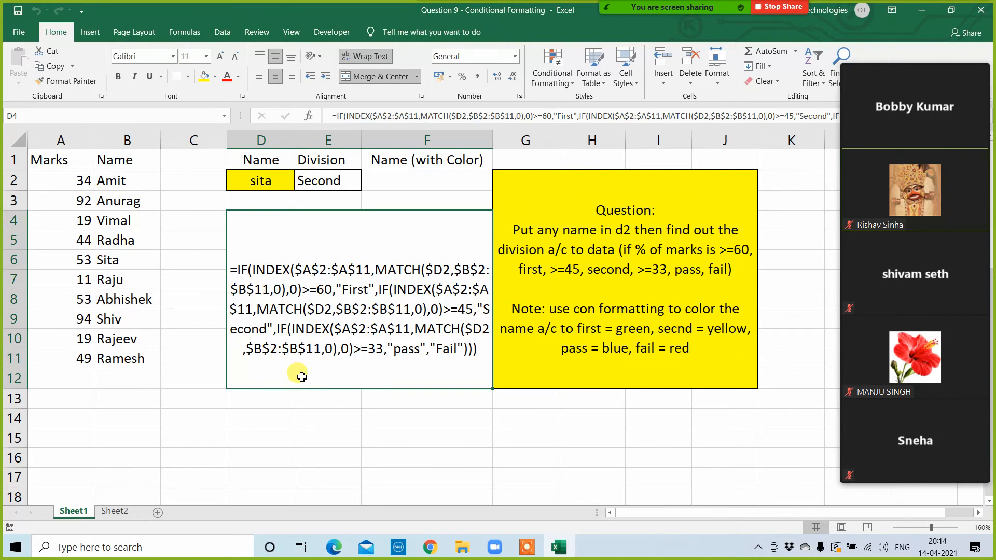
left_click(287, 431)
left_click(300, 314)
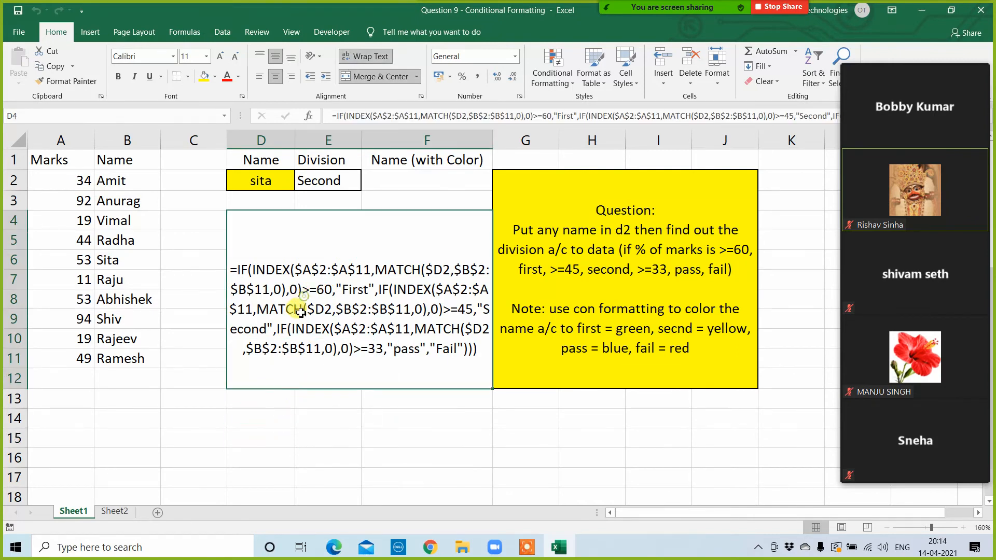
left_click(238, 77)
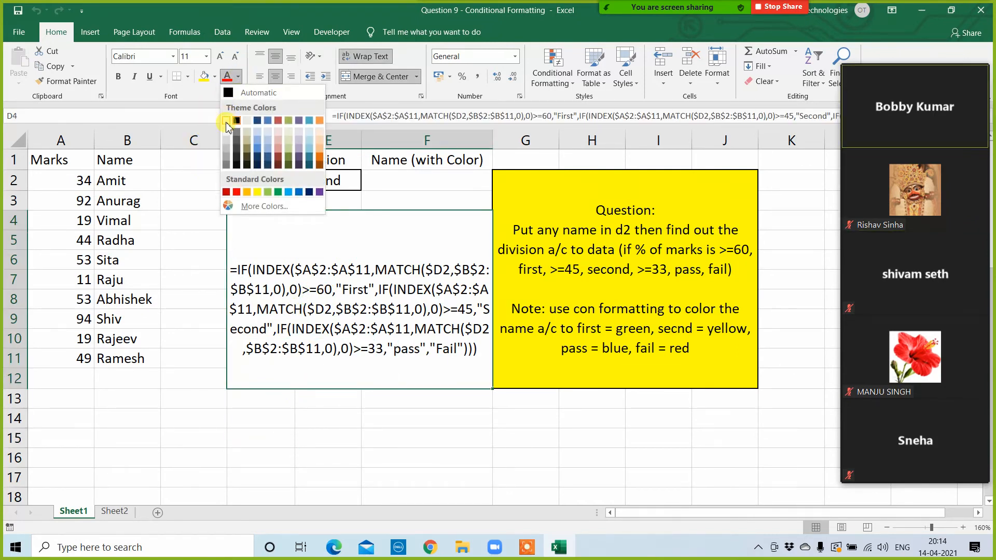
left_click(226, 120)
left_click(190, 402)
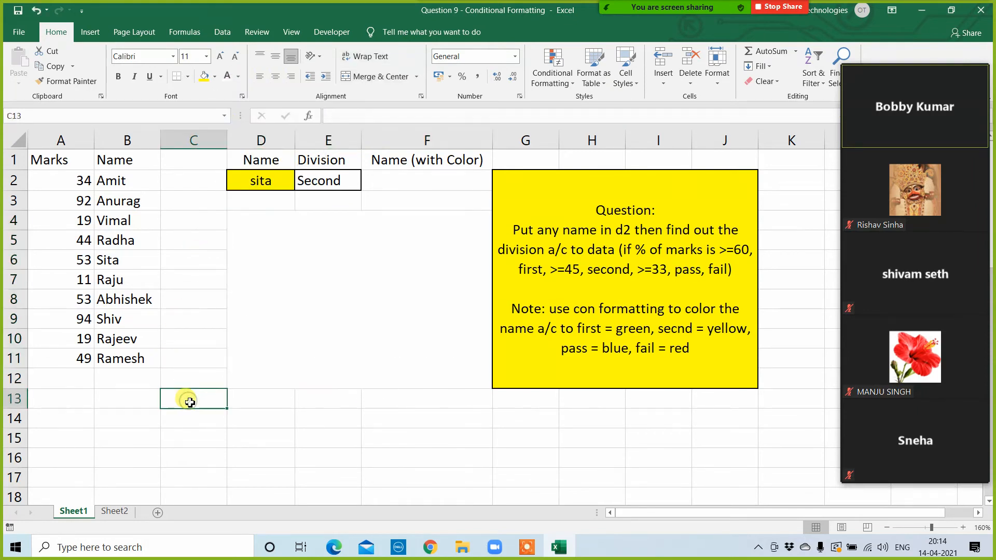
left_click(345, 322)
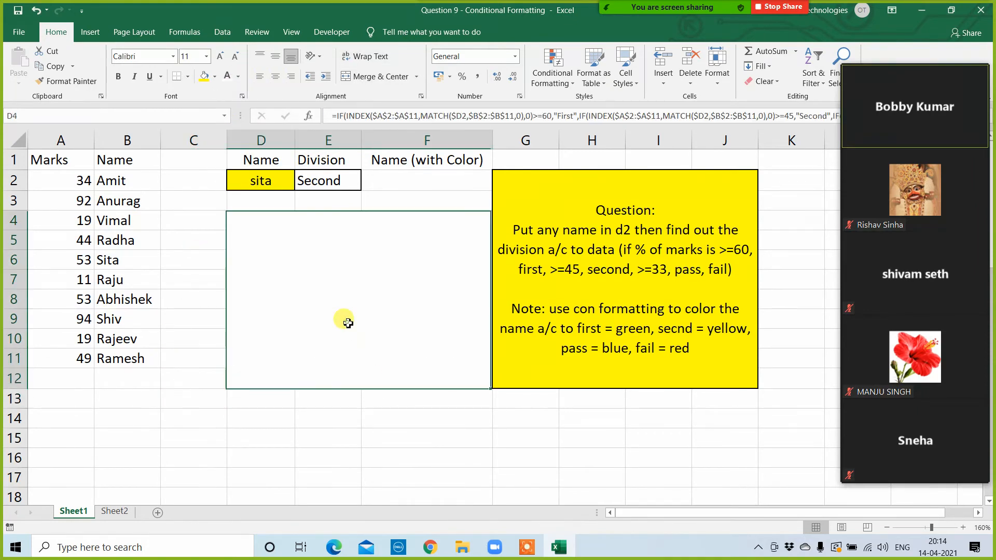
left_click(336, 424)
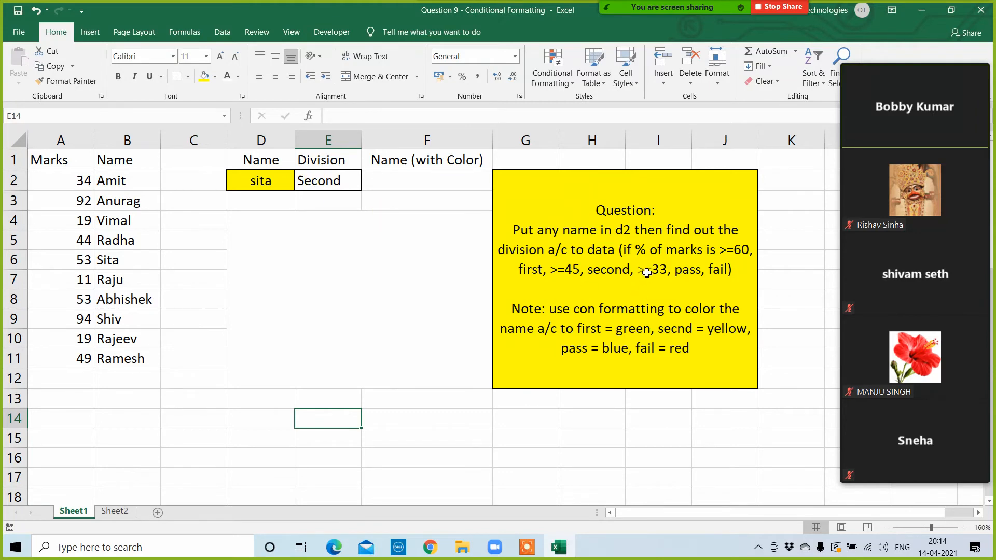
Step: Enter the first student's name from the list in D2 to test the existing division formula and colour rules
left_click(632, 280)
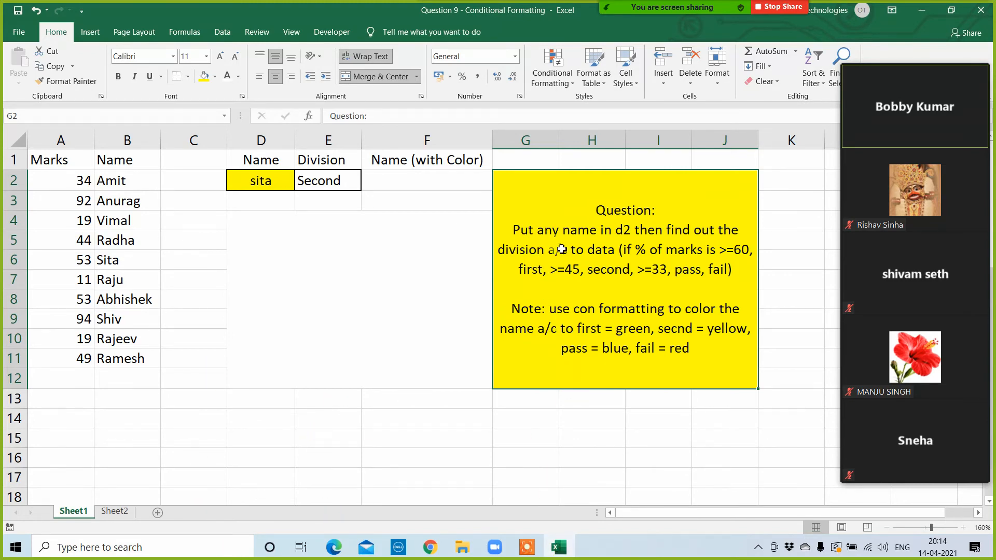
left_click(262, 184)
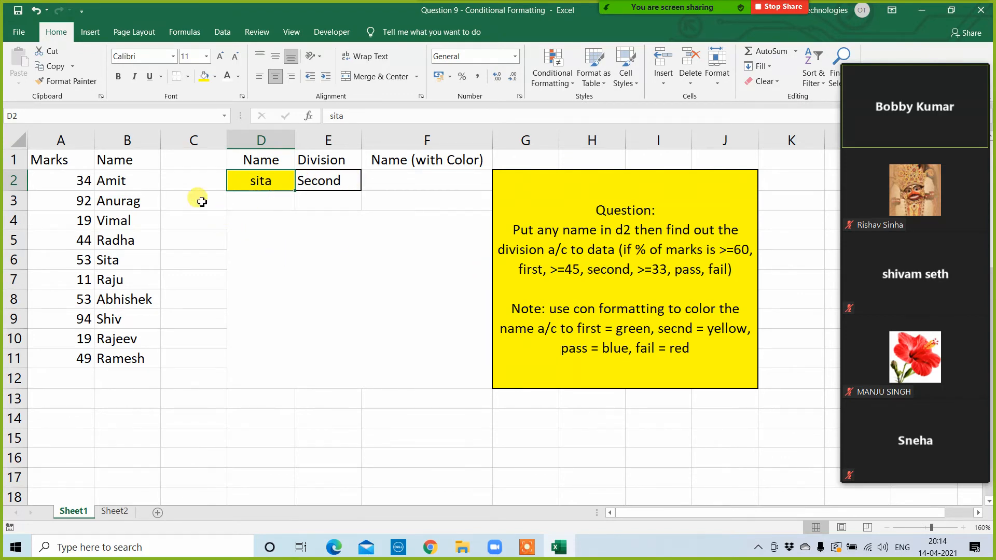
left_click_drag(103, 179, 111, 356)
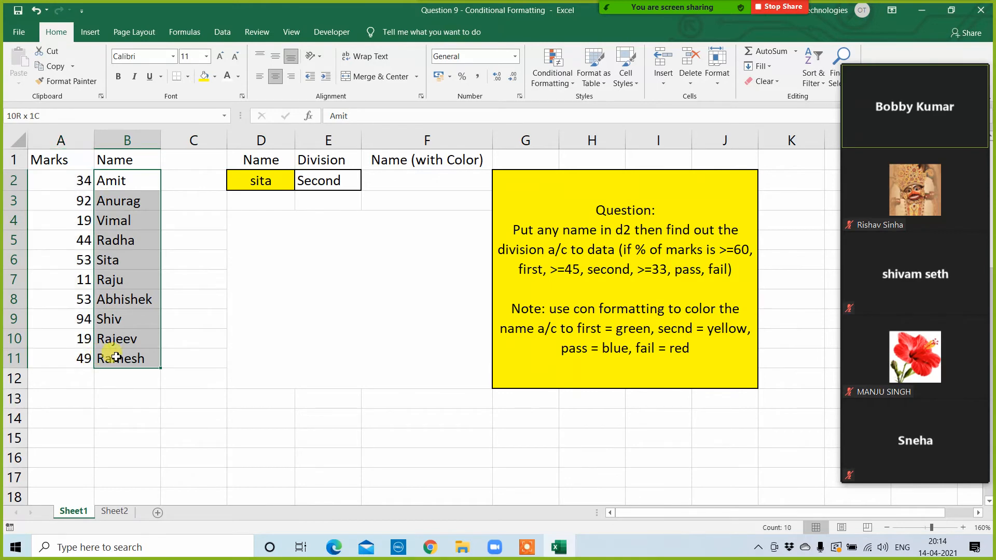
left_click(243, 183)
type("amit")
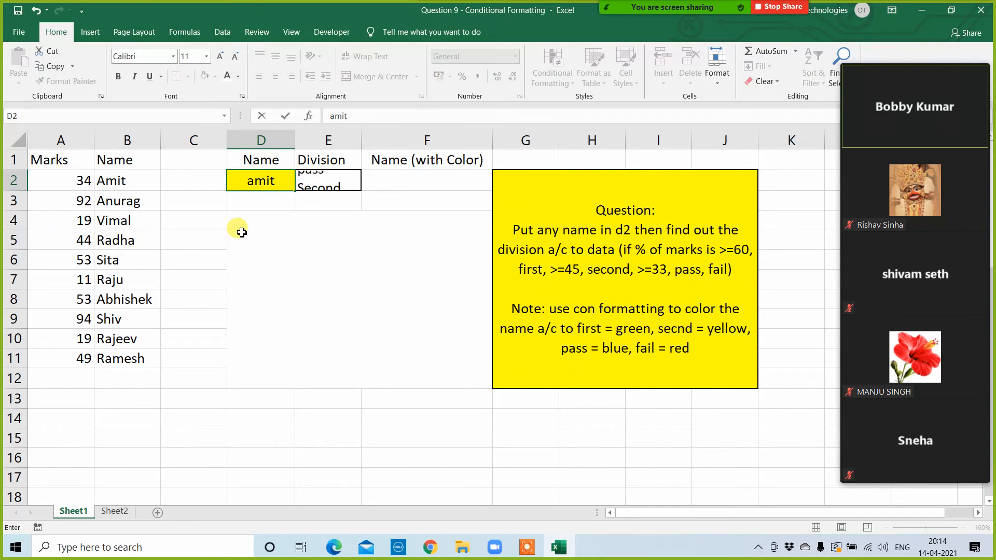
key("Return")
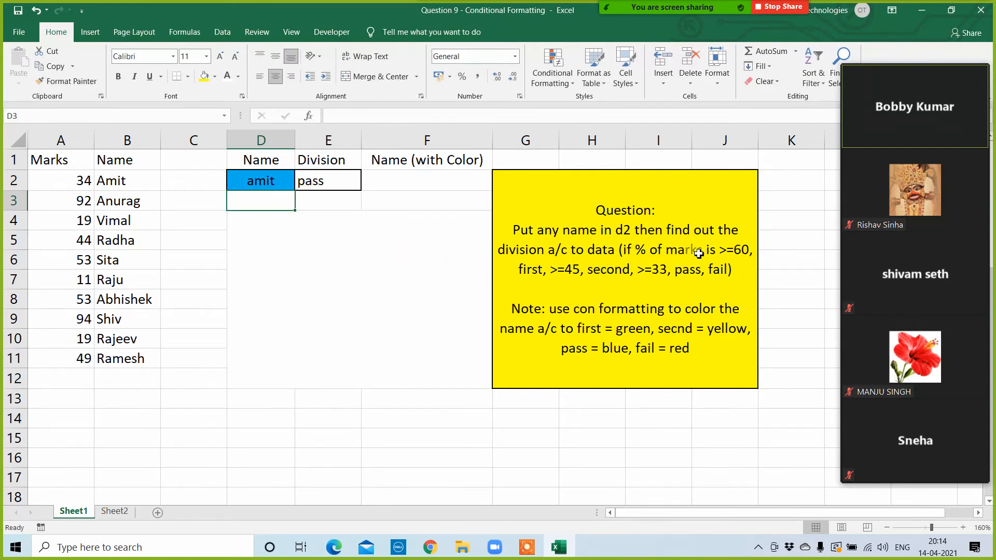
Step: Clear the conditional formatting rules from the name and division cells, D2:E2
left_click(352, 185)
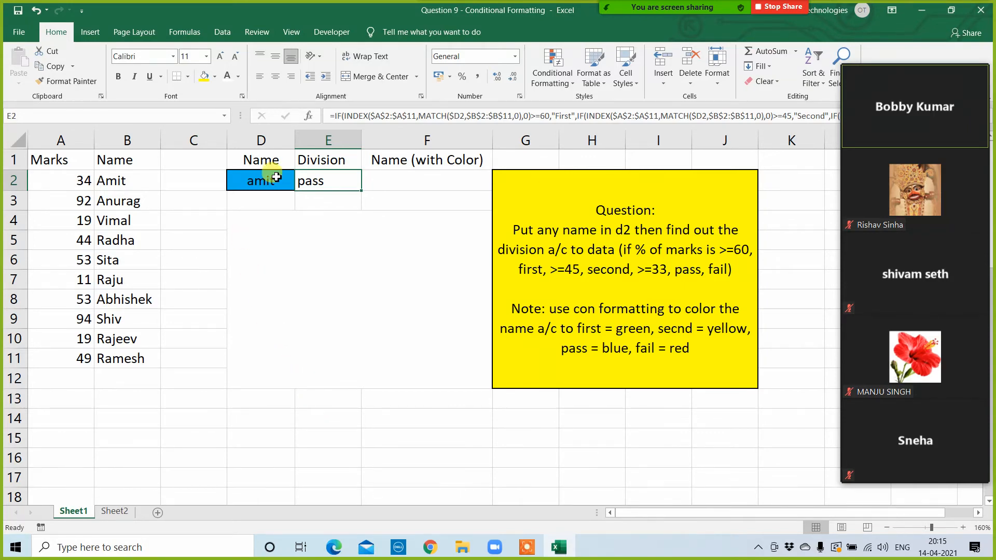
left_click_drag(268, 178, 339, 180)
left_click(553, 72)
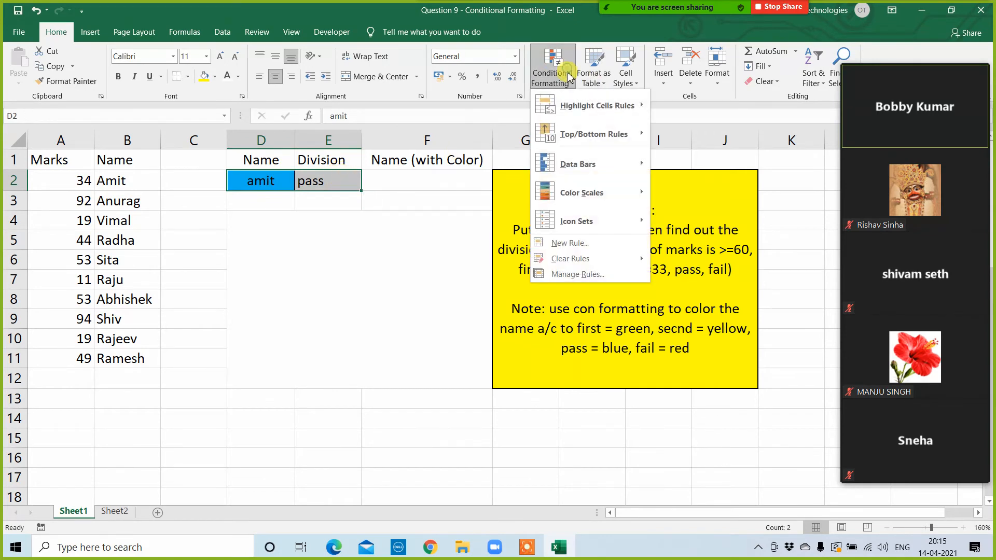
mouse_move(570, 258)
left_click(721, 274)
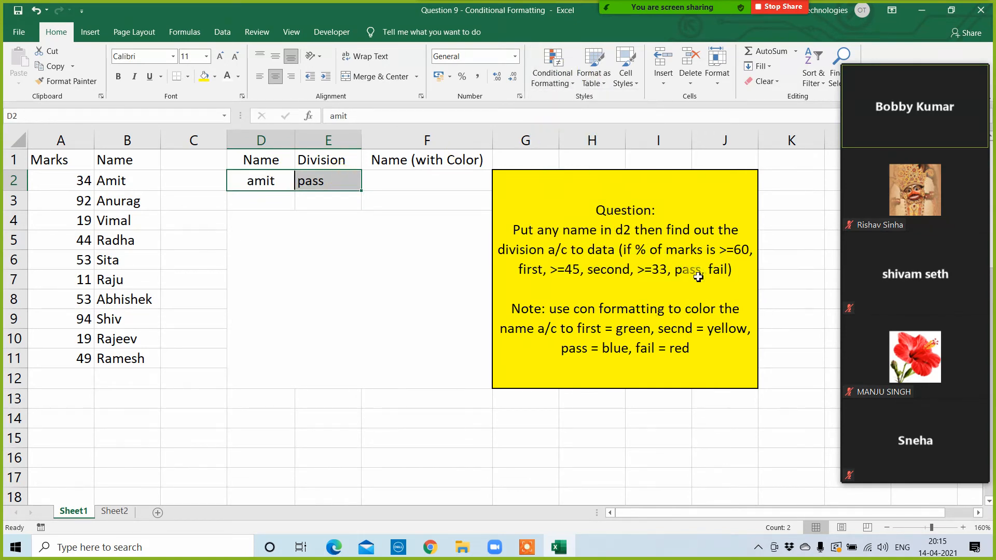
Step: Delete the contents of the name and division cells, D2:E2
left_click(324, 458)
left_click(278, 179)
left_click(310, 187)
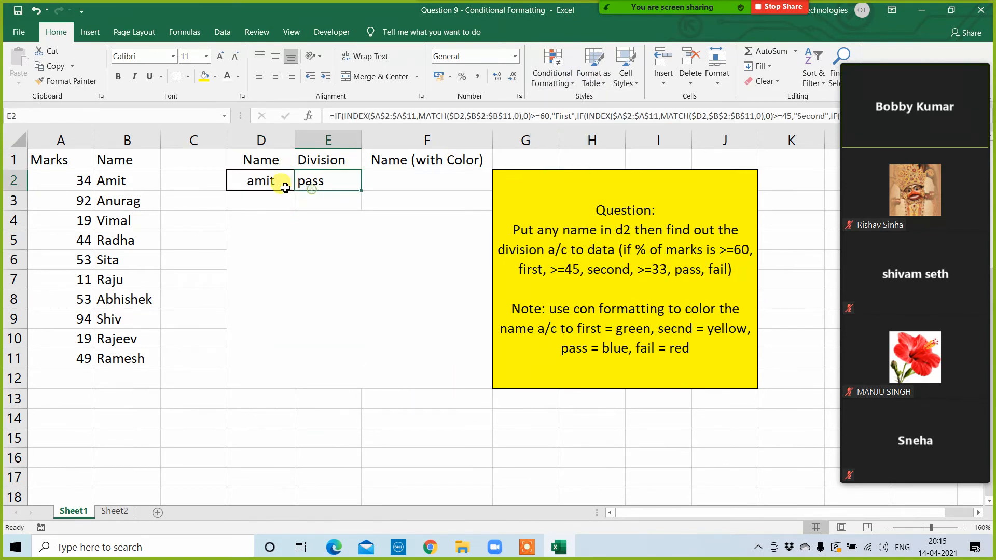
left_click_drag(282, 181, 328, 179)
key("Delete")
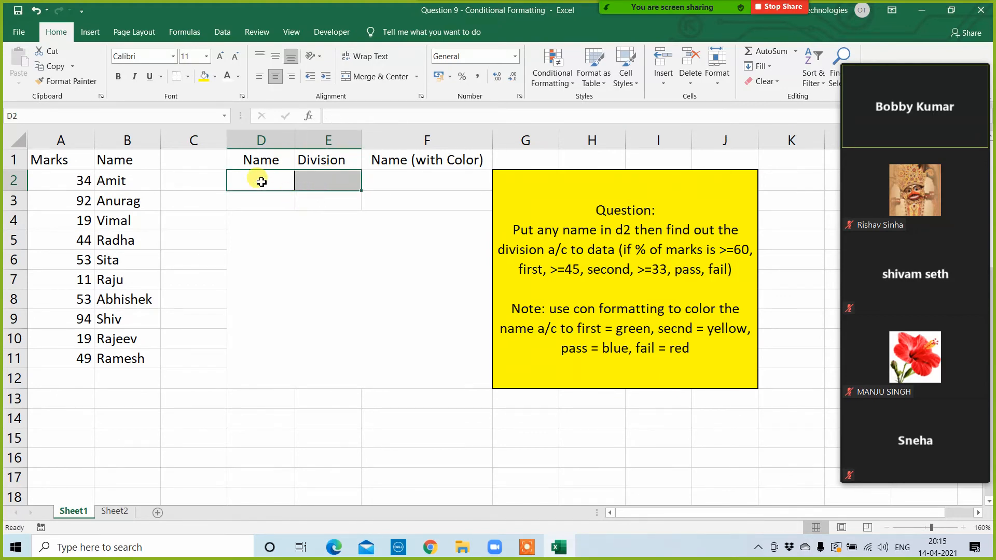
Step: Enter a new student's name in the name cell, D2
left_click(259, 182)
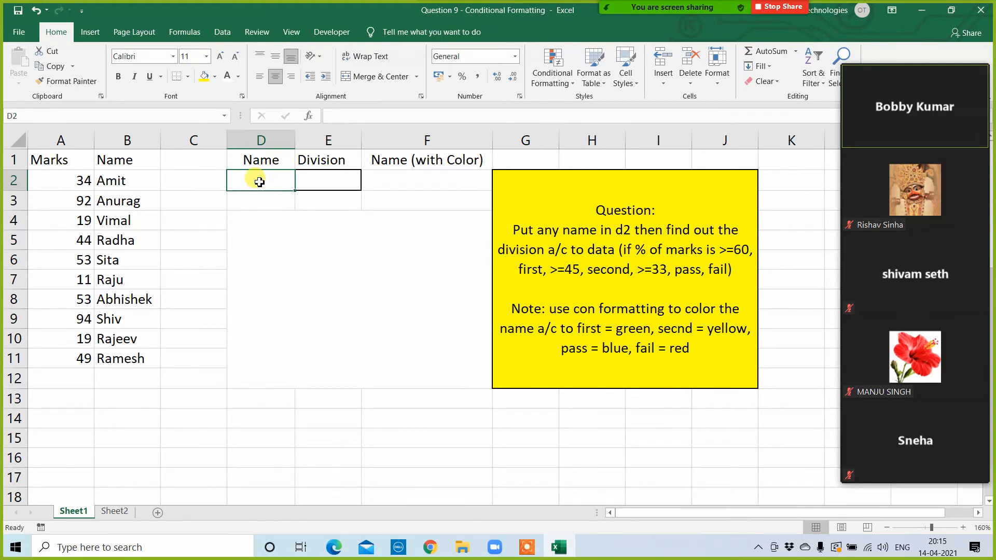
type("viman")
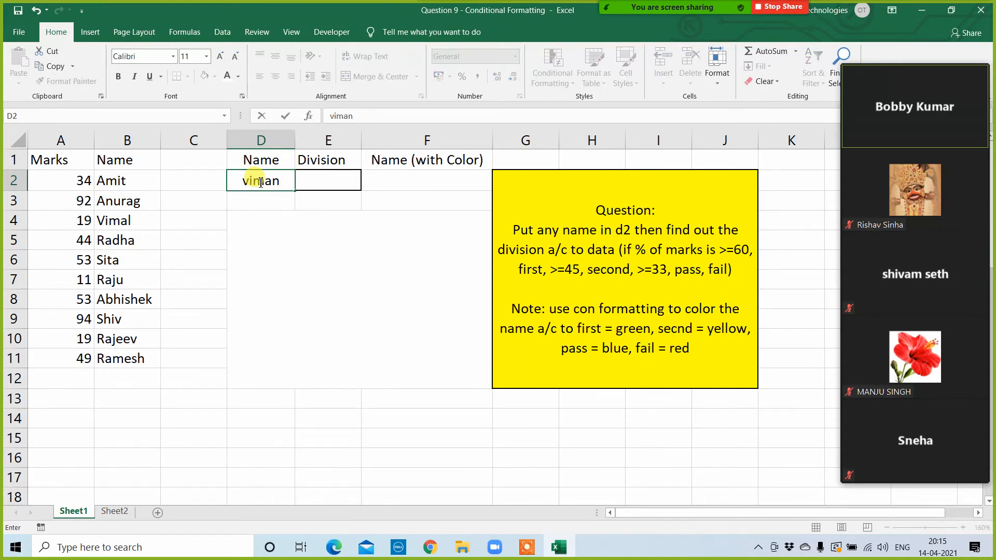
key("Return")
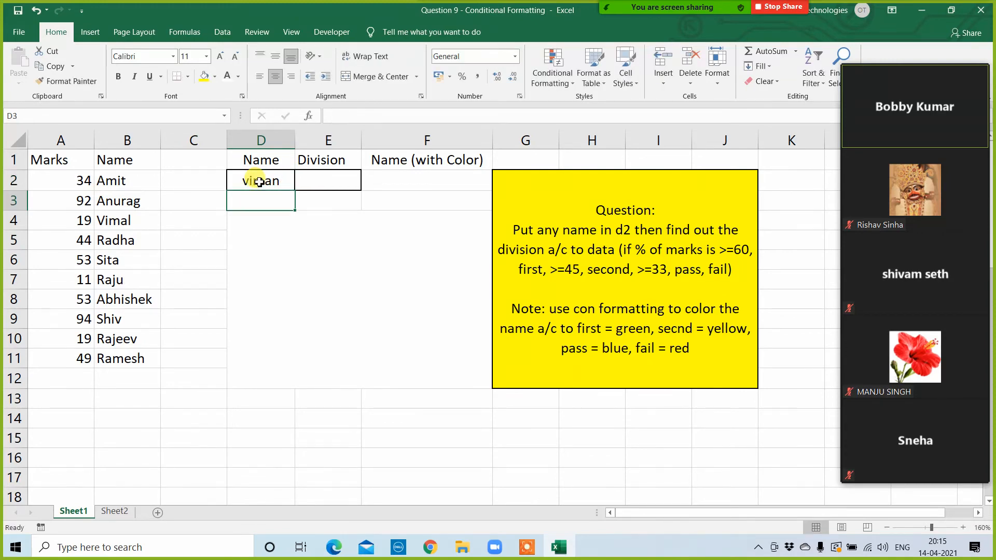
Step: Delete the hidden sample formula from the merged block starting at D4
left_click(338, 179)
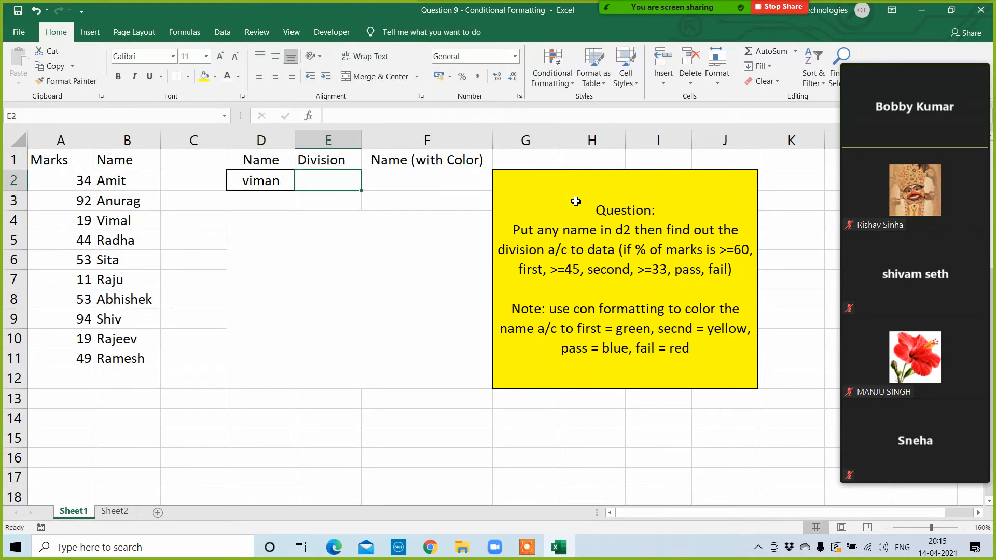
left_click(270, 305)
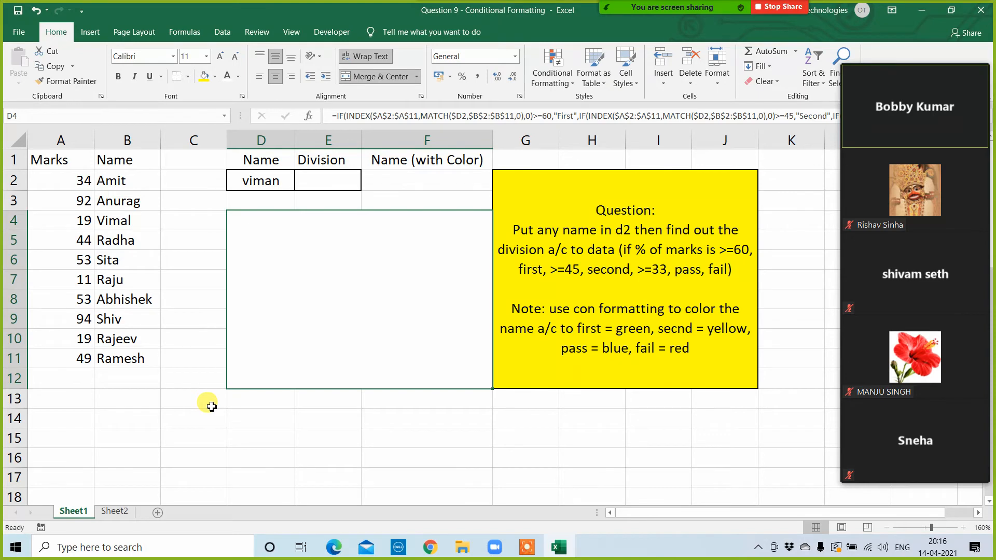
key("Delete")
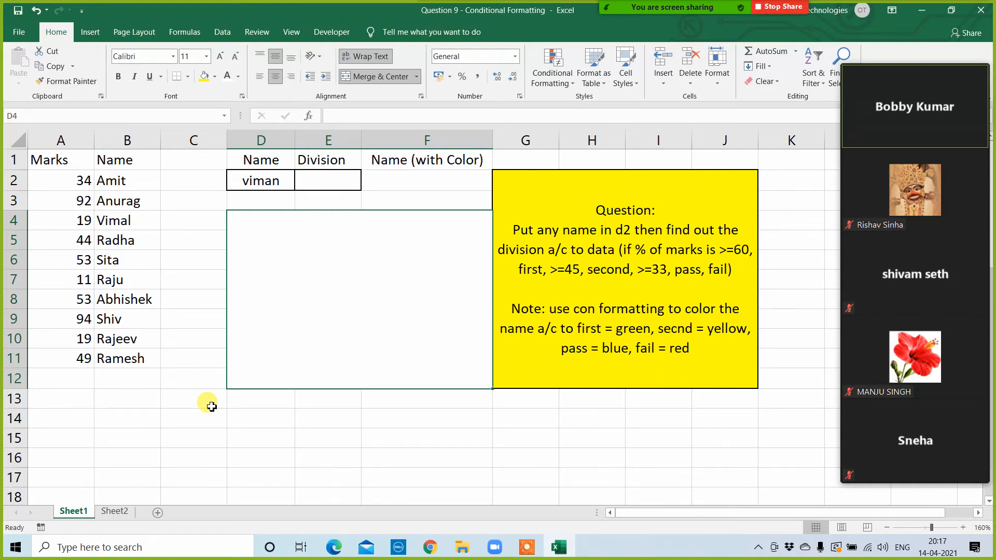
Step: Try the exact-match lookup =VLOOKUP(D2,$A$1:$B$11,2,0) in the division cell E2, and clear it
left_click(244, 175)
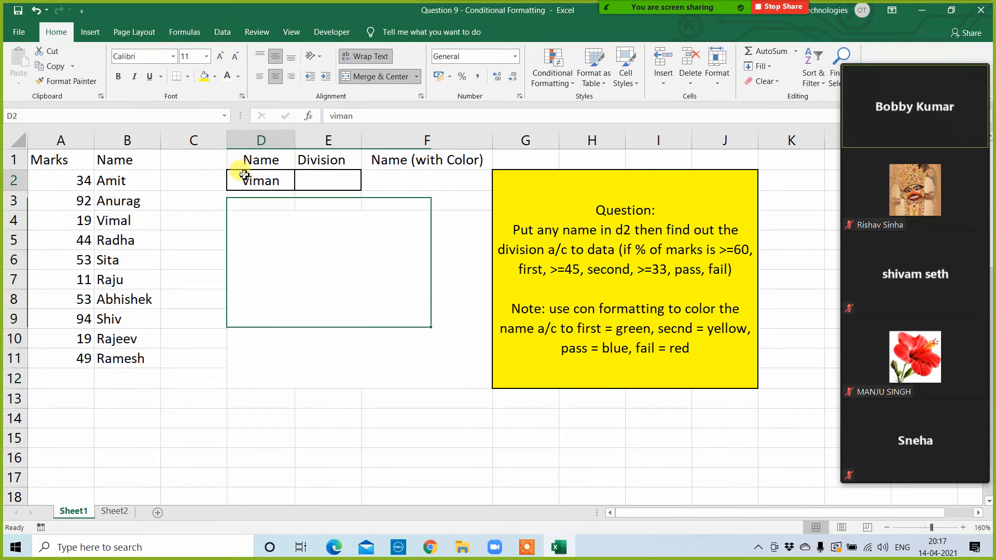
left_click(327, 183)
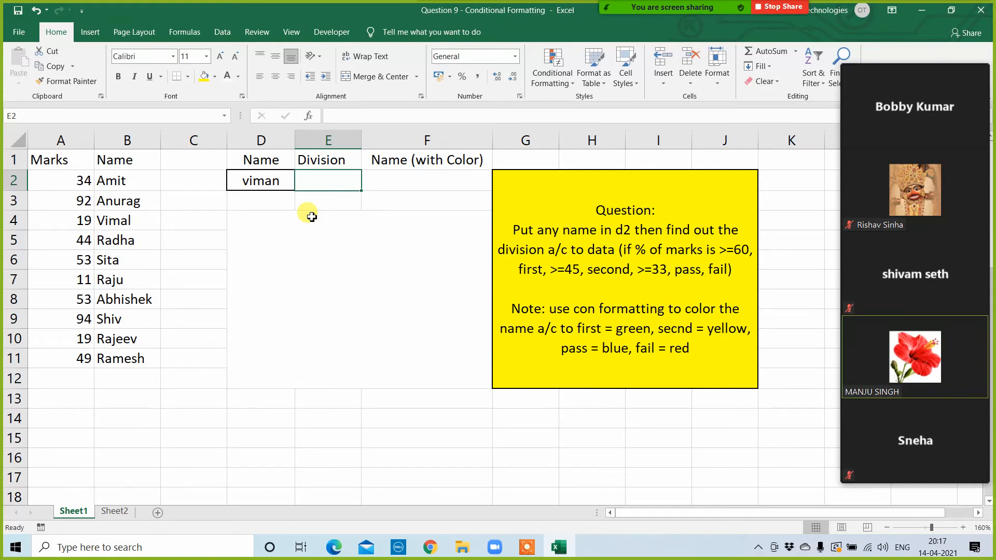
type("=vl")
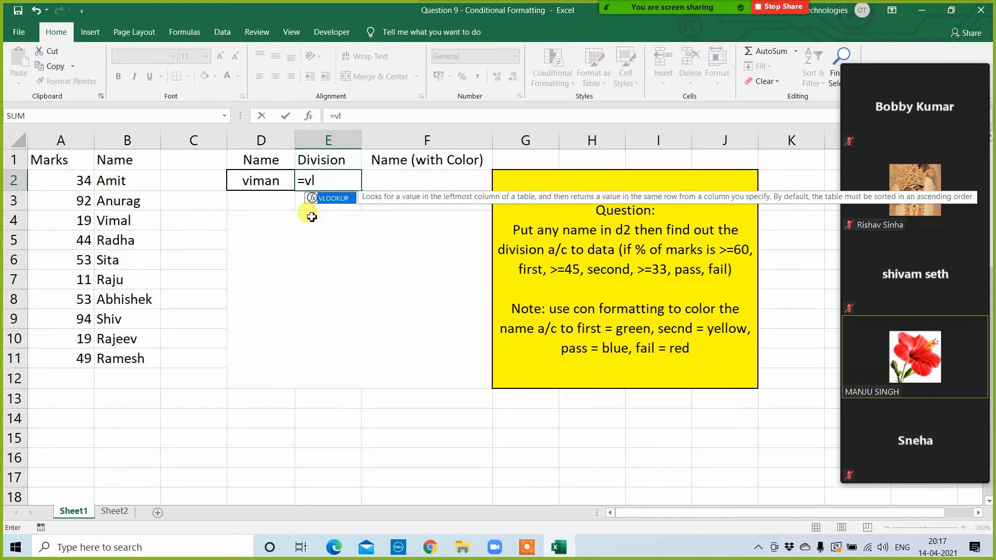
key("Tab")
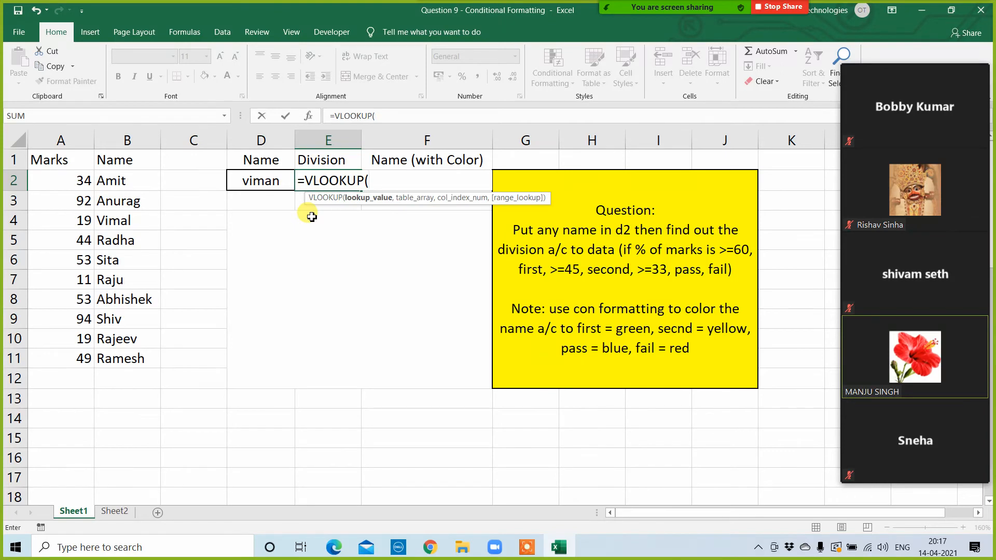
left_click(272, 180)
type(",")
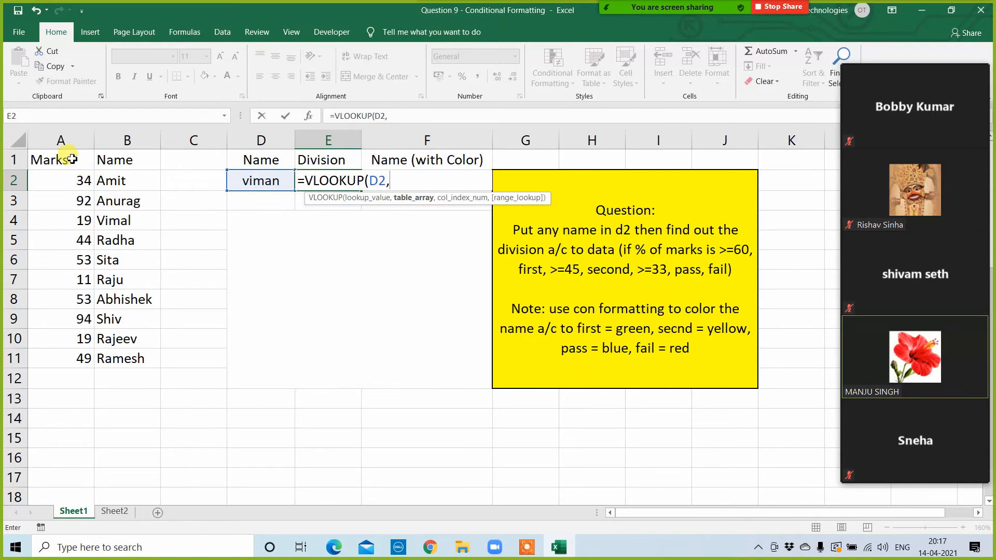
left_click_drag(68, 157, 120, 354)
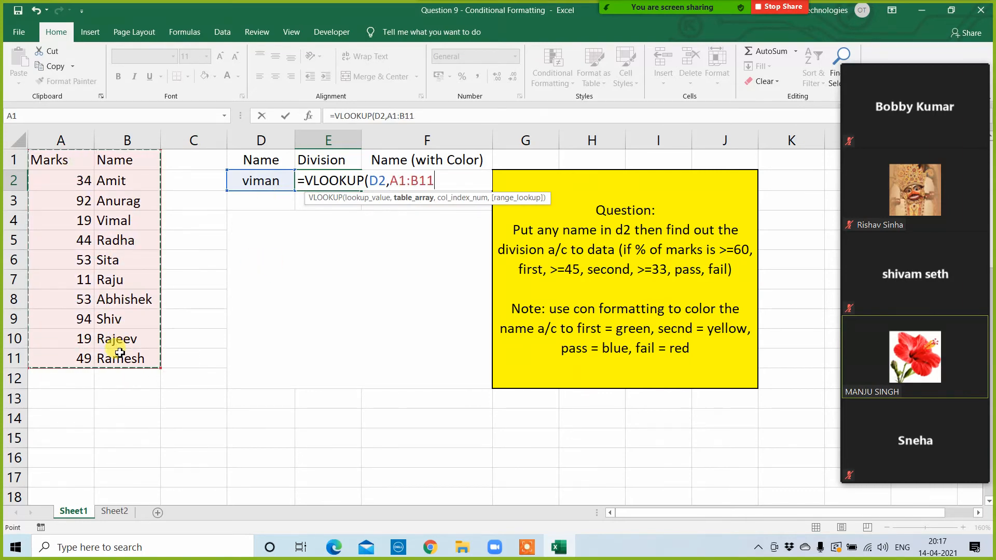
key("F4")
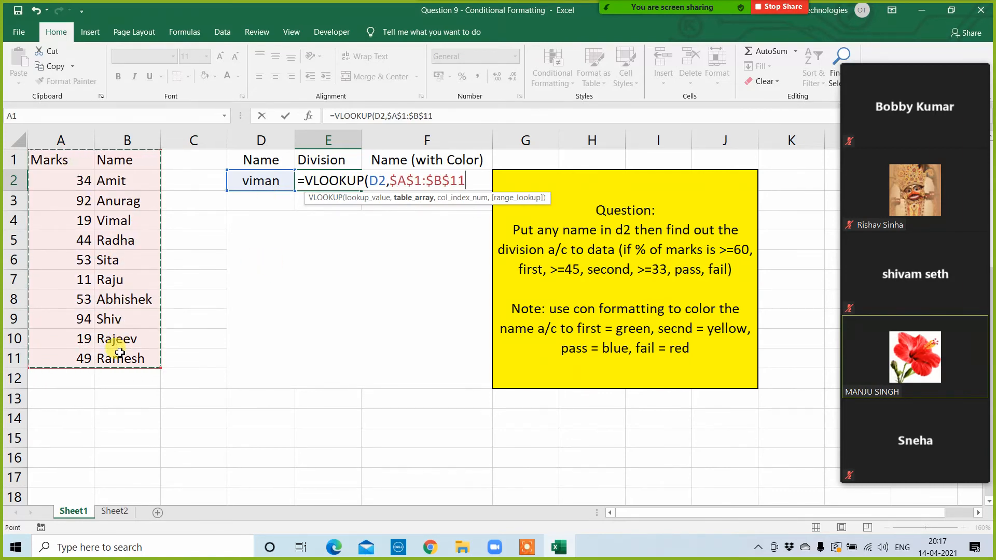
type(",")
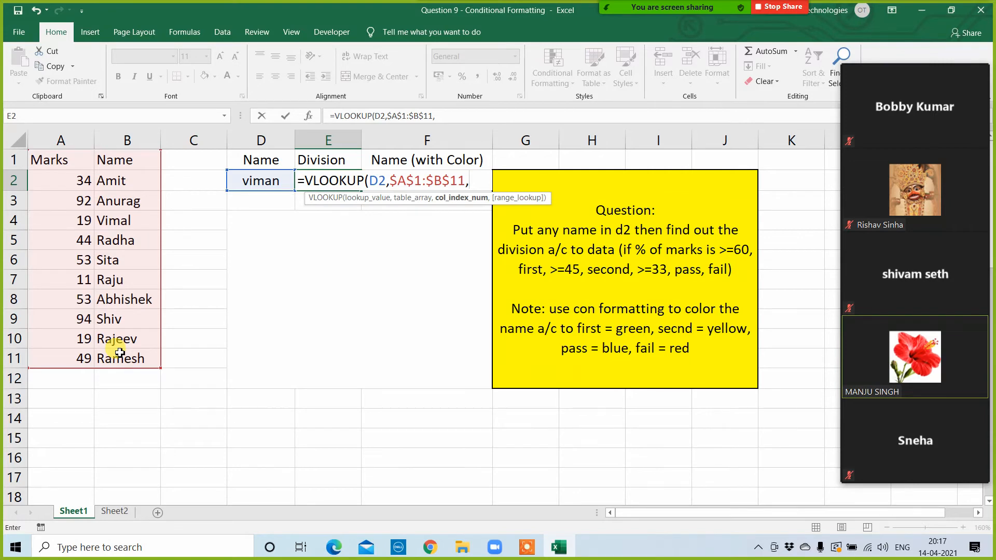
type("2,0)")
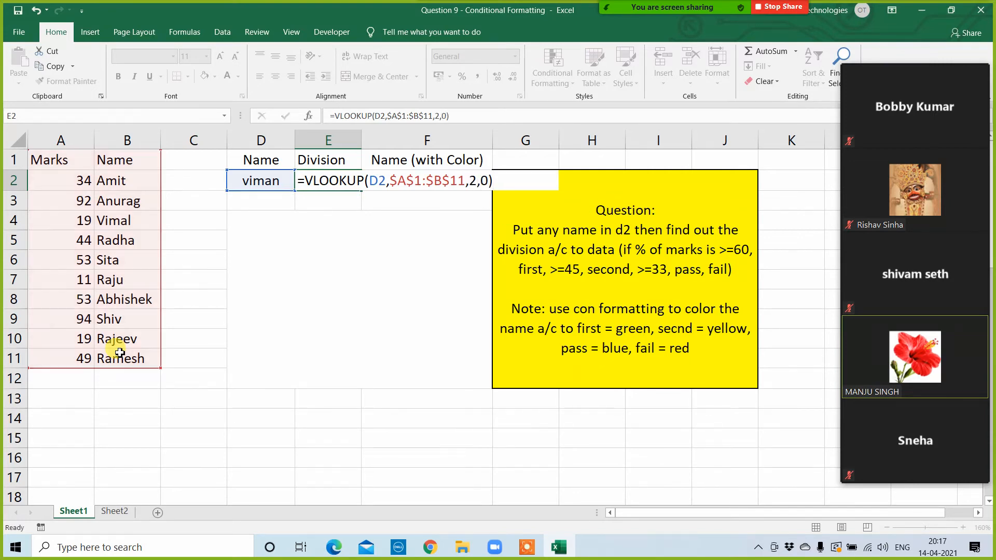
key("Return")
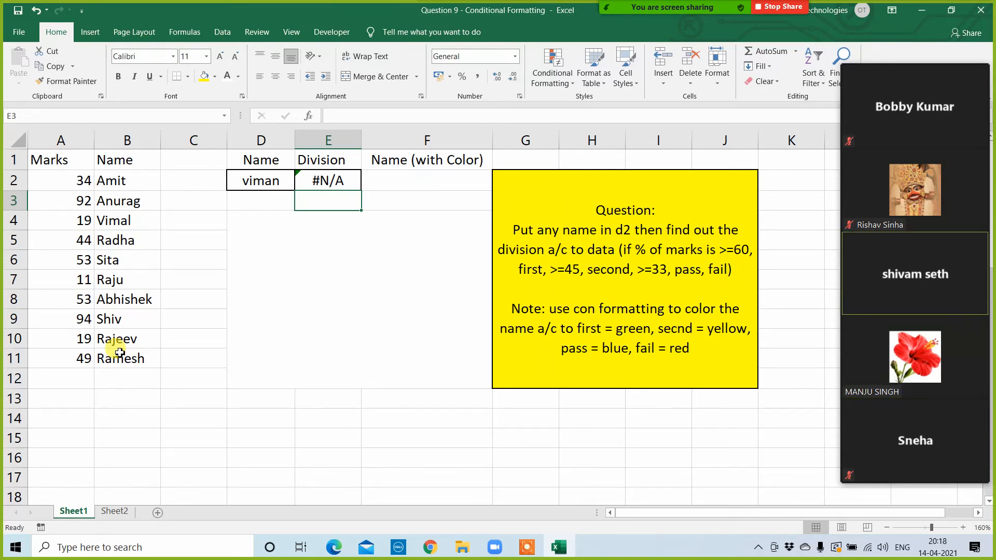
key("Up")
key("Delete")
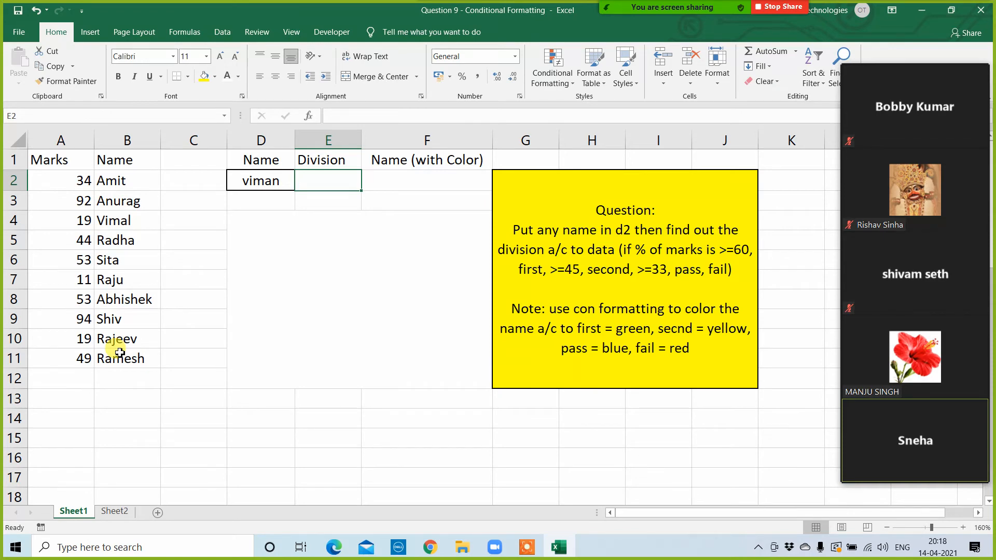
Step: Begin an IF formula in the division cell E2 that returns "First" when A2>=60
type("=if")
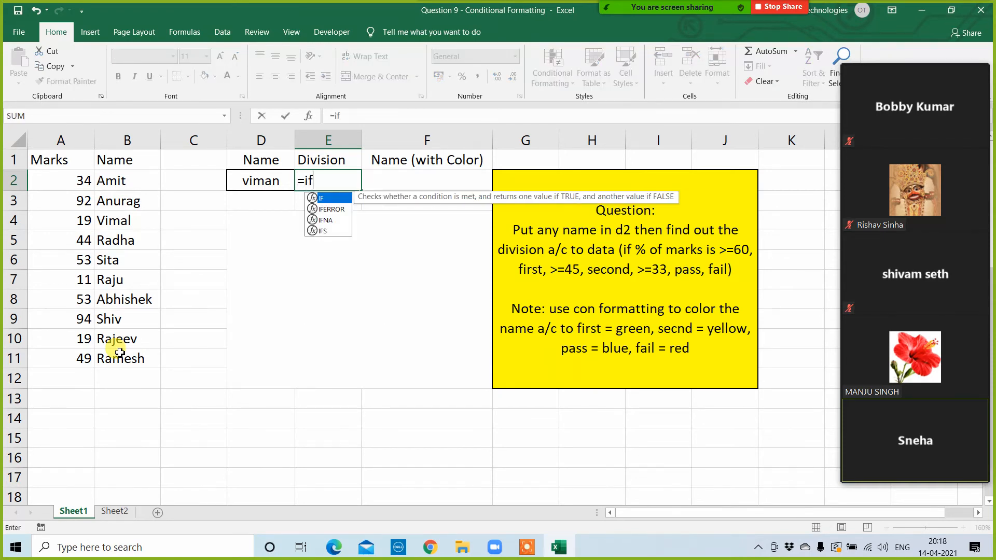
key("Tab")
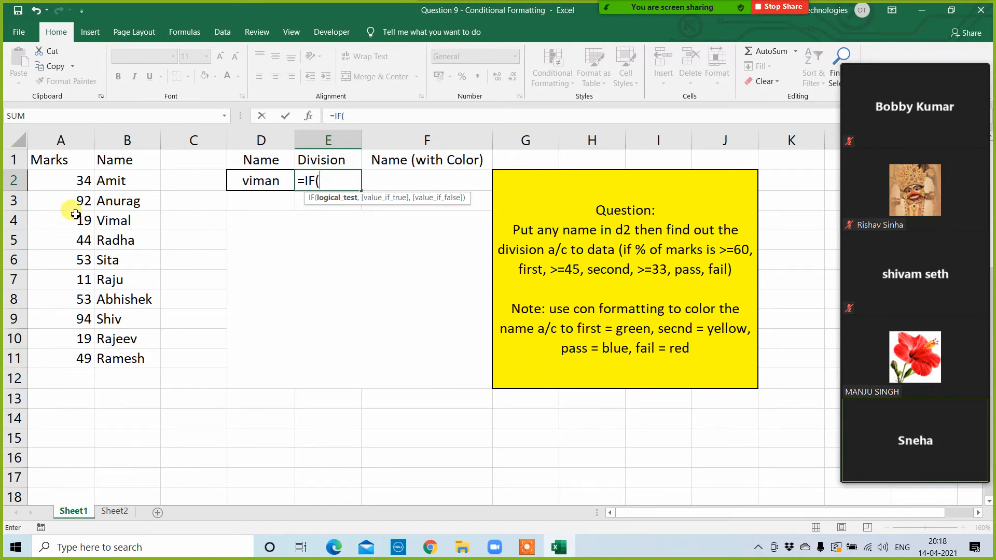
left_click(82, 181)
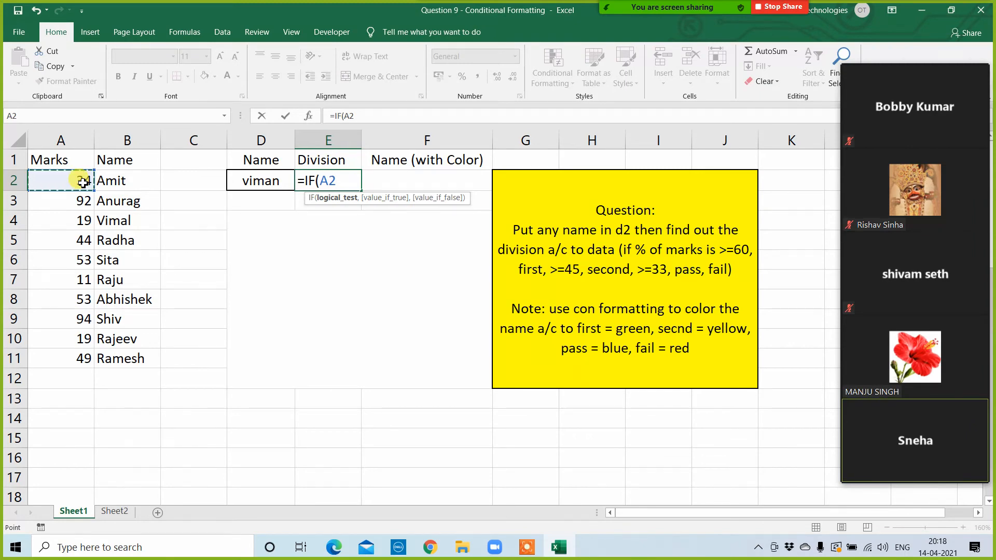
type("=")
key("BackSpace")
type(">=60")
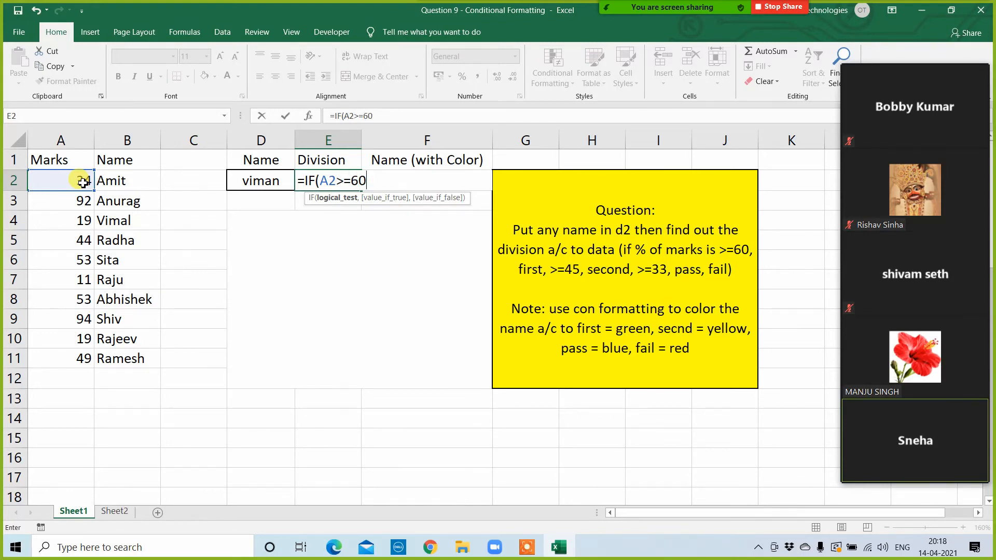
type(",")
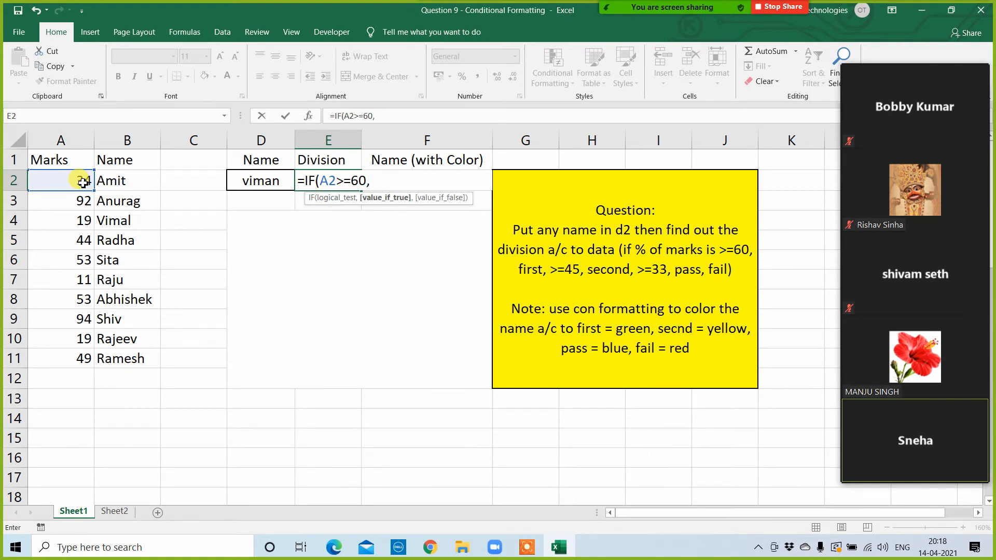
type("\"First\",")
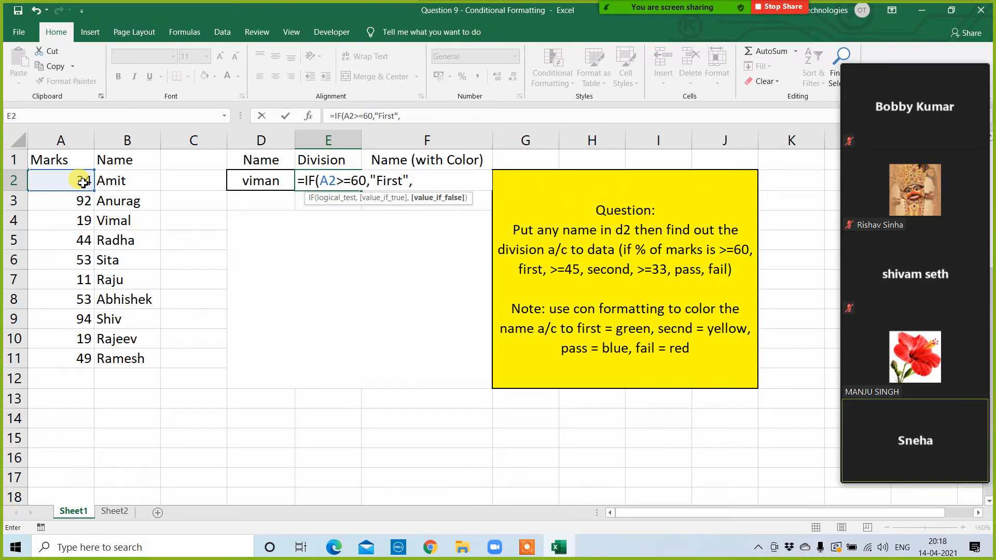
type("a2")
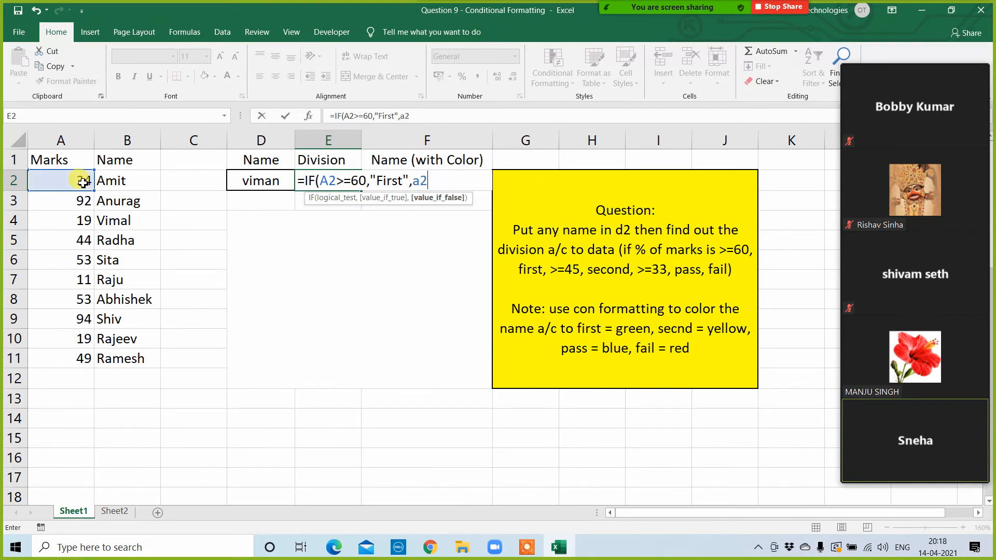
type("=45")
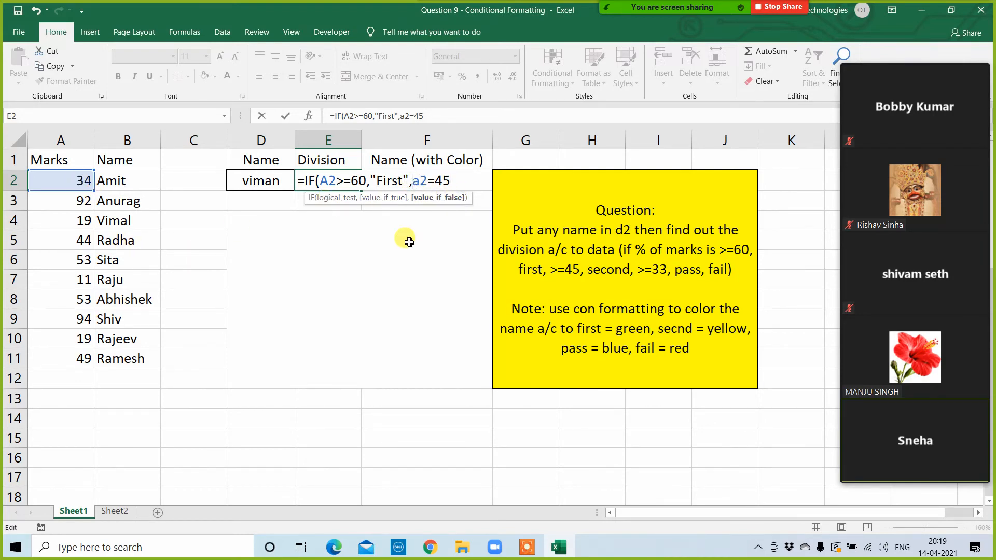
Step: Nest a second IF in the E2 formula that returns "Second" when A2>=45
type("if(")
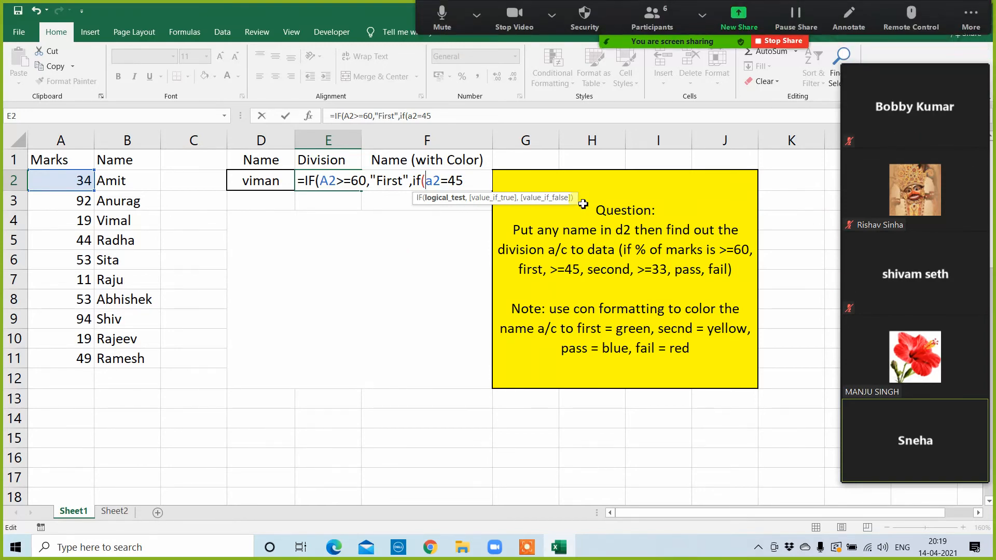
type(",")
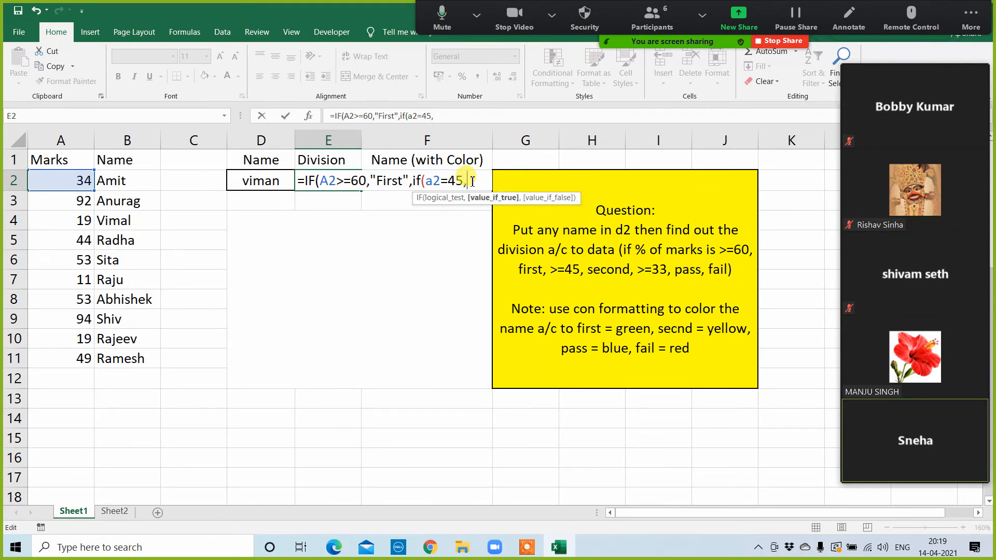
type("\"Second\"")
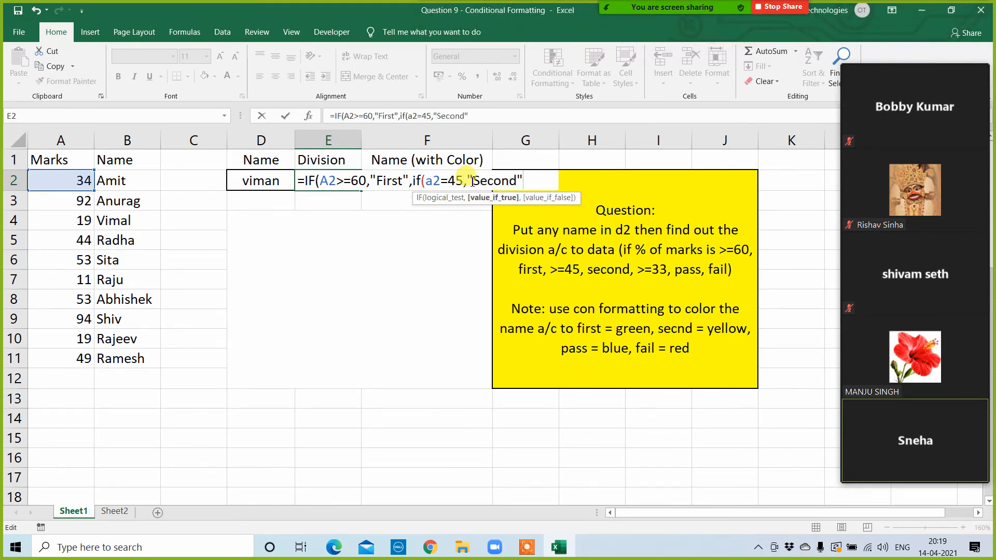
left_click(441, 181)
type(">")
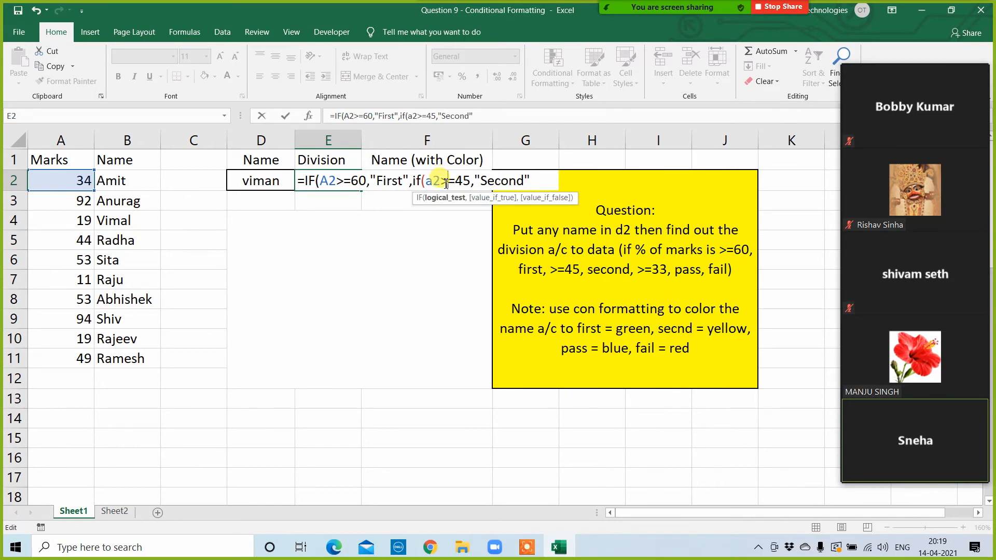
left_click(533, 180)
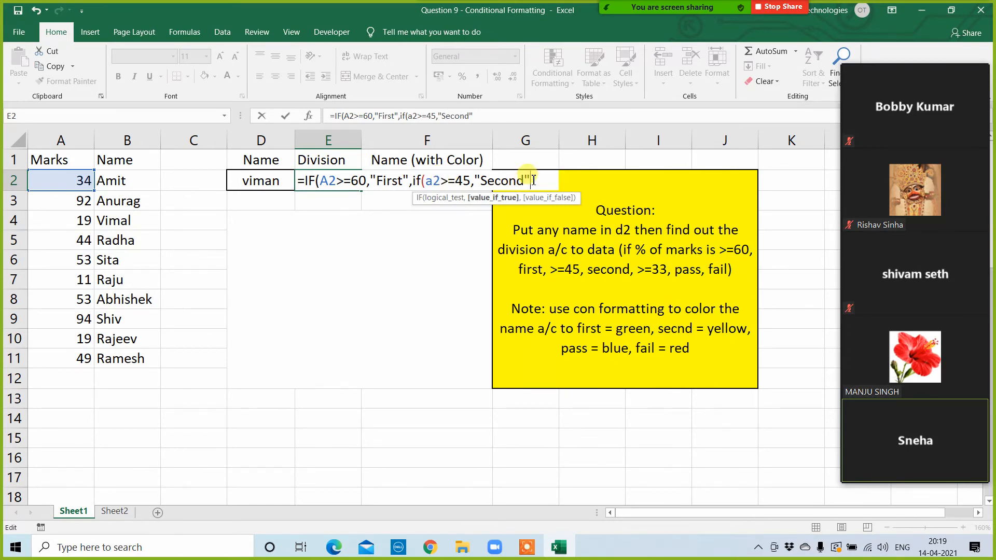
type(",")
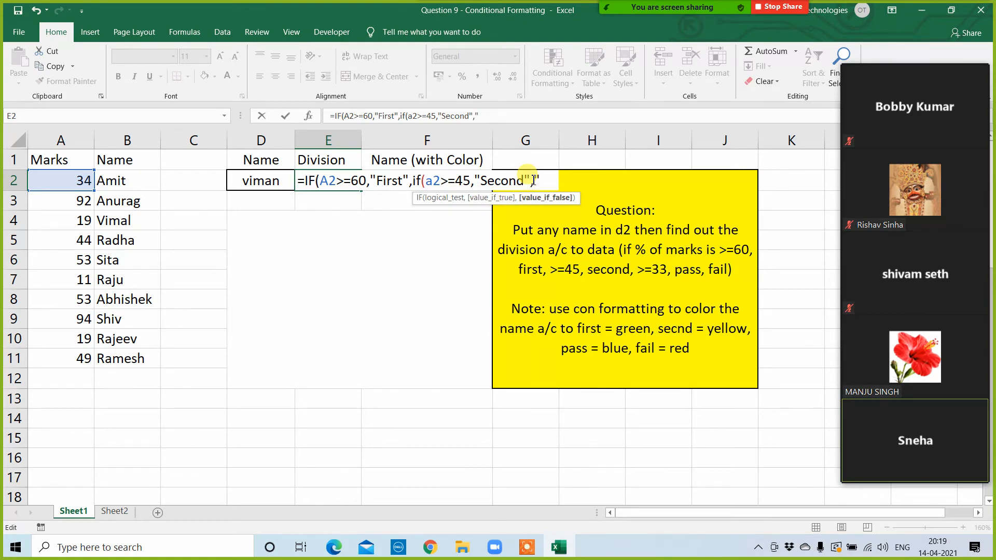
type("\"pass")
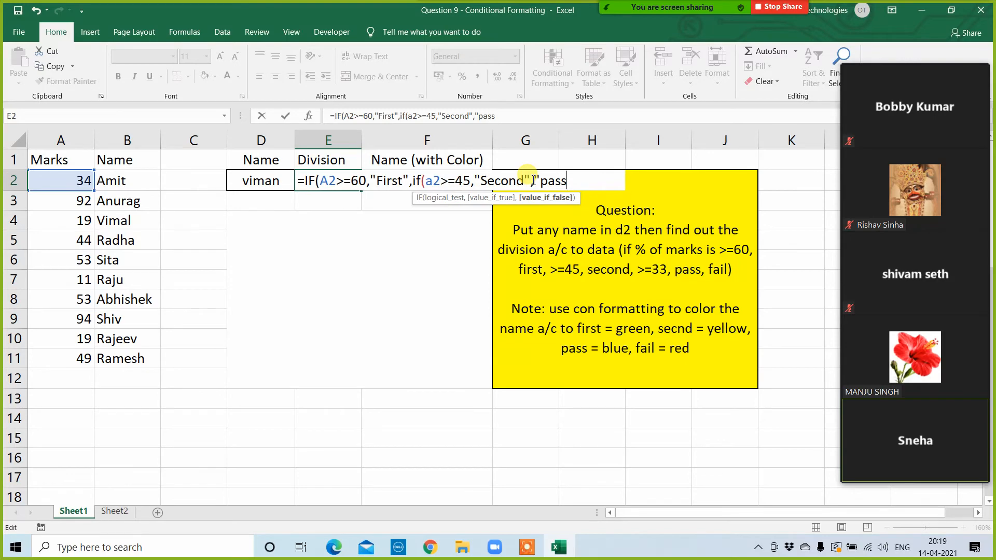
key("BackSpace")
key("BackSpace")
key("BackSpace")
key("BackSpace")
key("BackSpace")
Step: Complete the E2 formula with a third nested IF returning "pass" when A2>=33 and "fail" otherwise
type("if(")
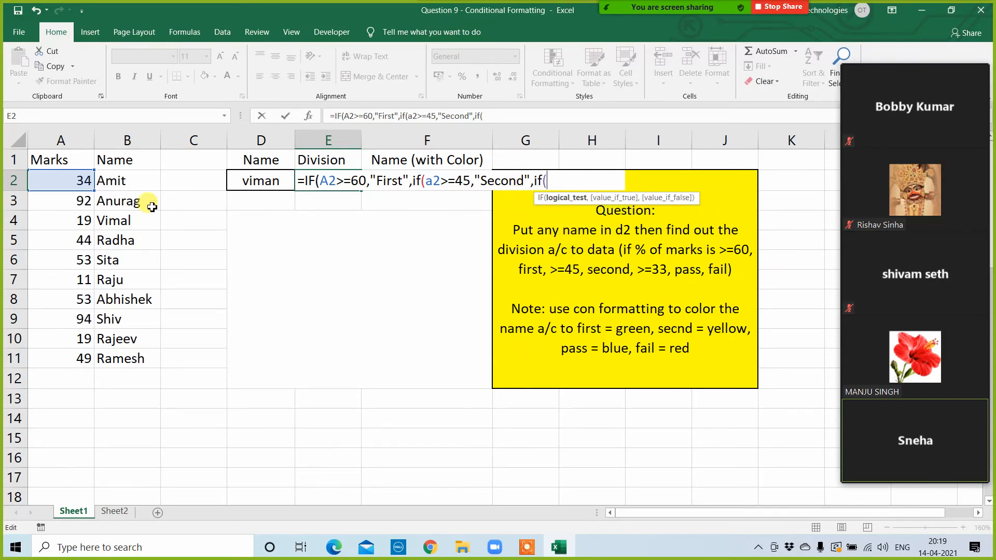
left_click(63, 180)
type(">")
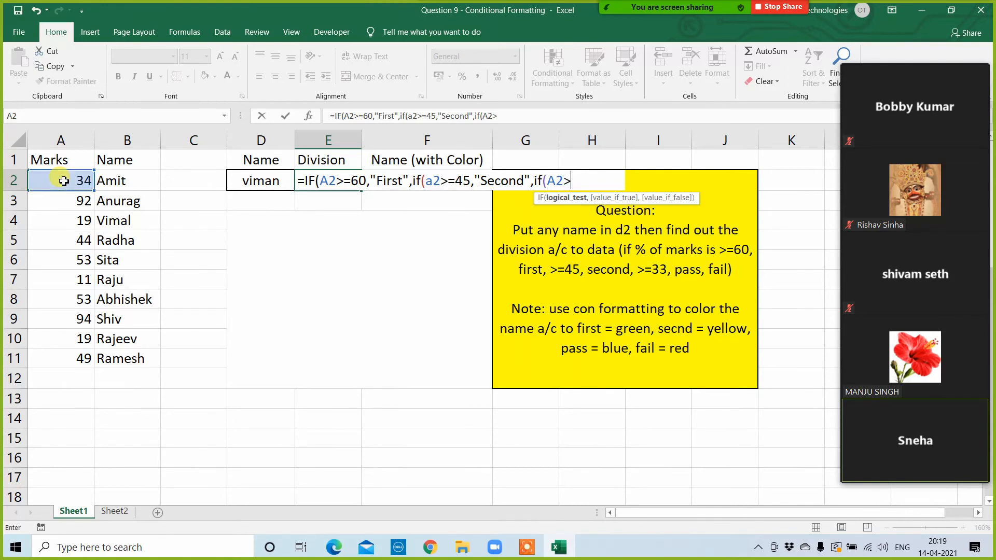
type("=")
type("33,\"pa")
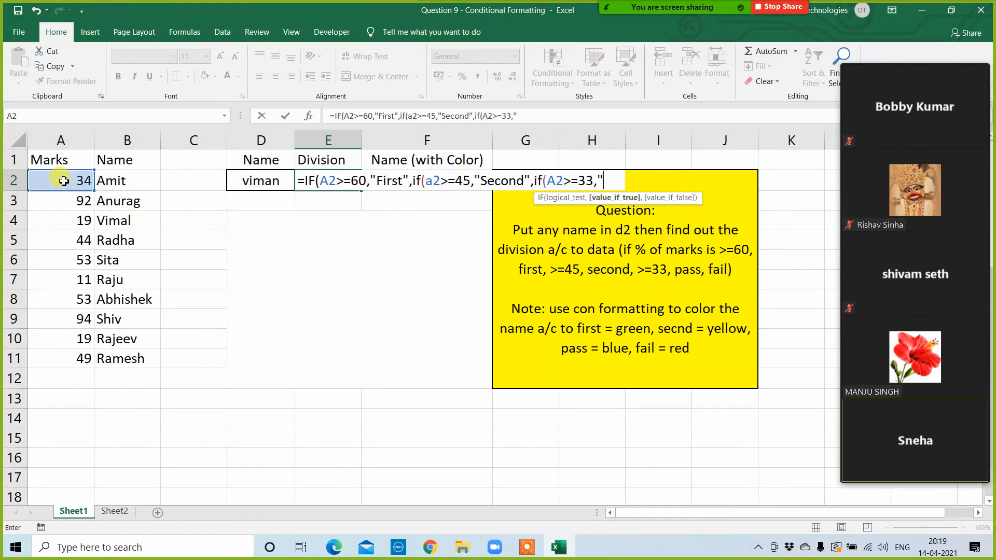
type("ss\",\"")
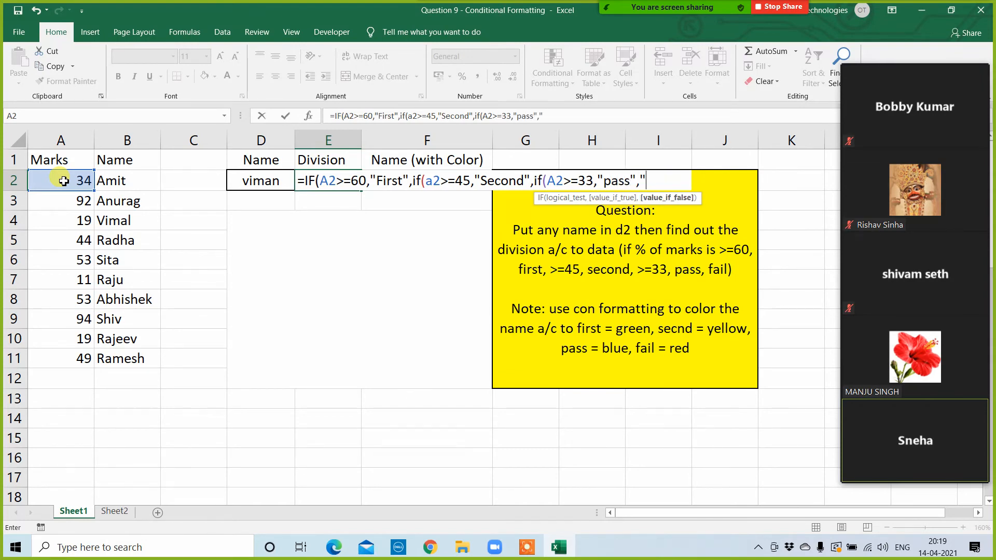
type("fail\"))")
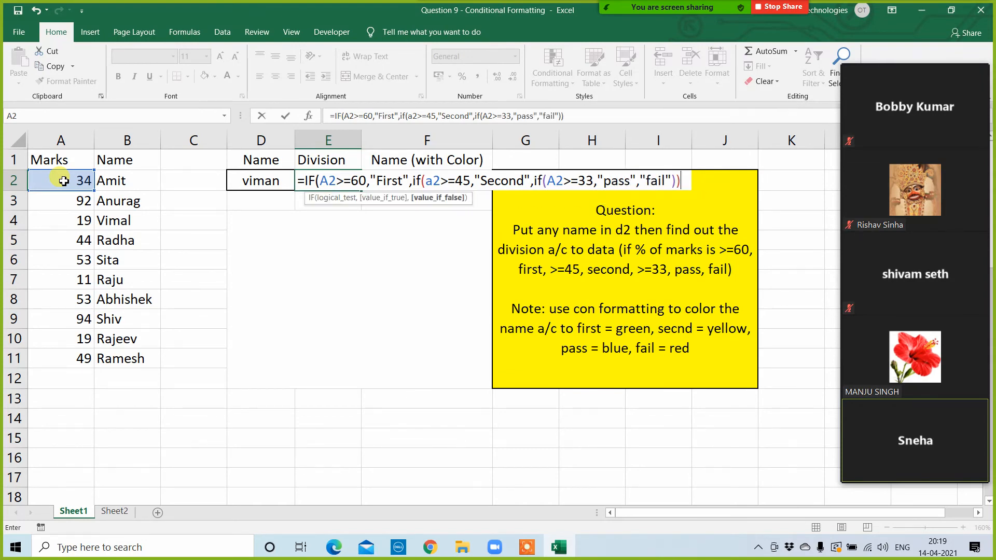
type(")")
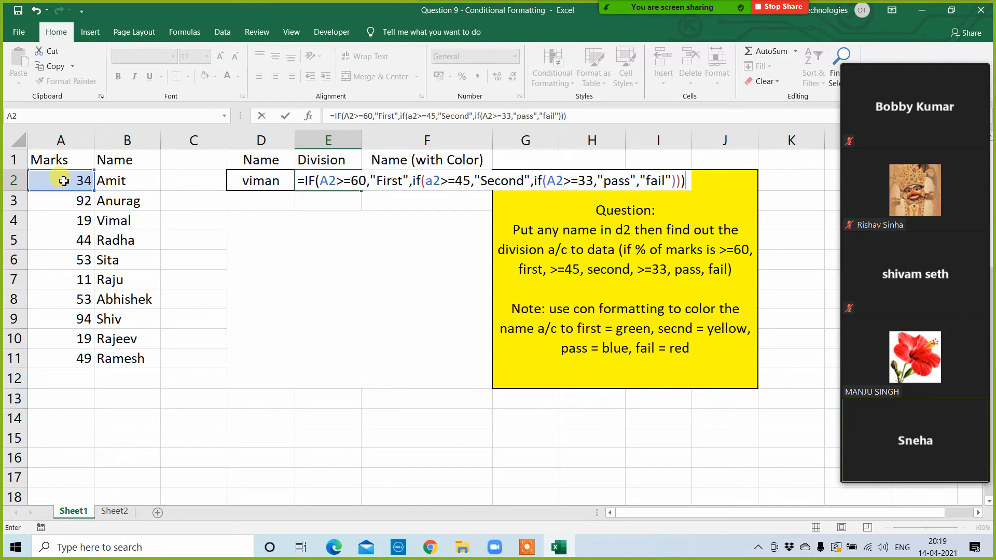
key("Return")
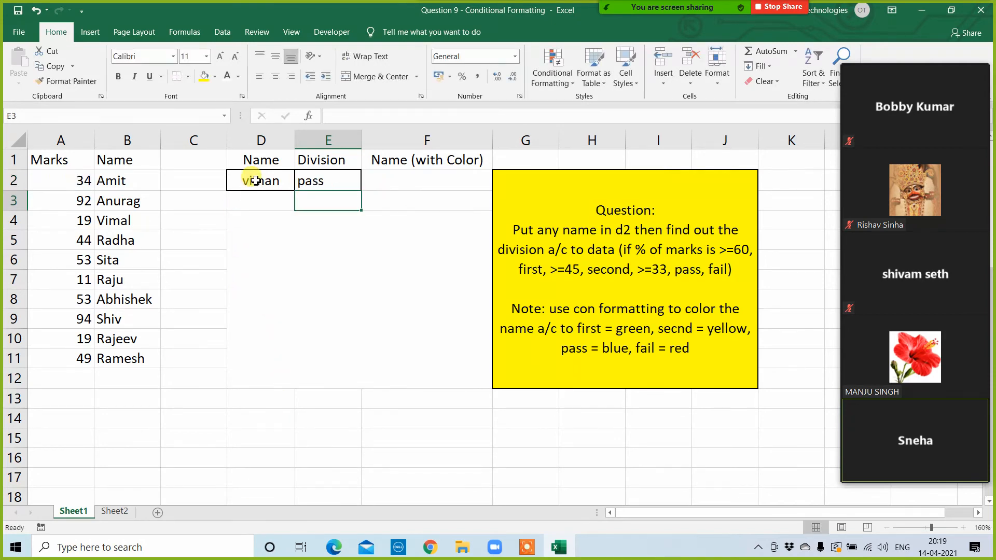
Step: Replace the name in D2 with another student's name from the list to test the division formula
left_click(257, 180)
type("radha")
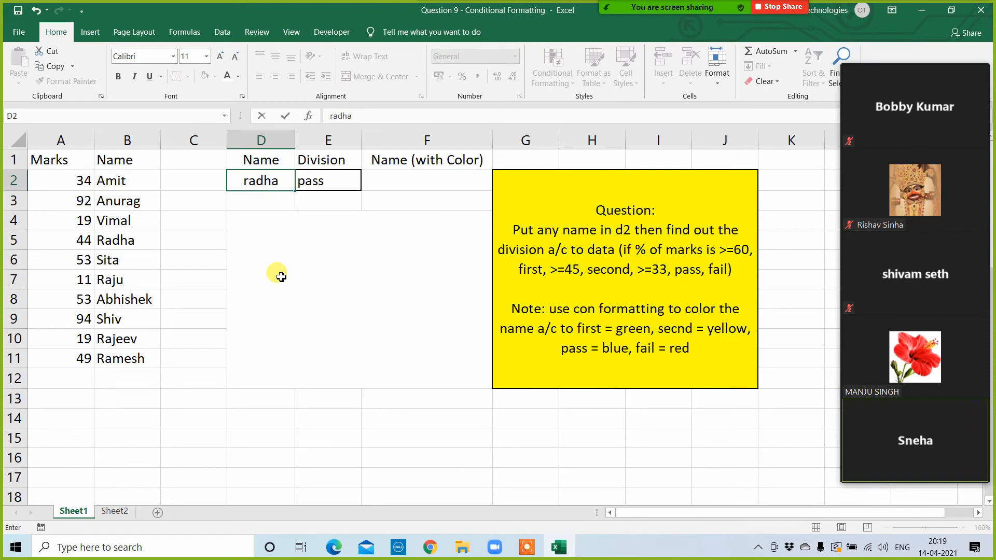
key("Return")
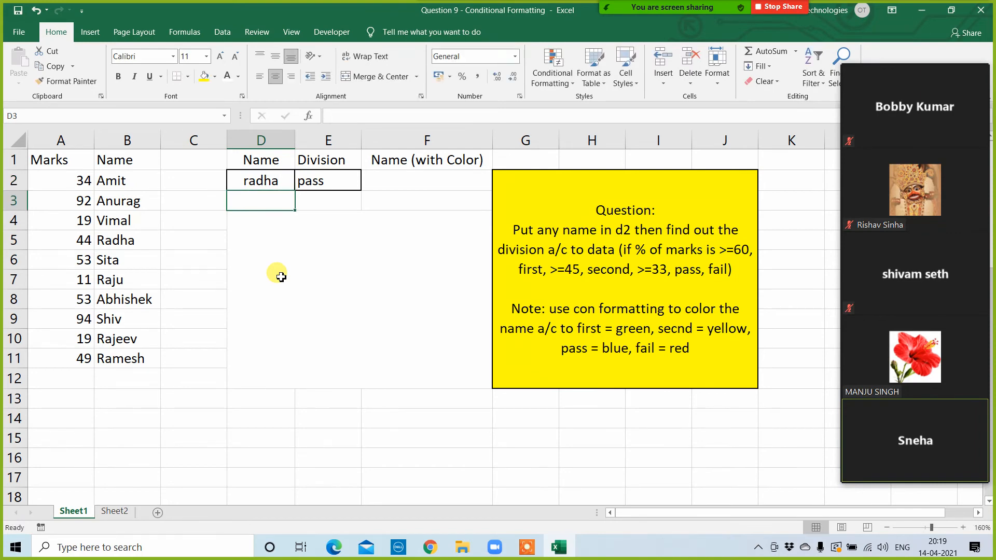
Step: Enter the student name listed in B10 into D2 to test the nested IF division formula
key("Up")
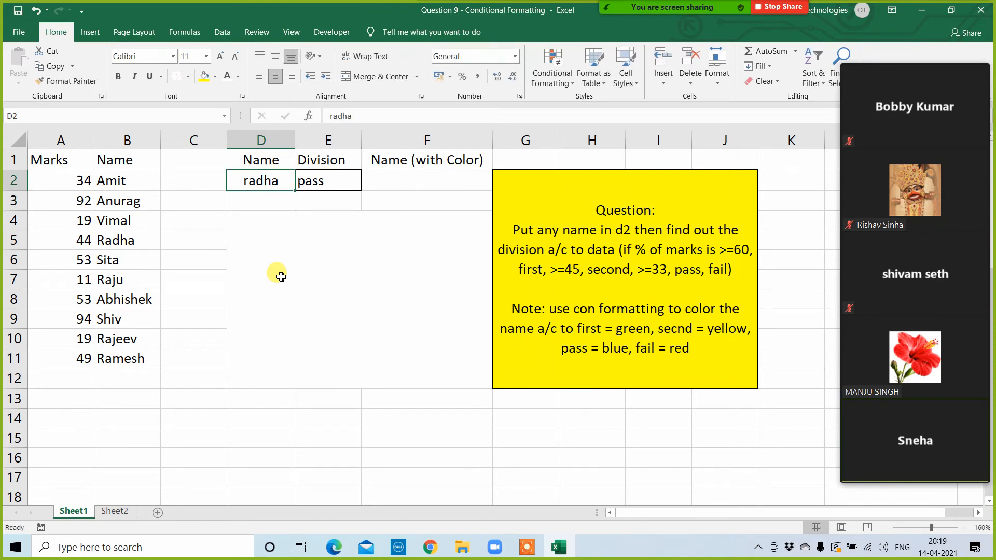
type("rajeev")
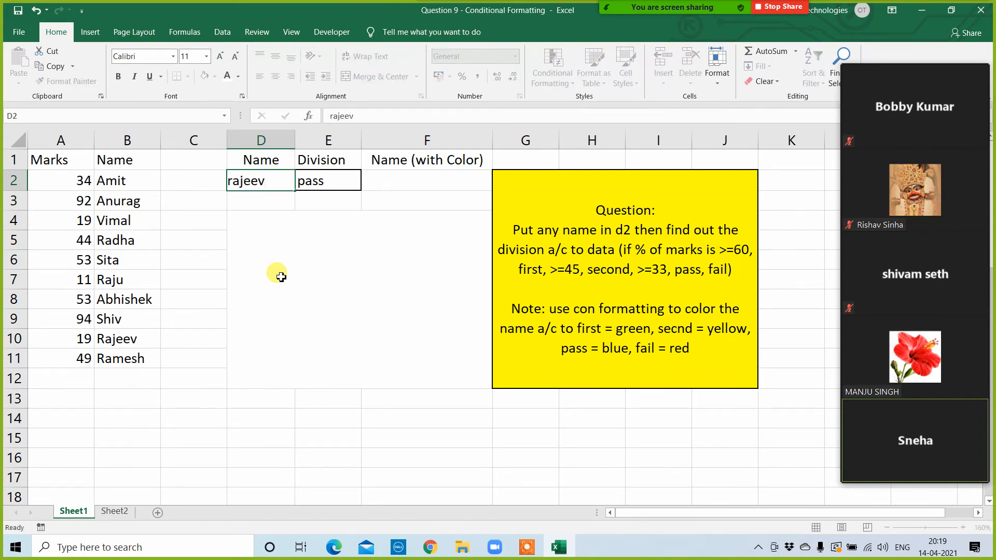
key("Return")
key("Up")
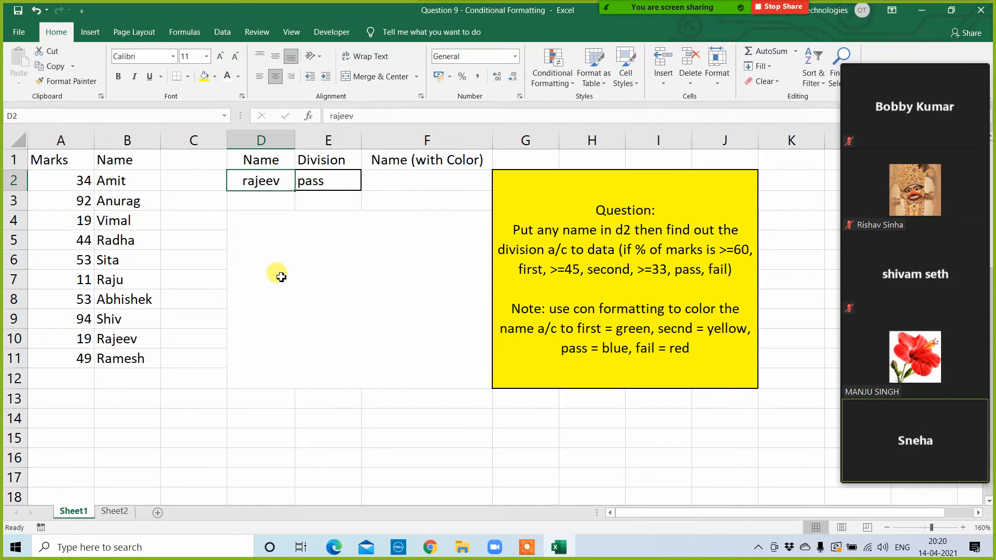
Step: Compare the name in D2 and the division formula in E2 with that student's row in the marks list
left_click(127, 341)
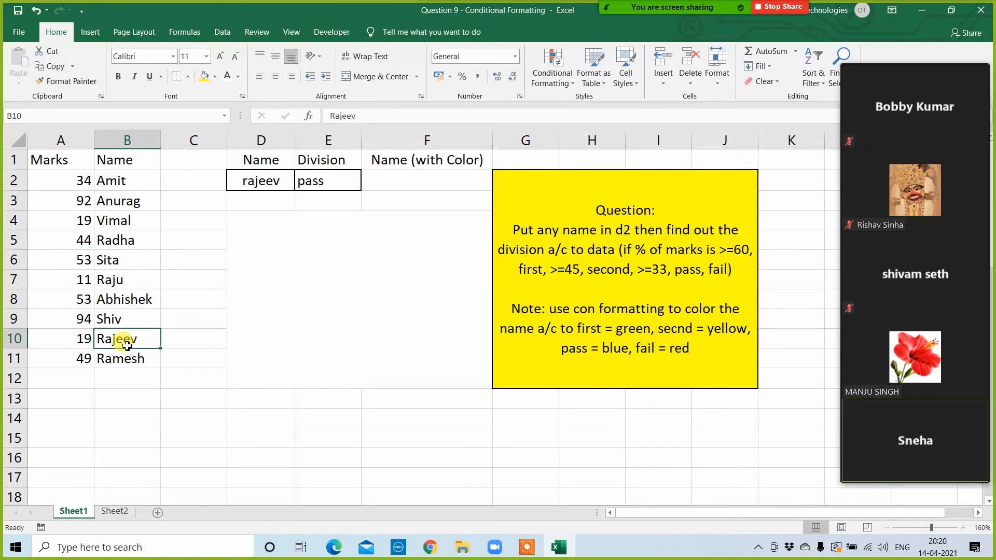
left_click(271, 184)
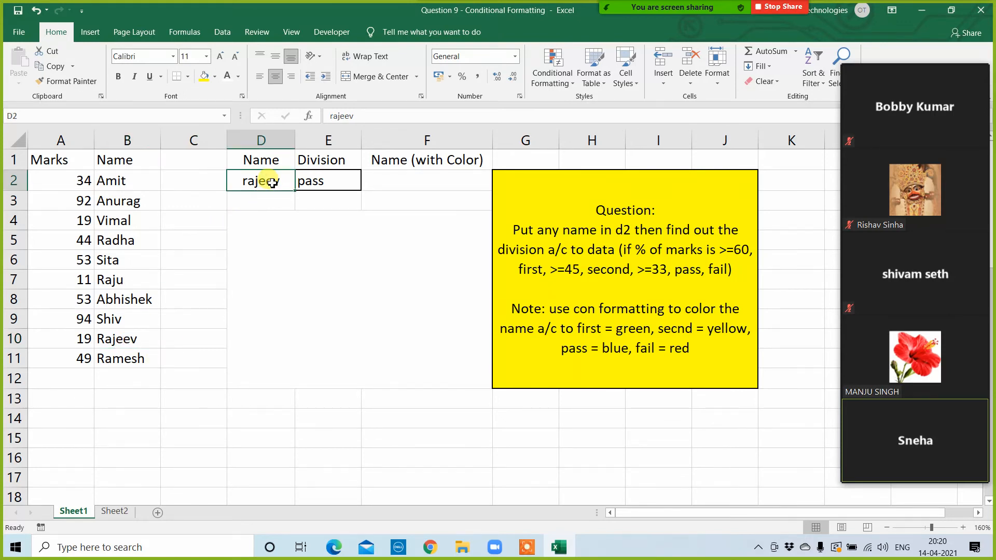
left_click(326, 182)
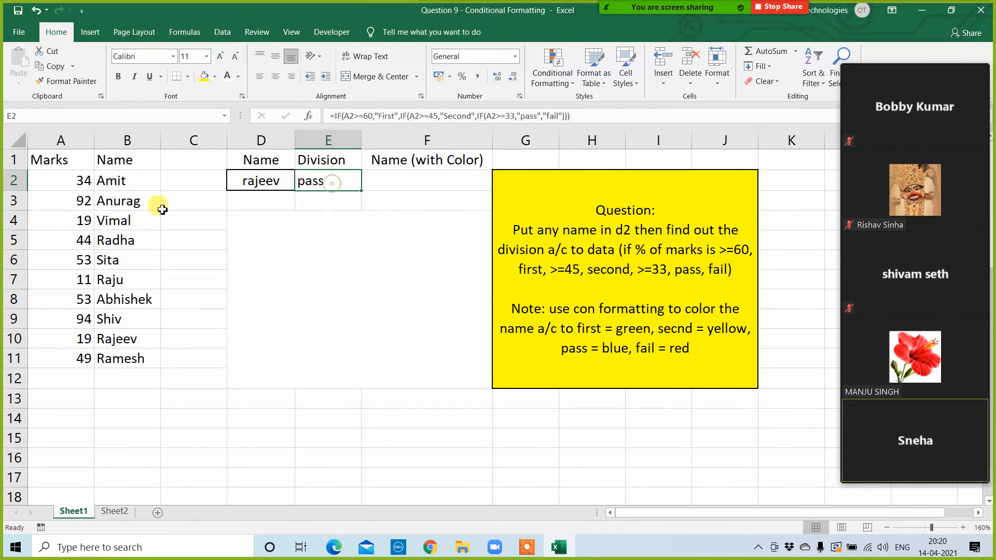
left_click_drag(173, 179, 173, 358)
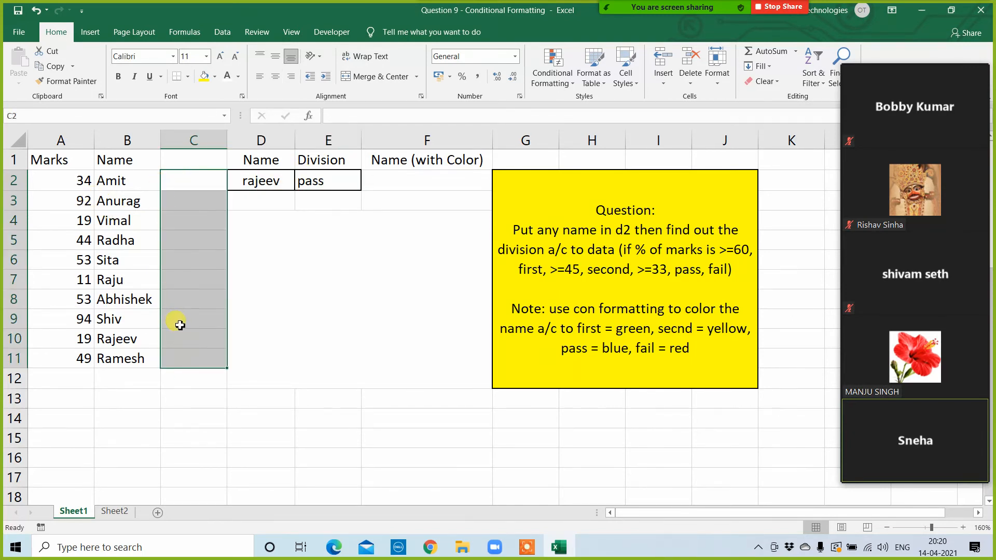
left_click(321, 181)
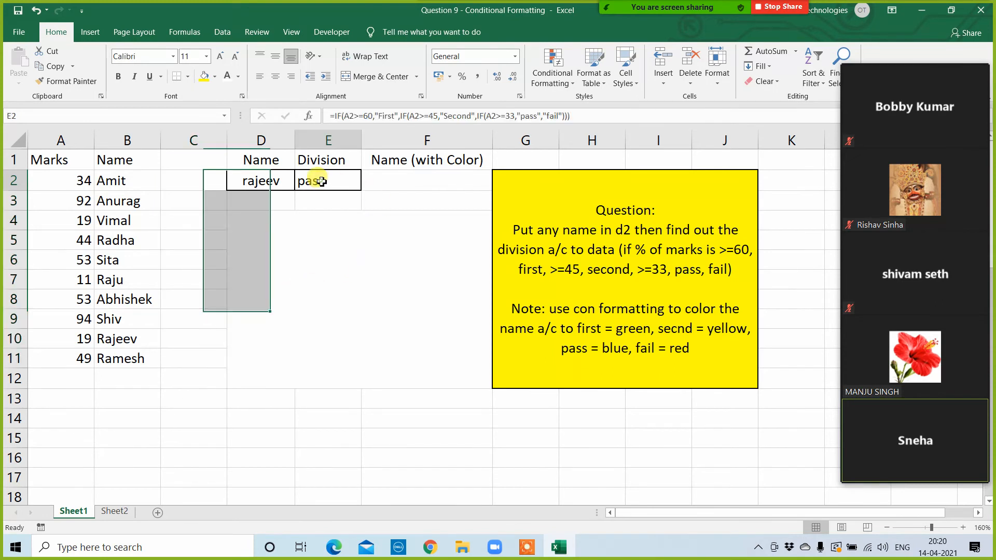
left_click(259, 182)
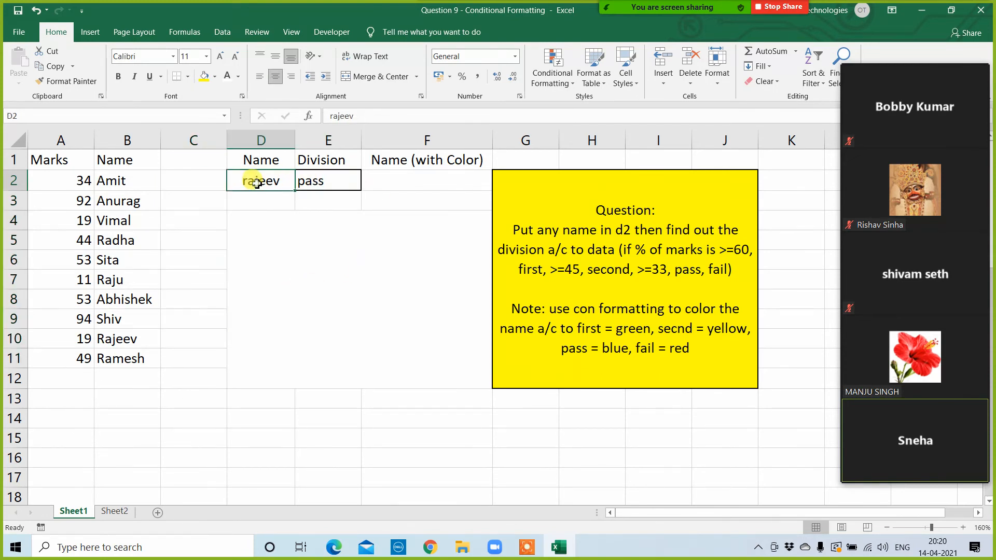
left_click(313, 186)
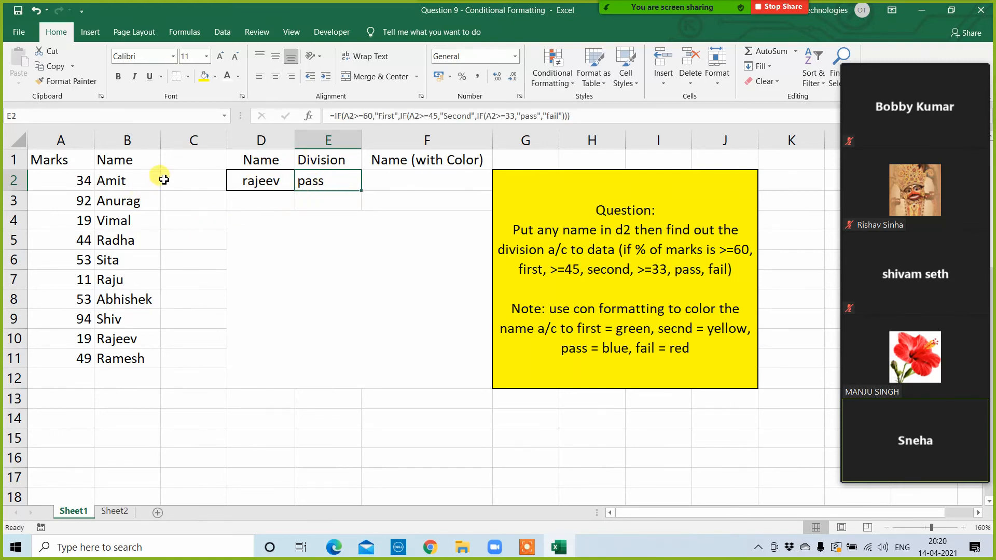
left_click_drag(163, 179, 162, 373)
left_click(249, 179)
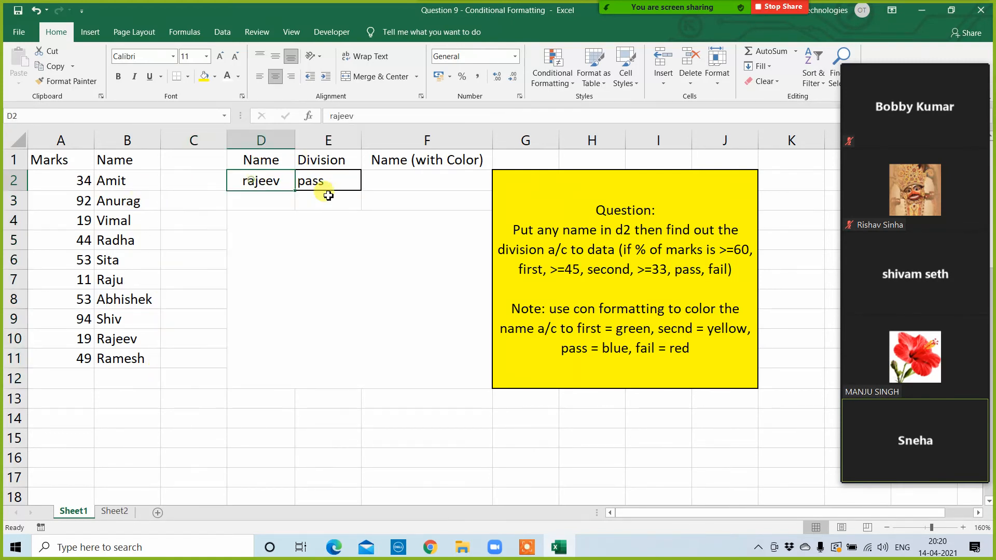
left_click(325, 182)
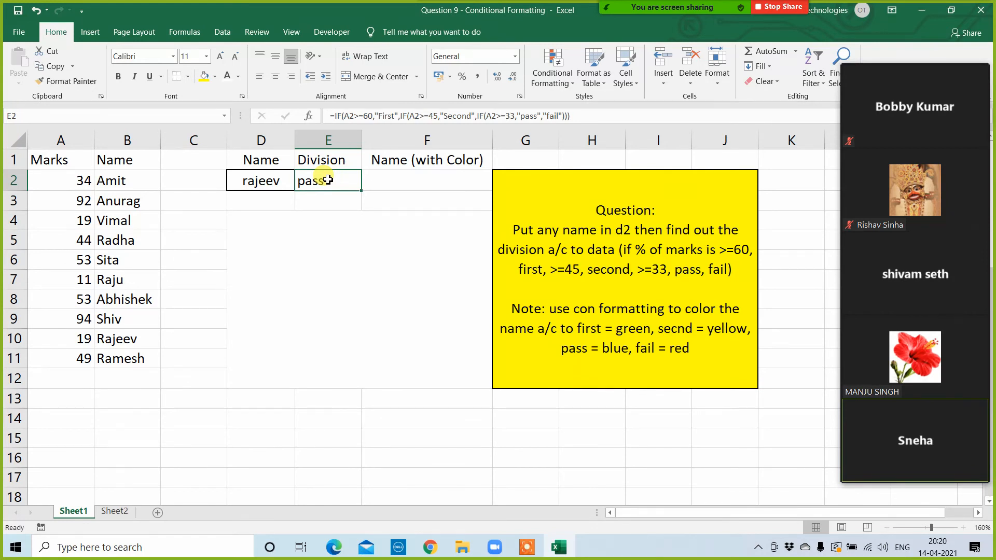
double_click(328, 180)
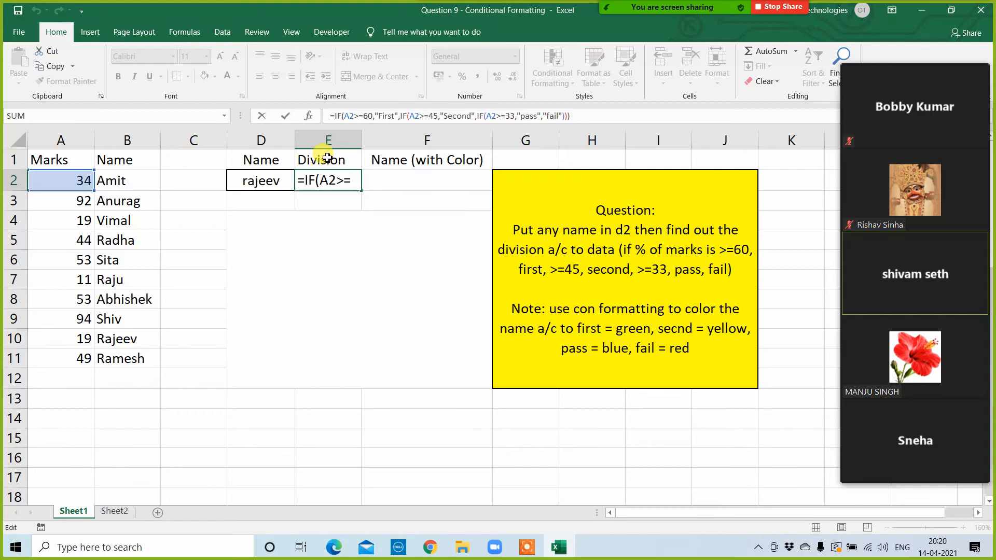
type("vl")
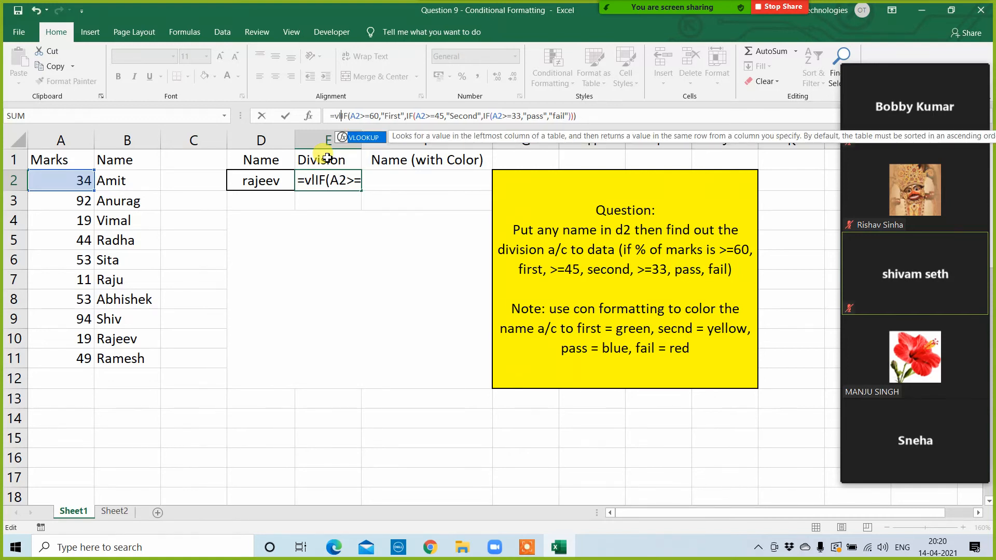
key("Tab")
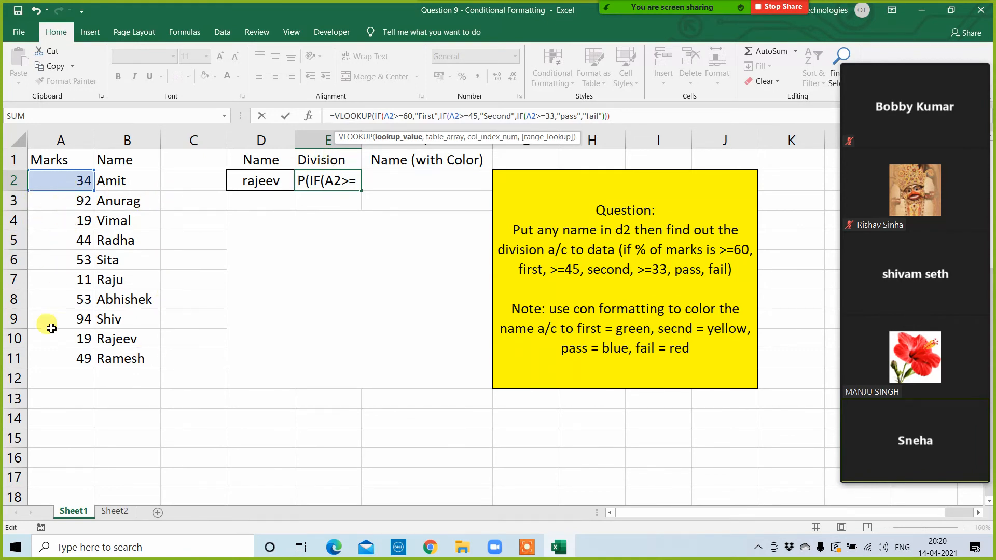
key("ctrl+Return")
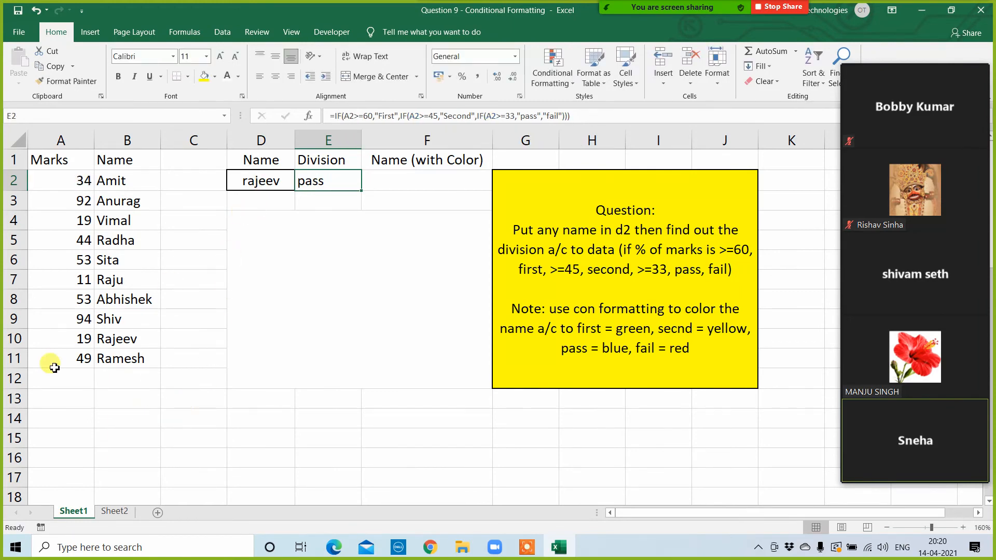
Step: Check the E2 formula against the marks in row 10 and clear the nested IF formula from E2
left_click(123, 338)
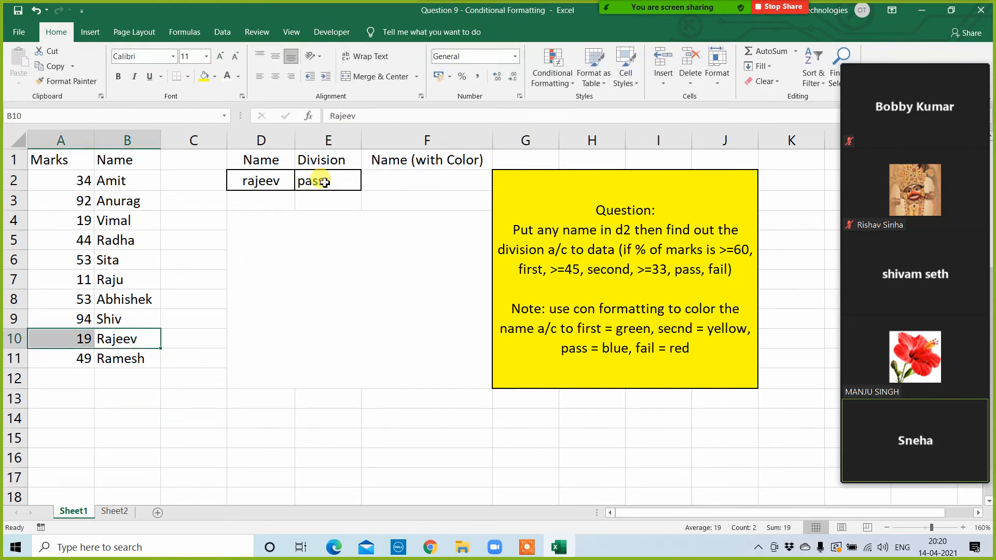
left_click(318, 180)
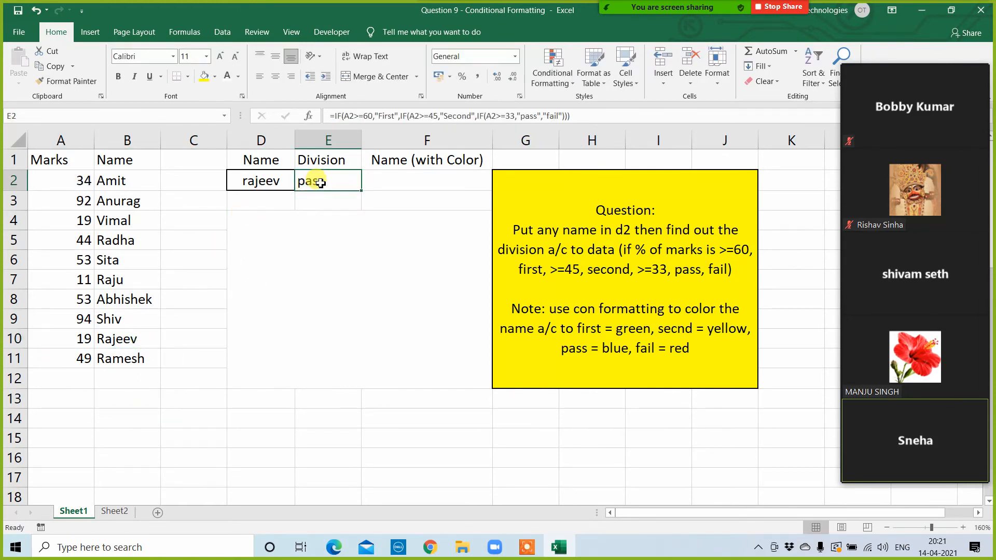
double_click(320, 192)
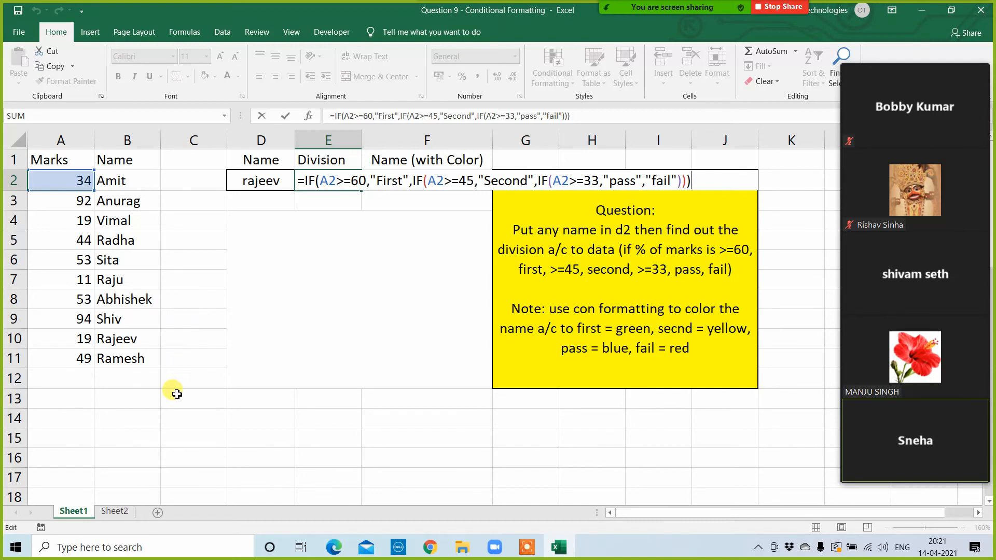
key("ctrl+Return")
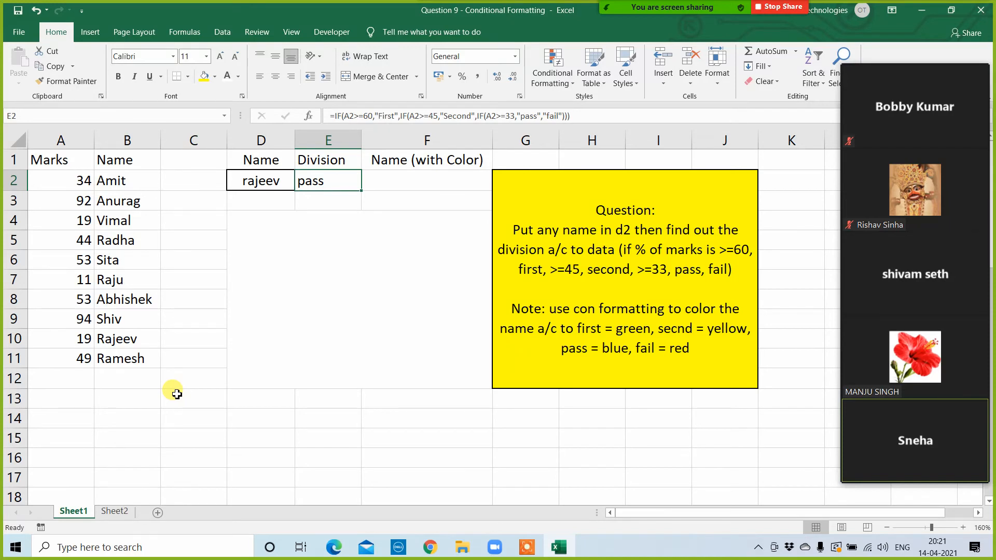
key("Delete")
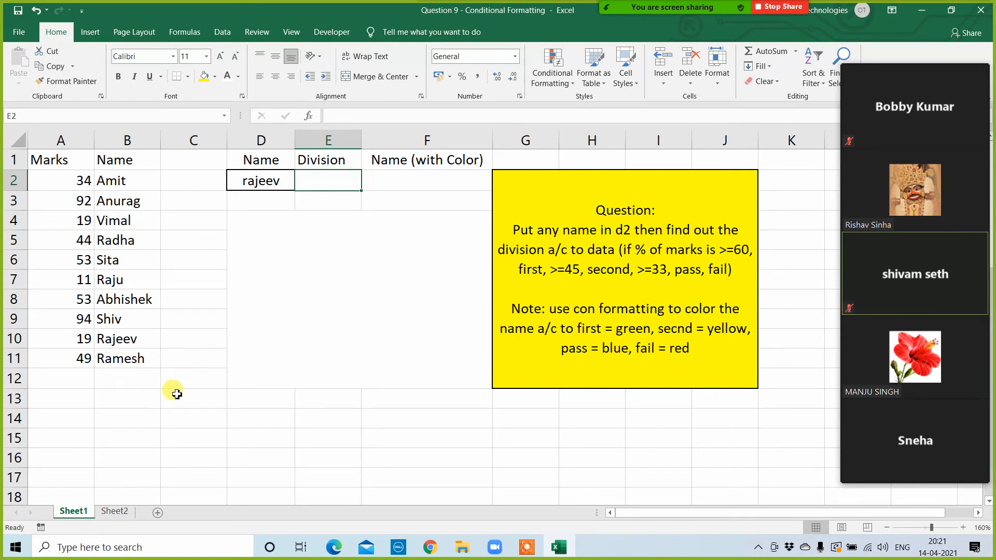
Step: Begin an INDEX formula in E2 over the marks as the absolute range $A$2:$A$11
type("=")
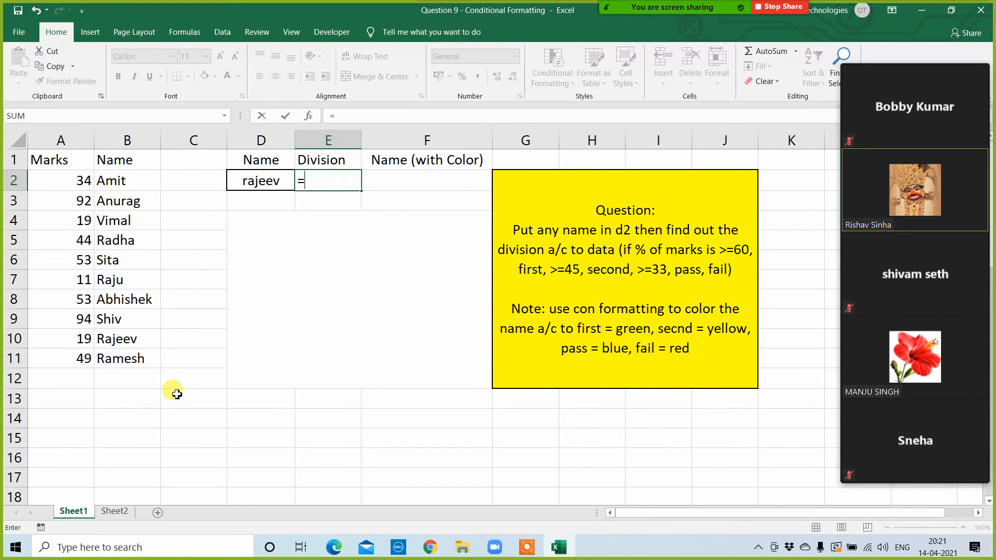
type("index(")
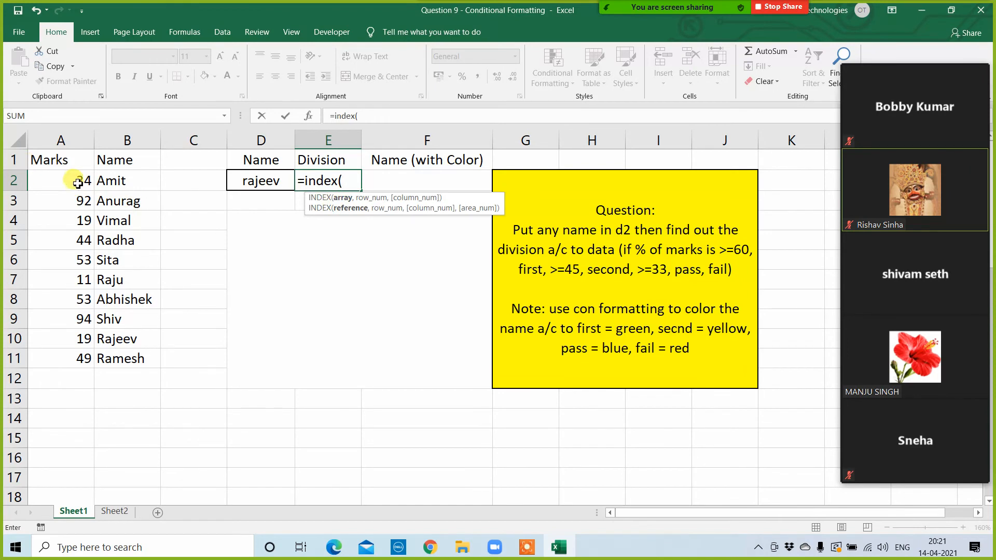
left_click_drag(78, 181, 78, 369)
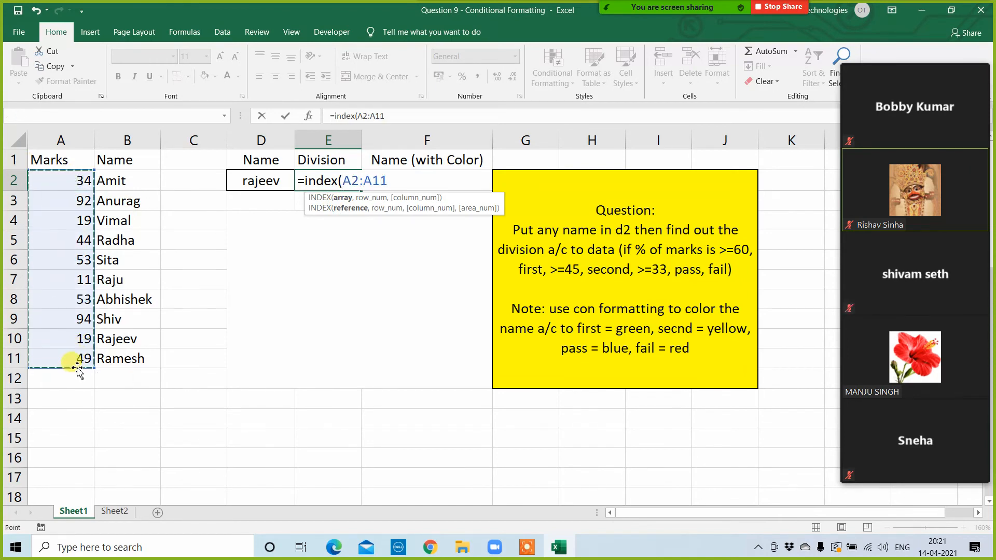
key("F4")
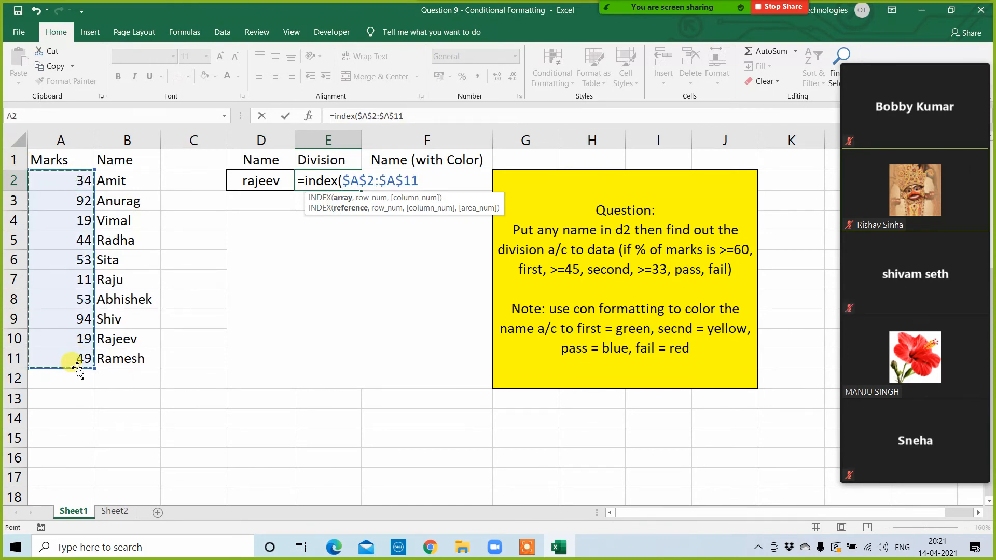
type(",match(")
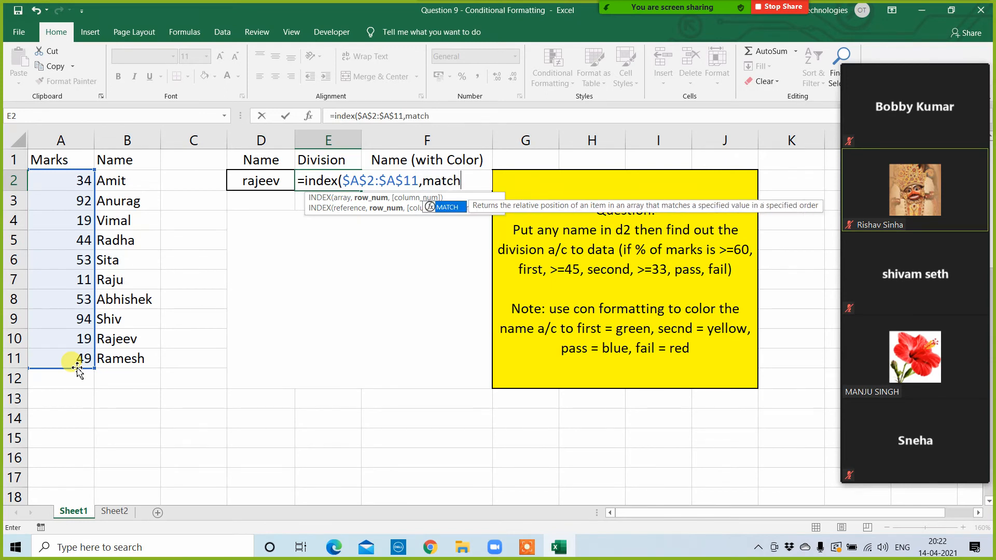
Step: Complete the E2 formula with MATCH(D2,$B$2:$B$11,0) as the row number and 0 as the column number
left_click(267, 185)
type(",")
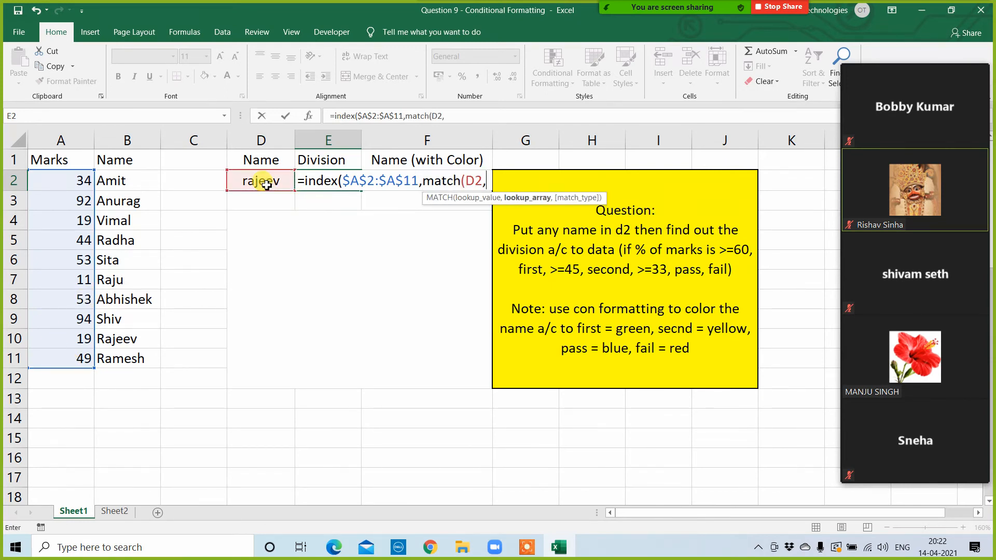
left_click_drag(125, 180, 126, 360)
key("F4")
type(",0),0)")
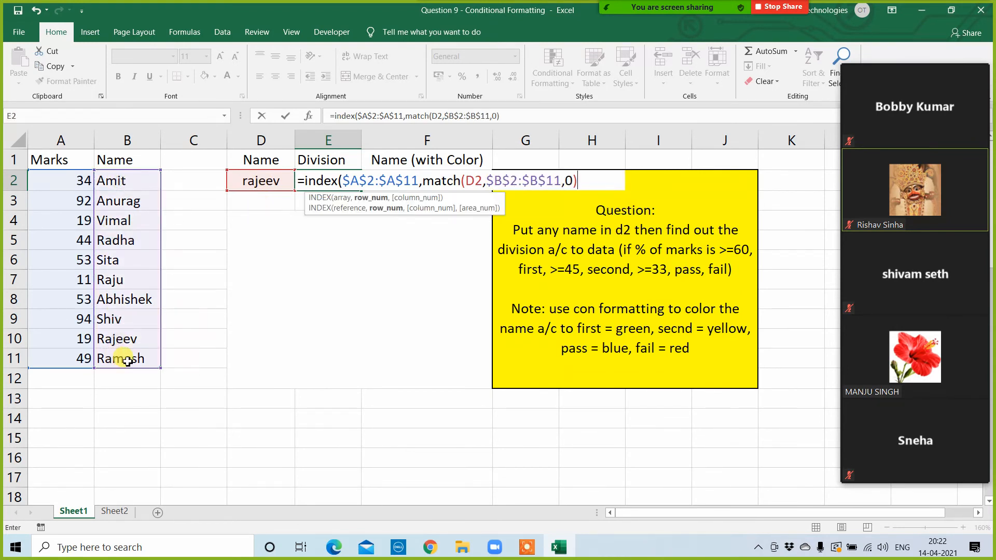
key("Return")
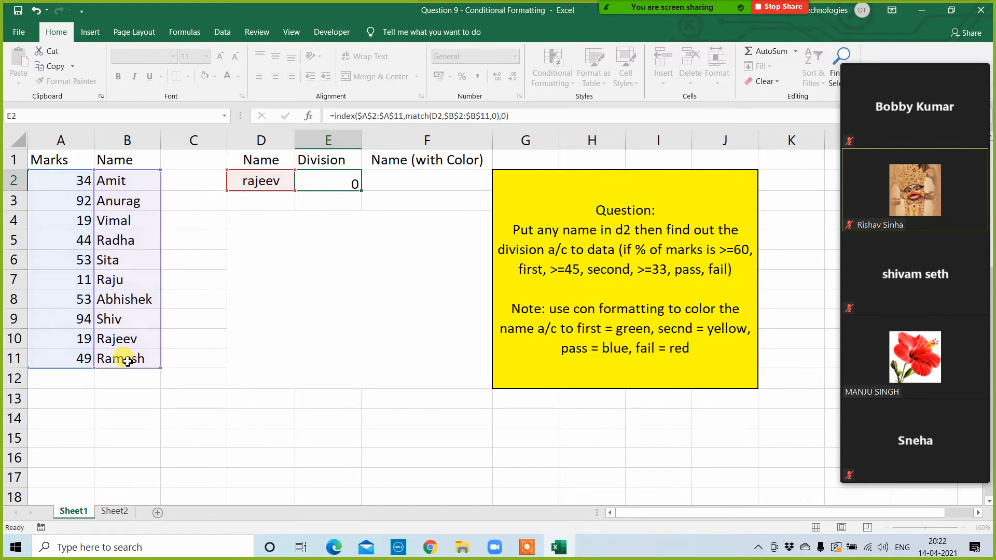
Step: Copy the student name from B6 into D2 to test the INDEX and MATCH formula
left_click(249, 183)
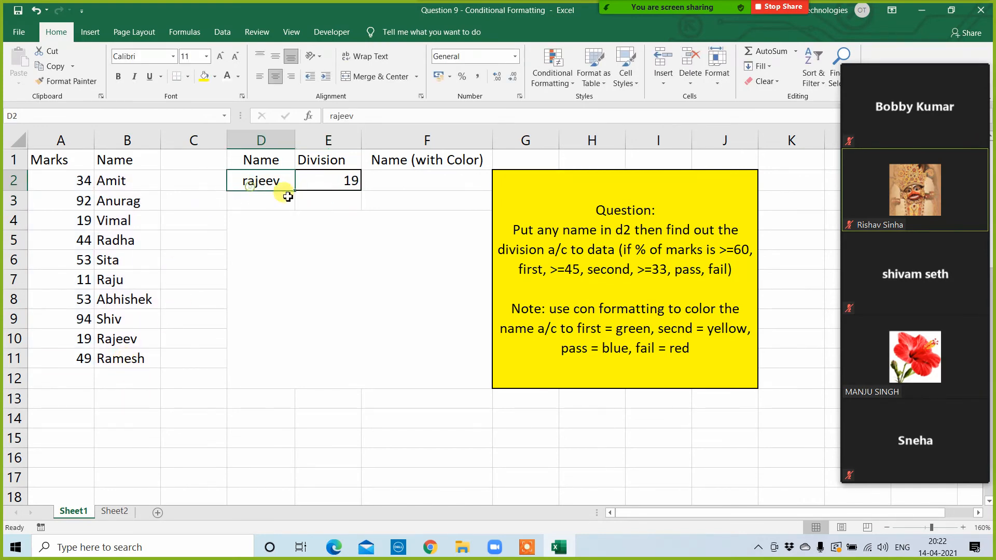
left_click(328, 183)
left_click(262, 183)
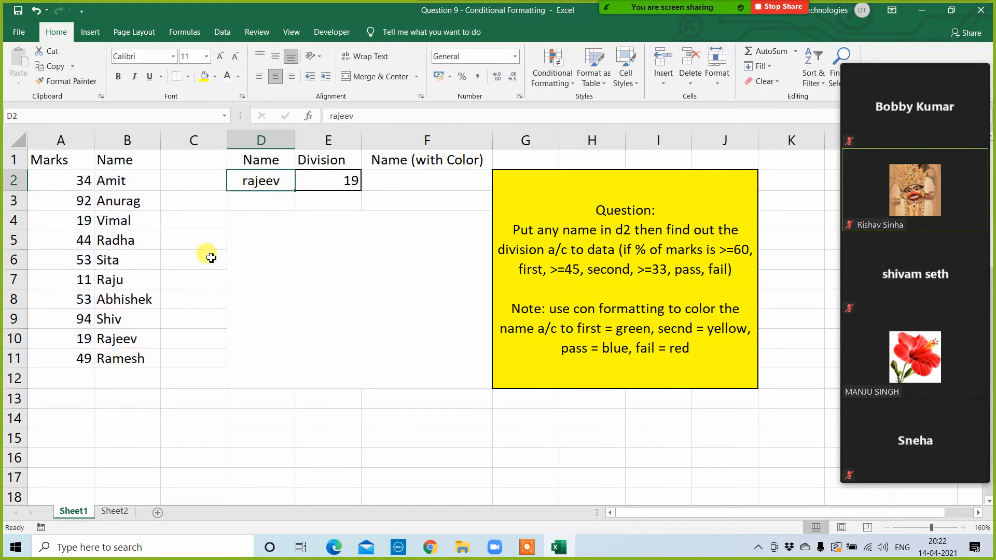
left_click(136, 258)
key("ctrl+c")
left_click(259, 179)
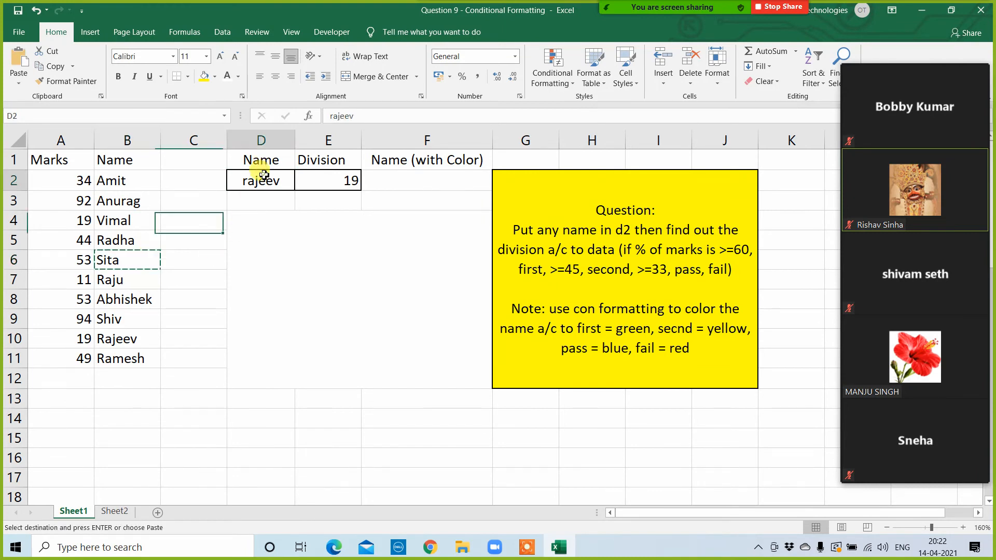
key("ctrl+v")
key("Escape")
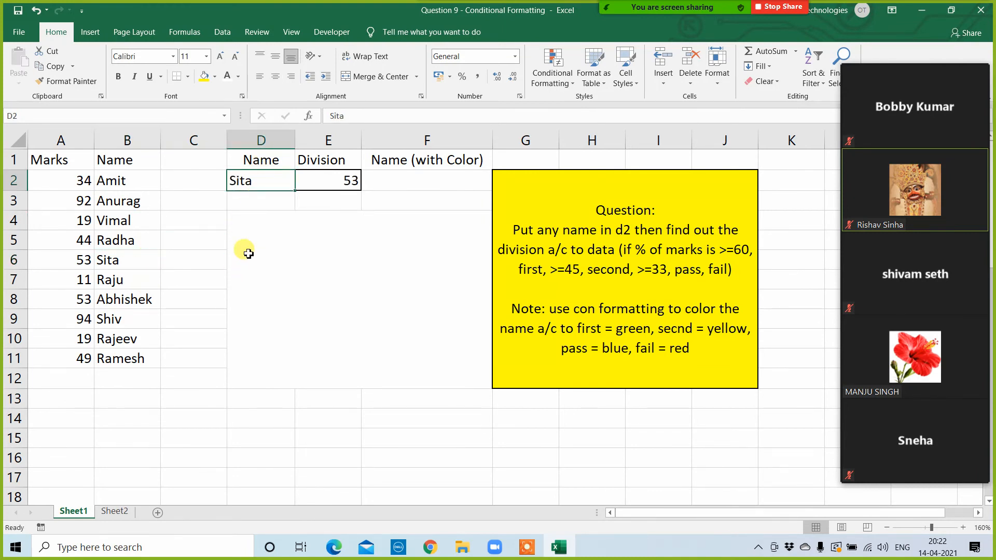
Step: Begin wrapping the INDEX and MATCH formula in E2 inside an IF function
left_click(309, 182)
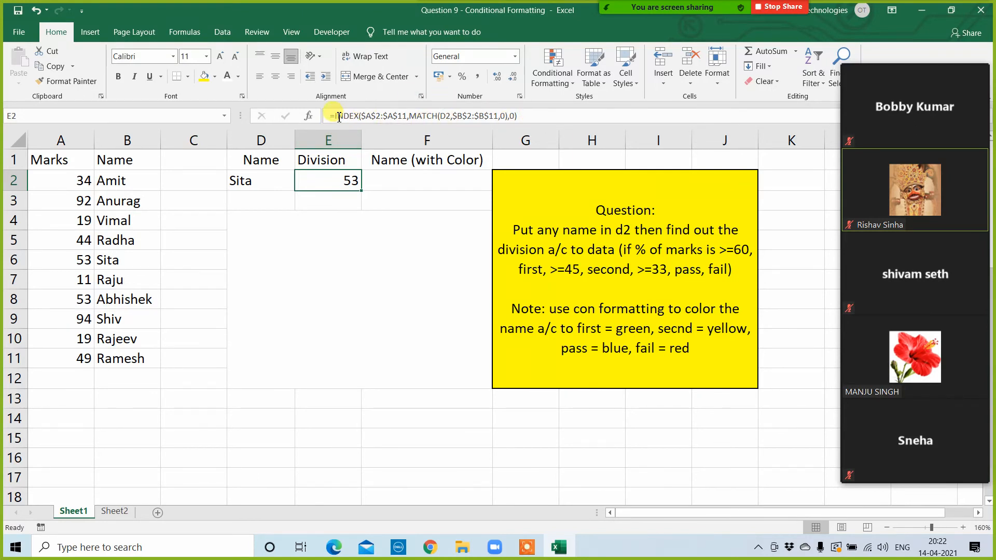
left_click_drag(339, 117, 535, 124)
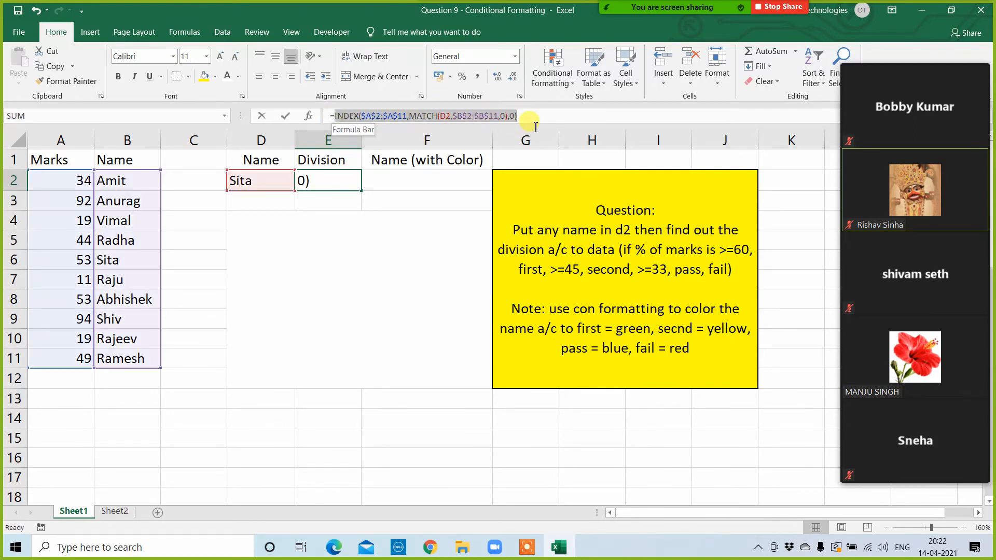
key("Escape")
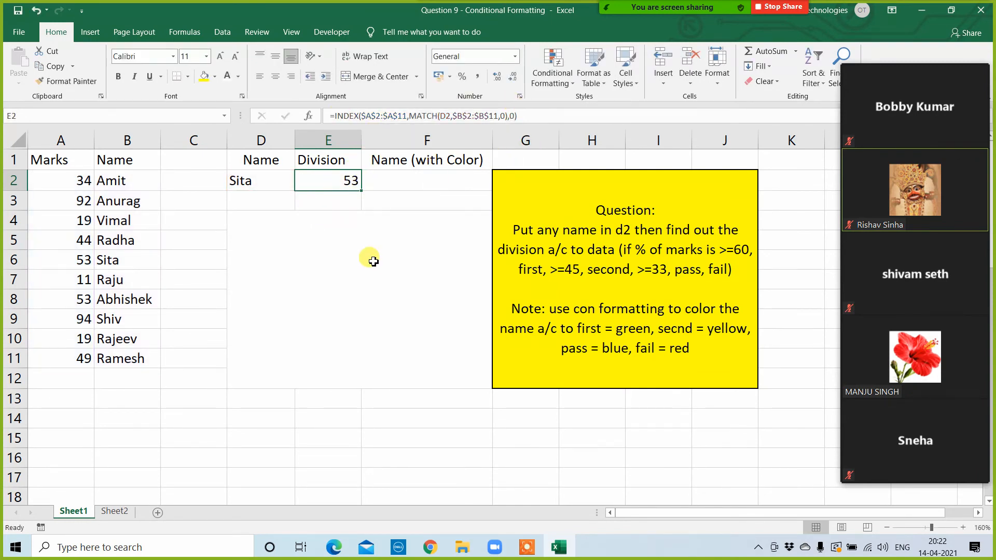
left_click(334, 116)
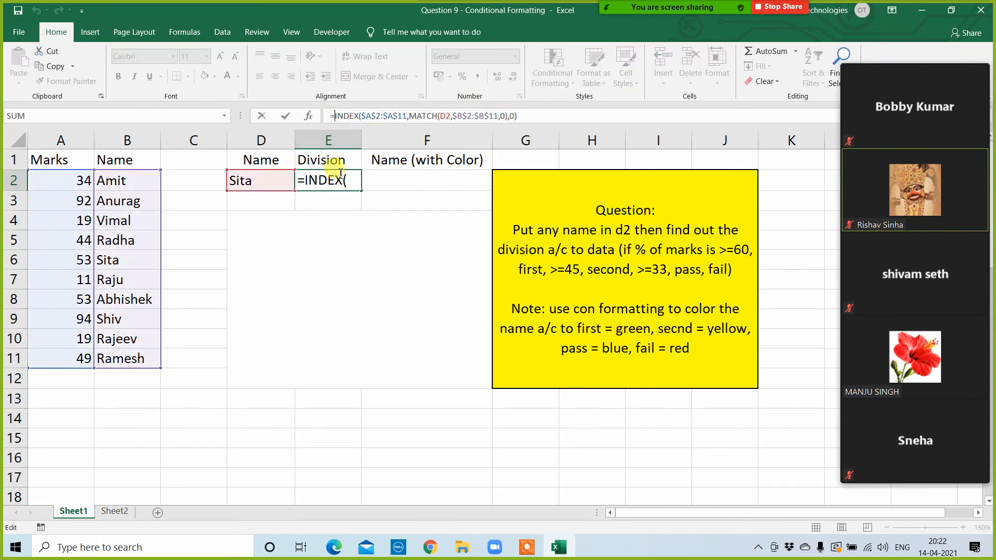
type("if(")
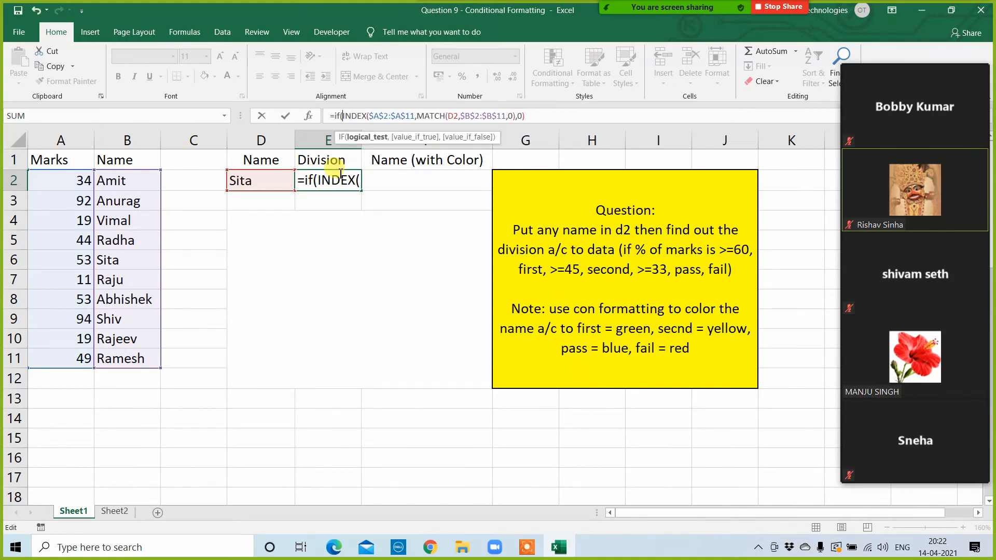
Step: Copy the INDEX expression in E2 for reuse and complete the first IF test as >=60, returning "first"
left_click(525, 116, "shift")
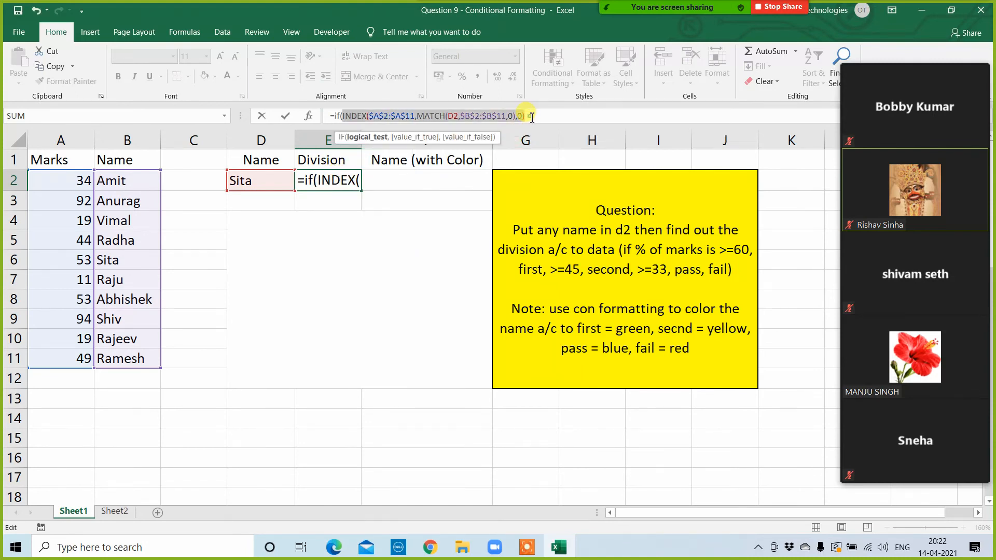
key("ctrl+c")
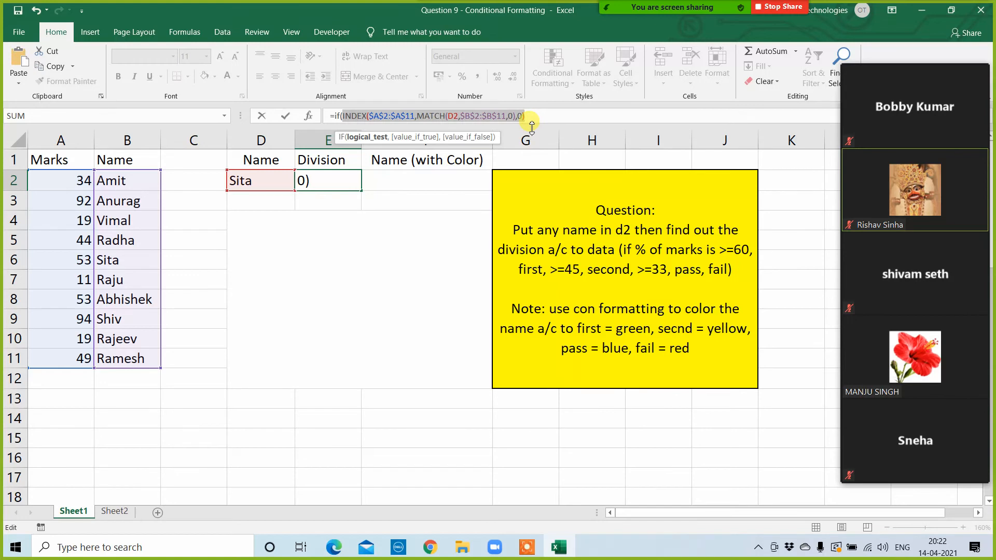
left_click(532, 121)
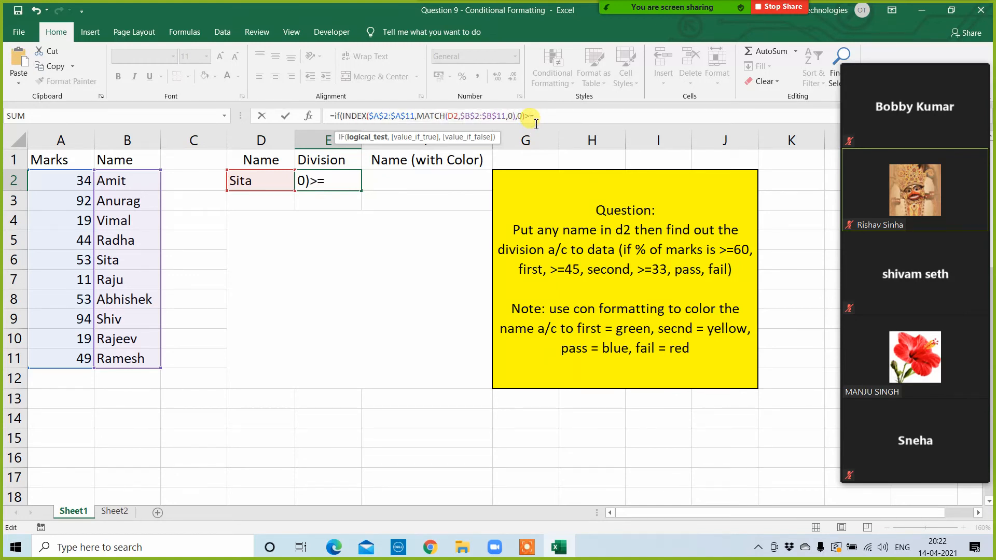
type(">=60,\"")
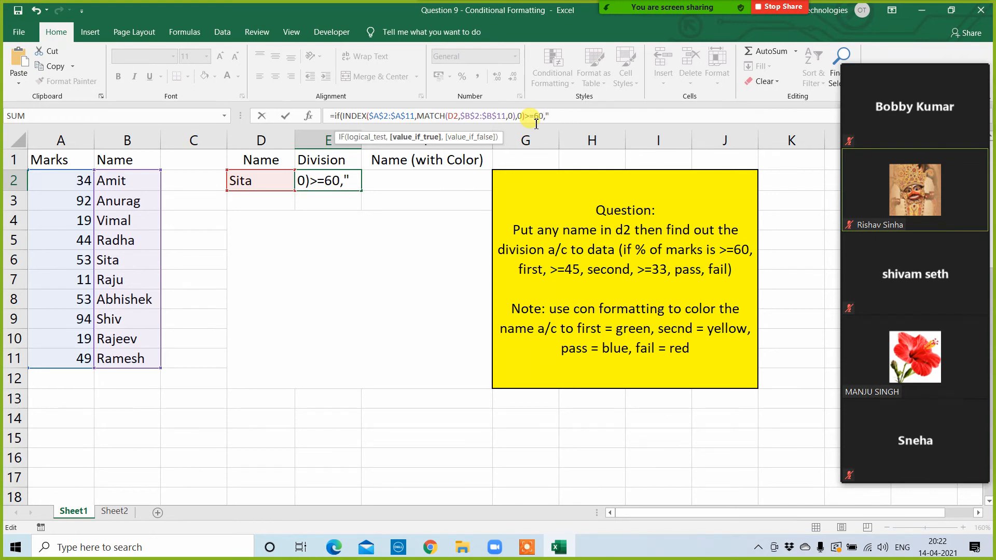
type("first\",")
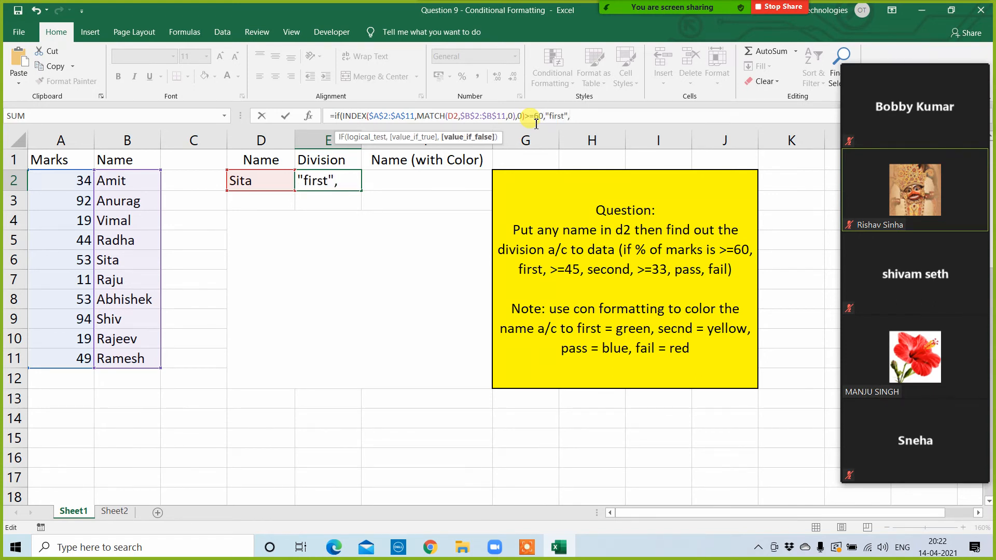
type("if(")
Step: Nest a second IF in the E2 formula with the copied INDEX expression tested as >=45, returning "second"
key("ctrl+v")
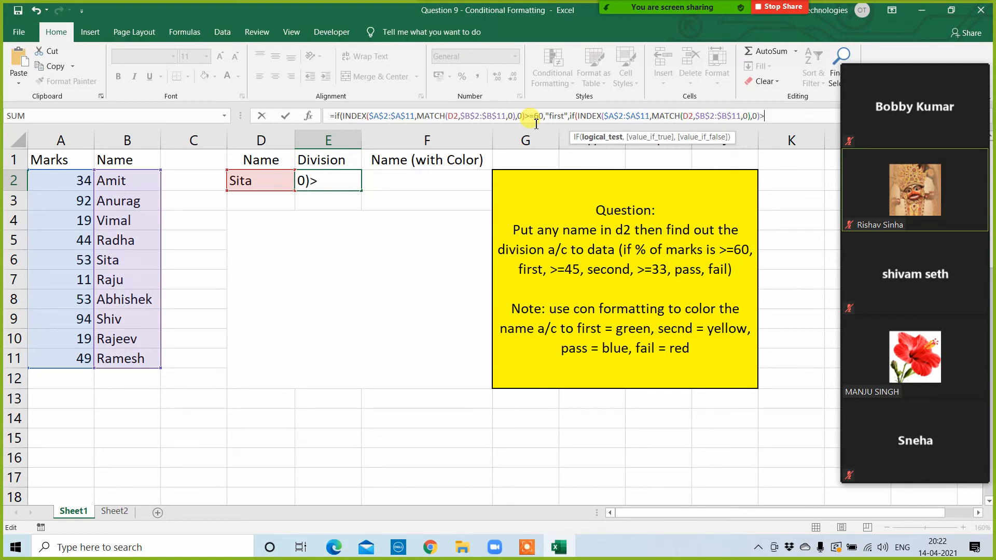
type(">=45,")
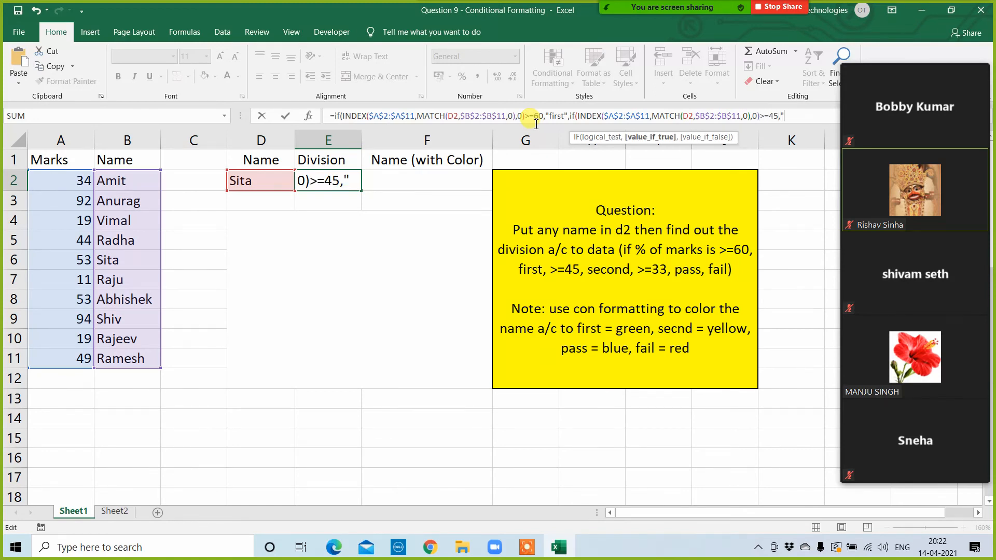
type("\"second")
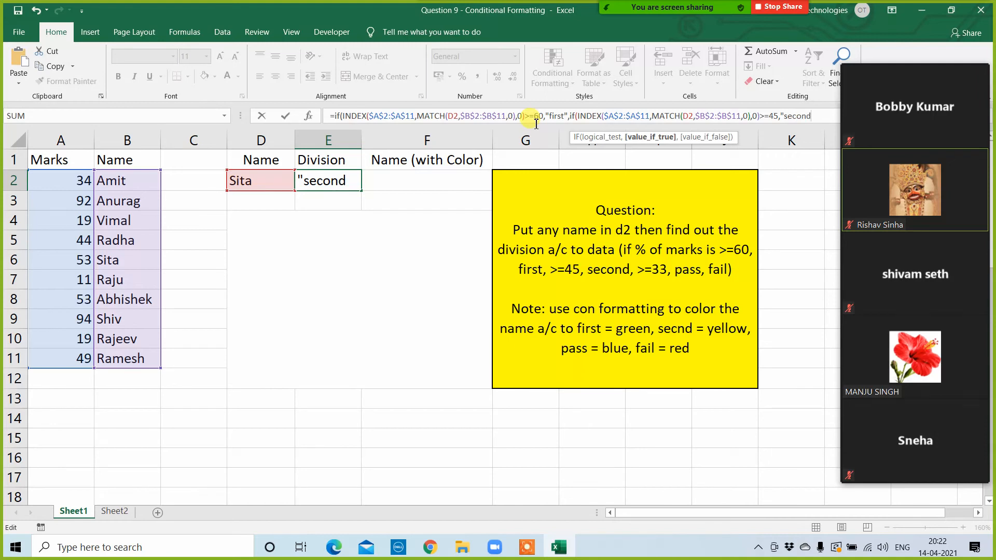
type("\",if(")
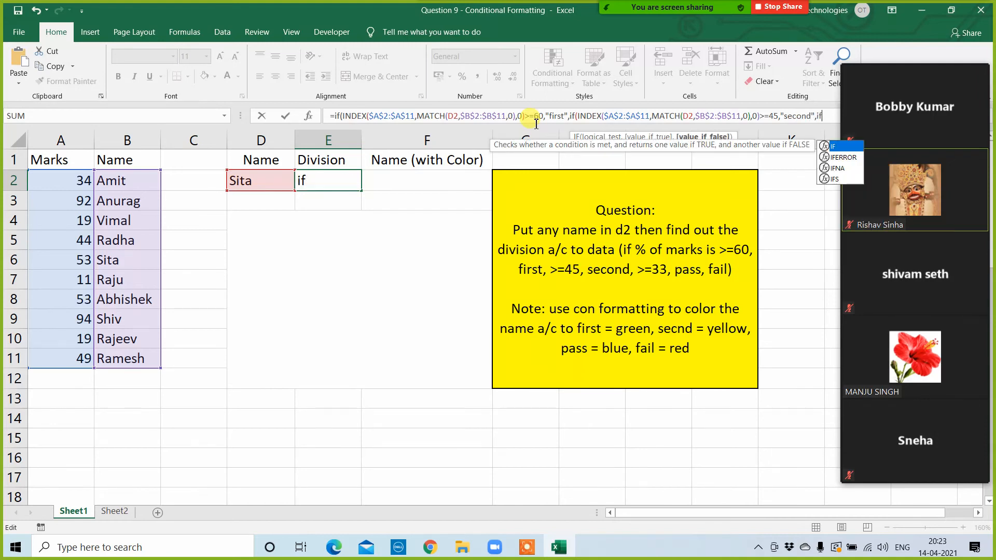
Step: Nest a third IF with the copied INDEX expression tested as >=33, returning "pass" or otherwise "fail", and complete the E2 formula
key("ctrl+v")
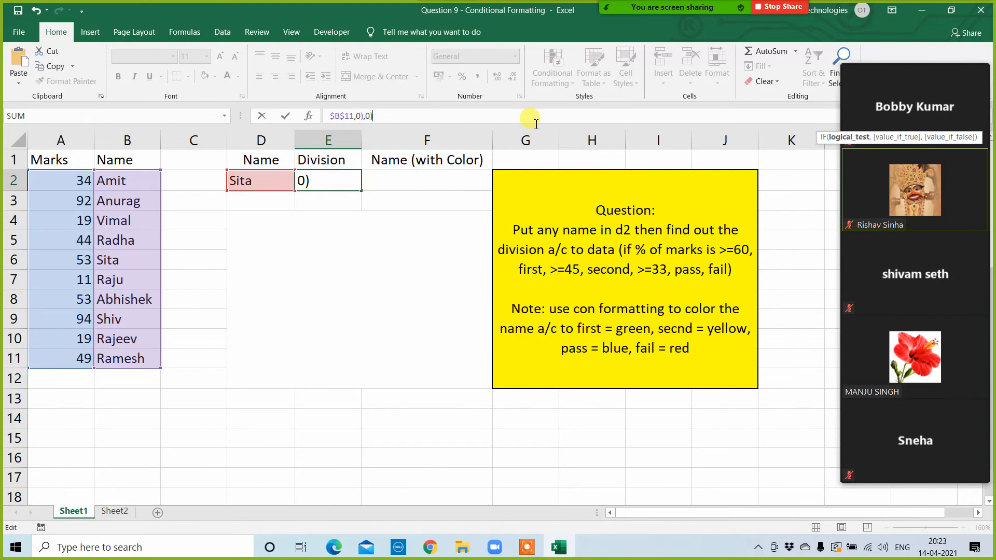
type(">=33,")
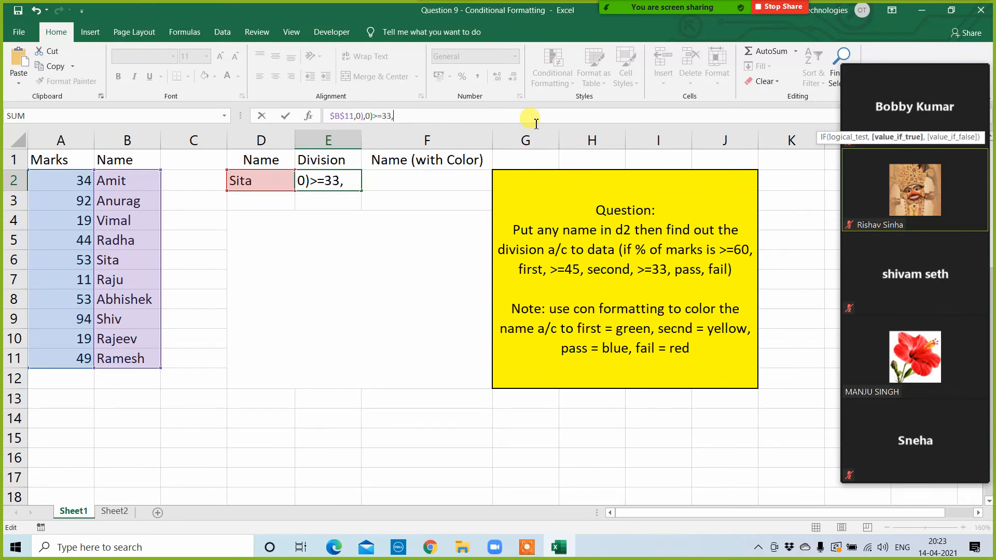
type("\"pass\",")
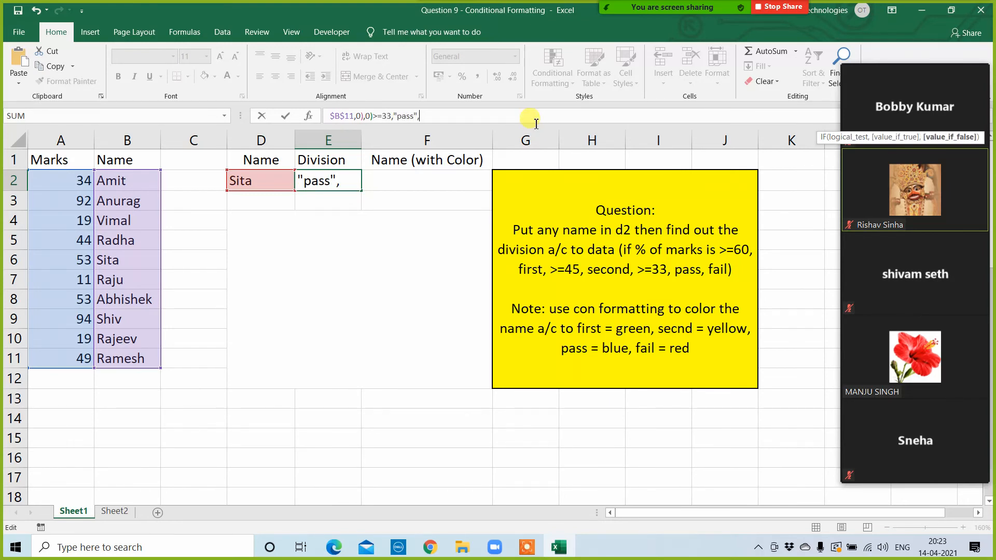
type("\"fail\")))")
key("Return")
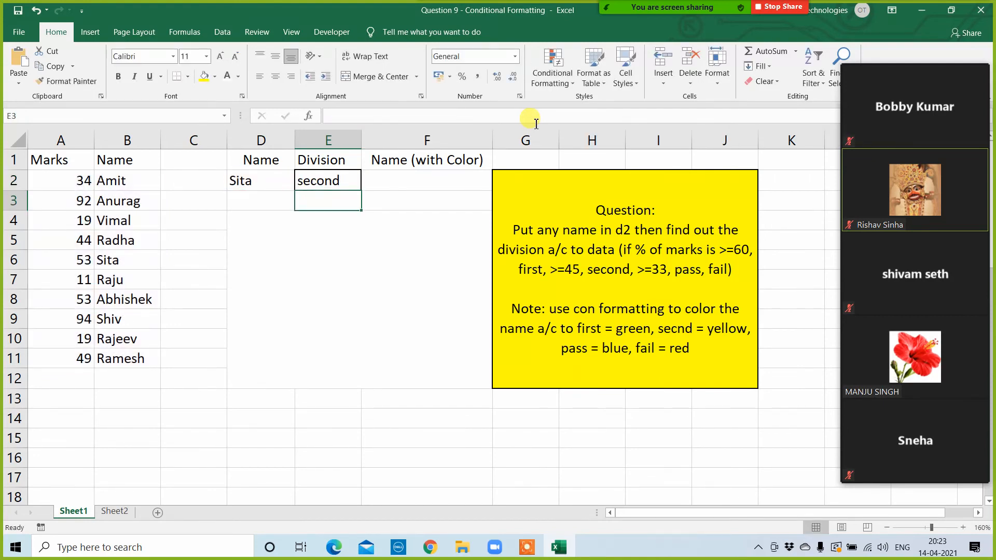
Step: Copy the student name from B7 into D2 to test the division formula in E2
left_click(353, 181)
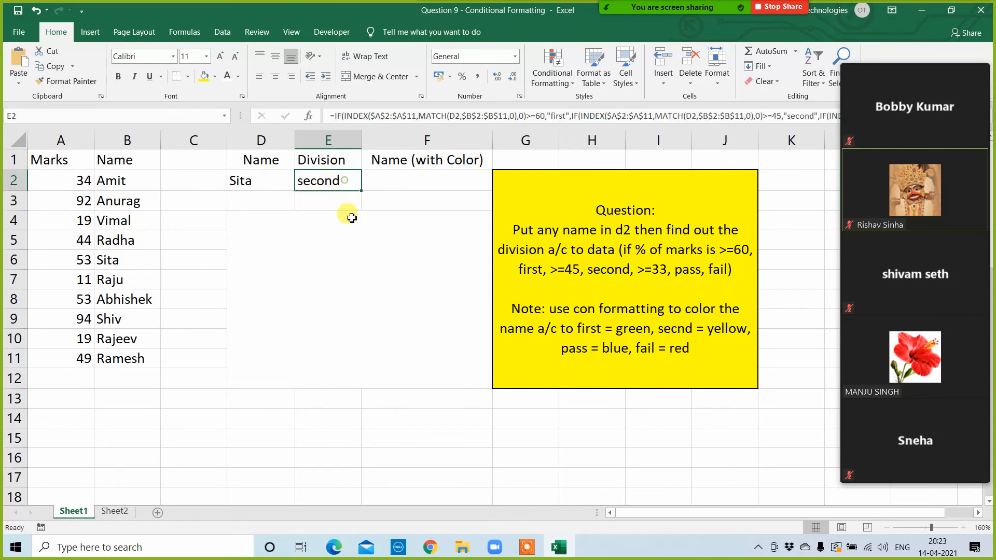
left_click(266, 181)
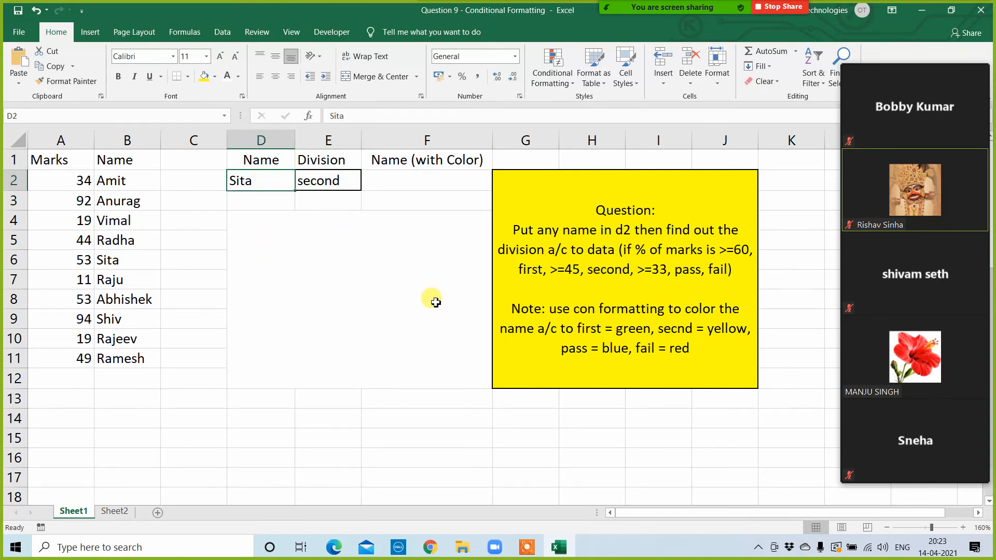
left_click(133, 287)
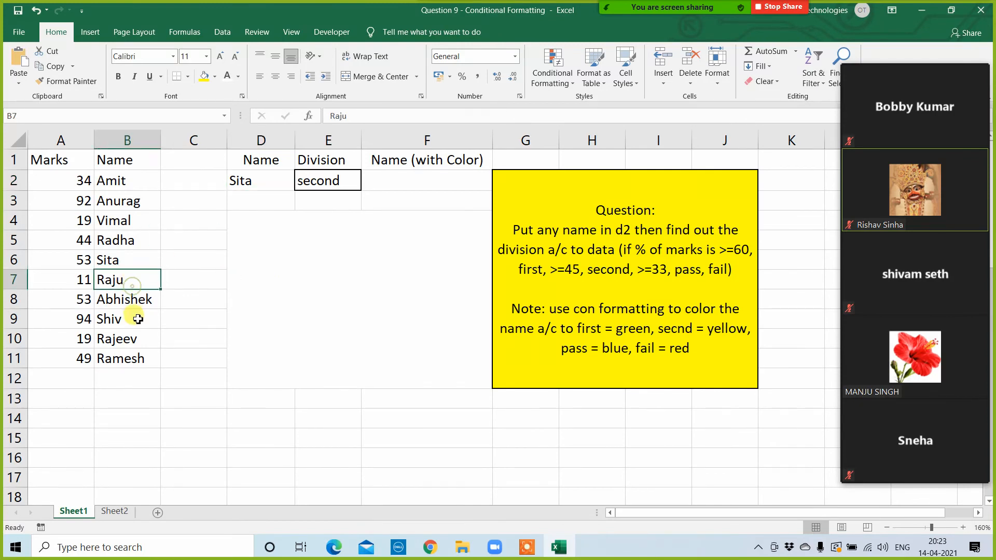
key("ctrl+c")
left_click(271, 174)
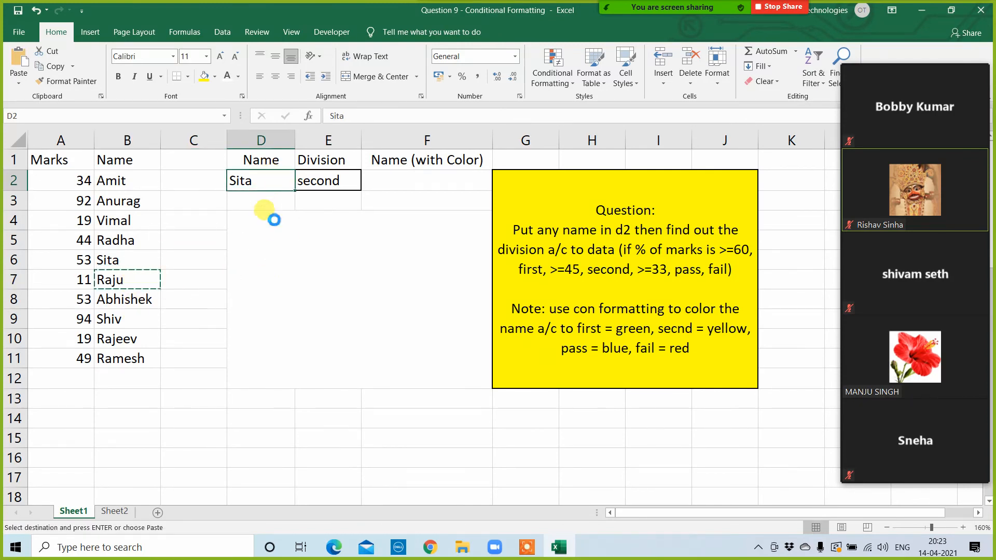
key("ctrl+v")
key("Escape")
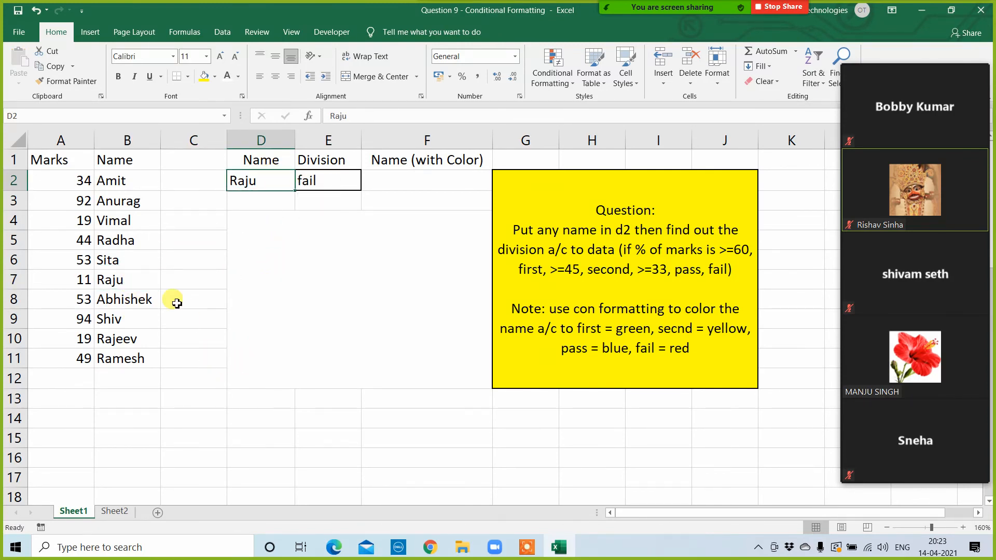
left_click(110, 177)
left_click(82, 184)
left_click(272, 183)
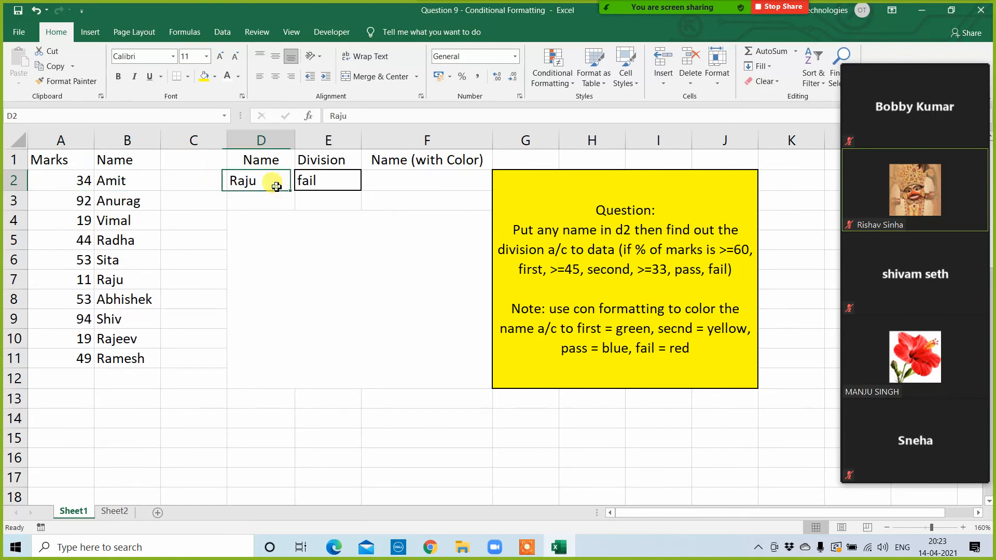
left_click(329, 183)
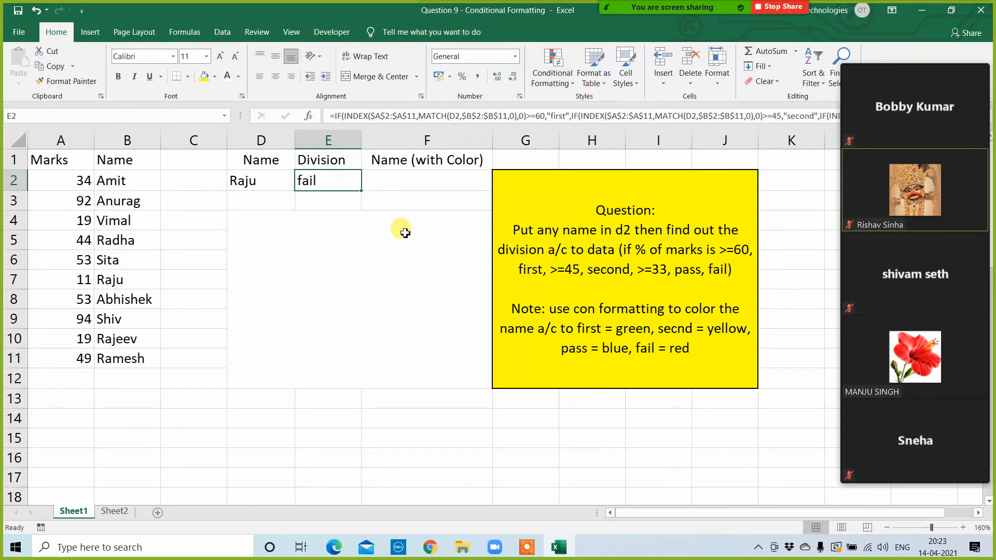
Step: Set the font colour of the merged block starting at D4 to black
left_click(350, 272)
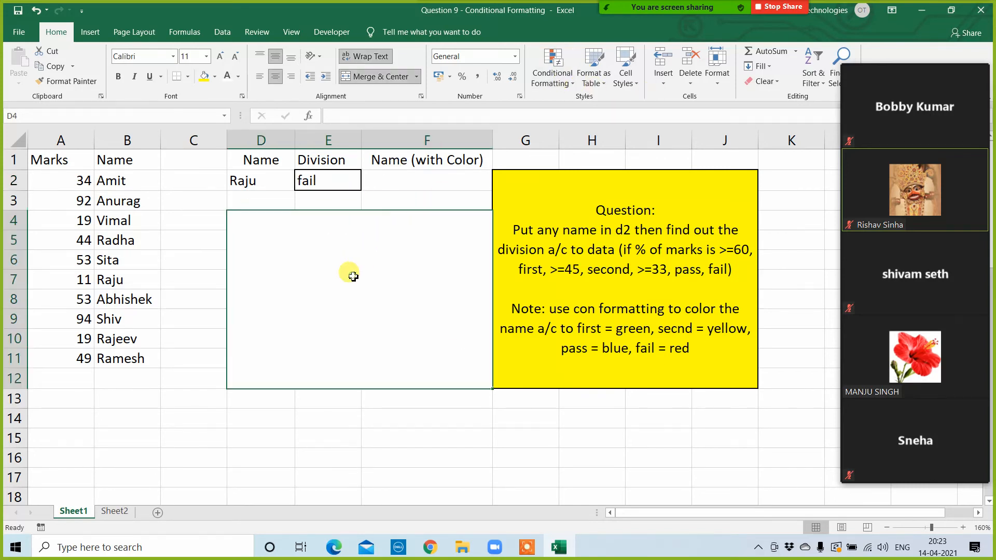
left_click(238, 77)
left_click(237, 121)
Step: Enter the reference =E2 in the merged block at D4 as a trial and clear it again
left_click(325, 187)
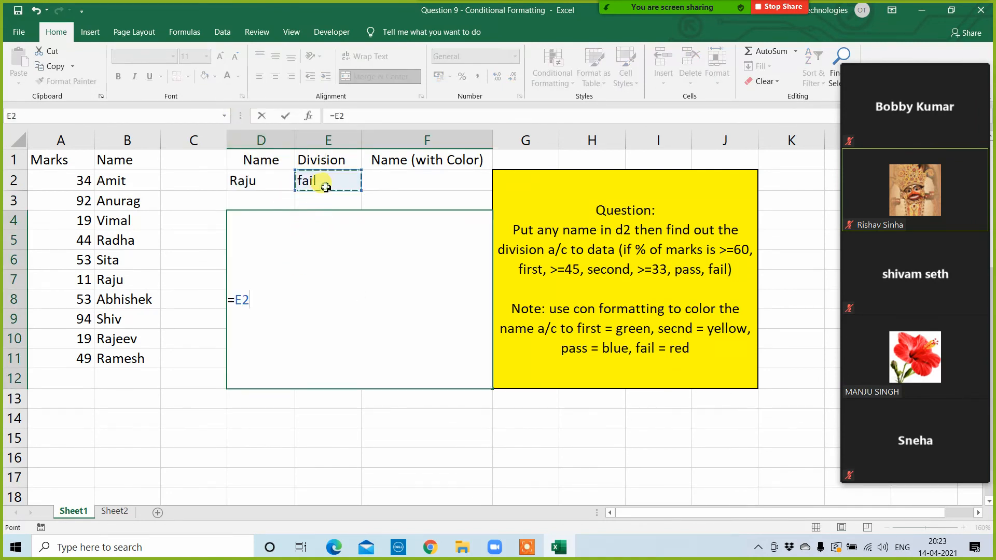
key("Return")
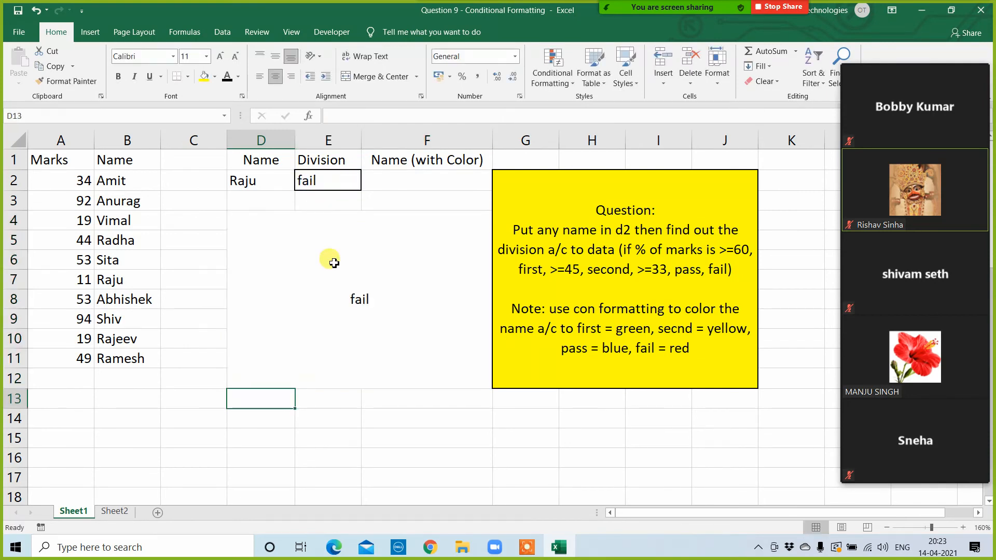
left_click(337, 310)
key("Delete")
Step: Copy the nested IF formula text from E2 and paste it as visible text into the merged block at D4
left_click(319, 183)
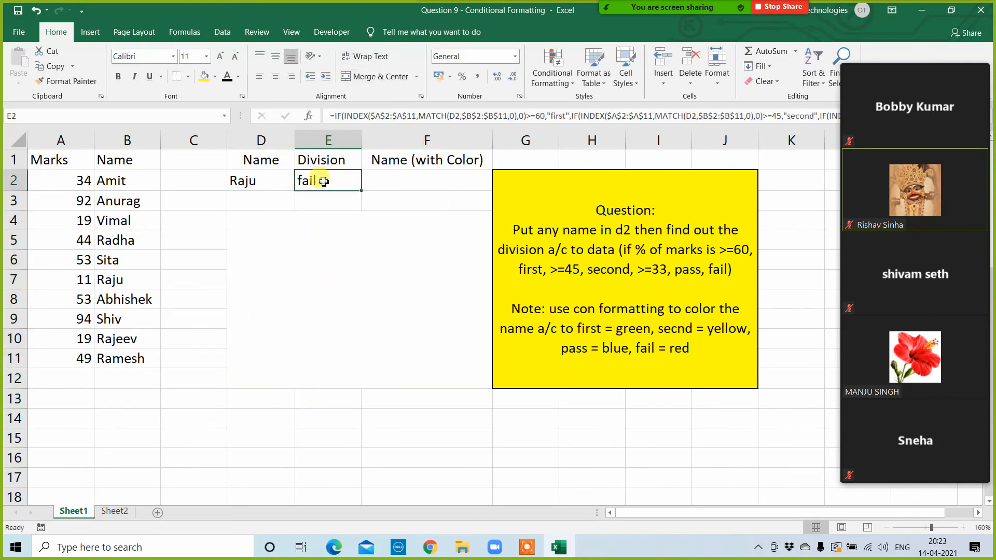
left_click_drag(335, 116, 991, 141)
key("ctrl+c")
key("Escape")
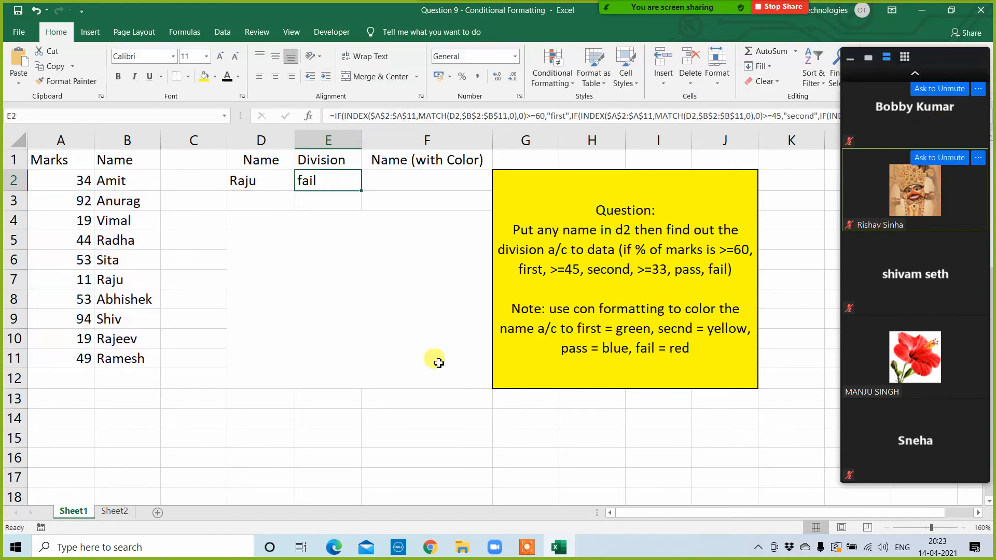
left_click(333, 287)
double_click(337, 293)
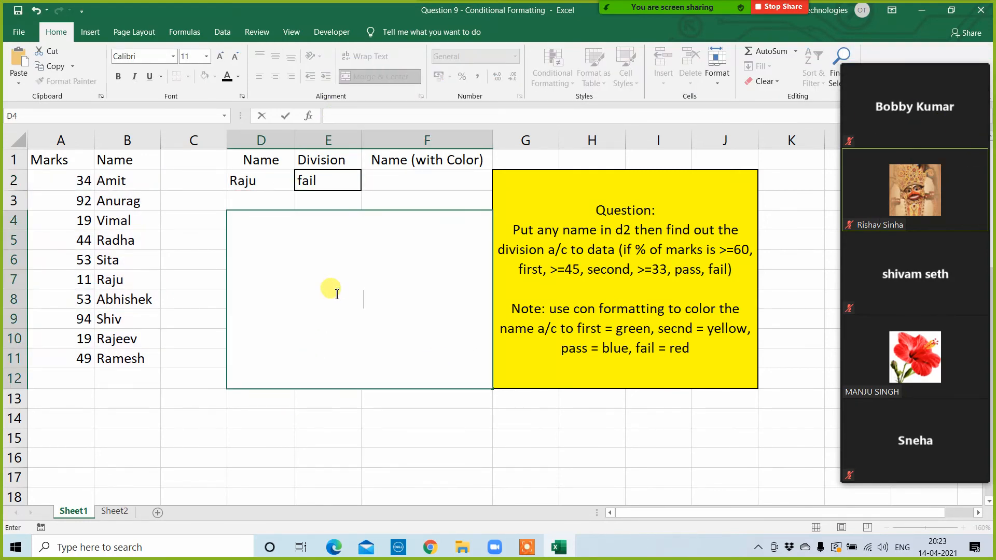
key("ctrl+v")
left_click(327, 438)
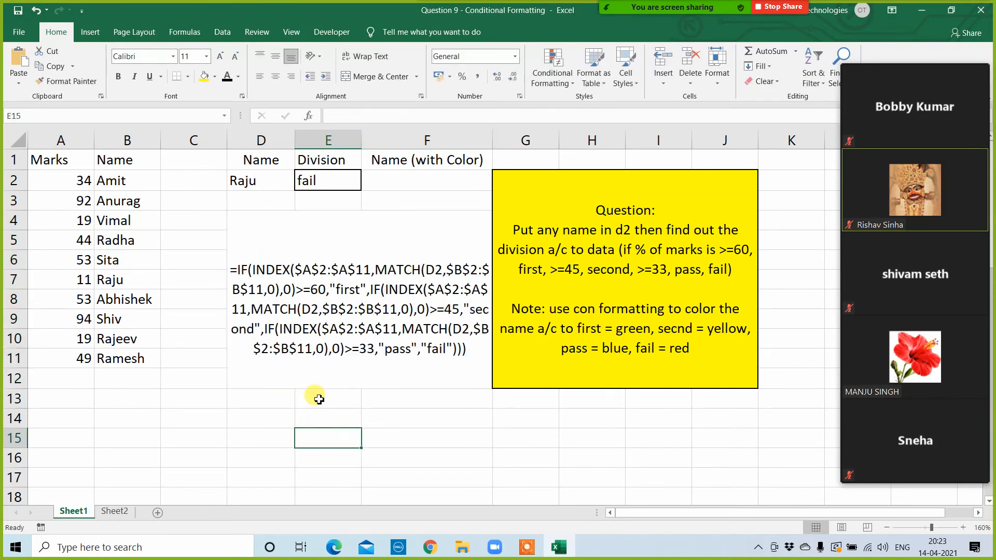
left_click(322, 382)
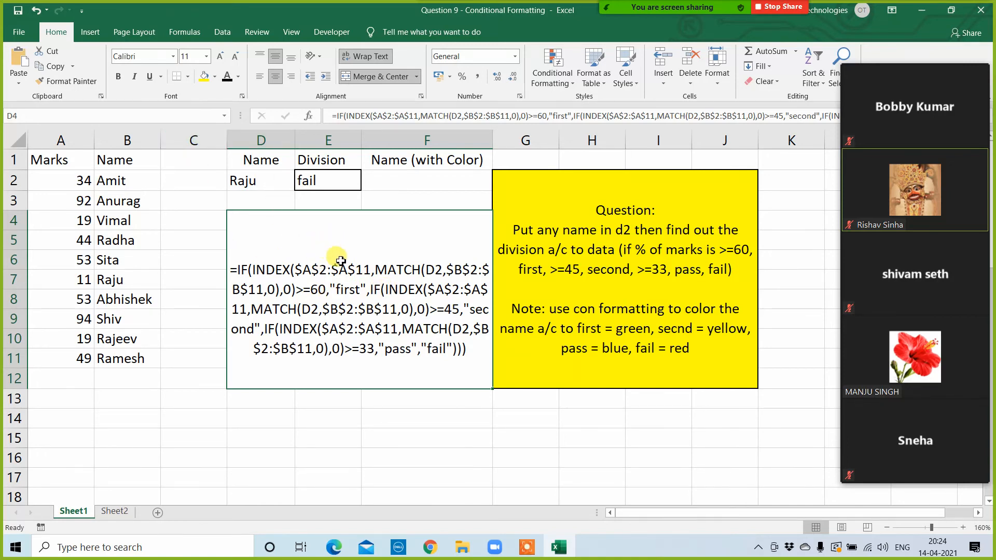
left_click(585, 317)
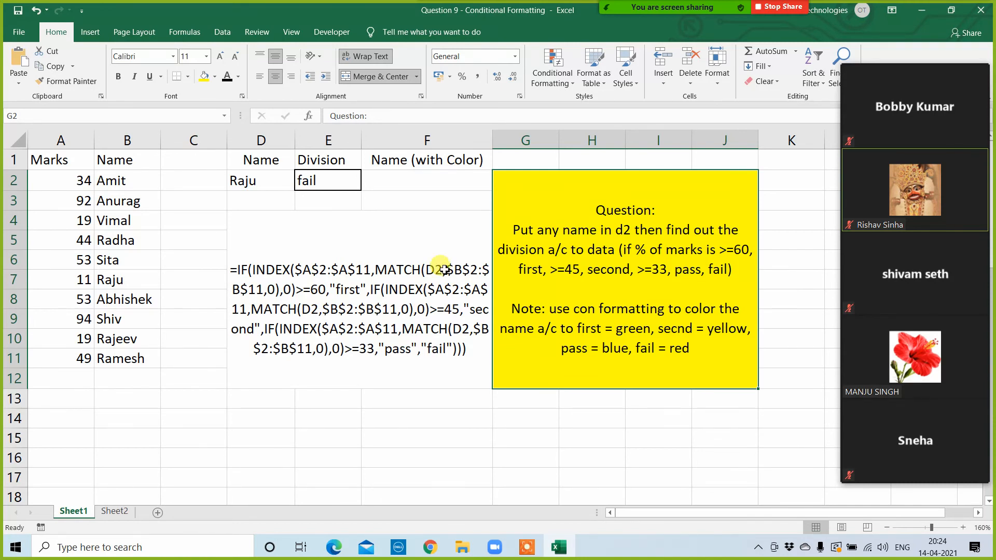
left_click(554, 66)
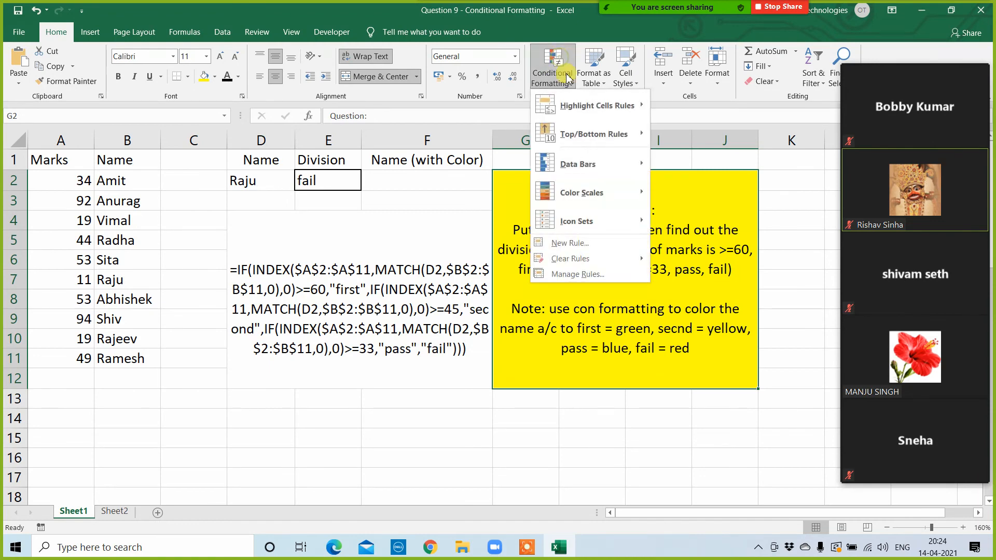
mouse_move(597, 108)
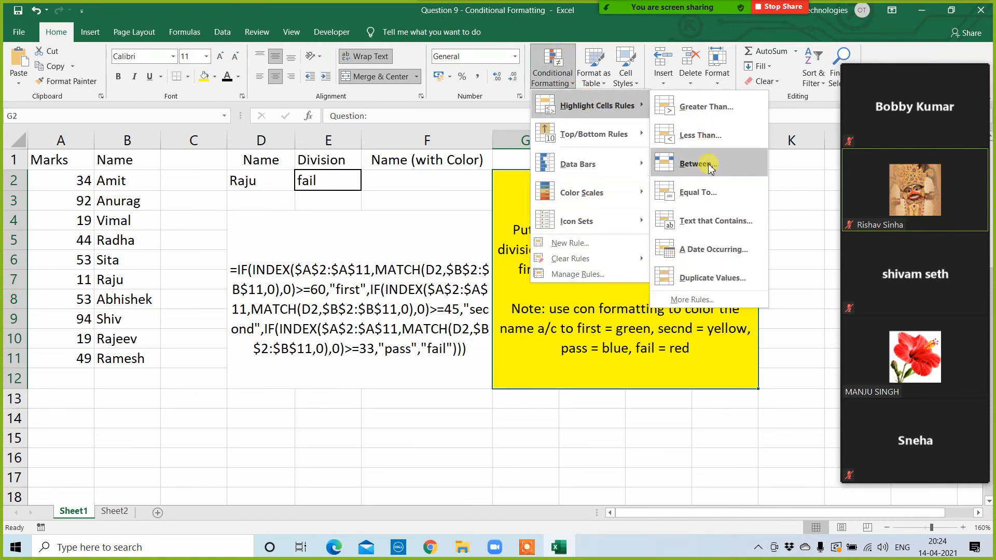
left_click(704, 196)
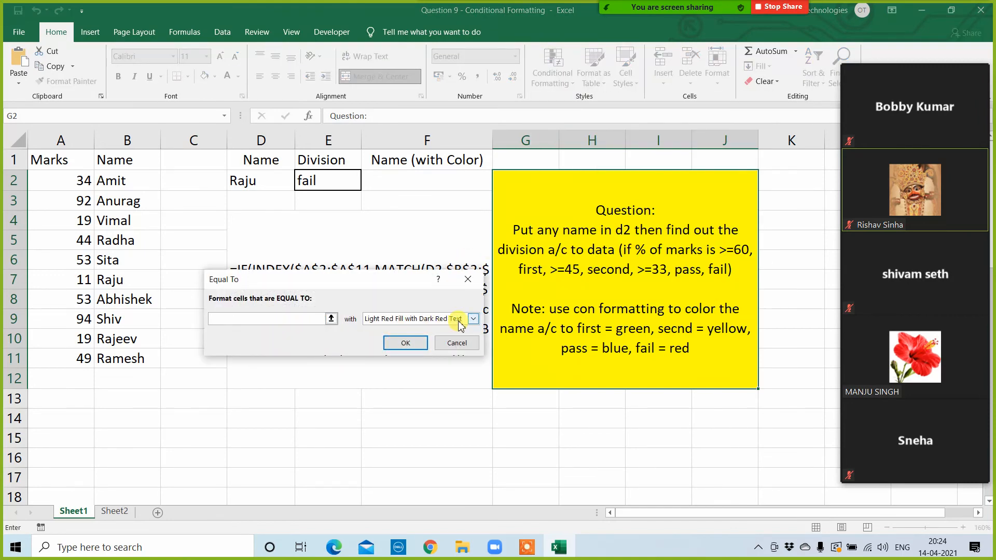
key("Escape")
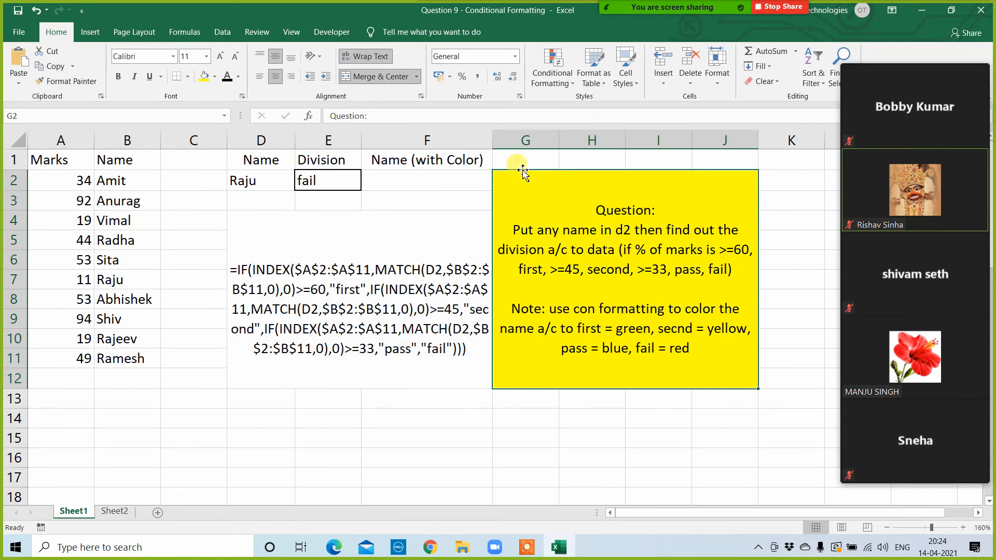
left_click(552, 68)
left_click(570, 274)
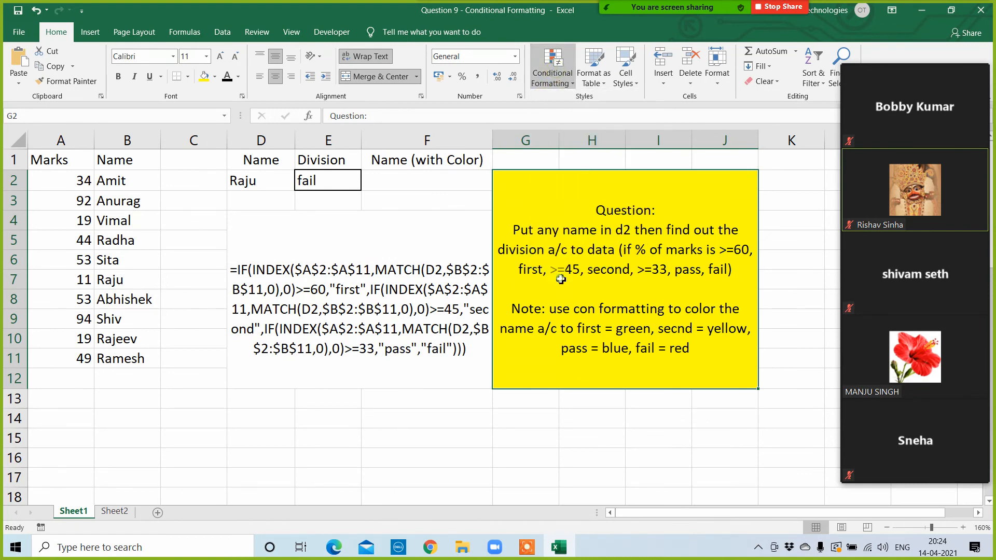
left_click(202, 273)
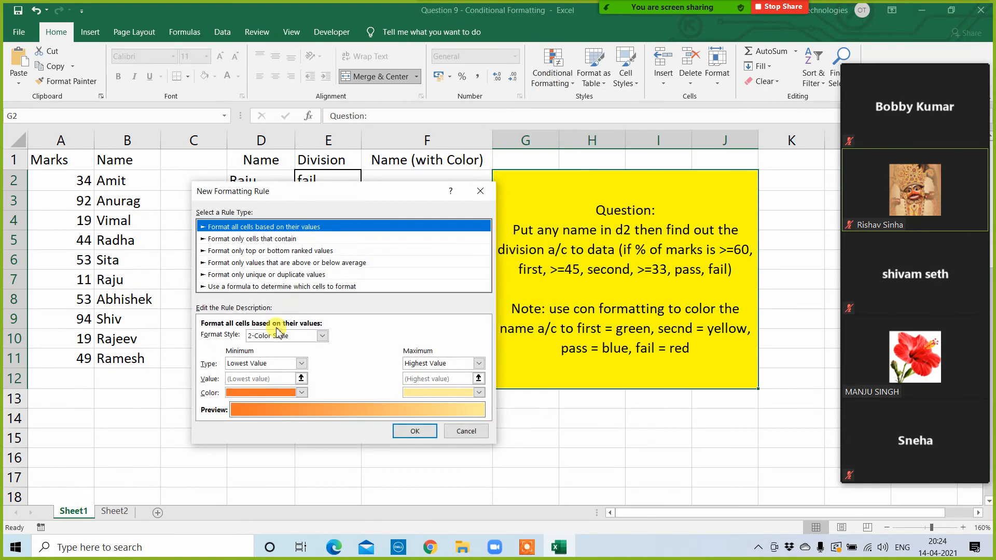
left_click(249, 286)
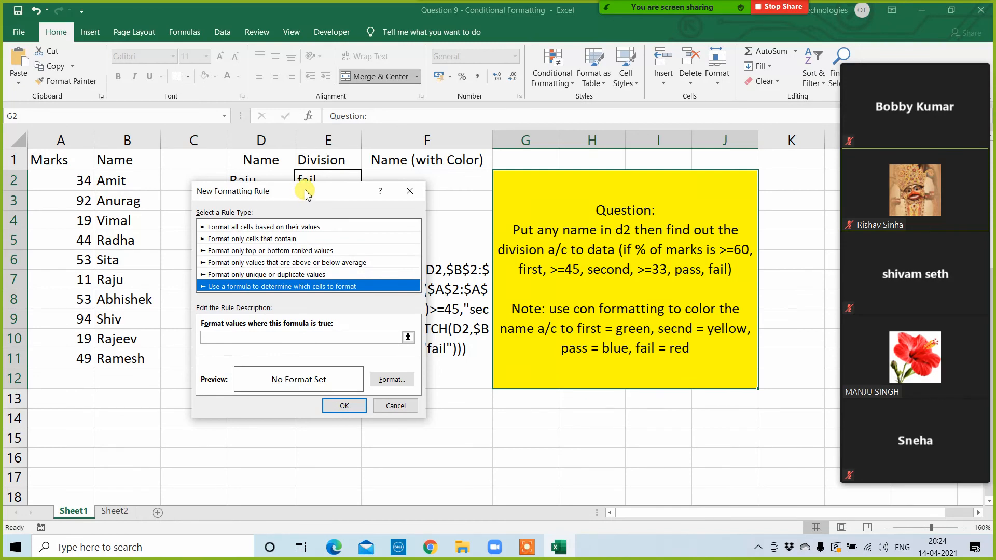
left_click_drag(306, 193, 364, 244)
key("Escape")
key("Escape")
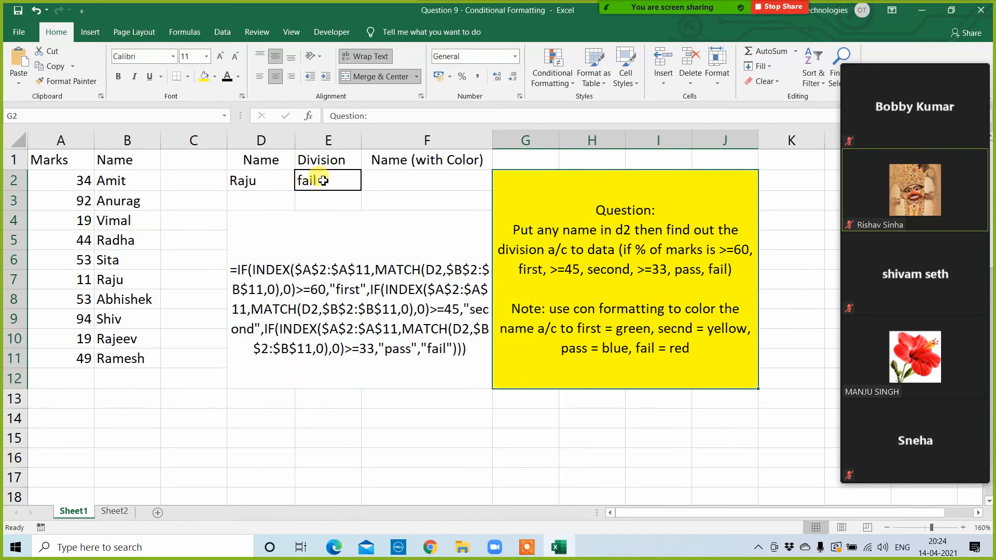
Step: Add a conditional formatting rule to the division cell E2 that fills it red when its value equals "fail"
left_click(561, 70)
mouse_move(596, 106)
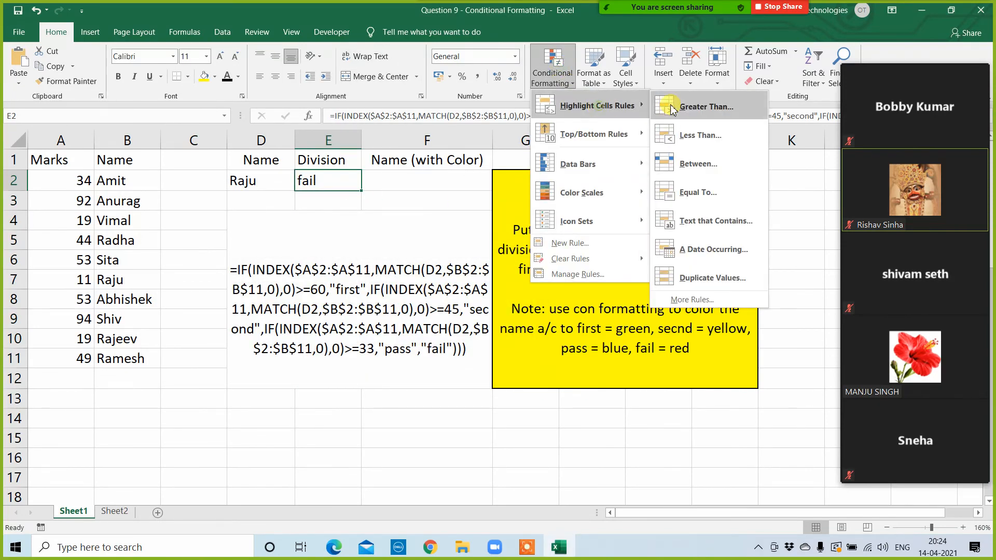
left_click(695, 193)
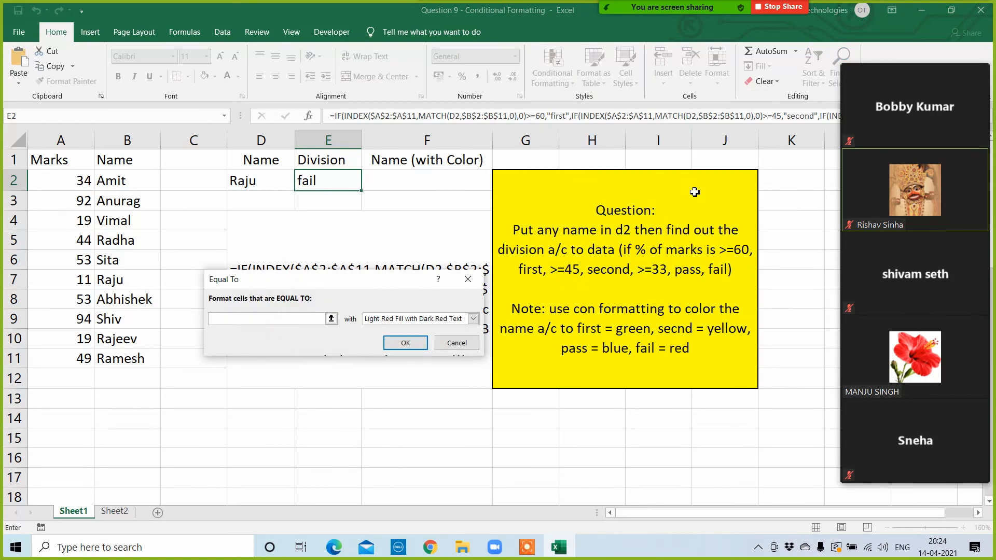
type("fail")
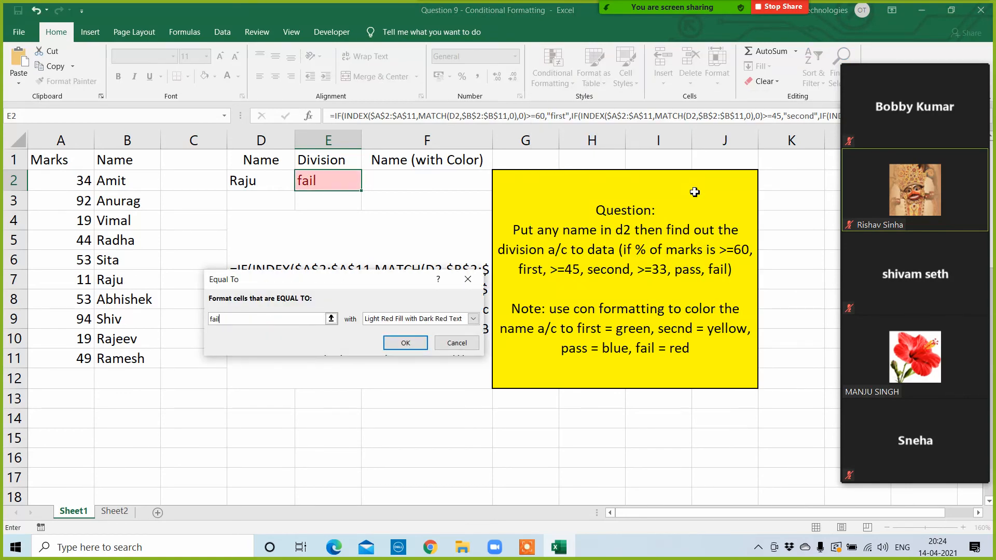
left_click(473, 319)
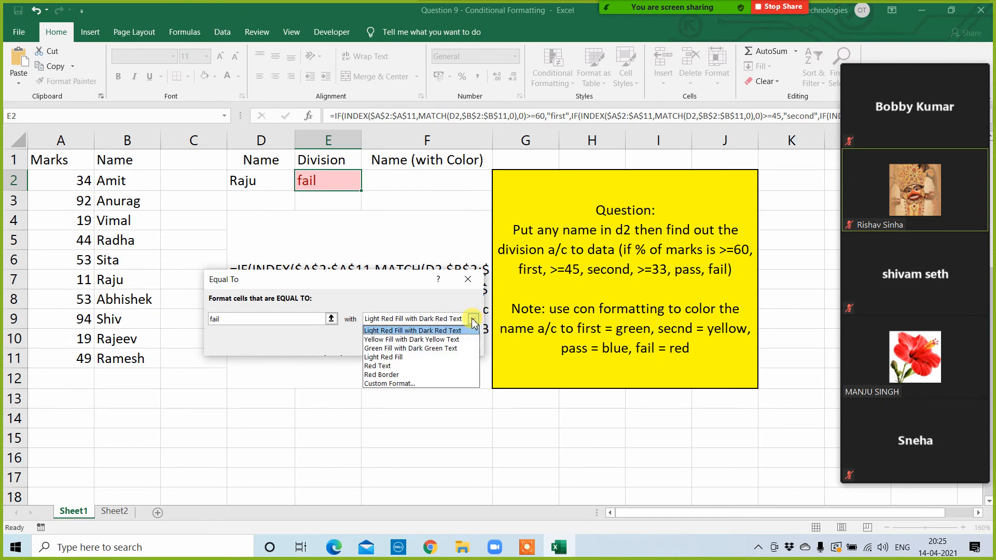
left_click(425, 384)
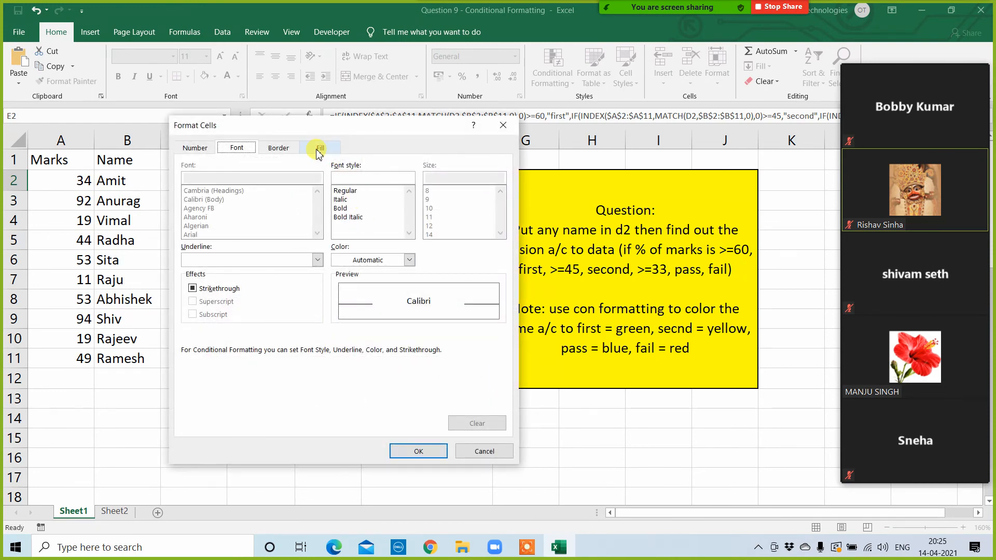
left_click(318, 146)
left_click(204, 270)
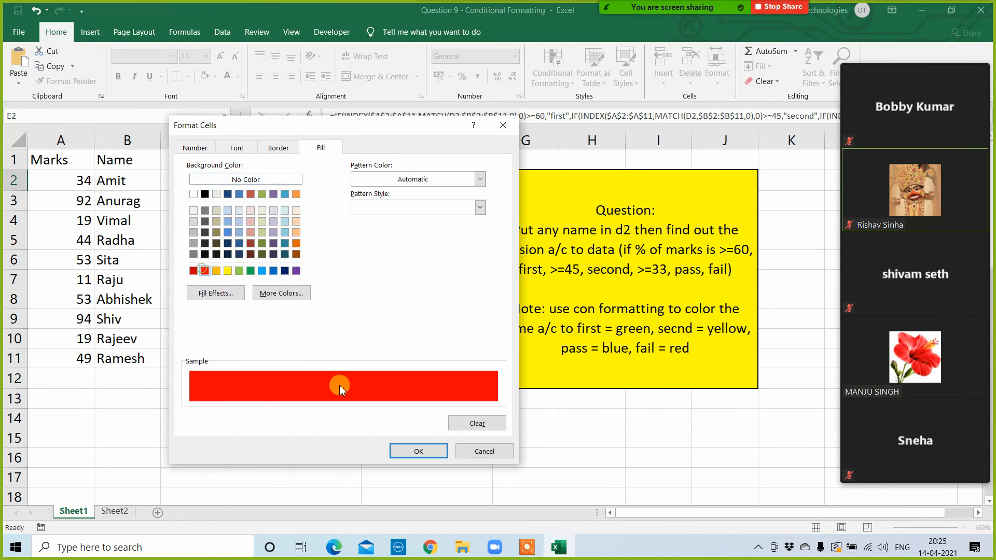
left_click(406, 451)
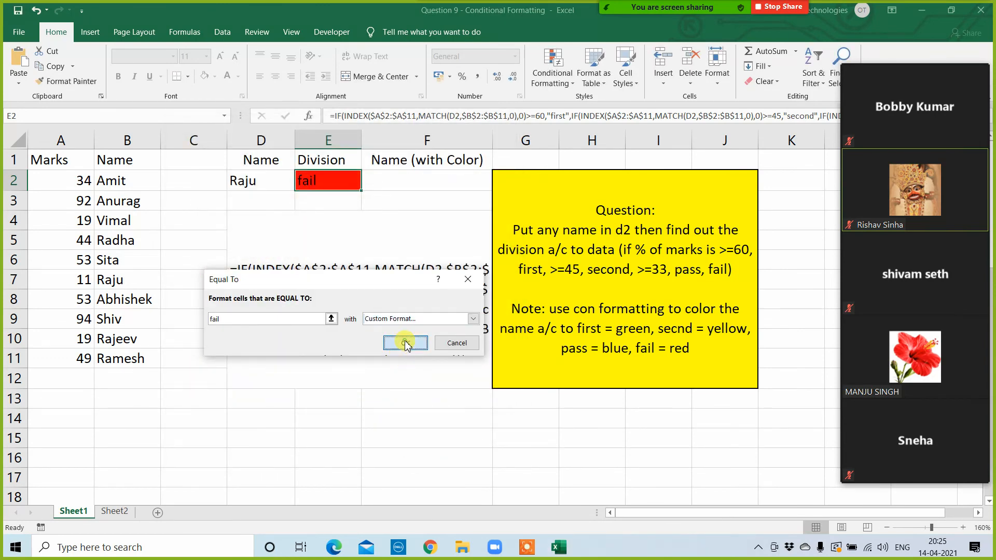
left_click(406, 404)
left_click(376, 414)
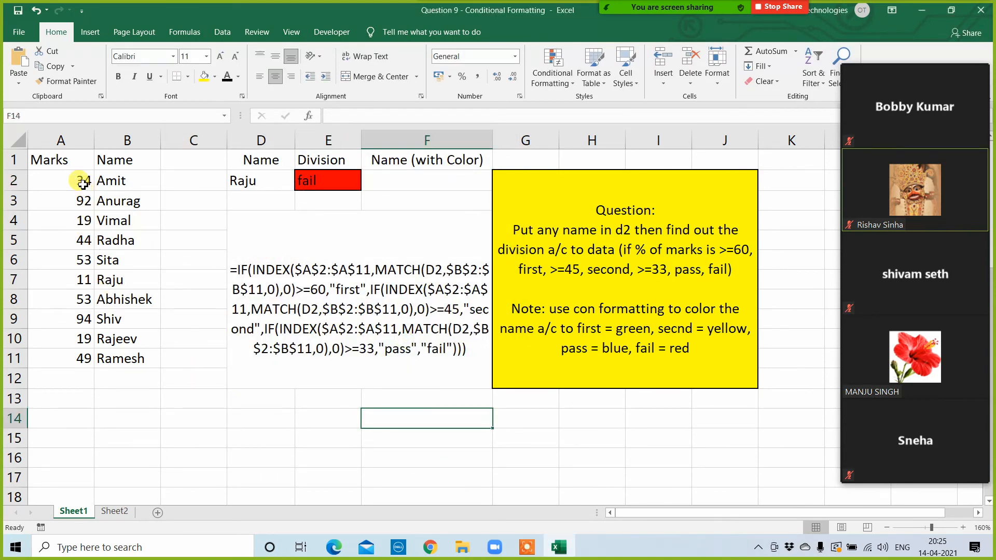
Step: Copy the student name from B2 into the lookup cell D2
left_click(109, 177)
key("ctrl+c")
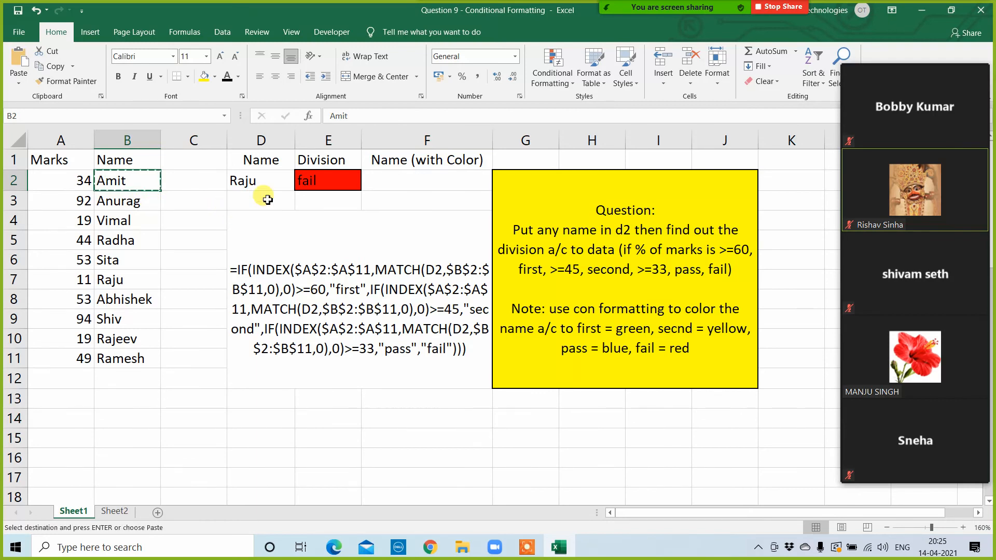
left_click(254, 186)
key("ctrl+v")
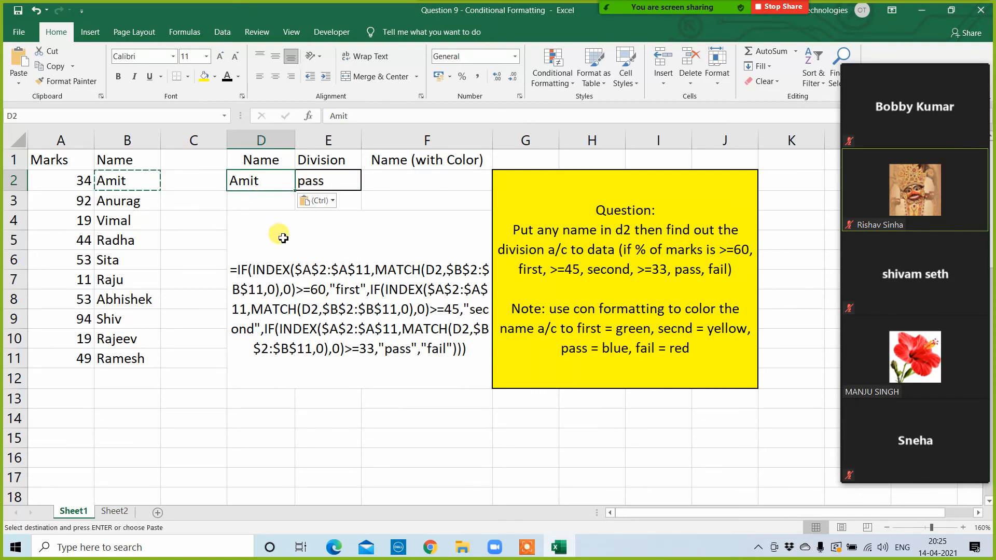
Step: Add an Equal To conditional formatting rule to E2 that gives the value "pass" a custom blue fill
left_click(329, 183)
left_click(553, 71)
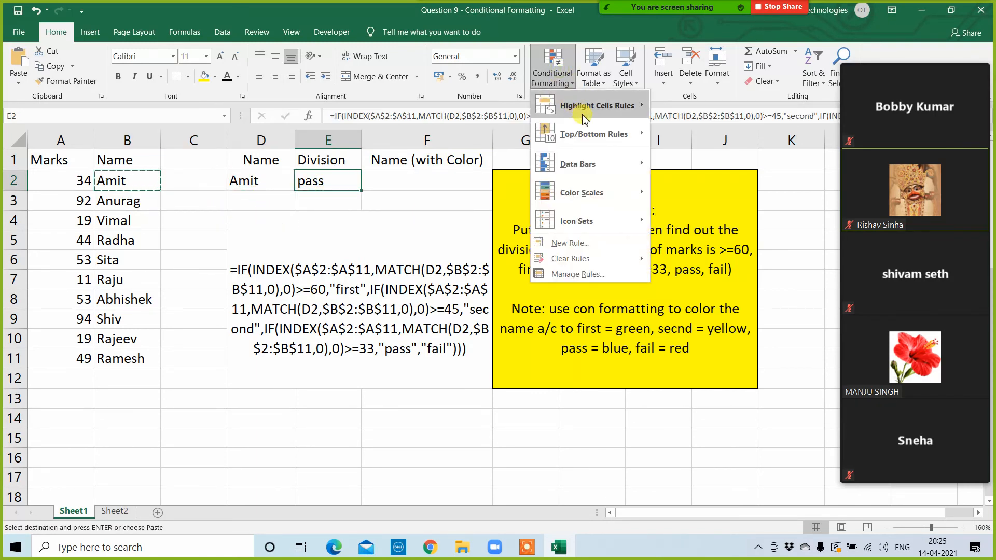
mouse_move(592, 106)
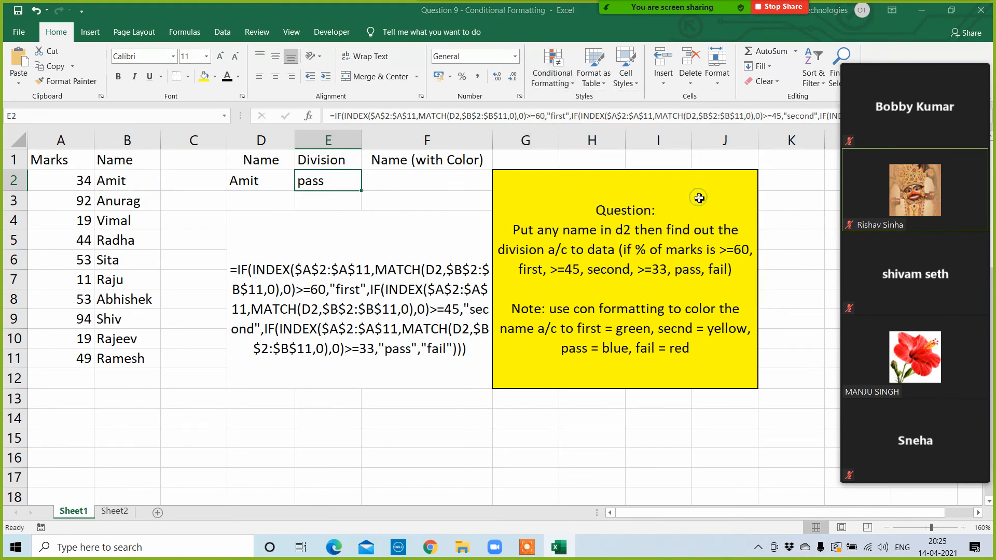
left_click(699, 196)
type("pass")
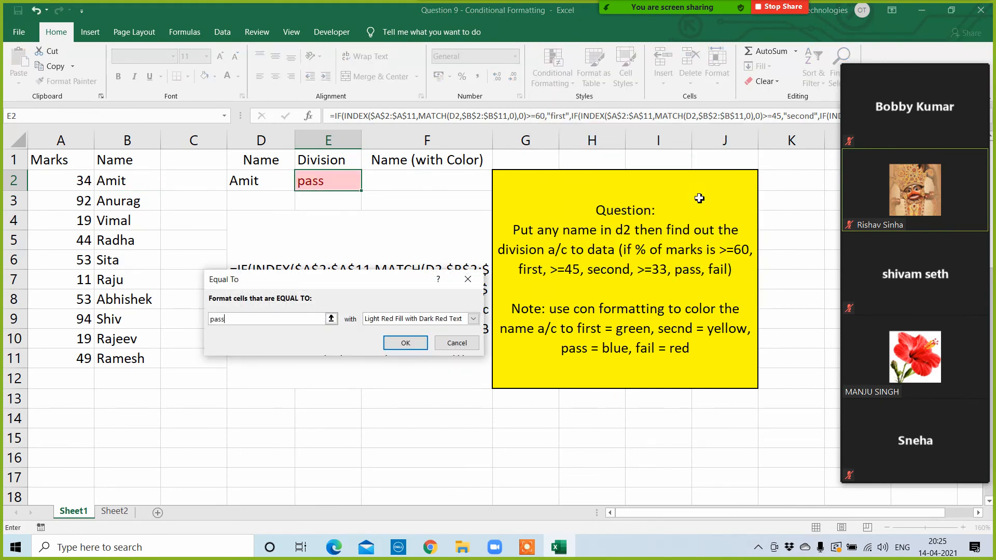
left_click(477, 323)
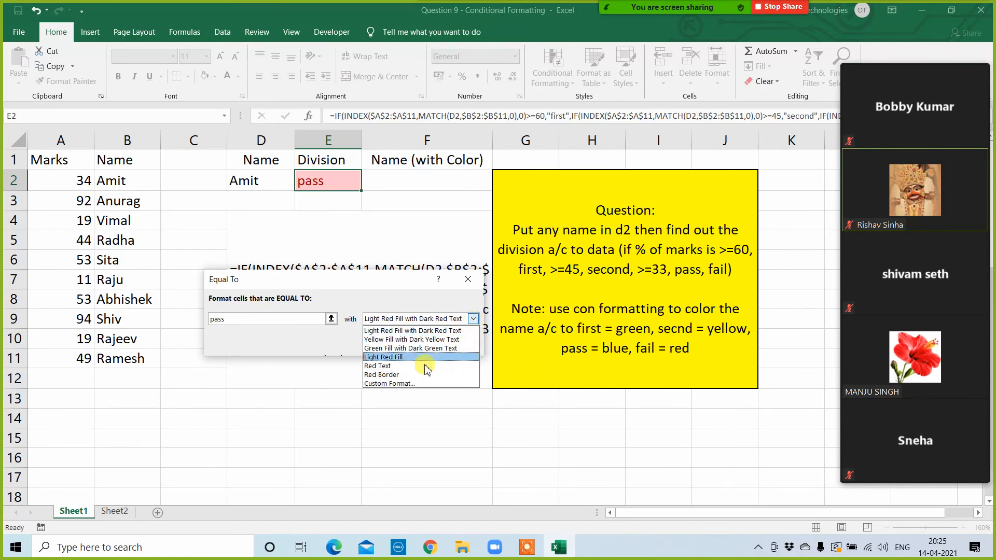
left_click(400, 384)
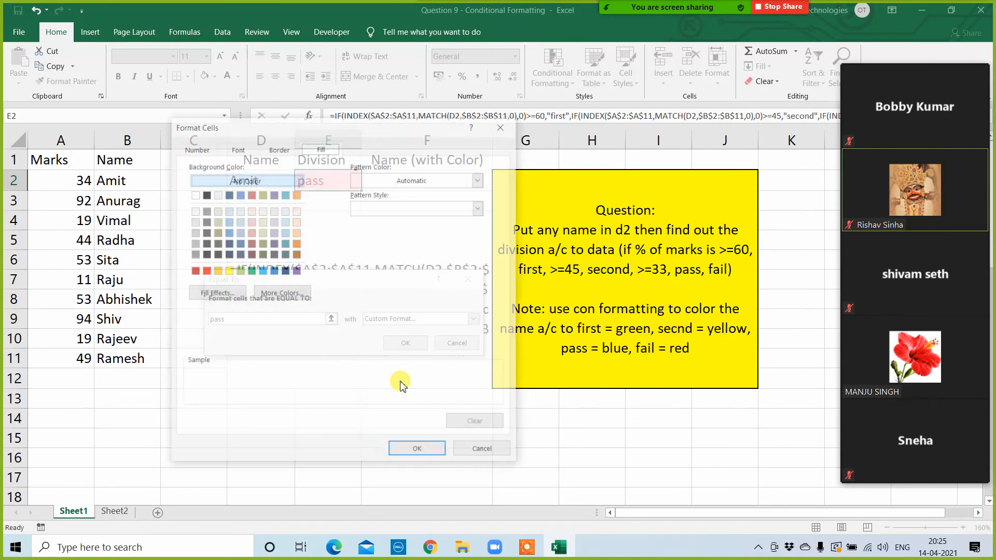
left_click(262, 270)
left_click(429, 452)
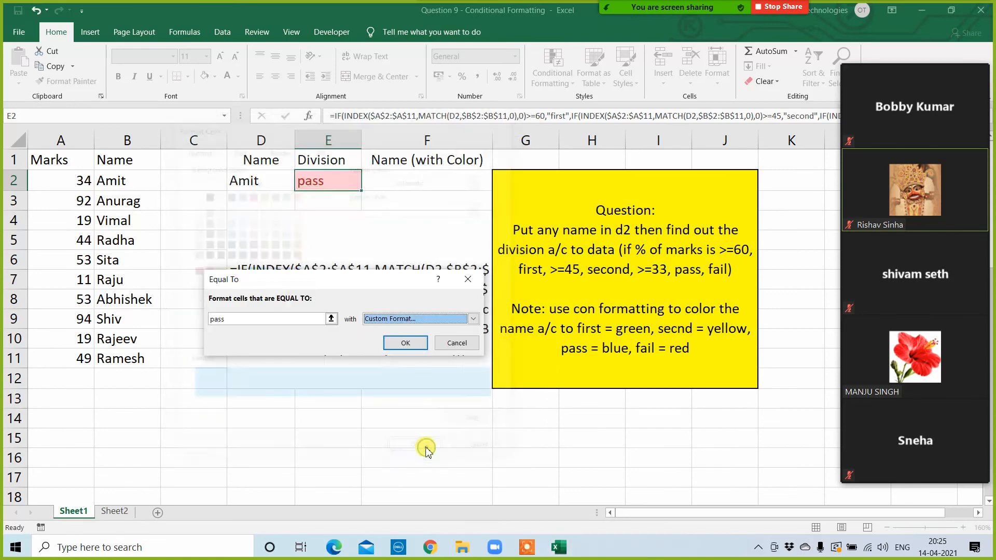
left_click(403, 343)
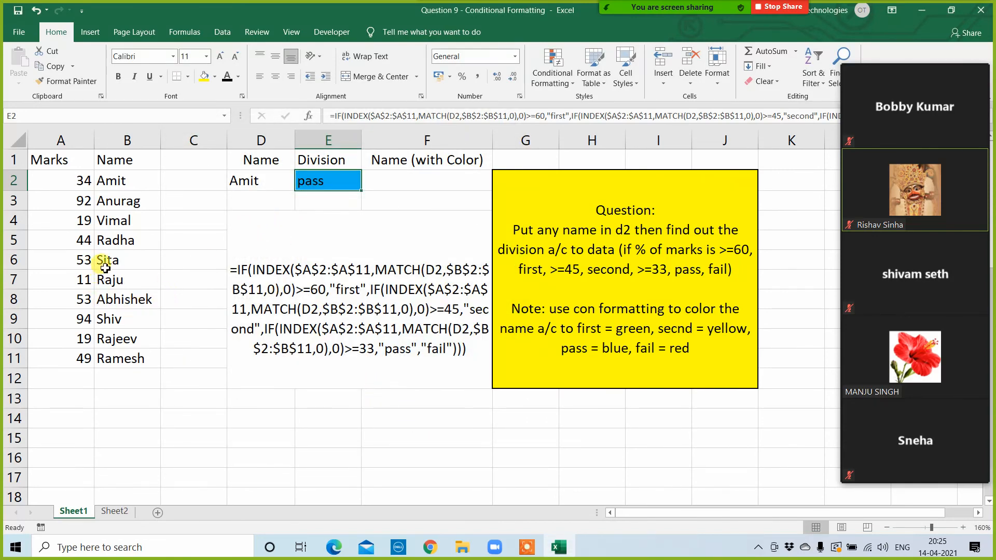
Step: Copy the student name from B6 into the lookup cell D2
left_click(60, 261)
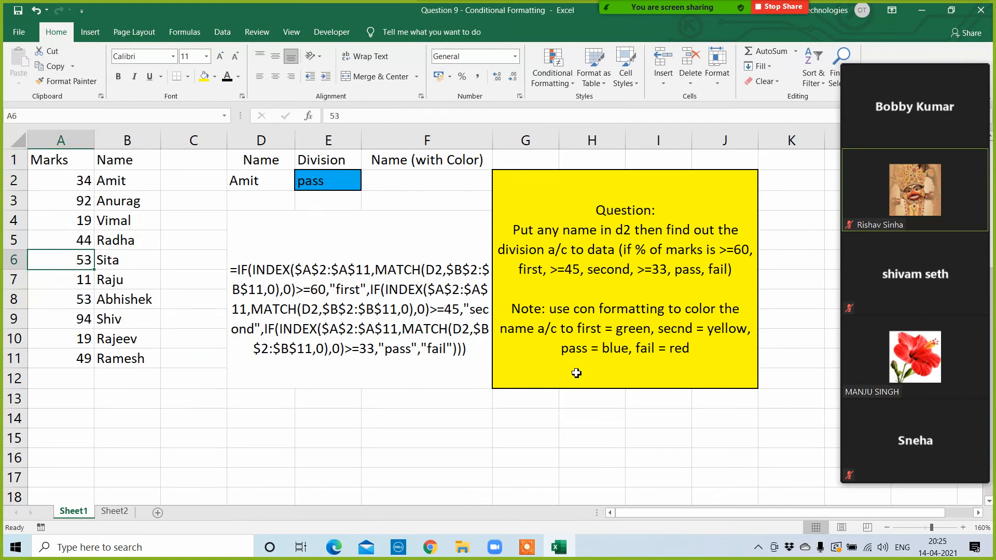
key("ctrl+c")
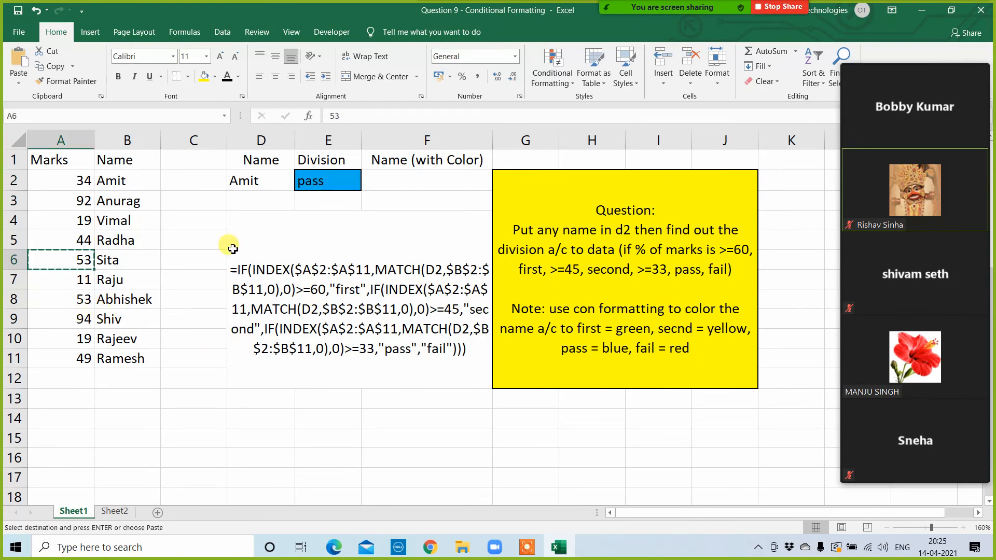
left_click(123, 261)
key("ctrl+c")
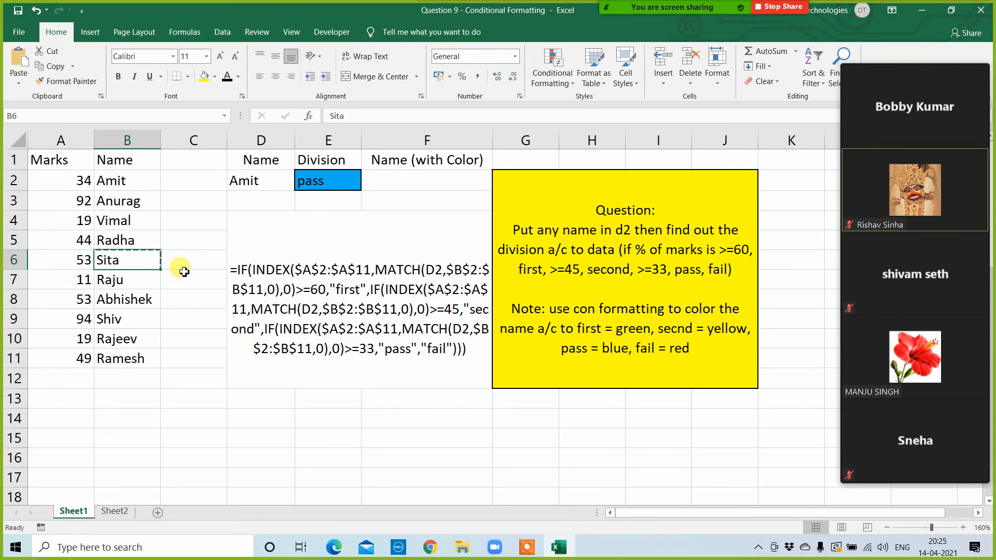
left_click(249, 190)
key("ctrl+v")
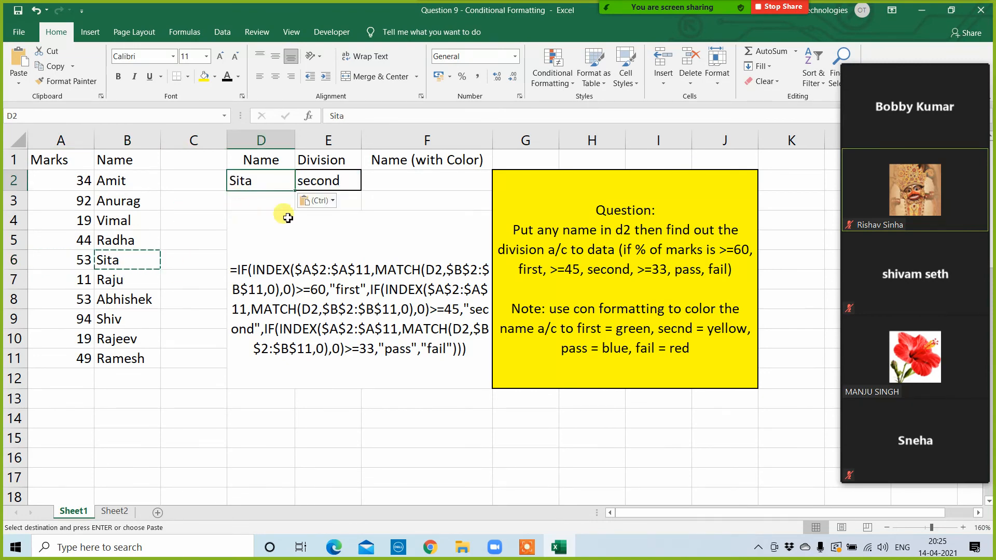
left_click(325, 176)
left_click(551, 76)
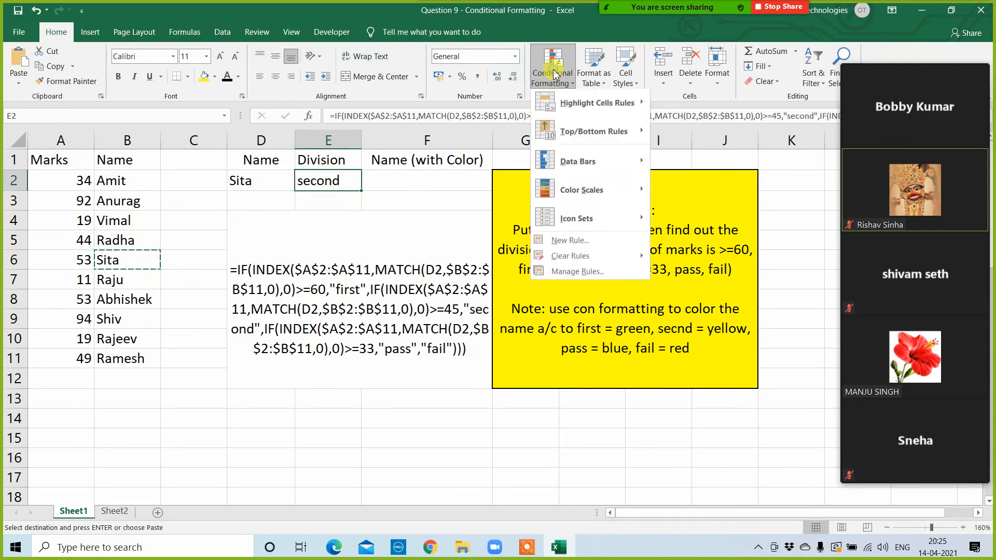
mouse_move(589, 264)
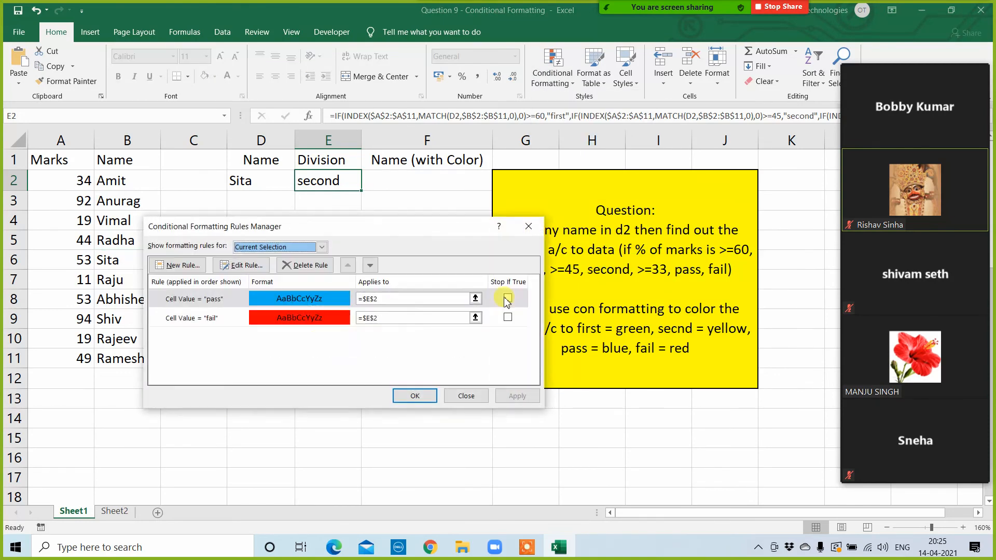
left_click(195, 266)
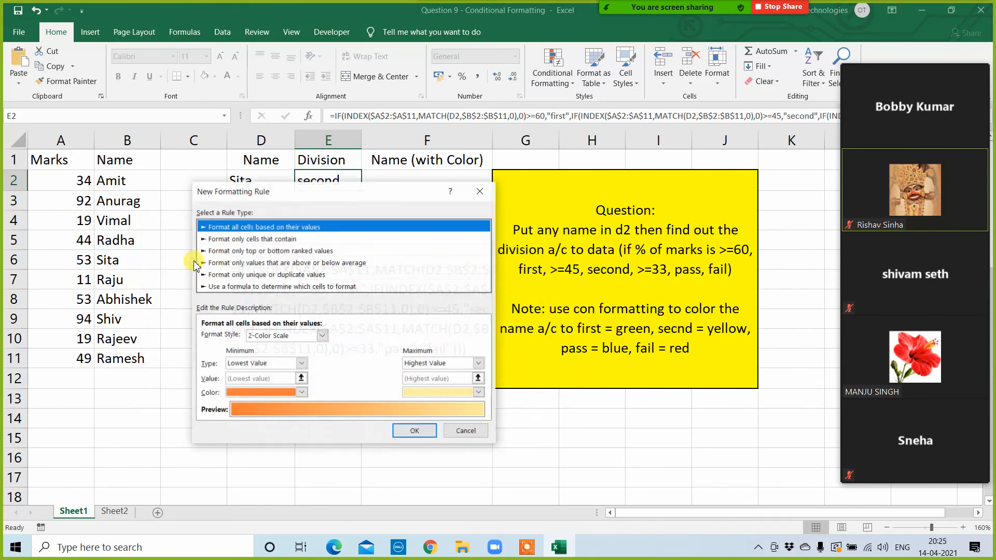
key("Escape")
key("Escape")
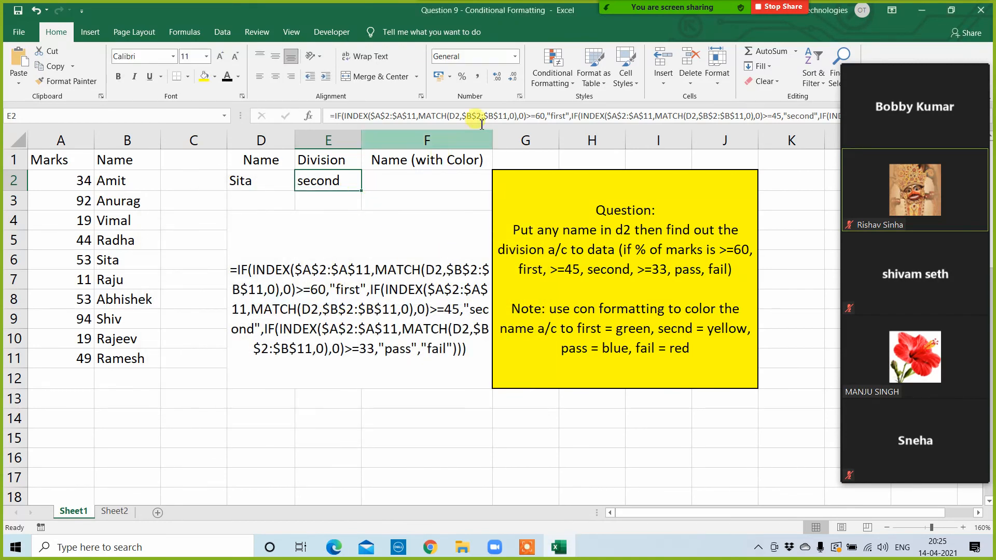
Step: Add an Equal To conditional formatting rule to E2 that gives the value "second" a custom yellow fill
left_click(552, 73)
mouse_move(605, 105)
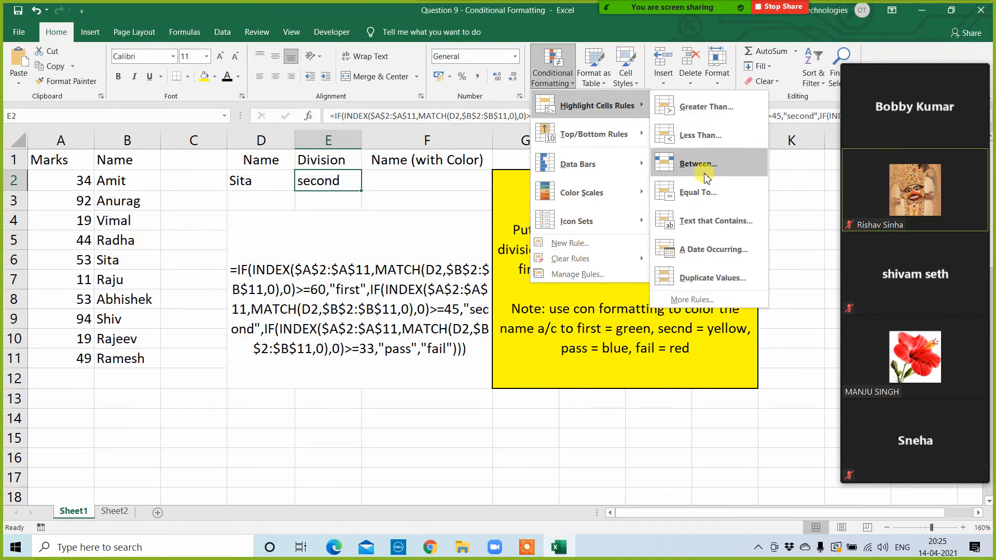
left_click(706, 192)
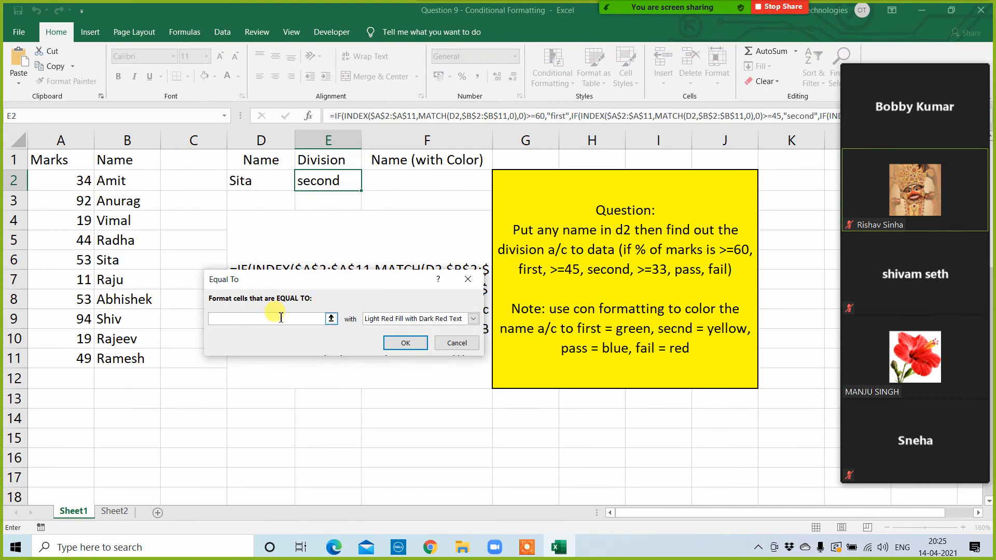
type("second")
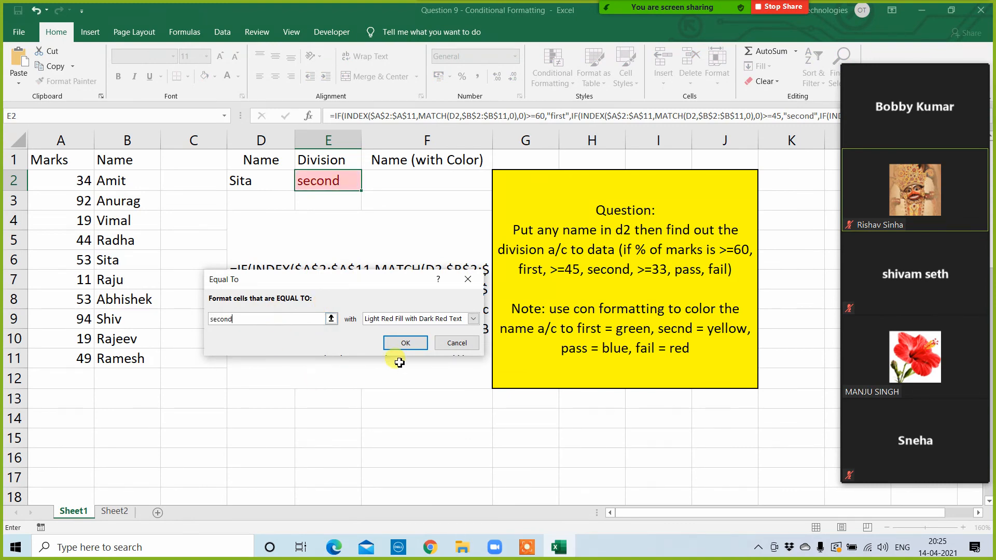
left_click(473, 319)
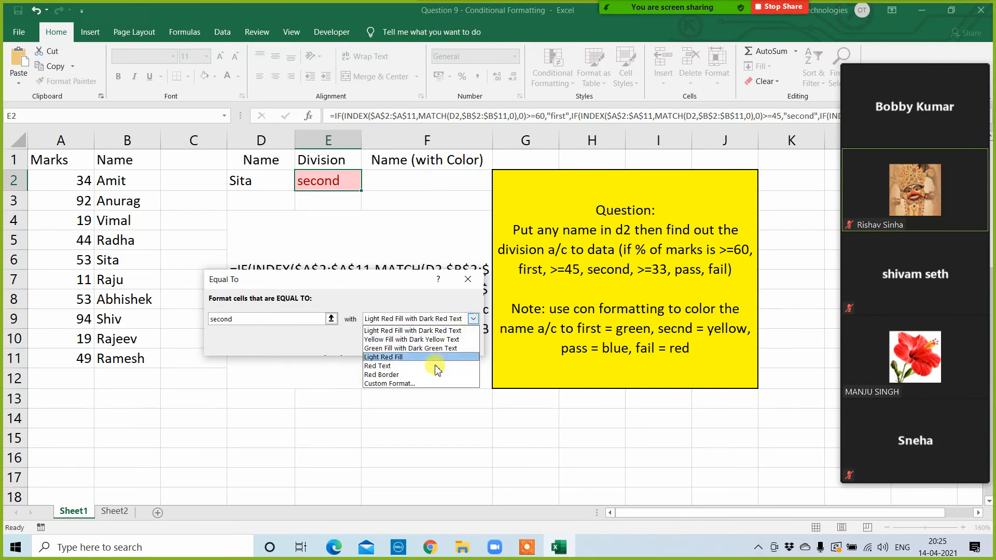
left_click(414, 383)
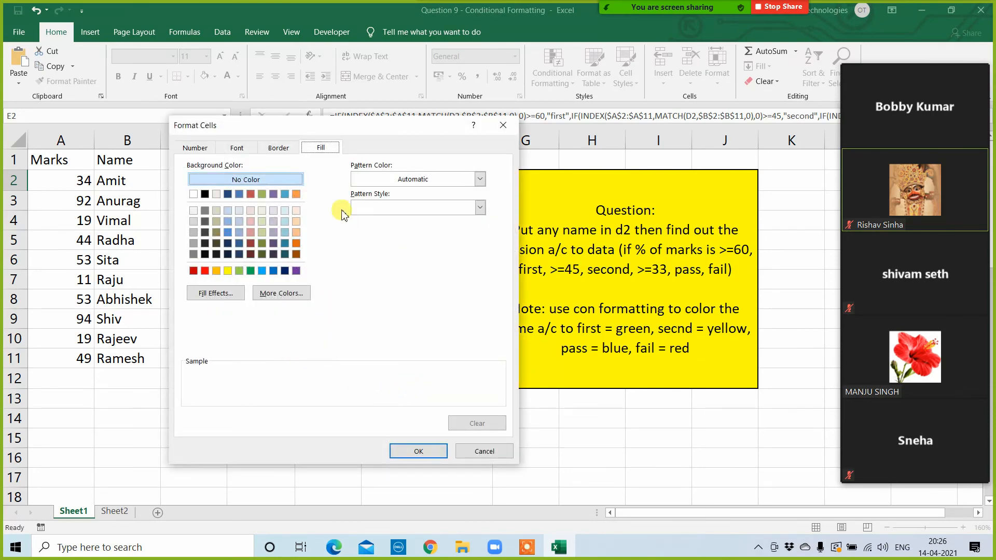
left_click_drag(371, 127, 387, 200)
left_click_drag(481, 187, 596, 165)
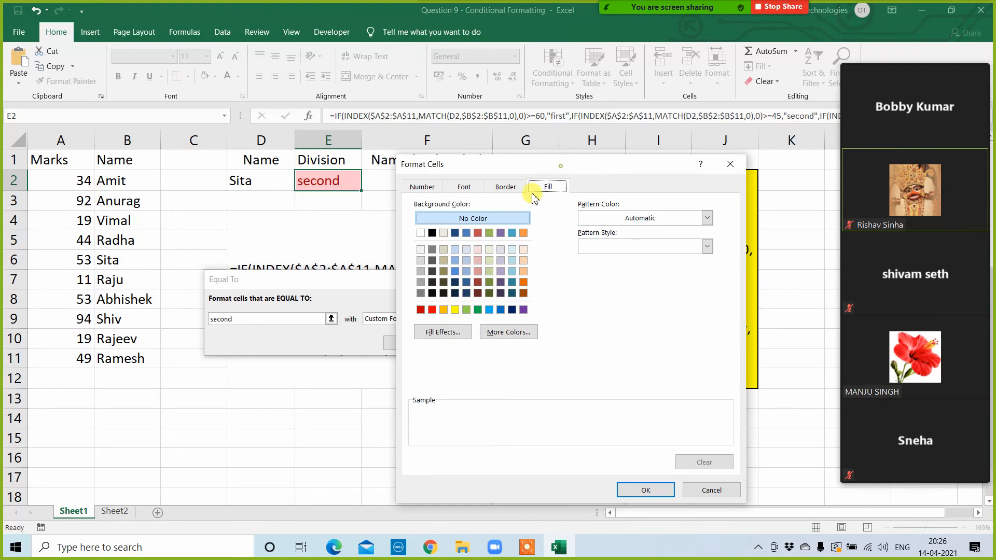
left_click_drag(562, 171, 551, 128)
left_click(443, 267)
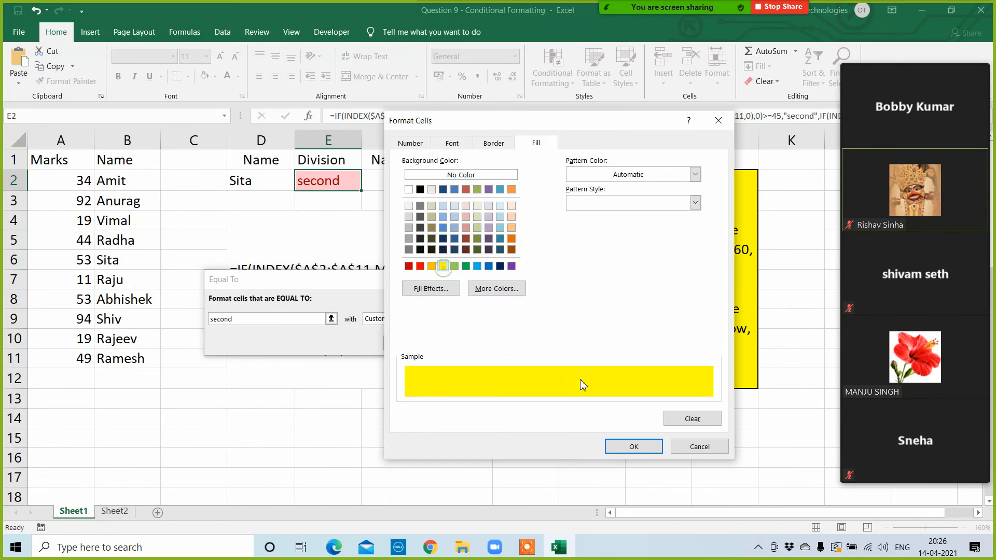
left_click(633, 447)
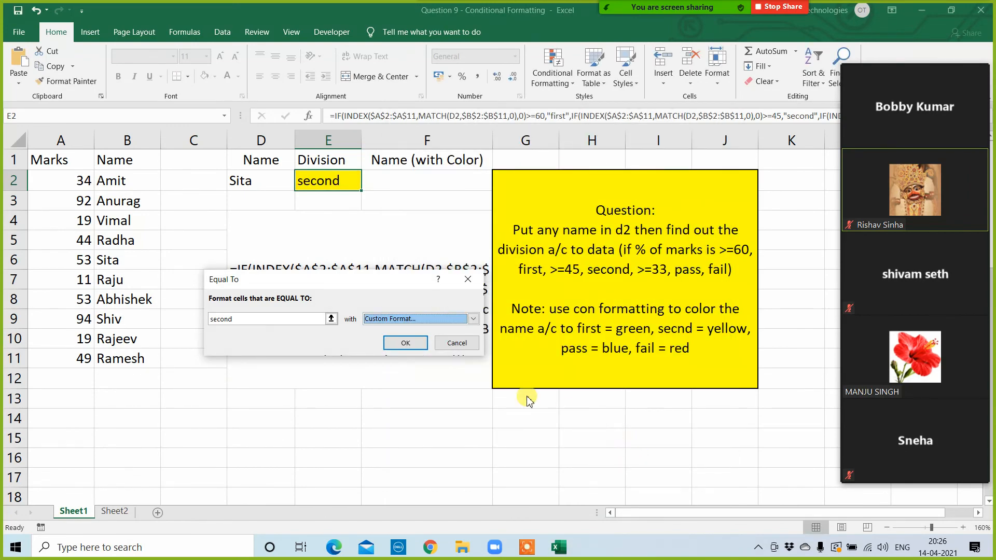
left_click(406, 343)
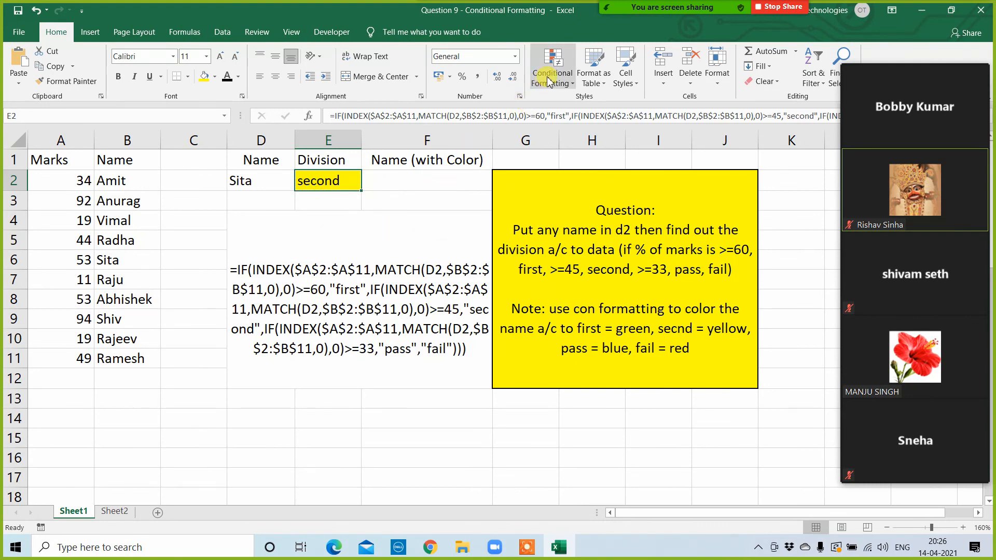
Step: Give the division cell E2 a regular standard green fill as the base colour for "first"
left_click(215, 77)
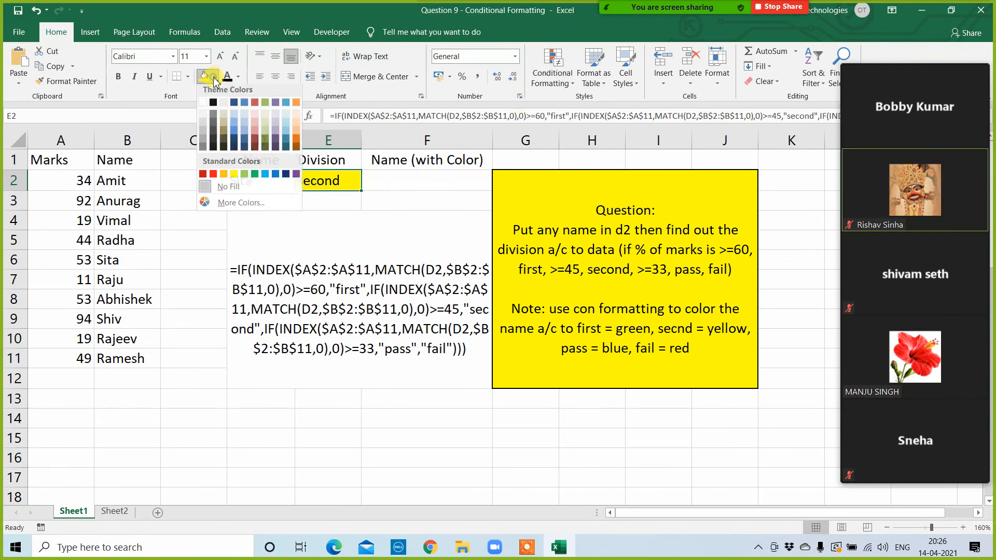
left_click(255, 179)
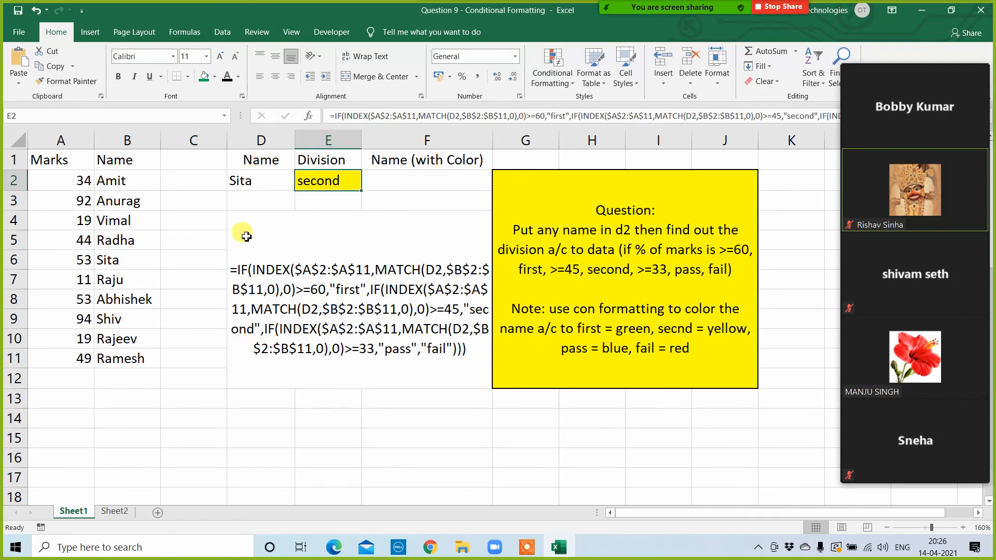
left_click(240, 397)
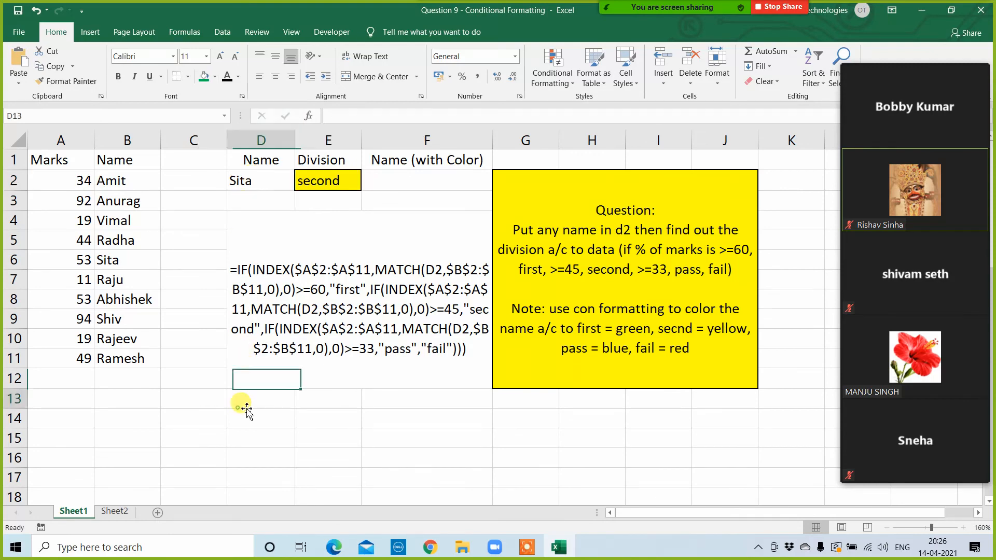
Step: Copy the student name from B3 into the lookup cell D2 and check the division cell E2
left_click(123, 201)
left_click(252, 183)
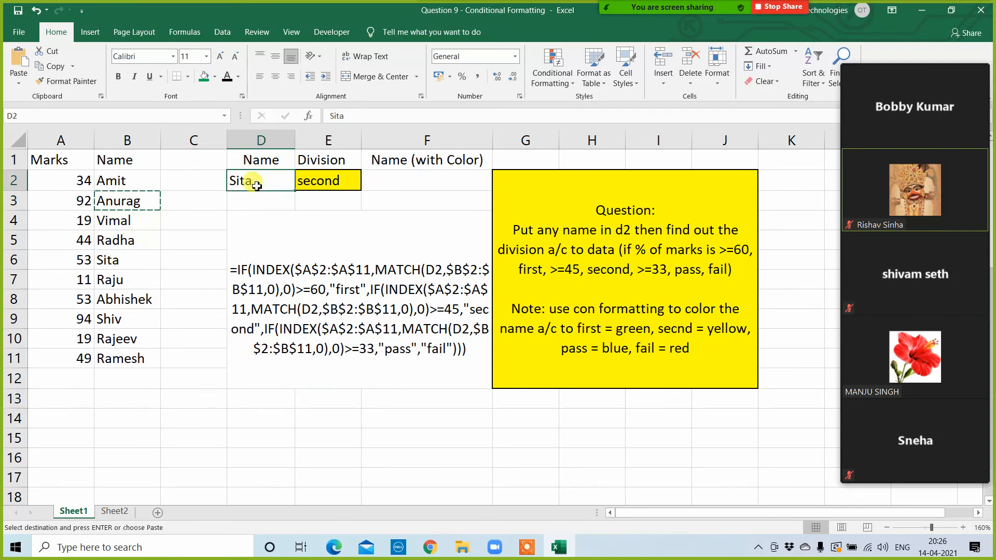
type("Anurag")
left_click(279, 394)
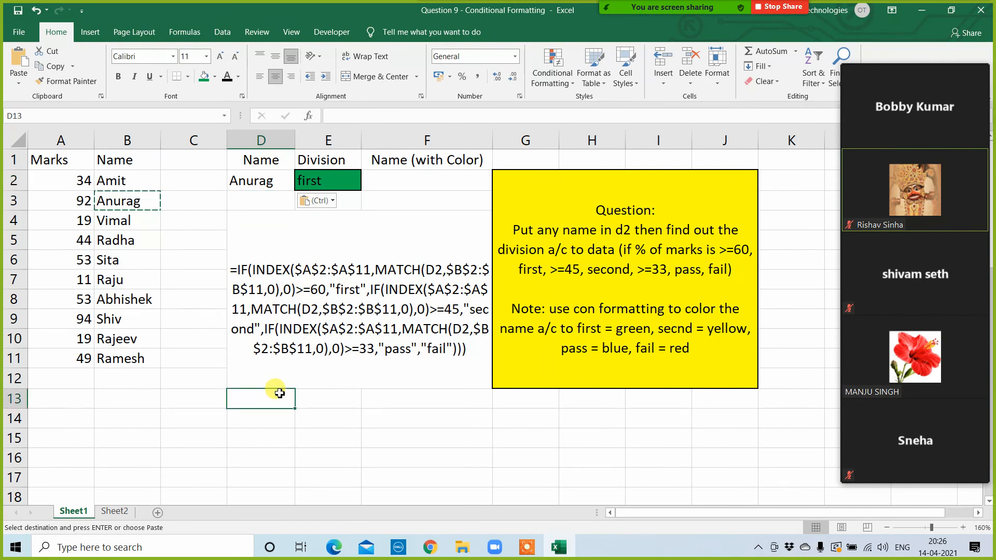
left_click(324, 179)
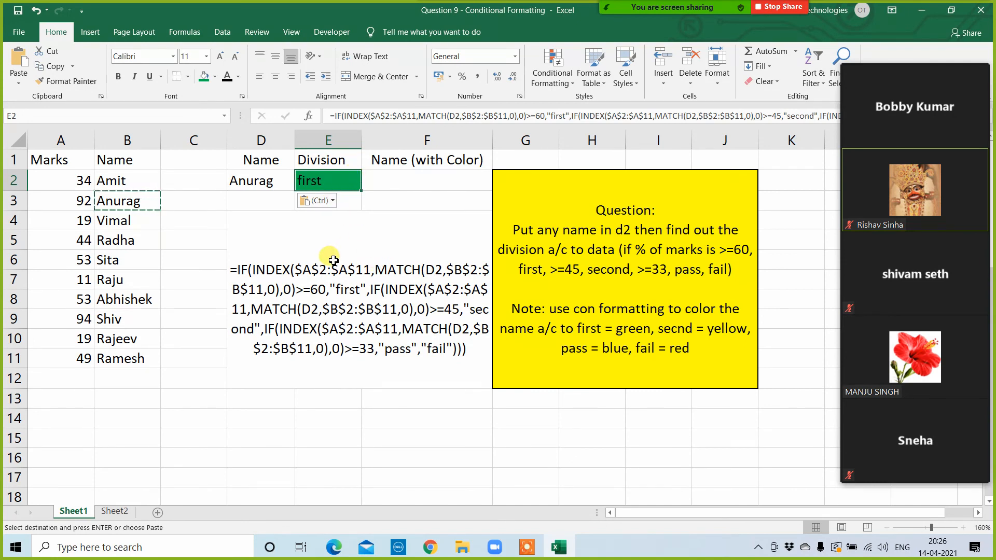
left_click(252, 187)
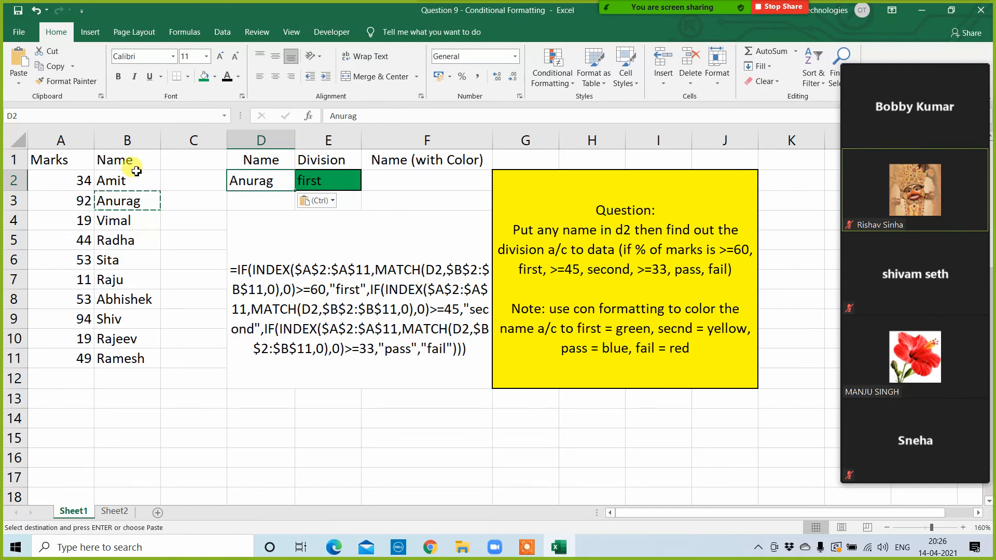
left_click_drag(131, 180, 123, 358)
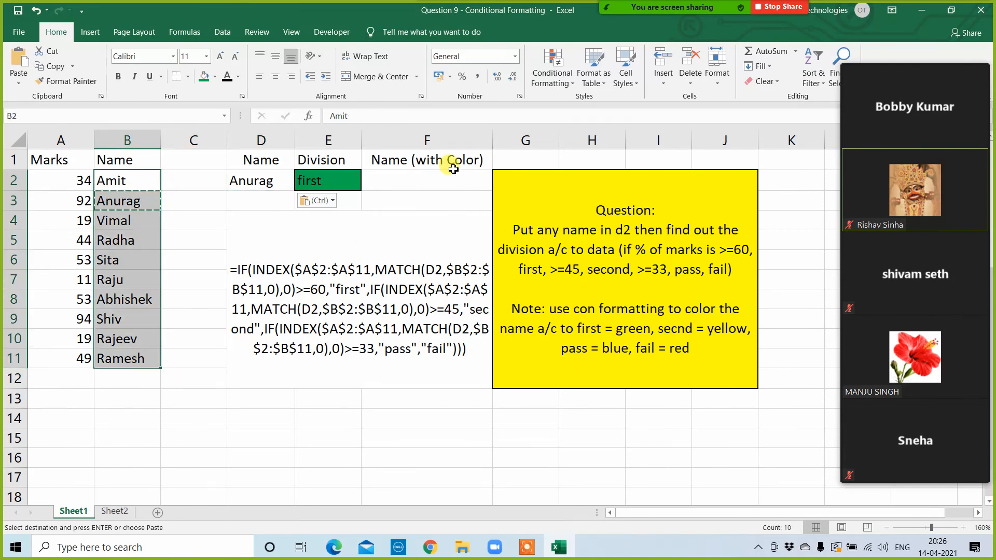
left_click(567, 65)
mouse_move(583, 105)
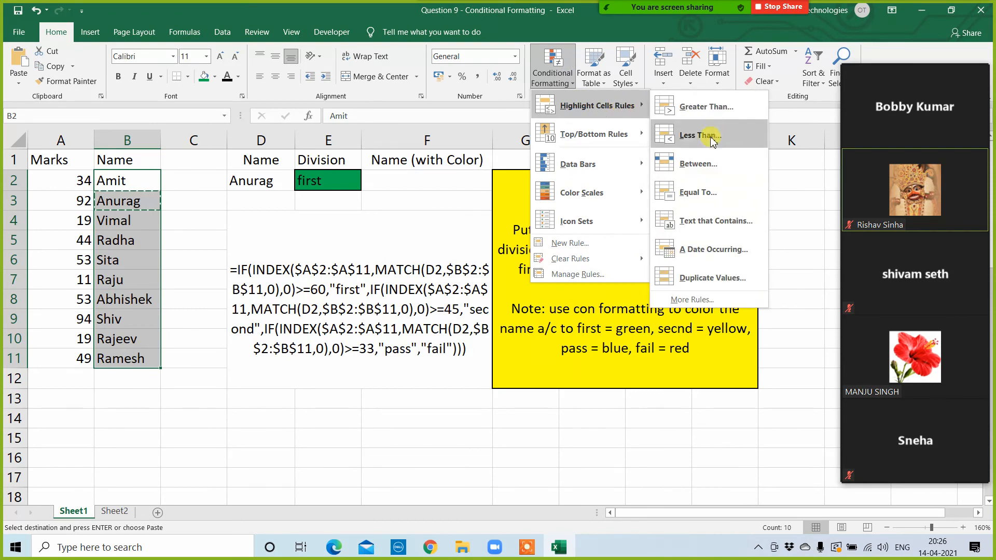
left_click(698, 191)
type("s")
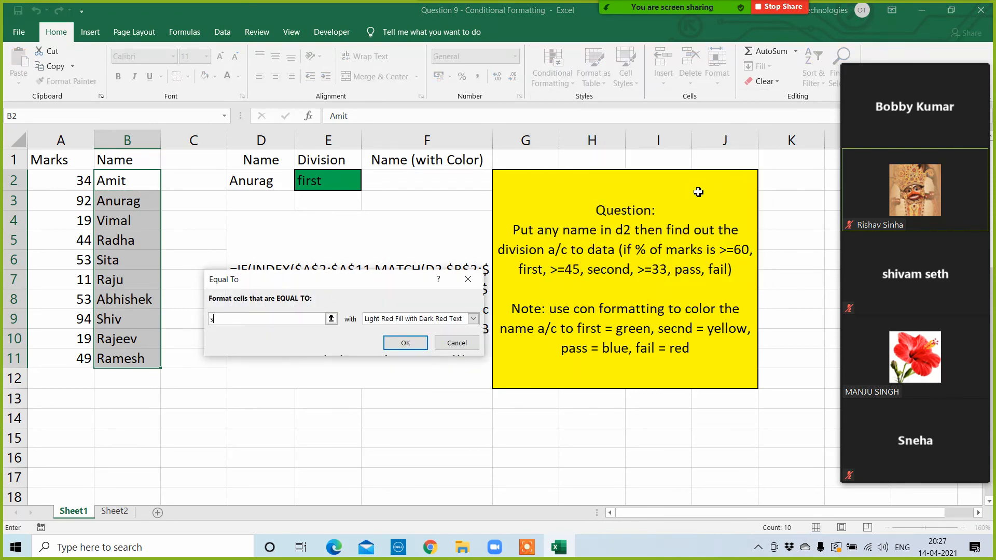
type("ita")
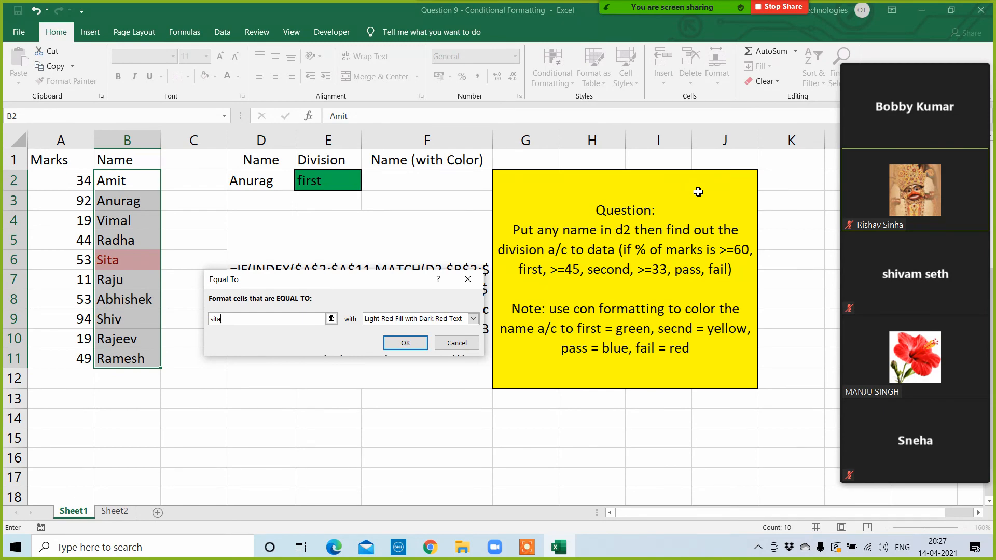
key("Escape")
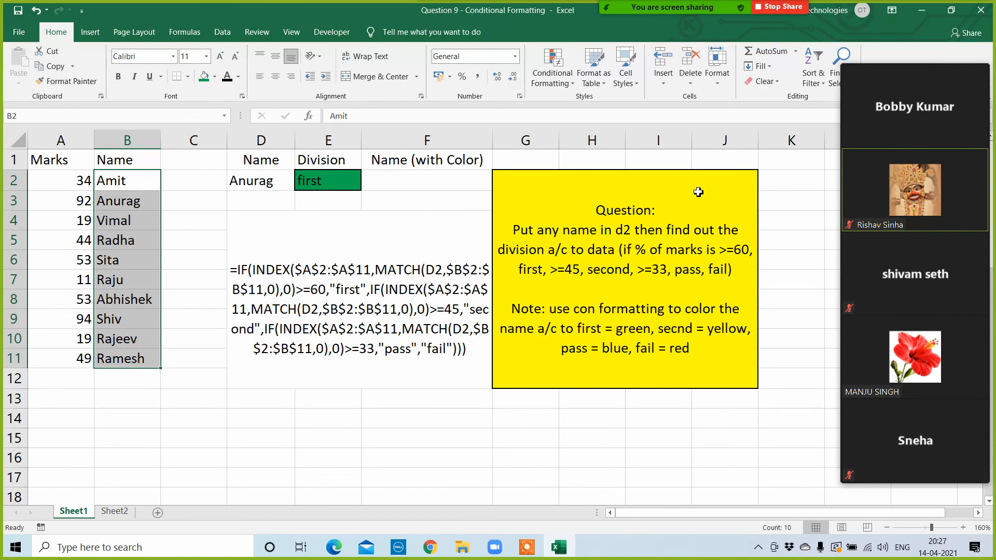
Step: Close the Question 9 workbook without saving and open the "Question 10 - Conditional Formatting" workbook
left_click(982, 15)
left_click(495, 295)
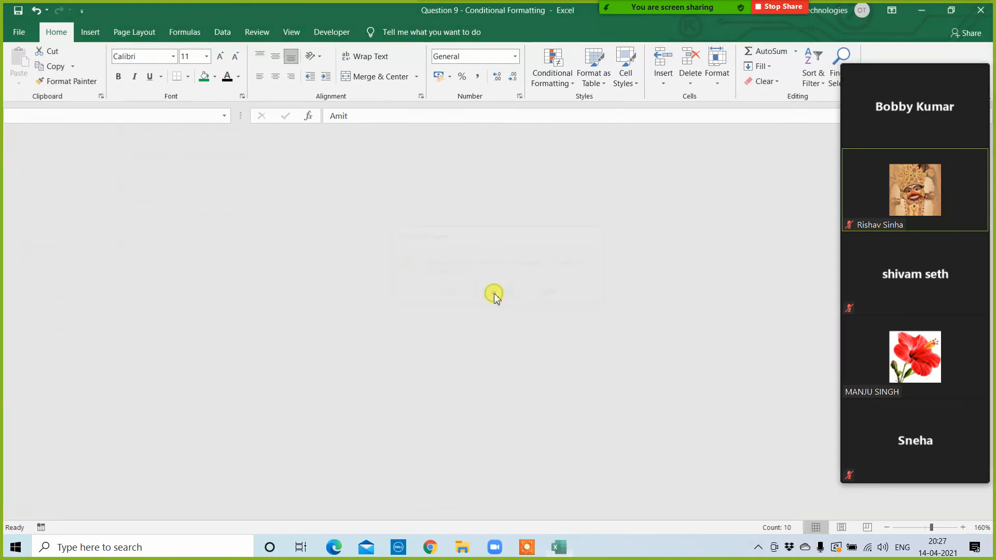
double_click(145, 241)
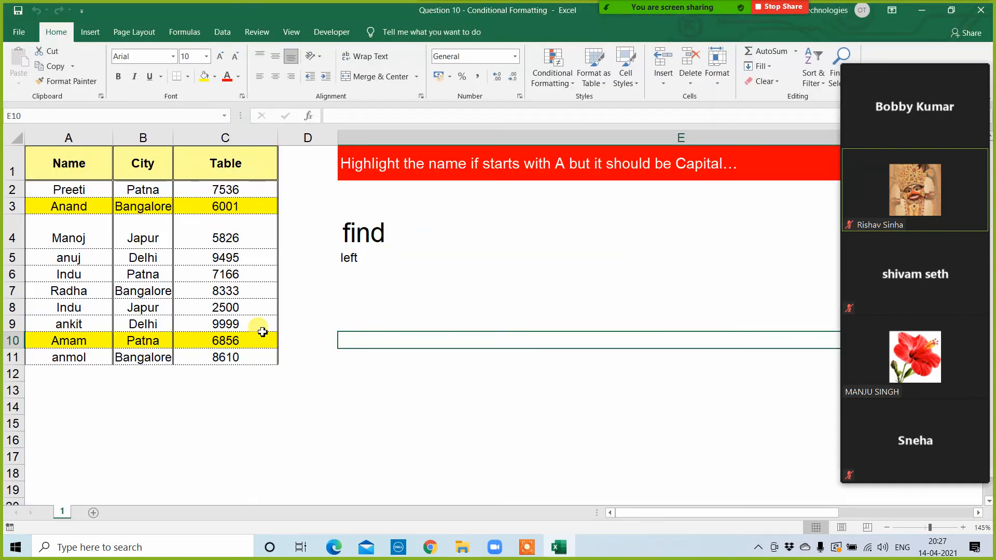
left_click(385, 388)
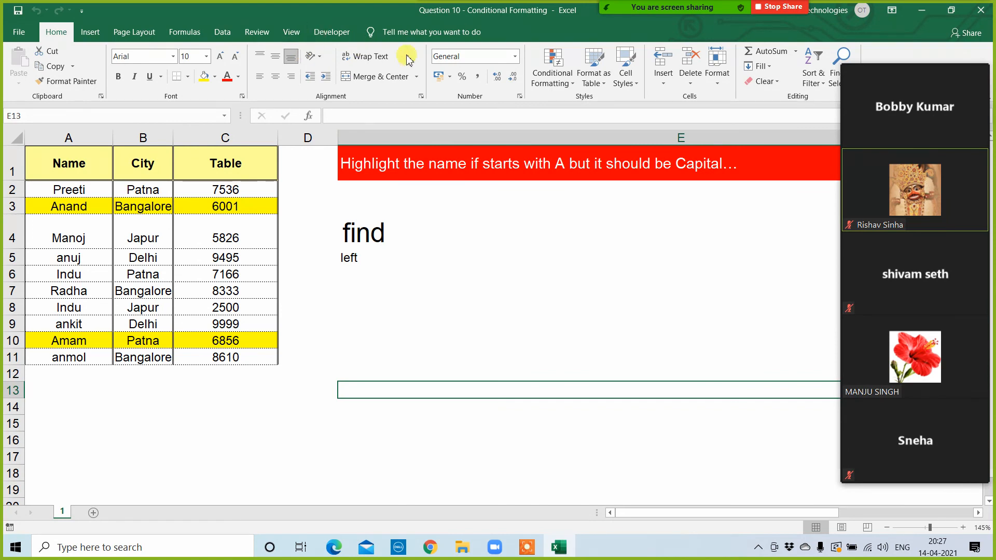
Step: Clear the conditional formatting rules from the entire sheet
left_click(541, 71)
mouse_move(593, 260)
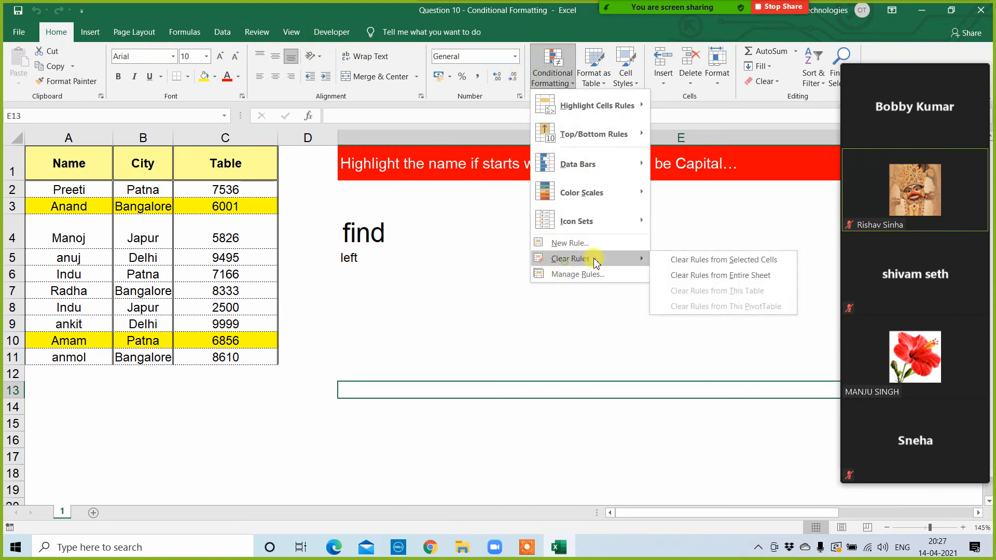
left_click(690, 279)
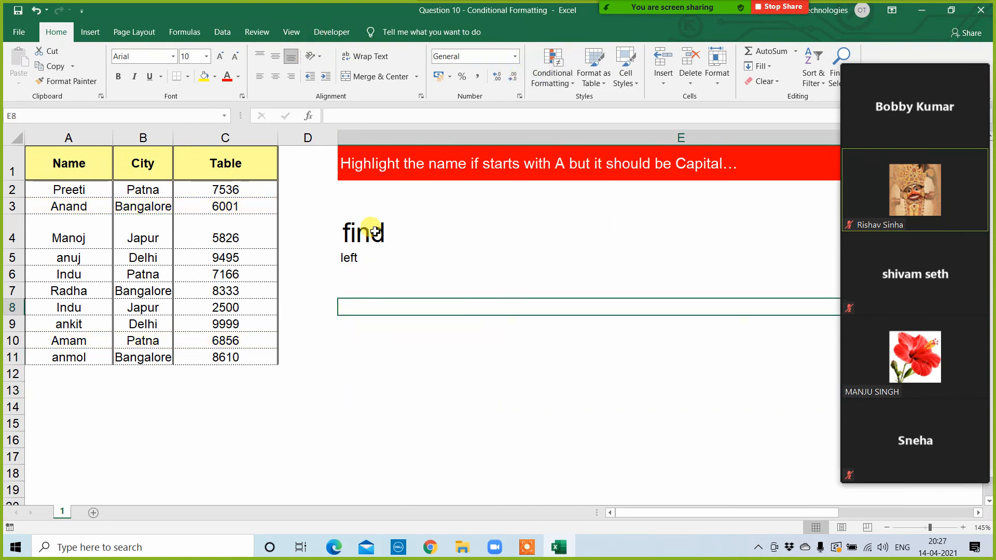
Step: Delete the hint texts "find" and "left" below the question in column E
left_click_drag(366, 229, 367, 295)
key("Delete")
left_click(345, 336)
left_click(317, 240)
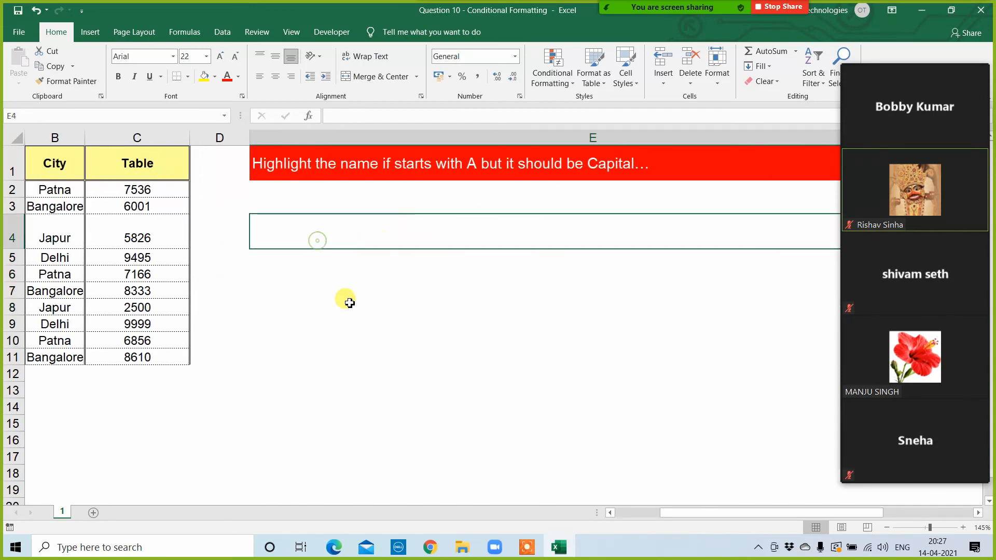
key("Left")
key("Left")
key("Left")
key("Left")
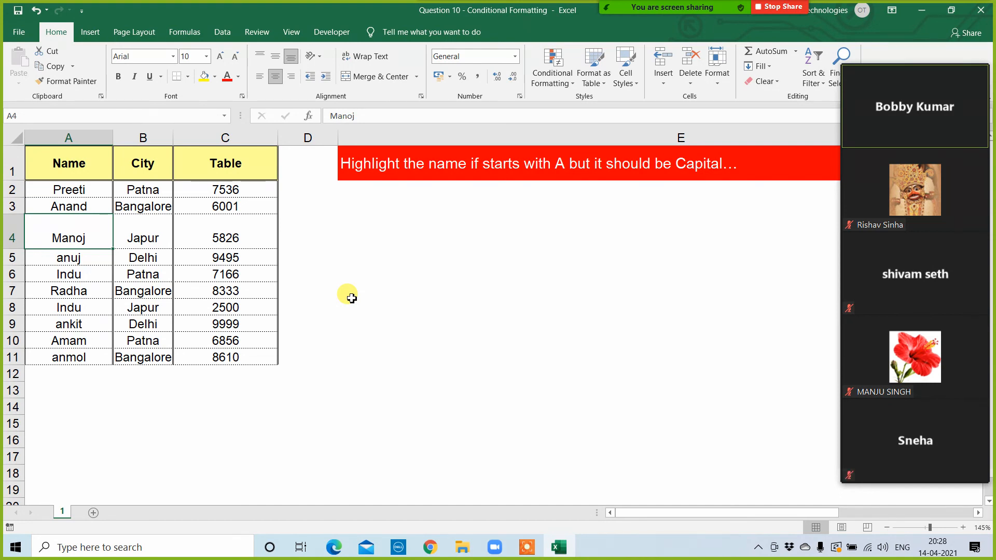
left_click(66, 189)
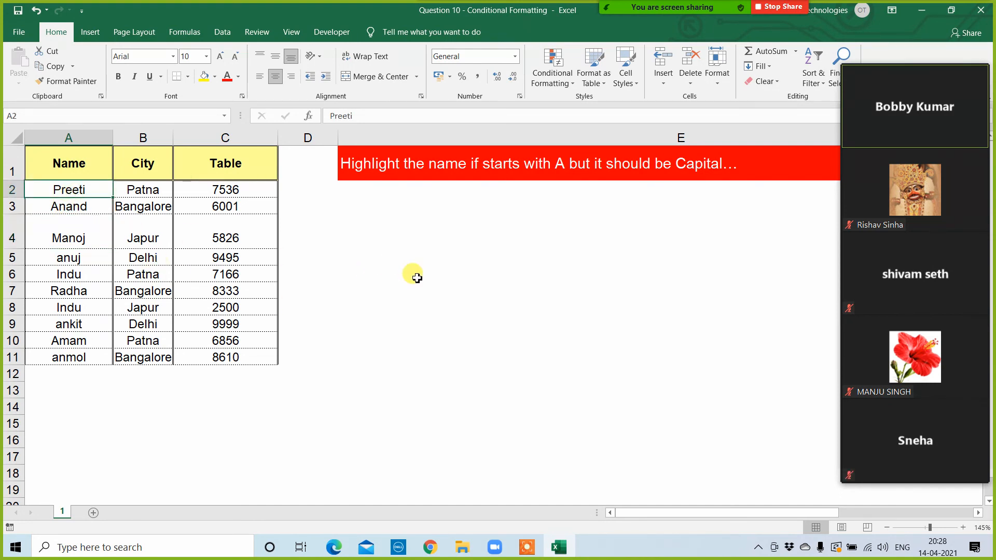
left_click(572, 79)
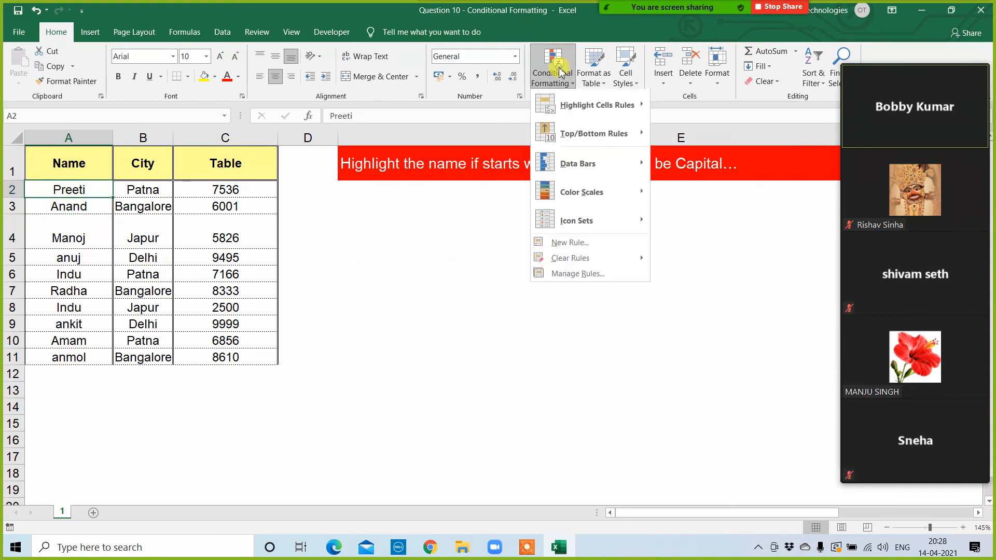
left_click(489, 324)
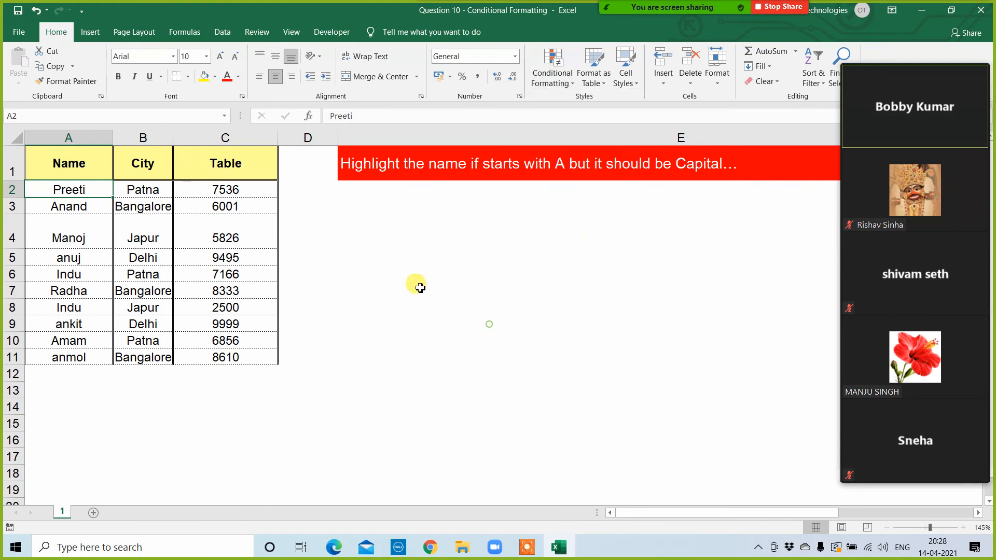
Step: Enter the formula =LEFT(A2) in cell E2 to extract the first letter of the first name
left_click(360, 189)
left_click(363, 257)
left_click(353, 189)
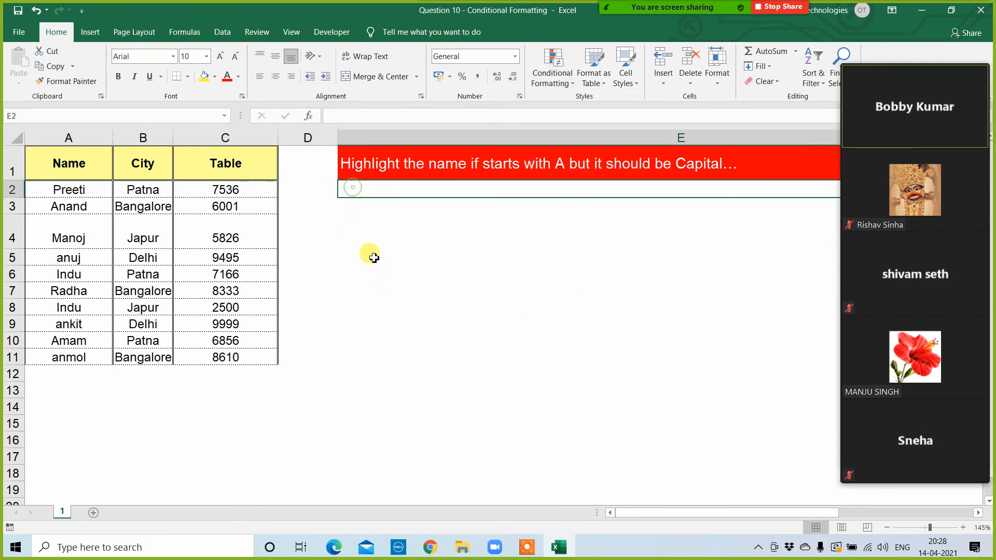
type("=left(")
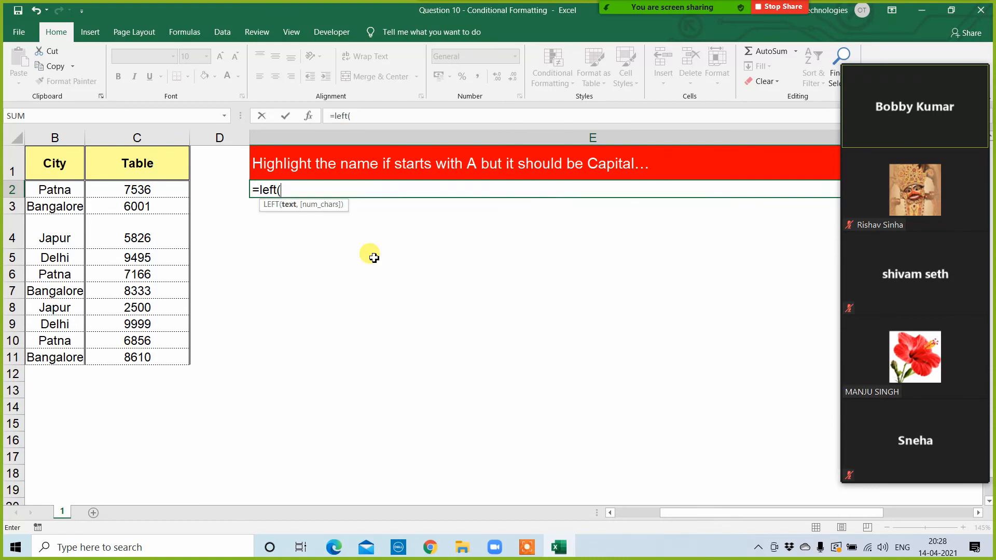
key("Left")
key("Left")
key("Left")
key("Left")
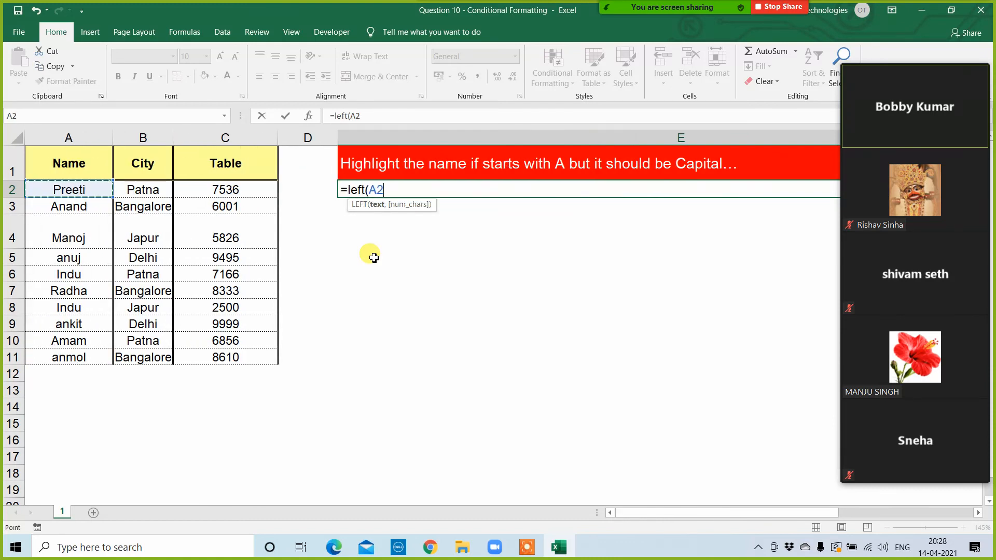
type(")")
key("Return")
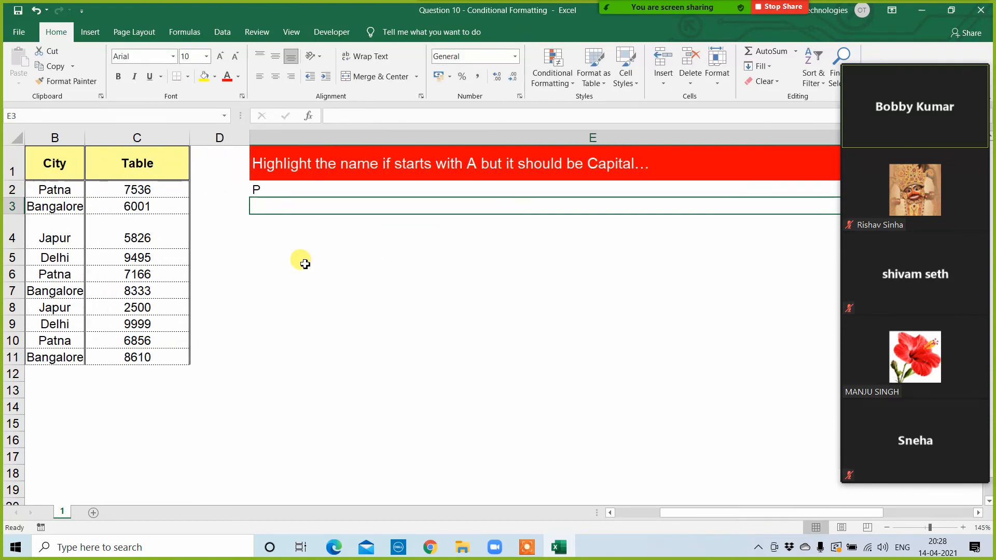
Step: Change the formula in cell E2 to =FIND("A",LEFT(A2)) to test for a capital A as first letter
left_click(279, 190)
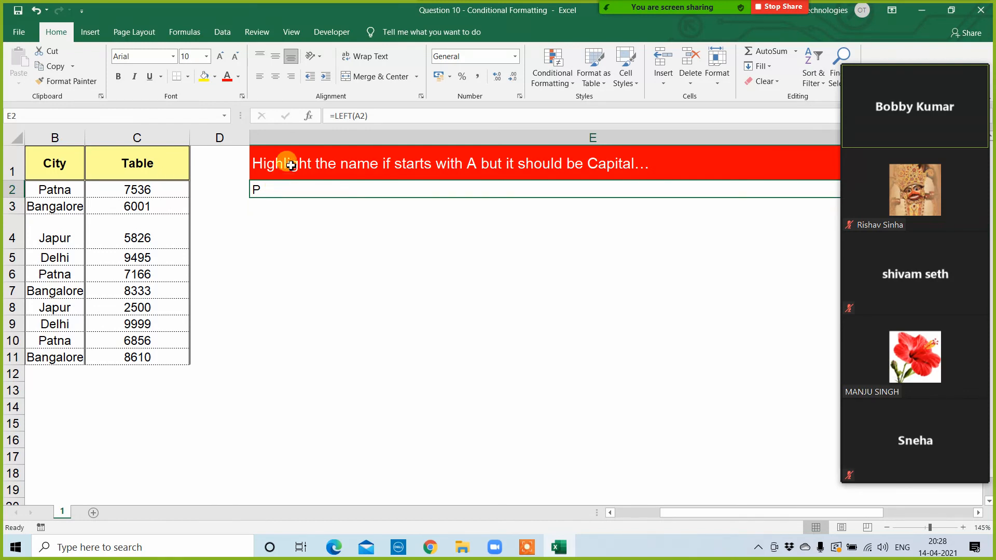
left_click(332, 118)
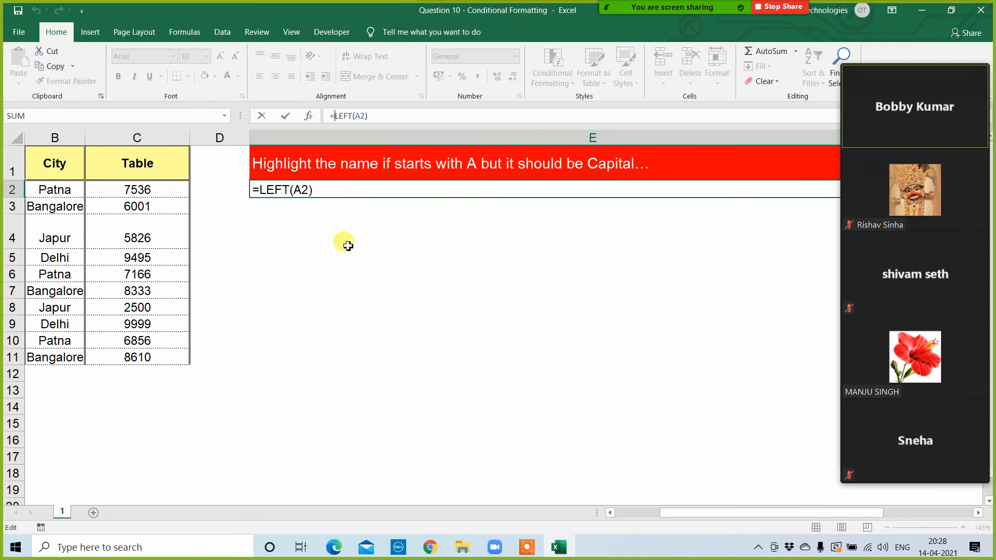
type("find(")
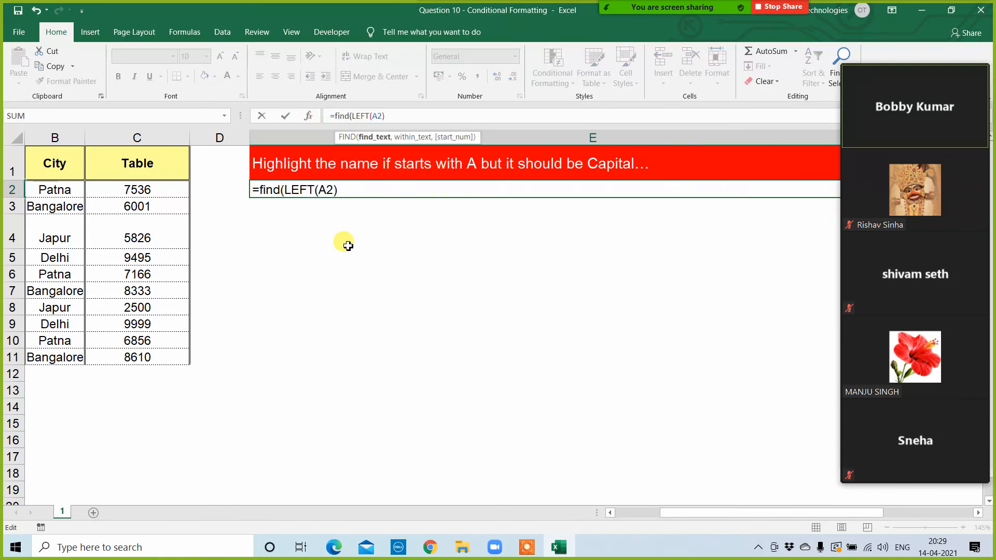
type("\"A\",")
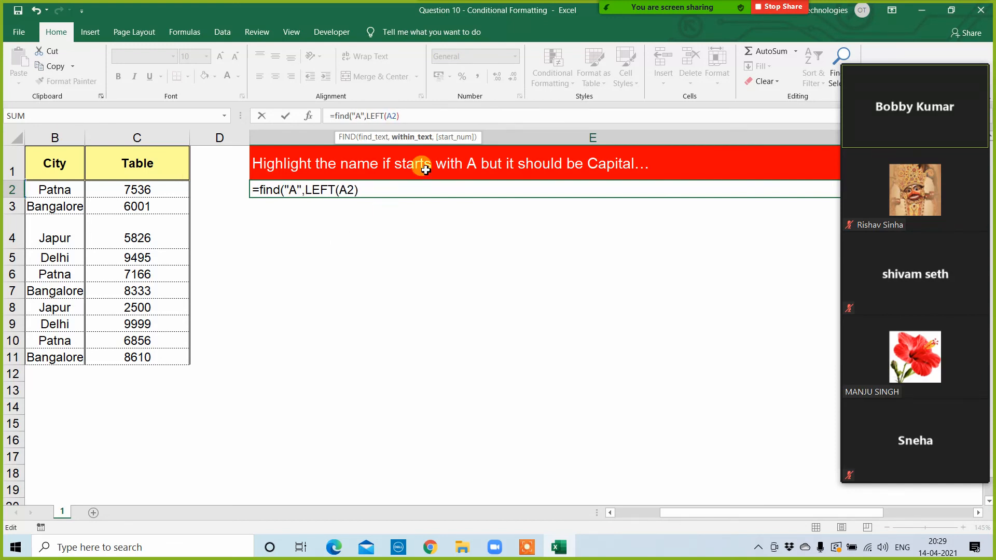
left_click(415, 120)
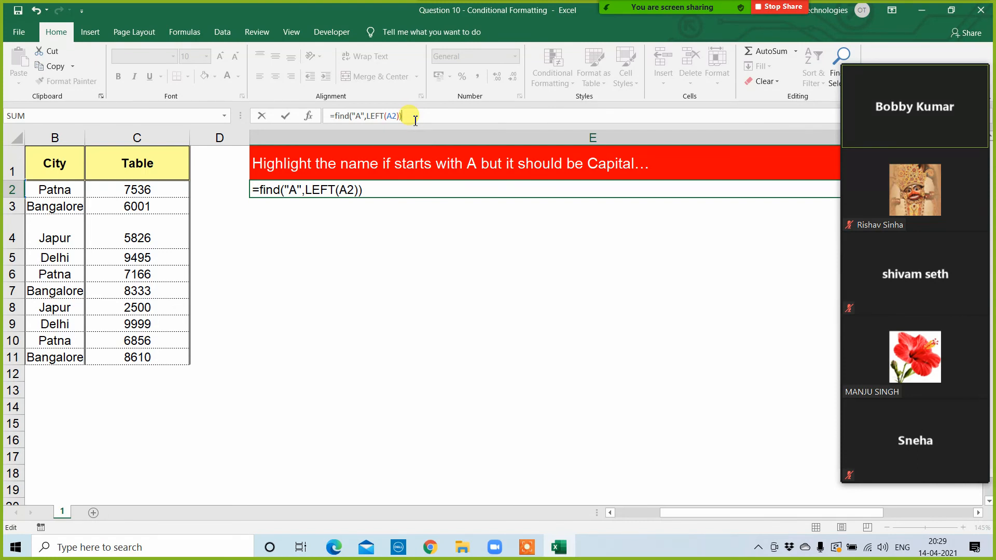
key("Return")
Step: Fill the FIND formula from E2 down to E11 and check it against the rows
left_click(549, 191)
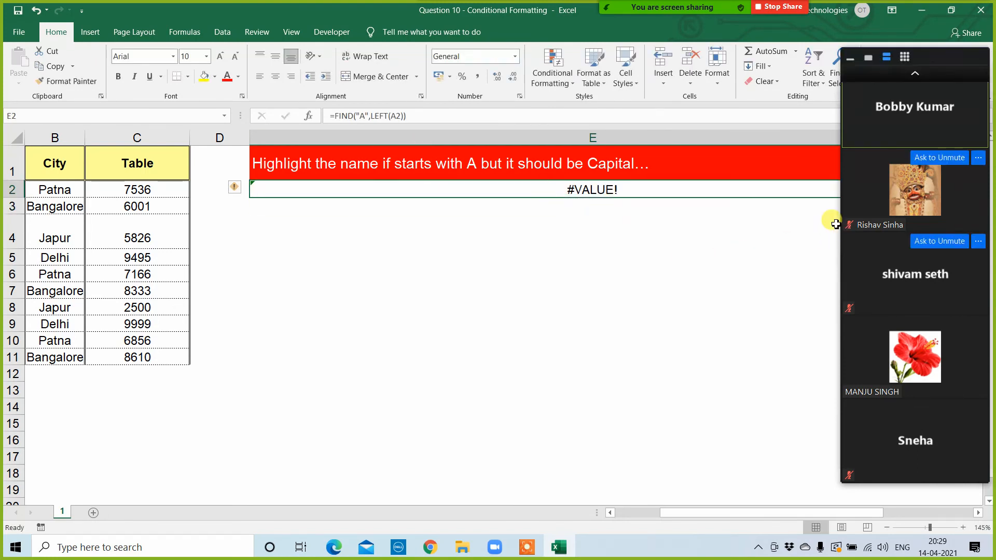
key("shift+Down")
key("shift+Down")
key("shift+Down")
key("shift+Down")
key("shift+Down")
key("shift+Down")
key("shift+Down")
key("shift+Down")
key("shift+Down")
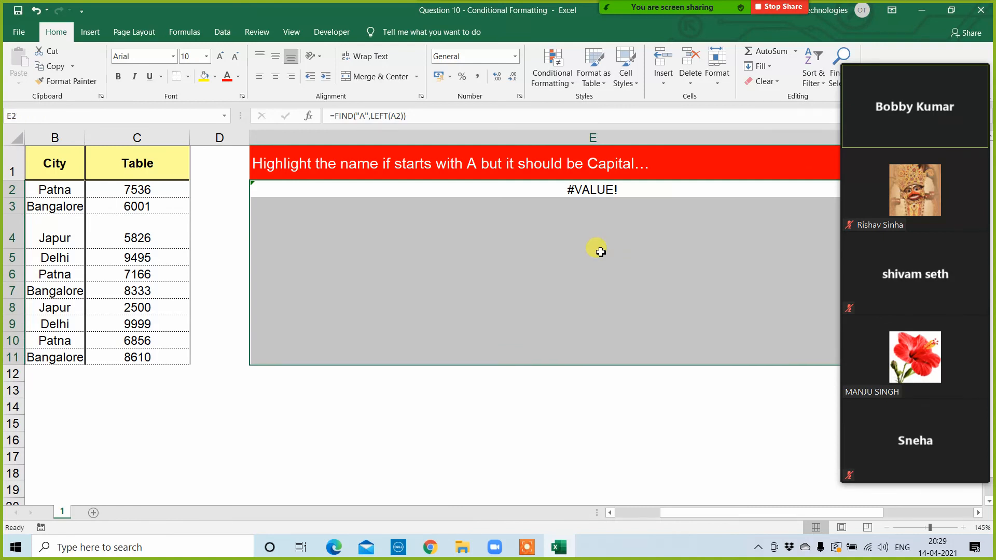
key("ctrl+d")
key("Up")
key("Down")
key("Down")
key("Down")
key("Down")
key("Down")
key("Down")
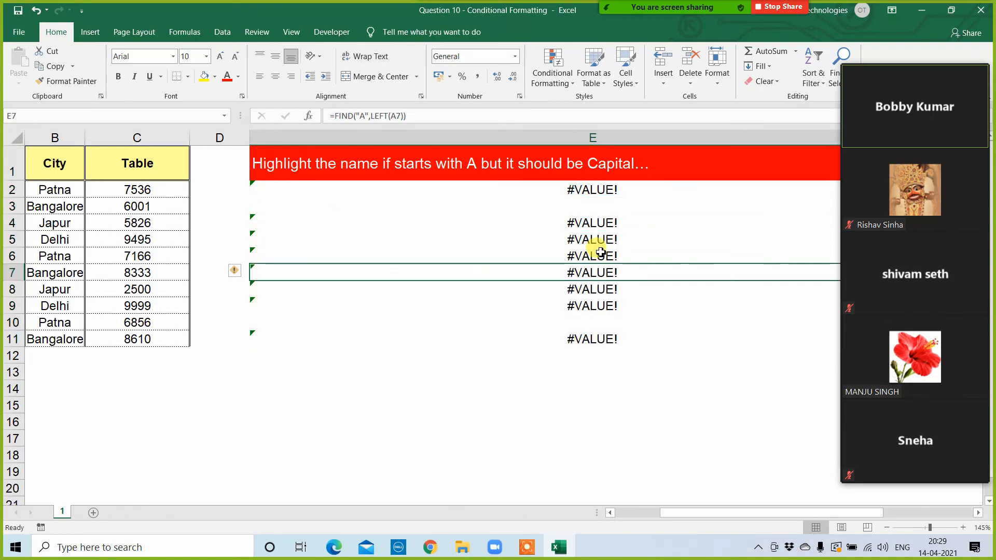
key("Up")
key("Up")
key("Up")
key("Up")
key("Up")
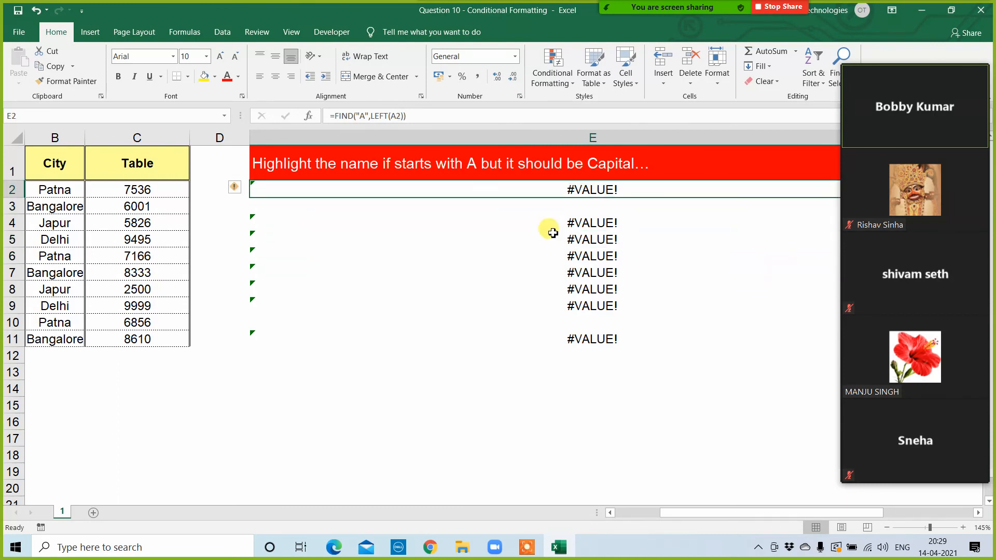
Step: Copy the formula text =FIND("A",LEFT(A2)) from cell E2, leaving the cell unchanged
left_click(334, 116)
left_click_drag(331, 116, 468, 127)
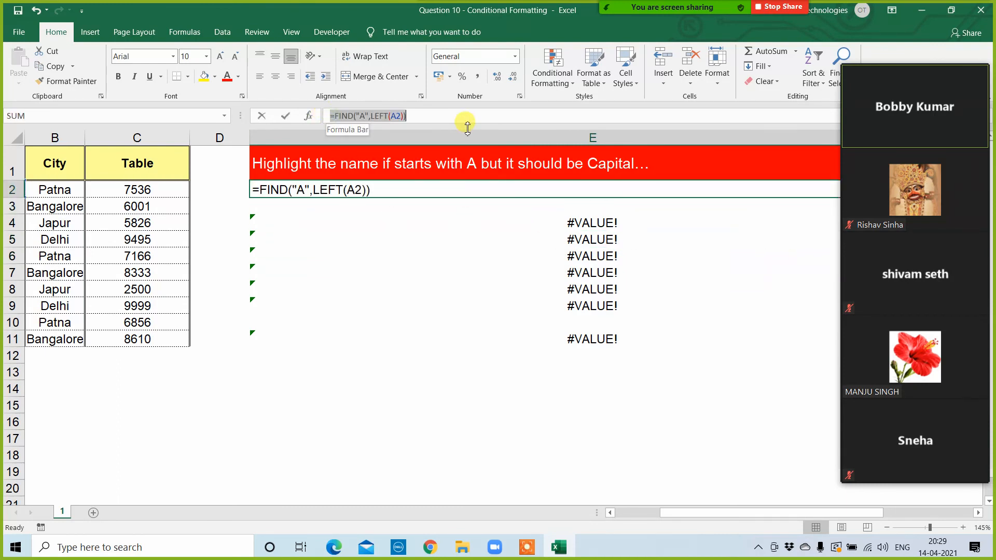
key("ctrl+c")
key("Escape")
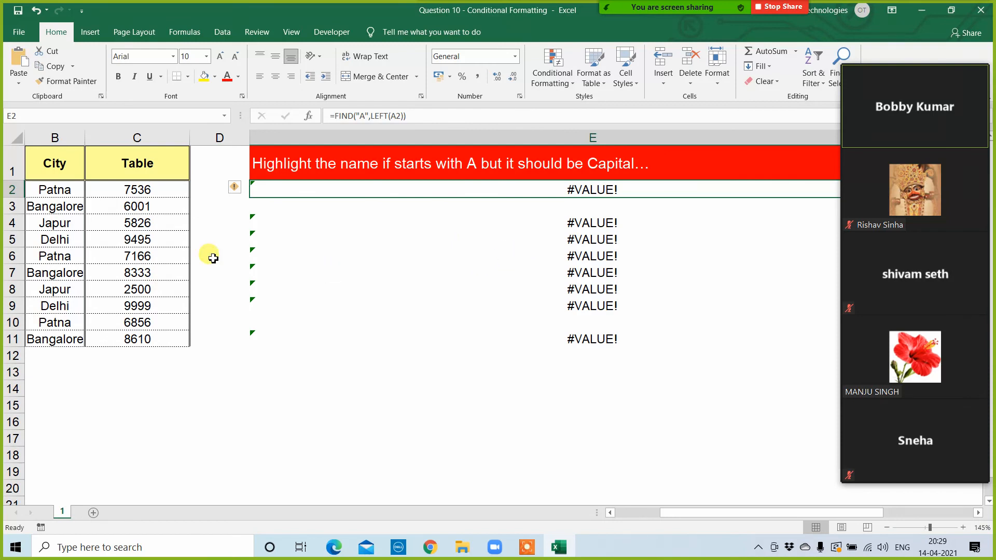
Step: Start a formula-based conditional formatting rule for A2:C11 using the copied formula =FIND("A",LEFT(A2))
left_click_drag(712, 519, 629, 513)
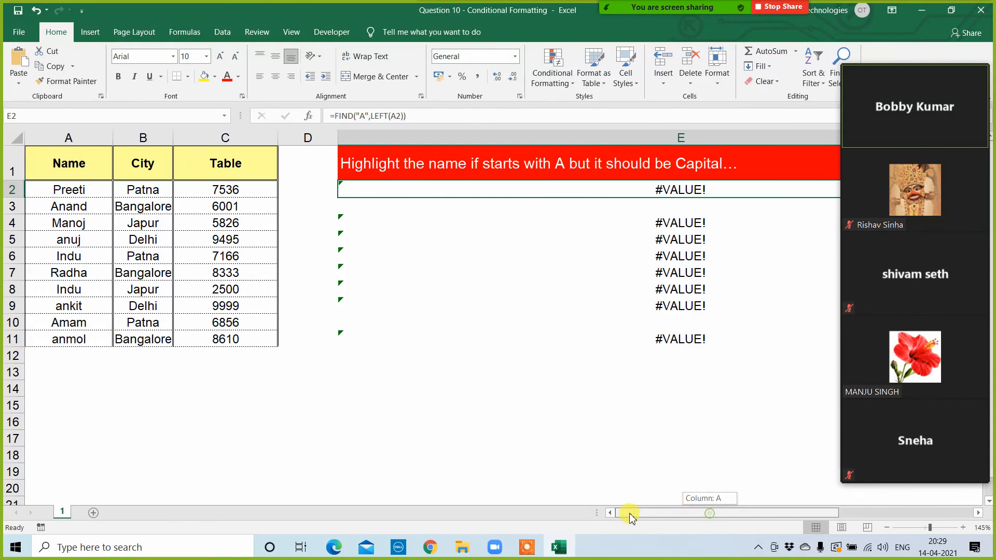
left_click_drag(78, 190, 252, 337)
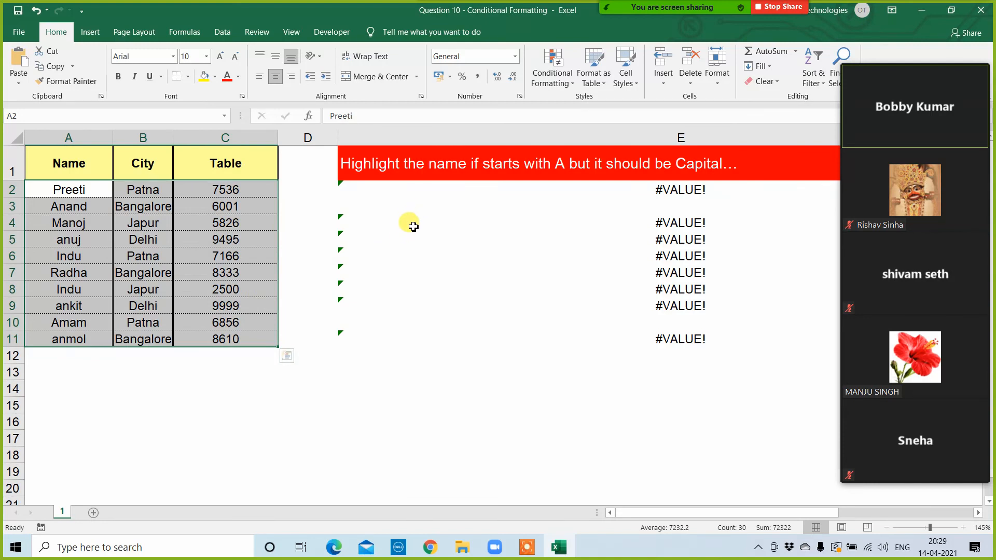
left_click(552, 67)
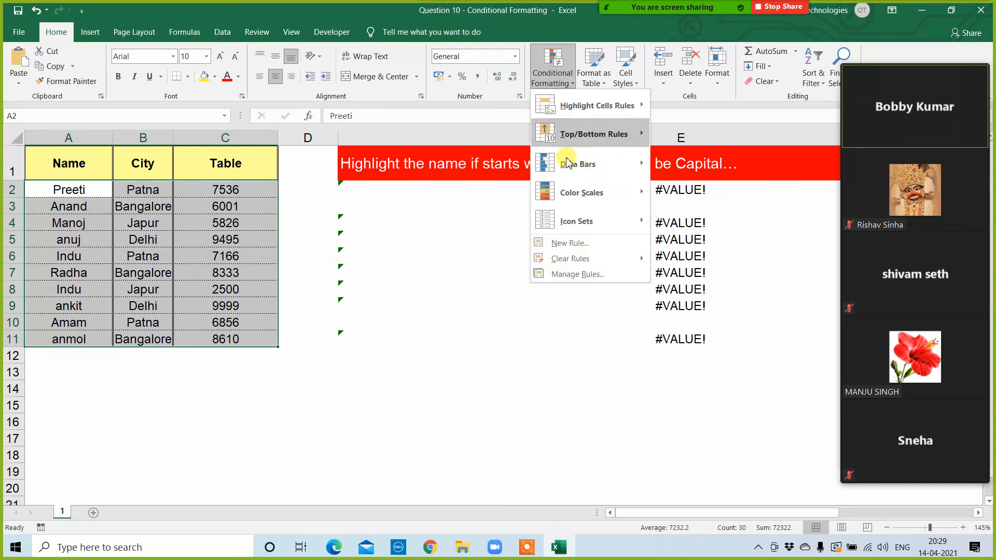
left_click(564, 275)
left_click(184, 264)
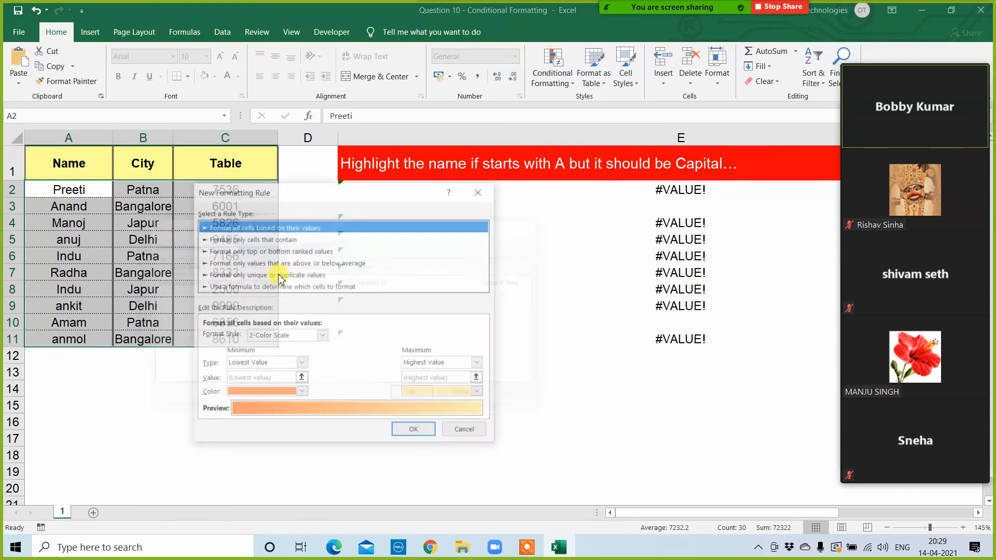
left_click(262, 286)
left_click(228, 336)
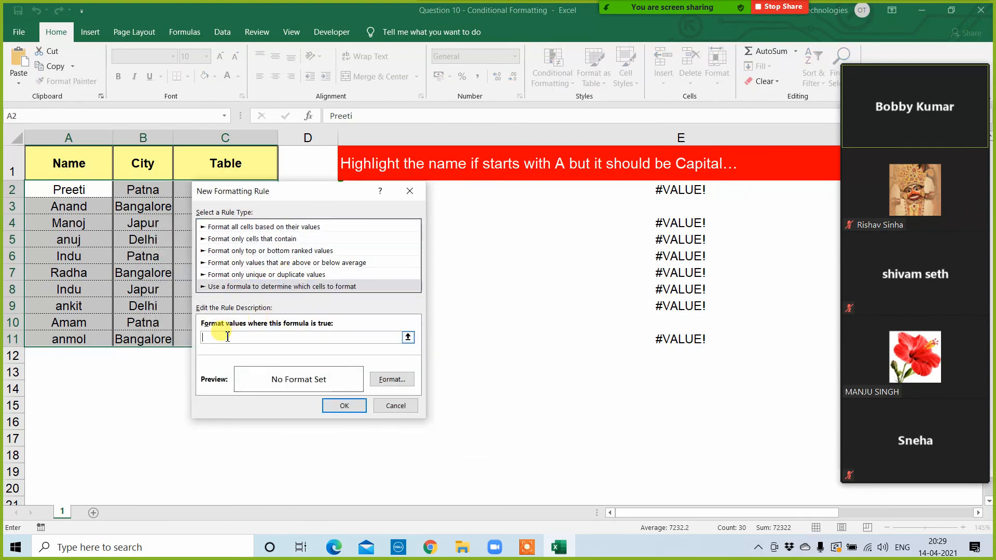
type("=FIND(\"A\",LEFT(A2))")
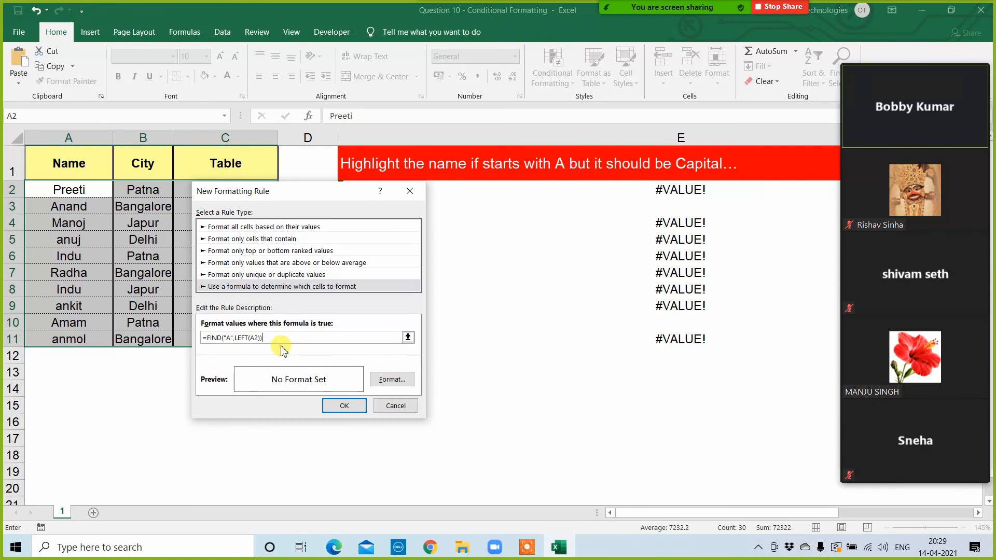
Step: Give the new rule a green fill and apply it to the selected table cells
left_click(388, 380)
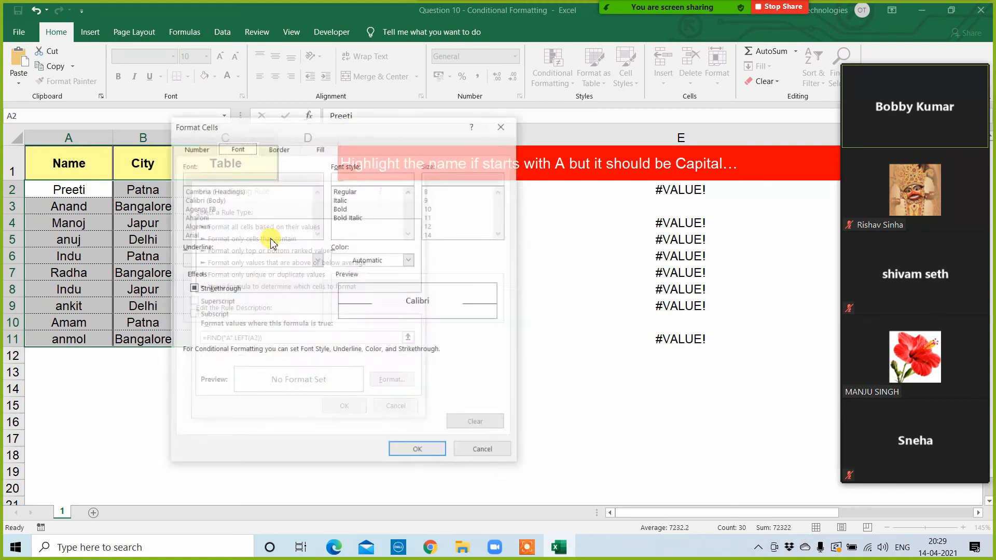
left_click(319, 148)
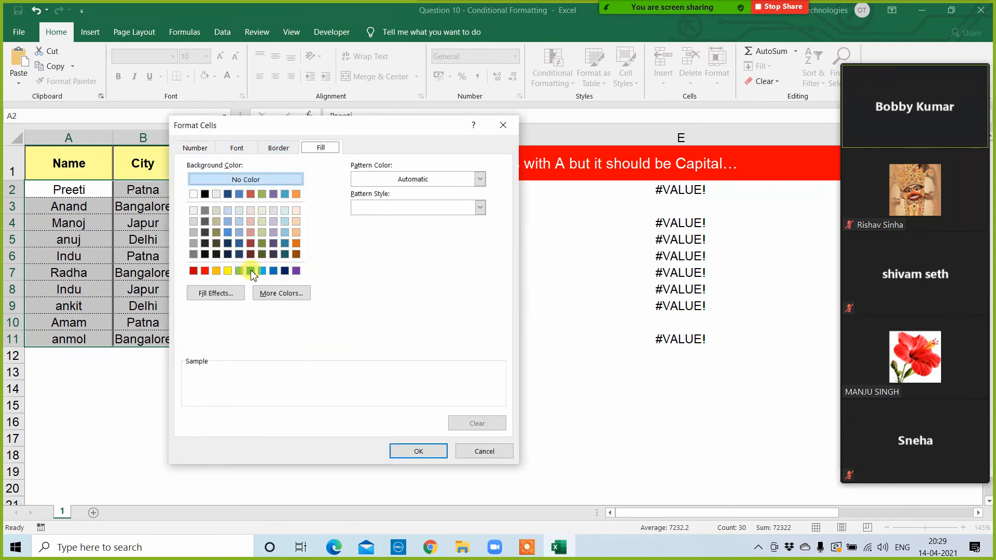
left_click(251, 271)
left_click(418, 451)
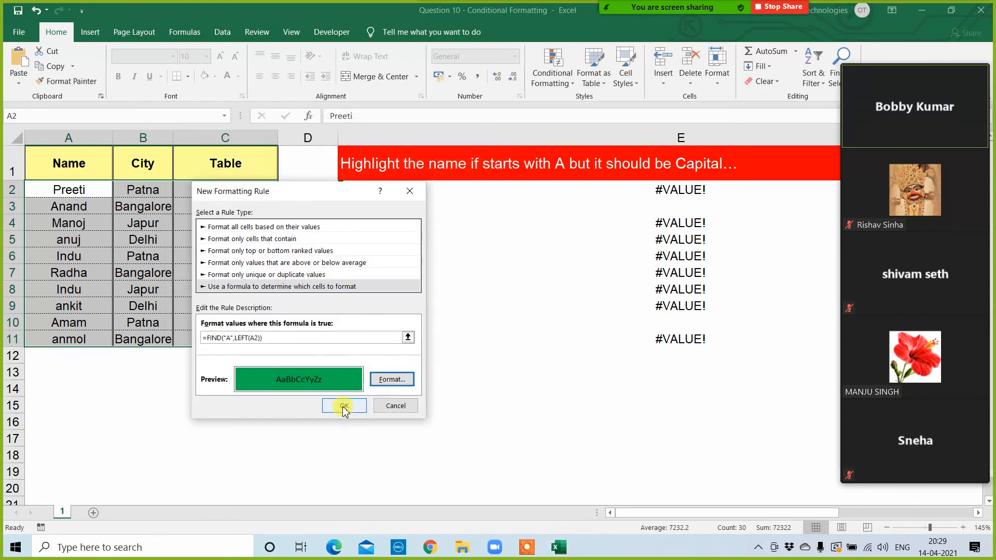
left_click(343, 407)
left_click(513, 396)
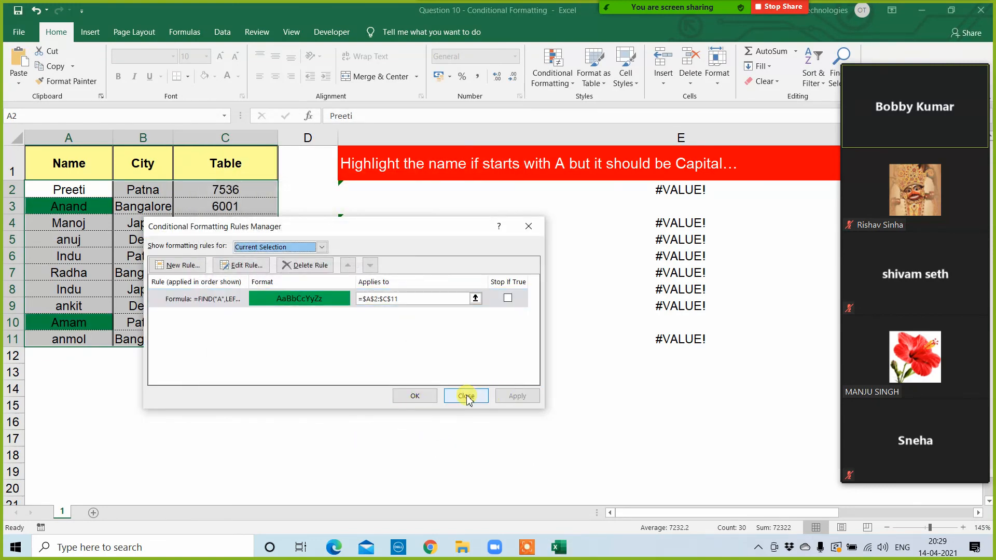
left_click(421, 397)
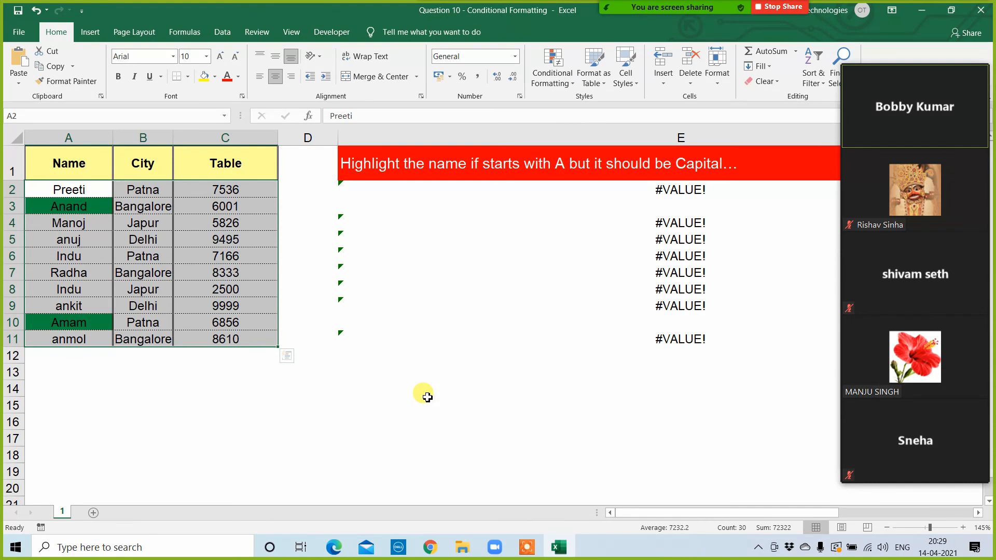
Step: Edit the rule's formula to =FIND("A",LEFT($A2)) so entire rows are highlighted, and apply the change
left_click(551, 74)
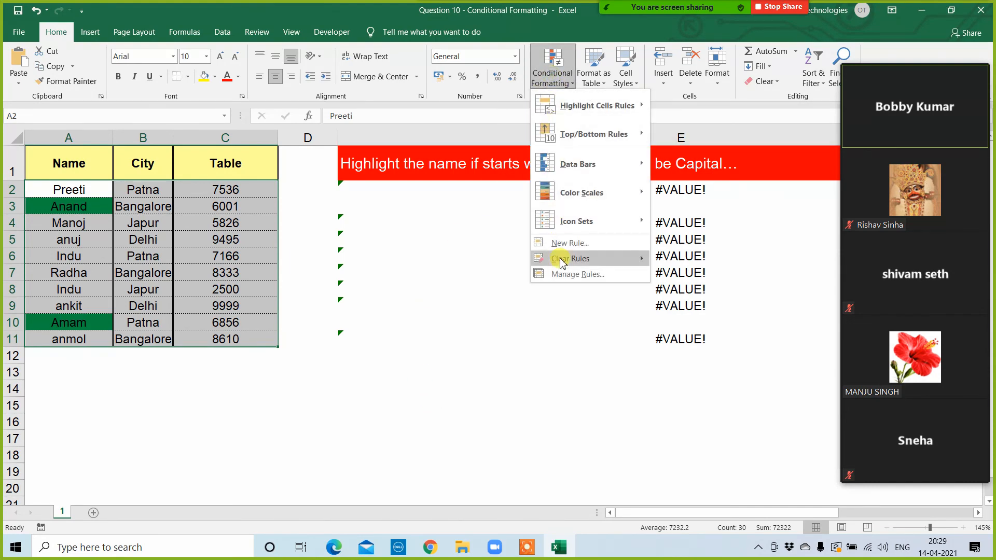
left_click(566, 275)
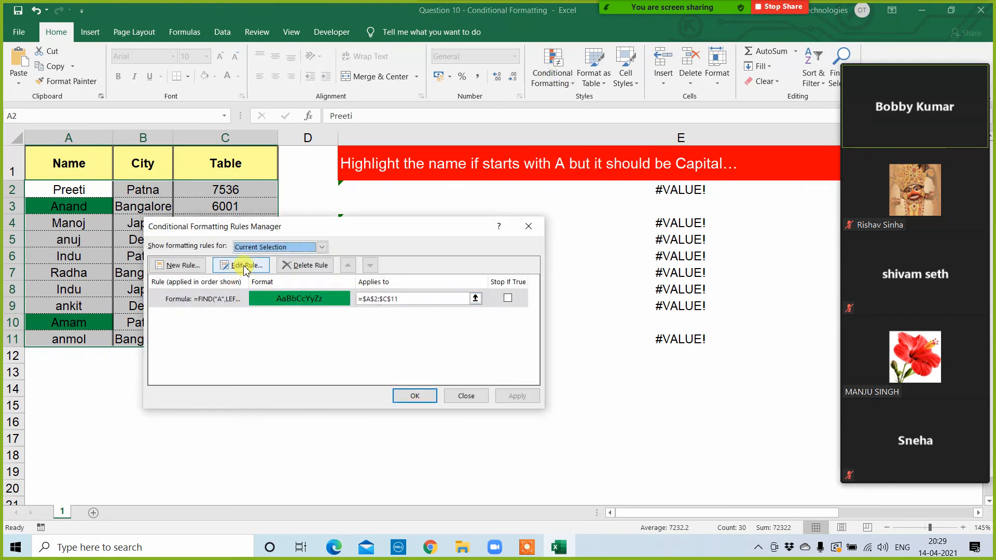
left_click(244, 267)
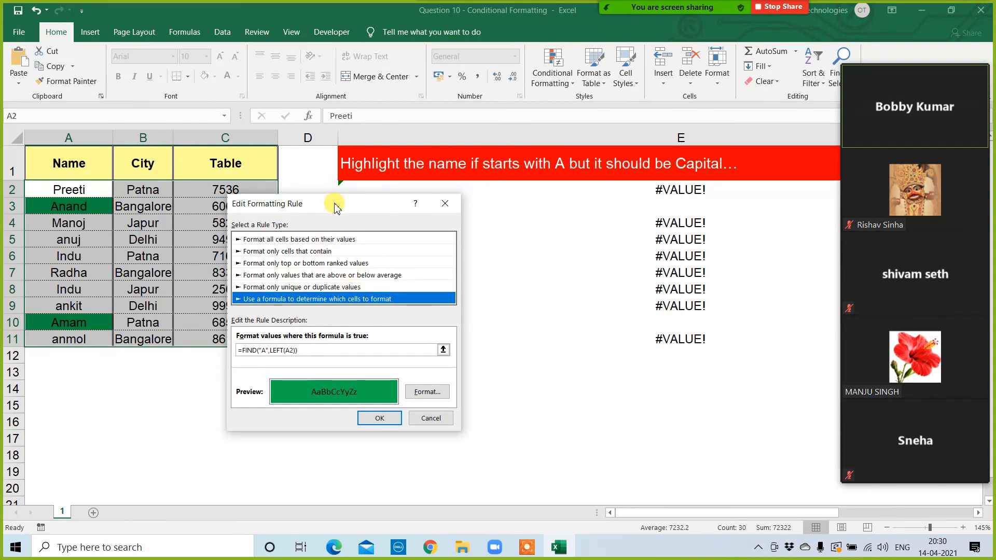
left_click_drag(335, 206, 535, 161)
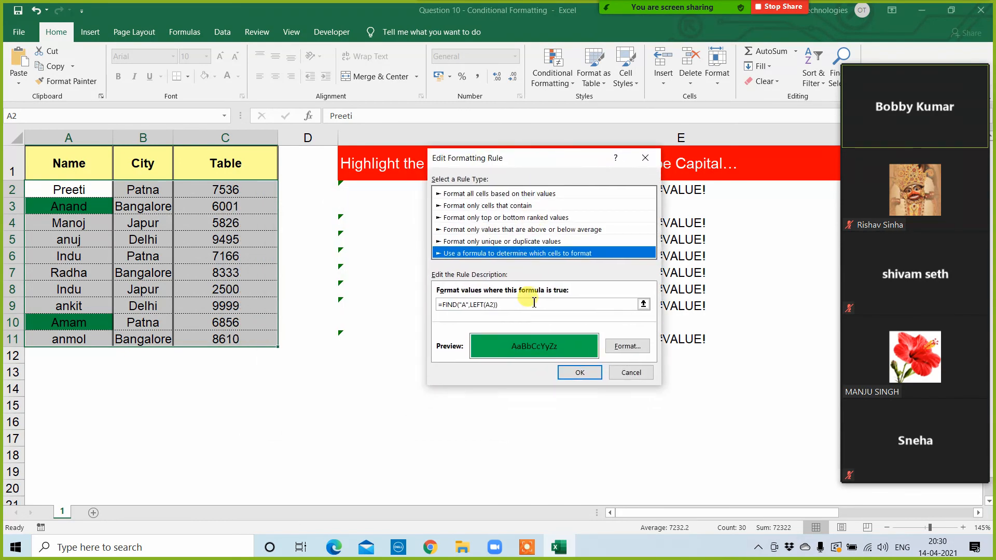
left_click(487, 305)
type("$")
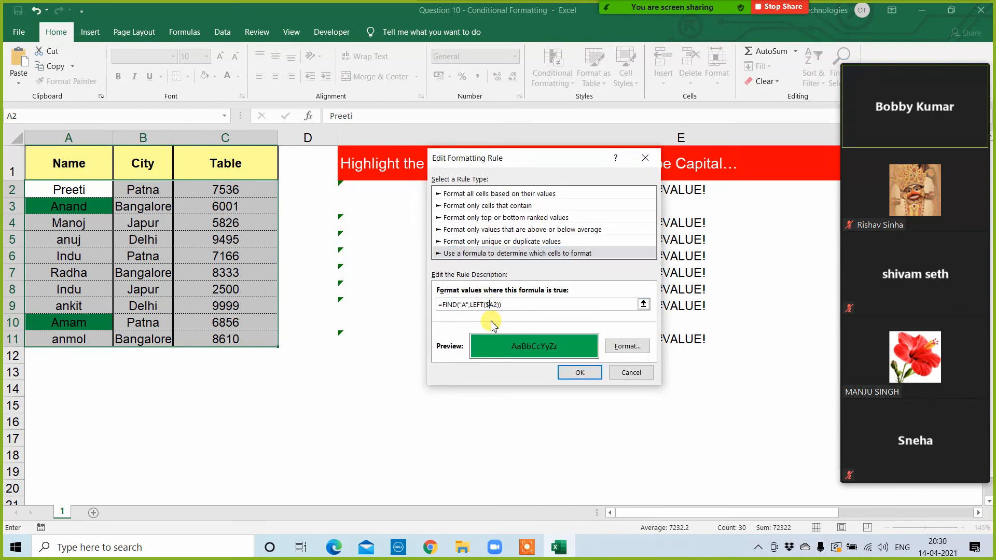
left_click(576, 372)
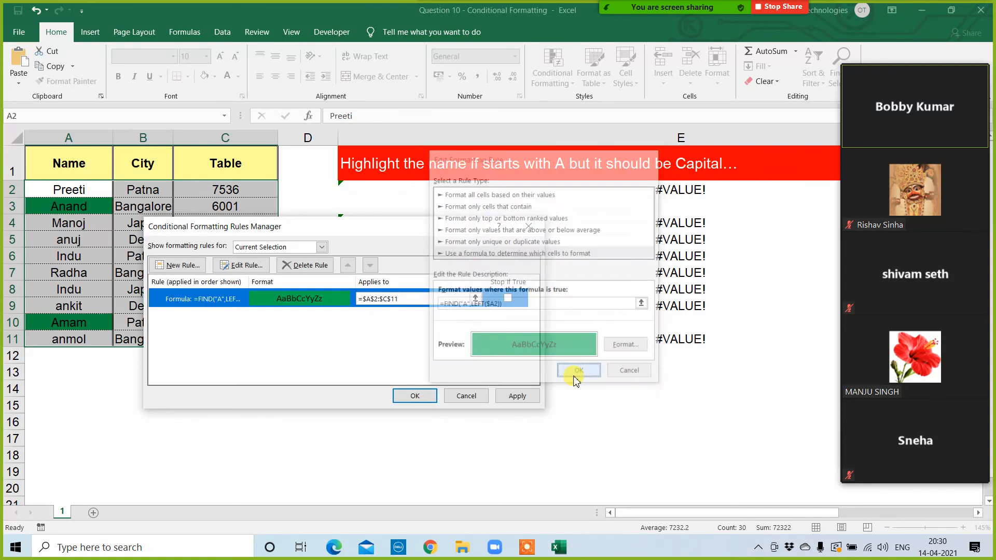
left_click(516, 397)
left_click(421, 399)
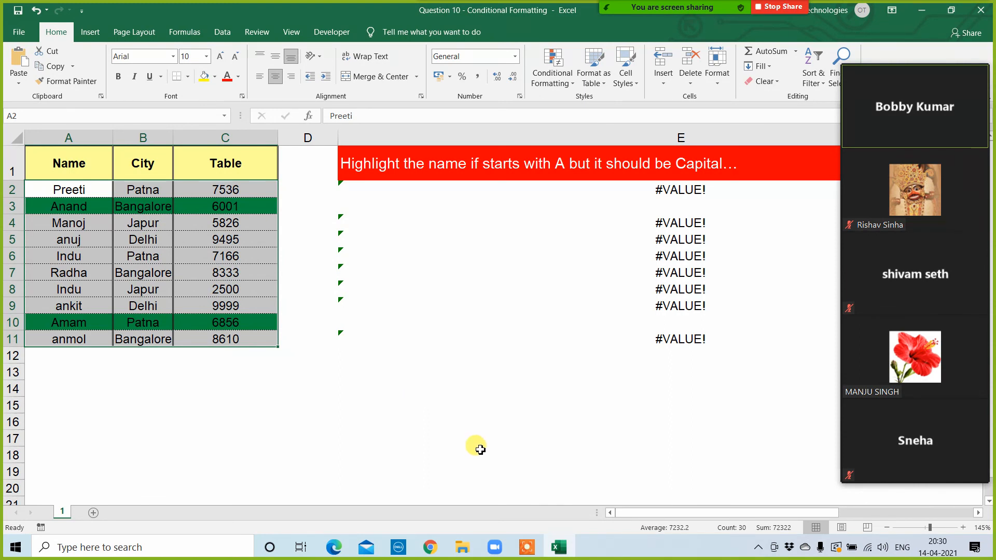
Step: Delete the helper formulas in E2:E11 below the question
left_click(481, 195)
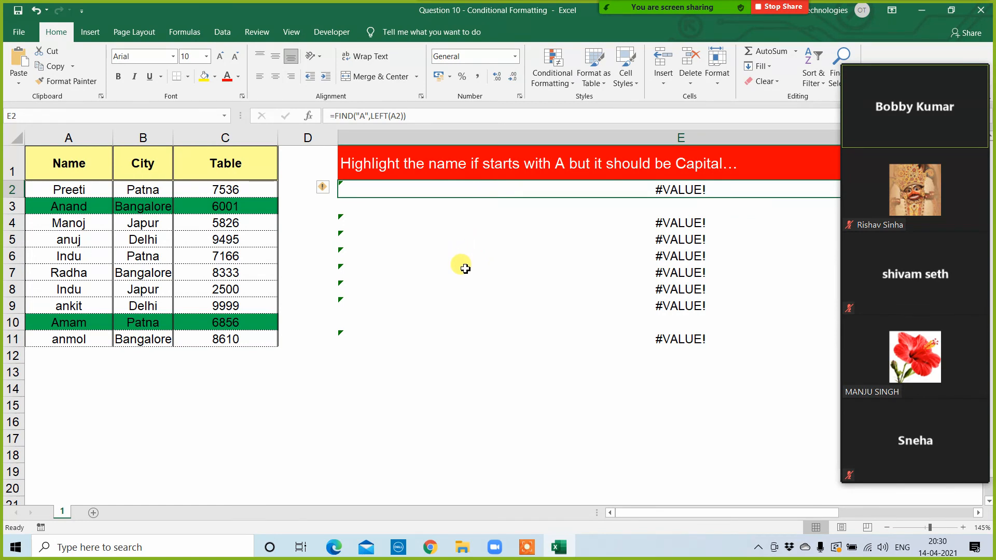
left_click(521, 335, "shift")
key("Delete")
scroll(511, 363, "right", 1)
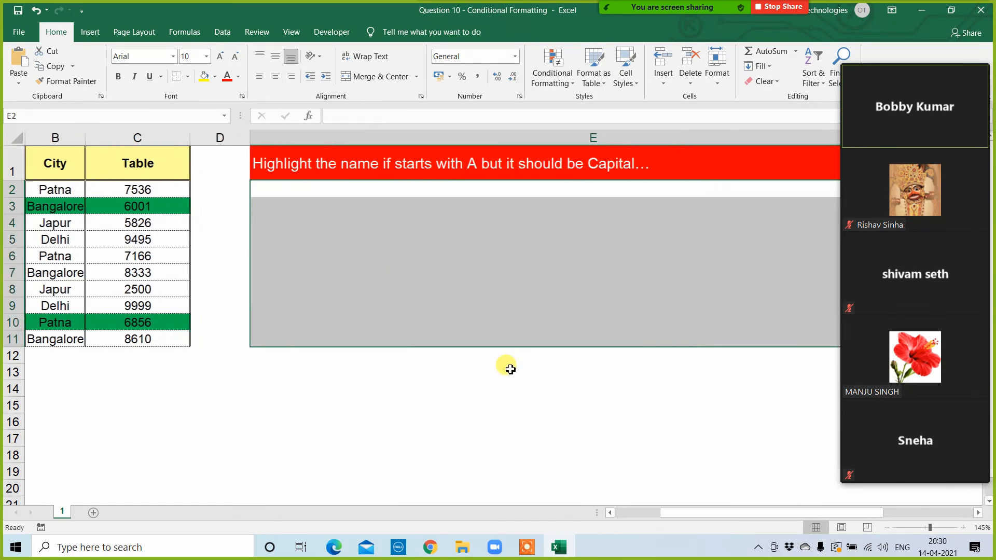
left_click(439, 369)
left_click(352, 195)
key("Left")
key("Left")
key("Left")
key("Left")
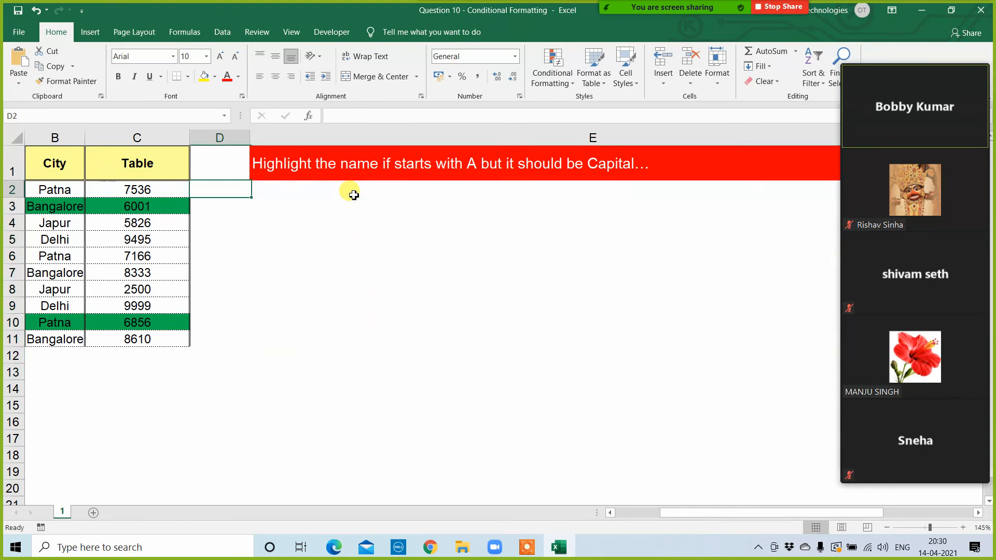